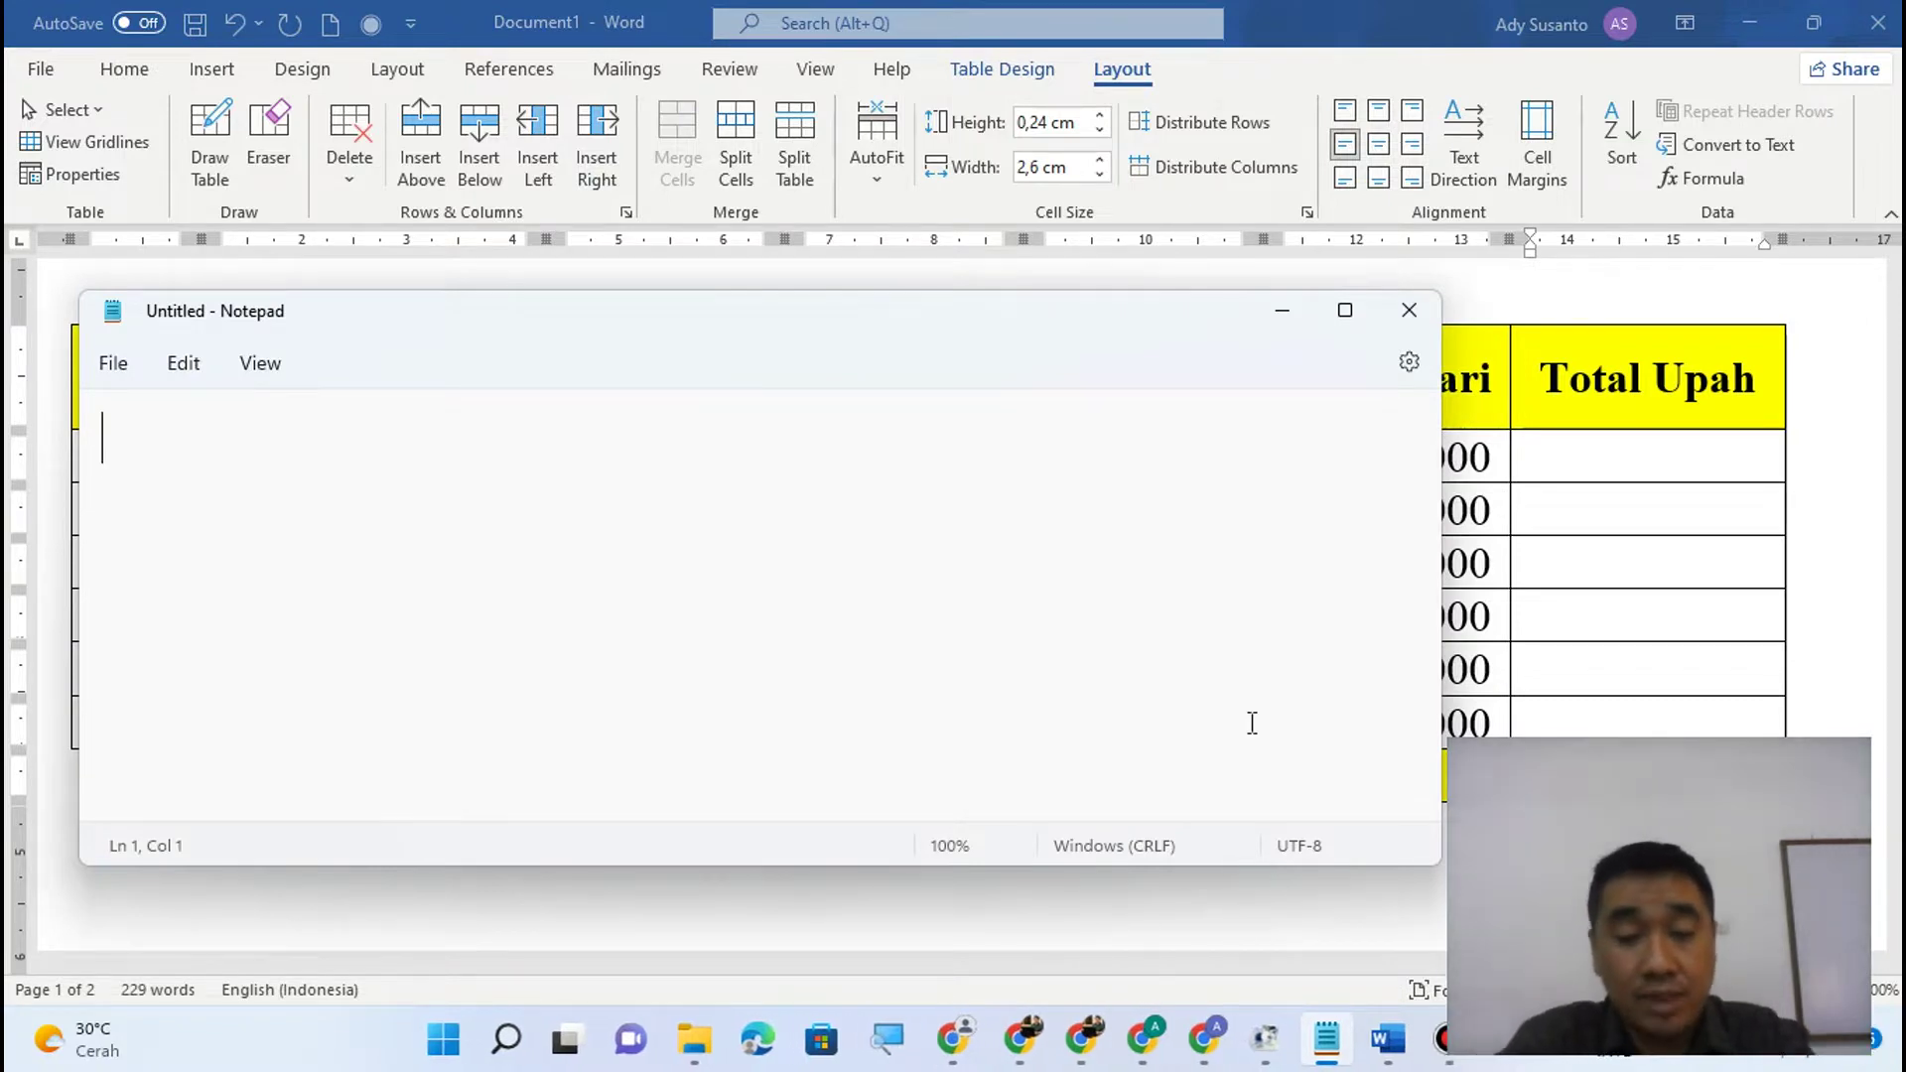
Write the note "Formula ---> rumus yang sudah ada dan siap untuk digunakan" in the blank file.
type("Formula")
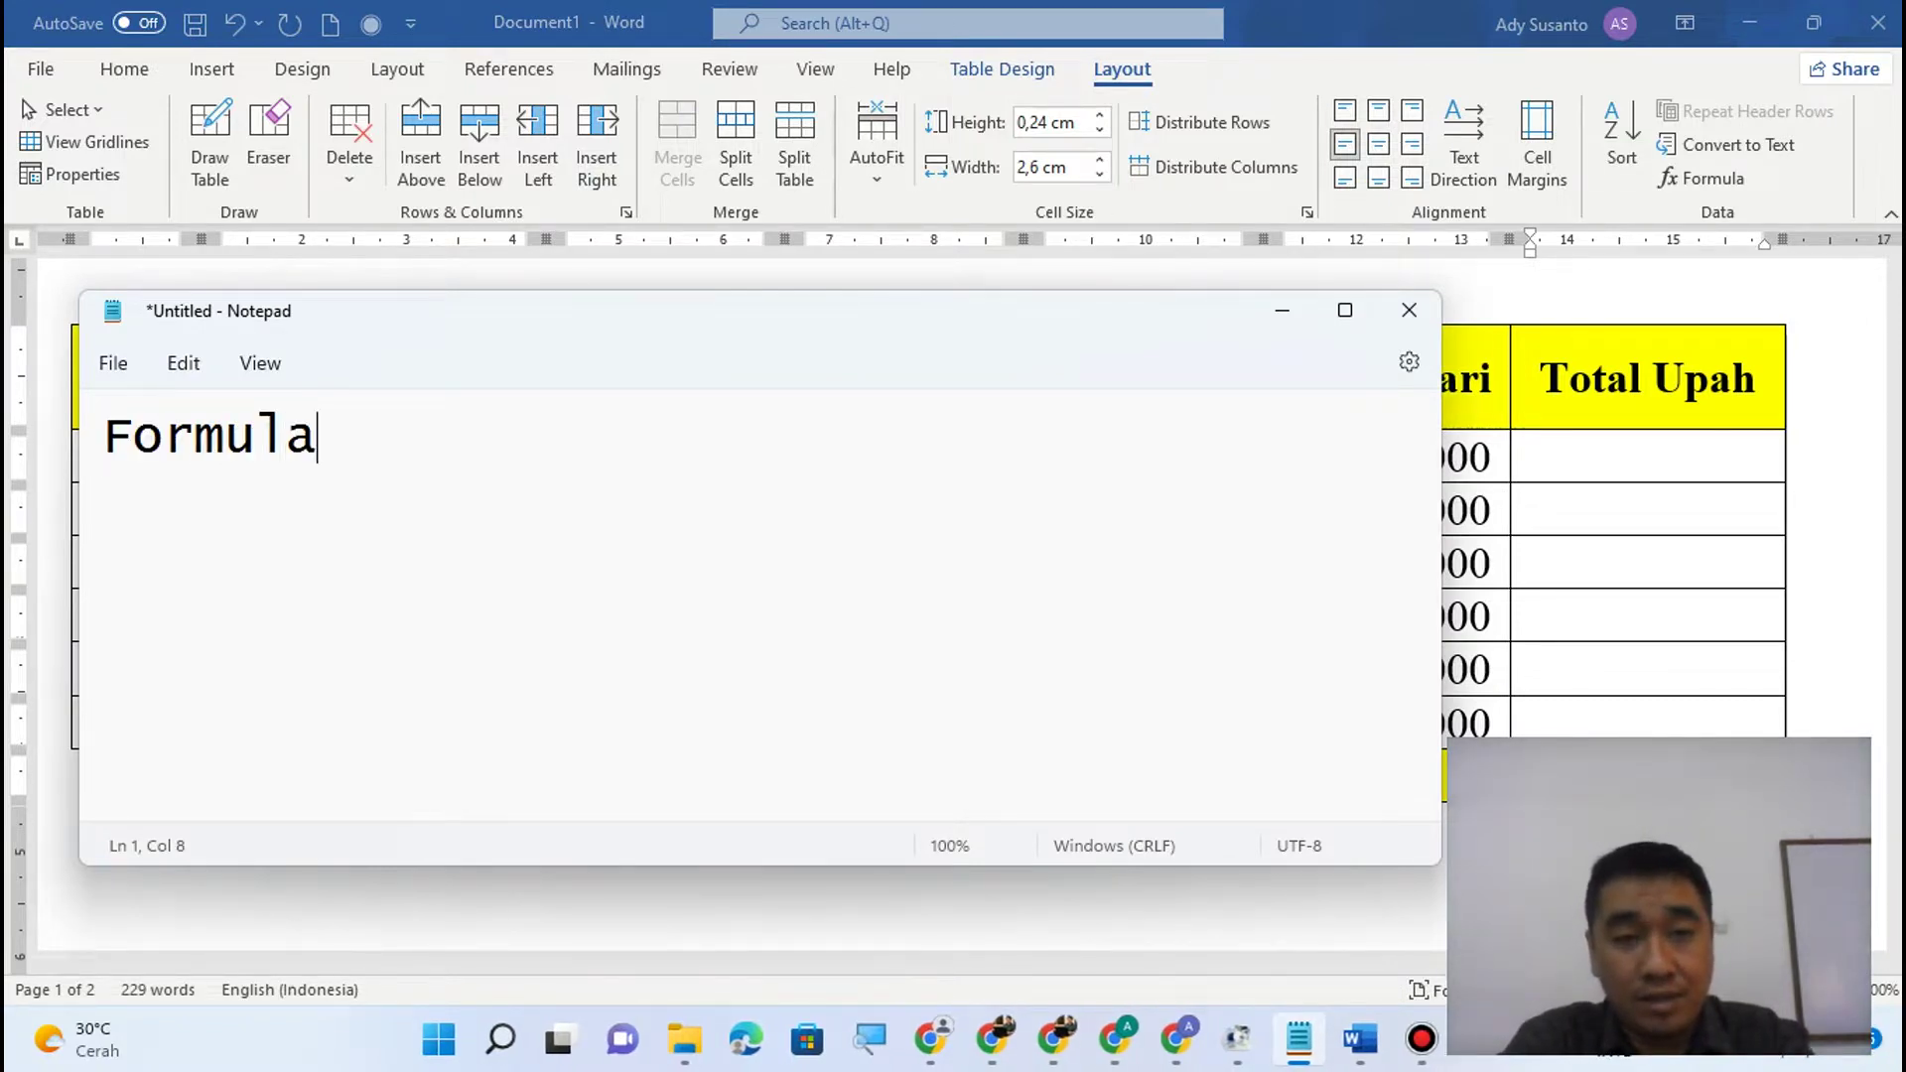
type(" -")
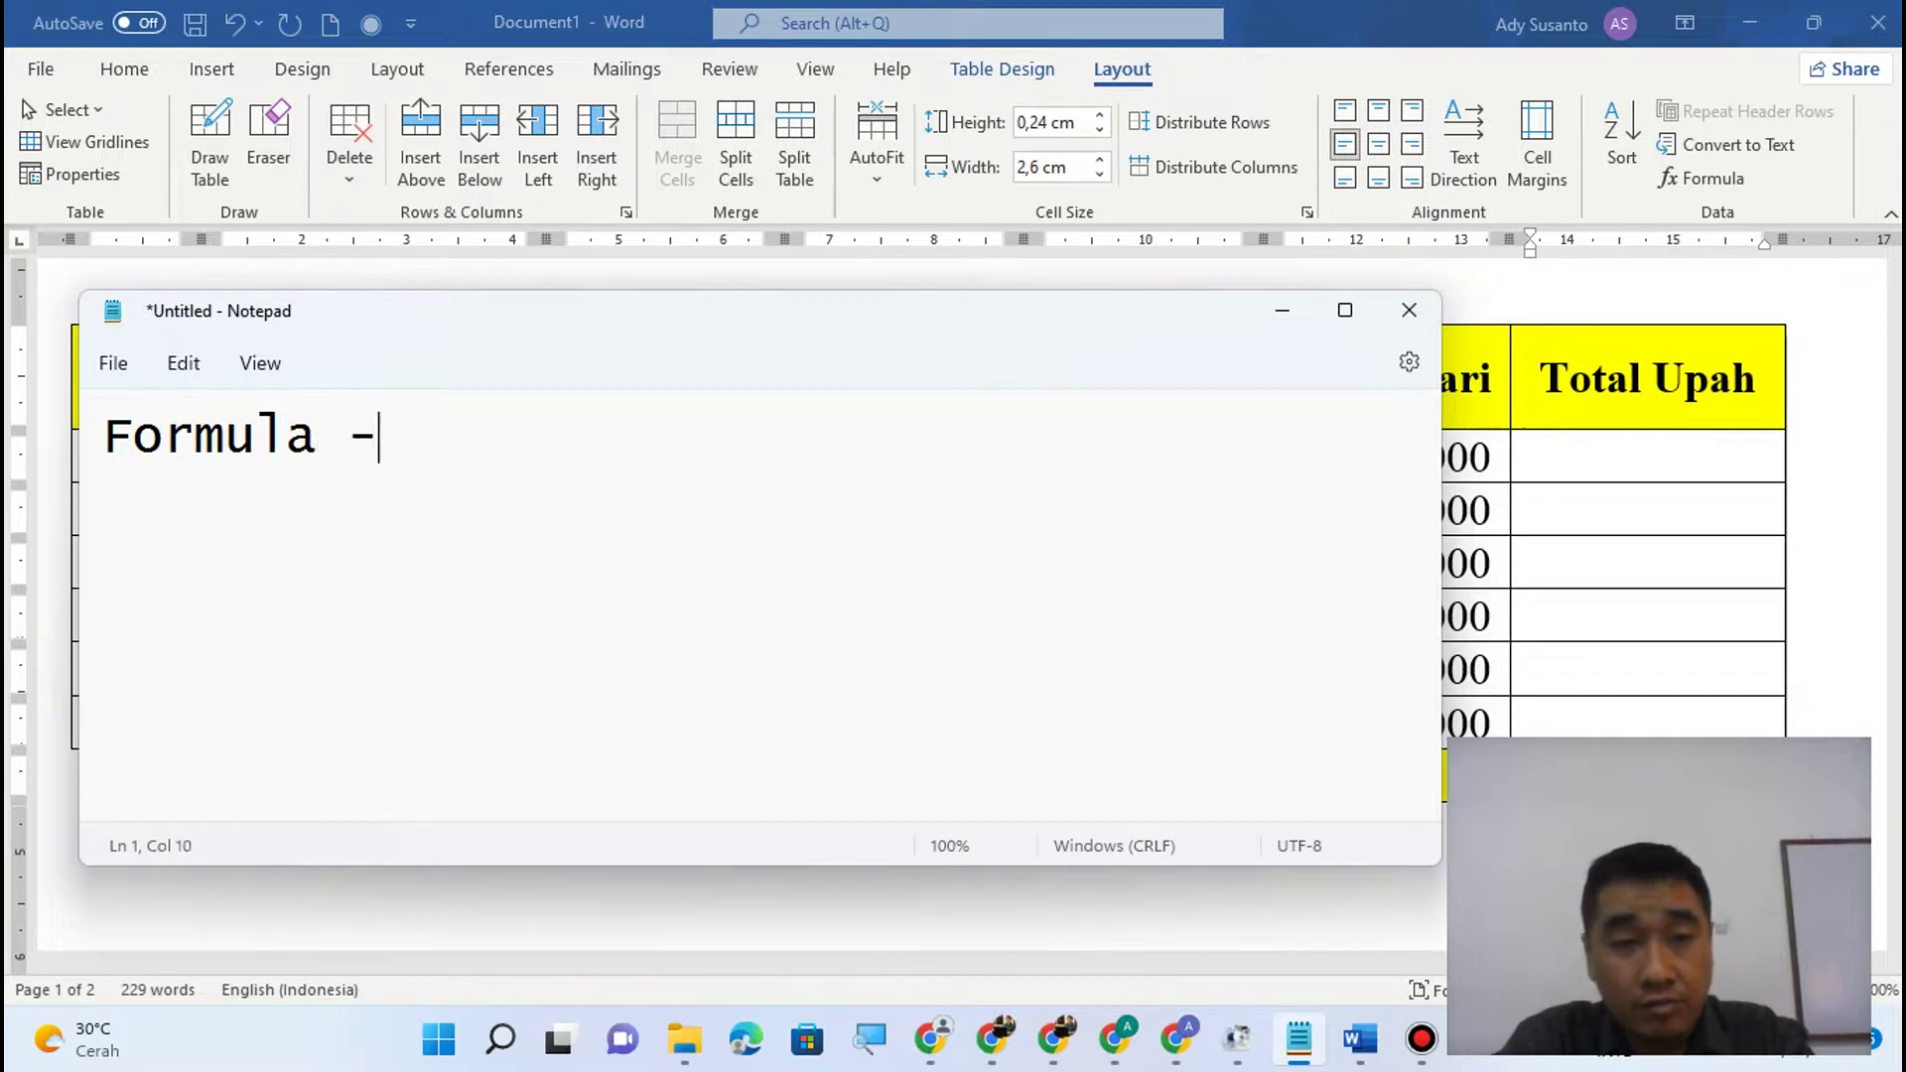
type("--> ru")
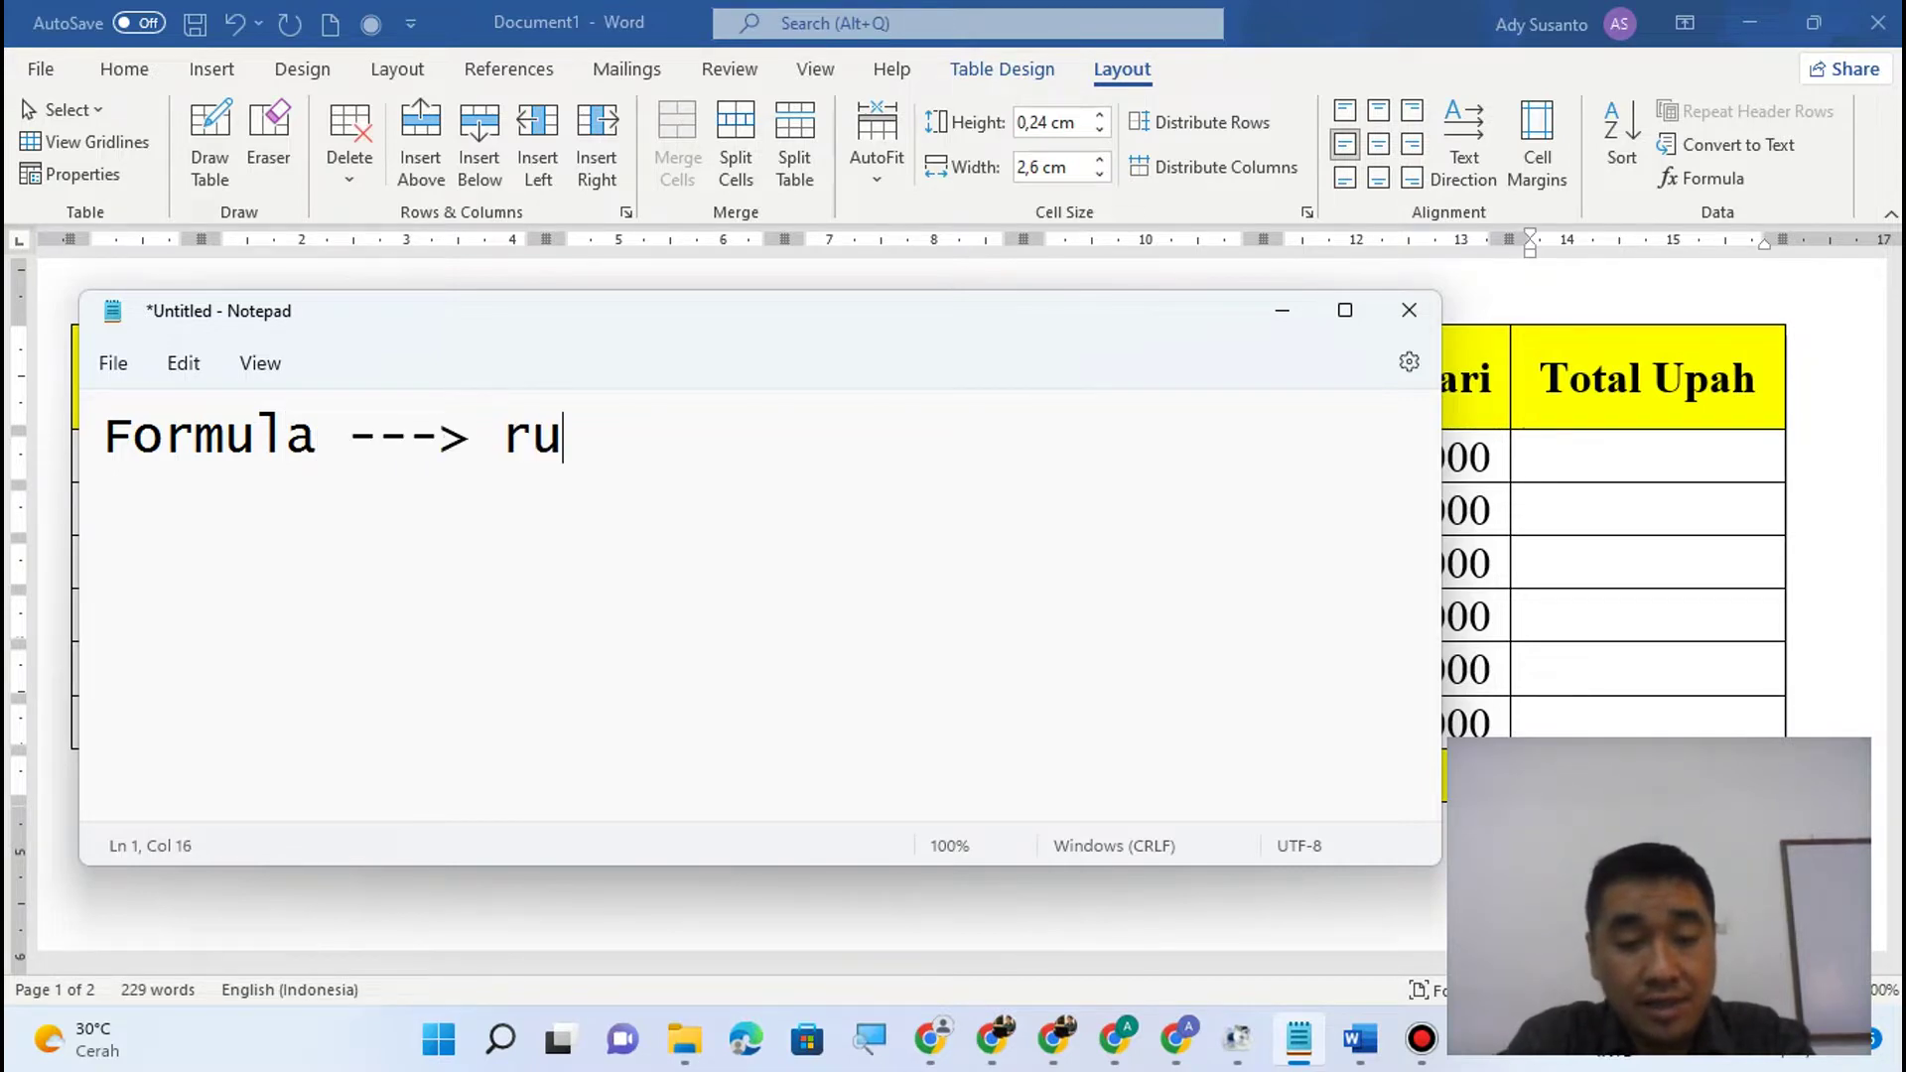
type("mus yang sudah ada")
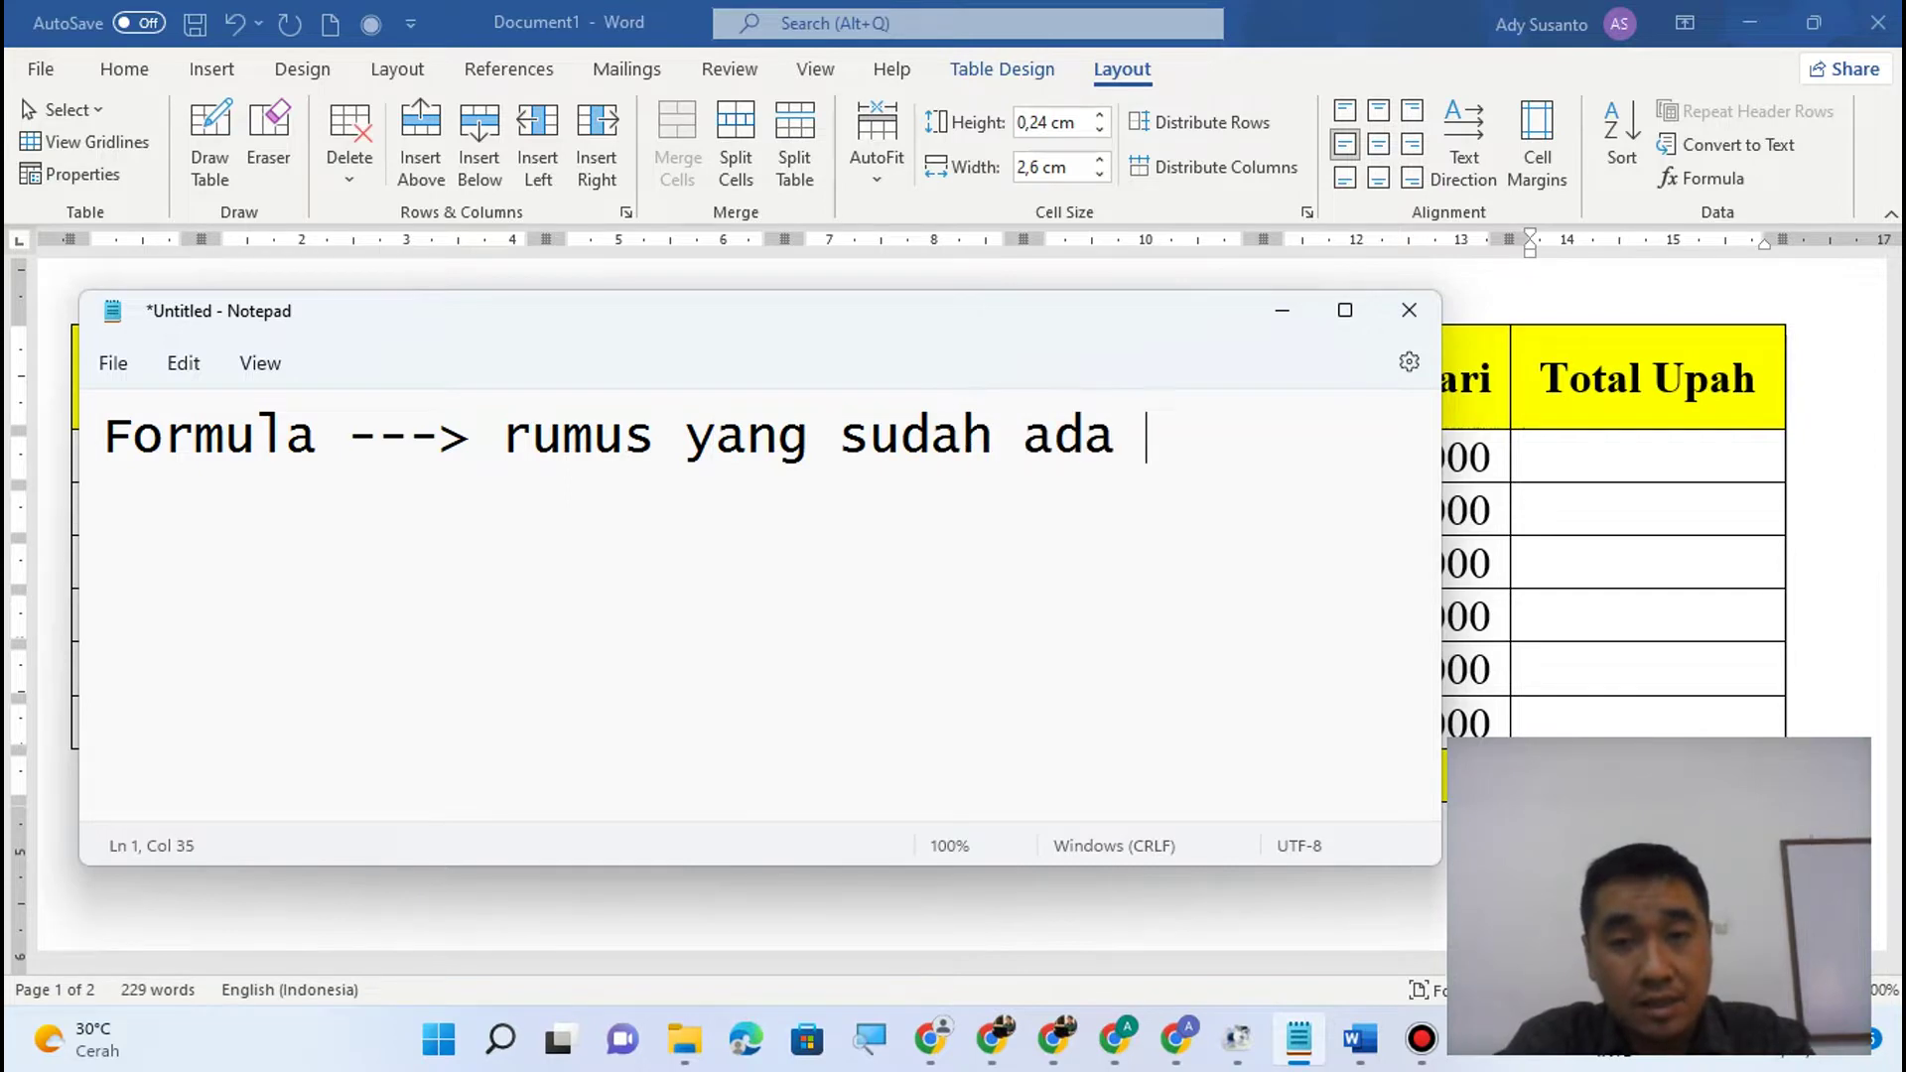
type(" dan")
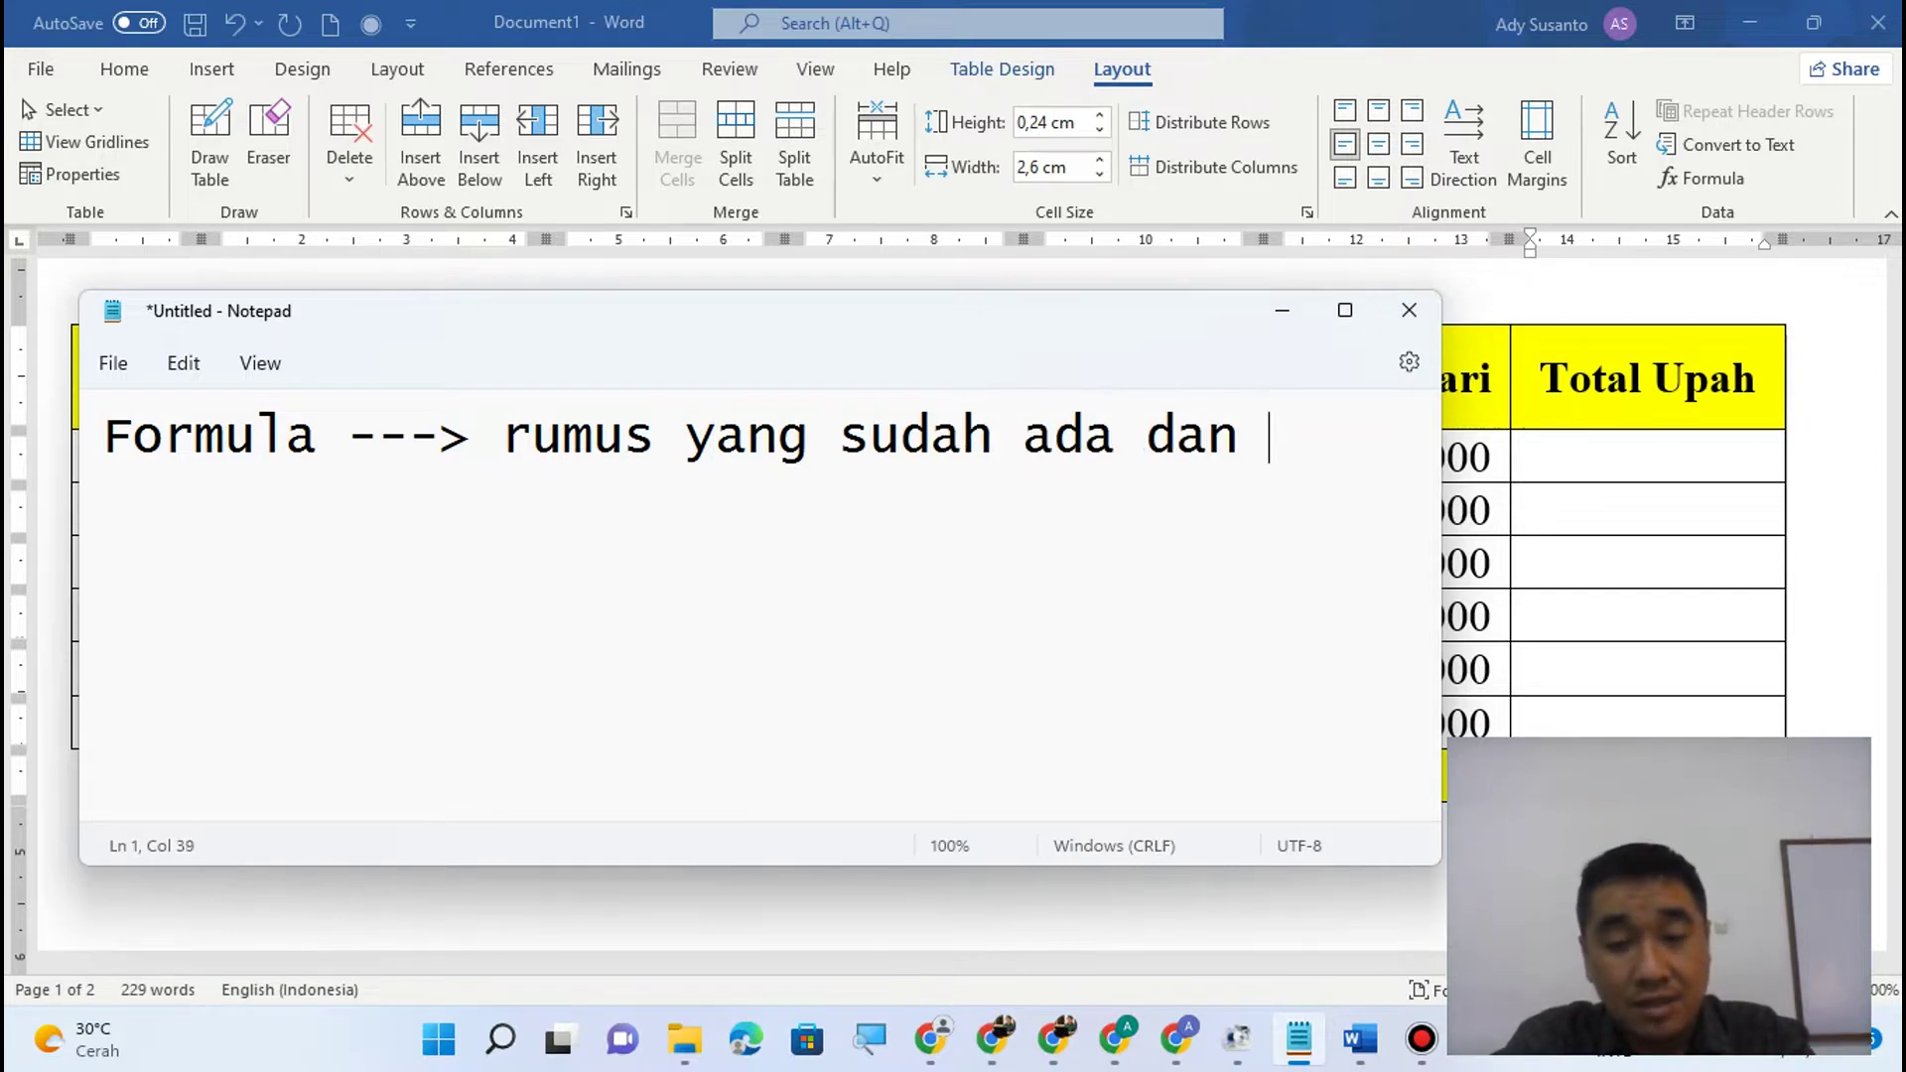
type(" siap untuk")
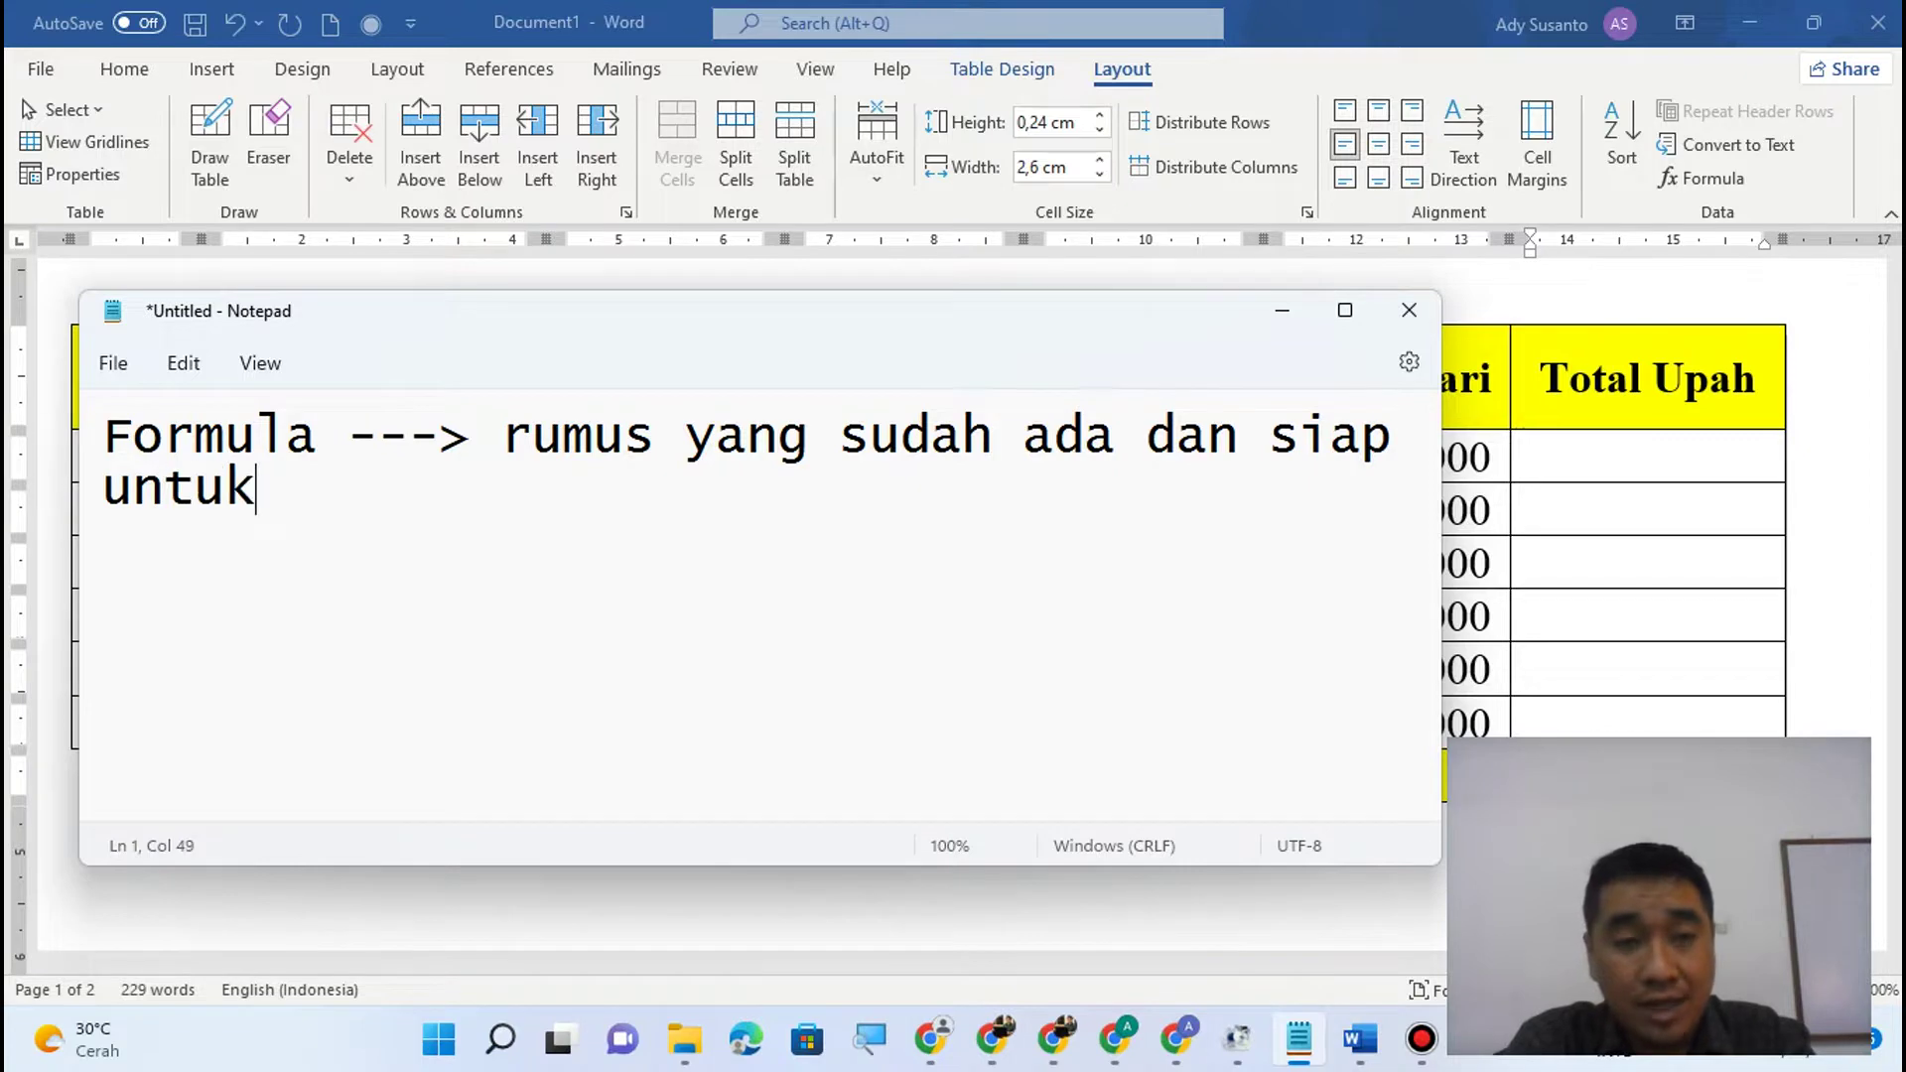
type(" digunakan")
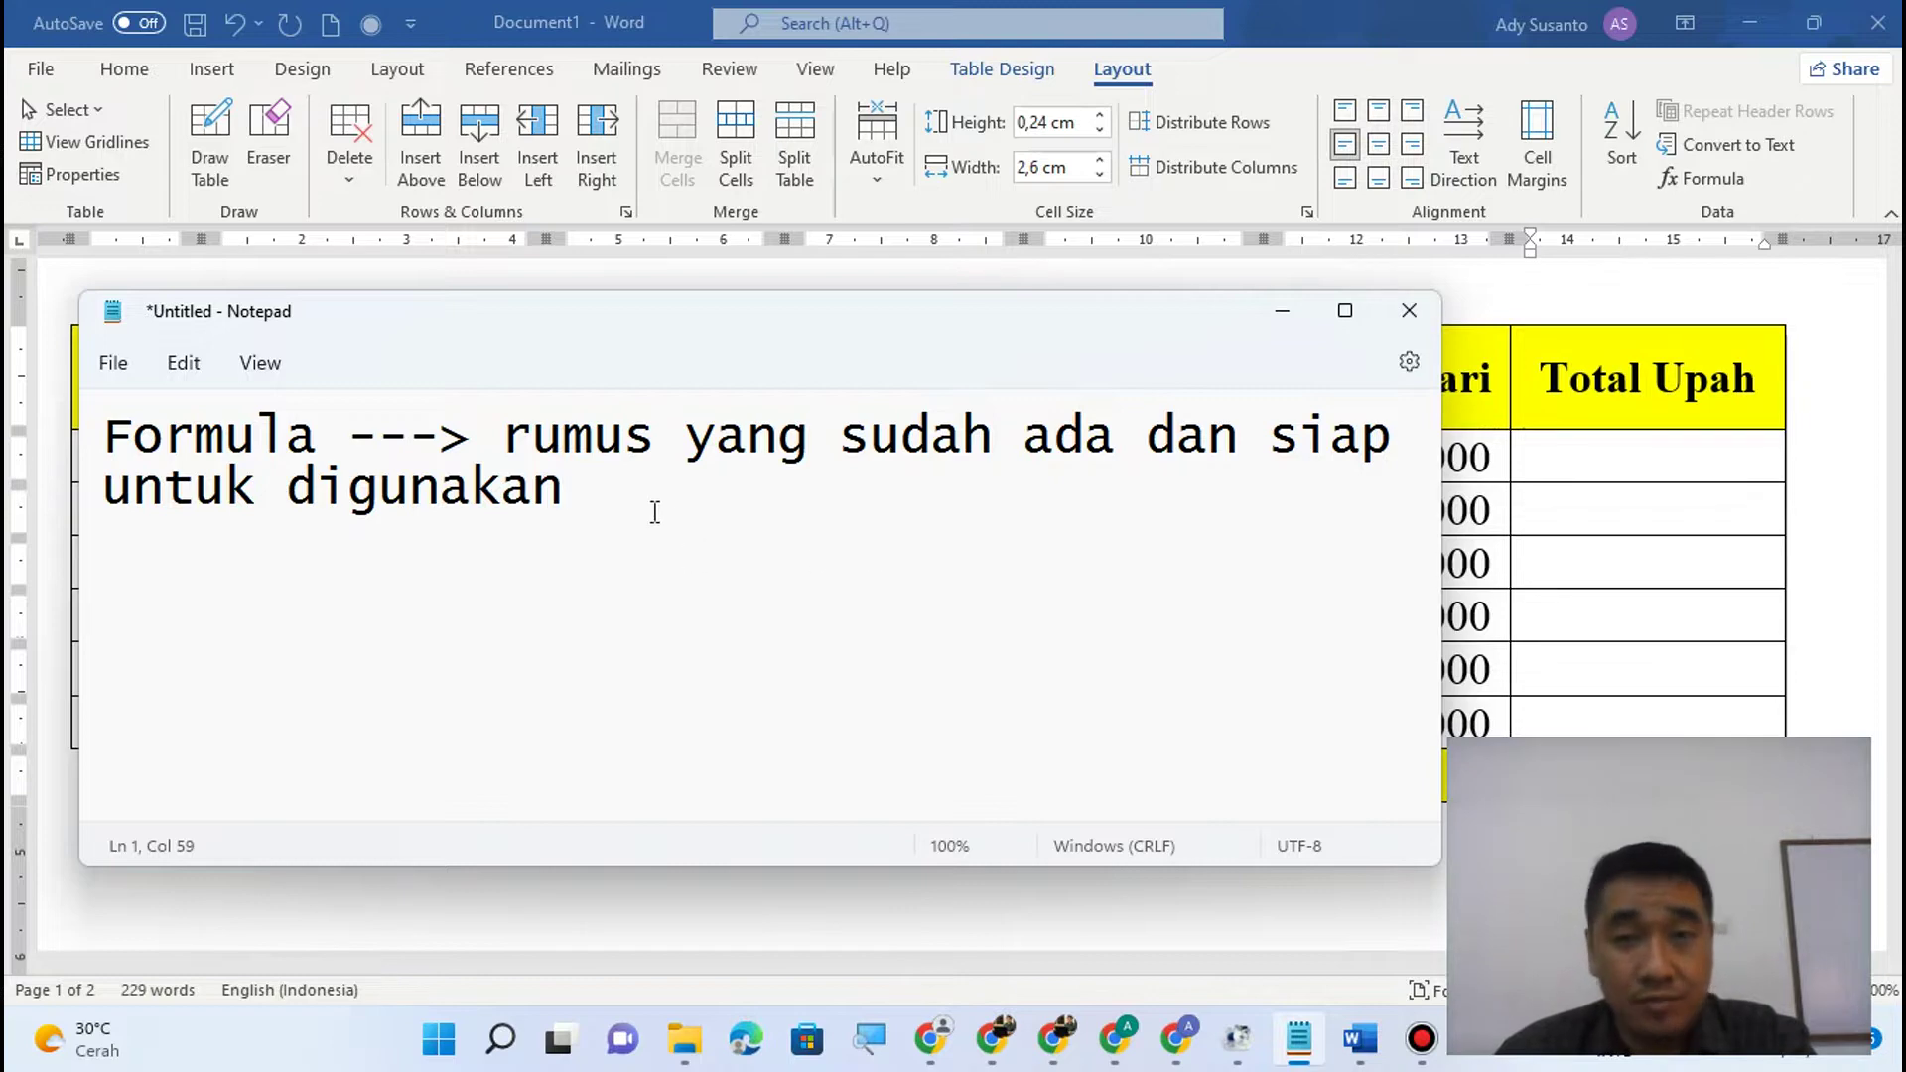
Check the Word table, return to the Notepad note, and start a line after a blank row reading "Total Upah =".
left_click(1406, 22)
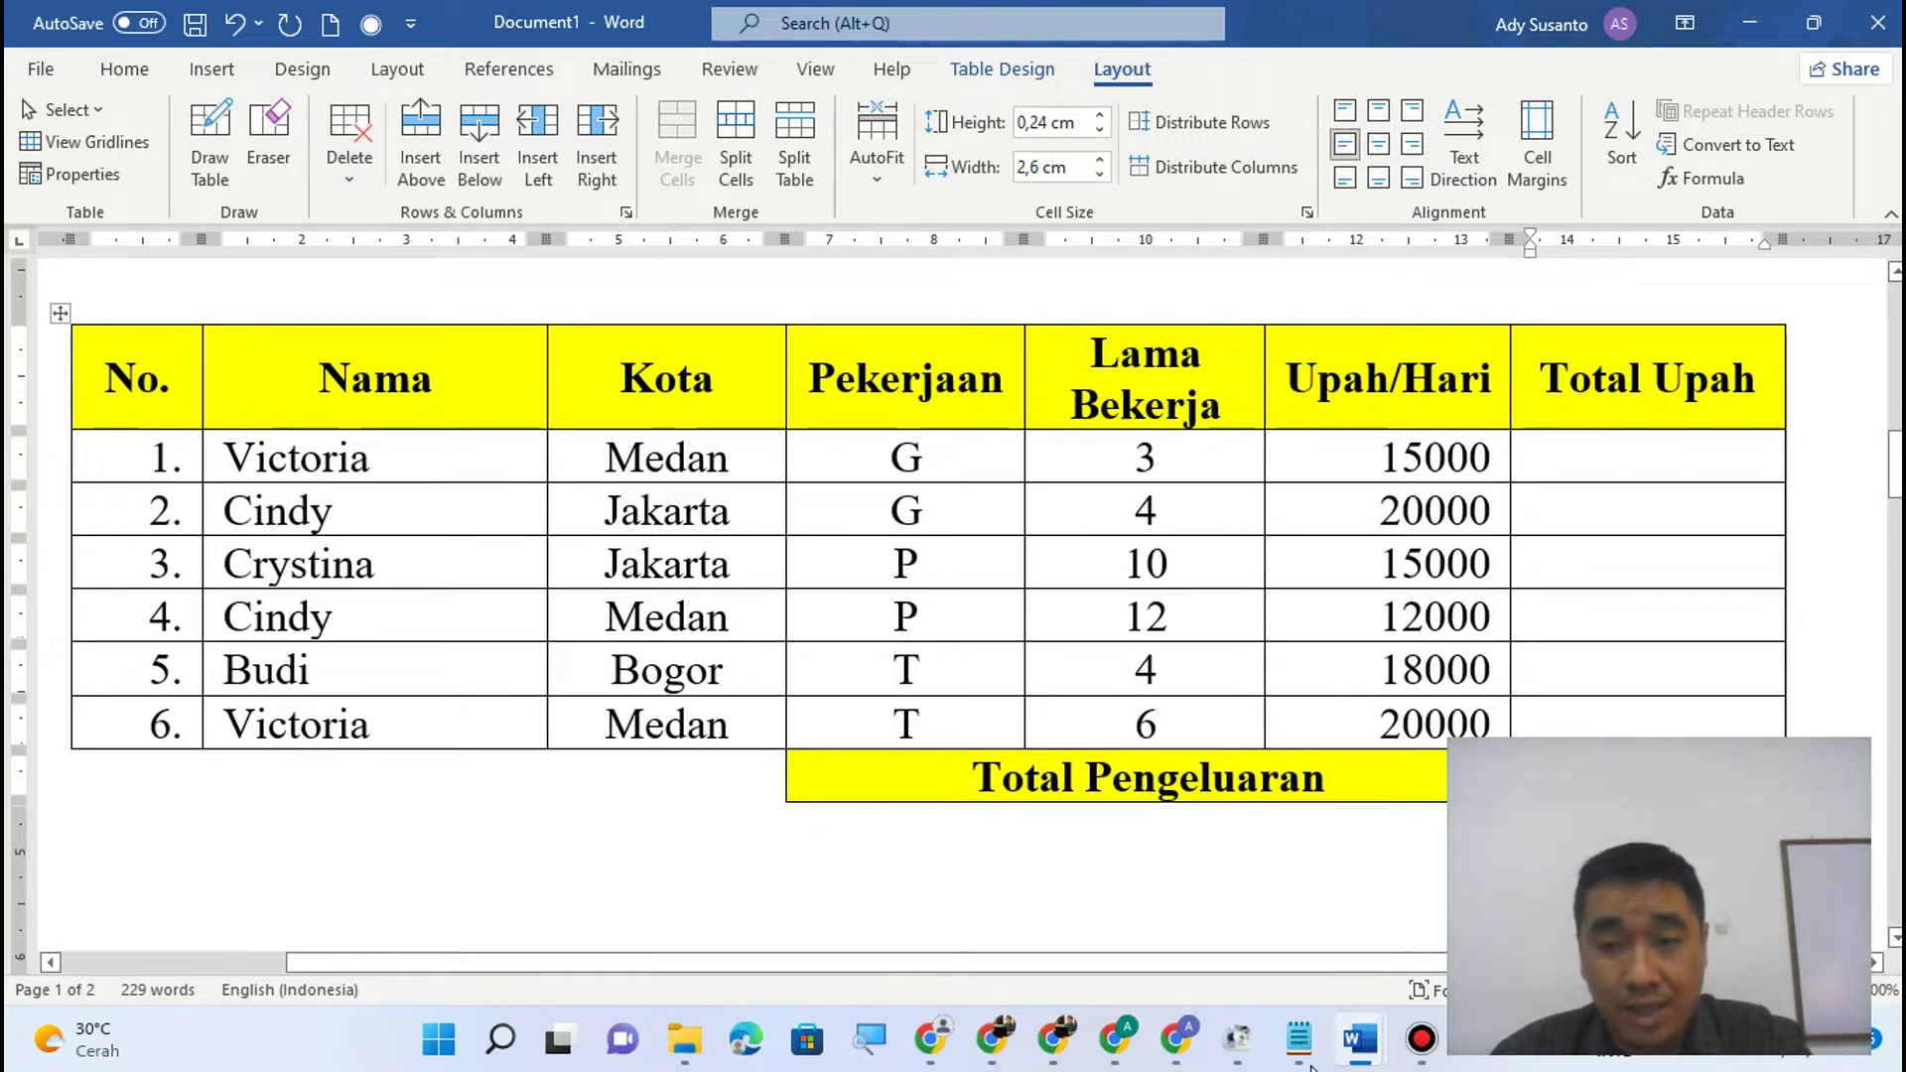
mouse_move(1305, 1063)
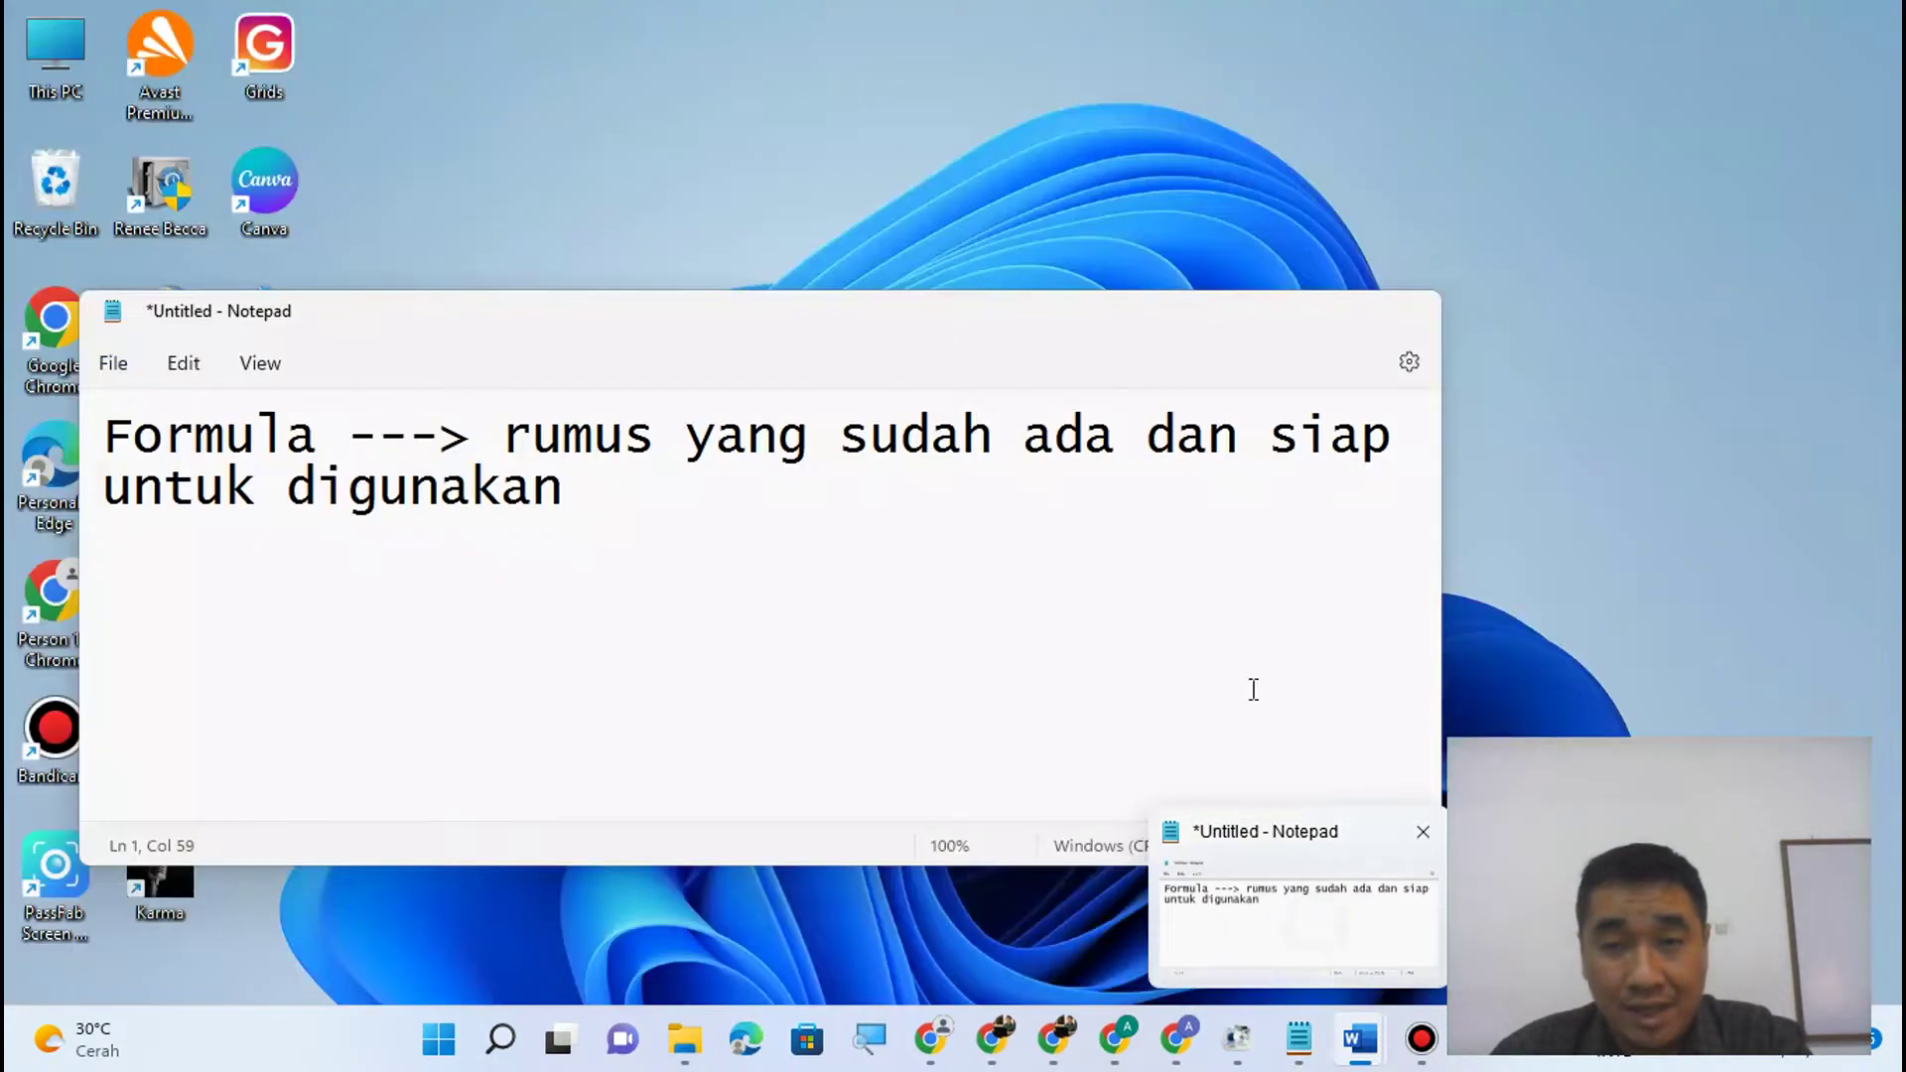
left_click(1316, 923)
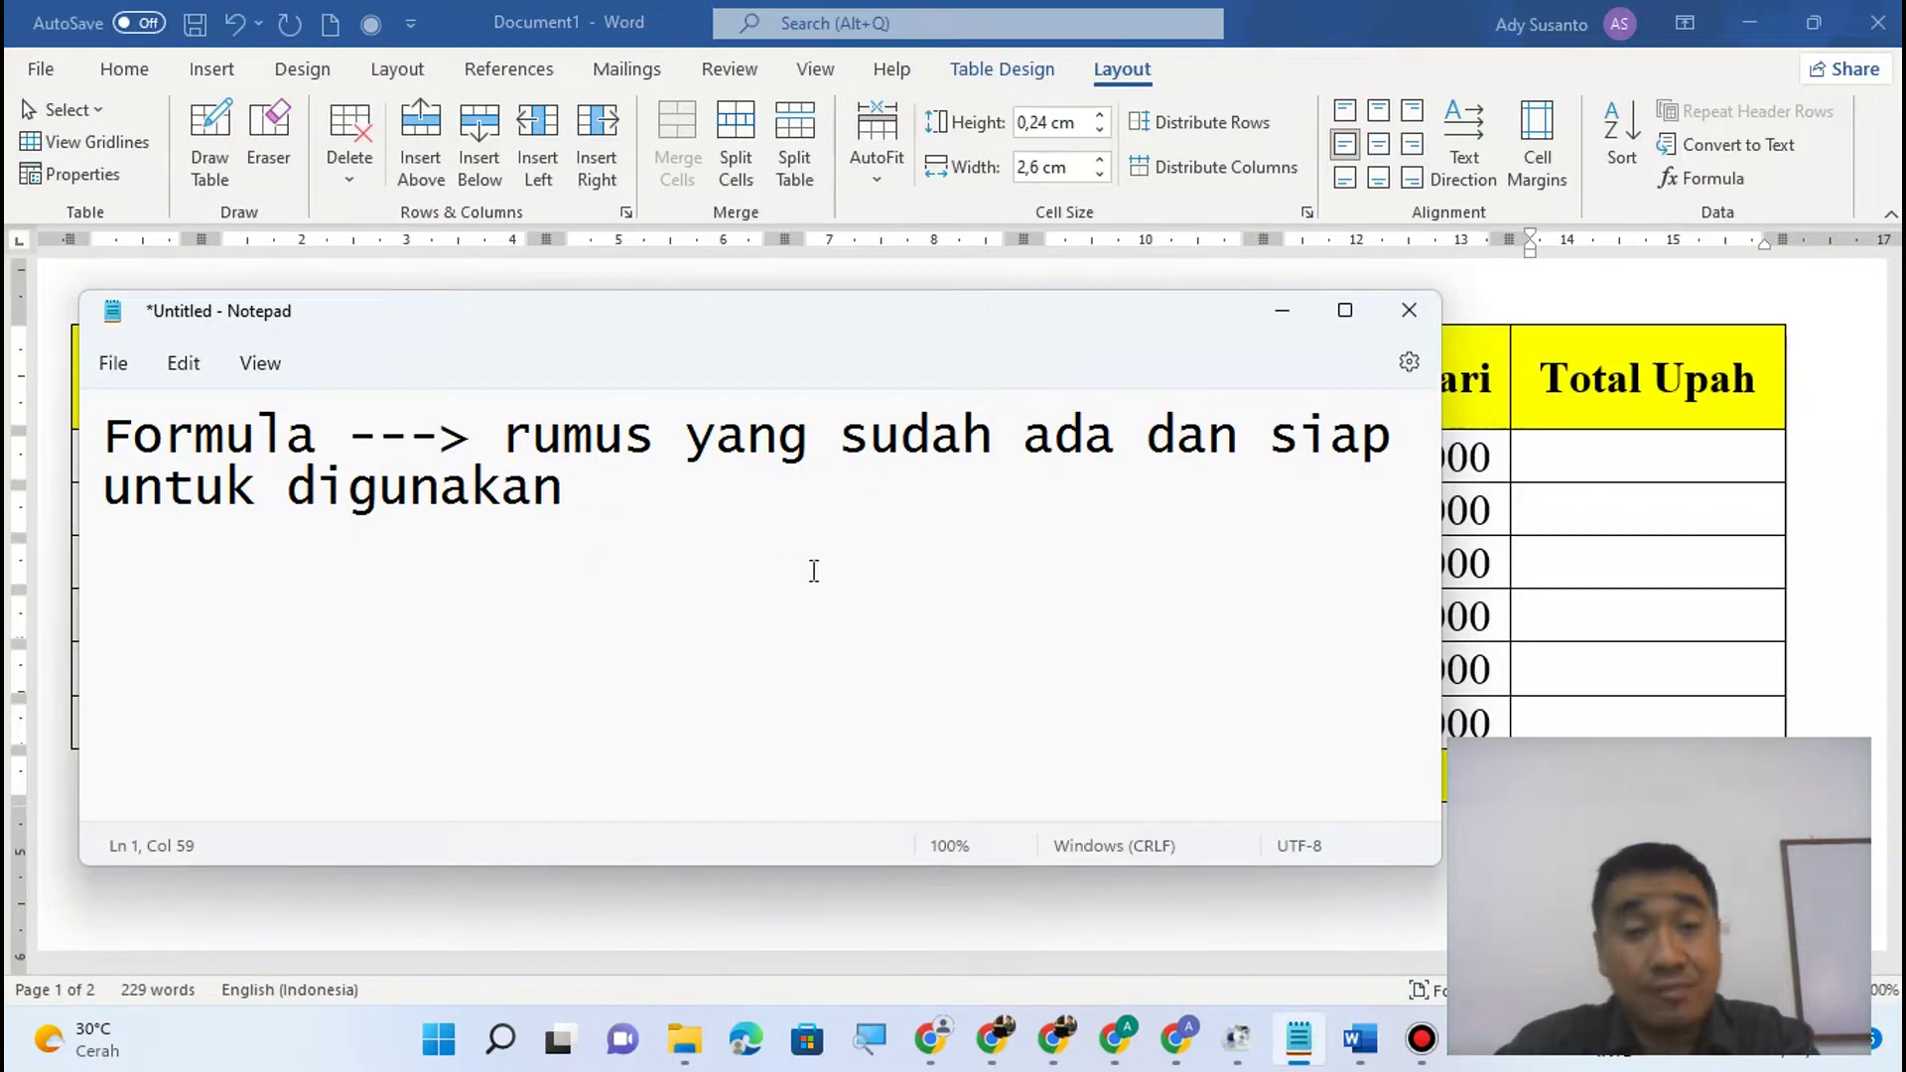
type("To")
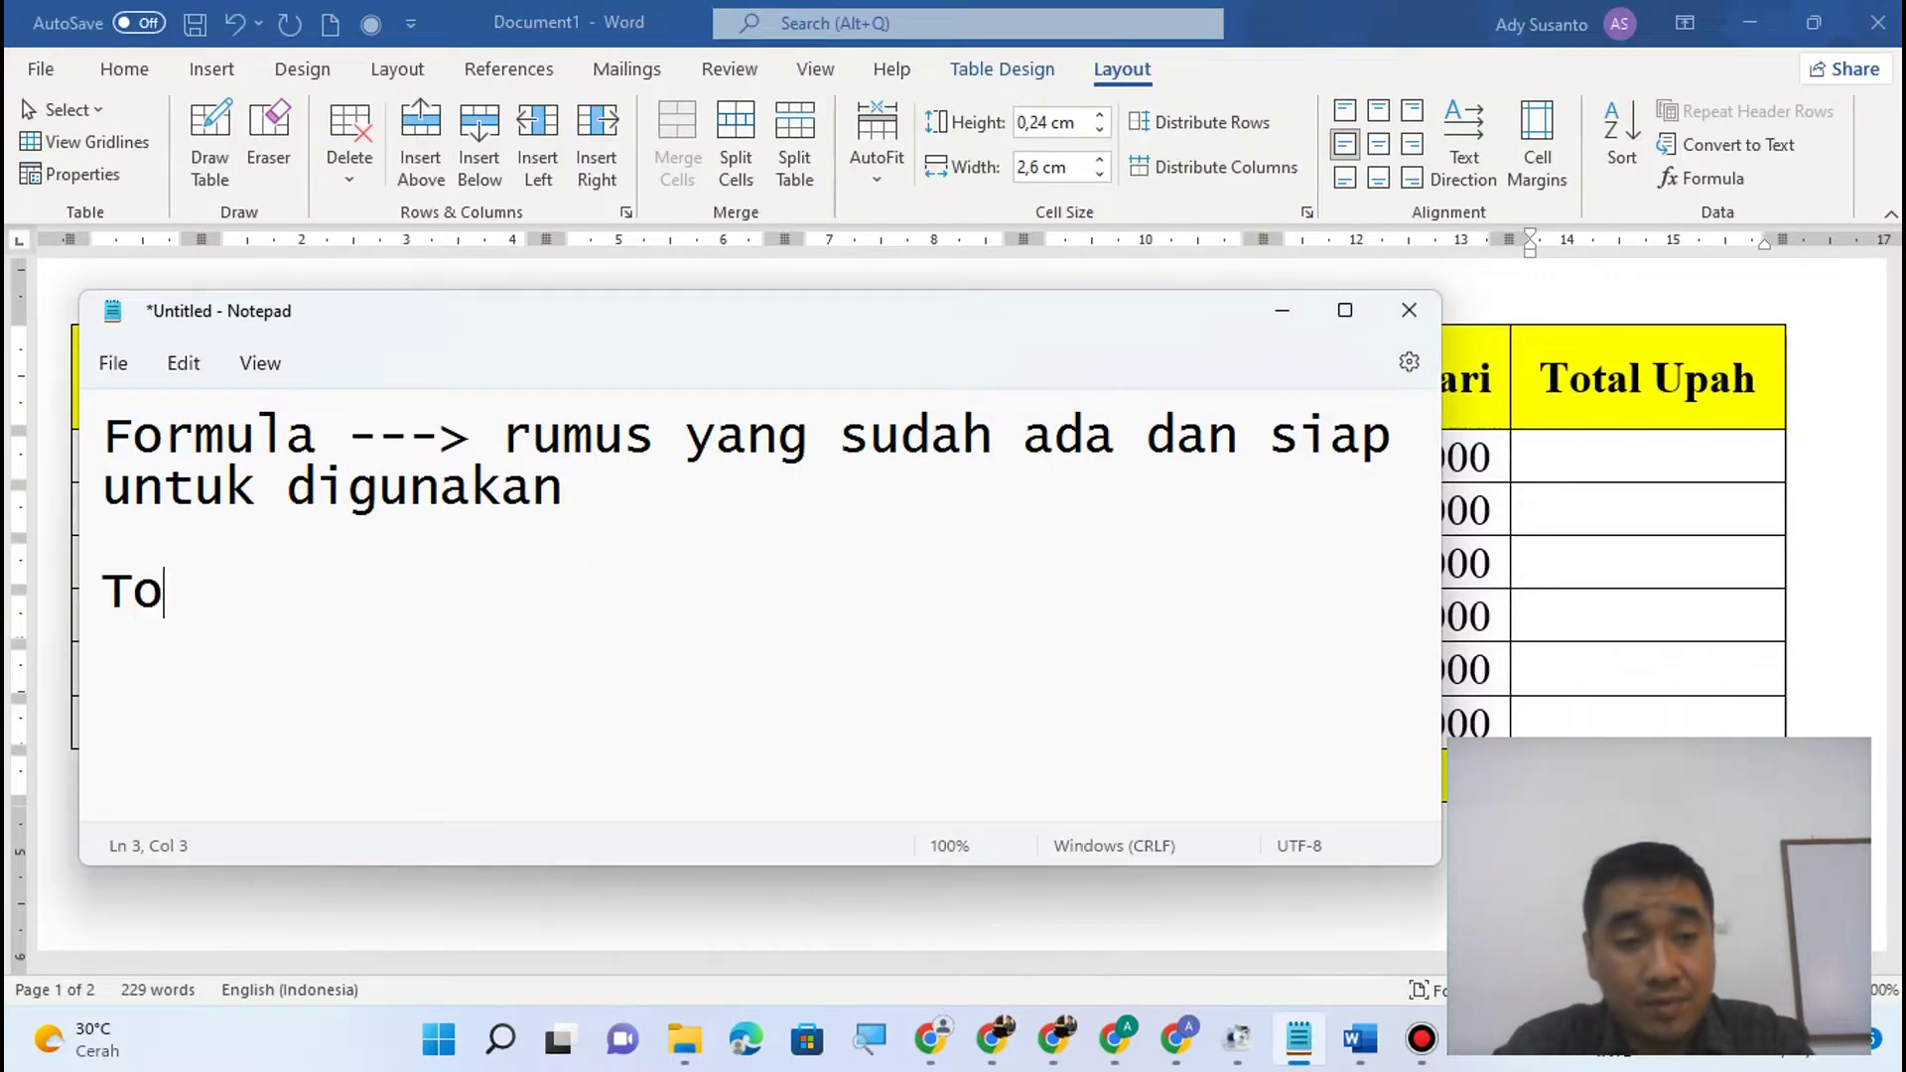
type("tal UJpah")
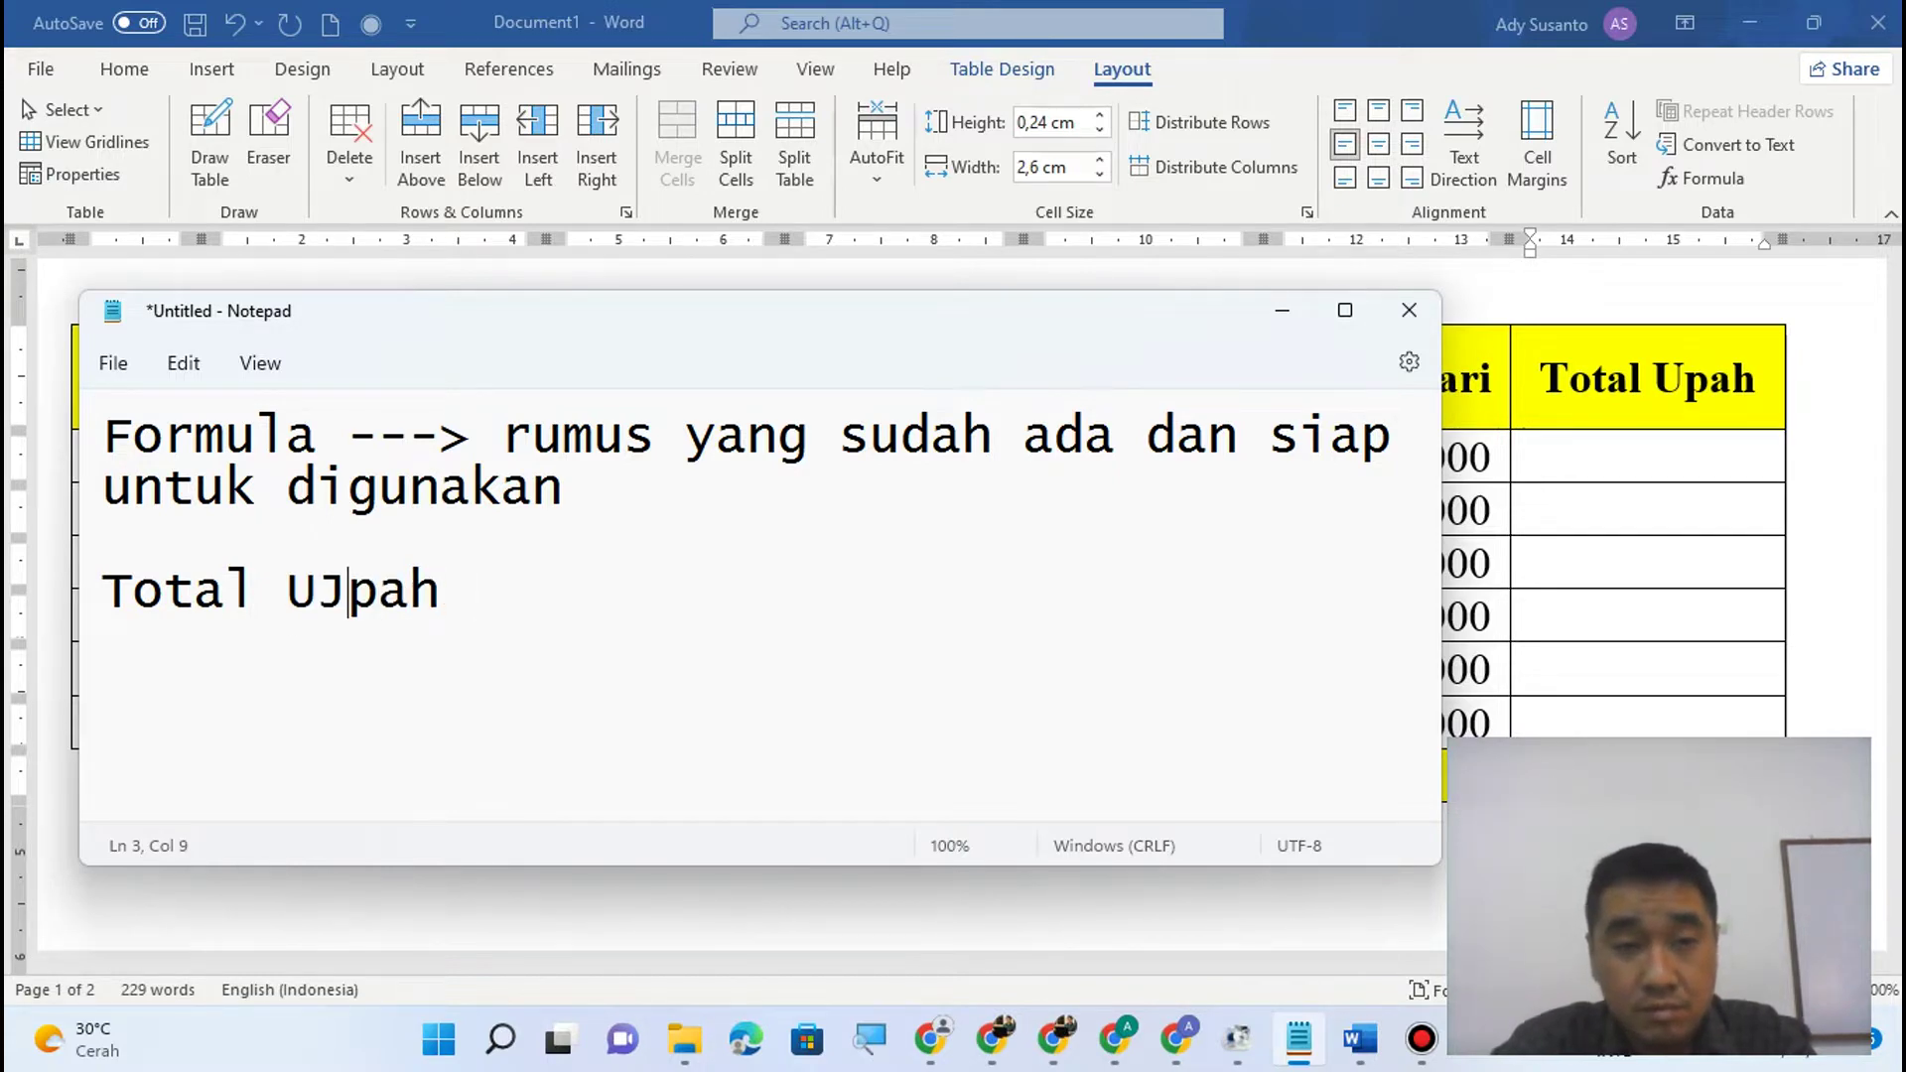
key("BackSpace")
key("End")
type("= ")
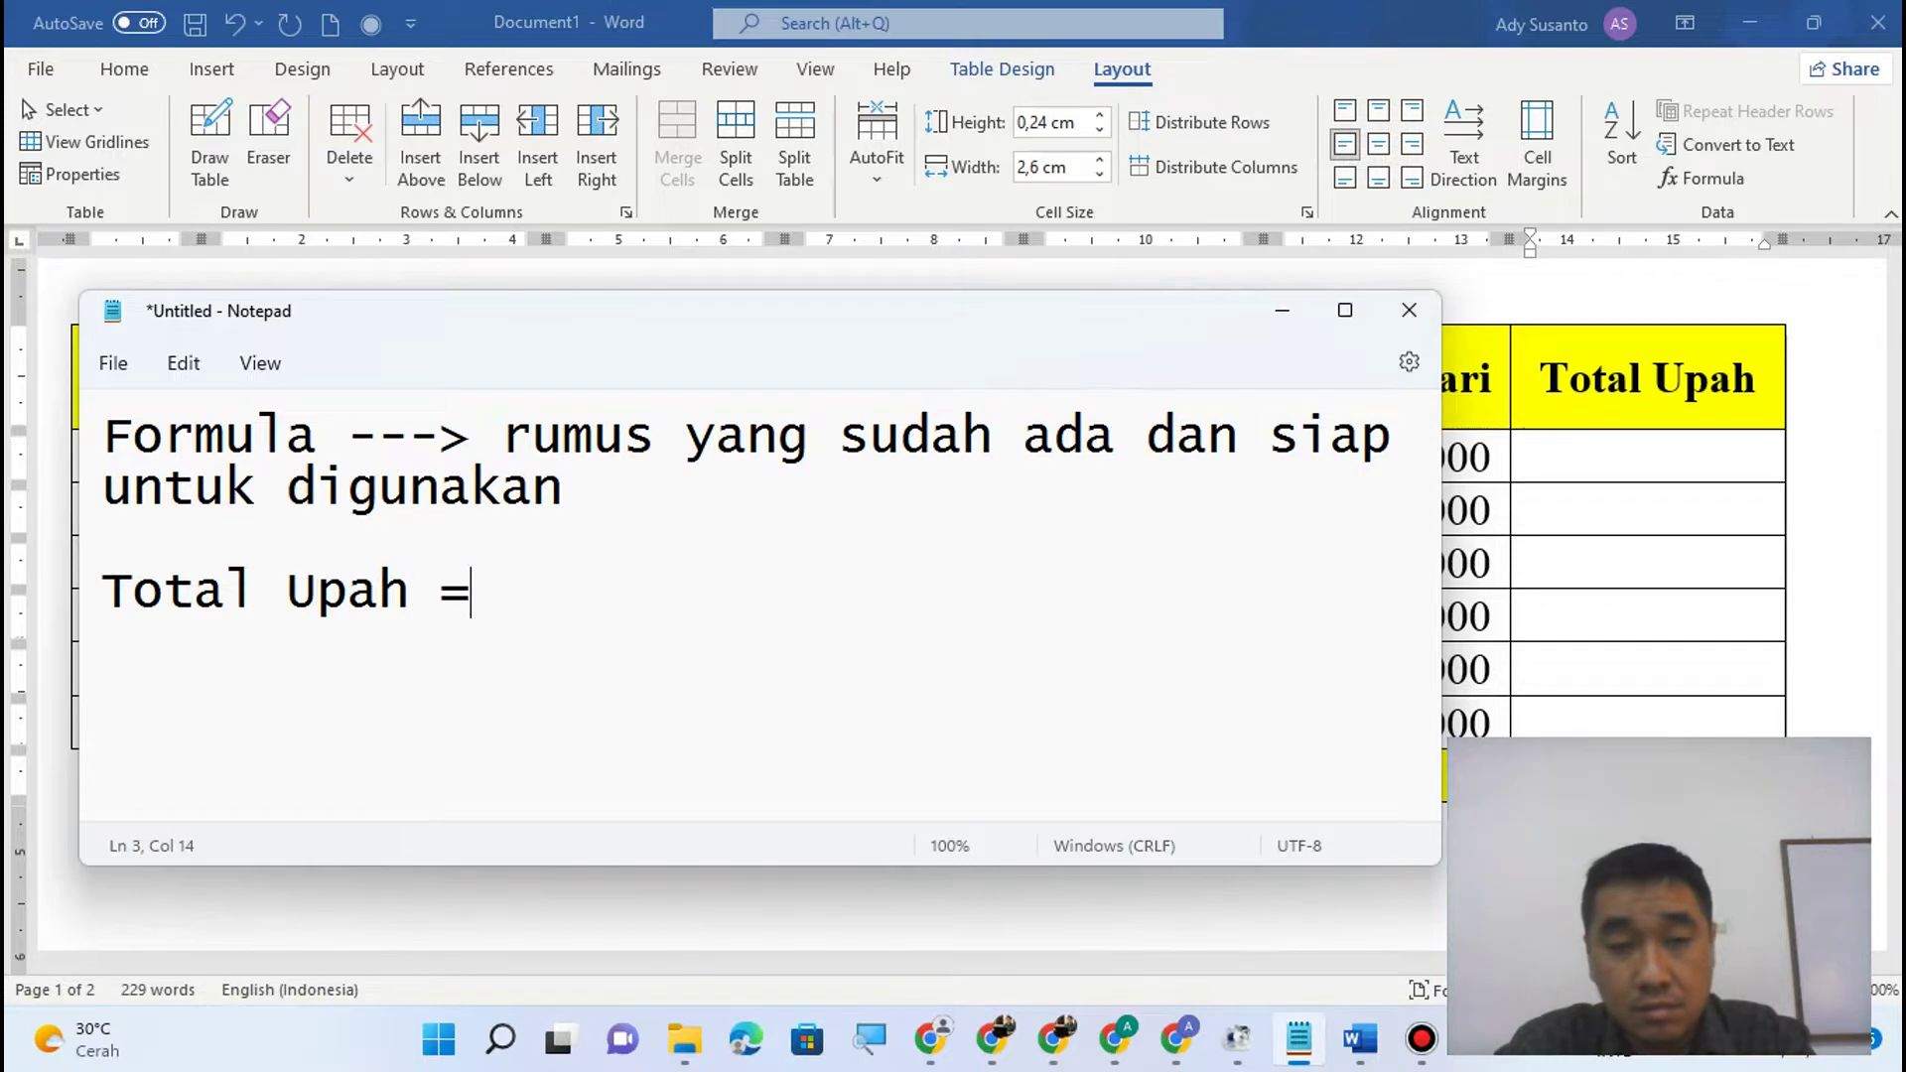
Complete the Total Upah line with "Lama Bekerja x Upah Per Hari".
type("Up")
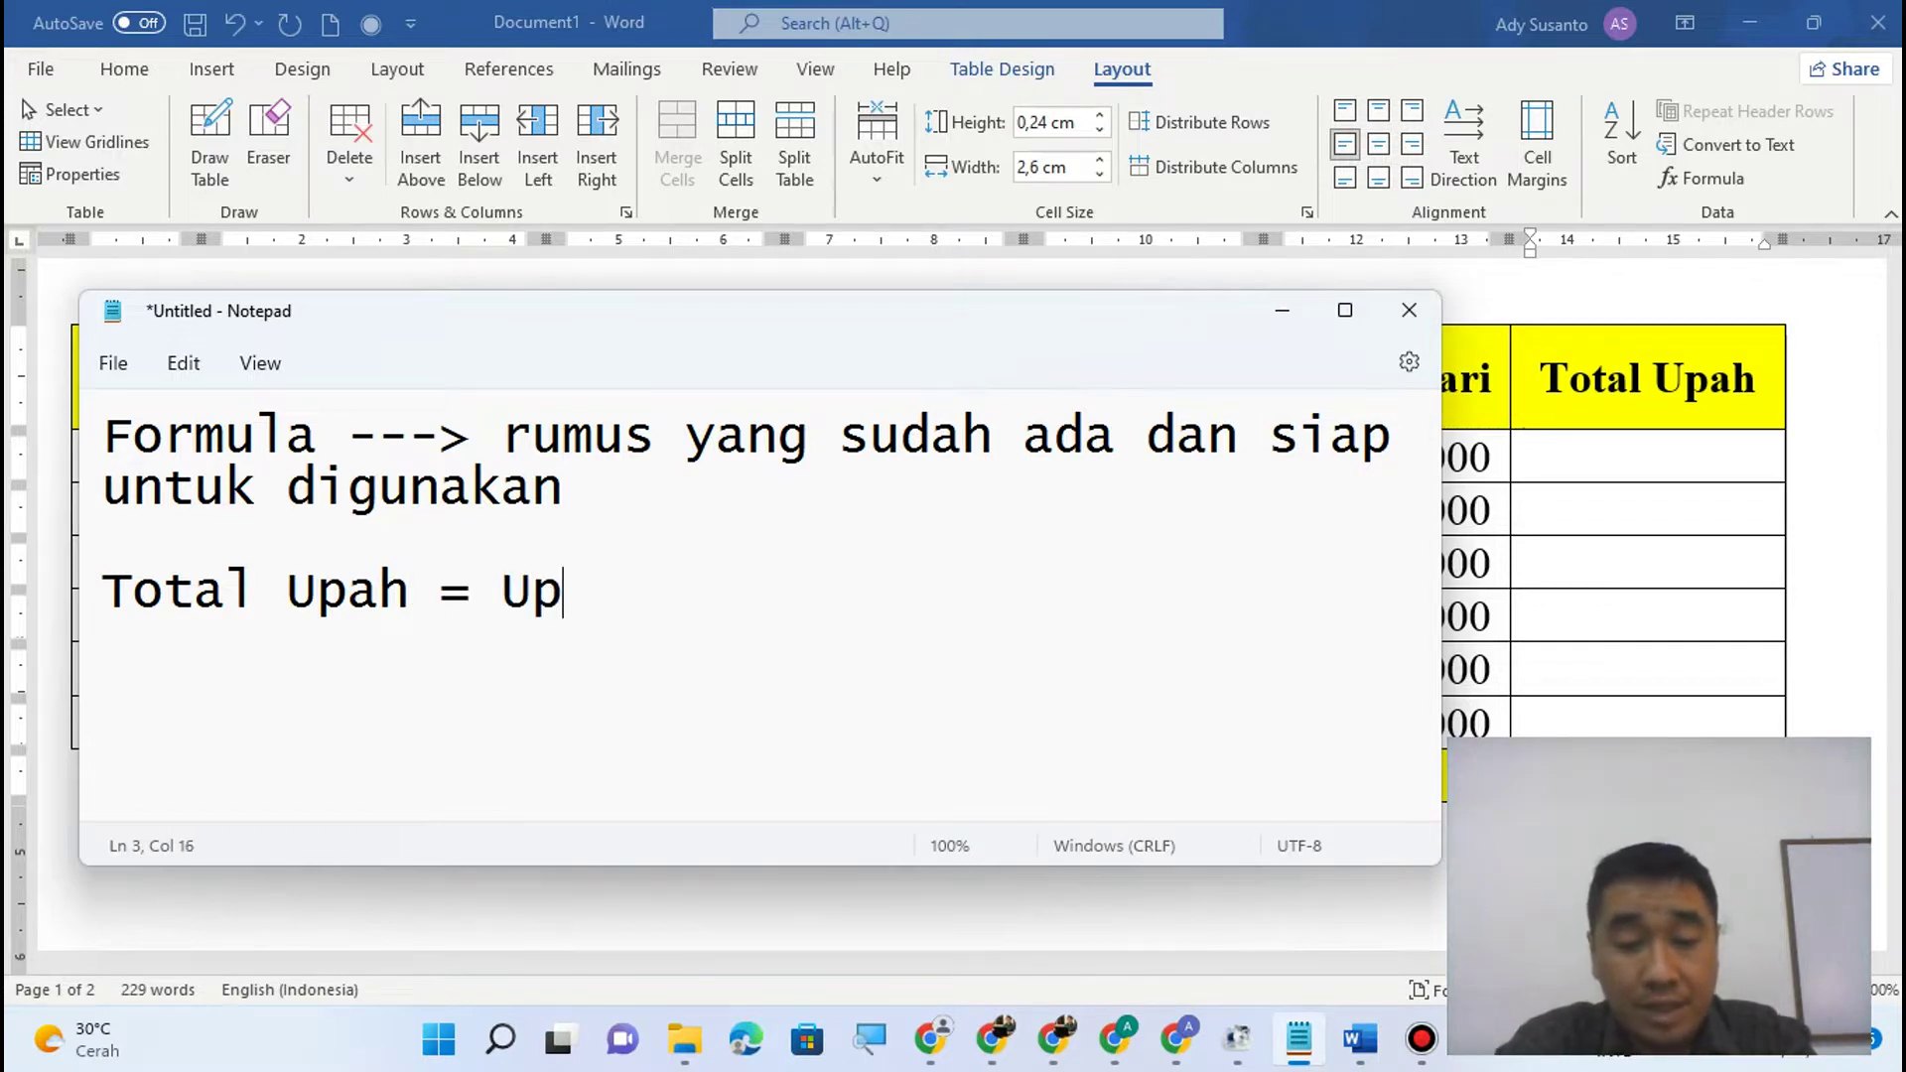
key("BackSpace")
key("BackSpace")
type("Lam")
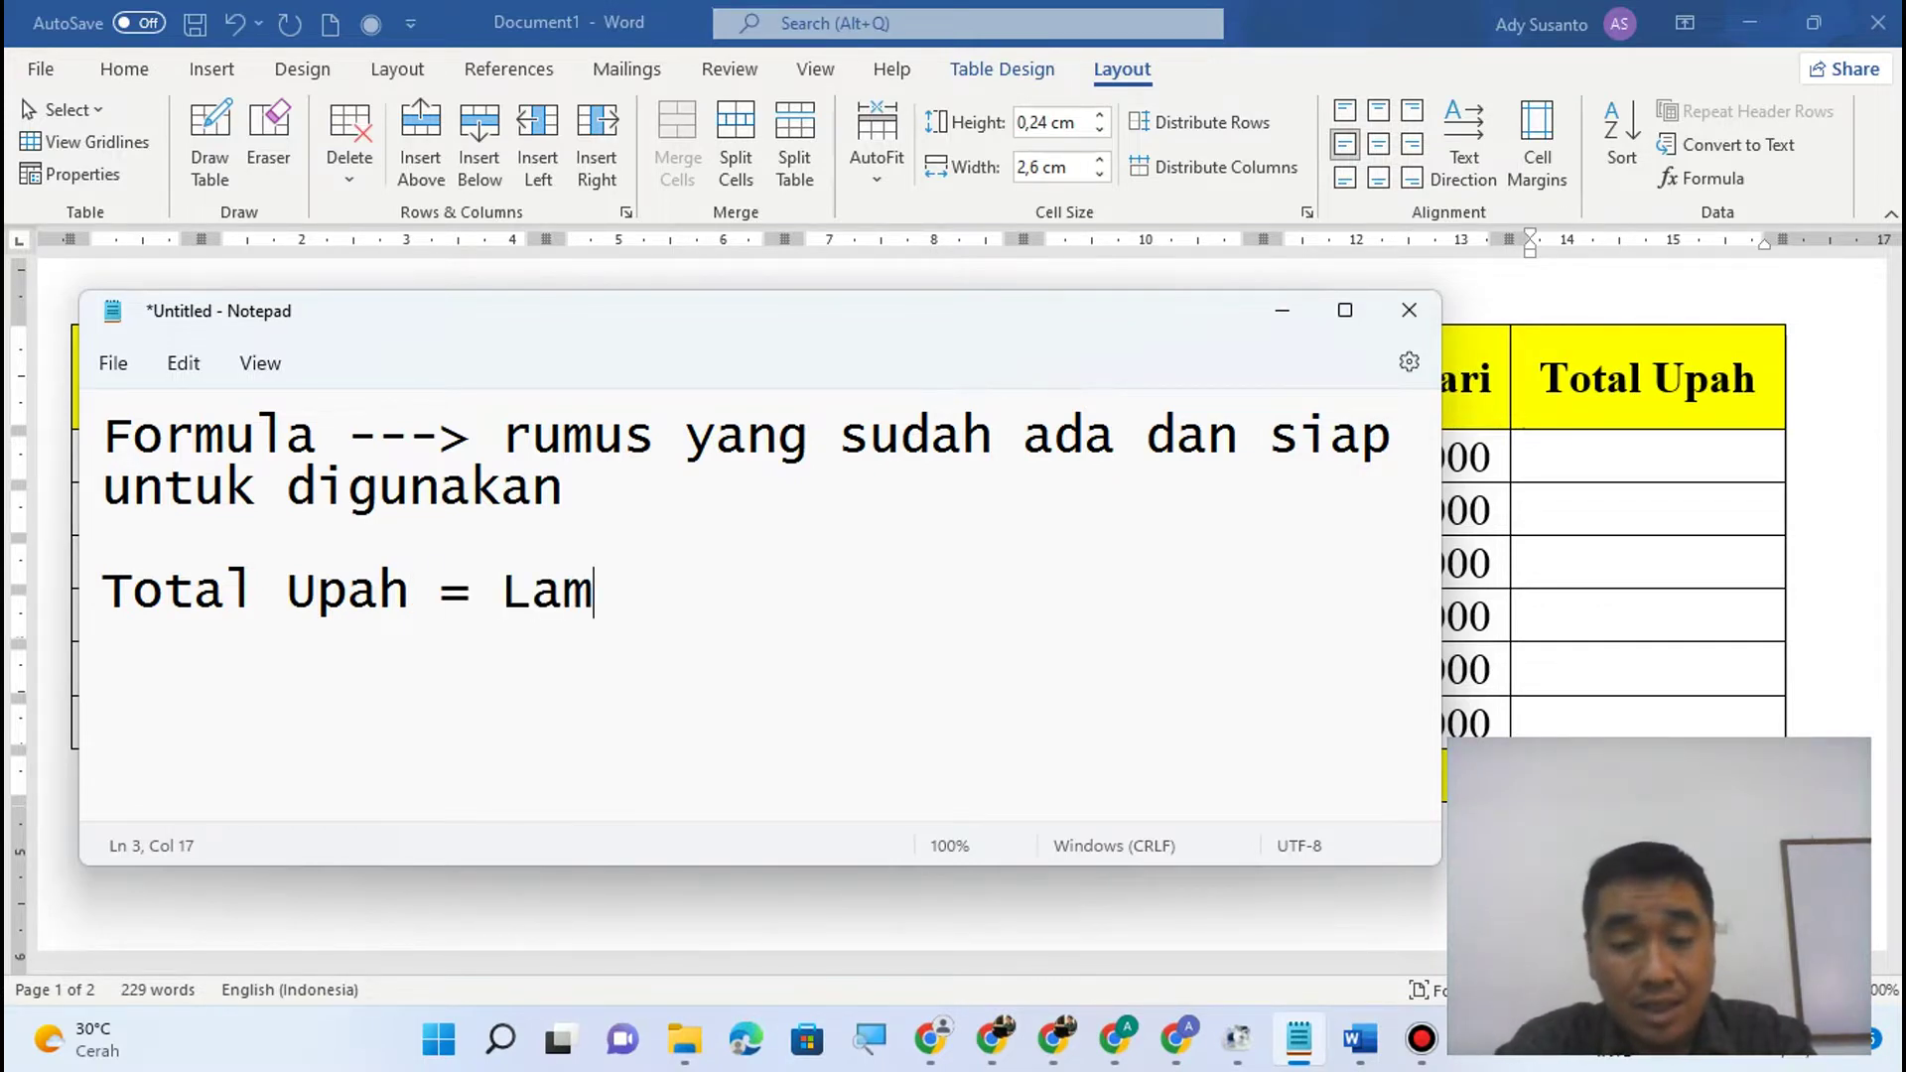
type("a Bekerja")
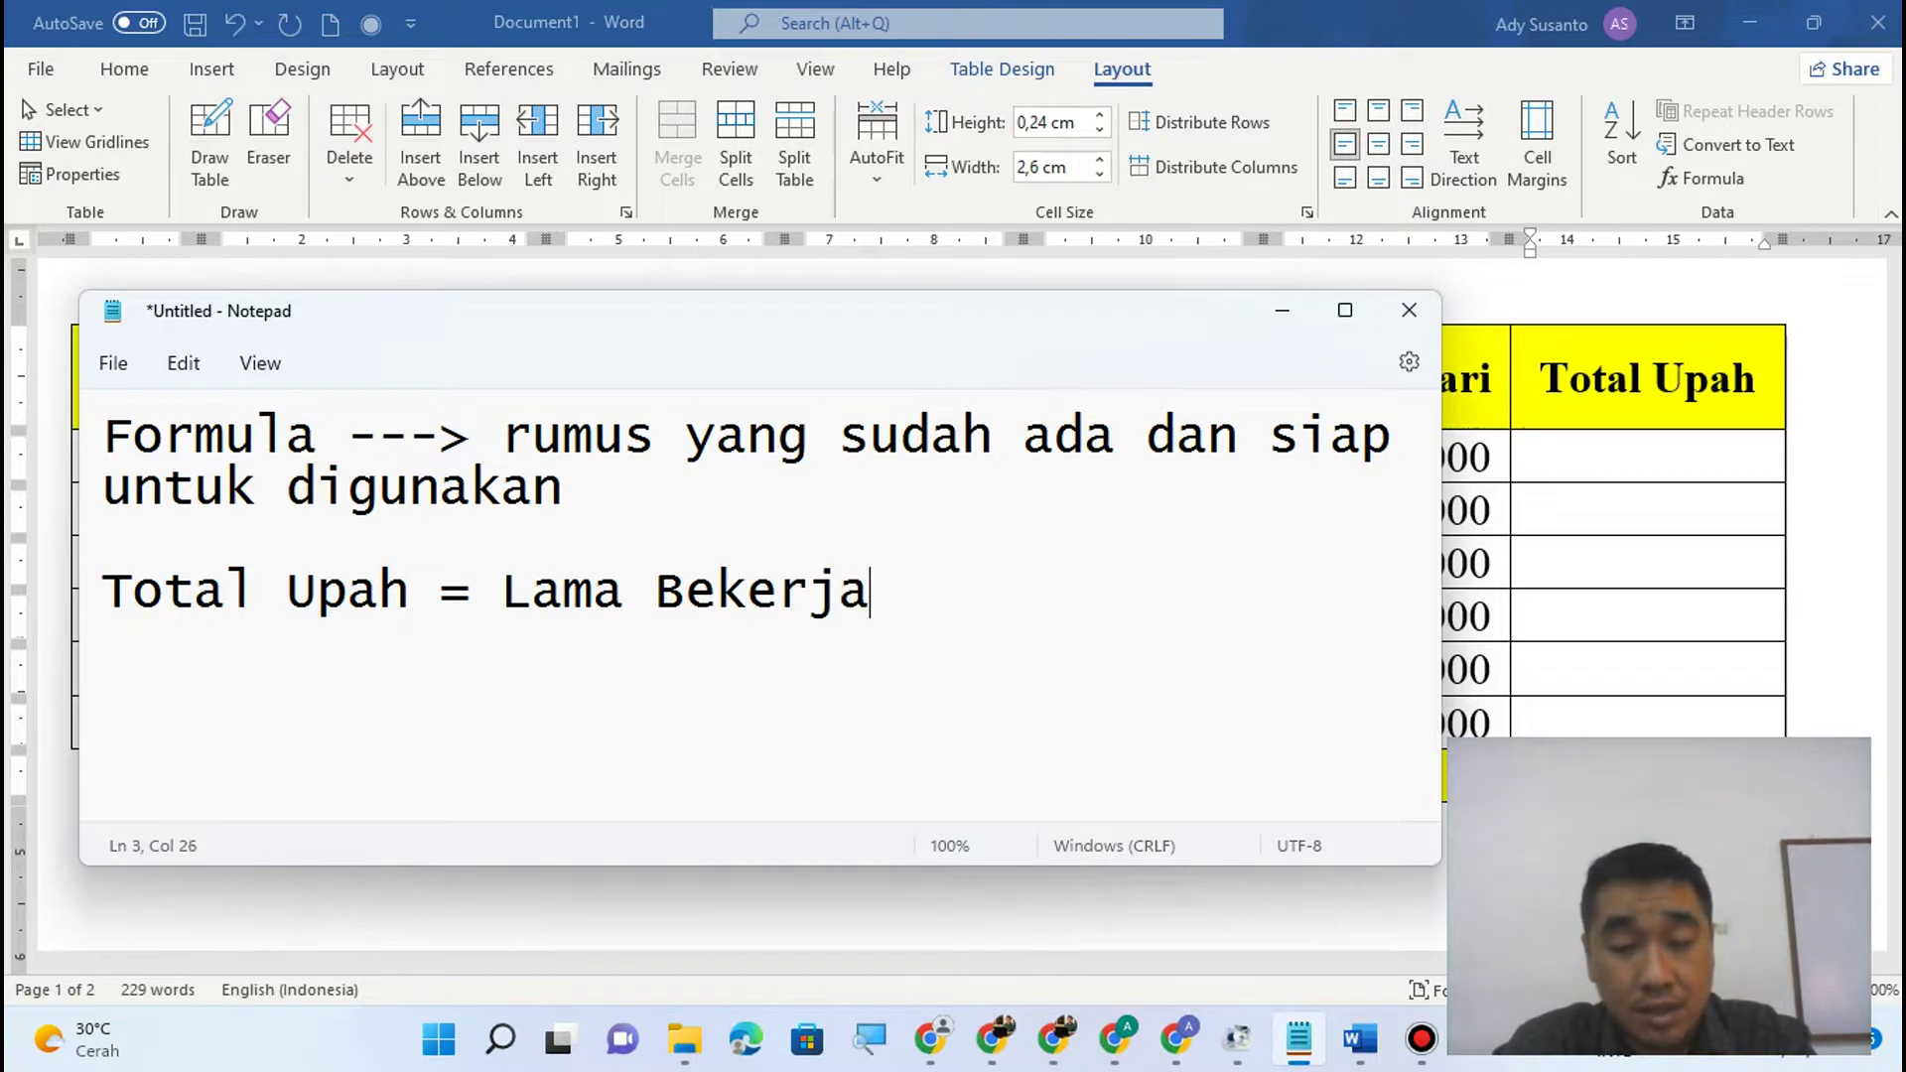
type(" x Upeha")
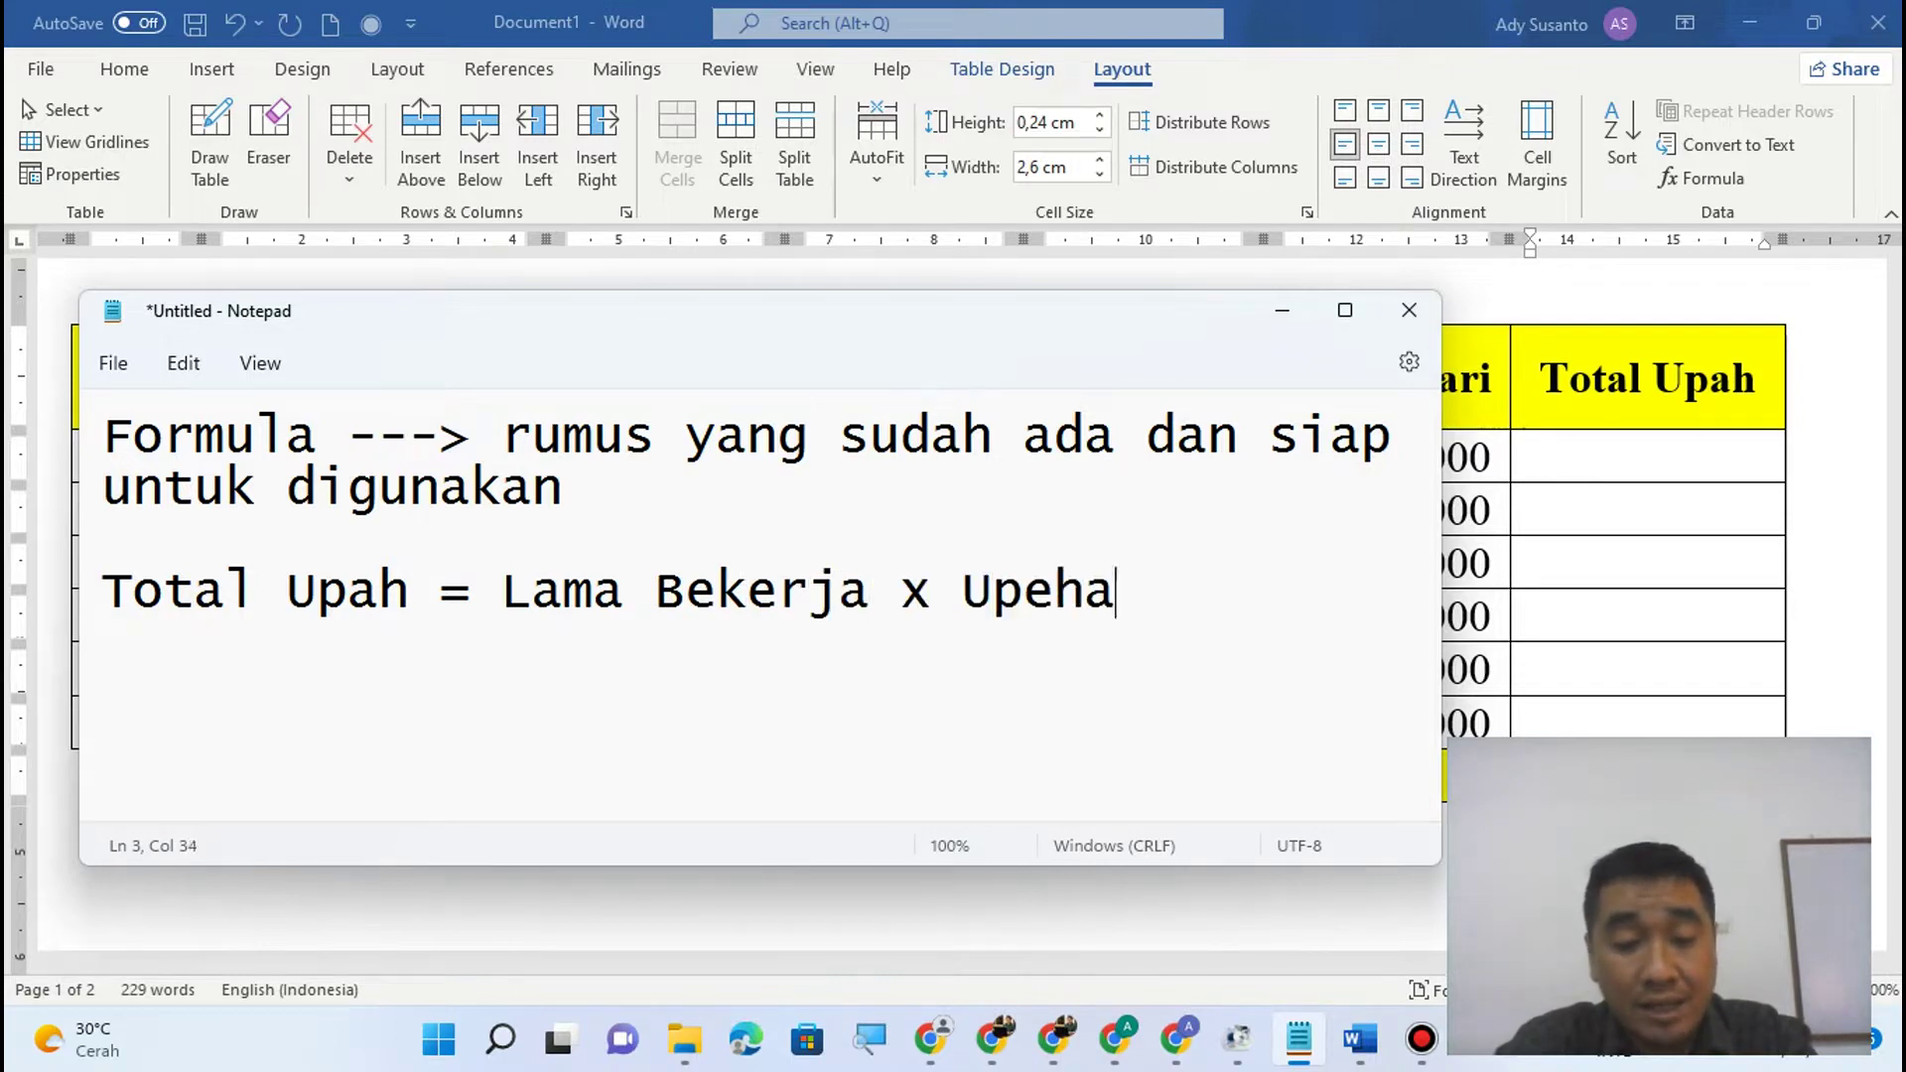
key("BackSpace")
key("BackSpace")
type("ah Perh")
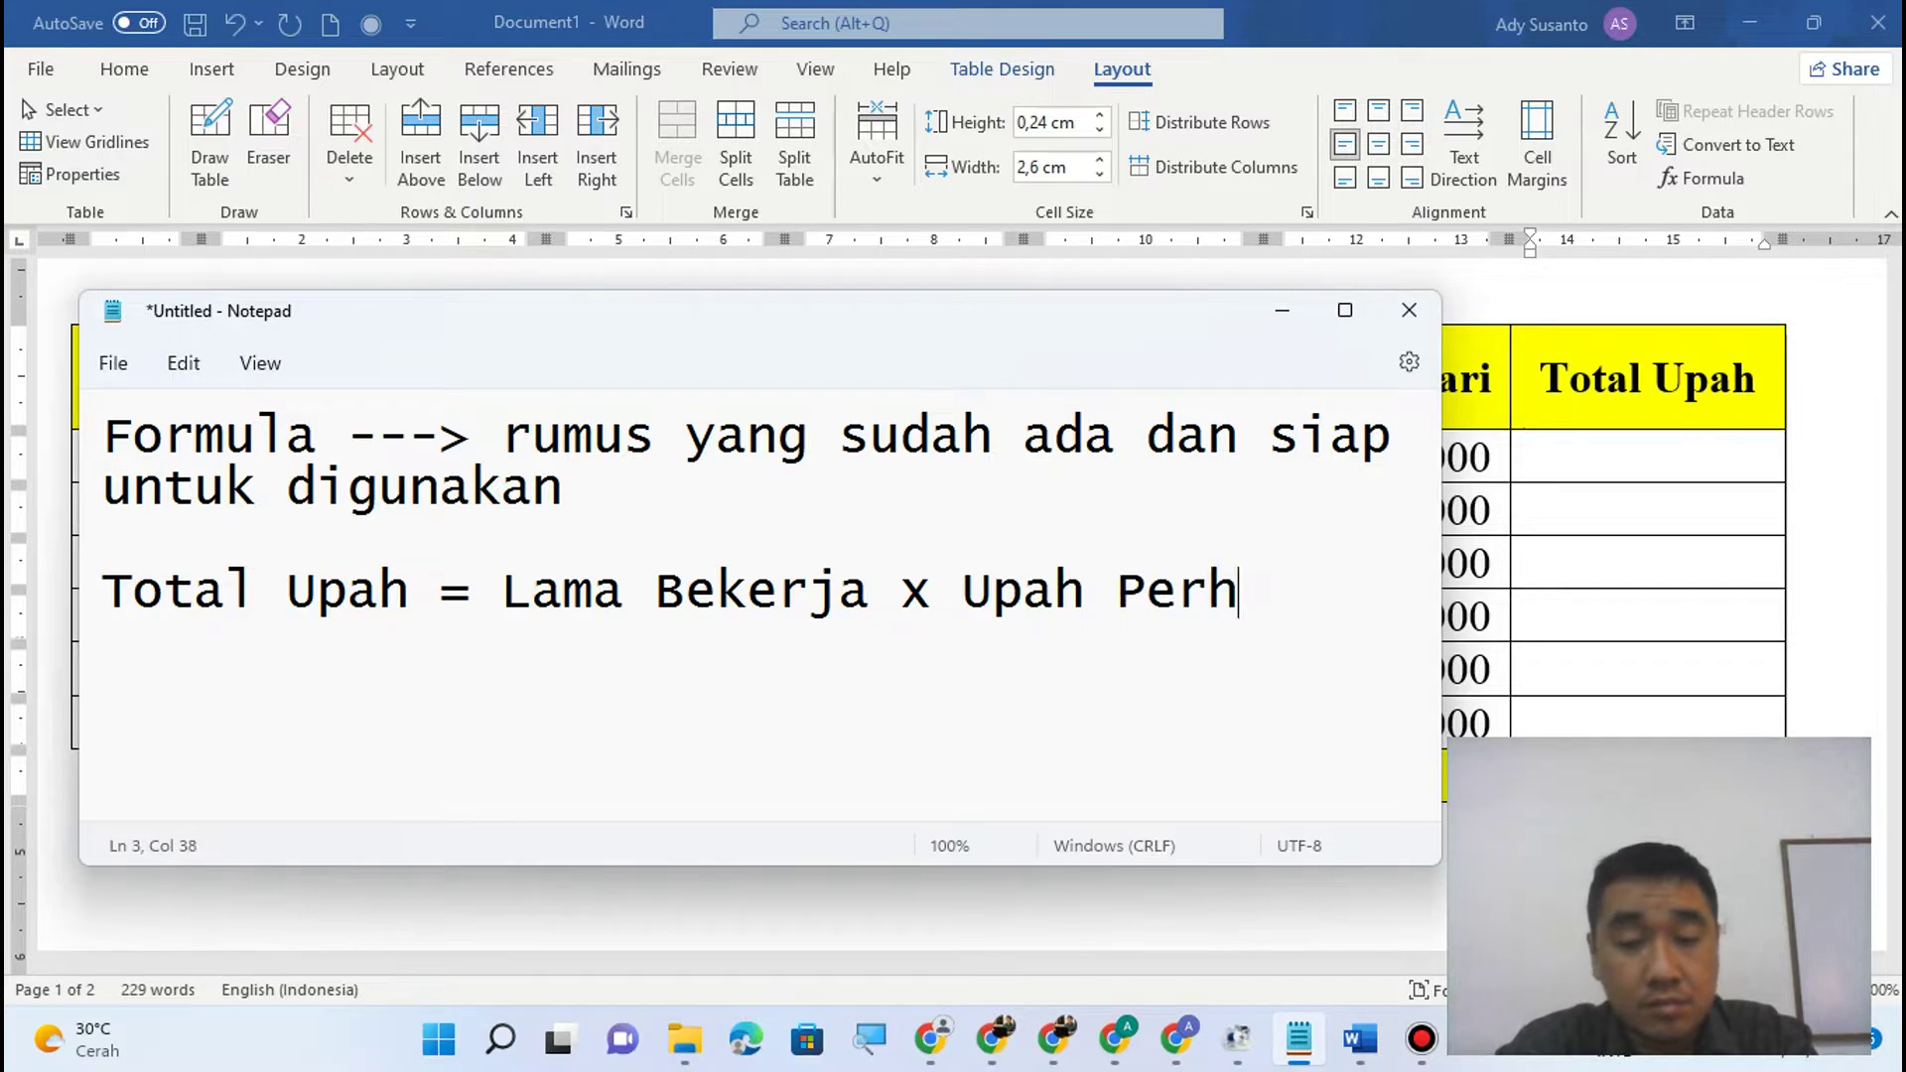
key("BackSpace")
type("Hari")
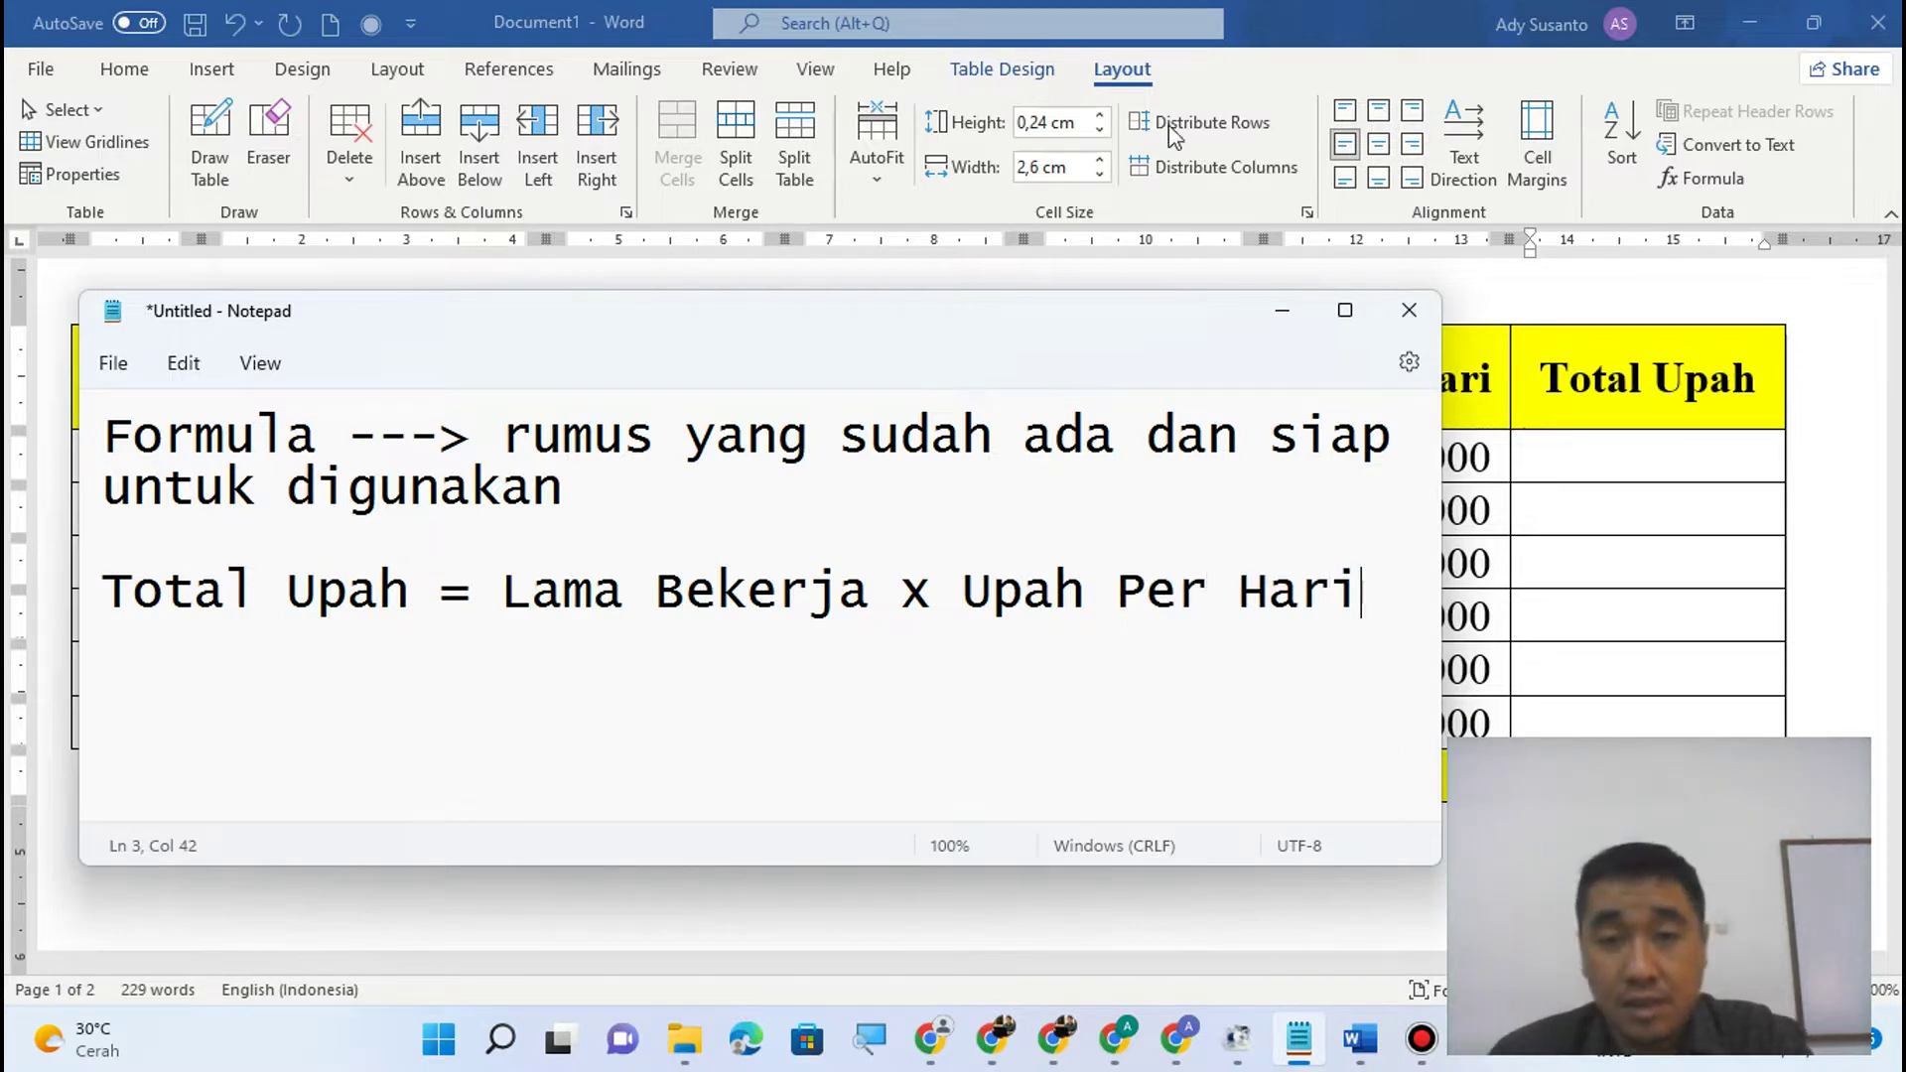
In Word, open the Formula dialog for the first data row's Total Upah cell and move it clear of the Lama Bekerja column.
left_click(1642, 456)
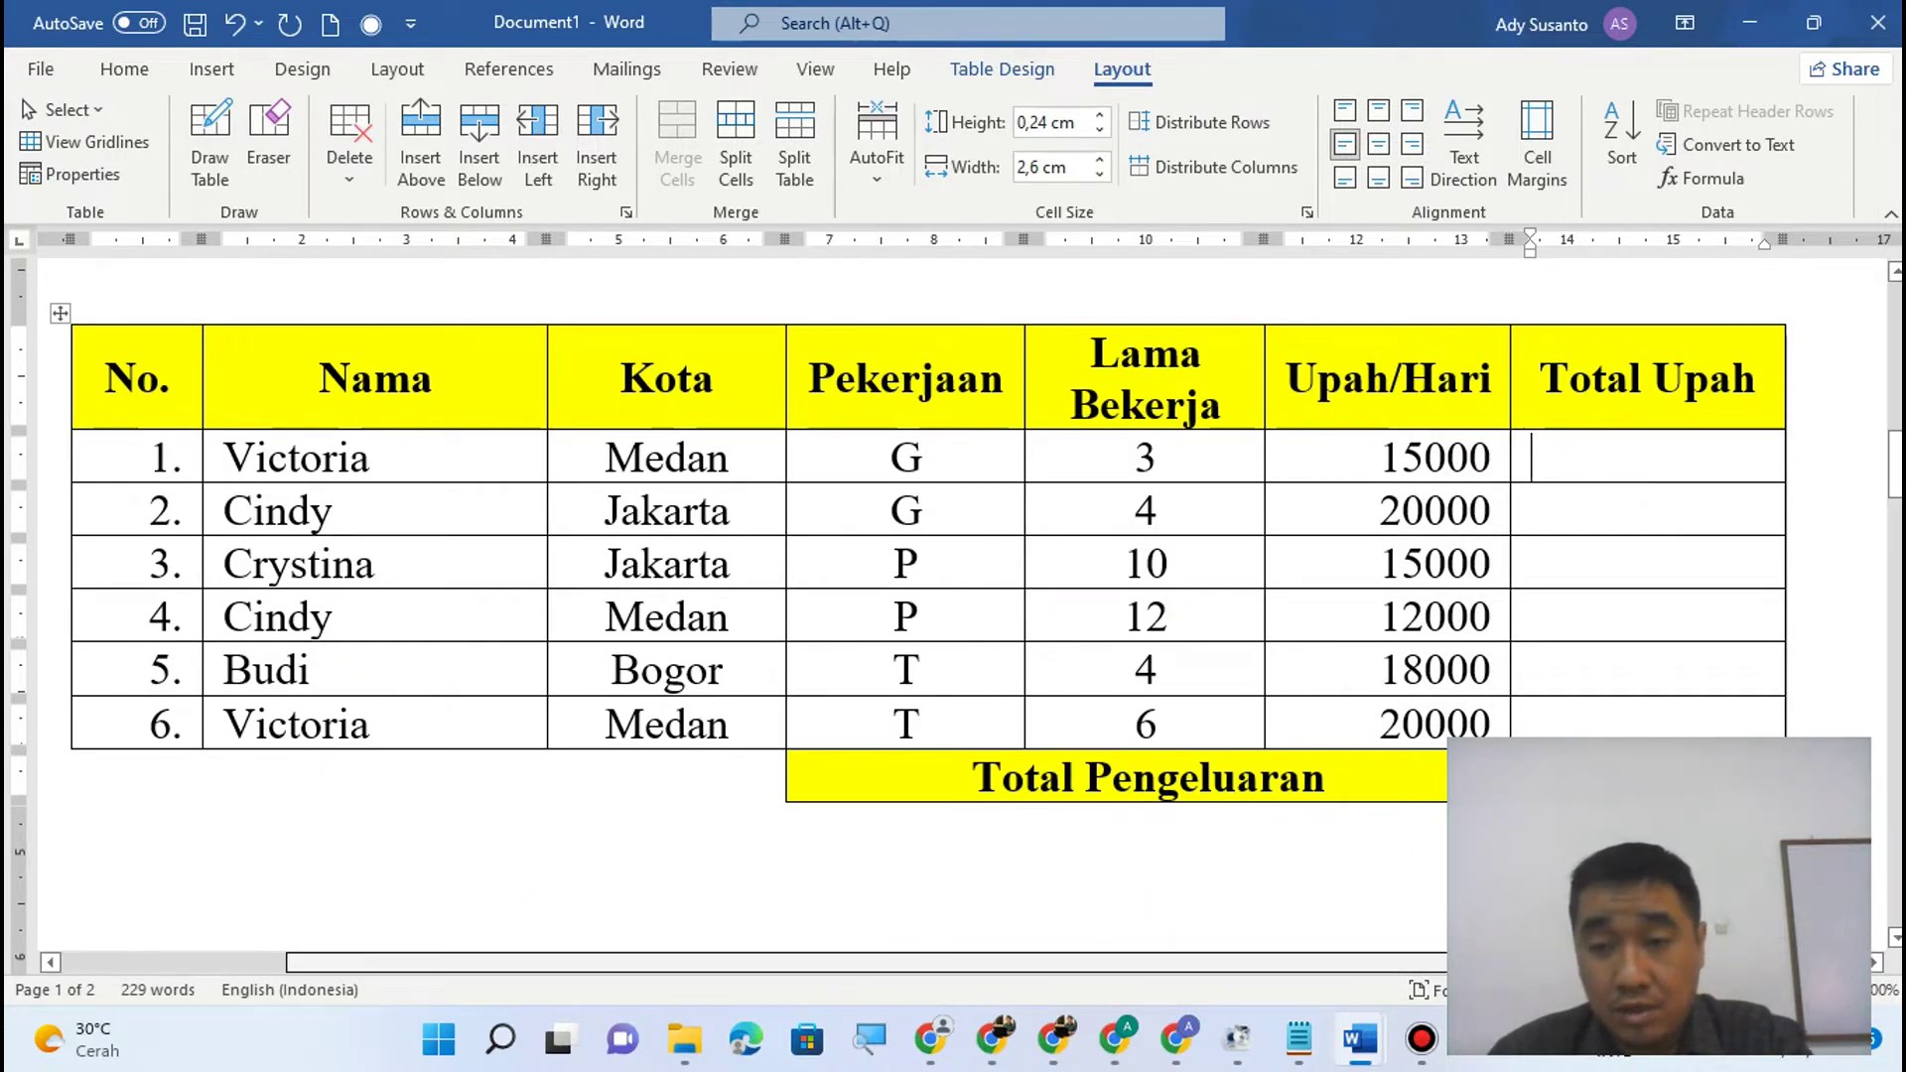
scroll(952, 595, "right", 2)
scroll(1631, 712, "right", 1)
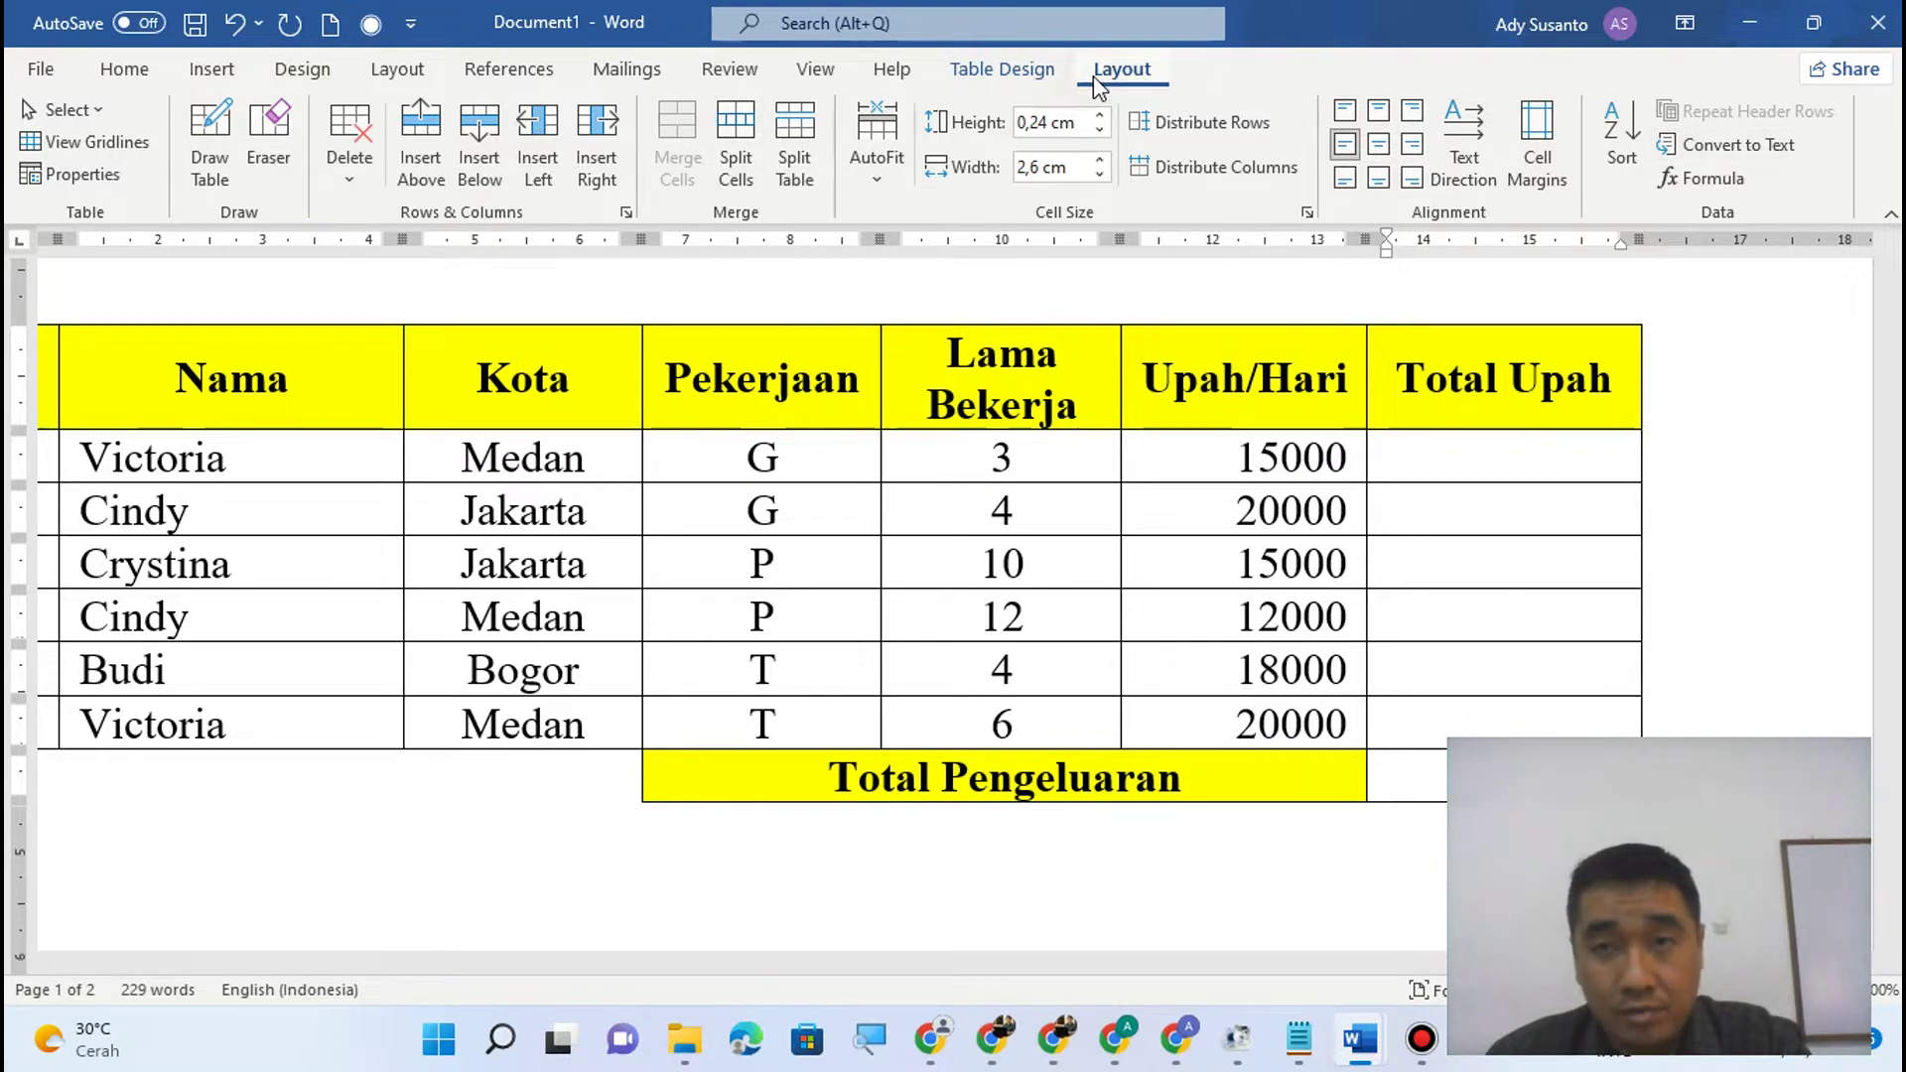
left_click(1737, 185)
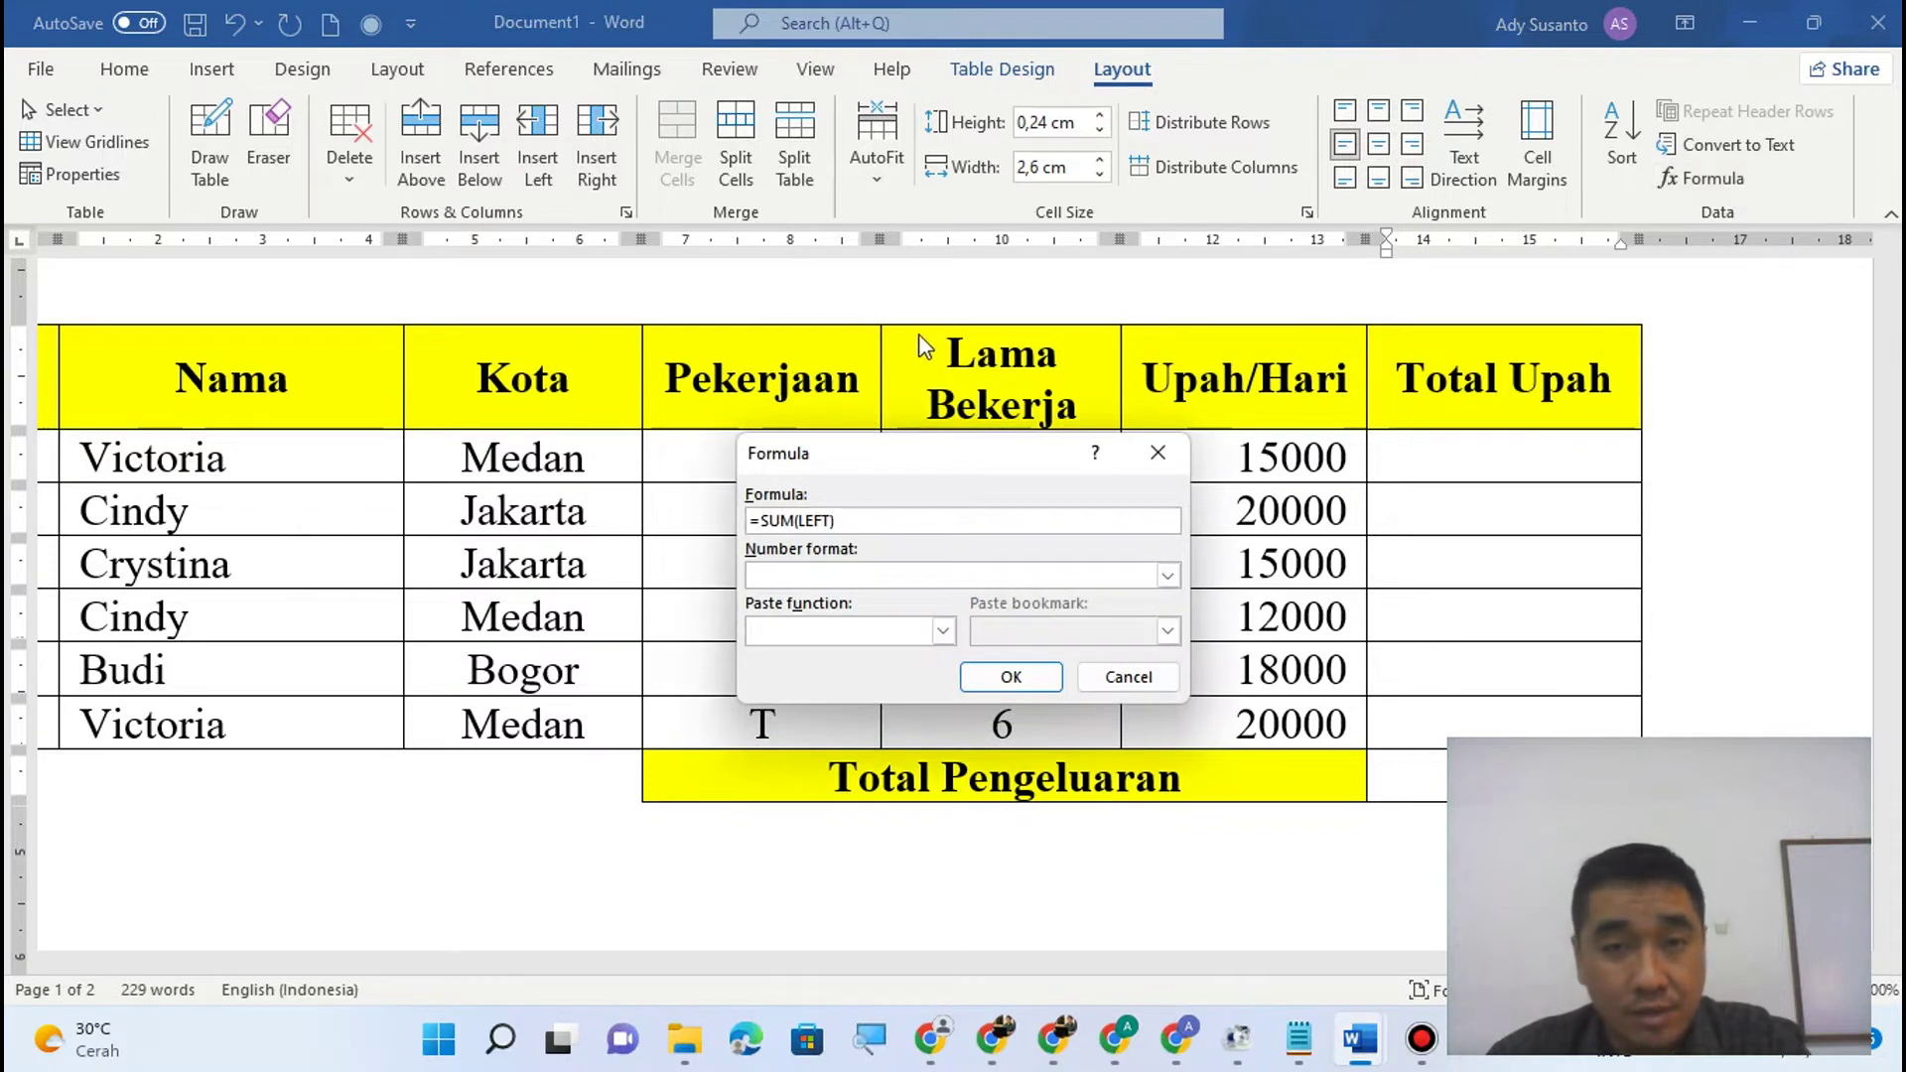
left_click_drag(933, 472, 548, 393)
Magnify the screen and reposition the Formula dialog so that all of its fields are in view.
mouse_move(933, 1035)
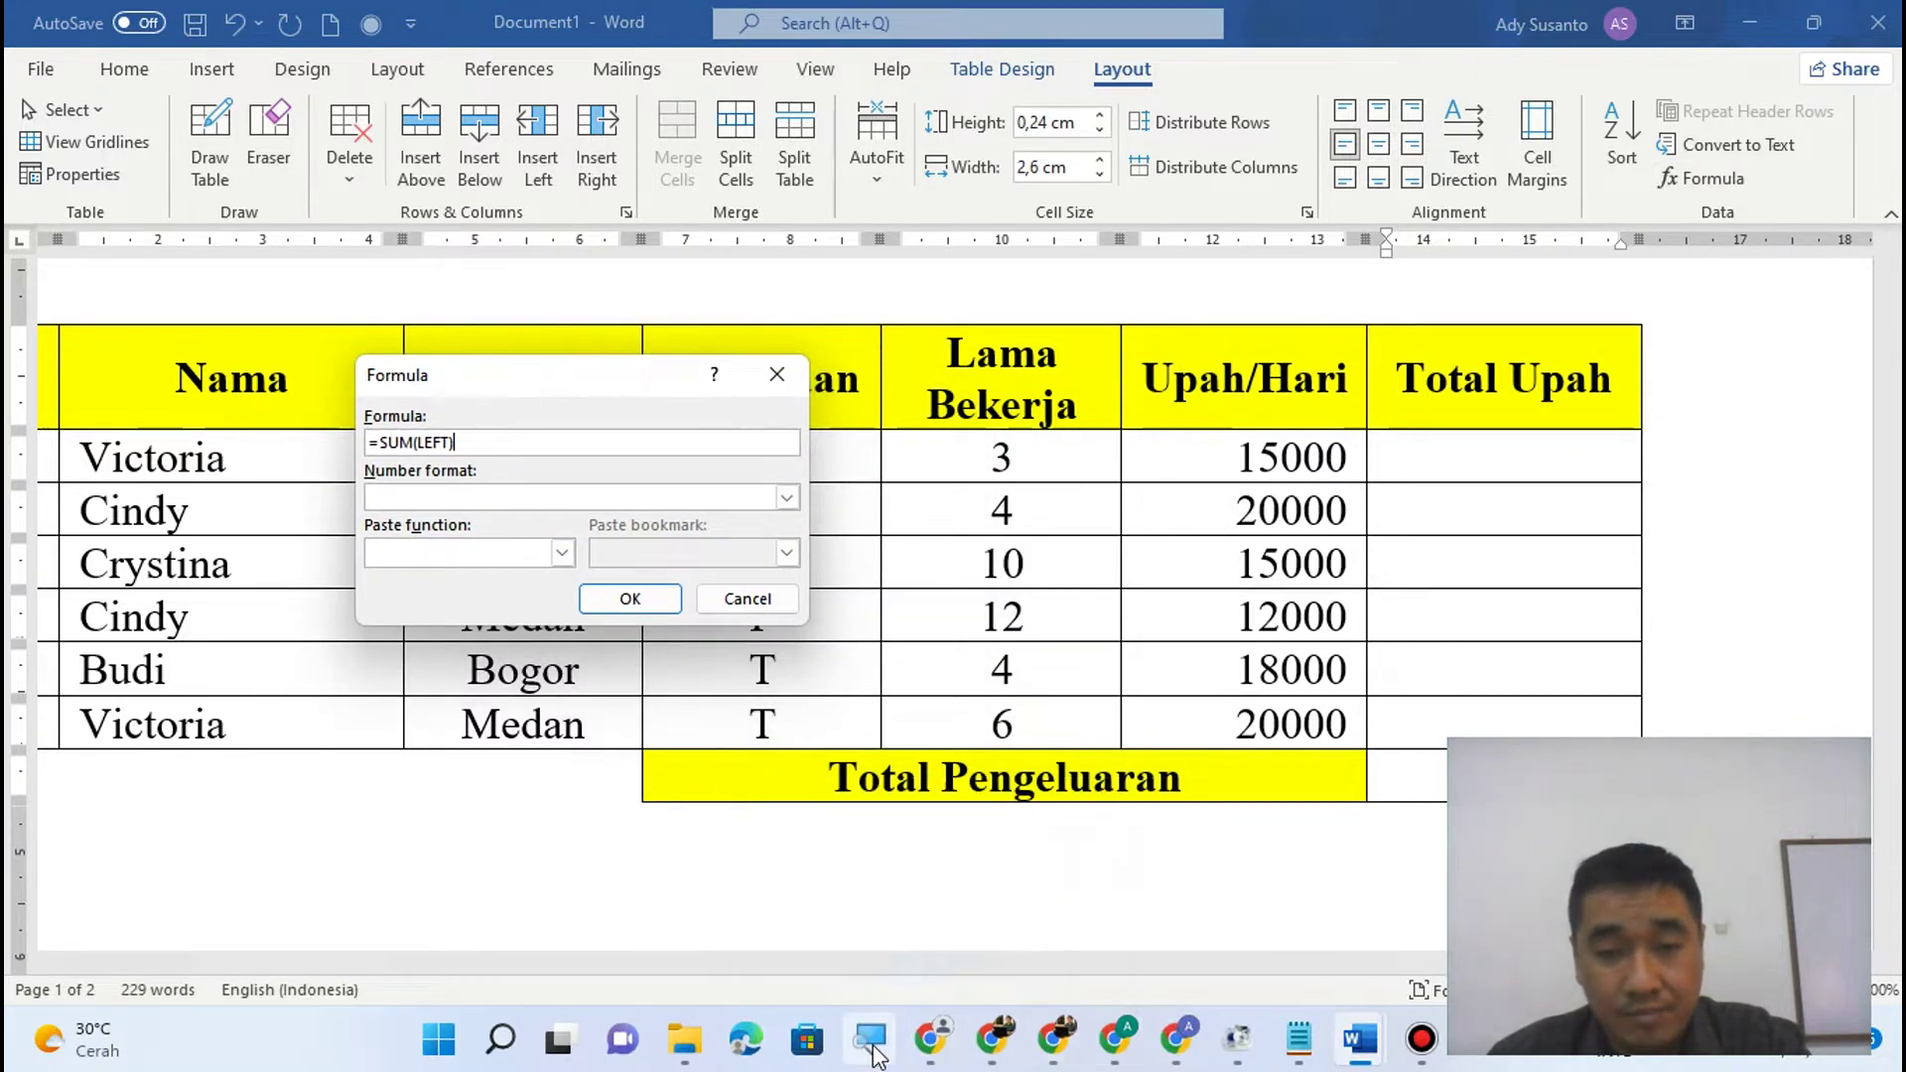
left_click(874, 1047)
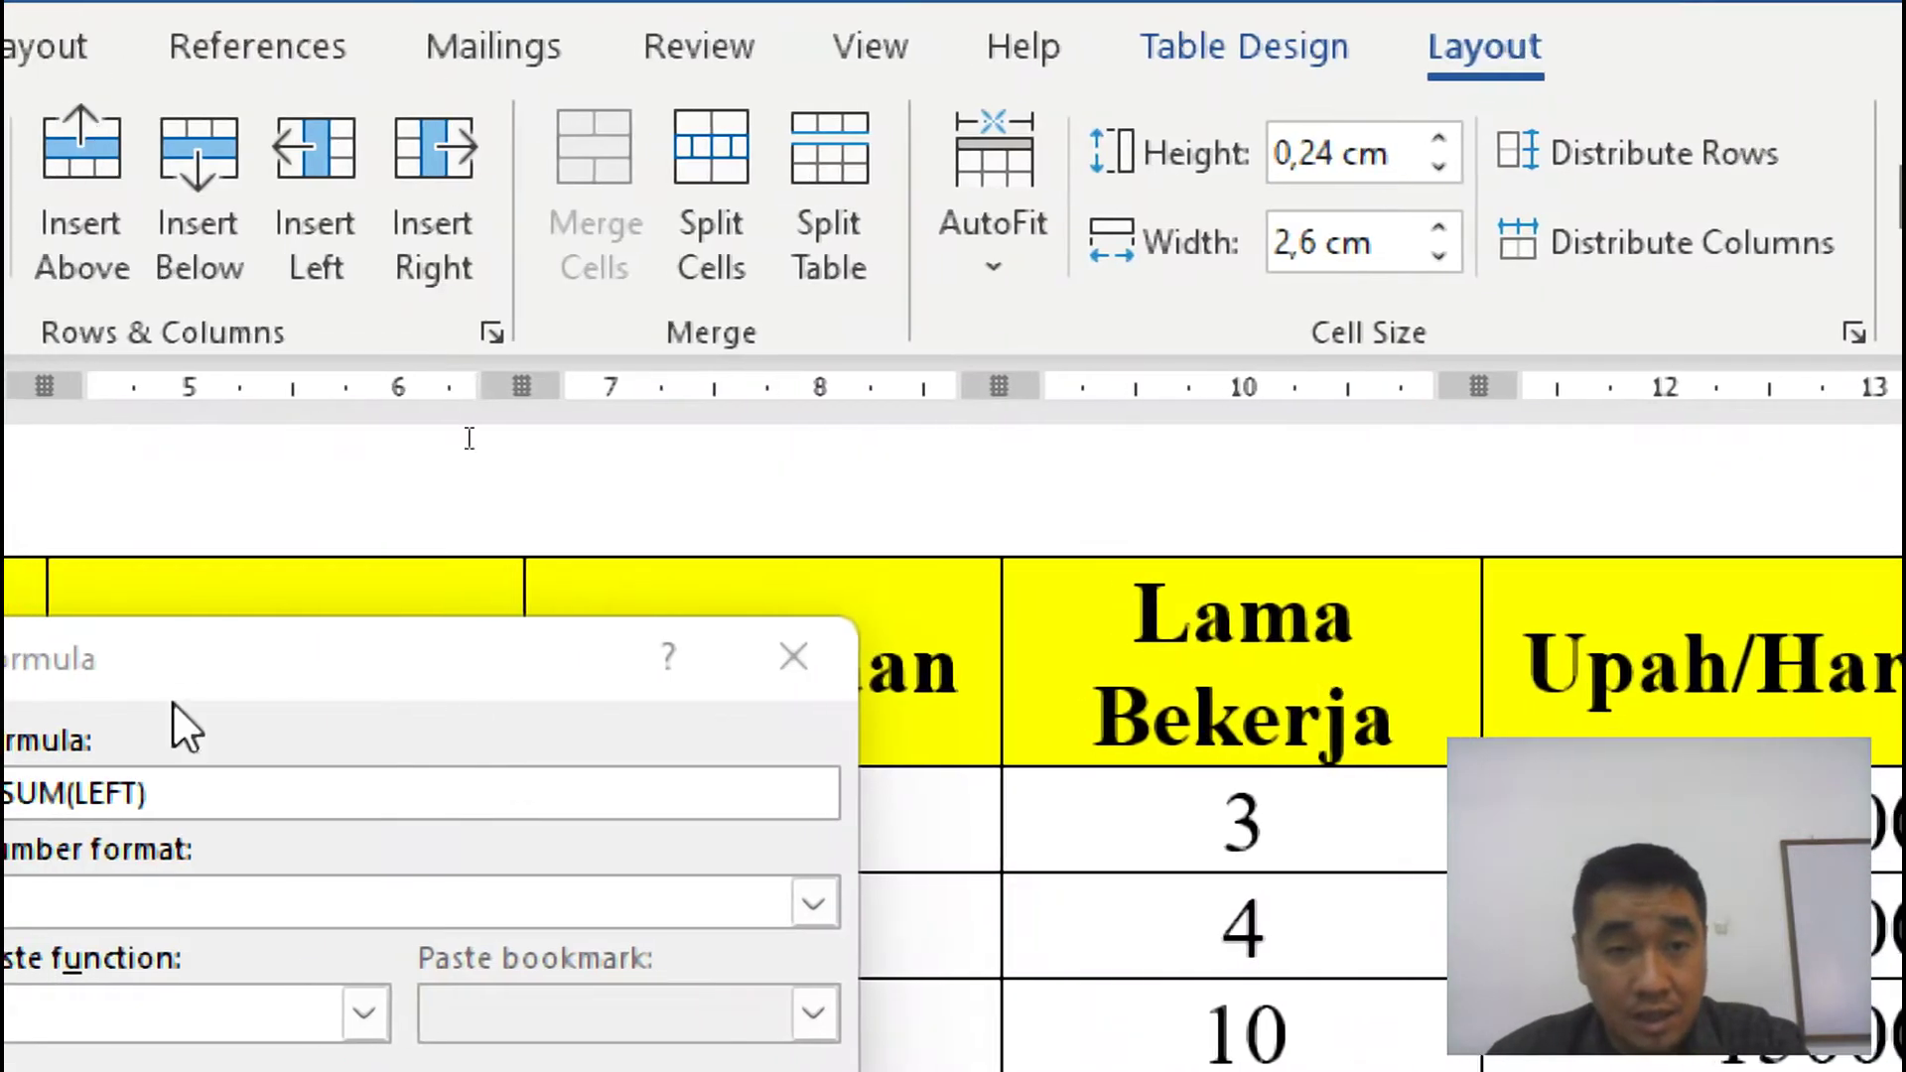
left_click_drag(199, 664, 311, 731)
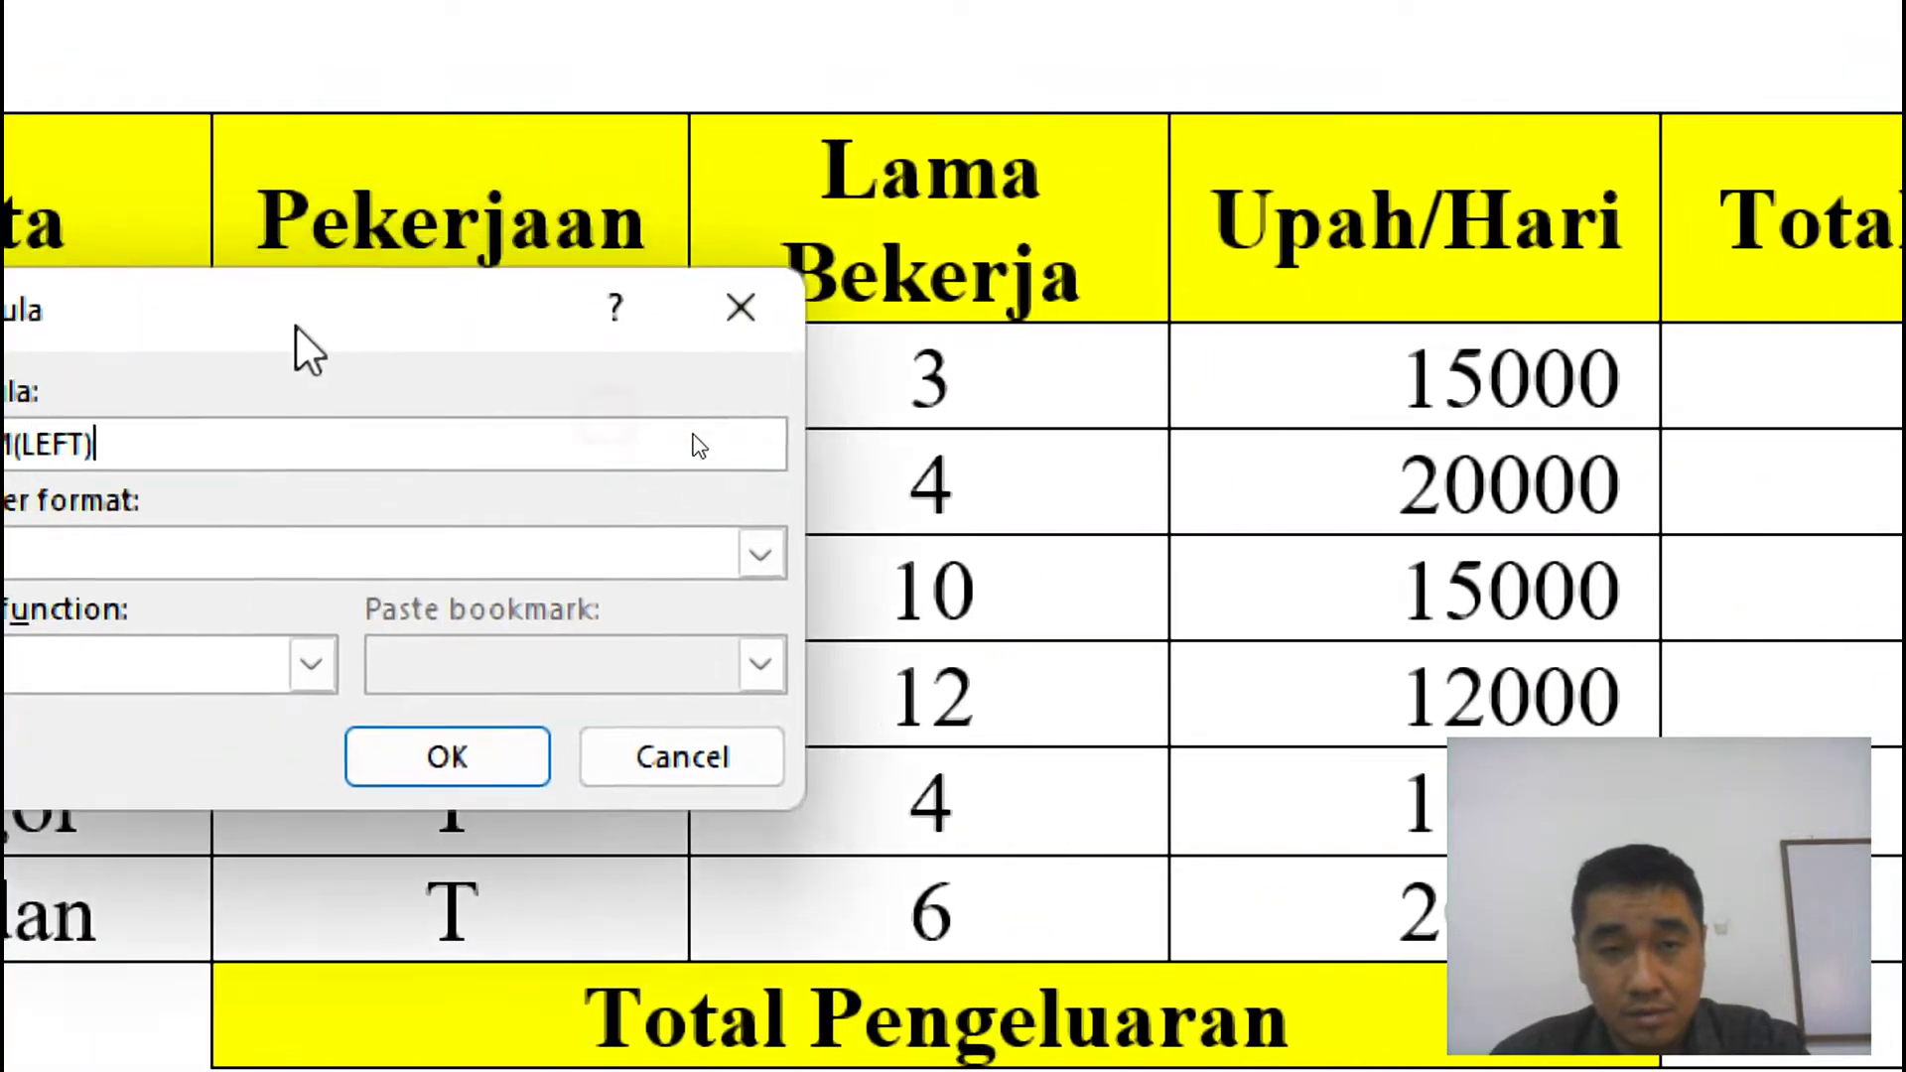
left_click_drag(316, 332, 533, 384)
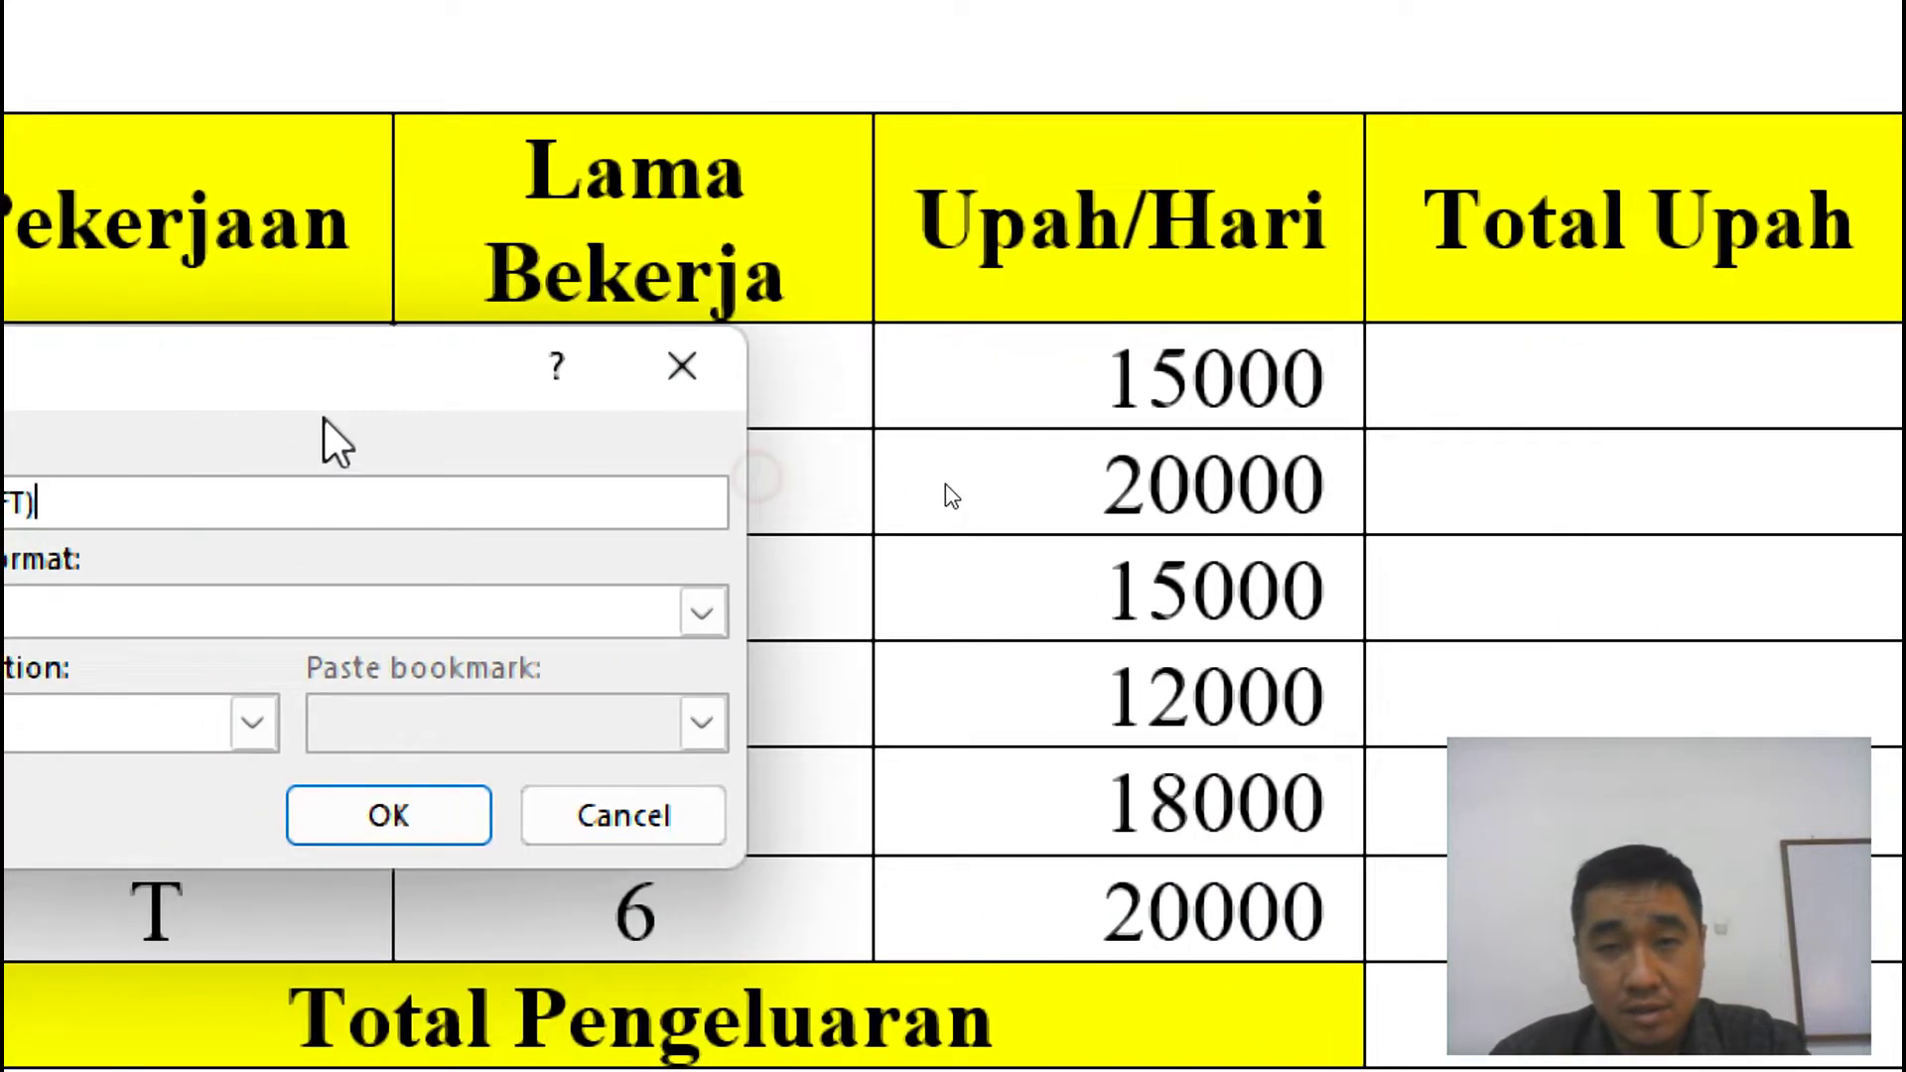
left_click_drag(491, 402, 921, 378)
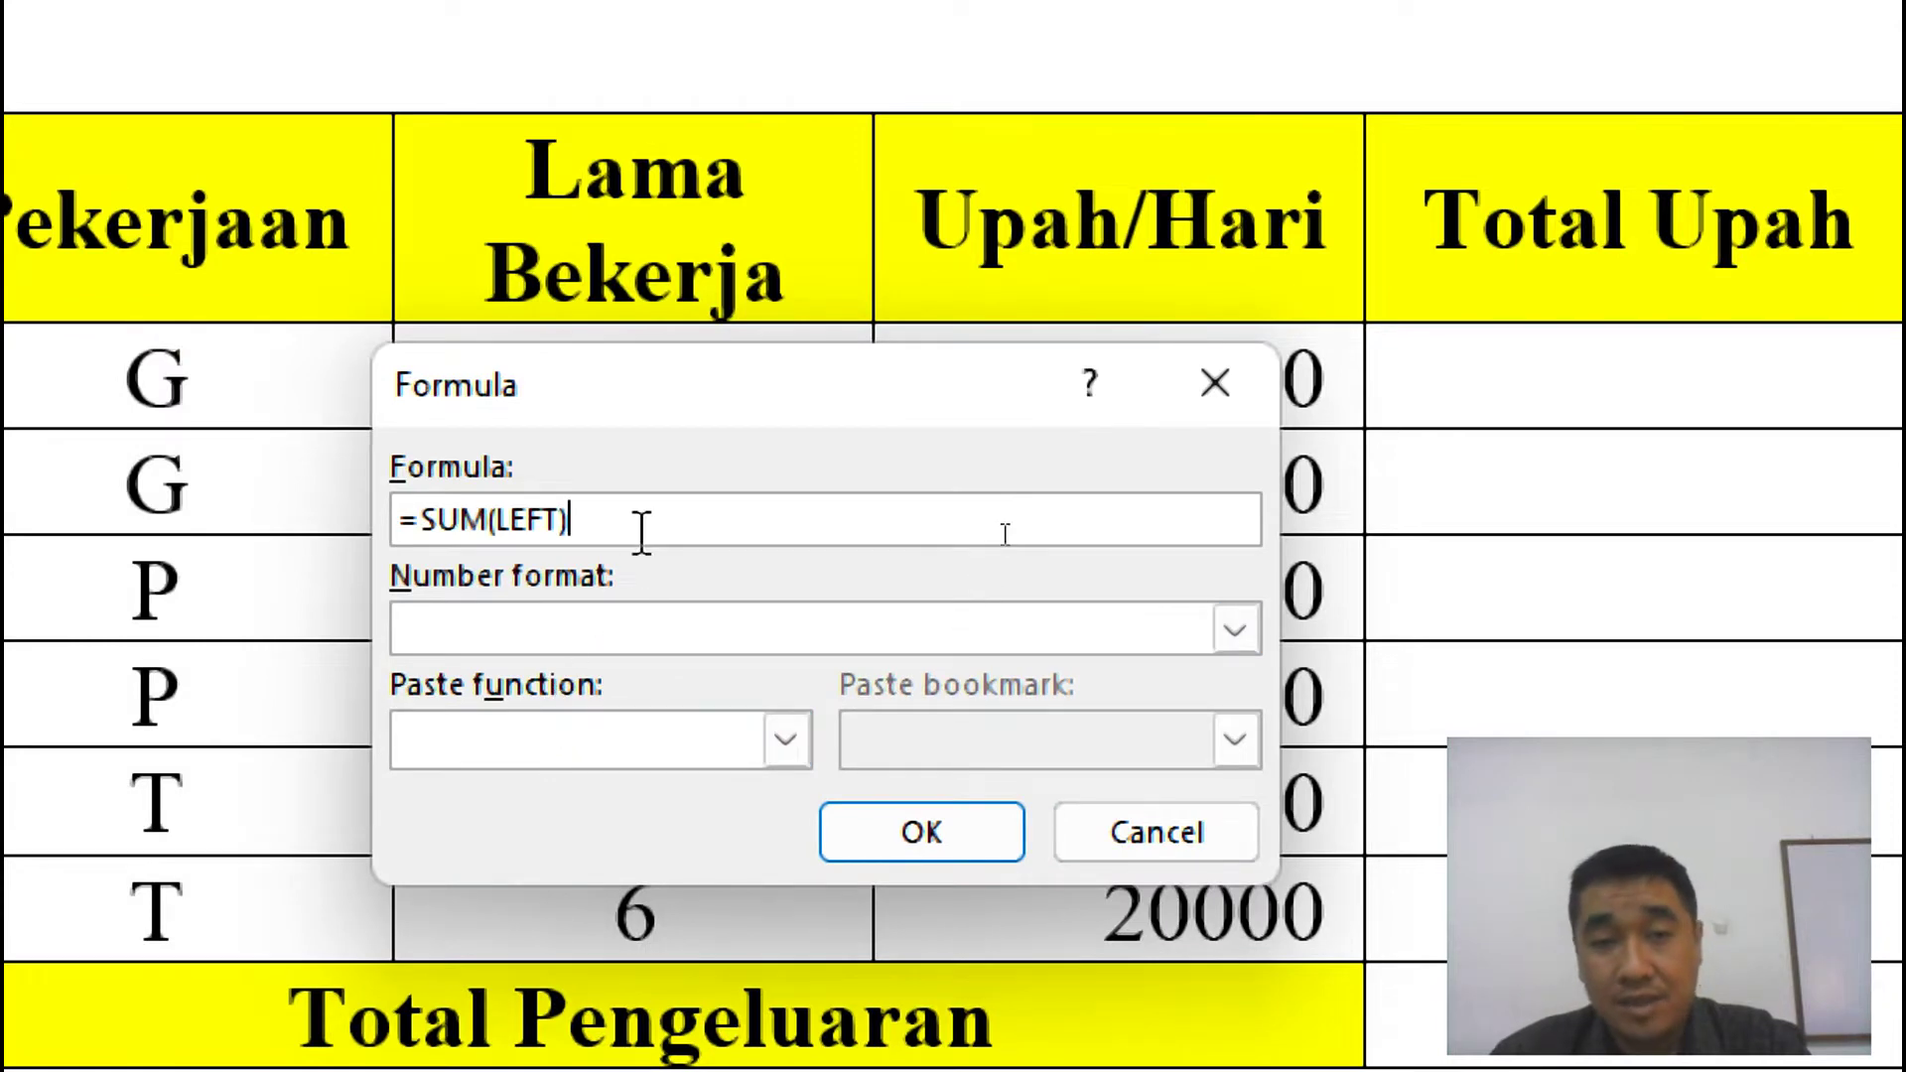
Clear the default SUM(LEFT) expression in the Formula dialog, leaving only "=" as the formula.
key("BackSpace")
key("BackSpace")
key("BackSpace")
key("BackSpace")
key("BackSpace")
key("BackSpace")
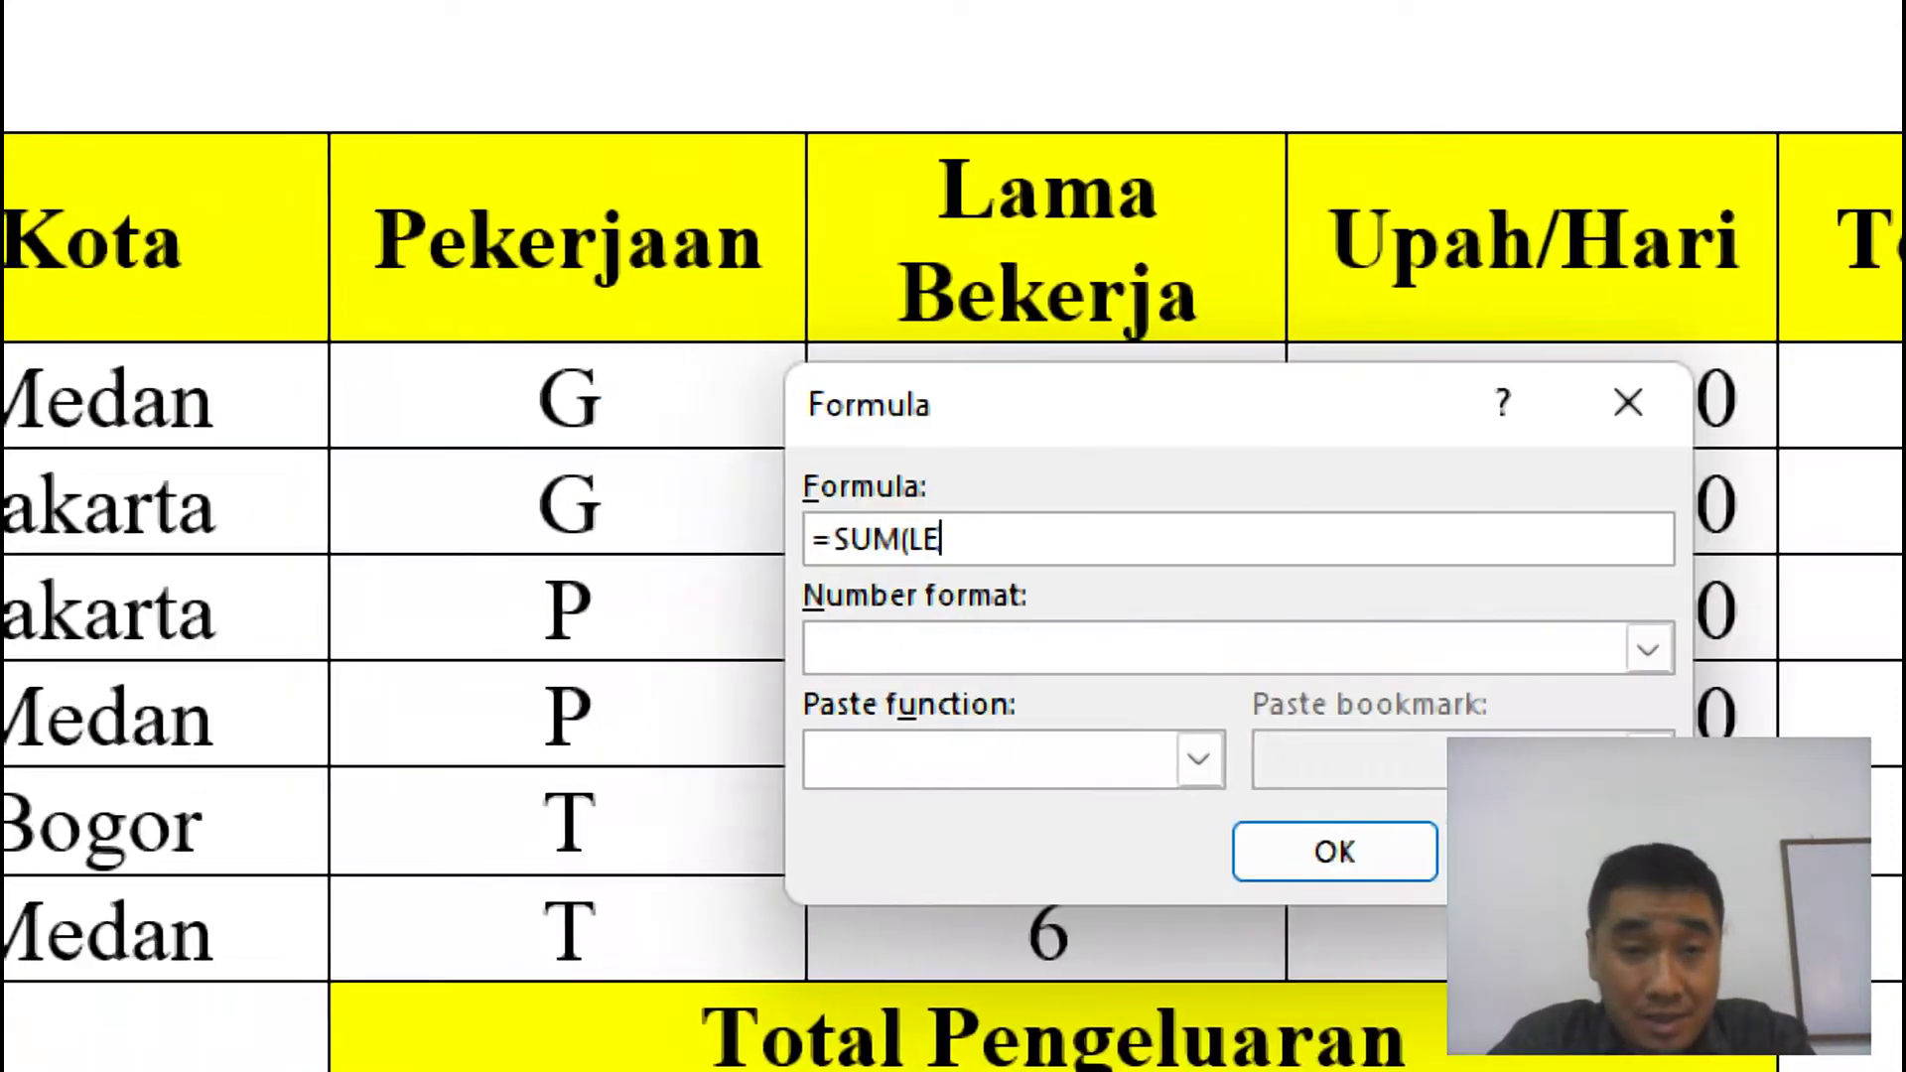
key("BackSpace")
key("BackSpace")
key("BackSpace")
key("BackSpace")
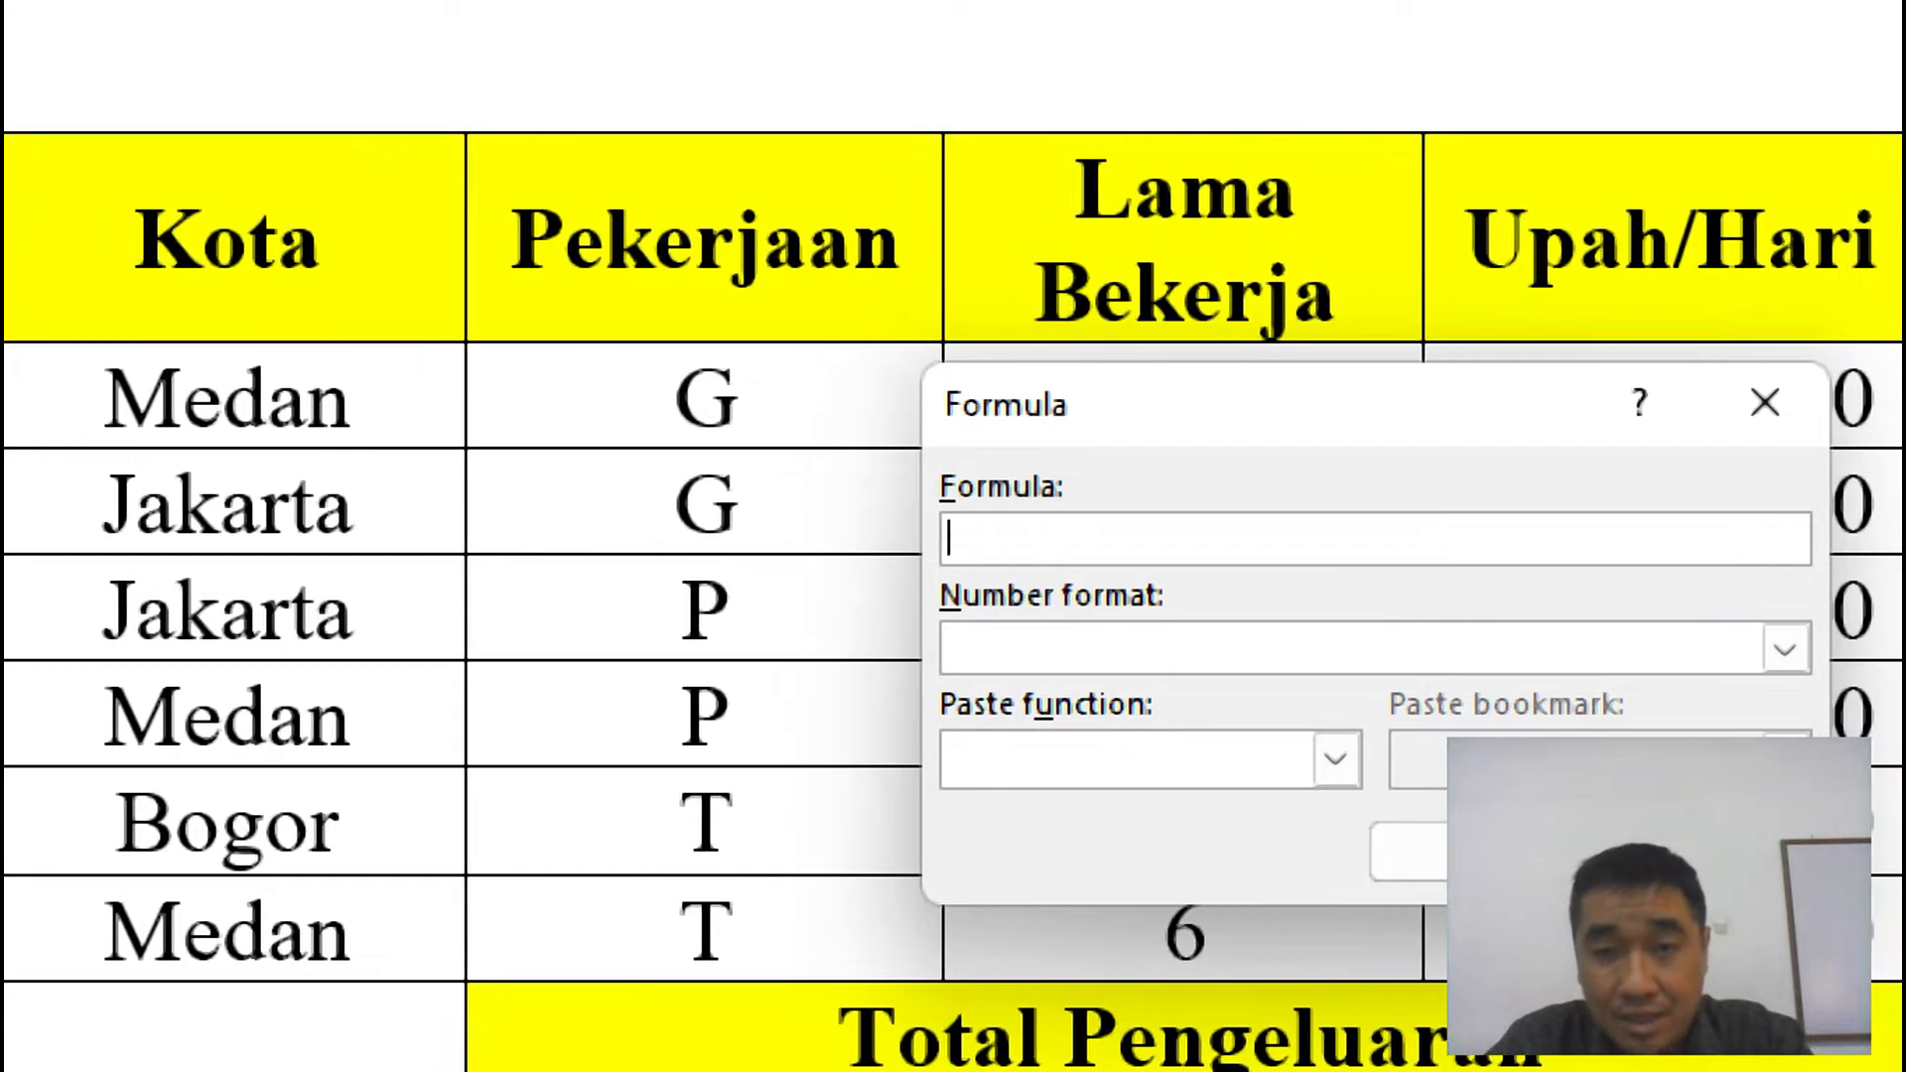
type("=")
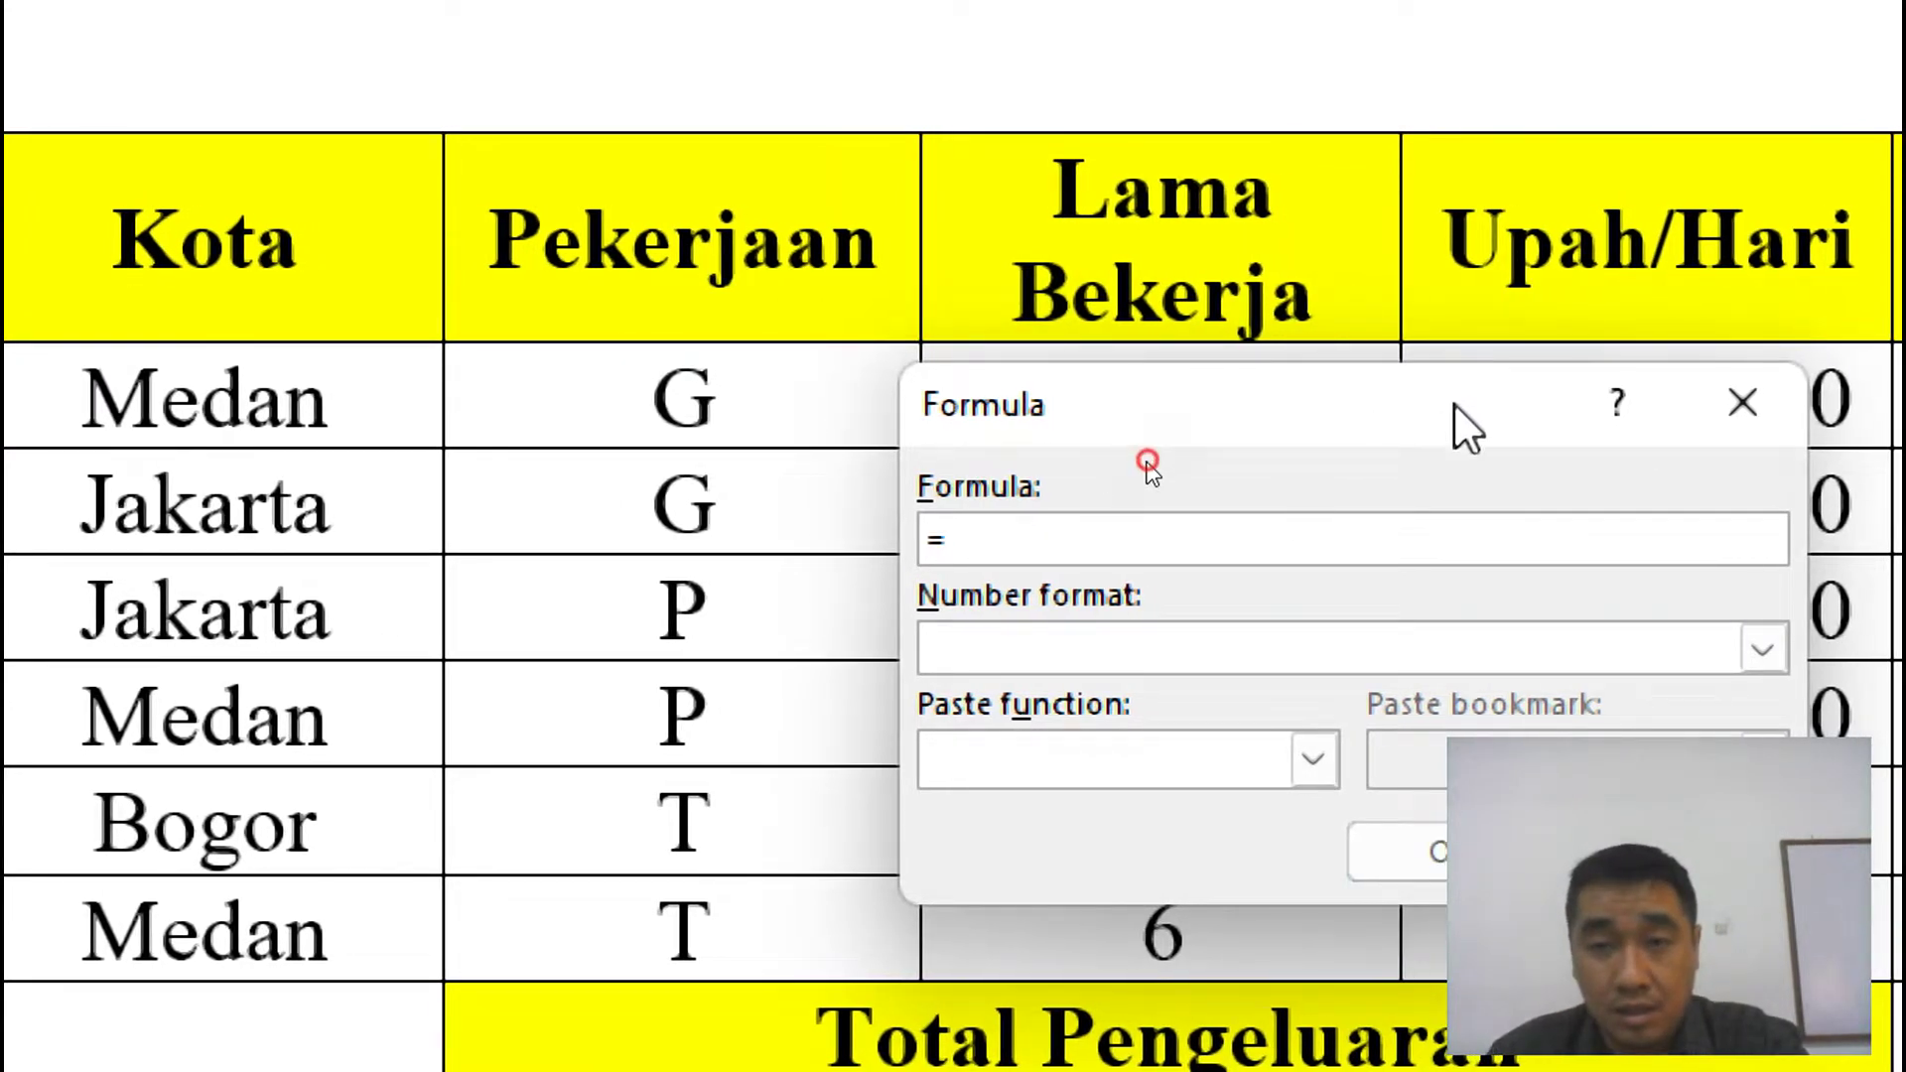
Move the Formula dialog off the Upah/Hari column and look through its list of built-in functions.
left_click_drag(1459, 426, 1208, 430)
left_click(1058, 769)
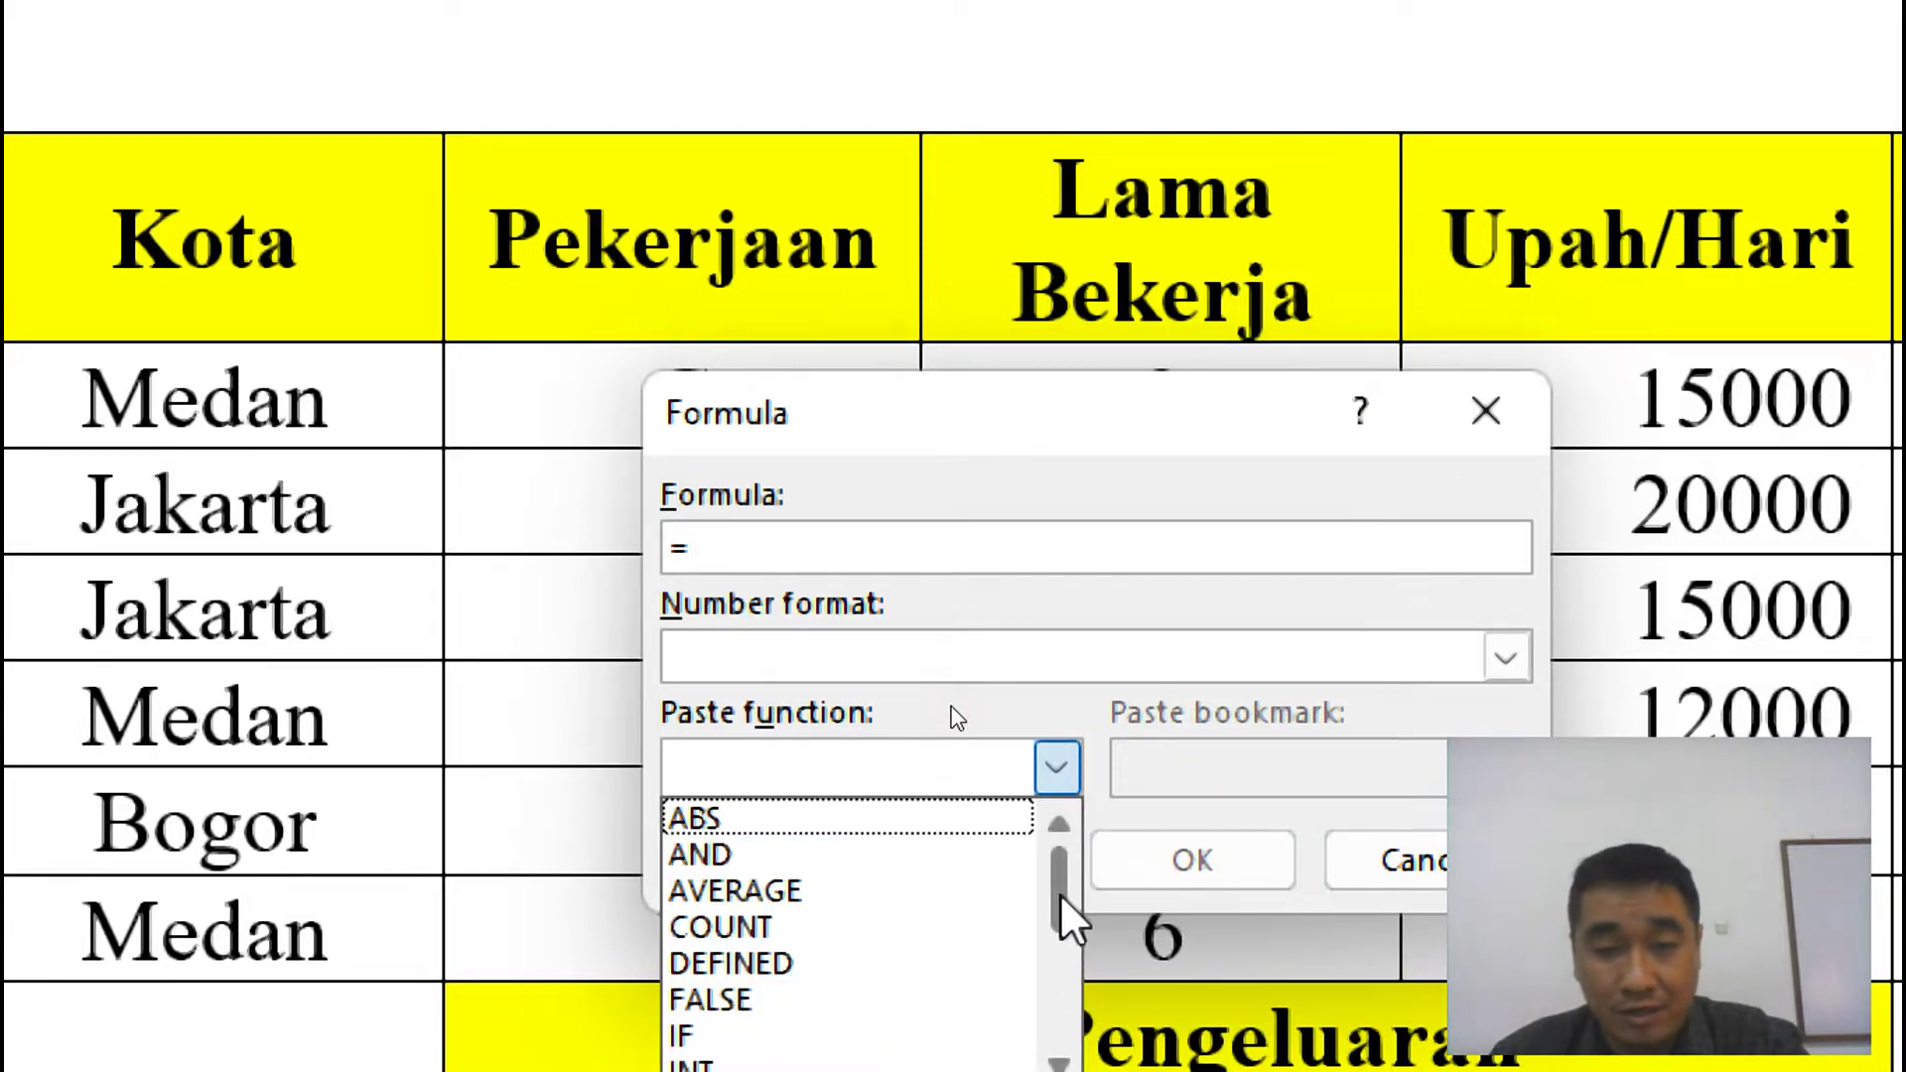
mouse_move(1058, 891)
left_mouse_down()
mouse_move(1059, 908)
mouse_move(1058, 866)
mouse_move(1054, 943)
mouse_move(1054, 862)
left_mouse_up()
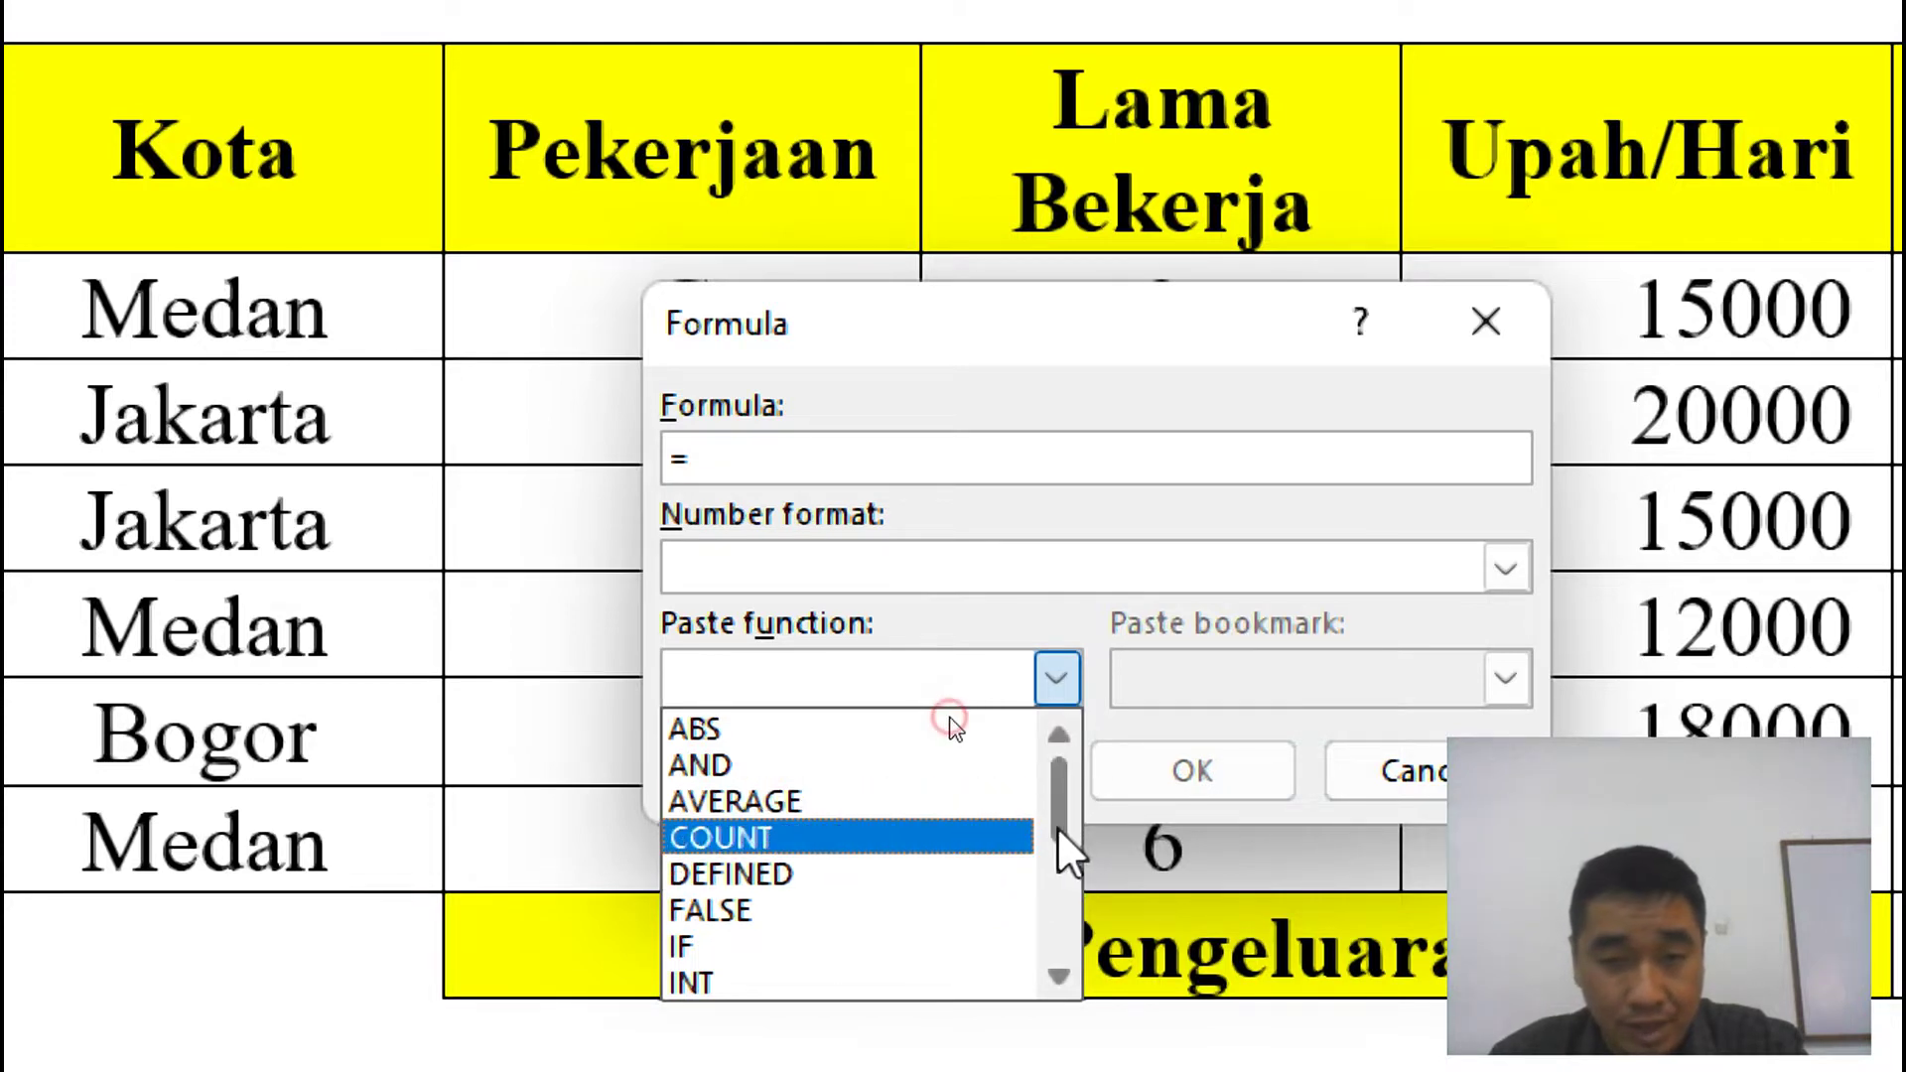
left_click_drag(1057, 826, 1057, 856)
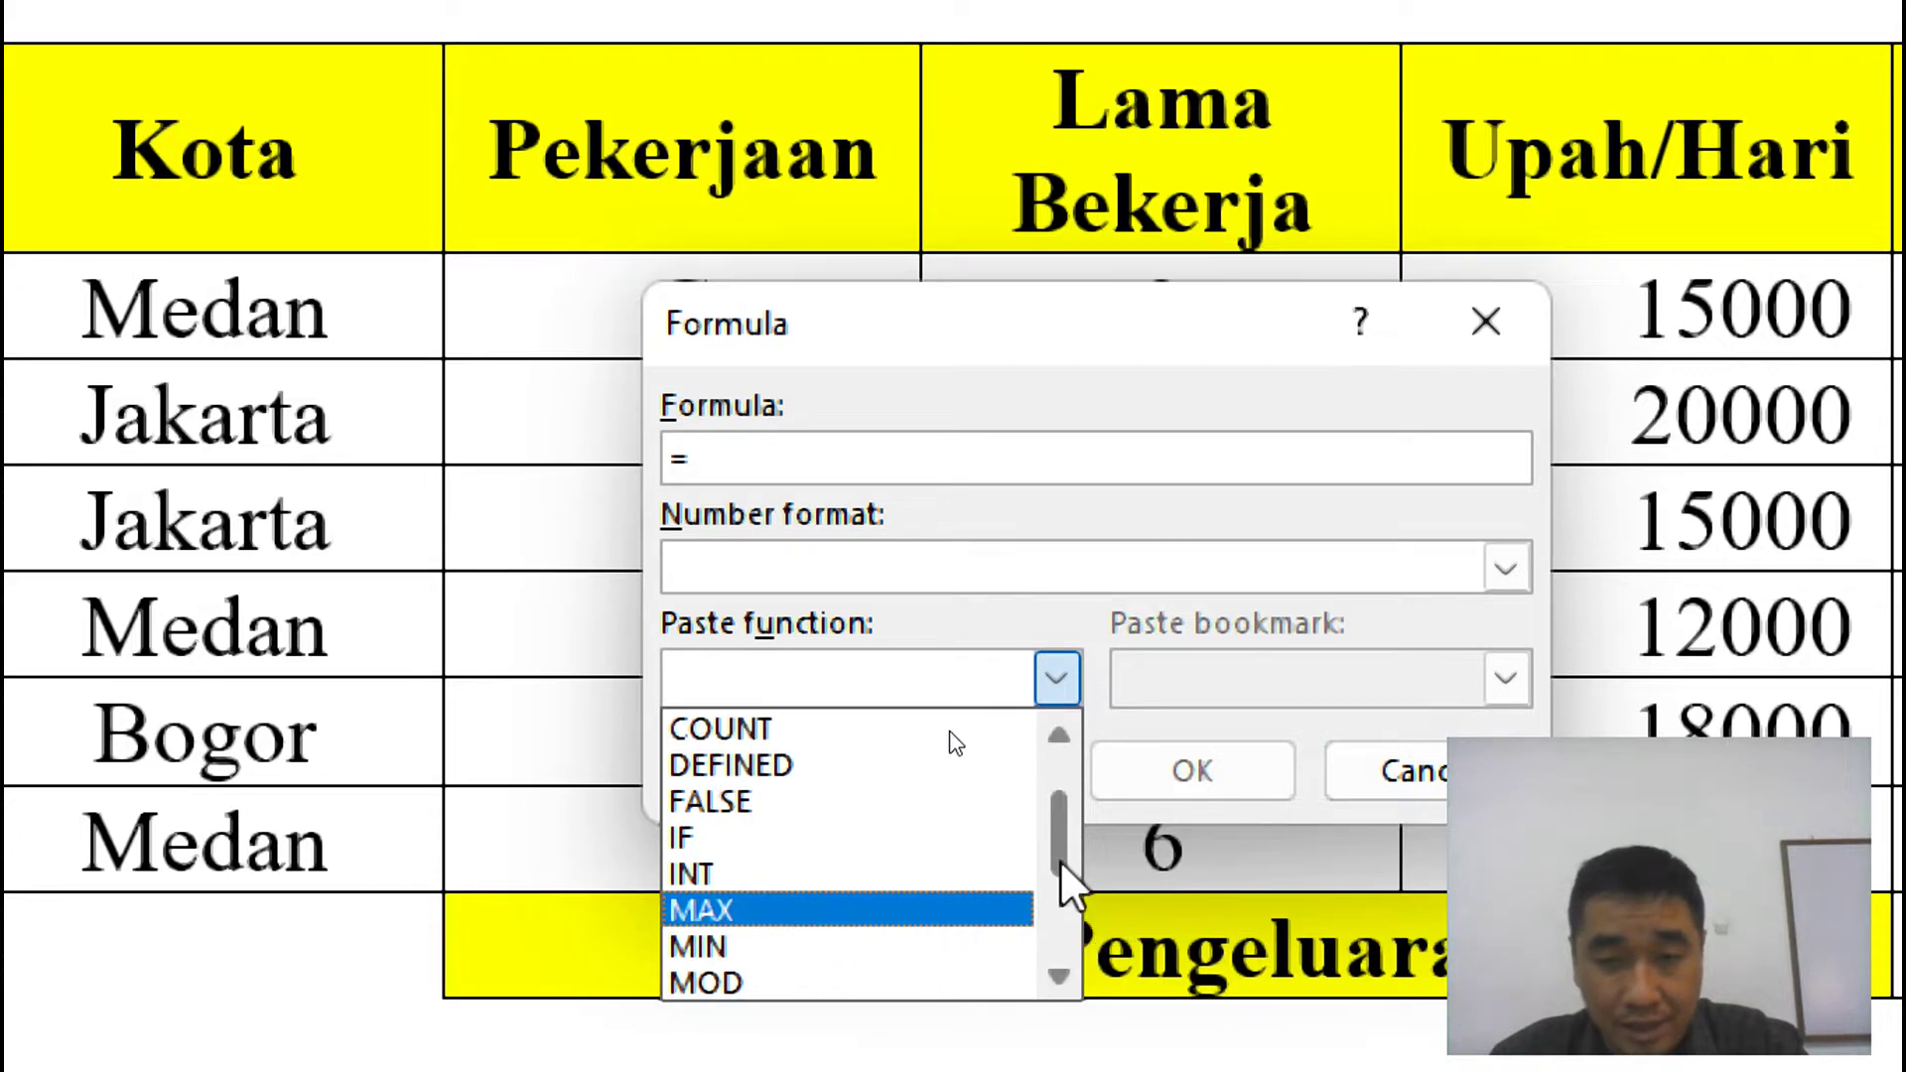
left_click_drag(1059, 860, 1057, 890)
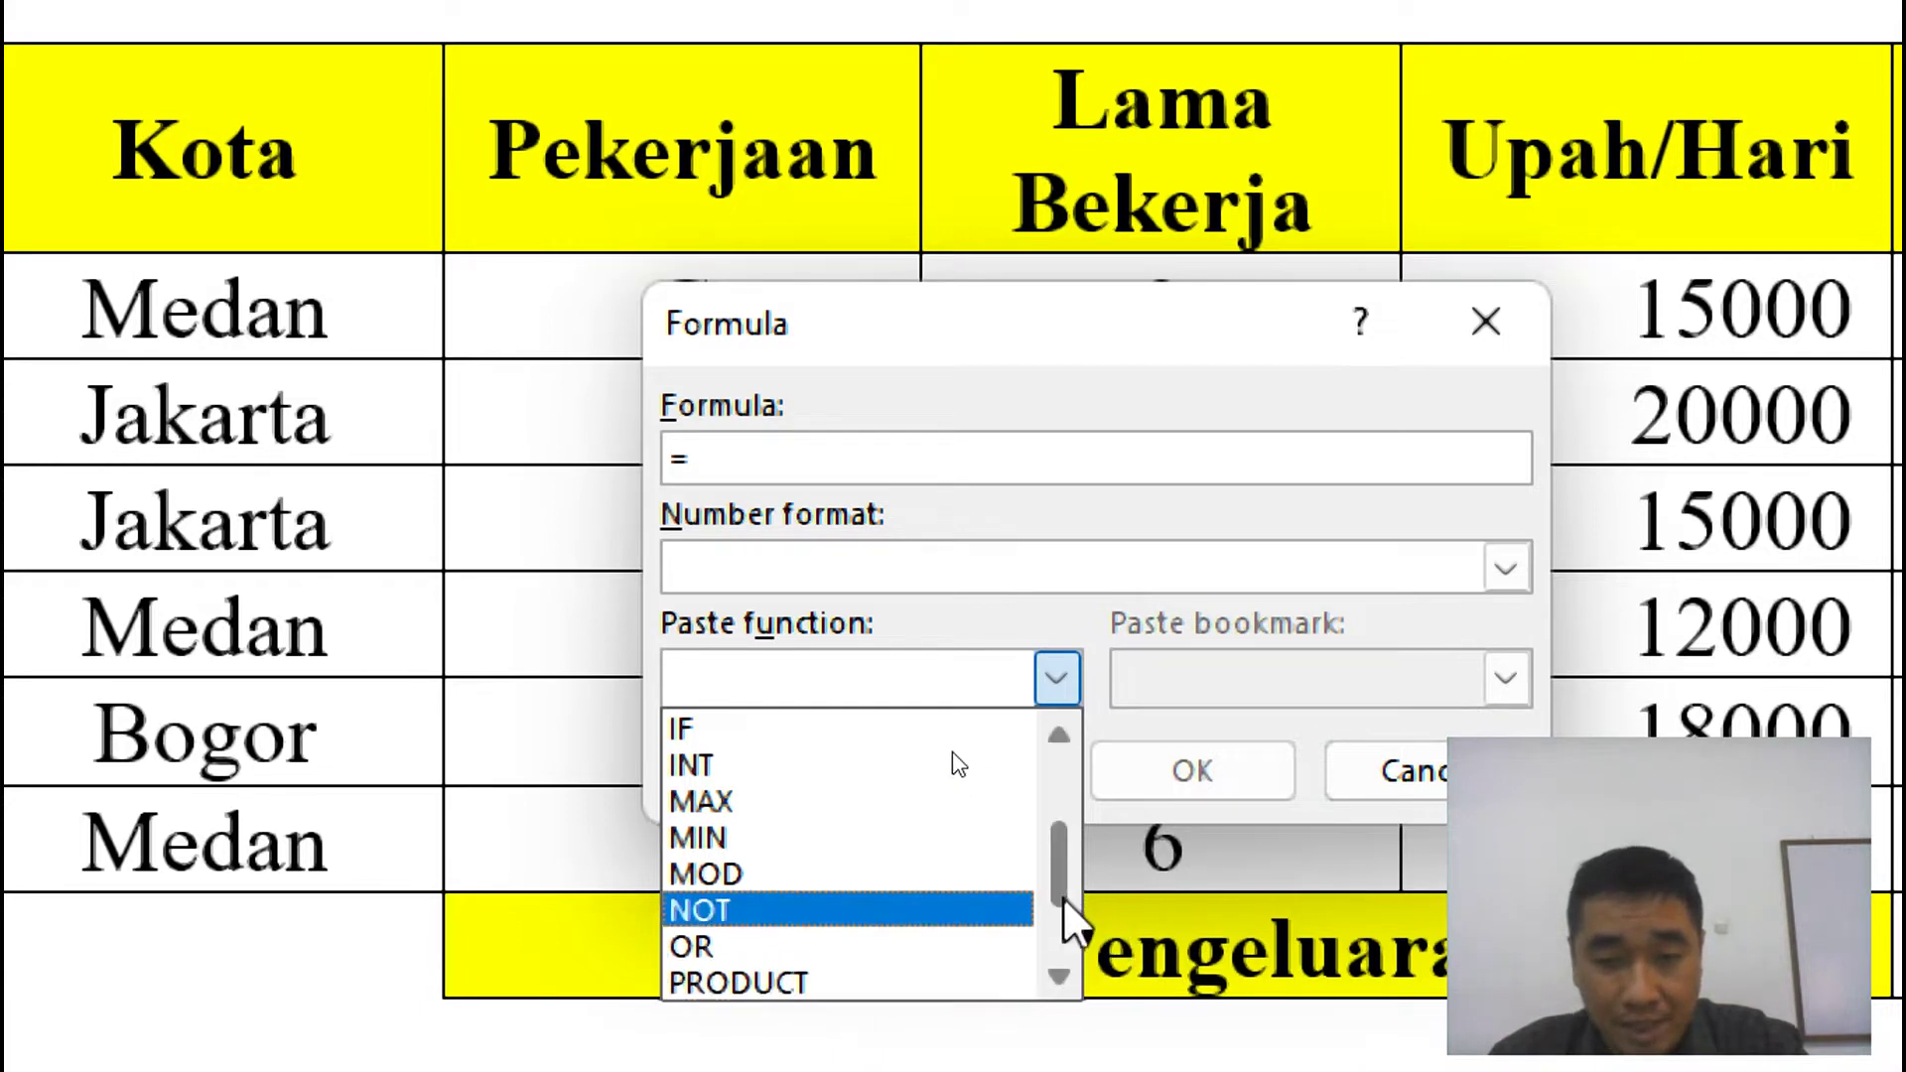
left_click_drag(1068, 904, 1060, 949)
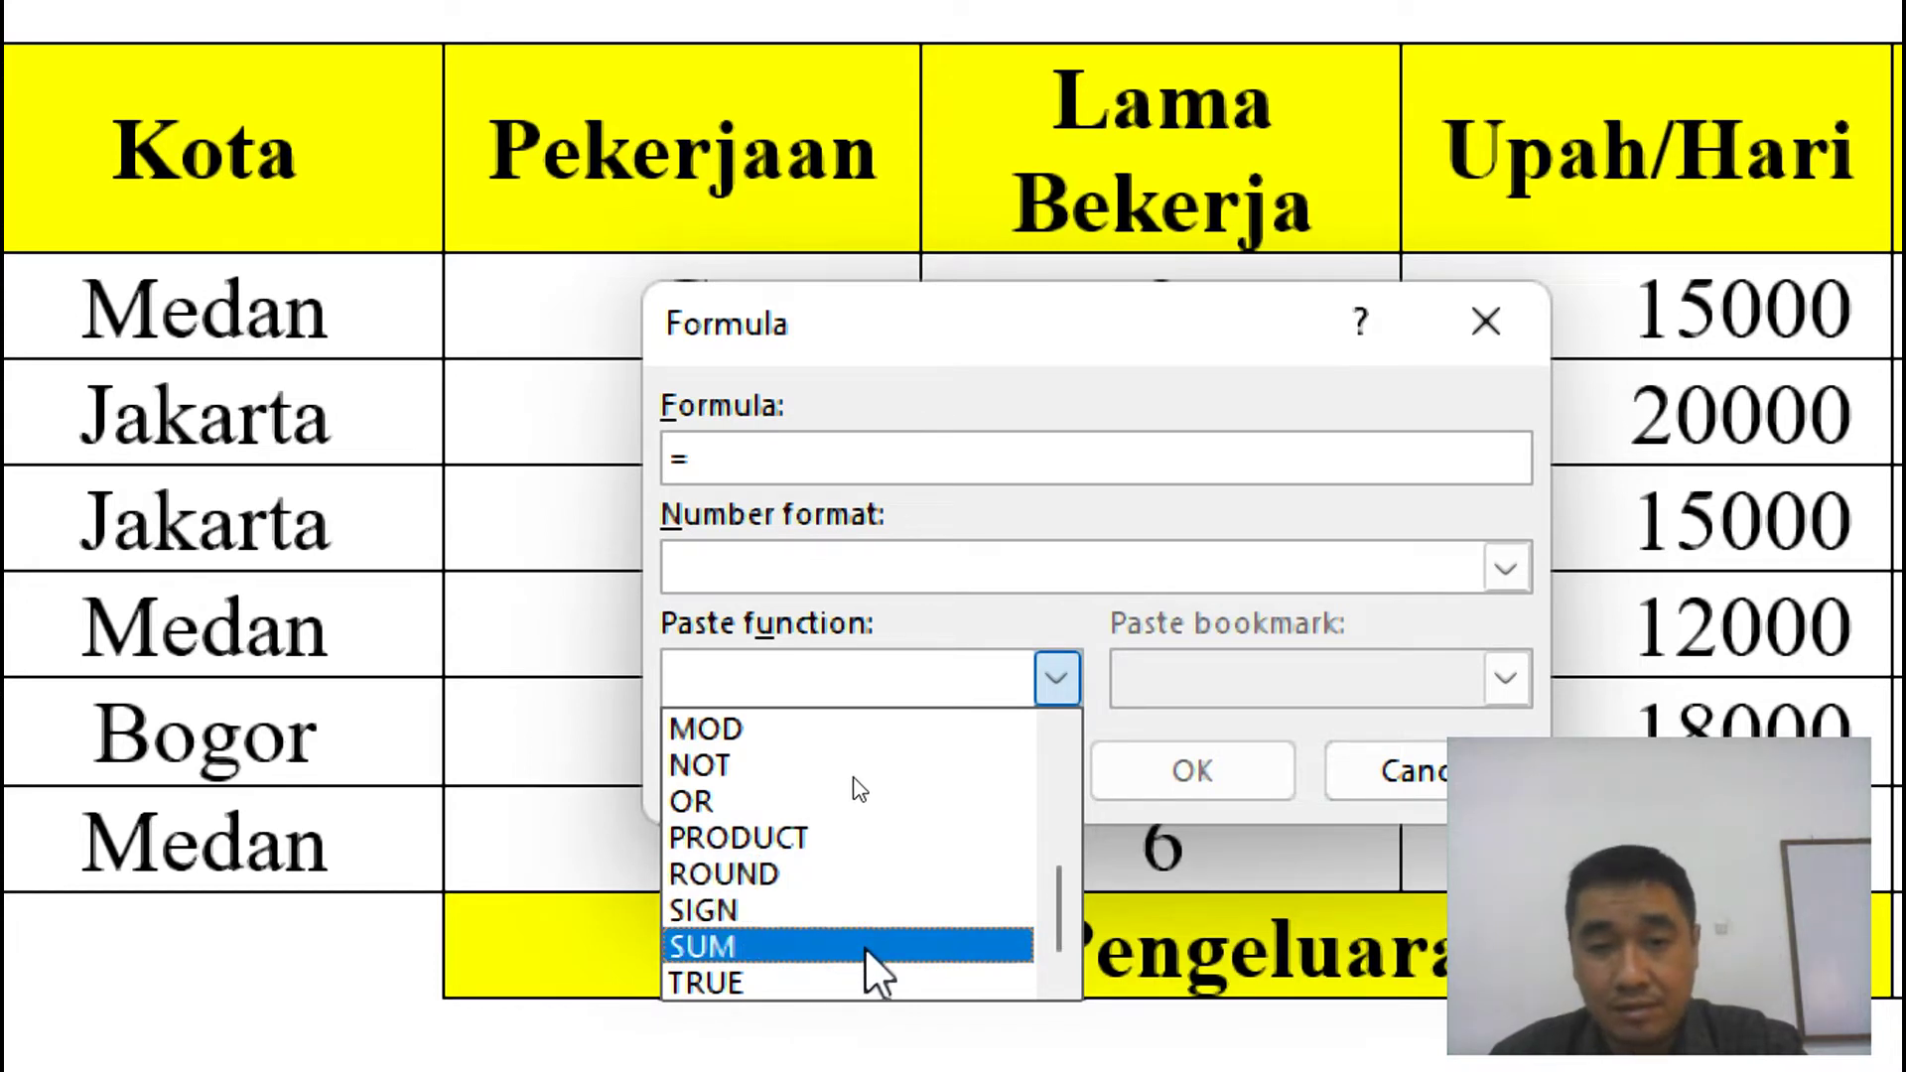
Close the Formula dialog without inserting a formula and turn off the screen Magnifier.
left_click(1489, 319)
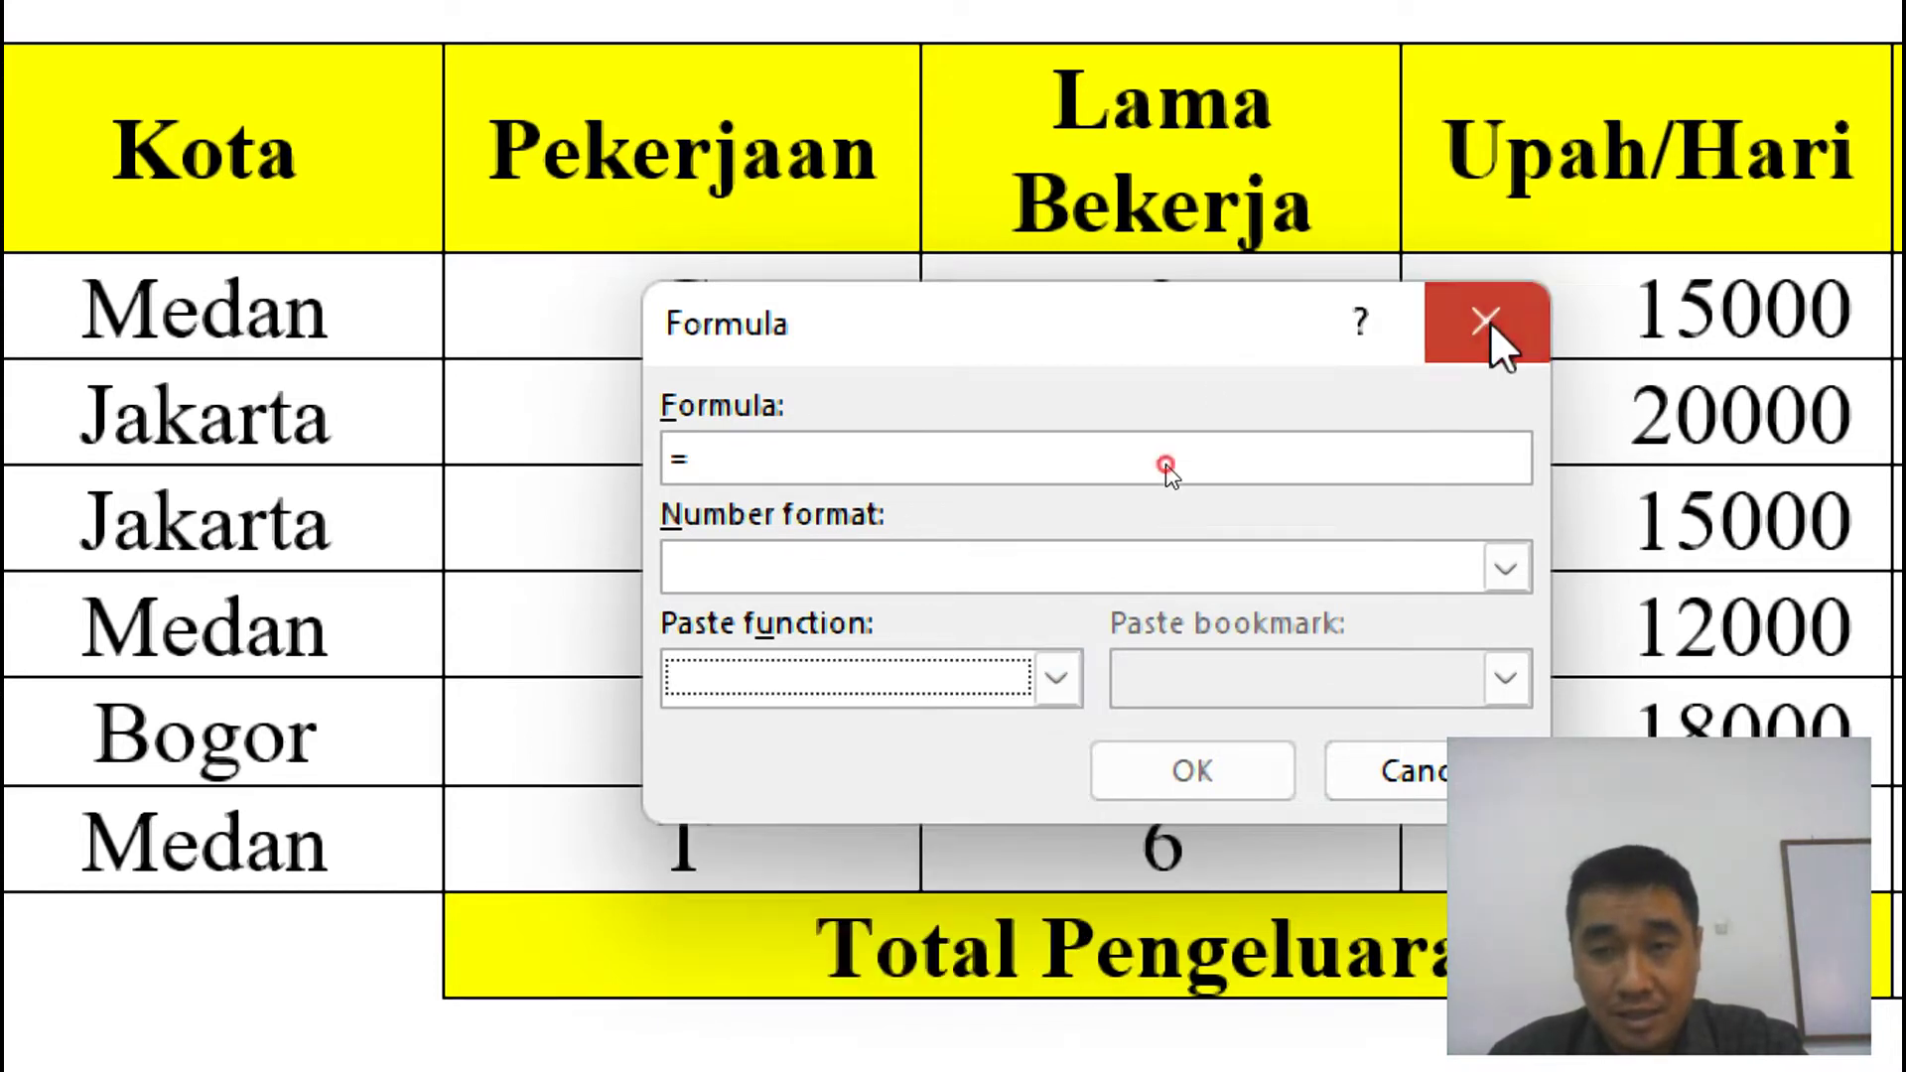
left_click(1488, 319)
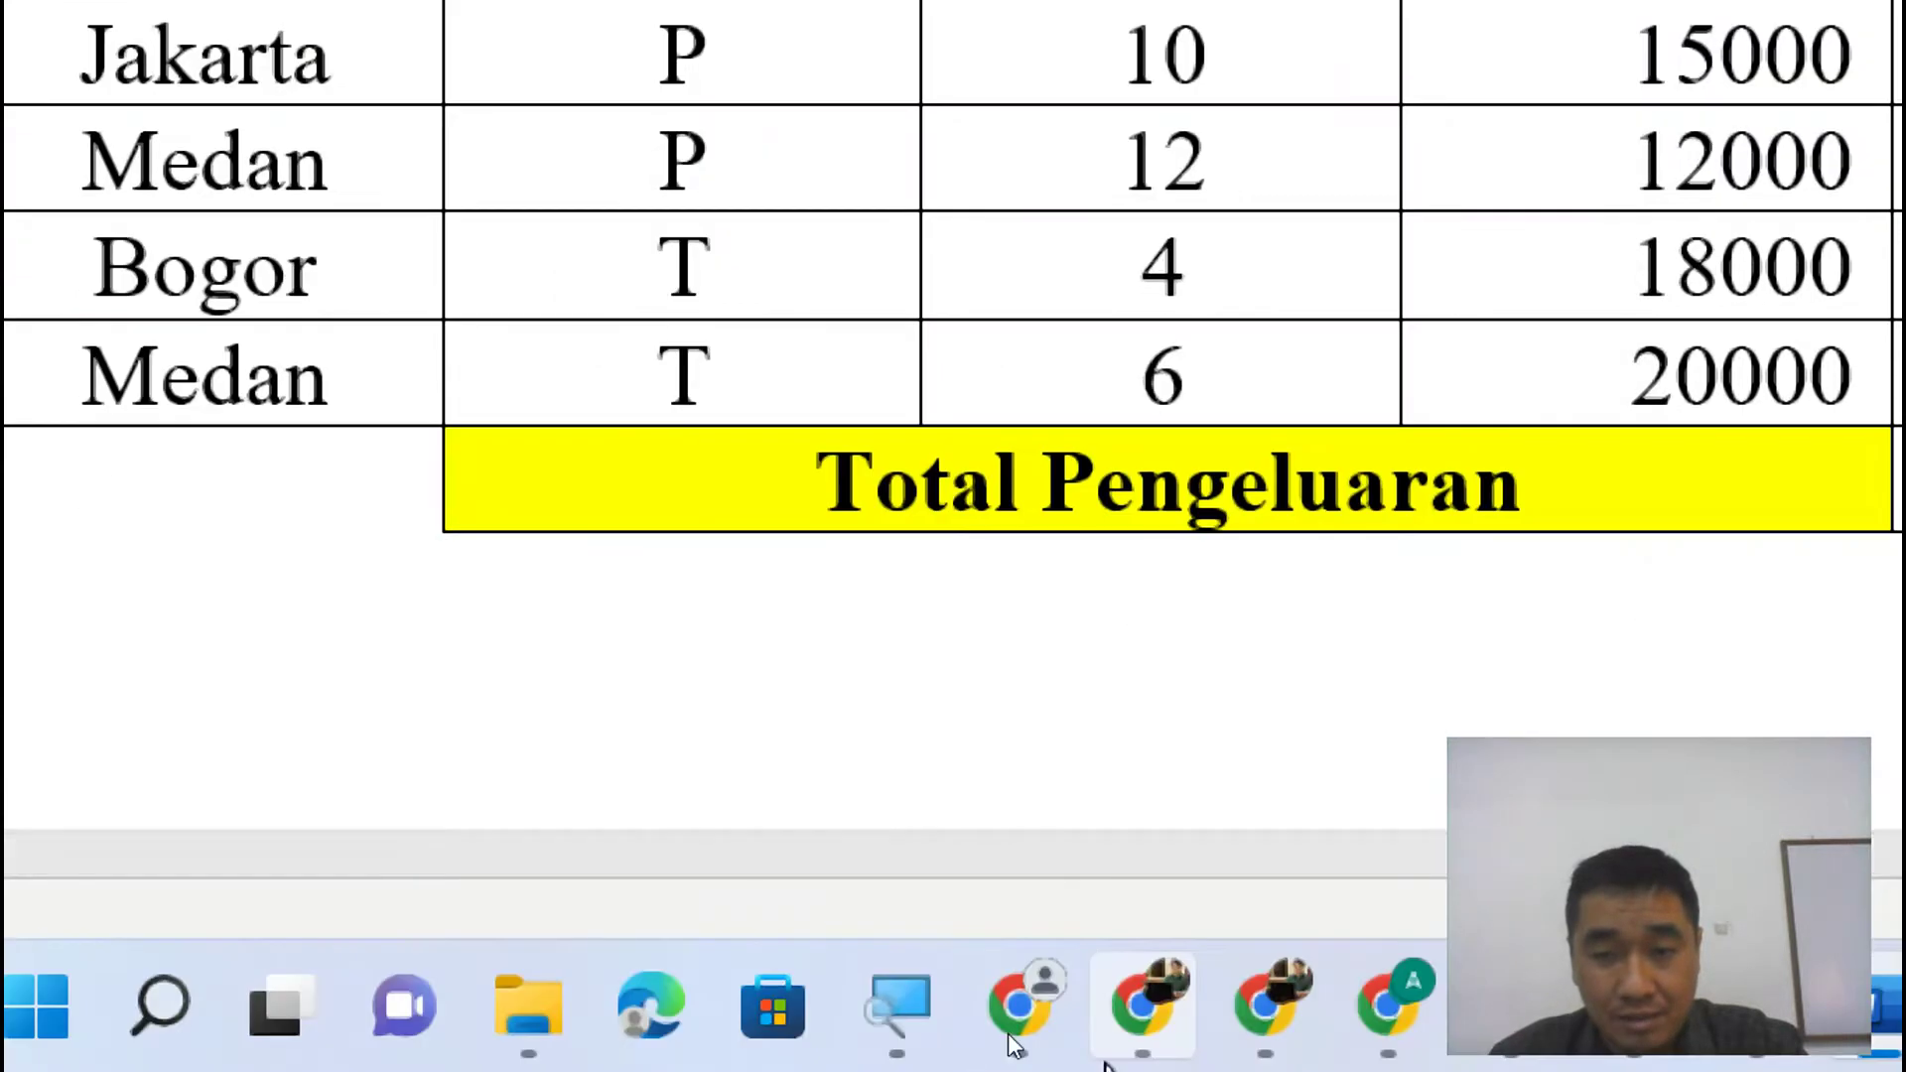
mouse_move(878, 989)
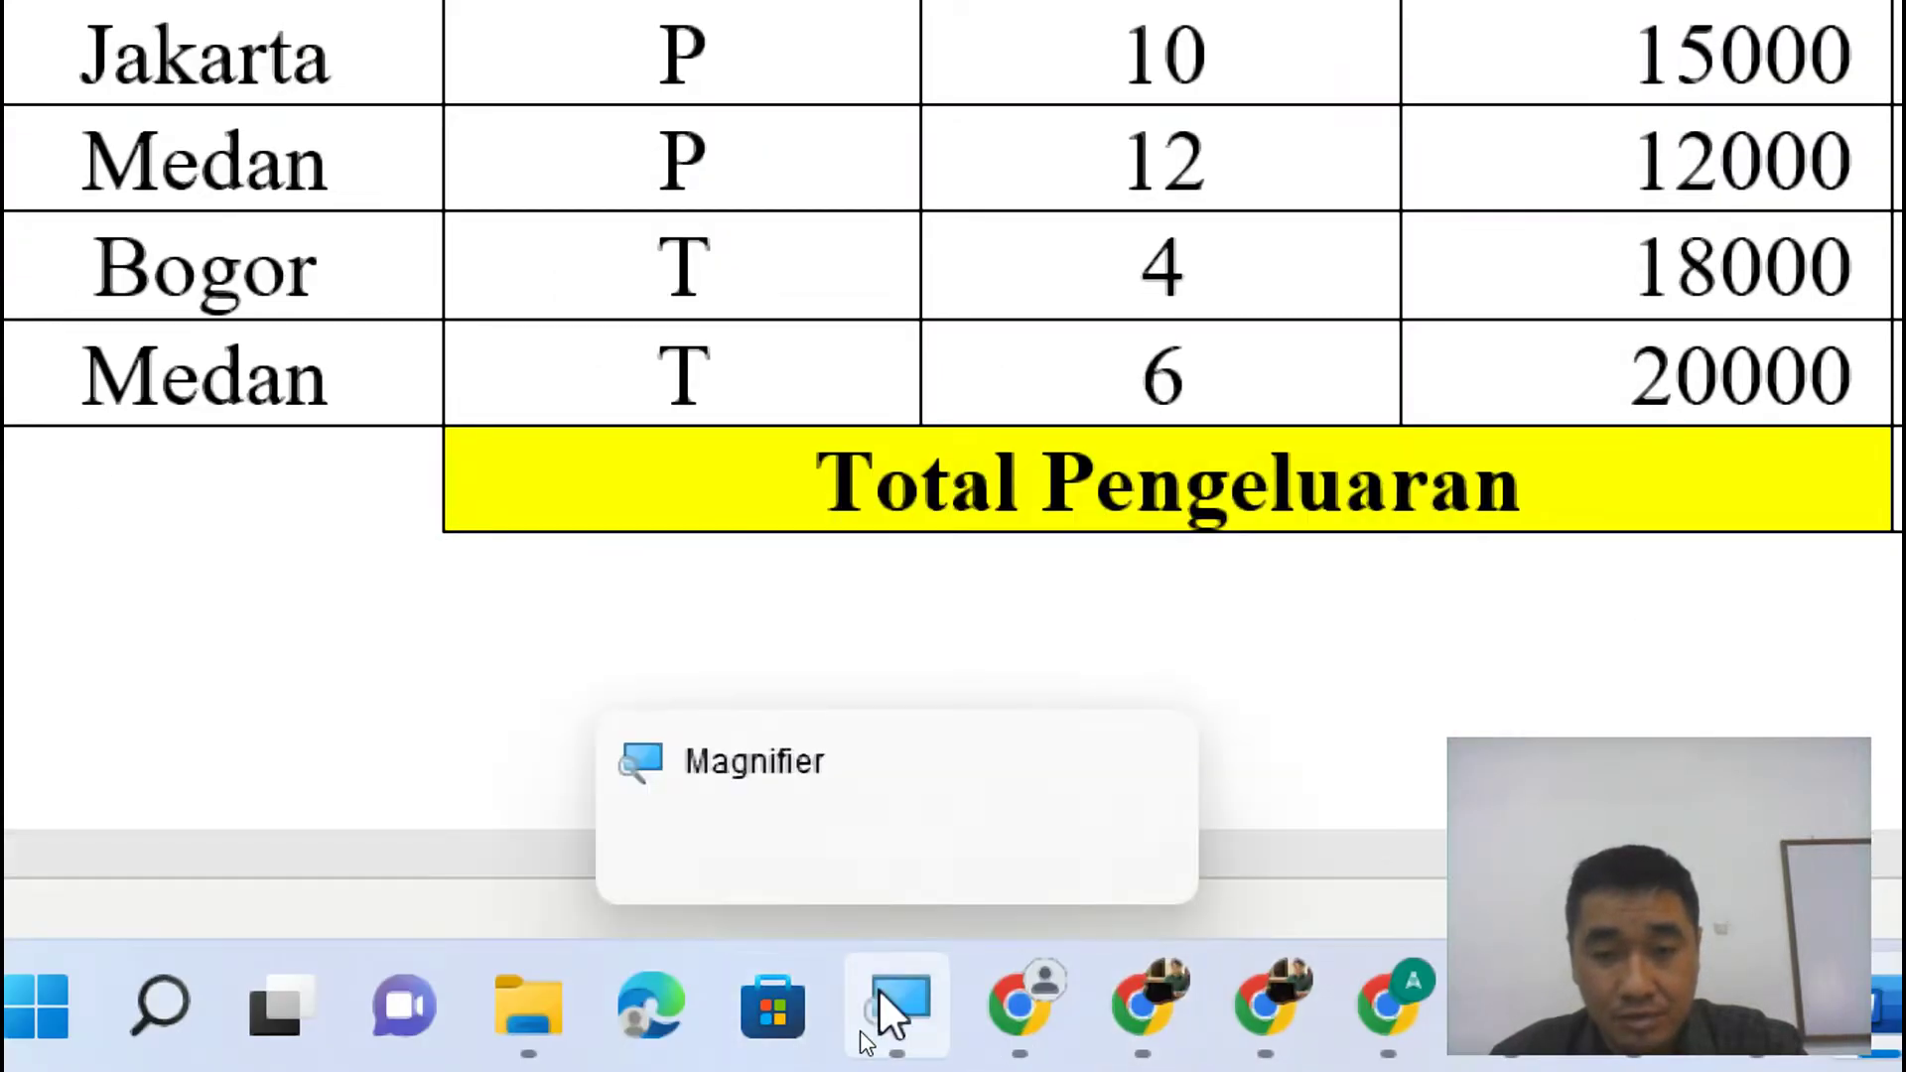
left_click(1142, 764)
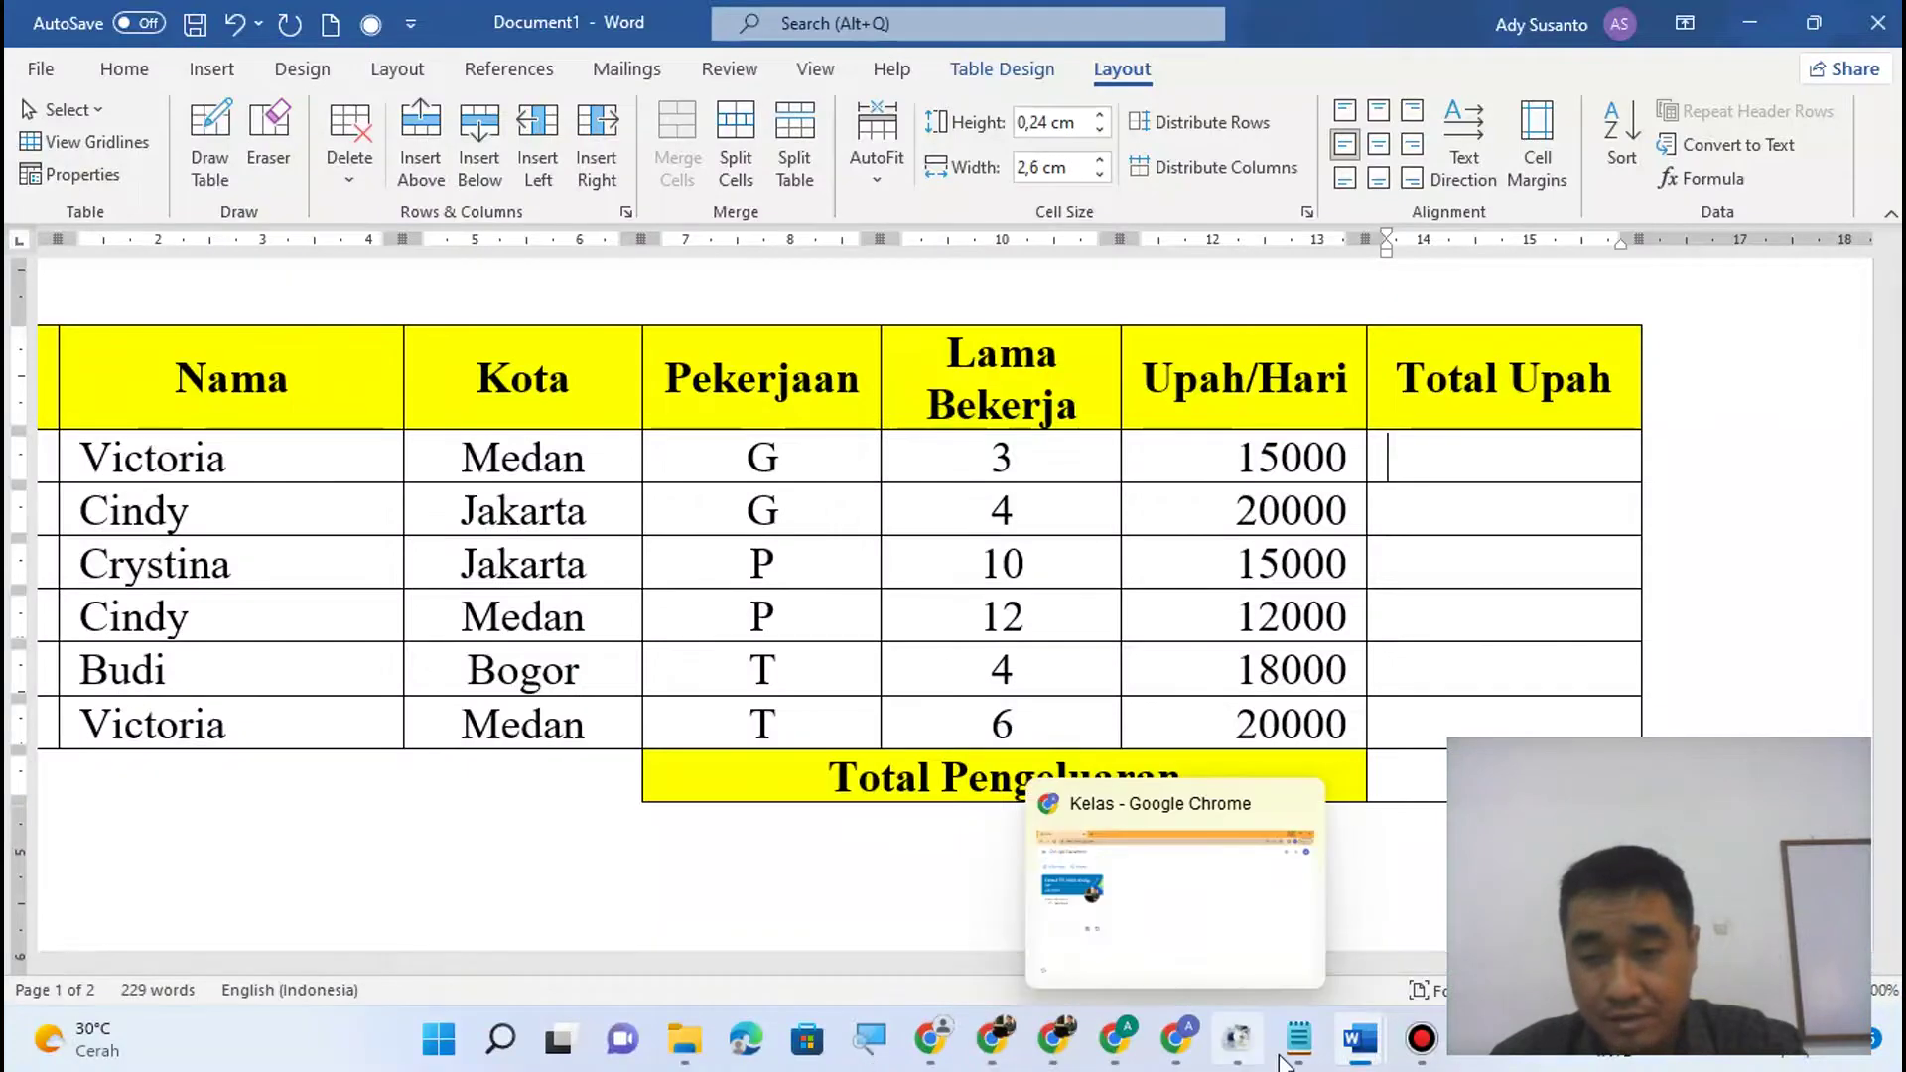
Switch to the Notepad notes and add the heading "Function yang biasanya digunakan:" below the Total Upah line.
left_click(1299, 1040)
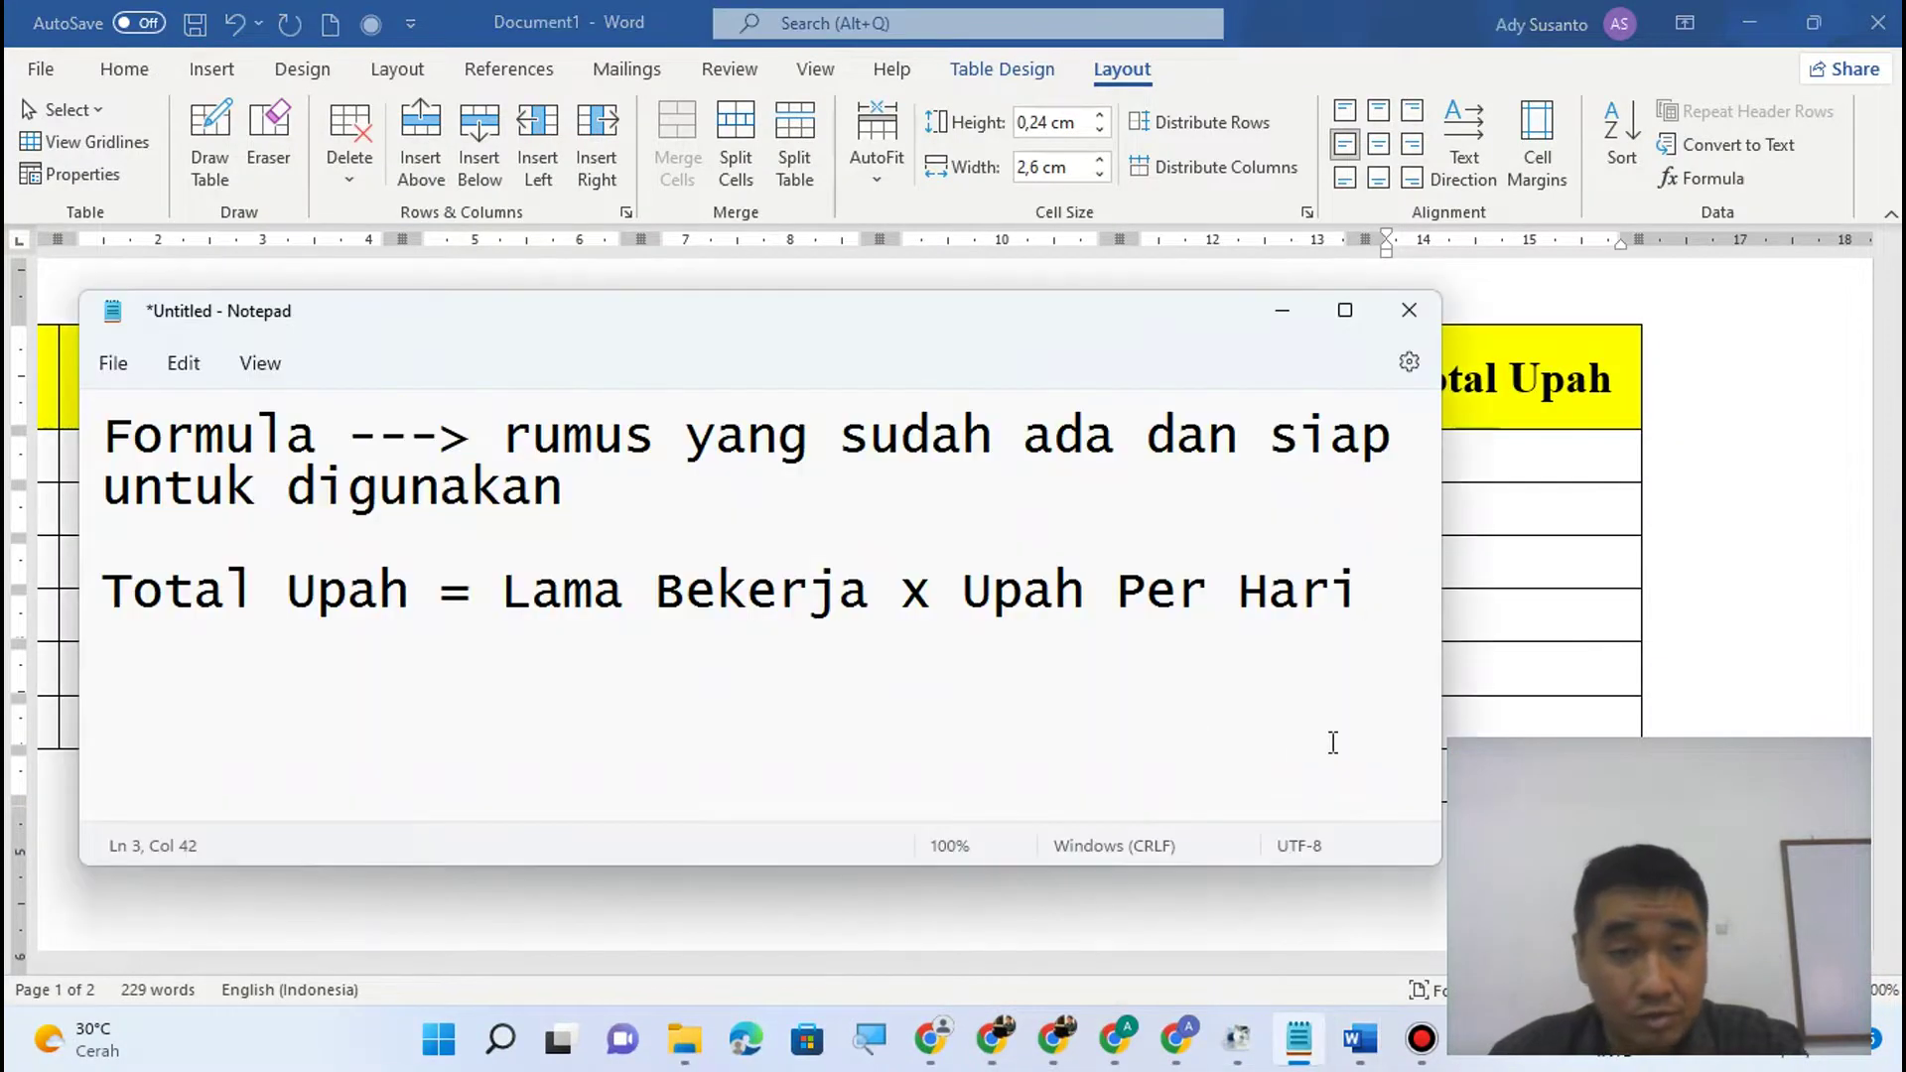
key("Return")
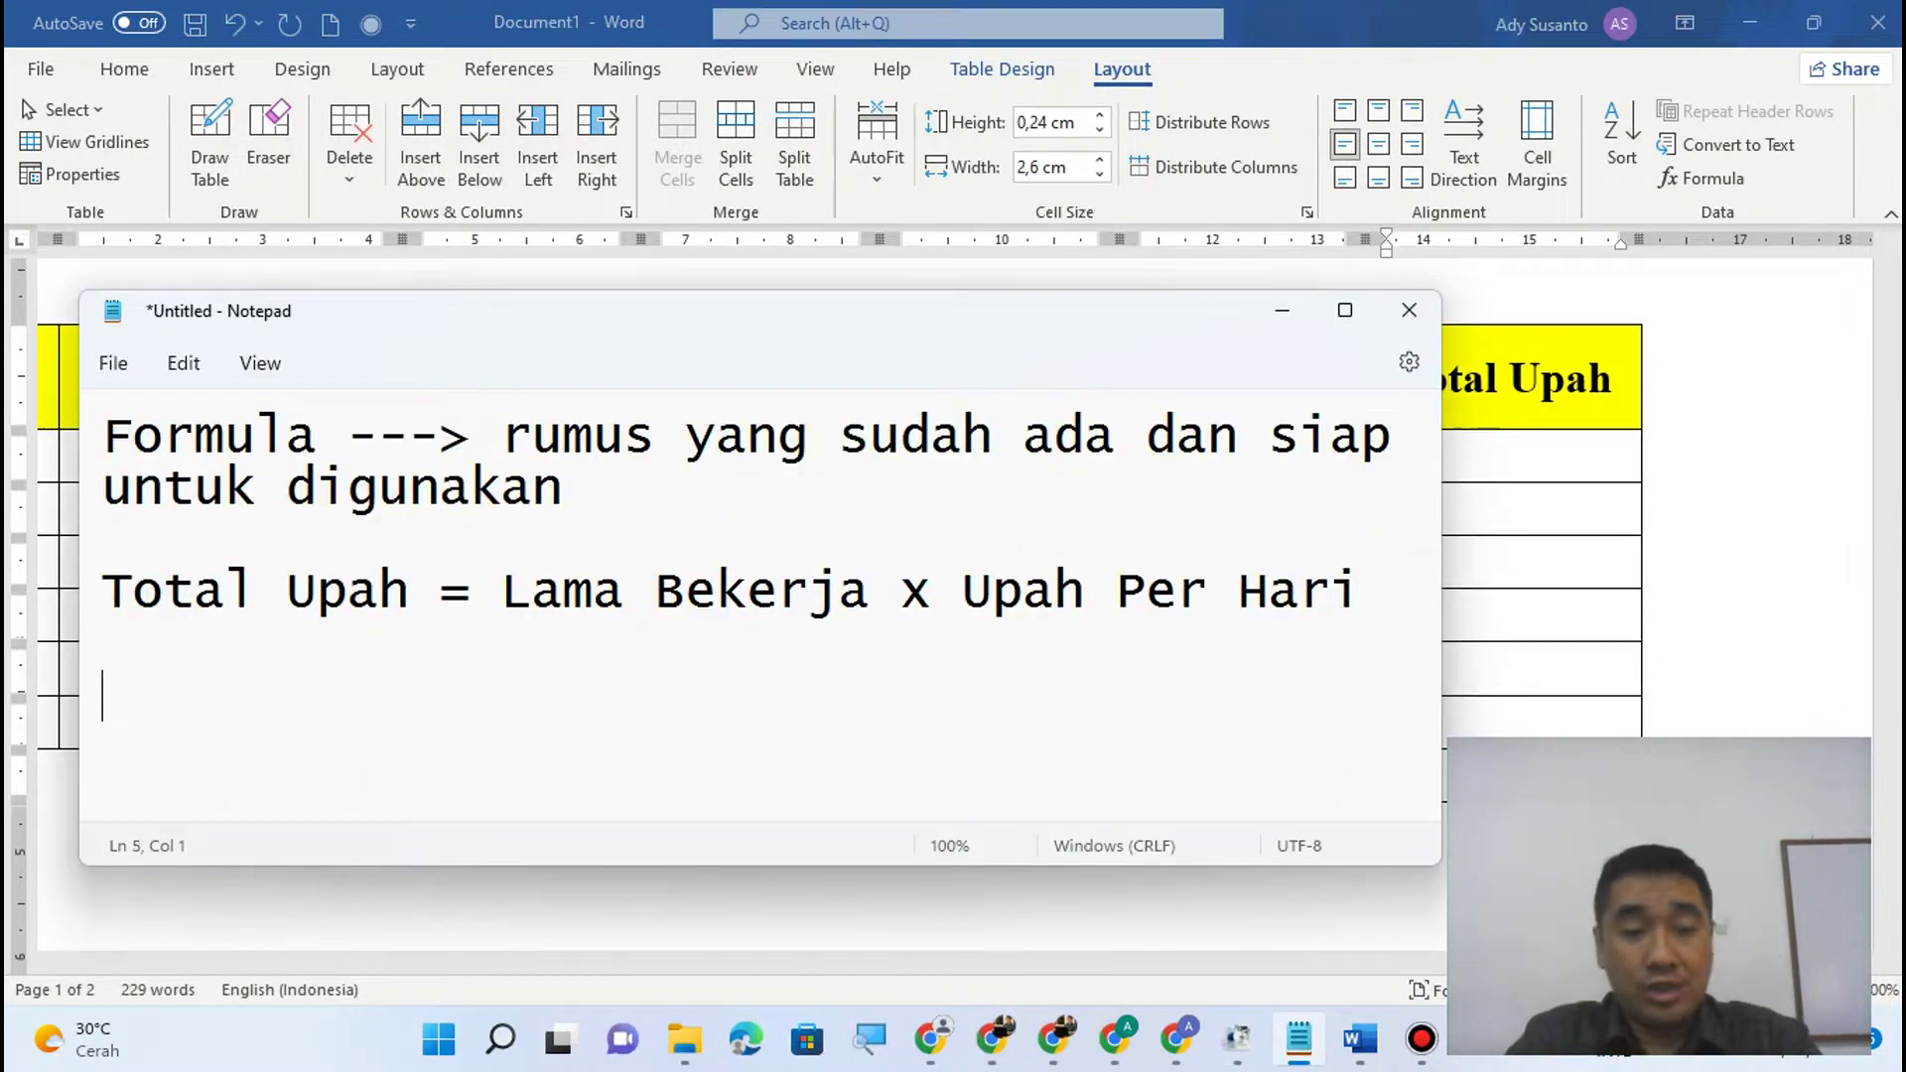
type("Function ")
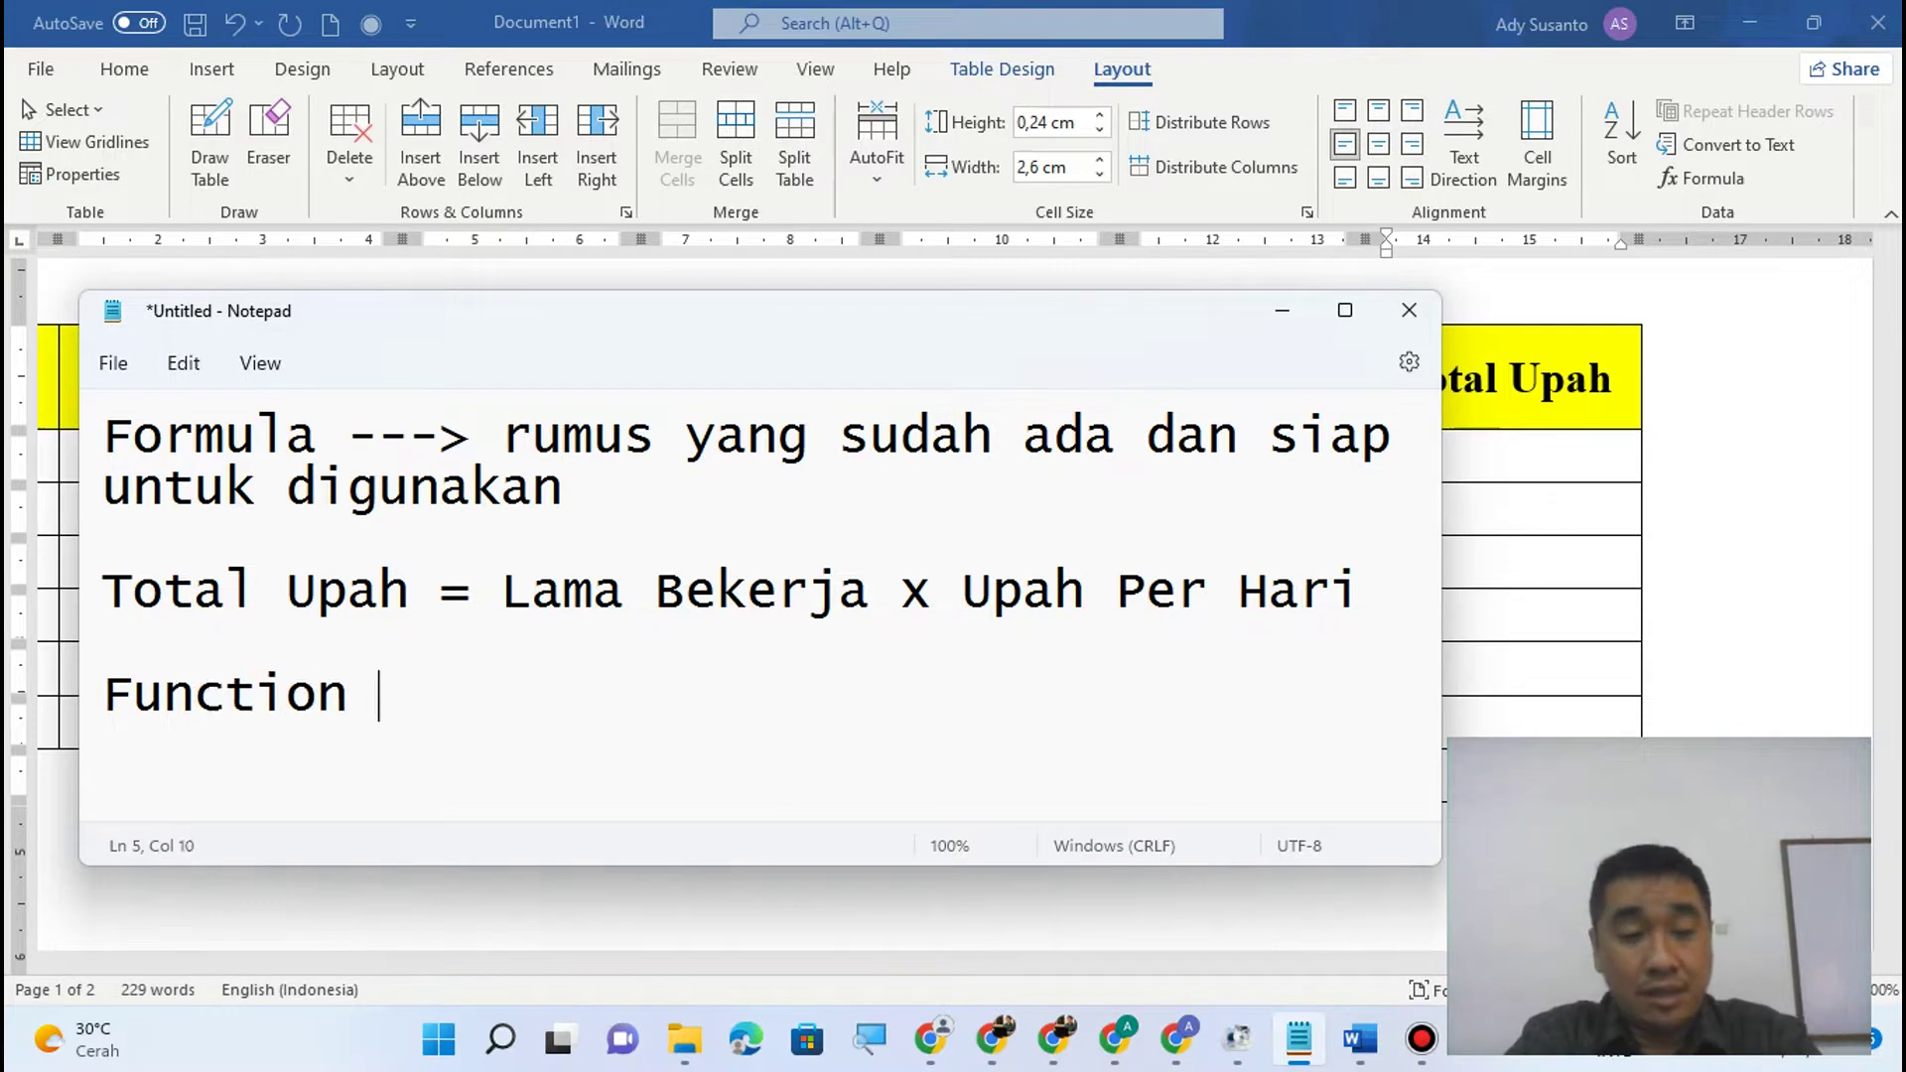
type("yang umu")
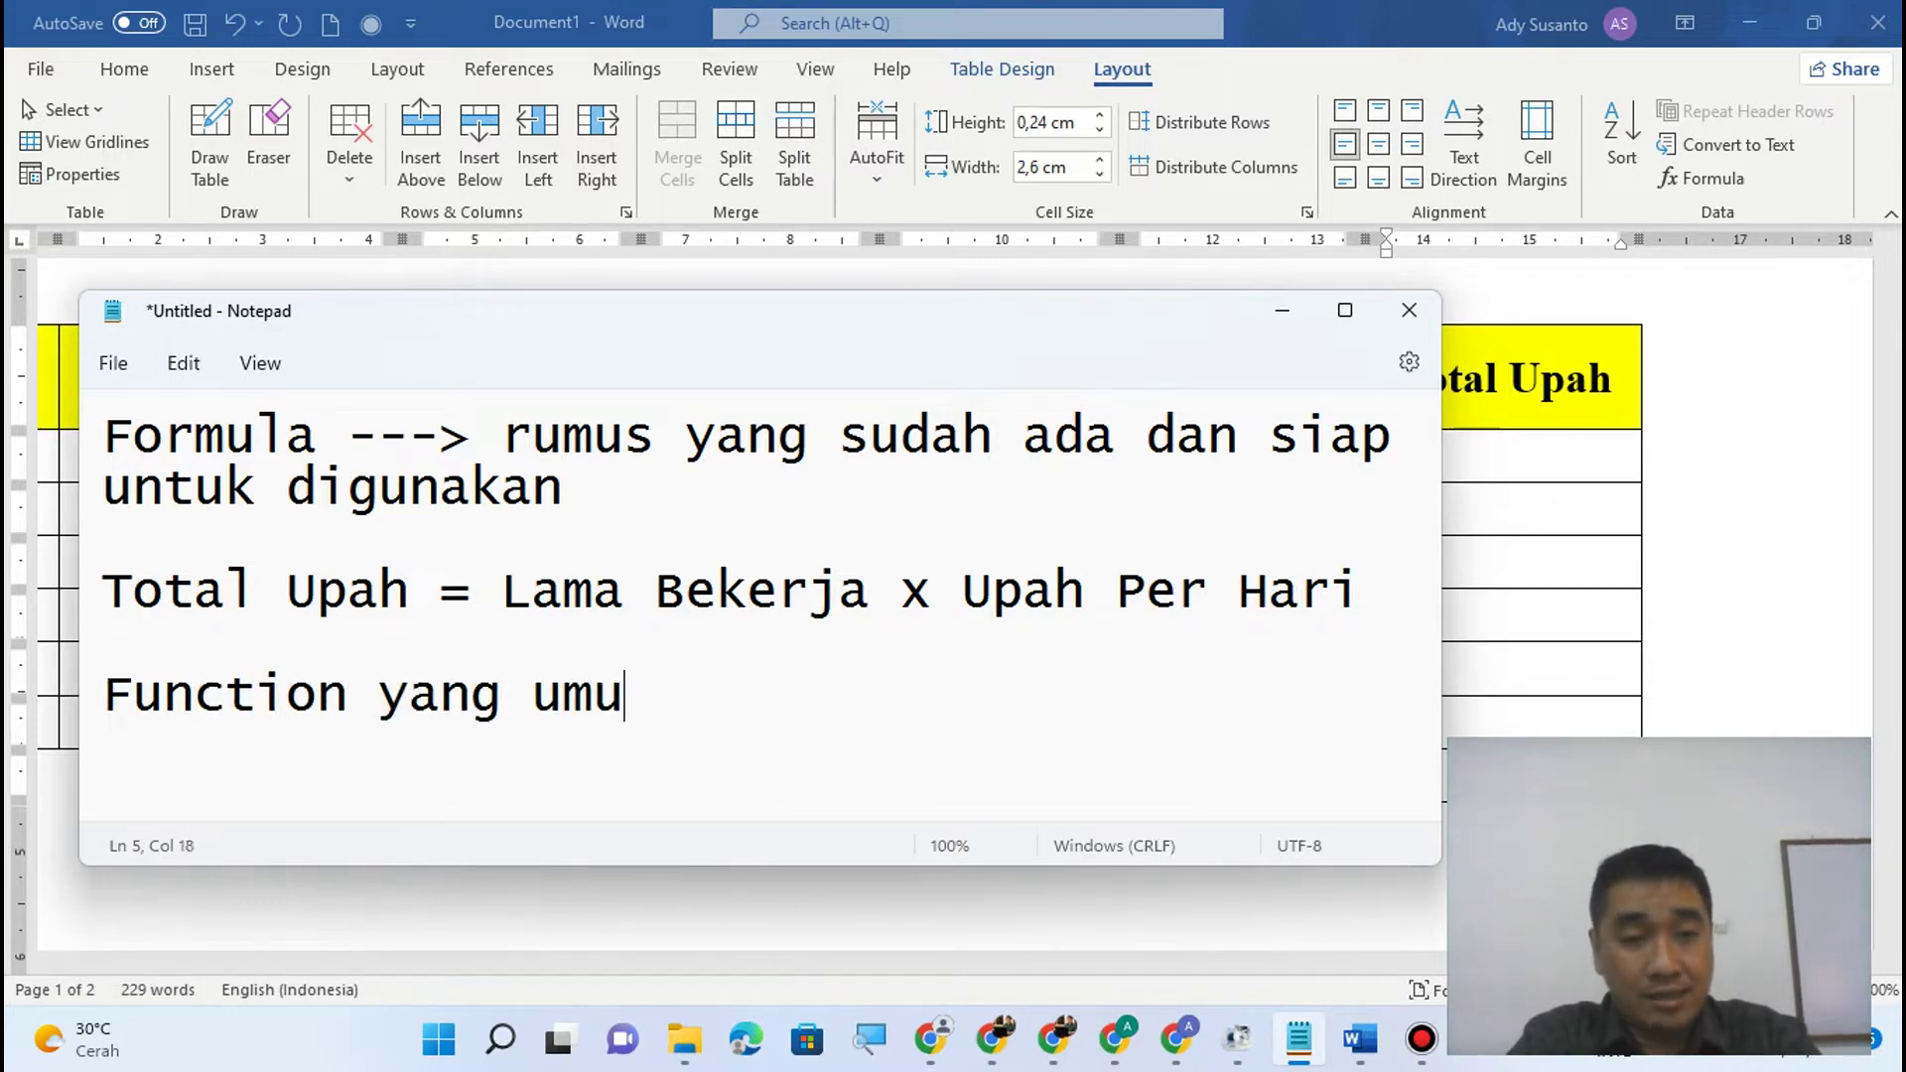
type("m digun")
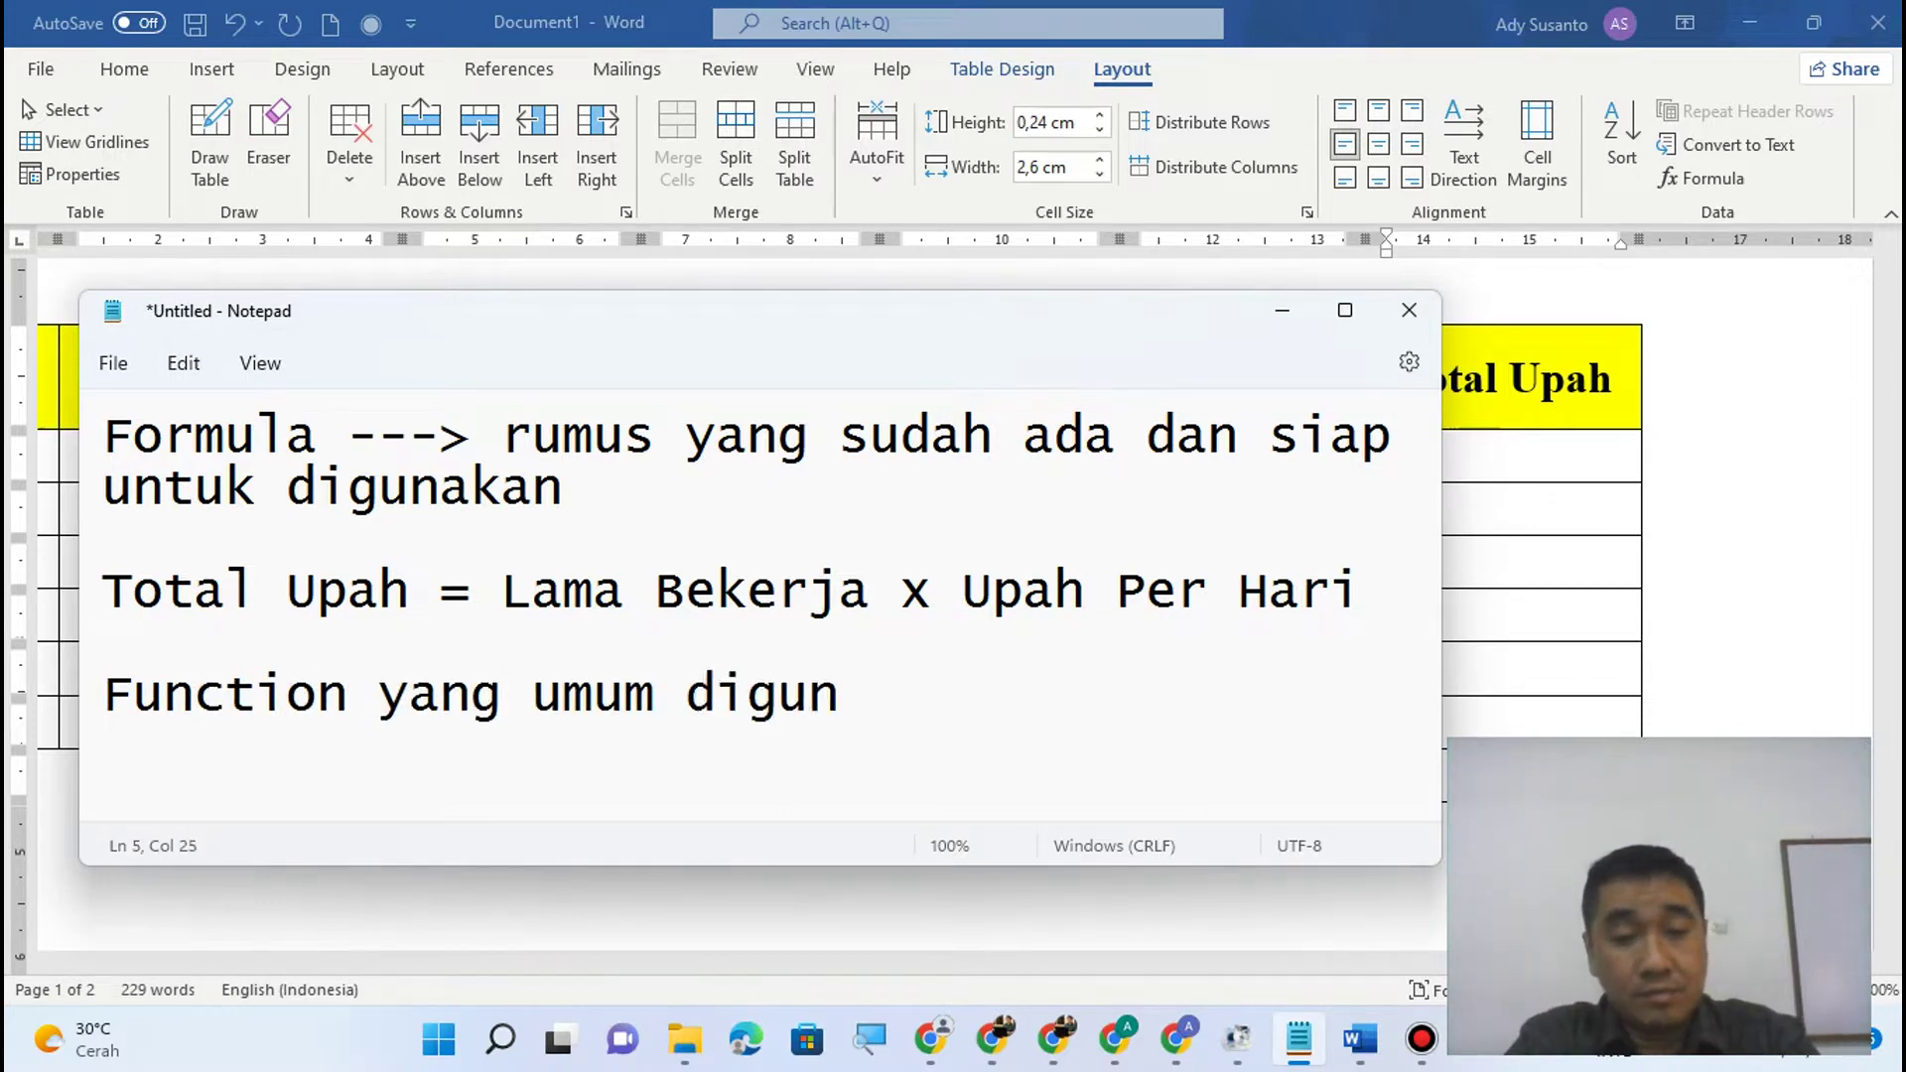
key("BackSpace")
key("BackSpace")
key("BackSpace")
key("BackSpace")
key("BackSpace")
key("BackSpace")
key("BackSpace")
key("BackSpace")
key("BackSpace")
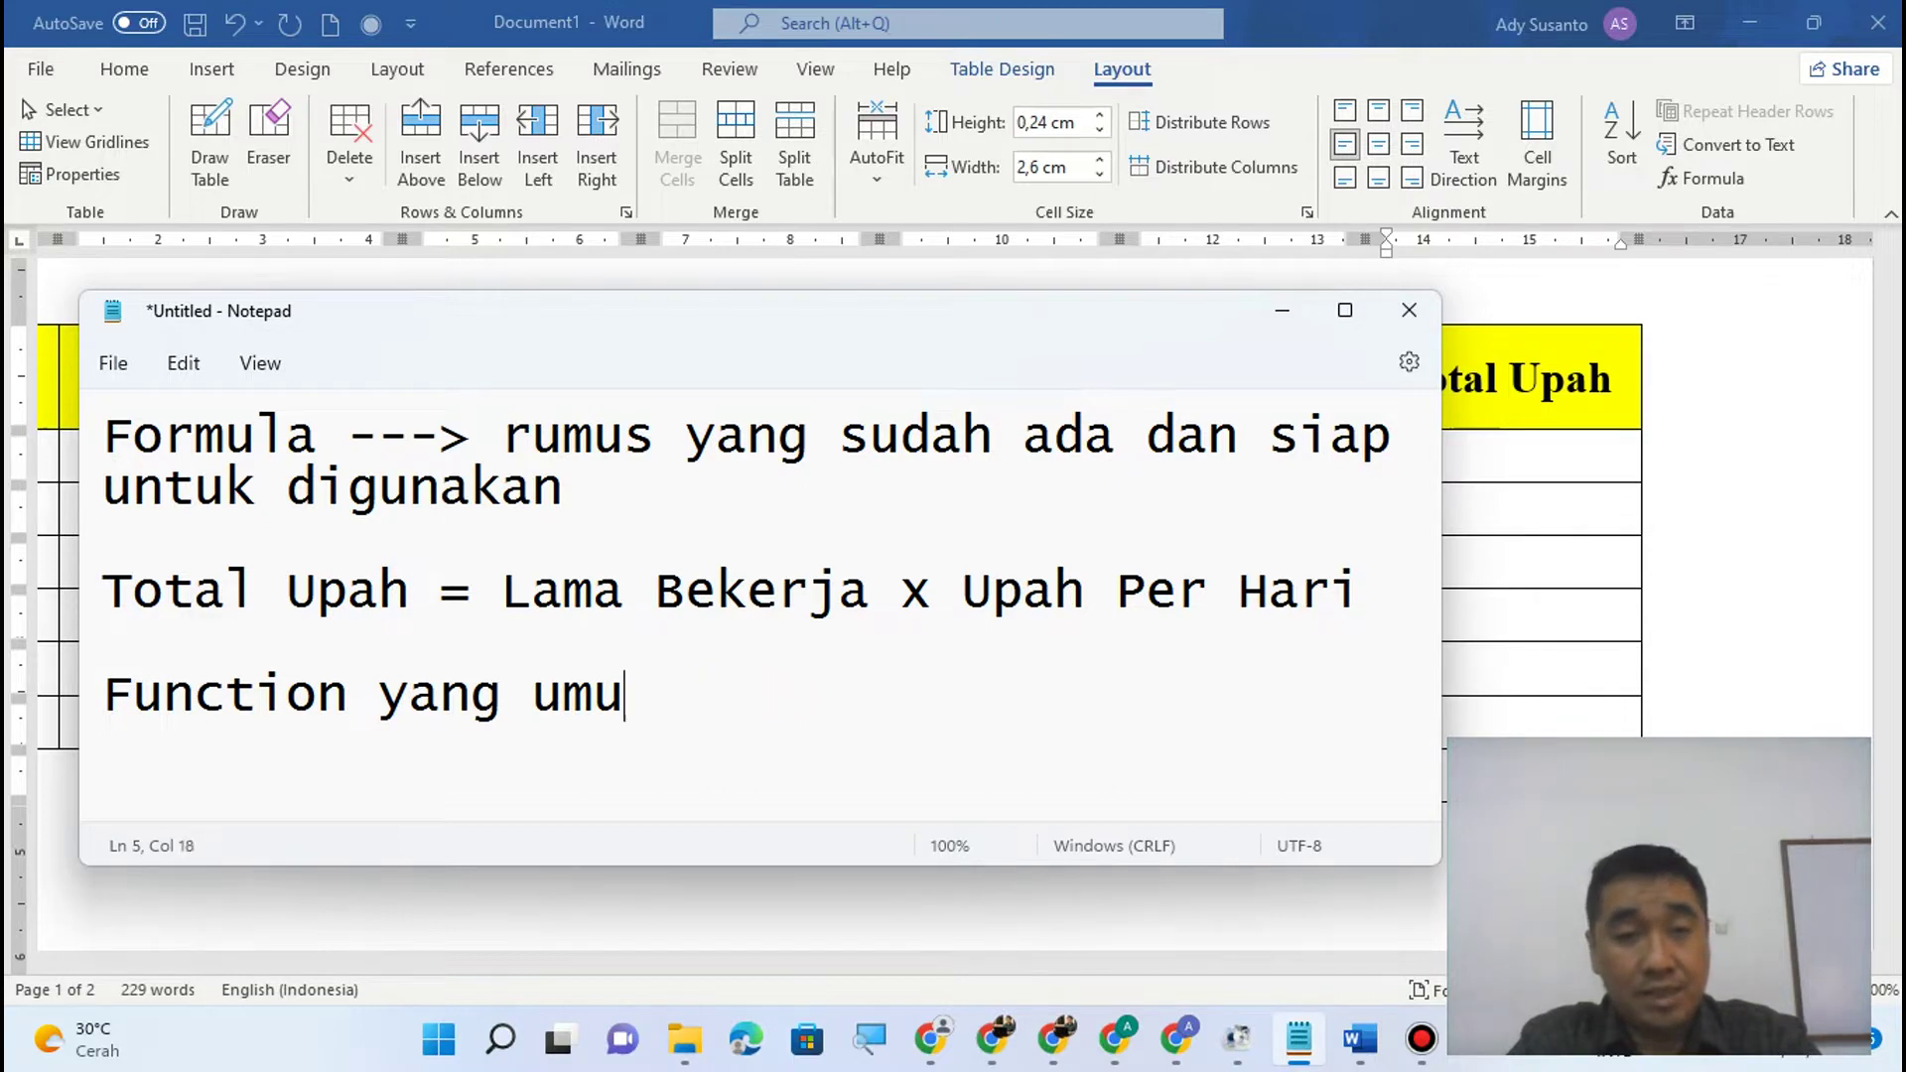
type("biasan")
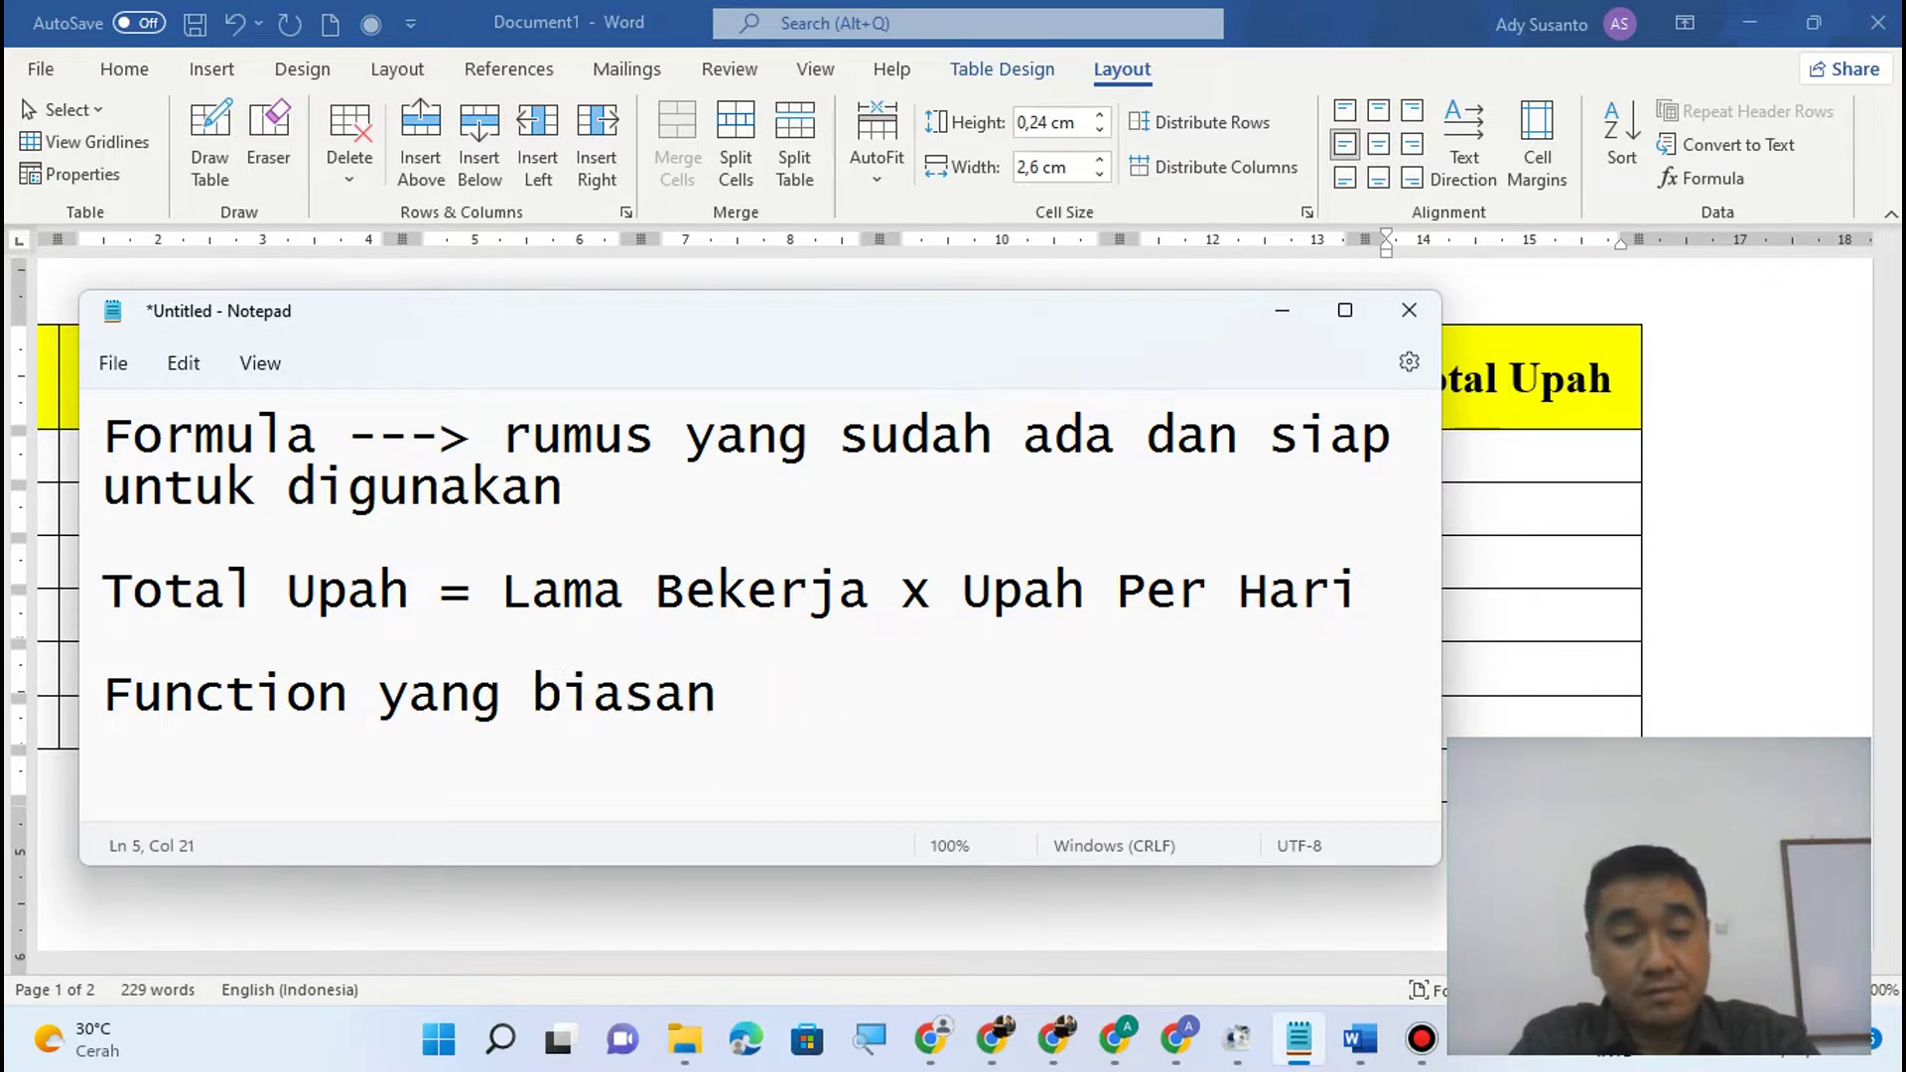
type("ya digunakan:")
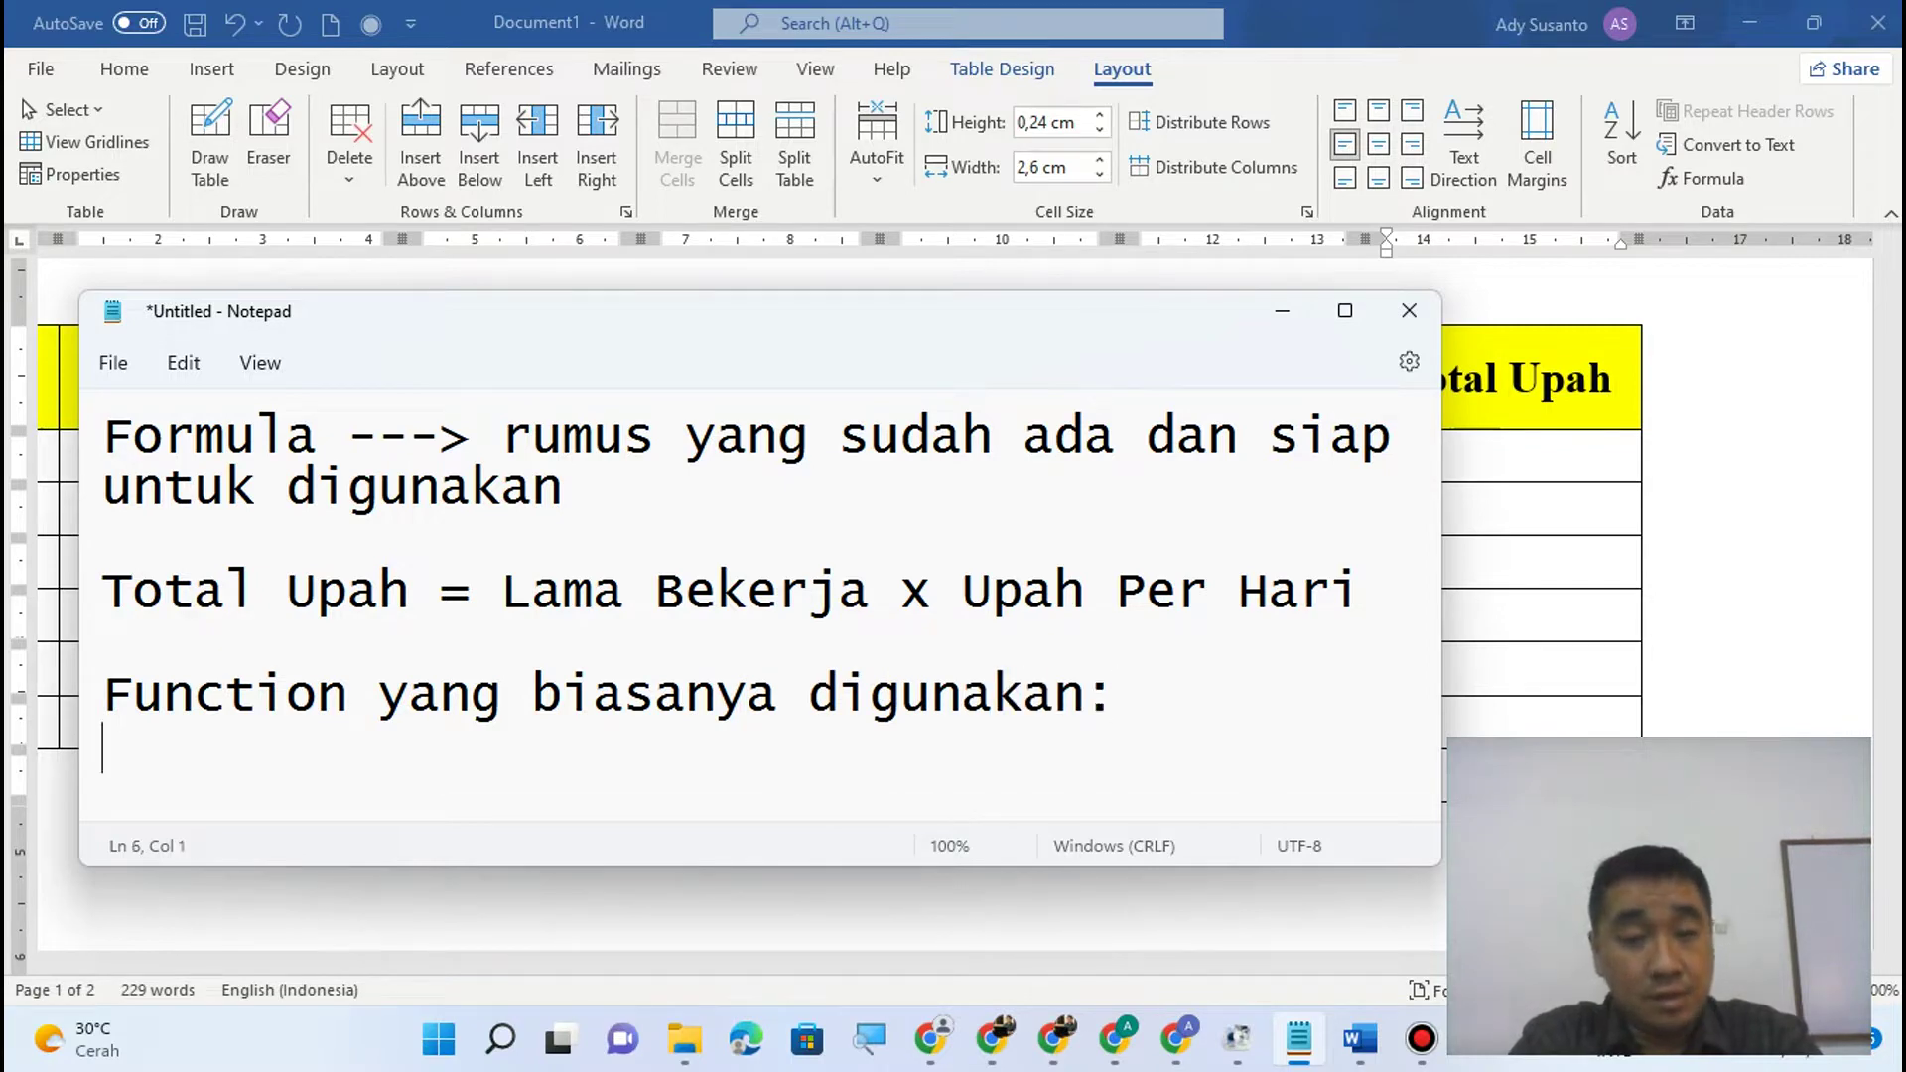
Write the first function entry under the heading as "Average ---> rata-rata".
type("Averaf")
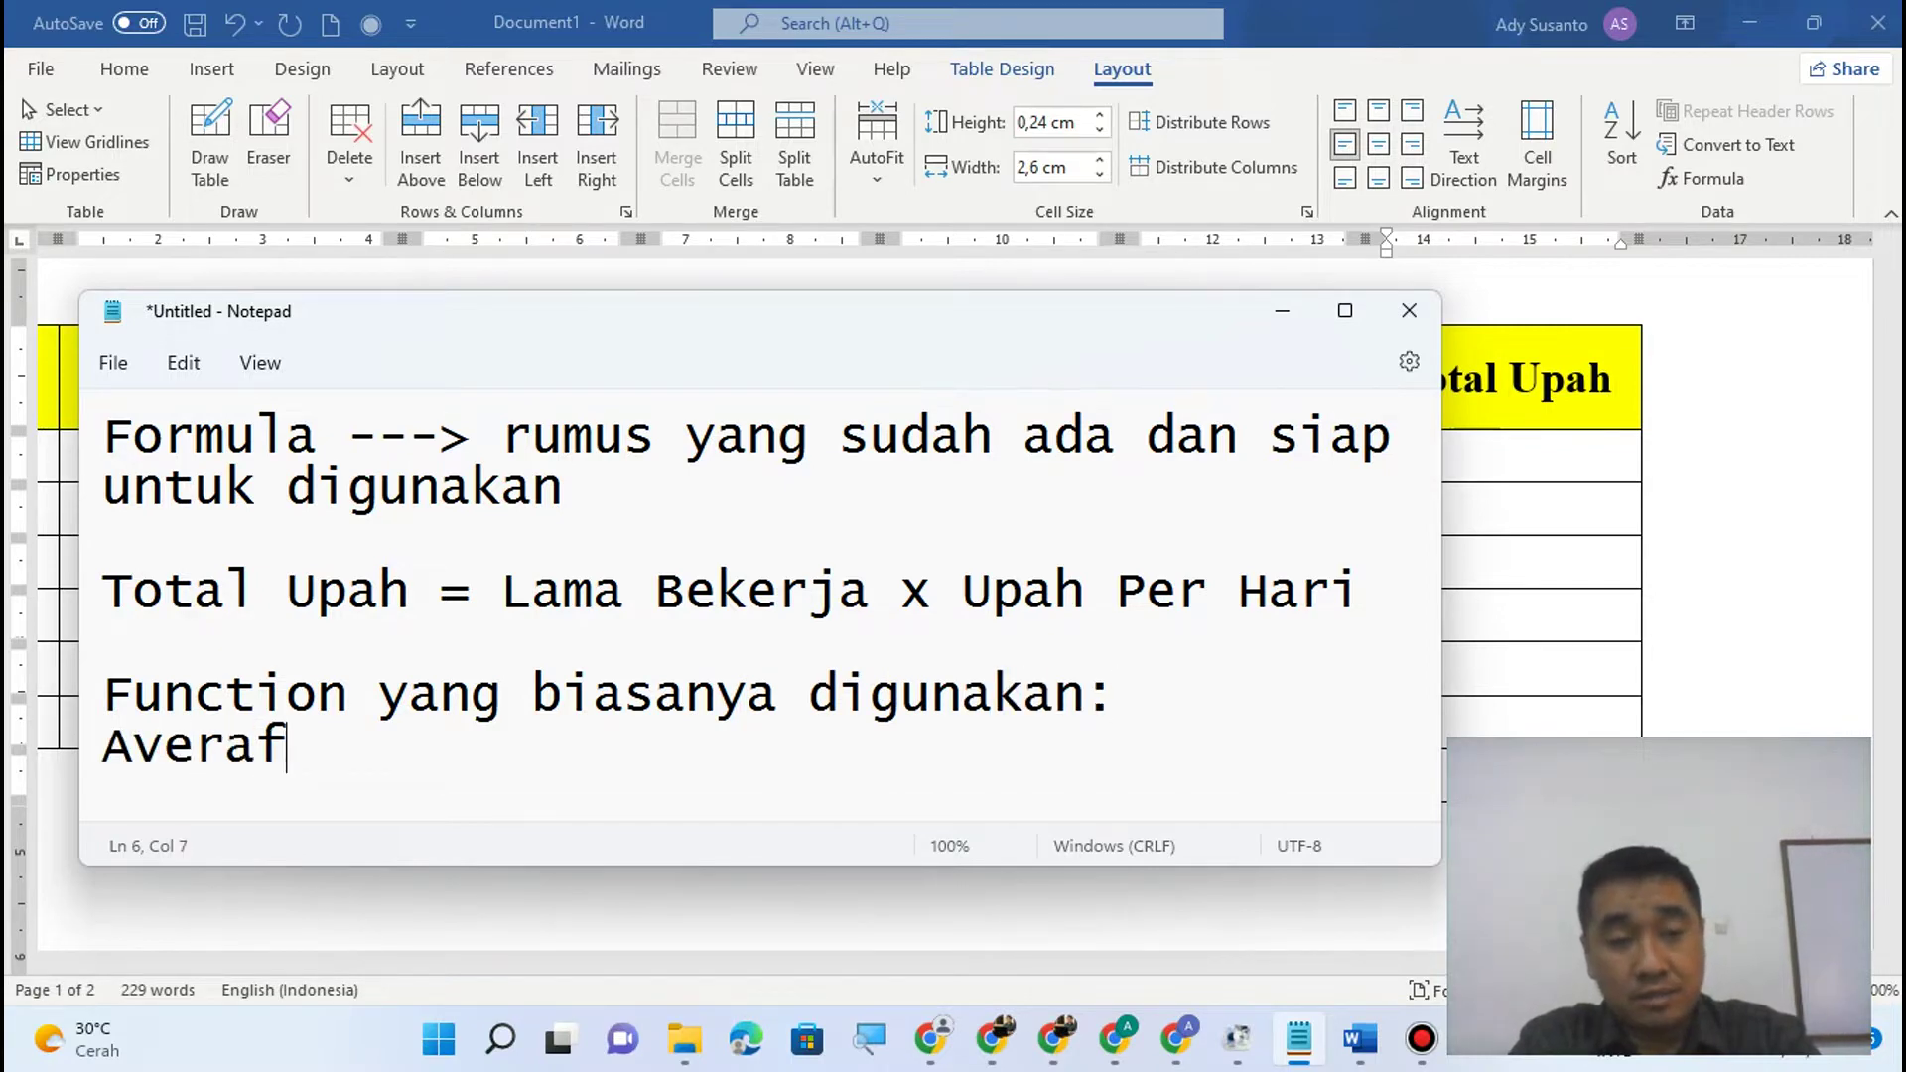
key("BackSpace")
type("ge --->")
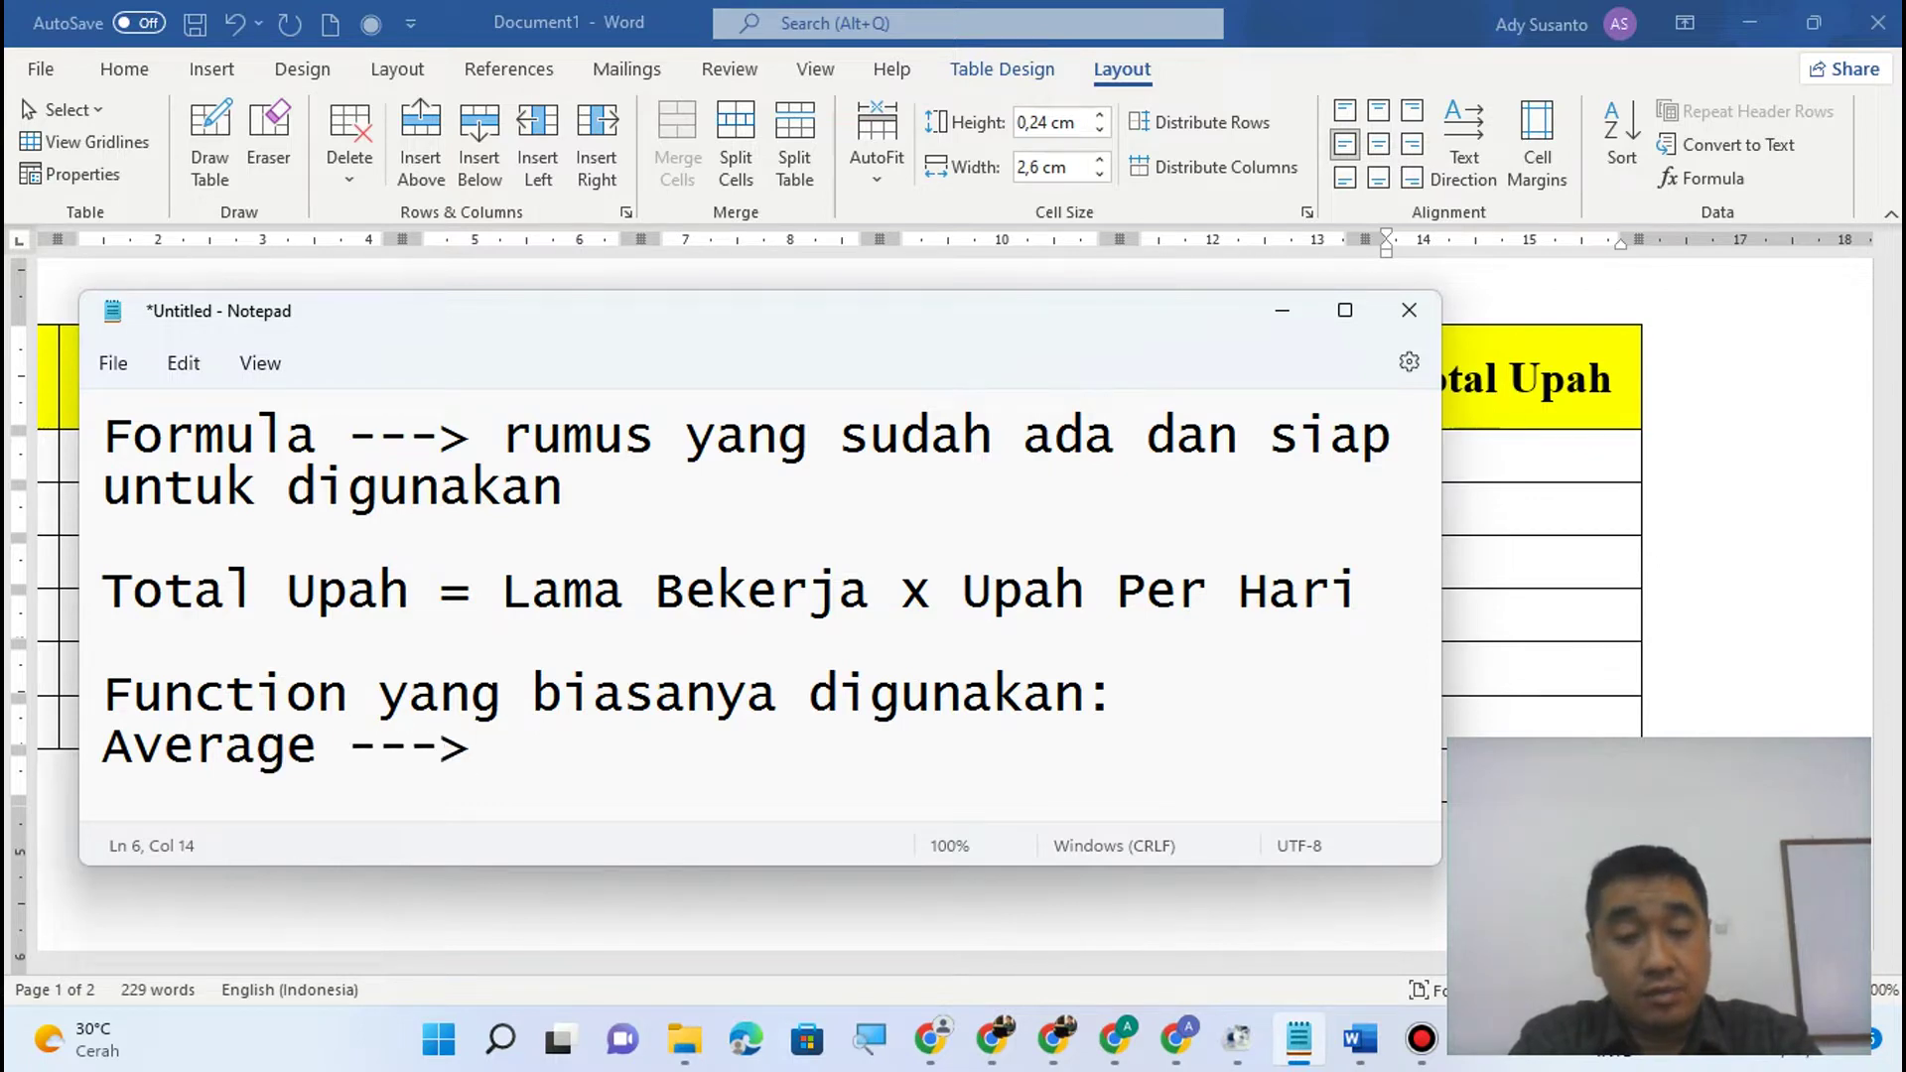
type(" rata")
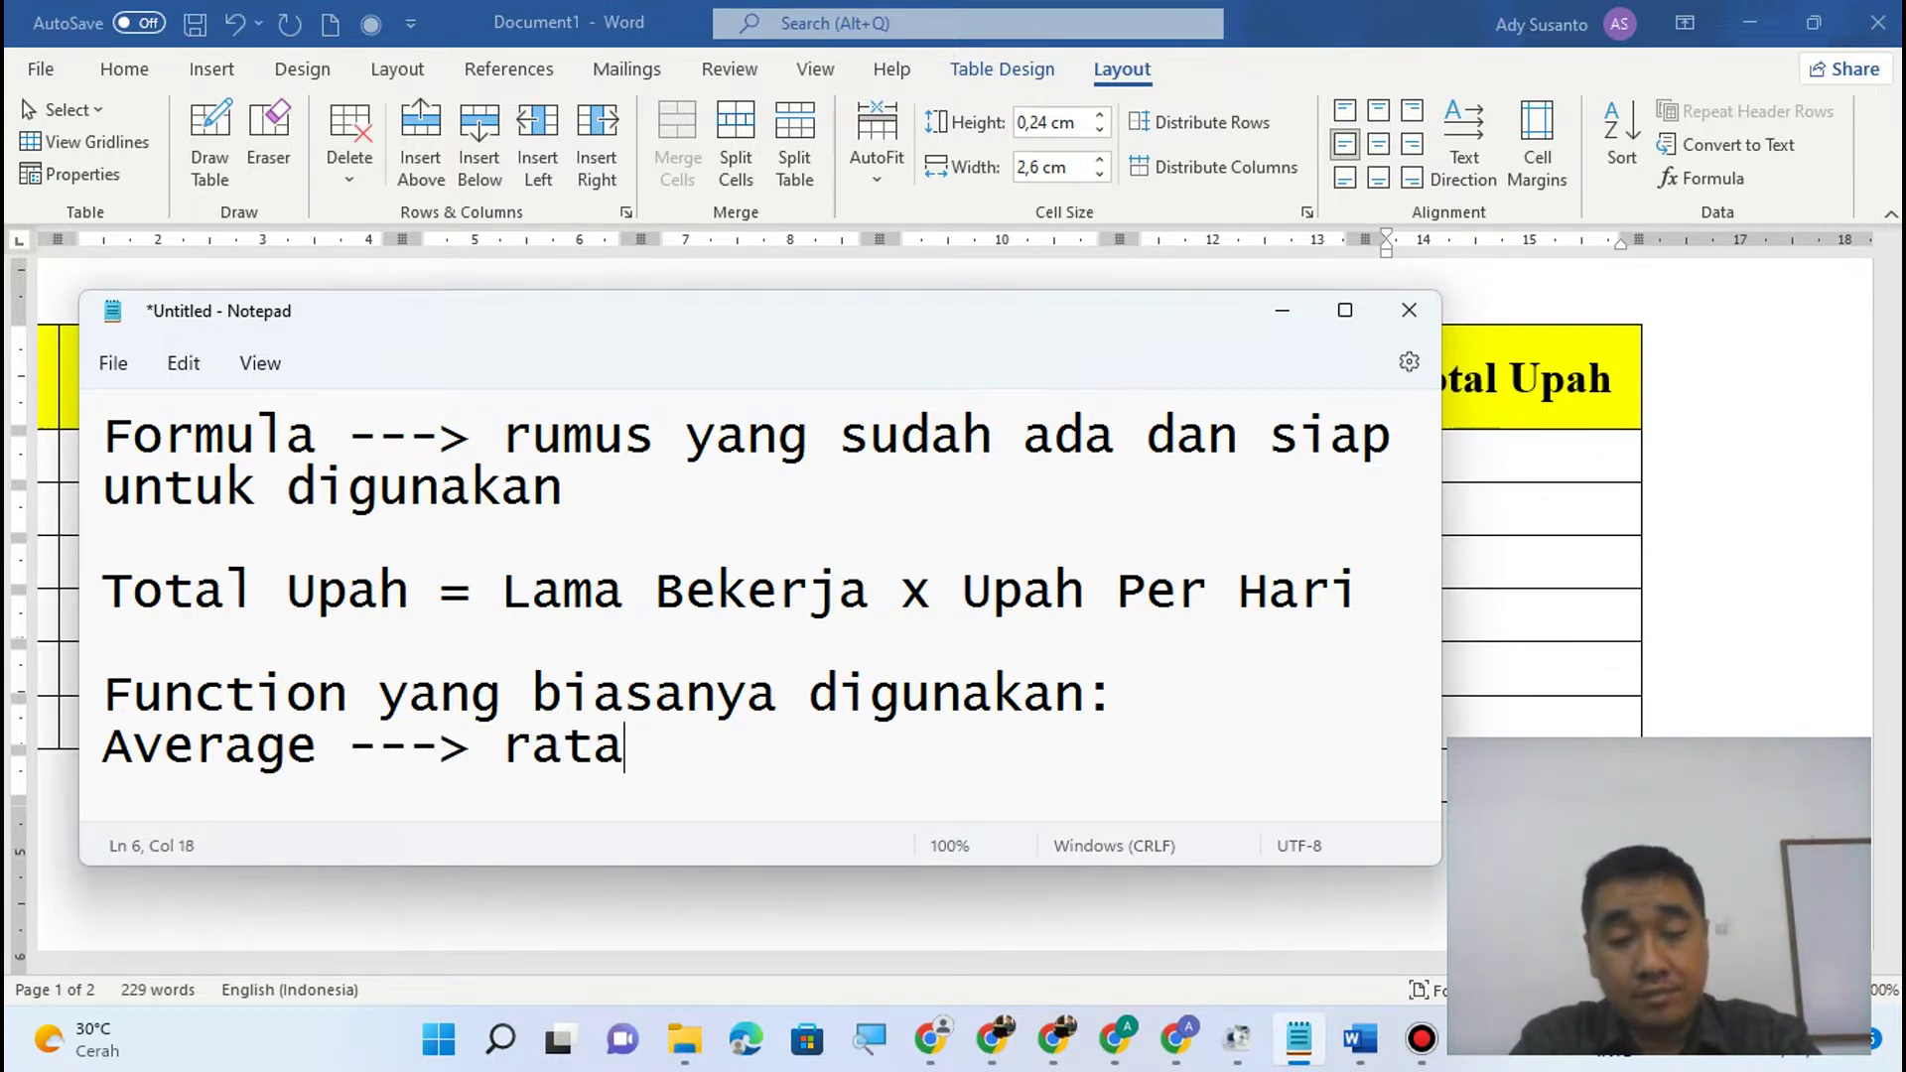
type("-rata")
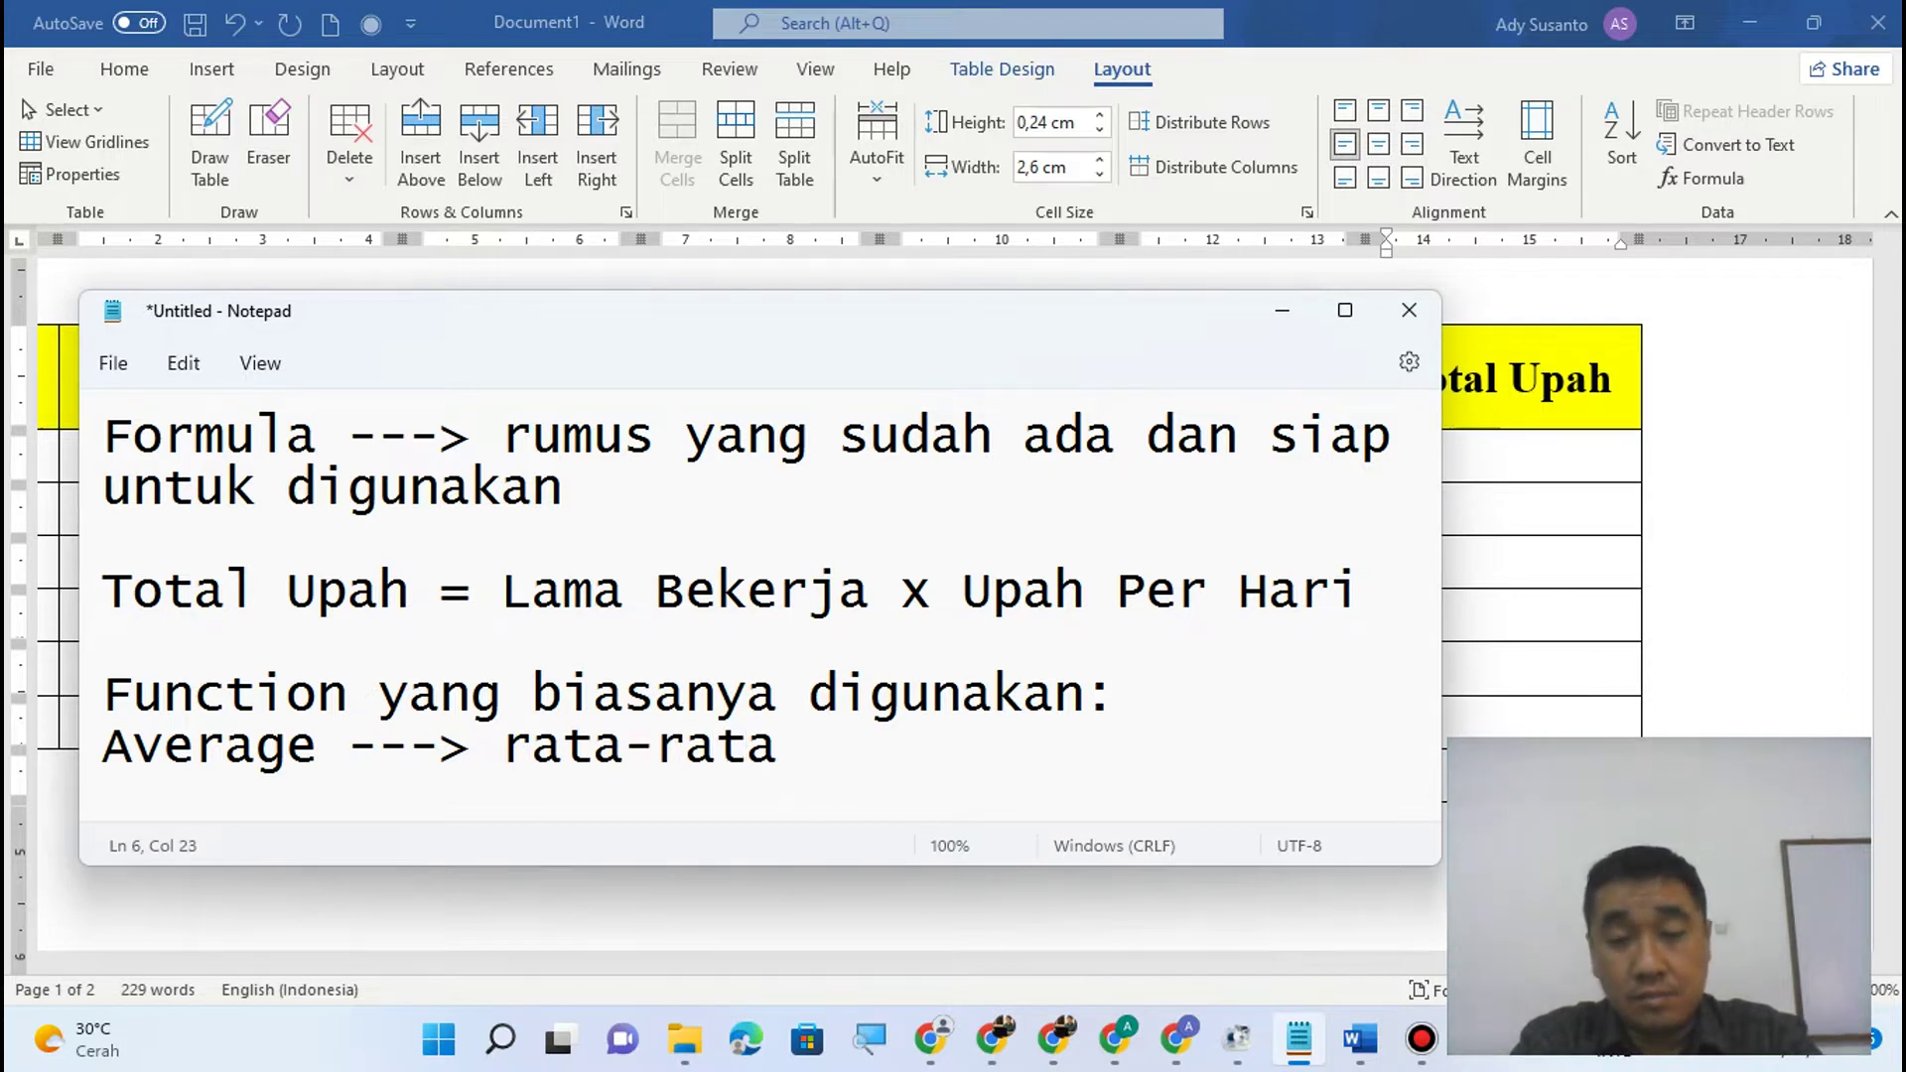
Add the entry "Min ---> nilai terendah atau terkecil" on a new line below the Average entry.
key("Return")
type("Mi")
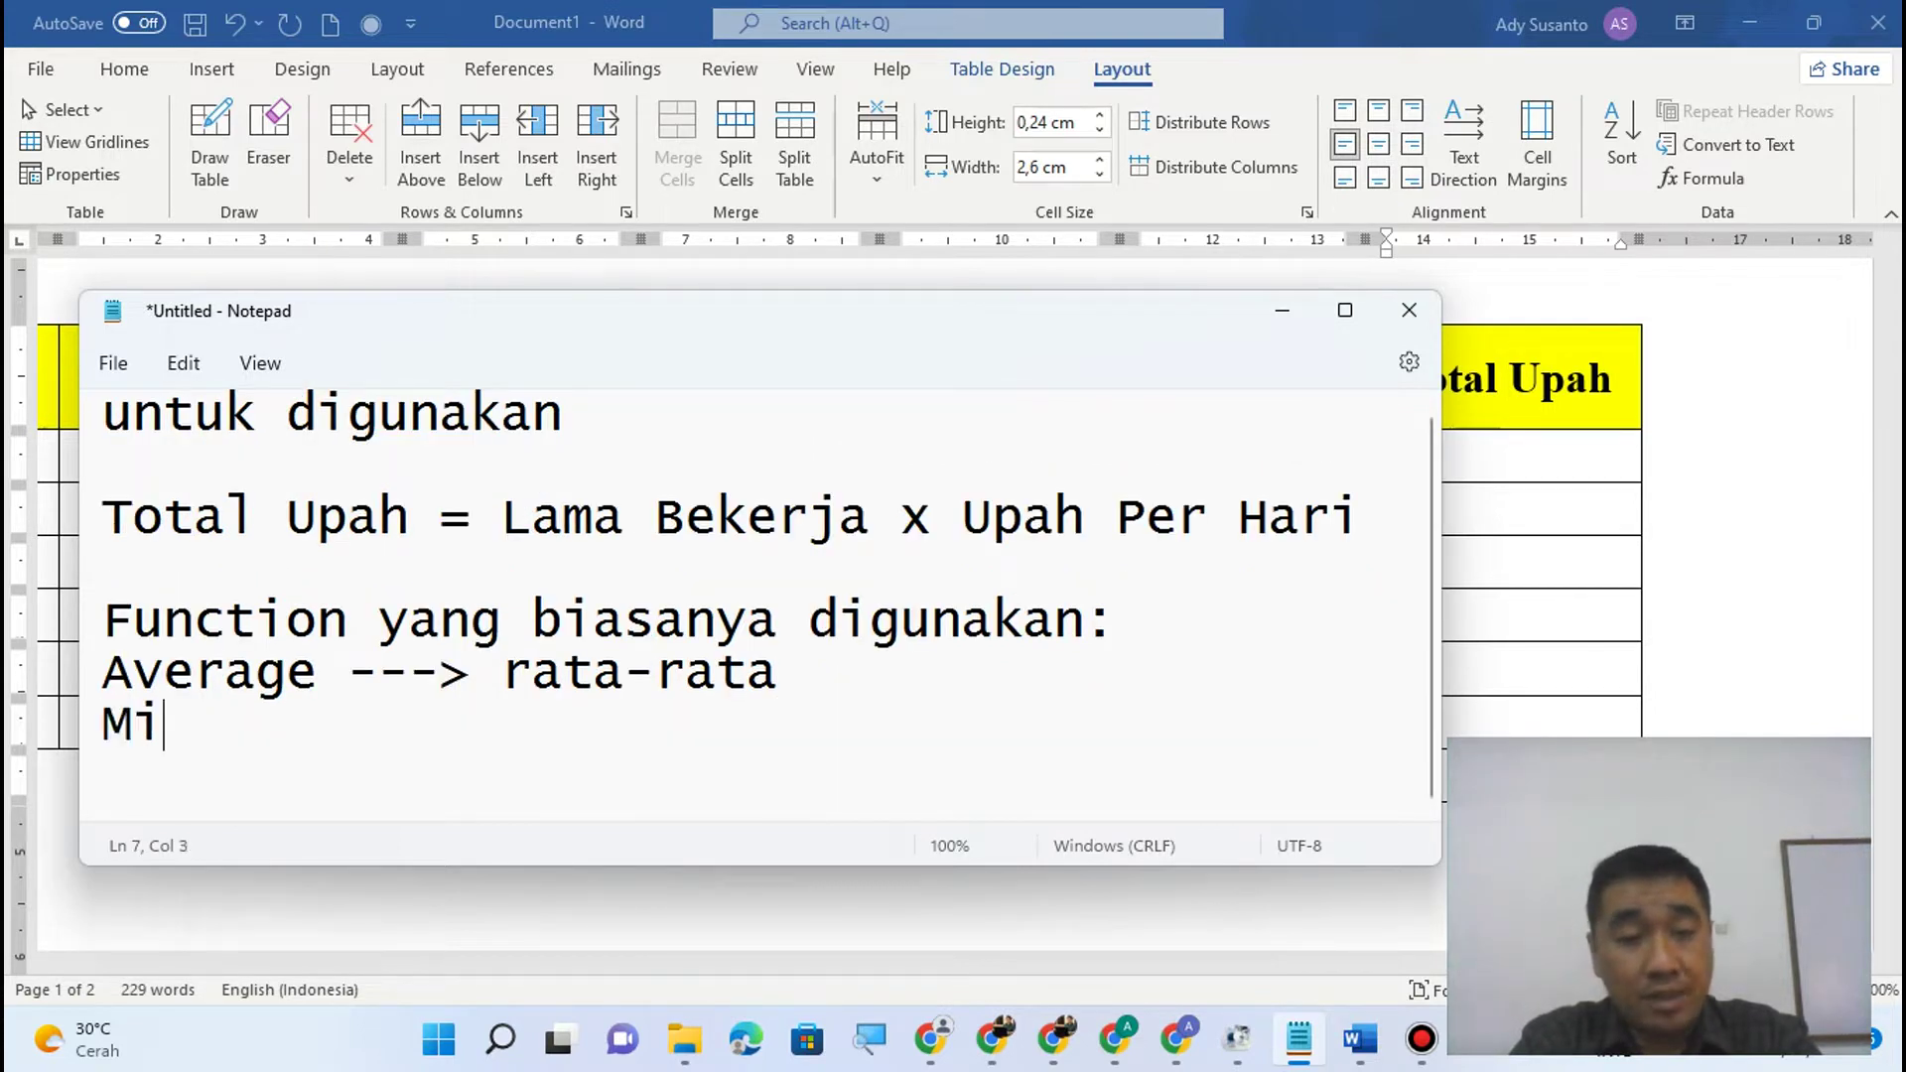
type("n ---> ")
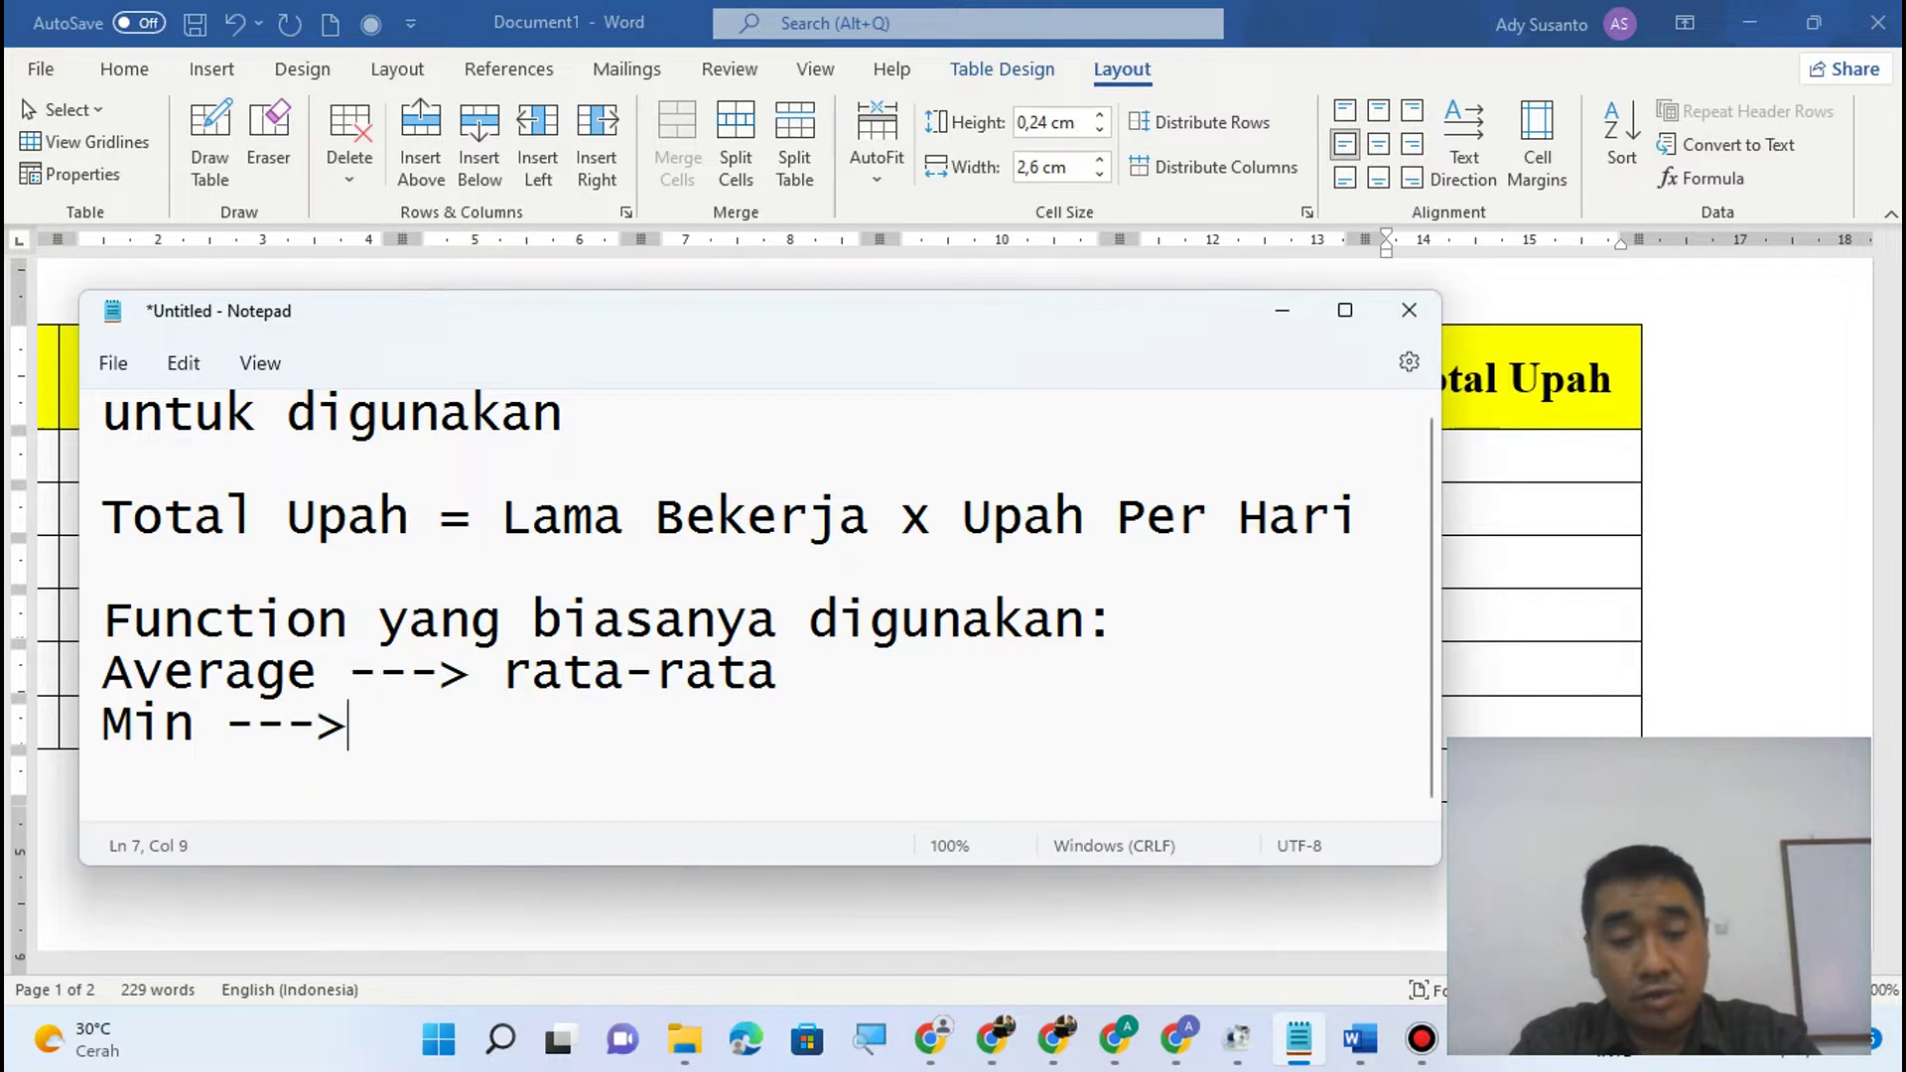
type("nilai ")
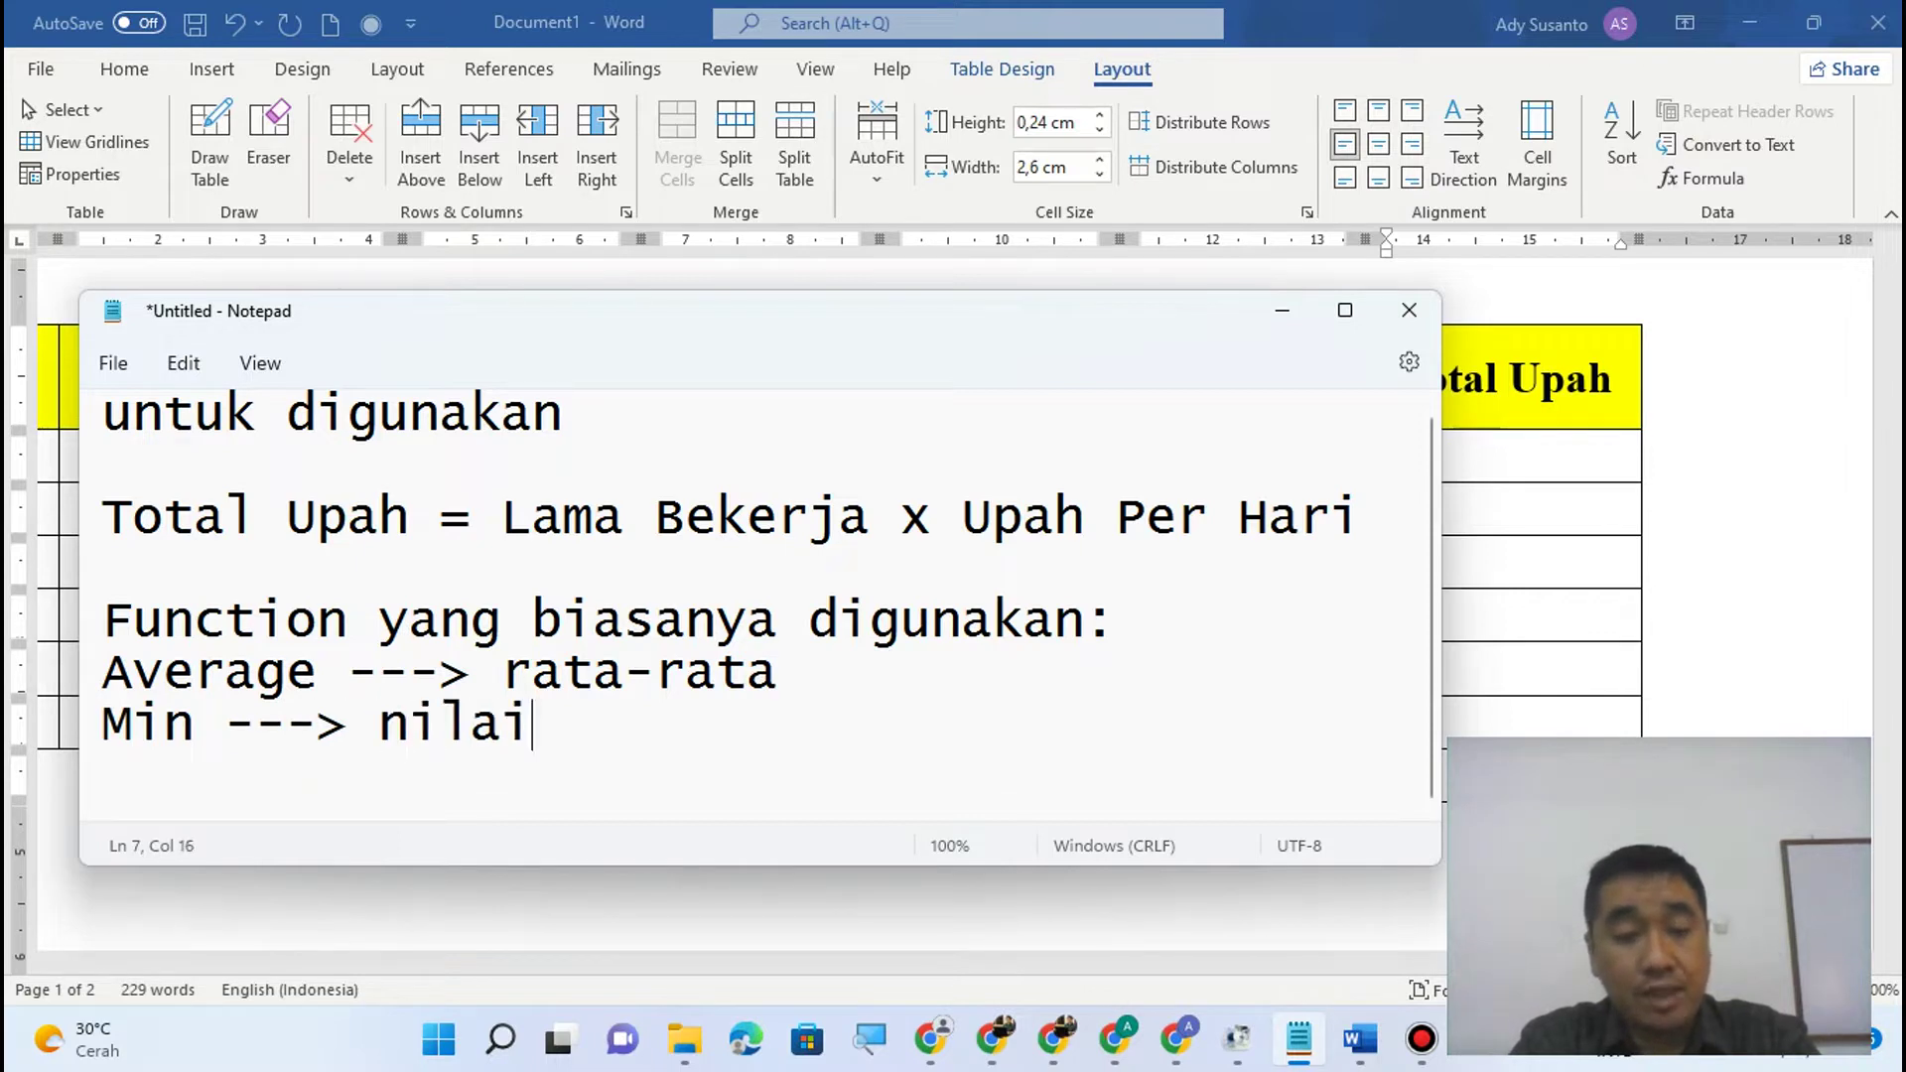
type("terenda")
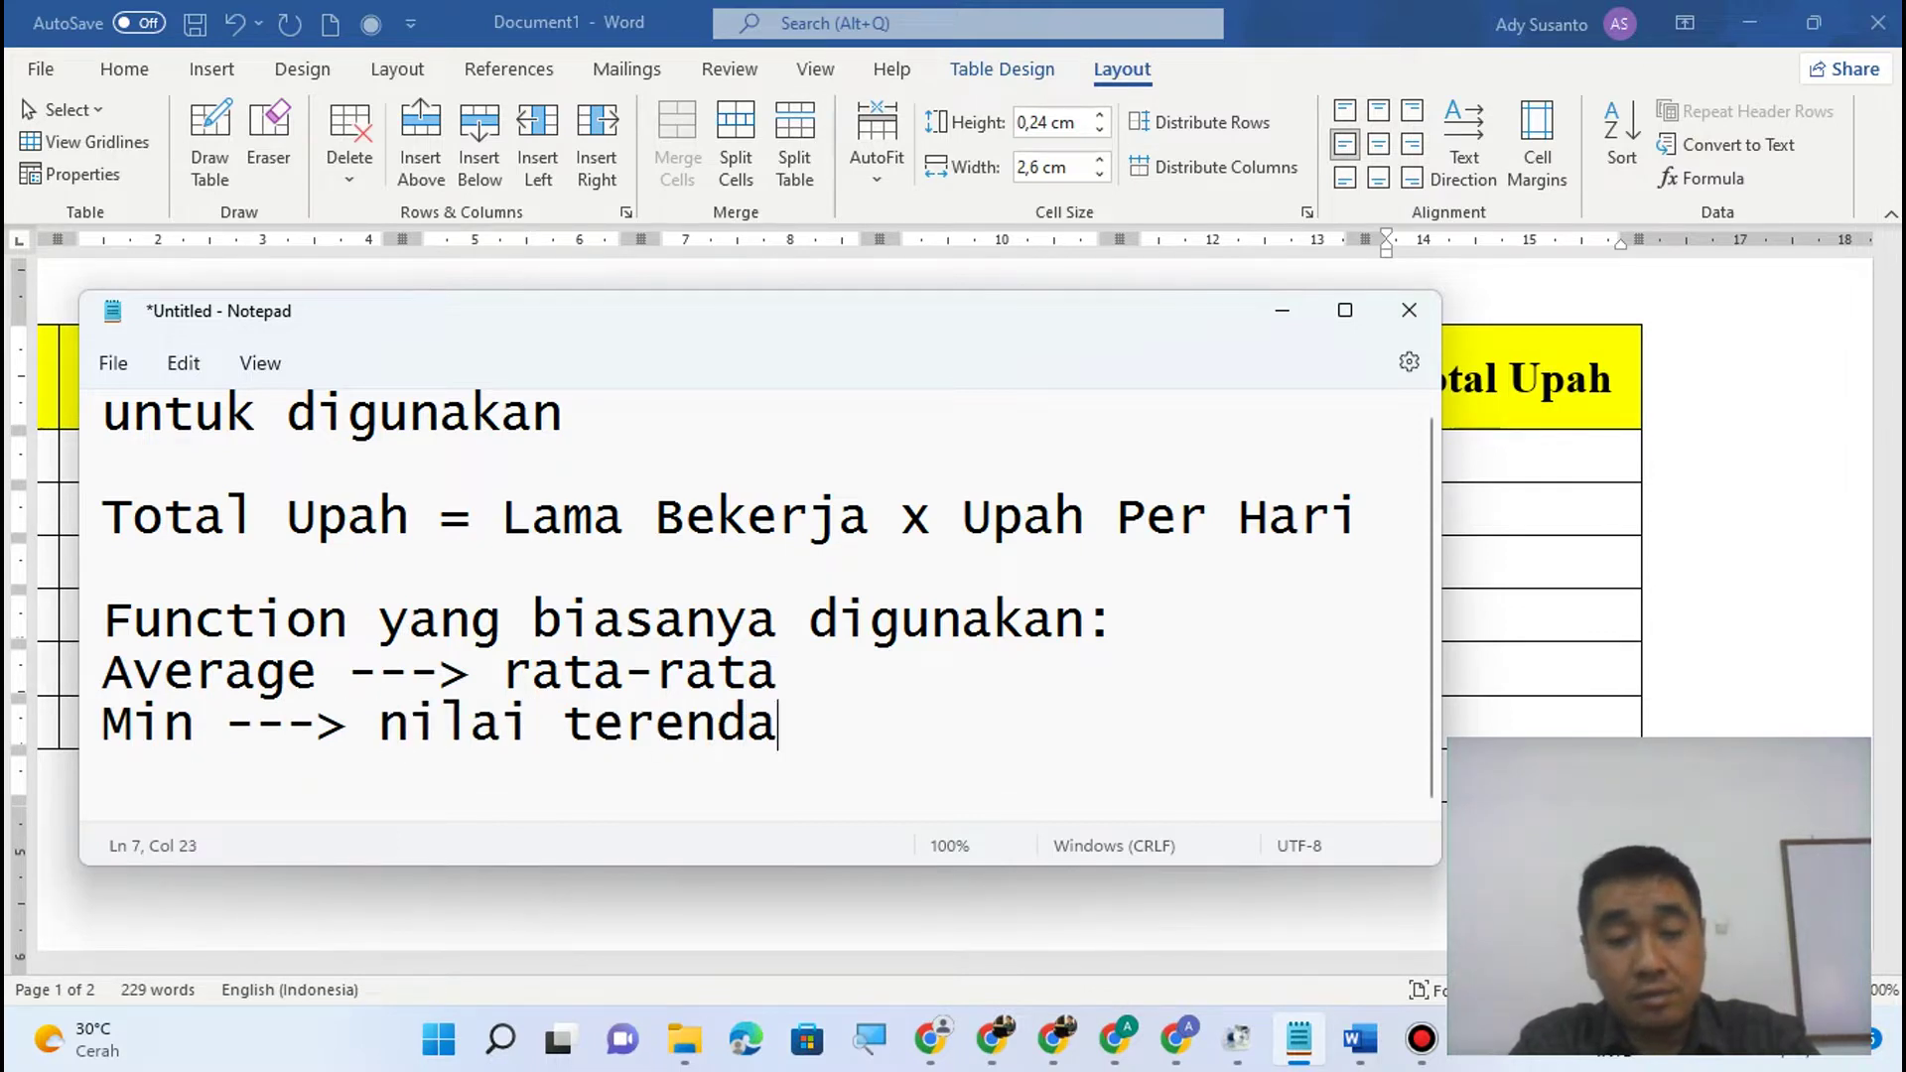
type("h atau ")
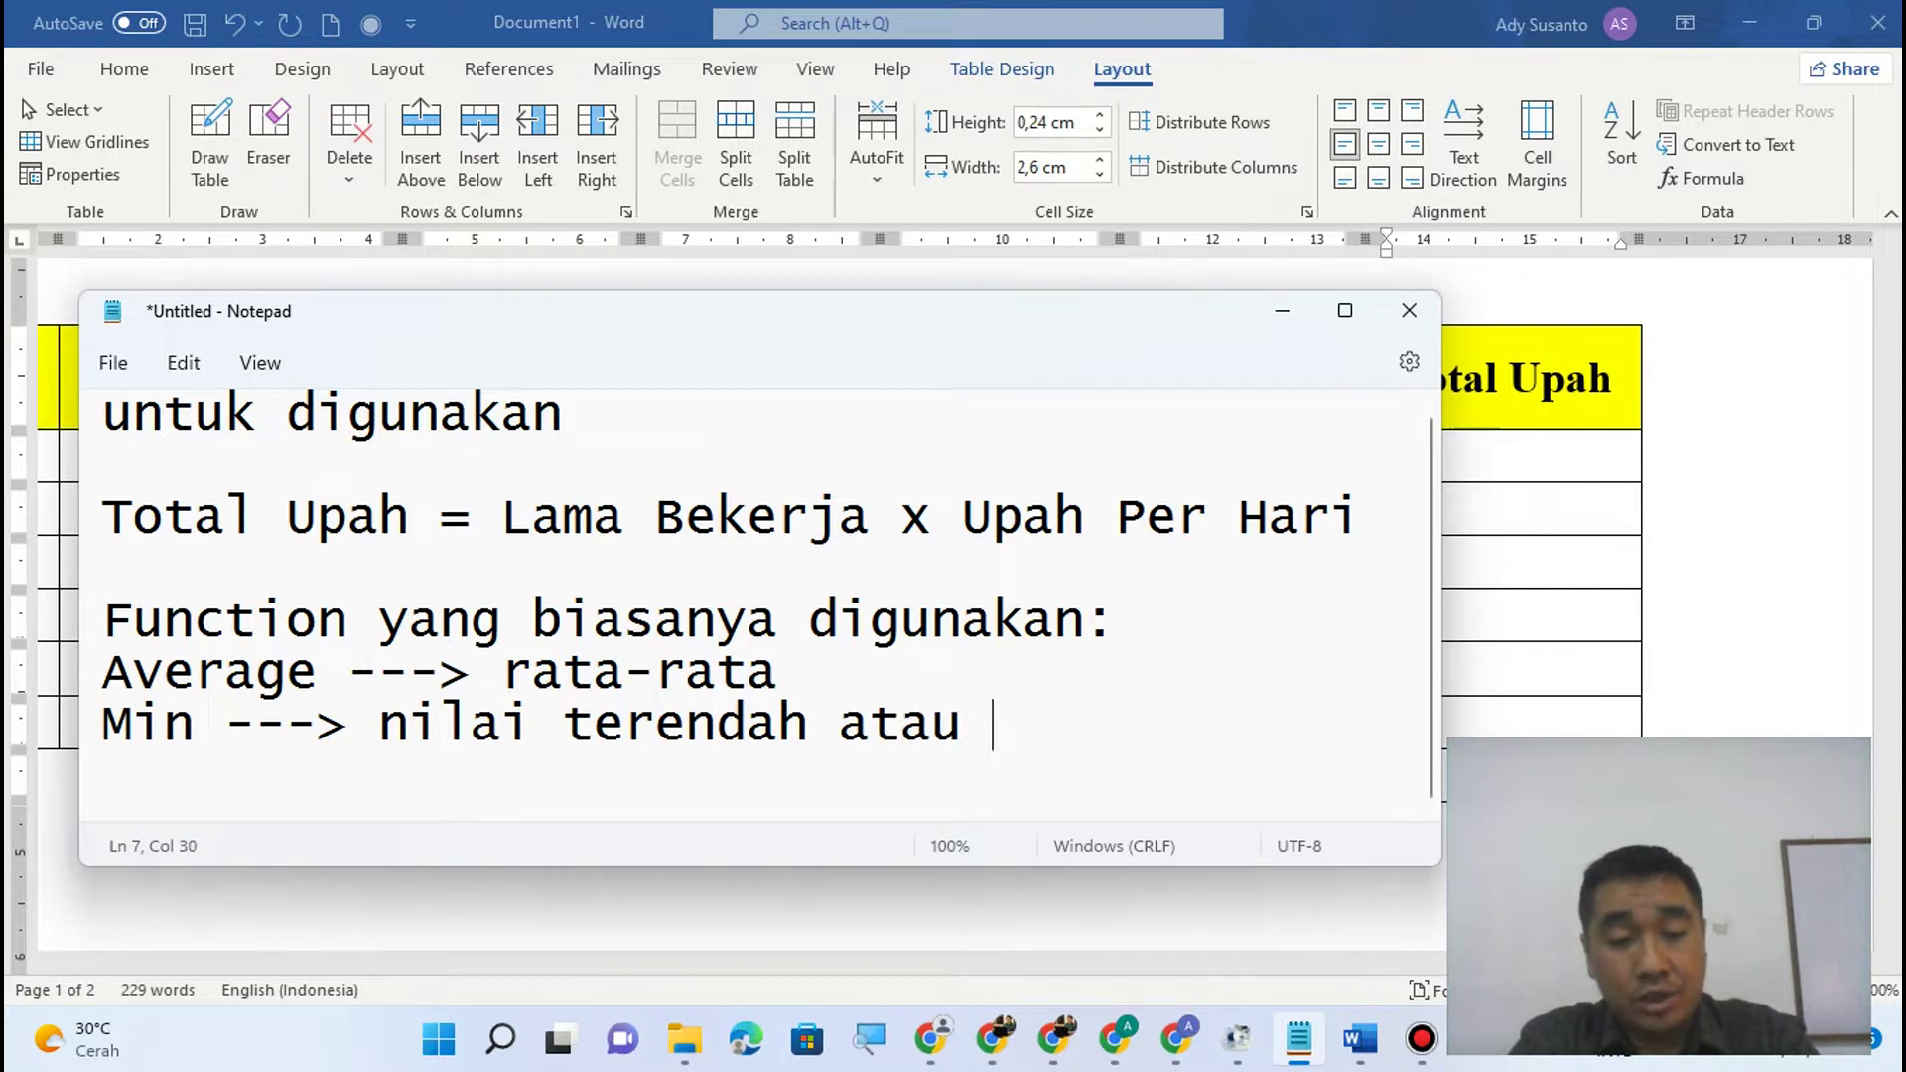
type("terke")
type("cil ")
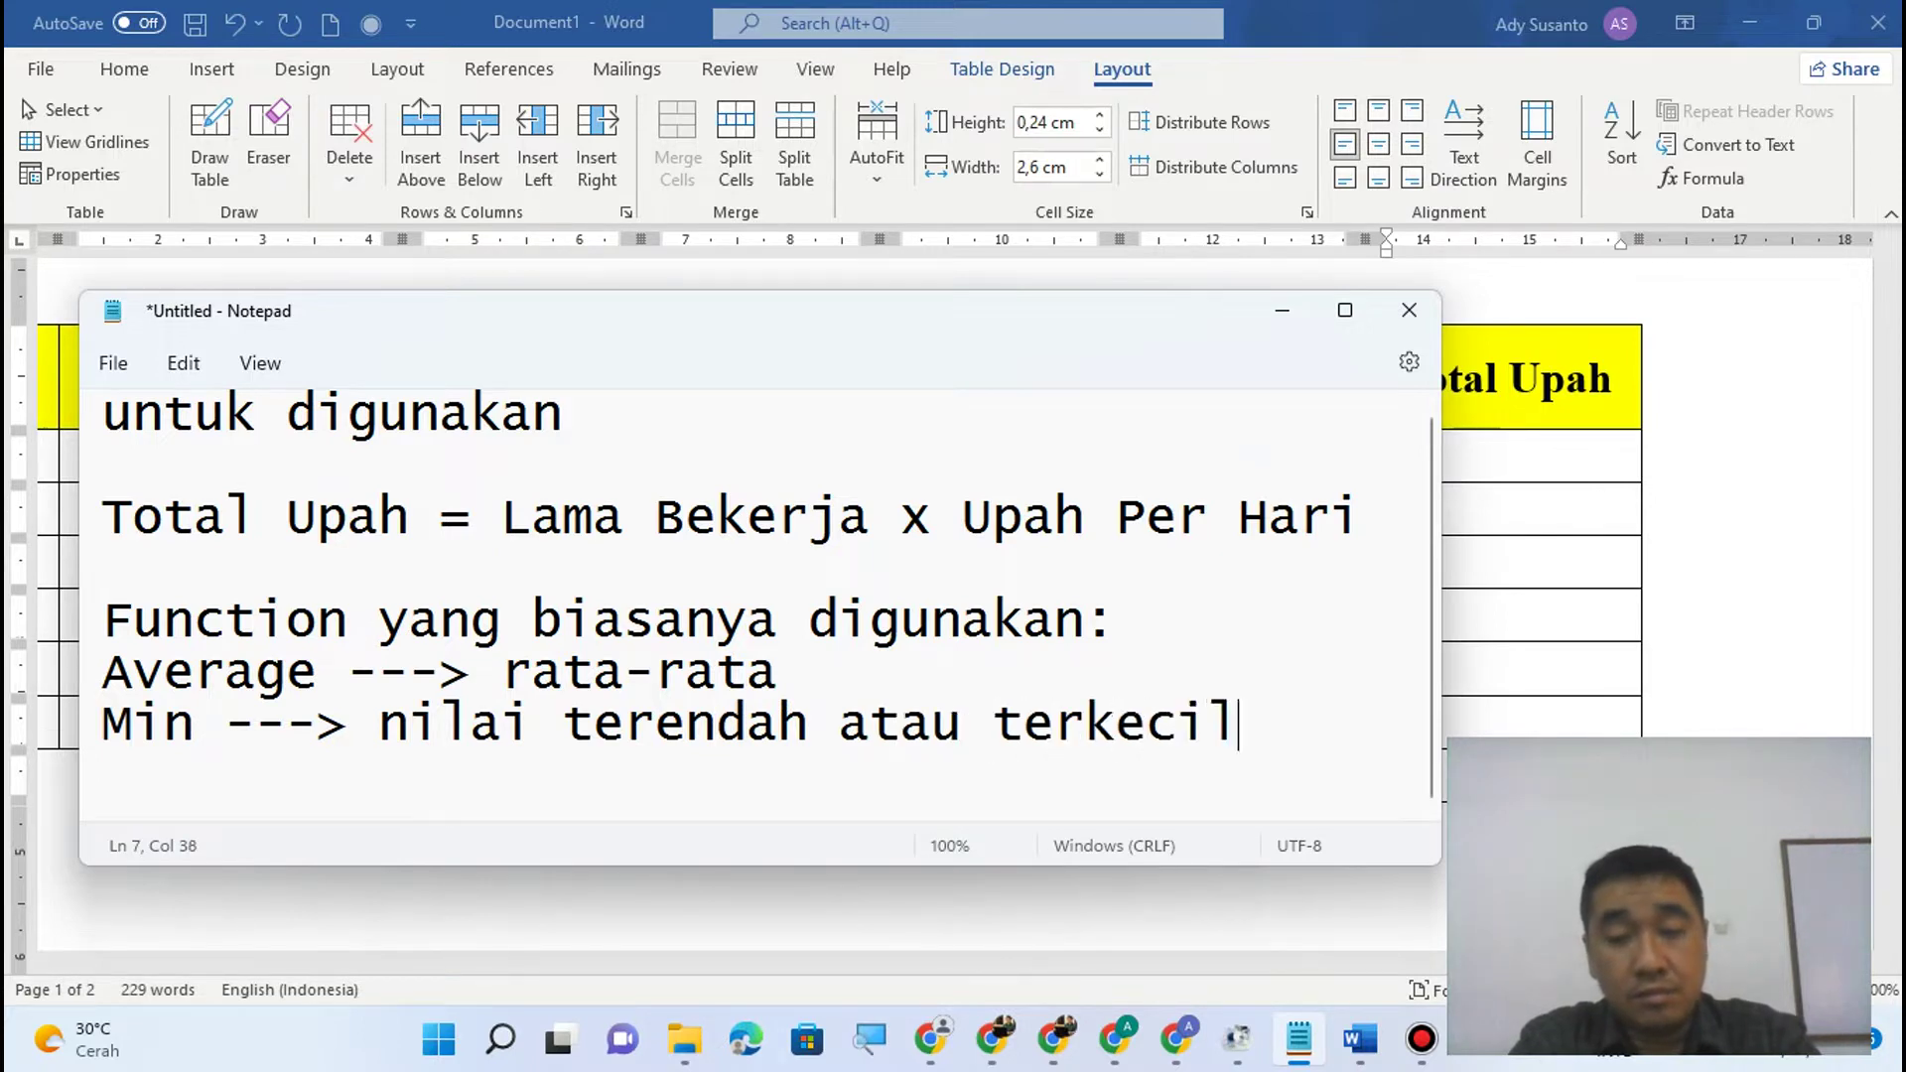
Add the entry "Max ---> nilai terbesar atau tertinggi" below the Min entry.
type("Max")
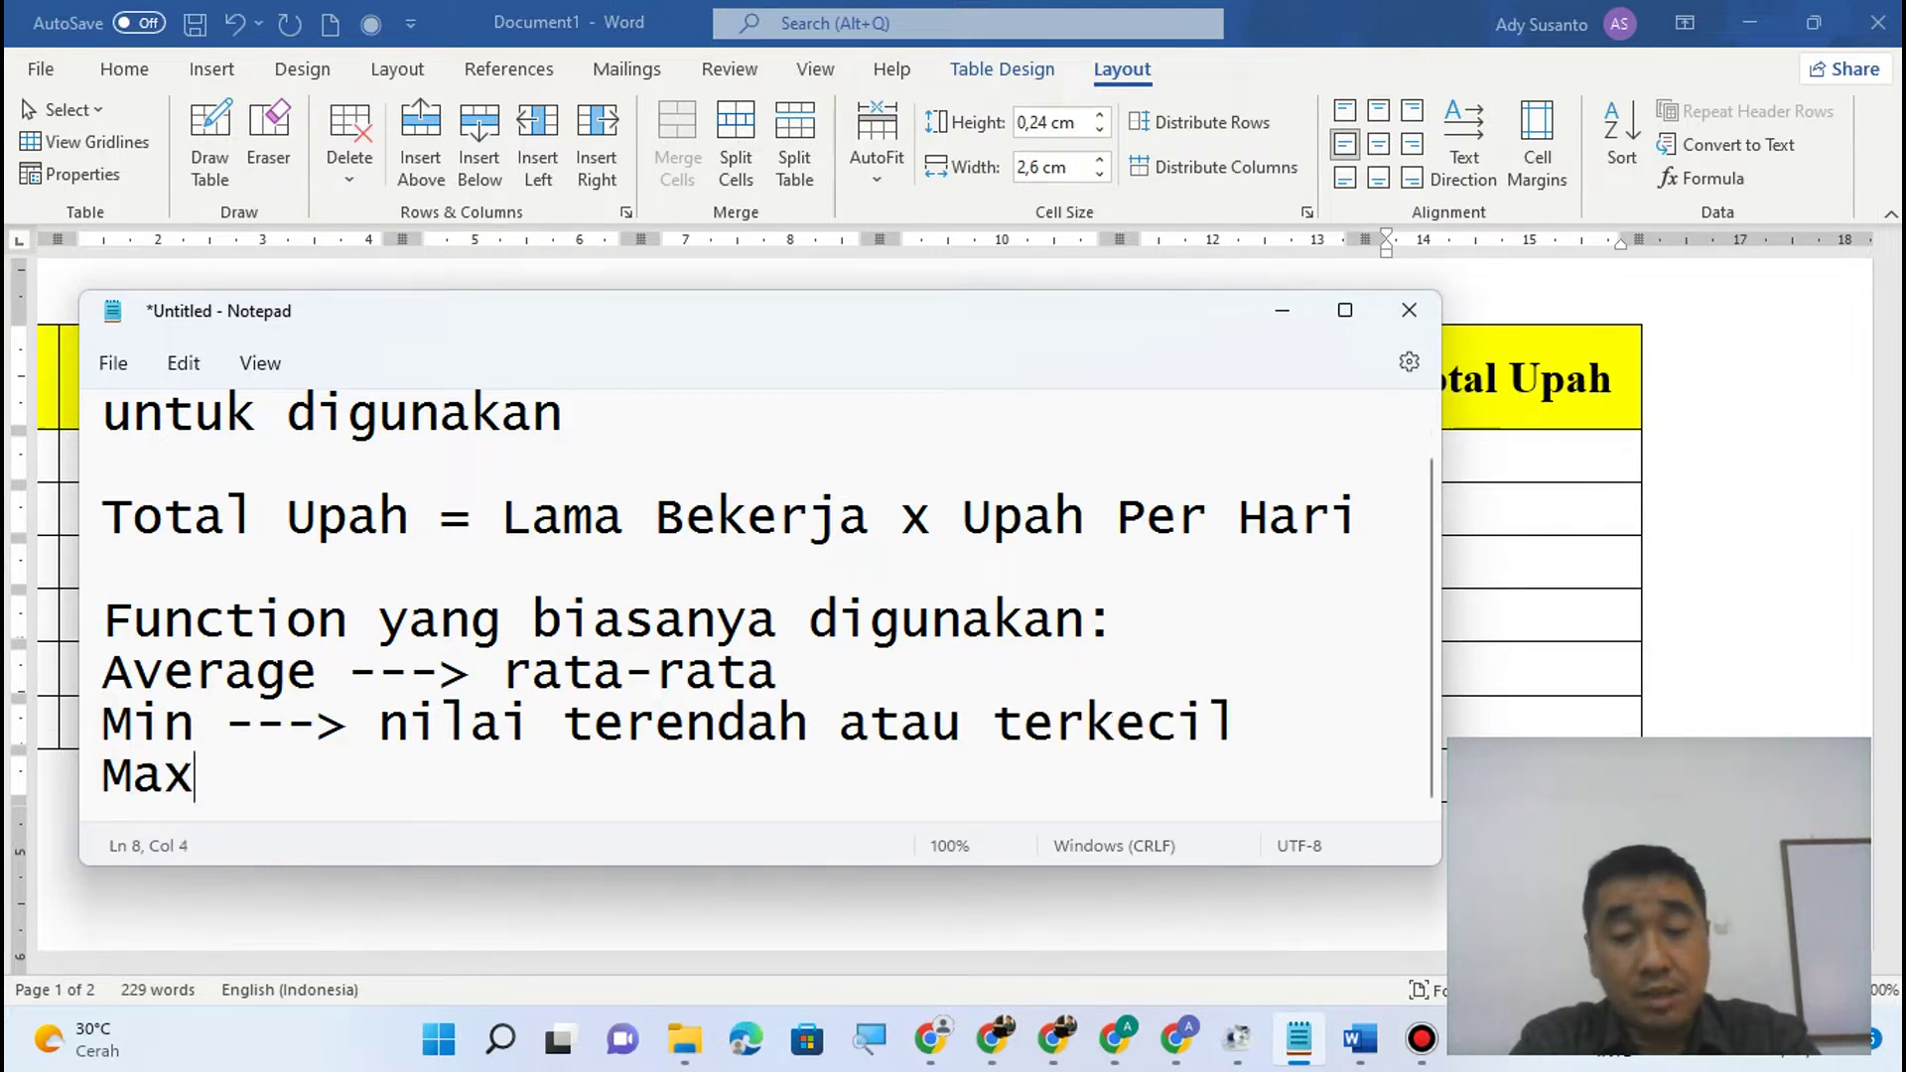
type(" ---> nilai ")
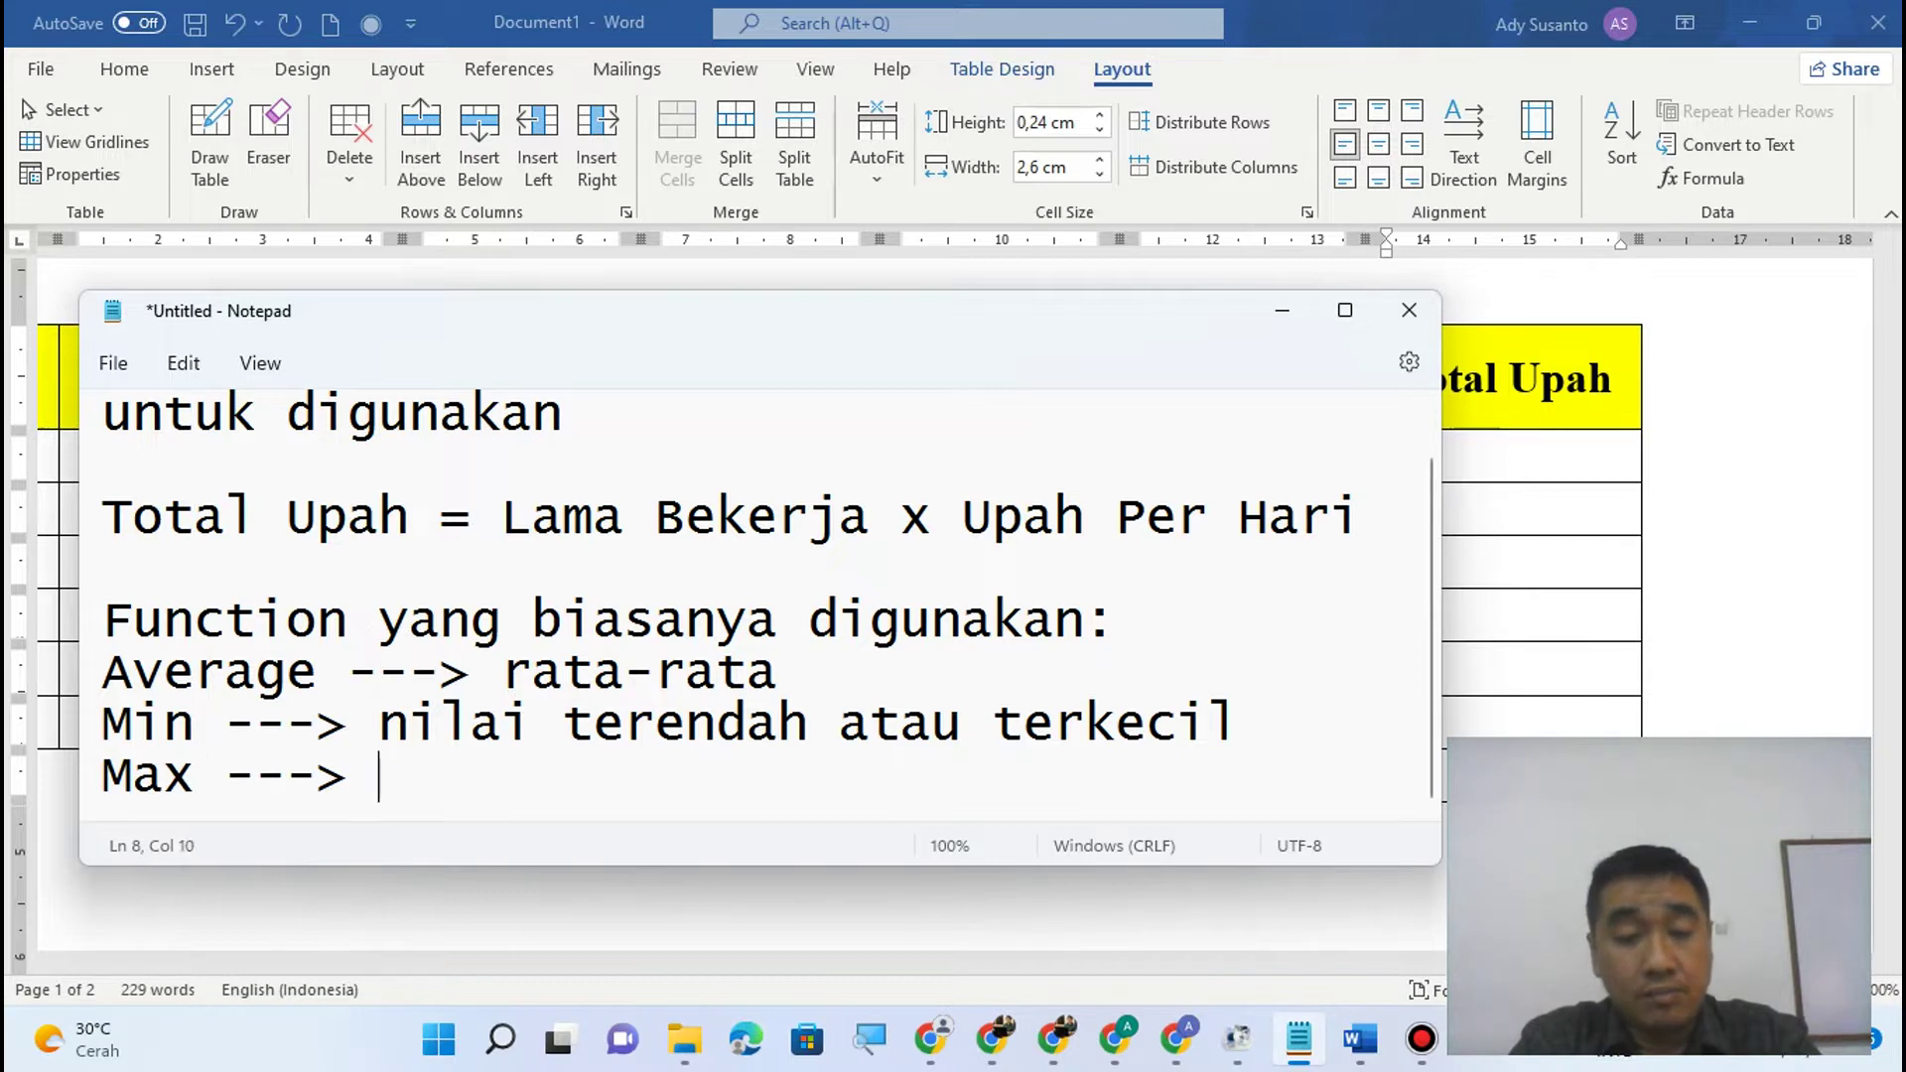
type("te")
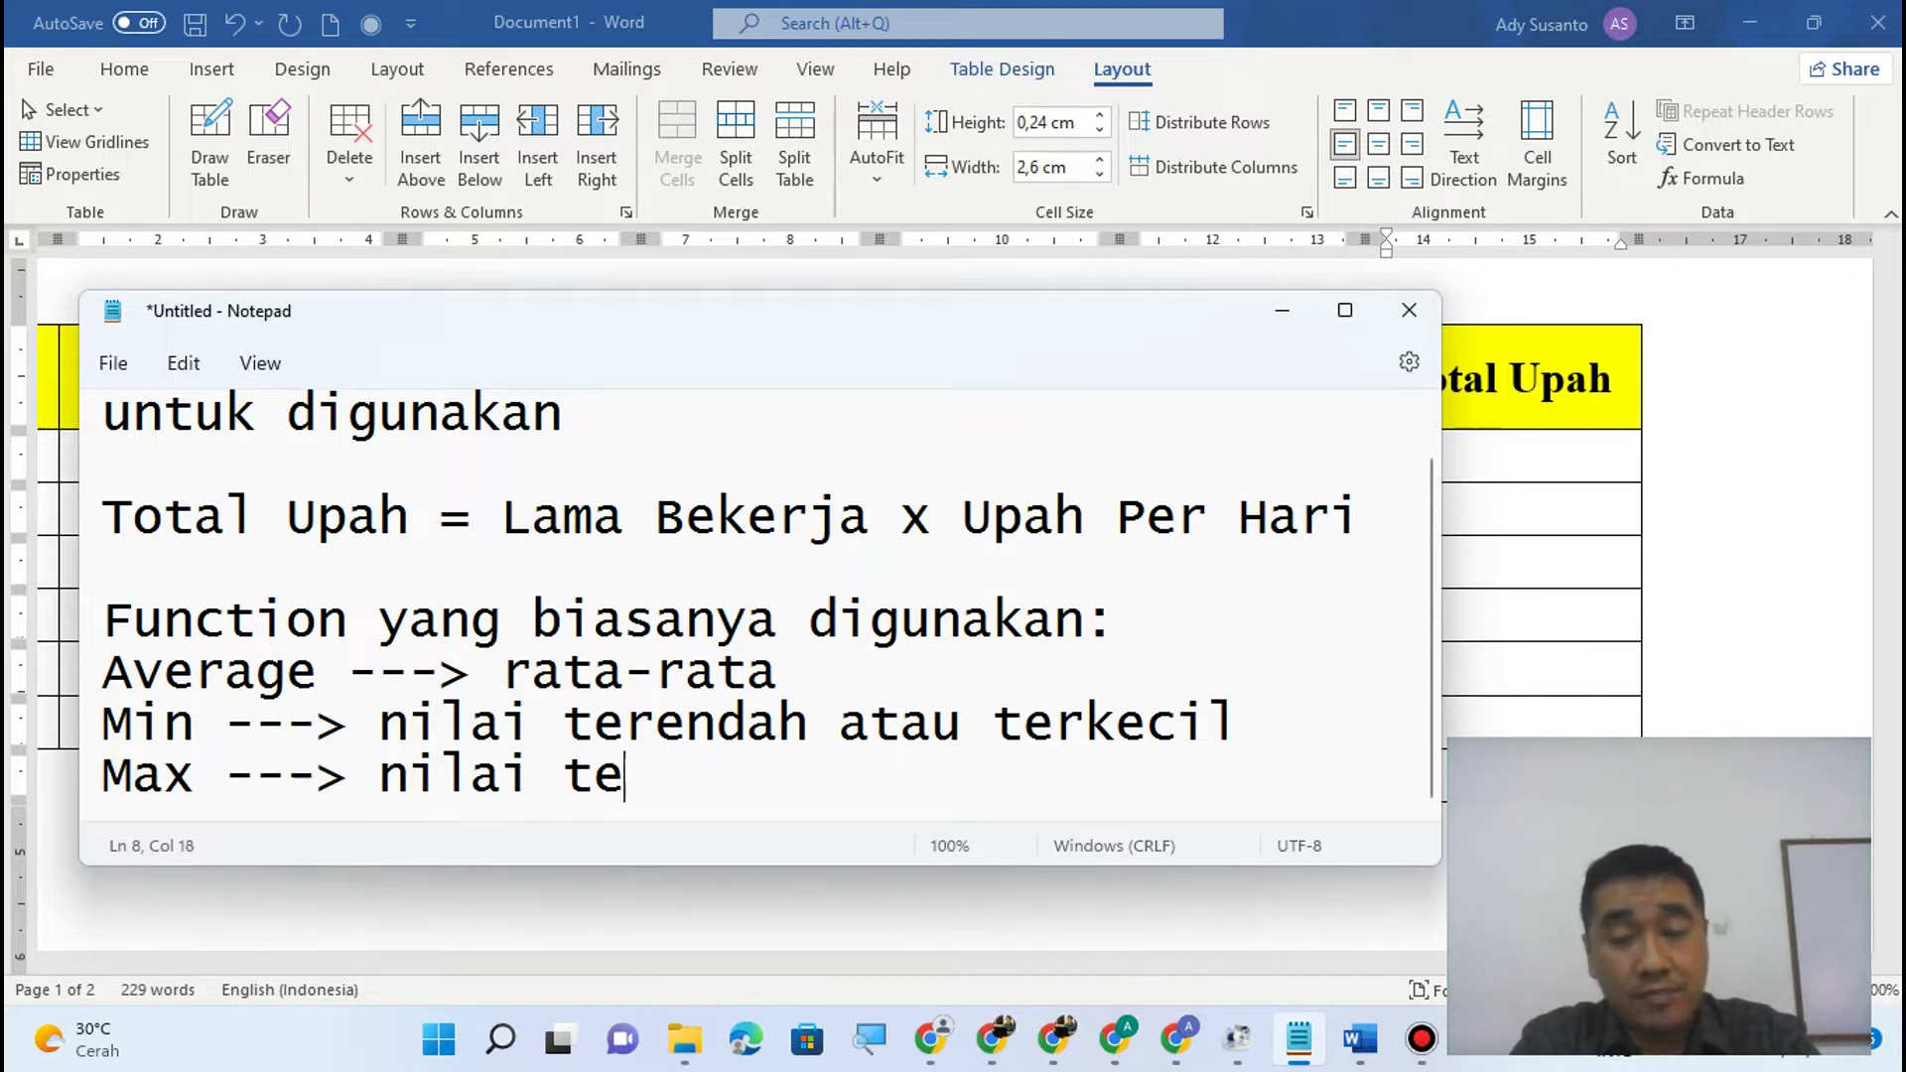
type("rbesar at")
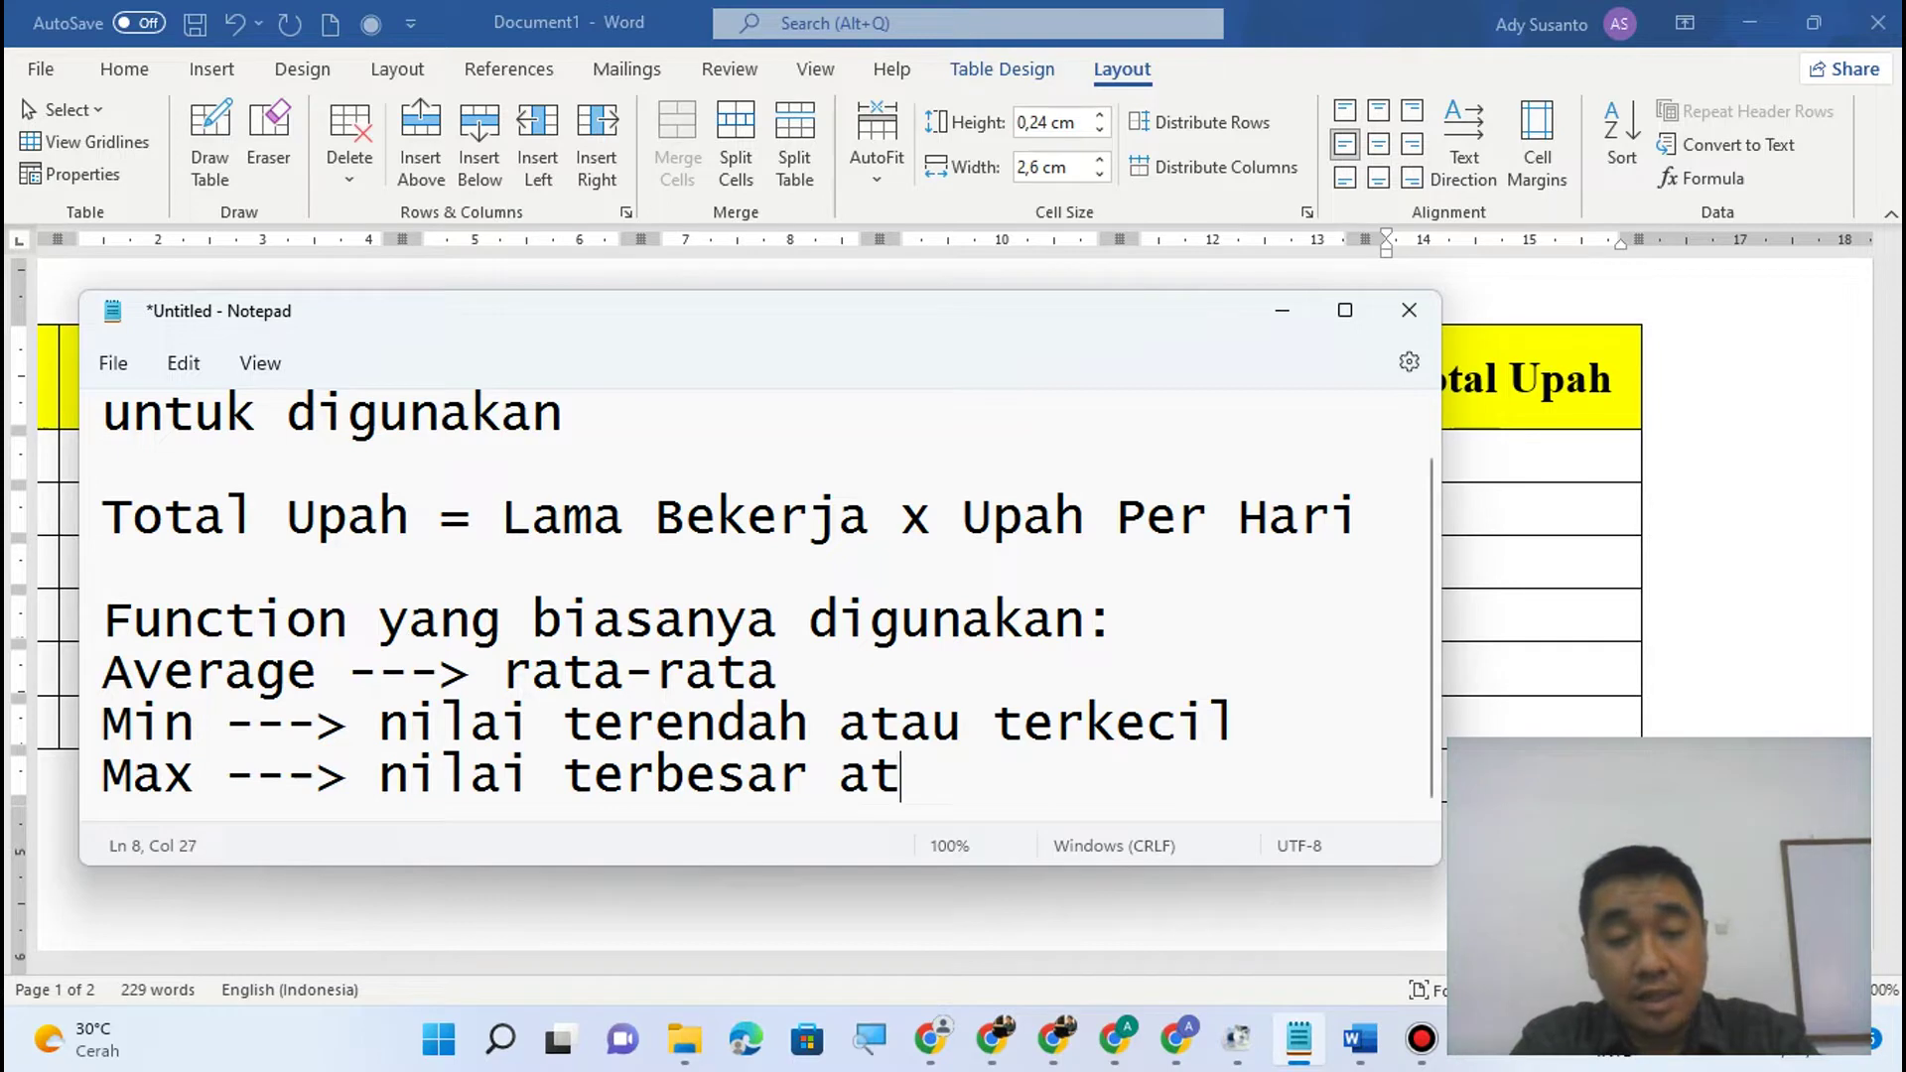
type("au tertinggi")
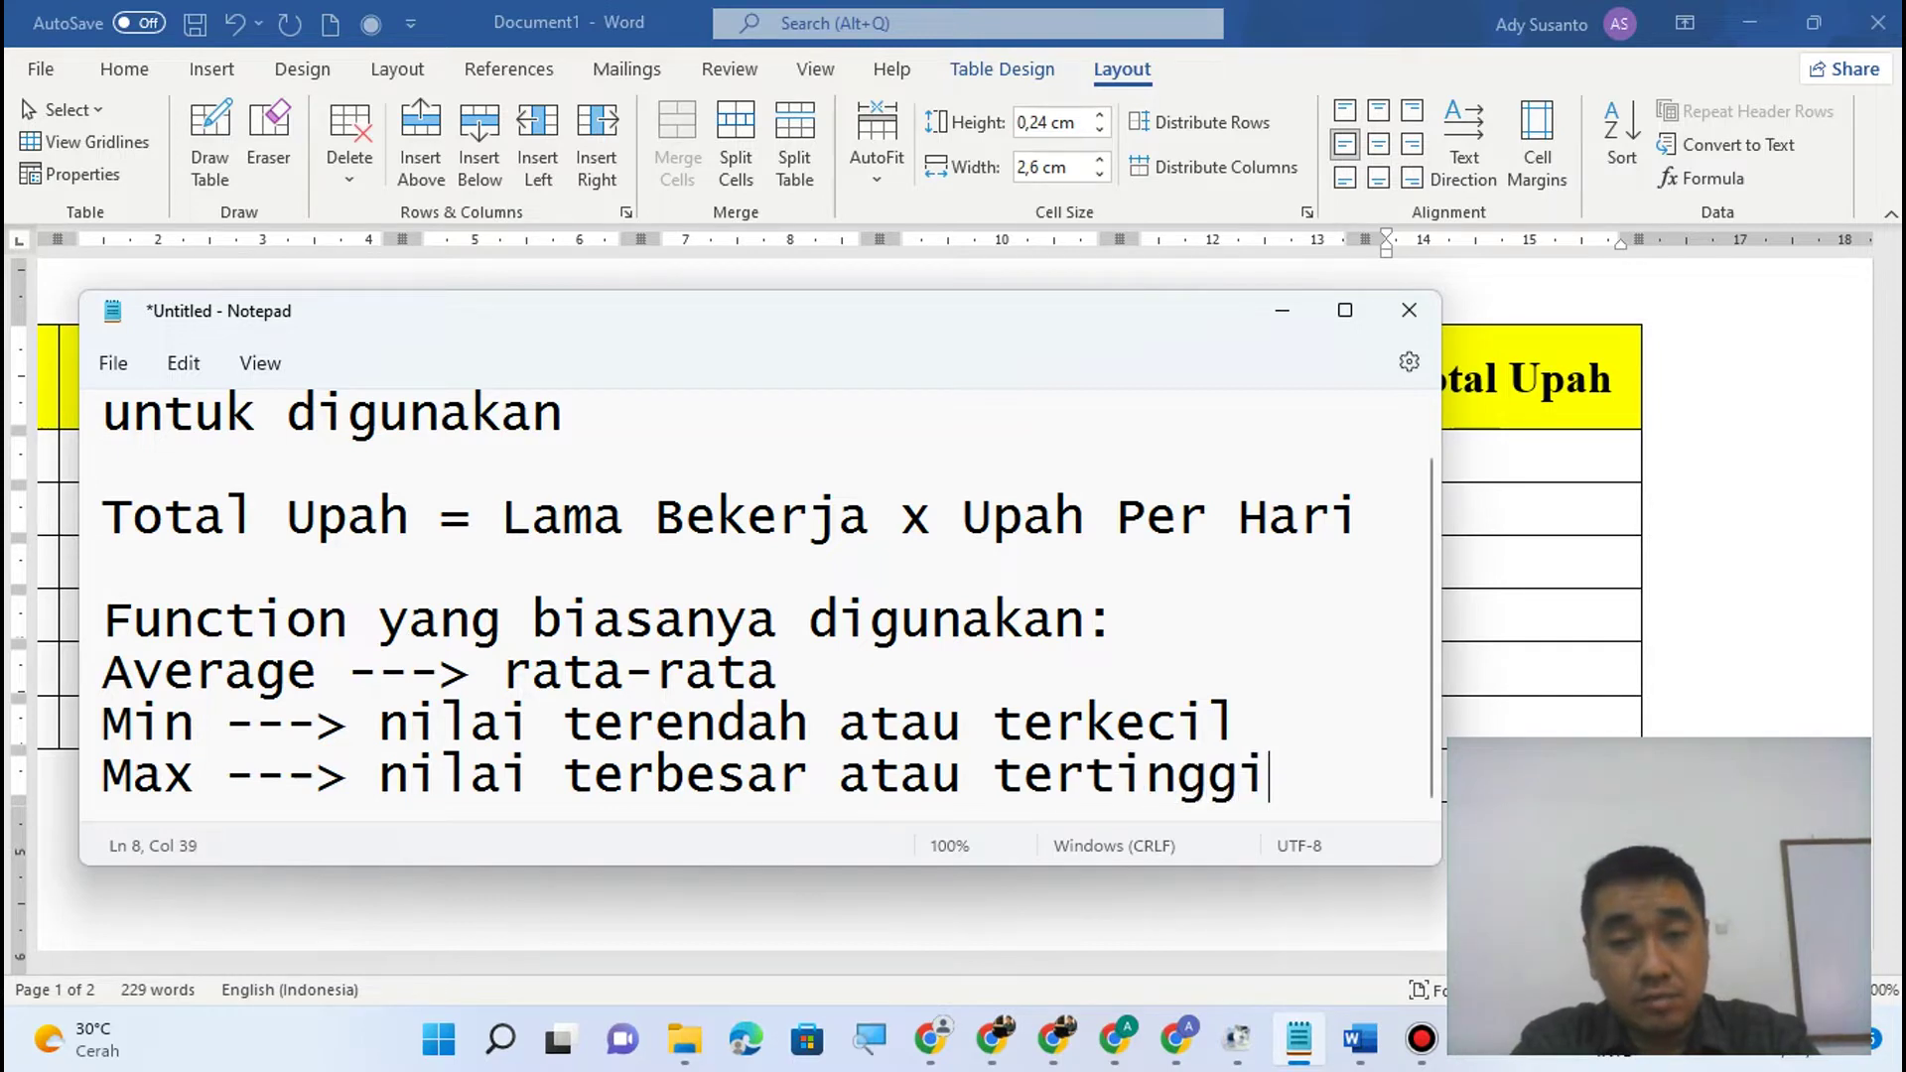
Add the entry "Round ---> pembulatan" on a new line below the Max entry.
key("Return")
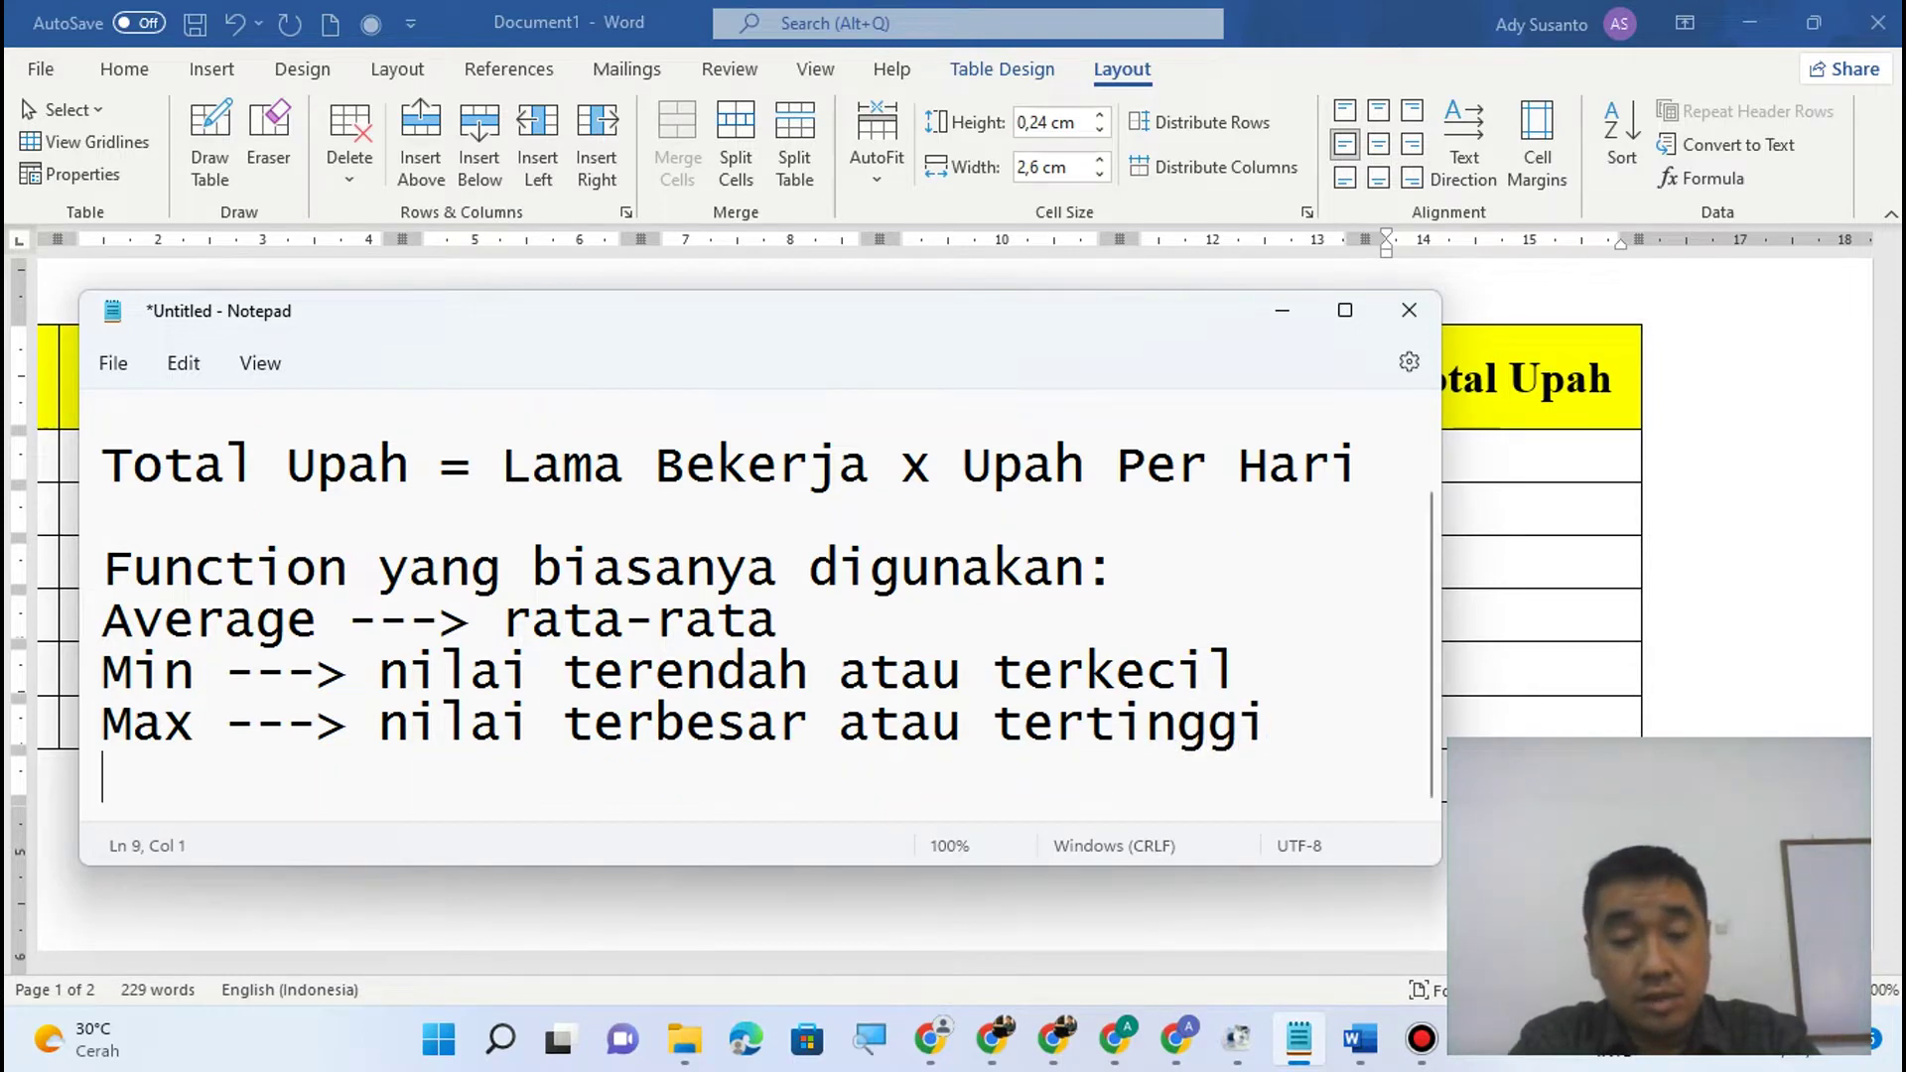
type("Round --->")
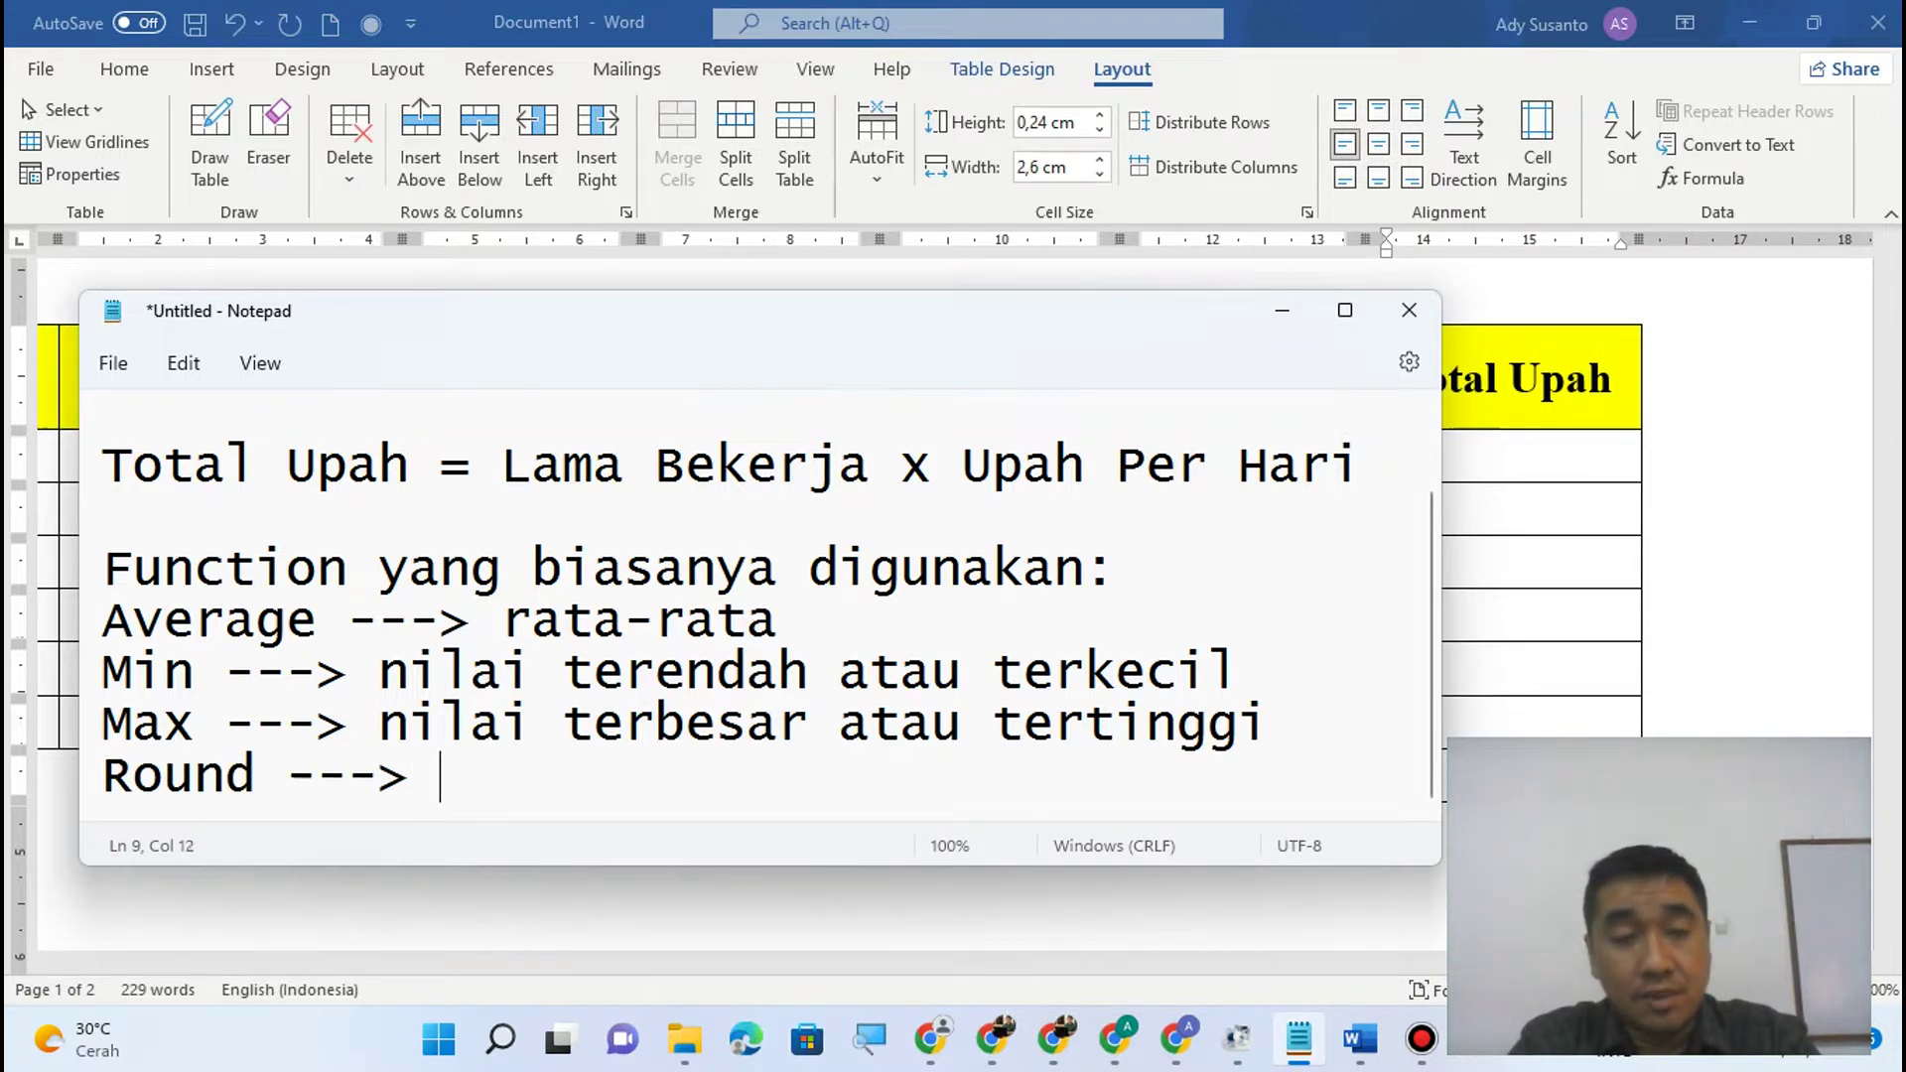
type(" pe")
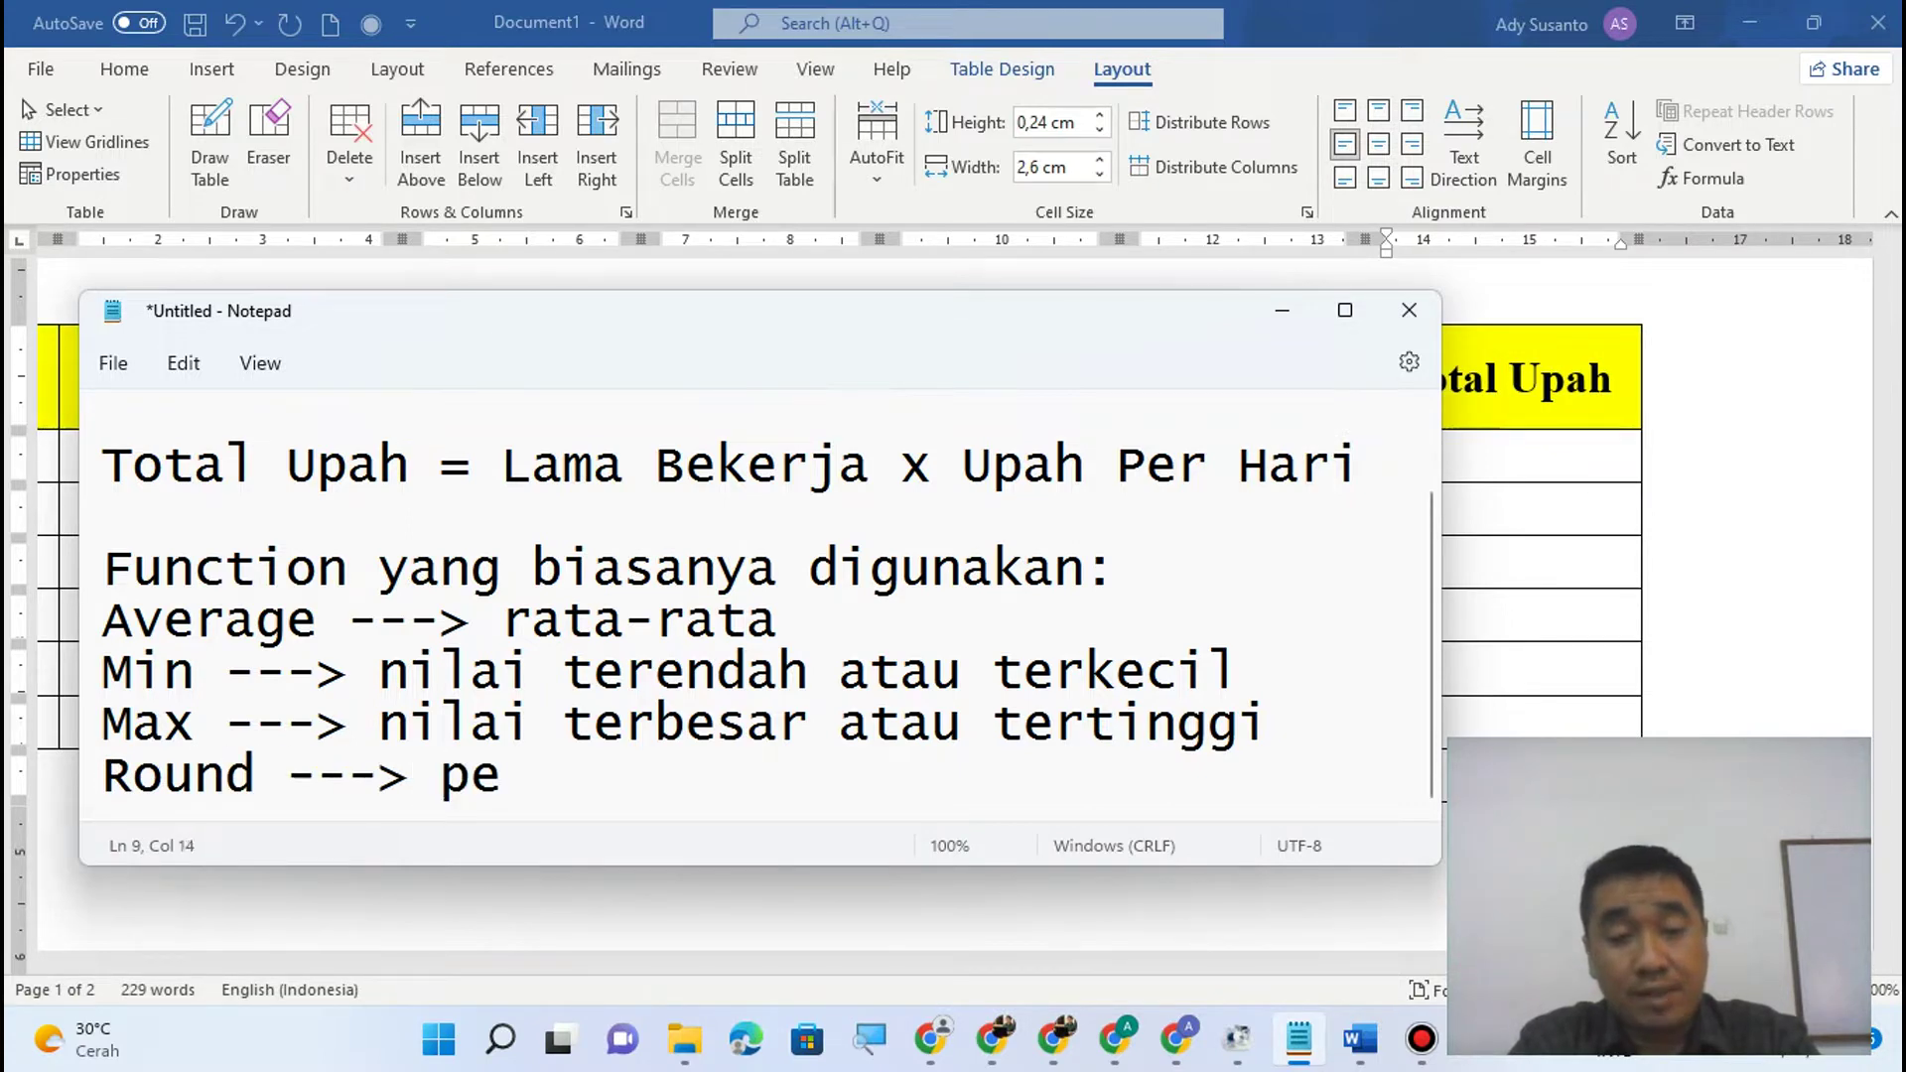
type("mbulatan")
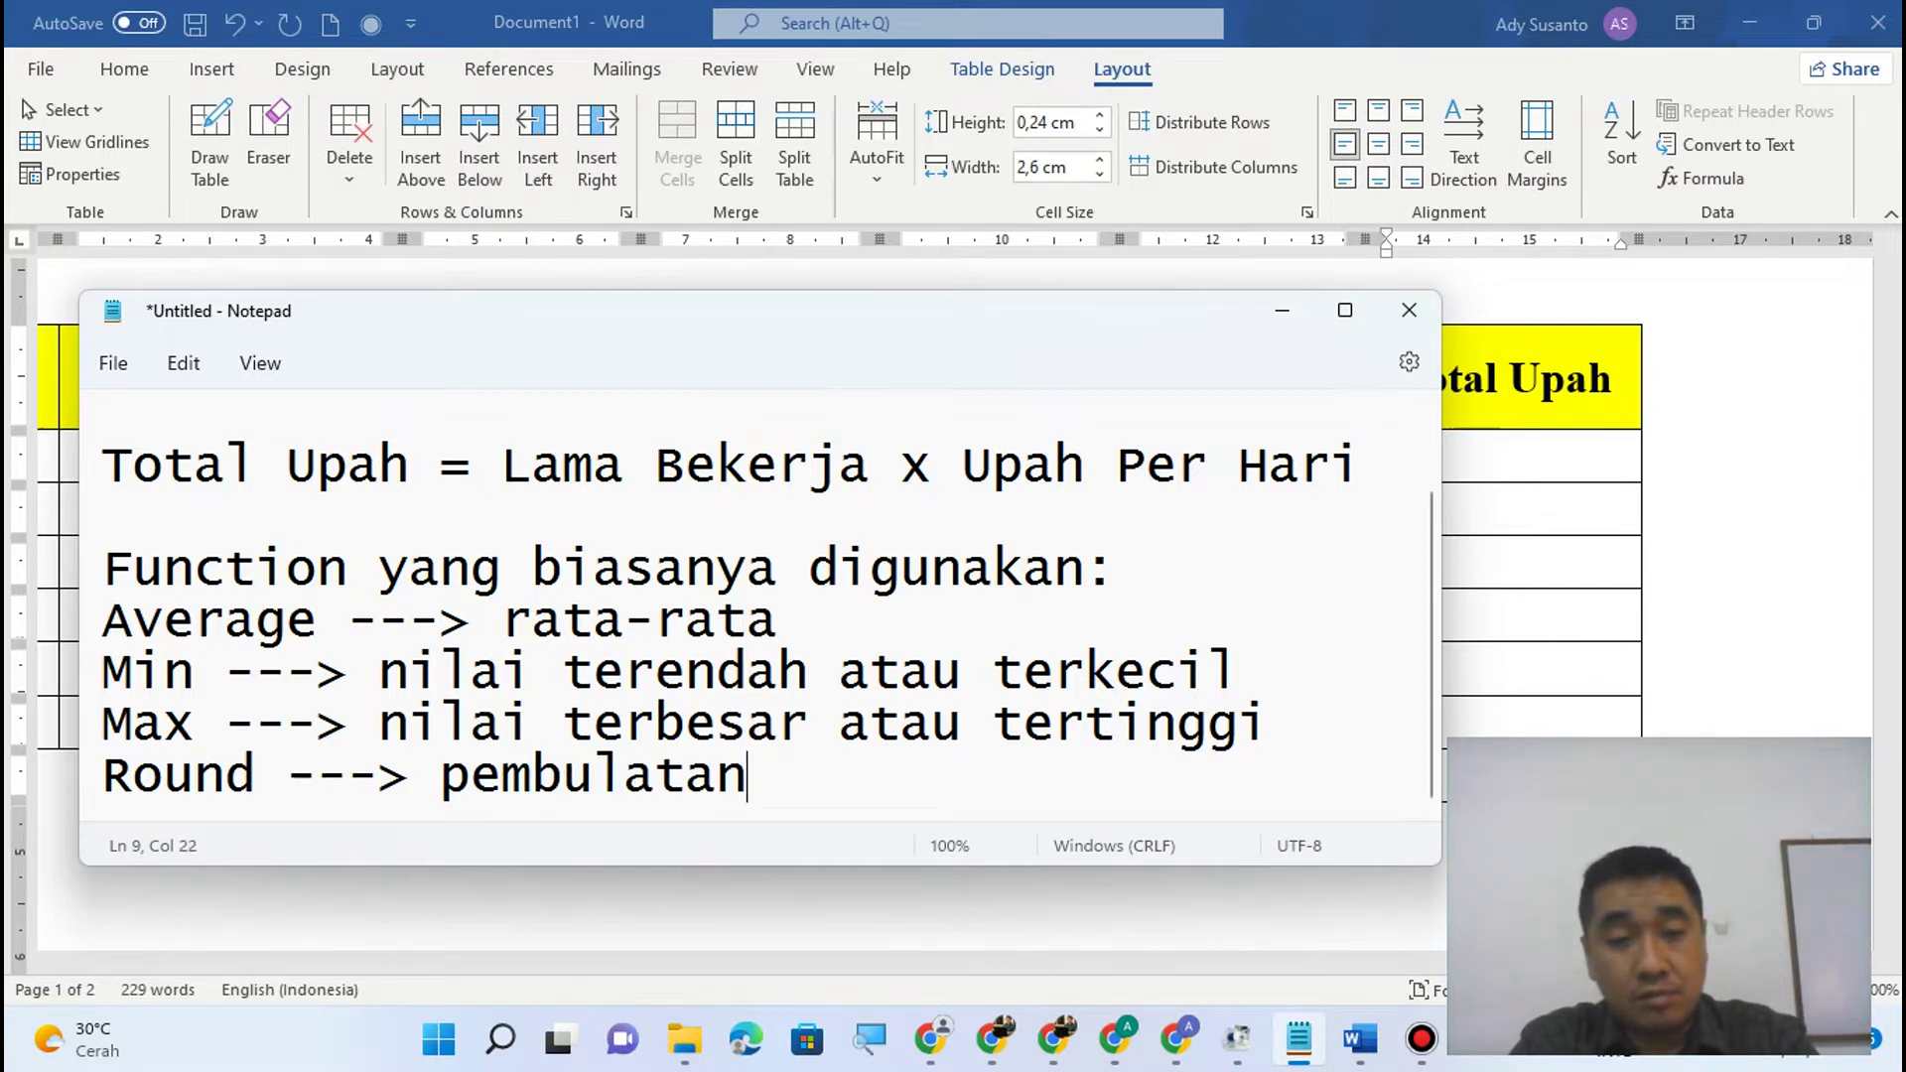
Add the entry "Sum ---> penjumlahan" below the Round entry.
key("Return")
type("S")
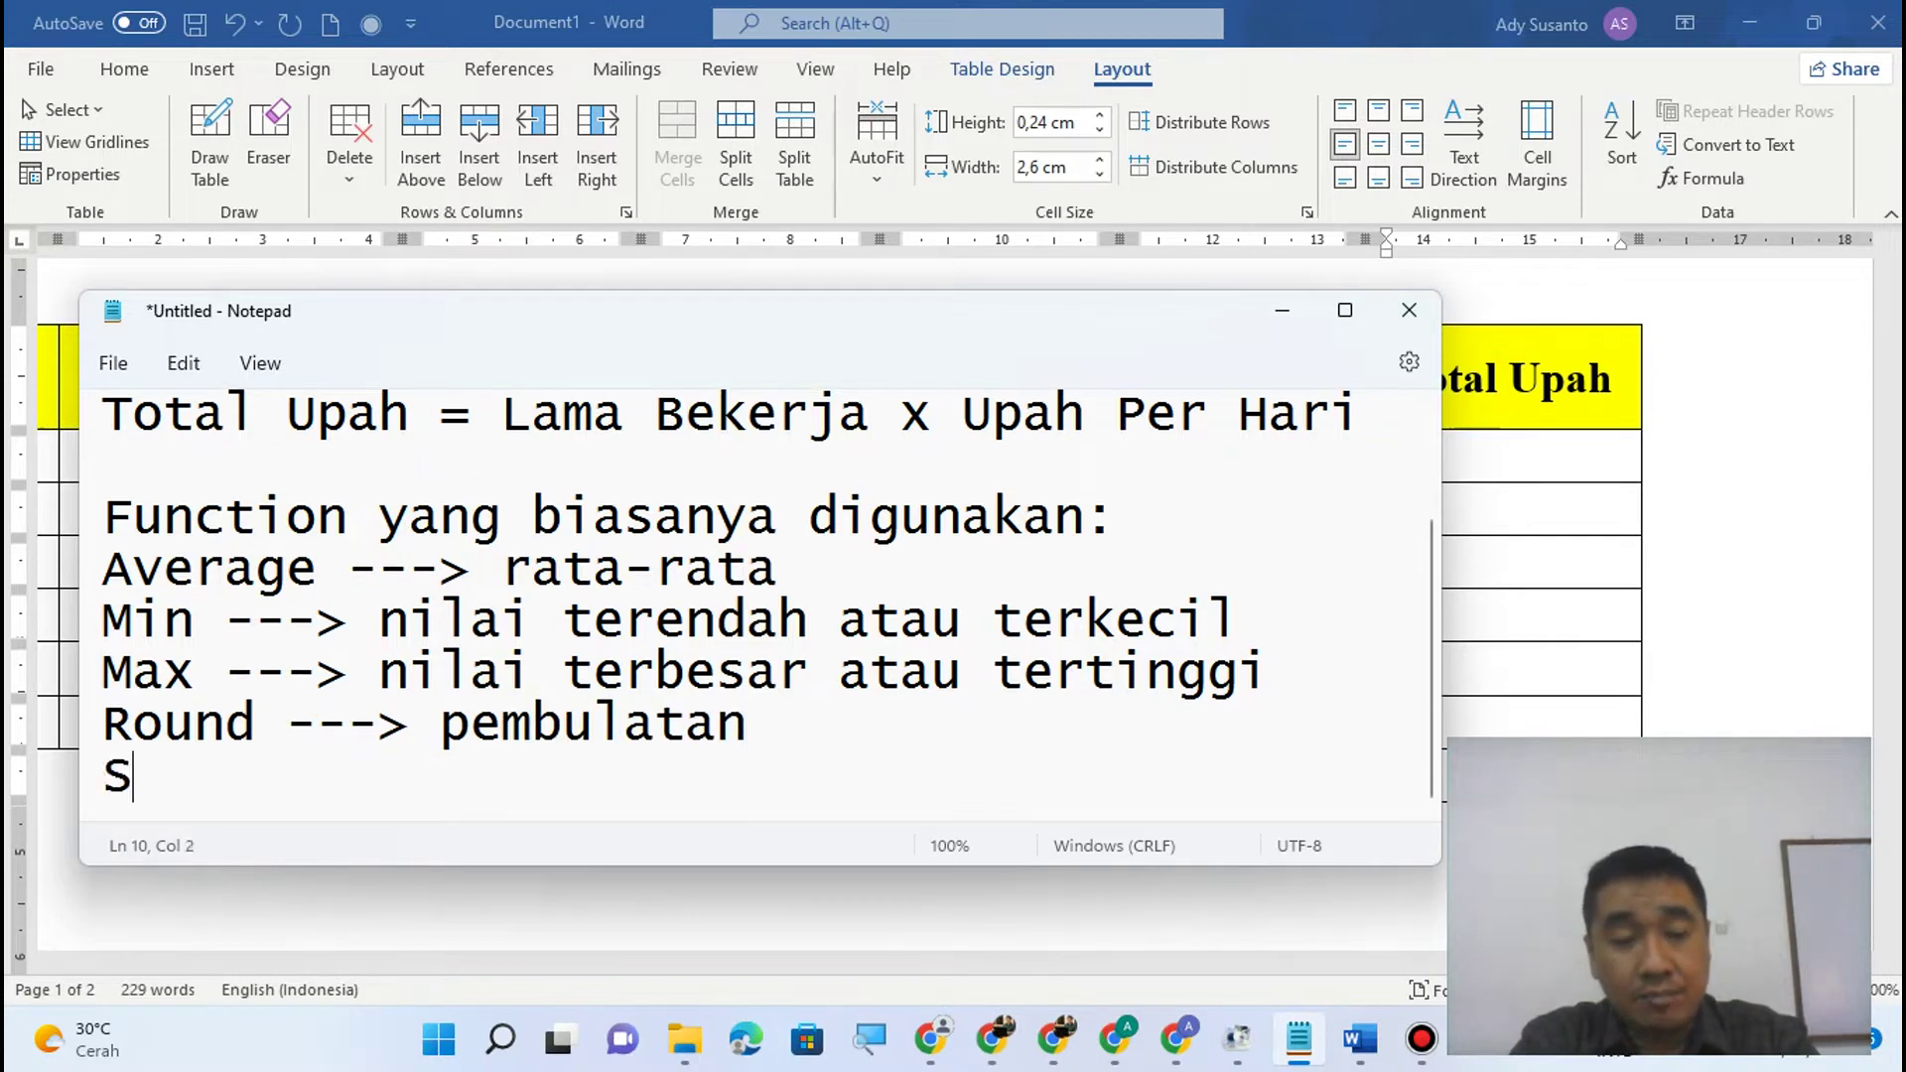
type("um ---")
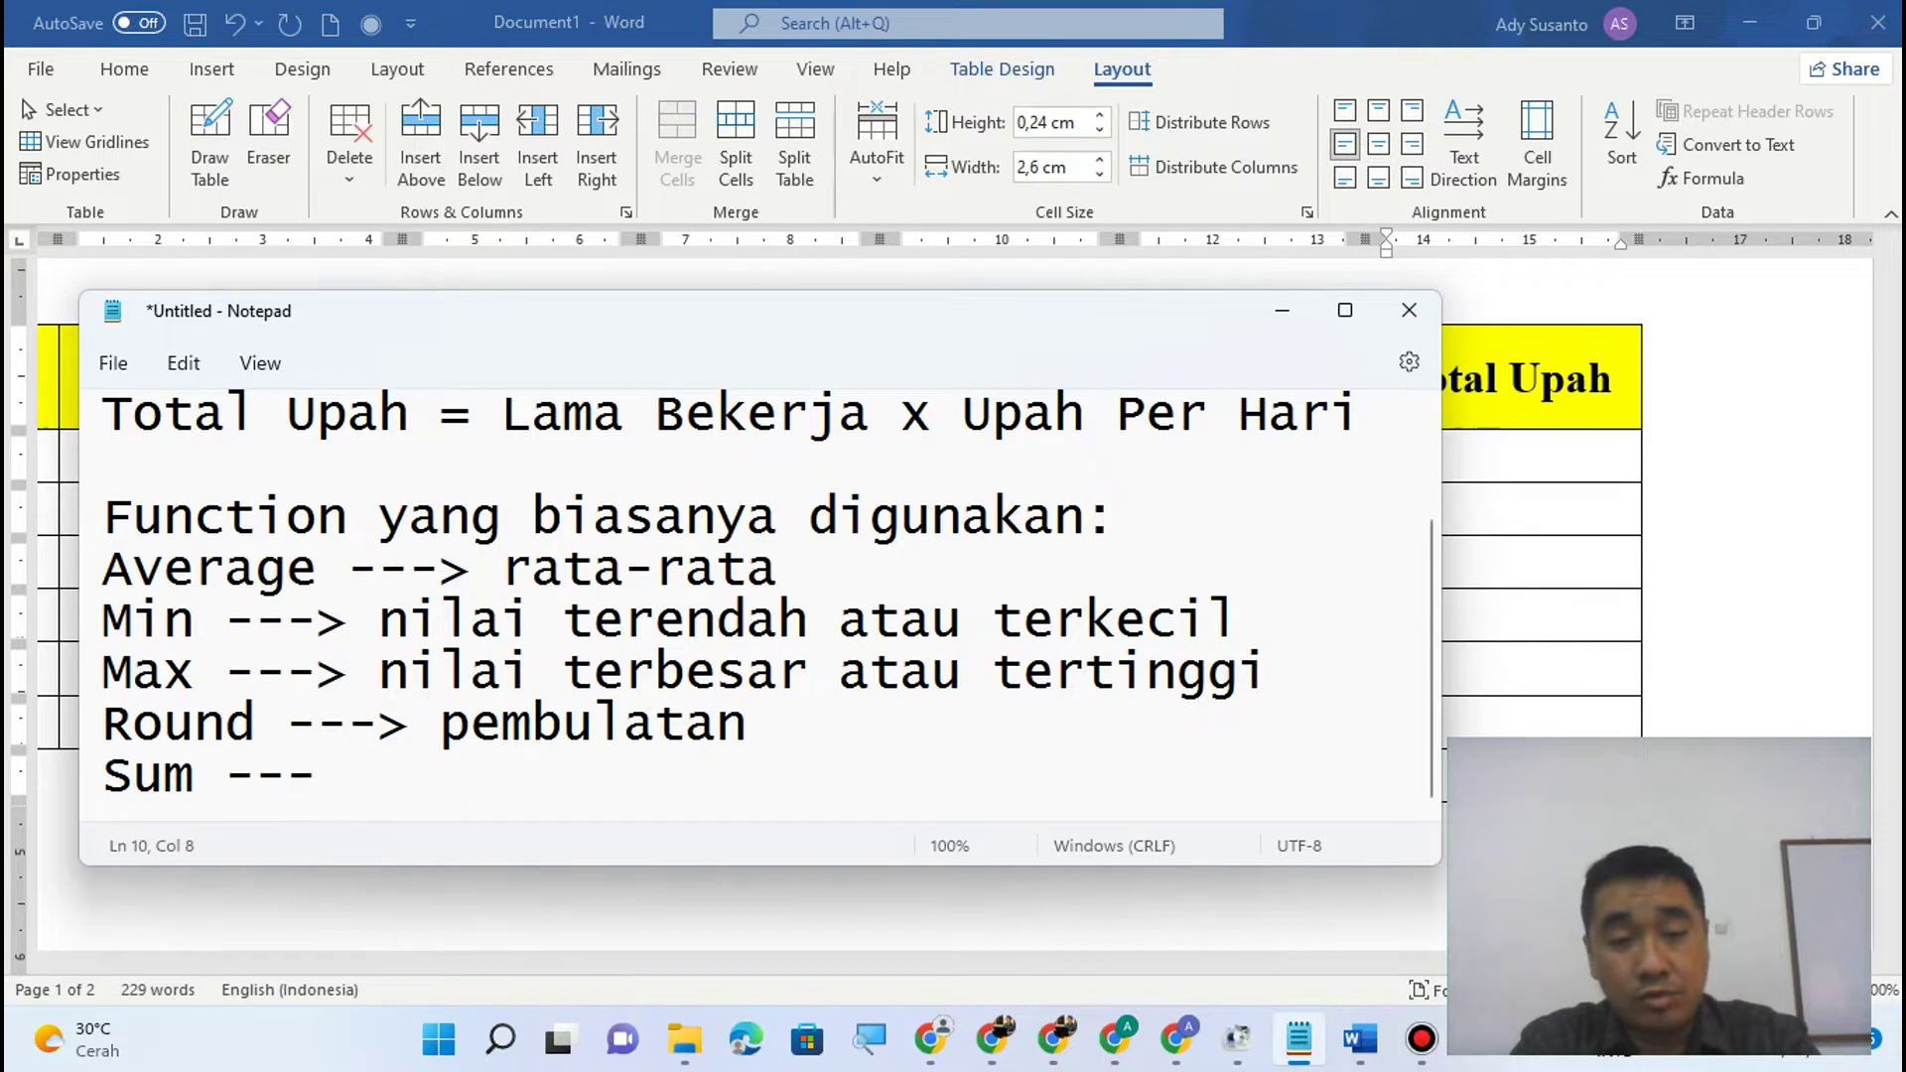
type("> pe")
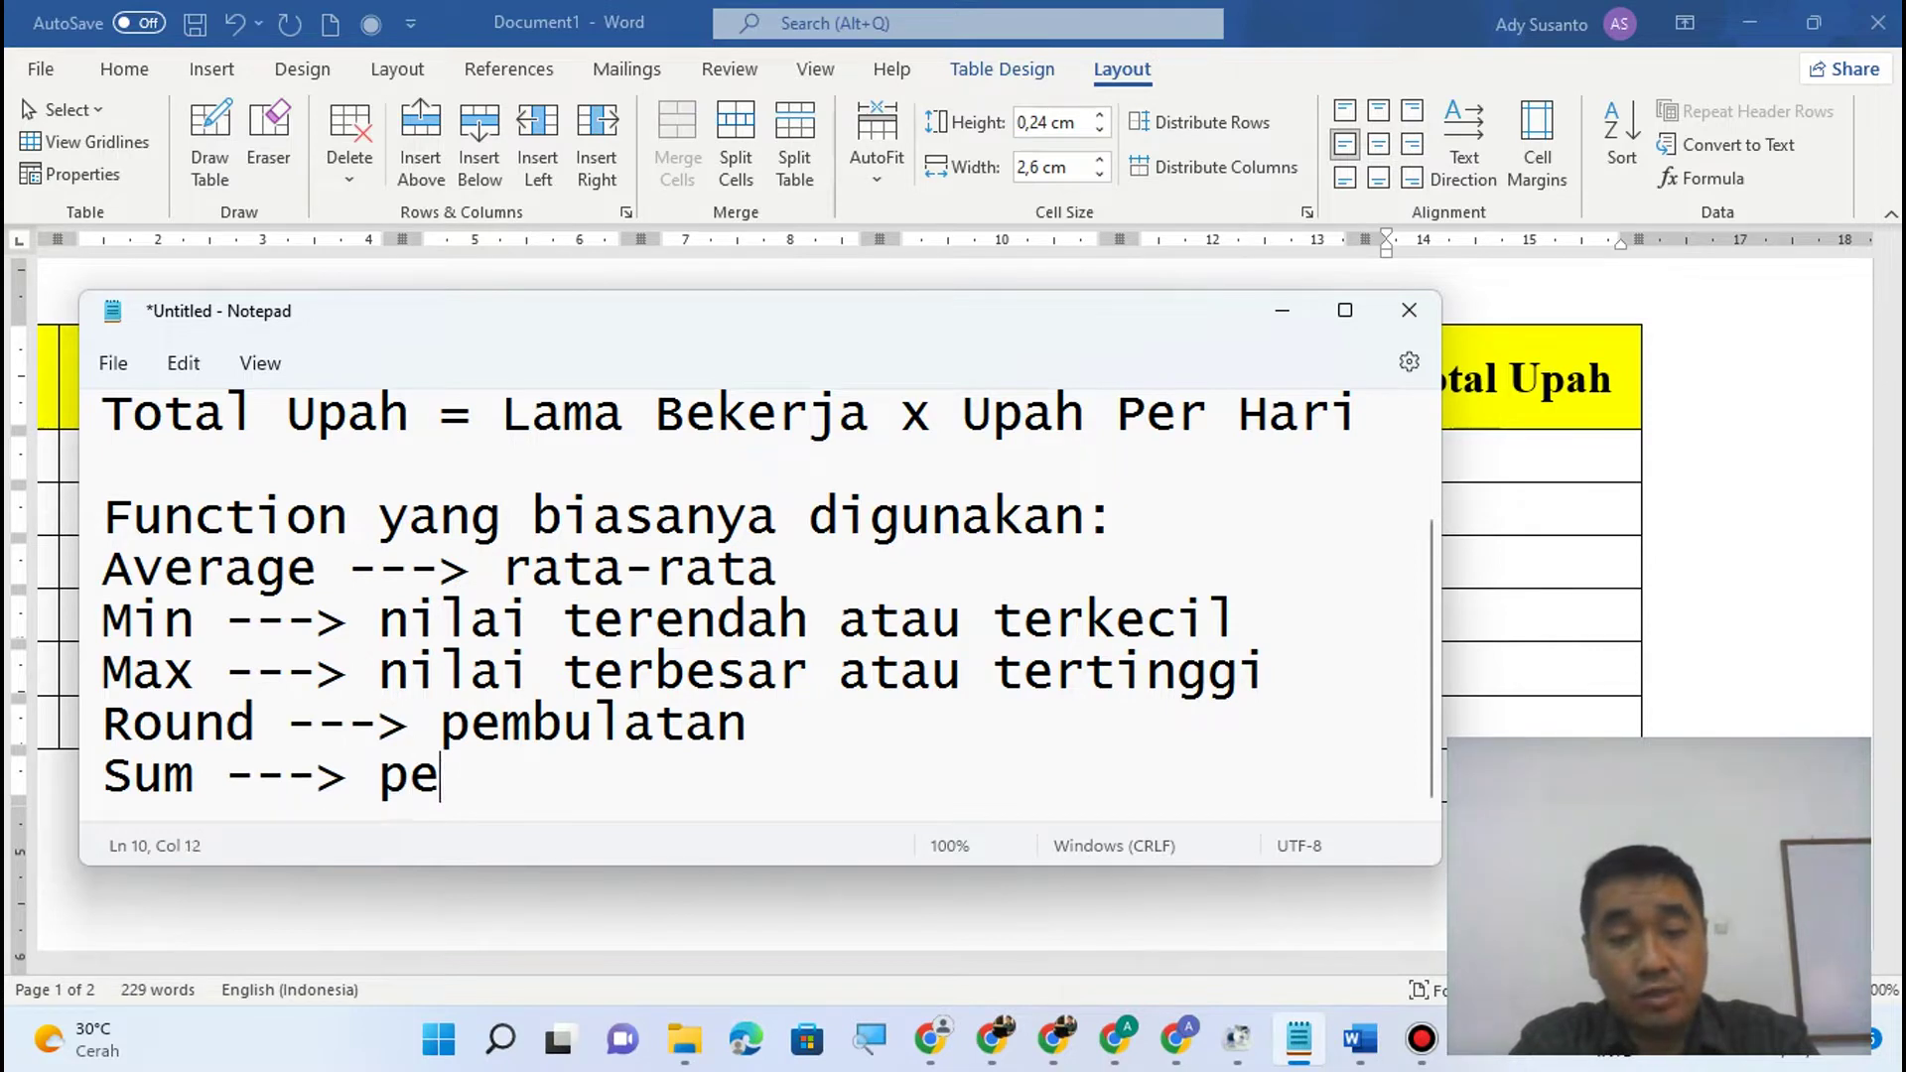
type("njumlahn")
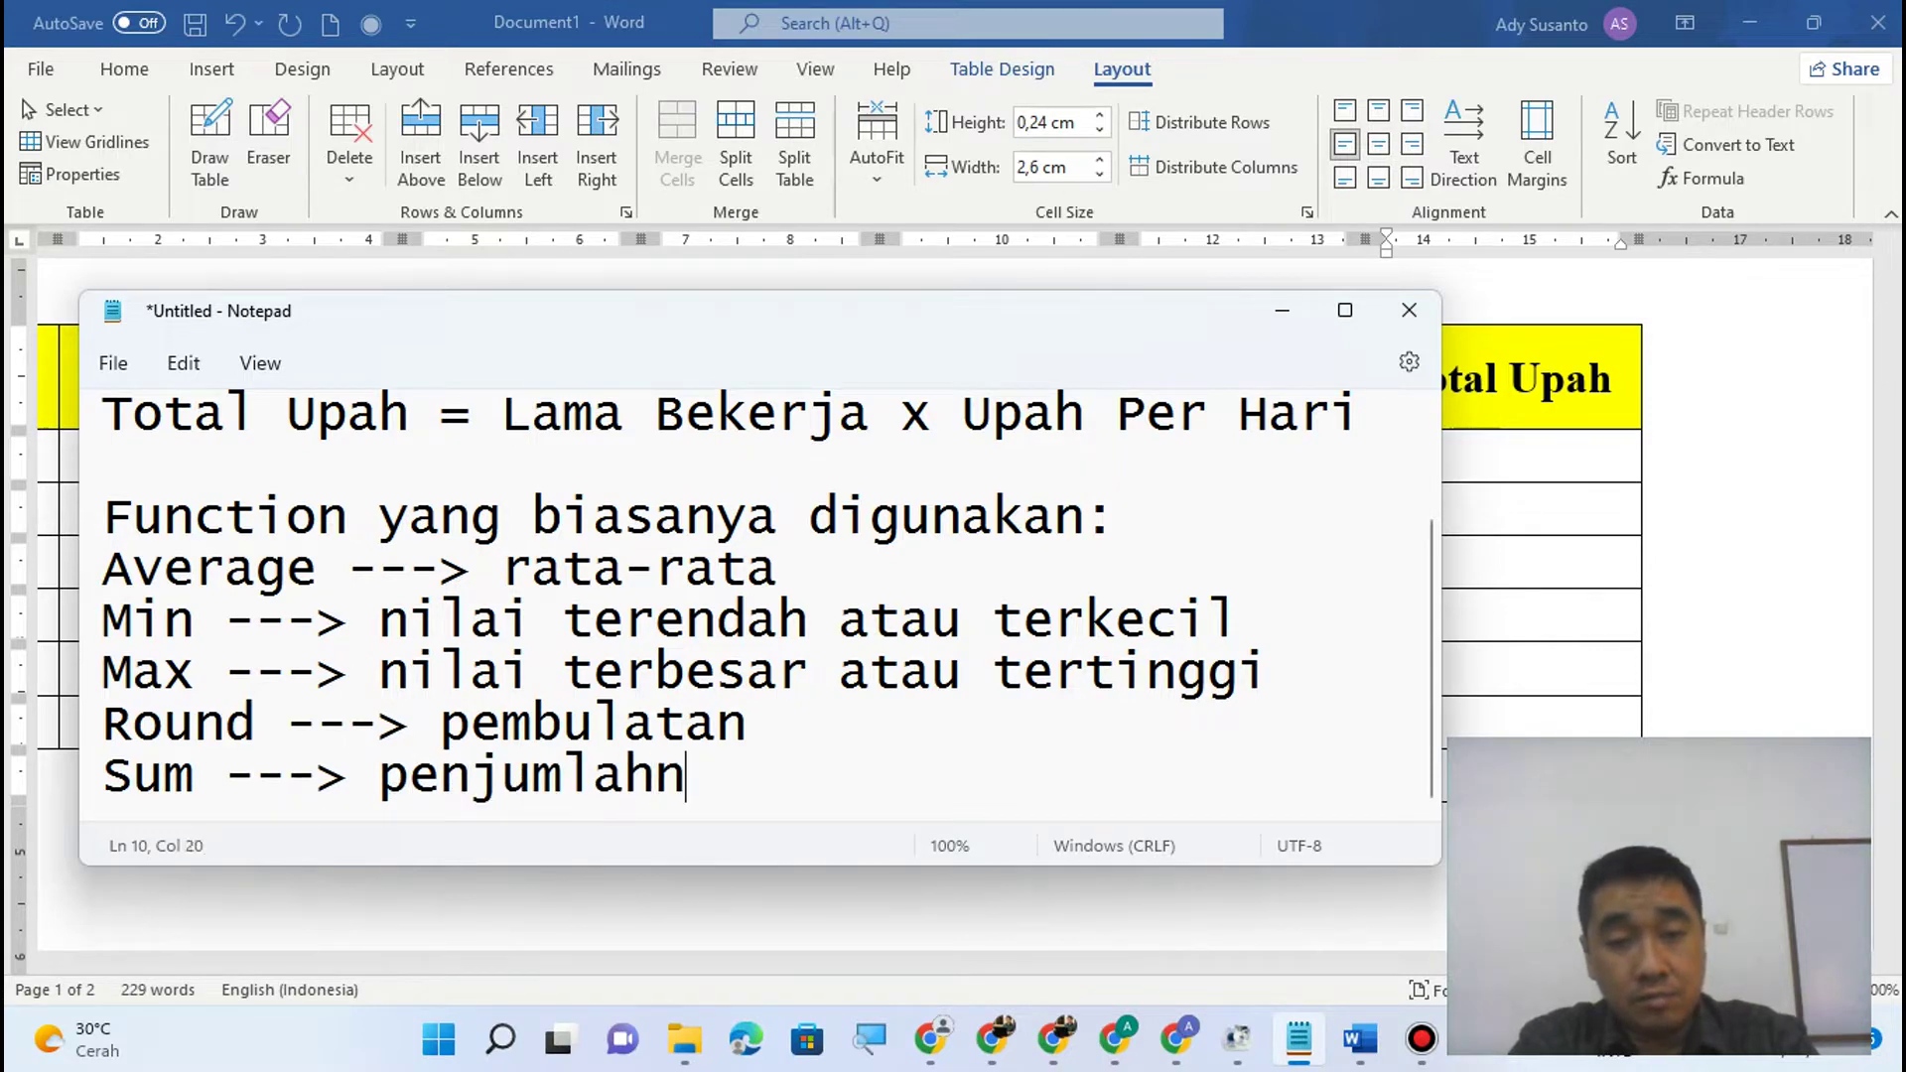
key("BackSpace")
type("an")
Add the entry "Product ---> perkalian" below the Sum entry.
key("Return")
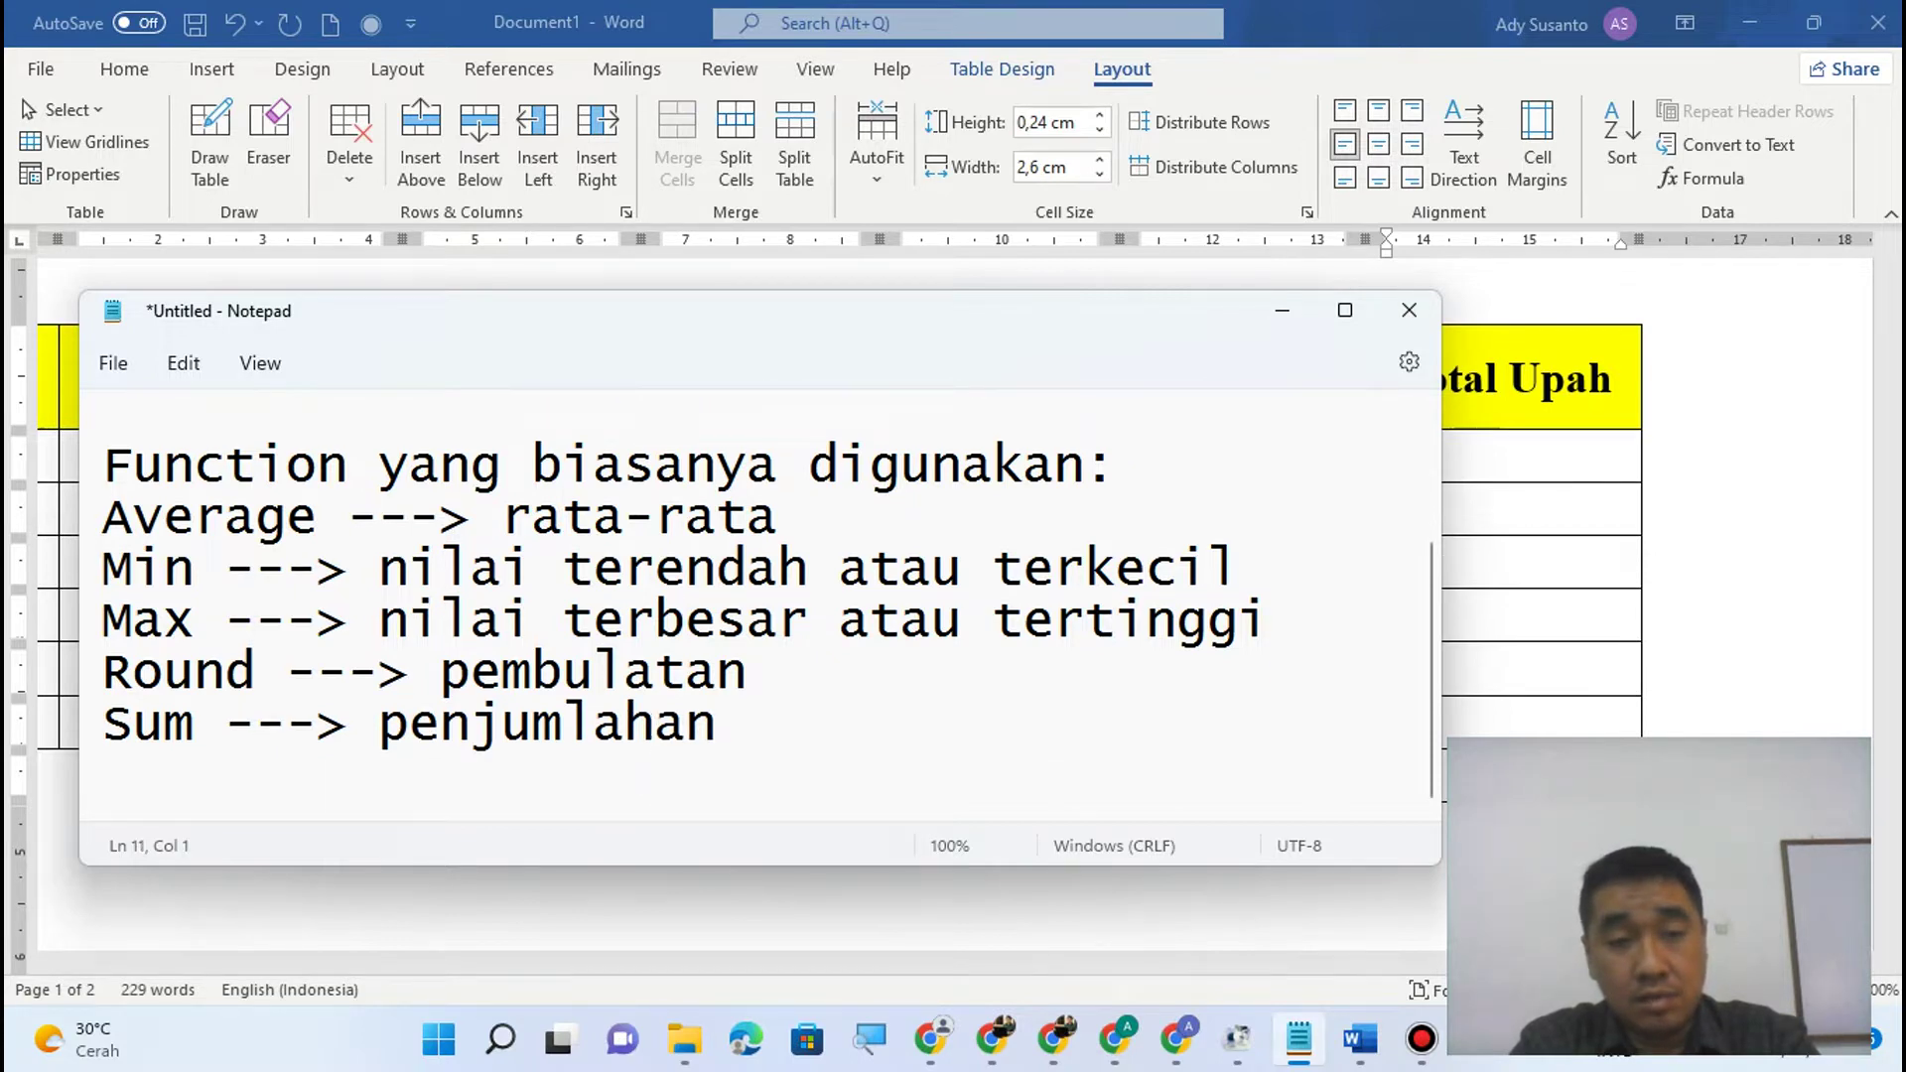
type("Produc")
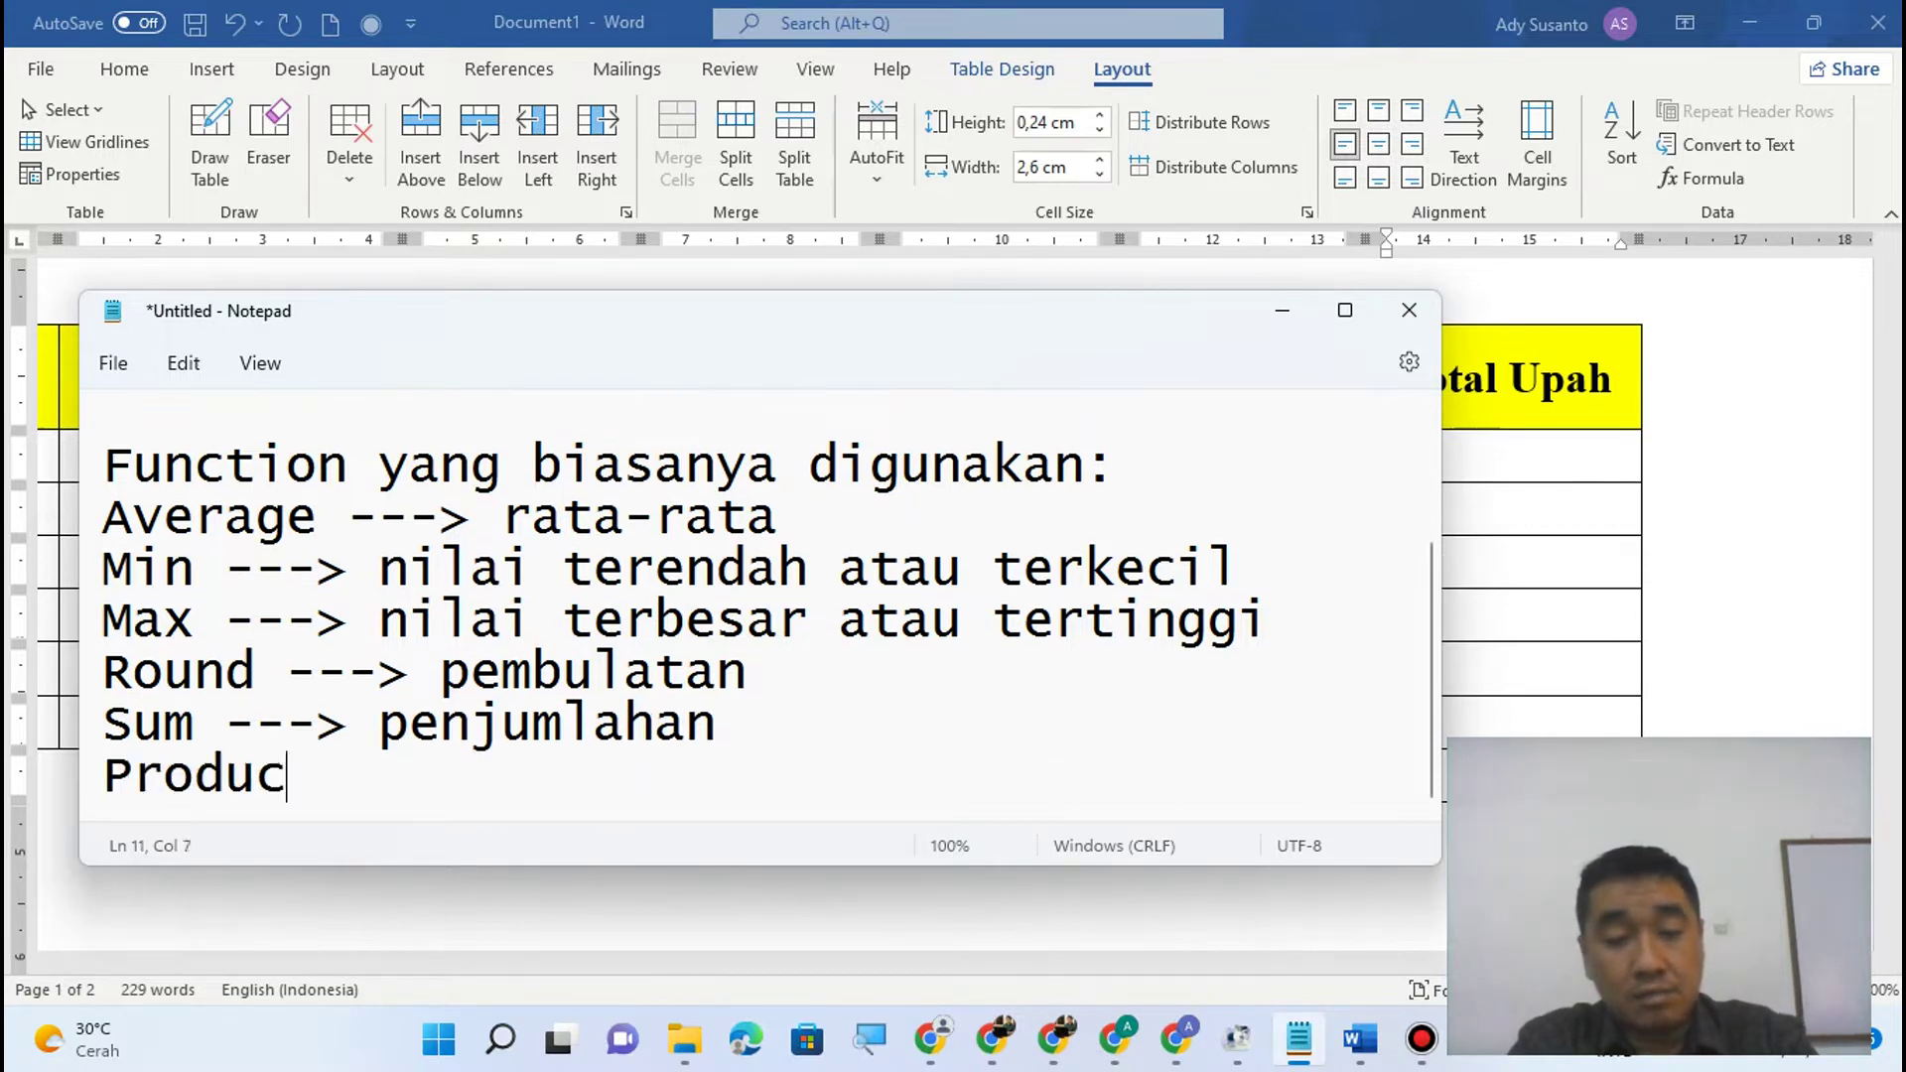
type("t ---")
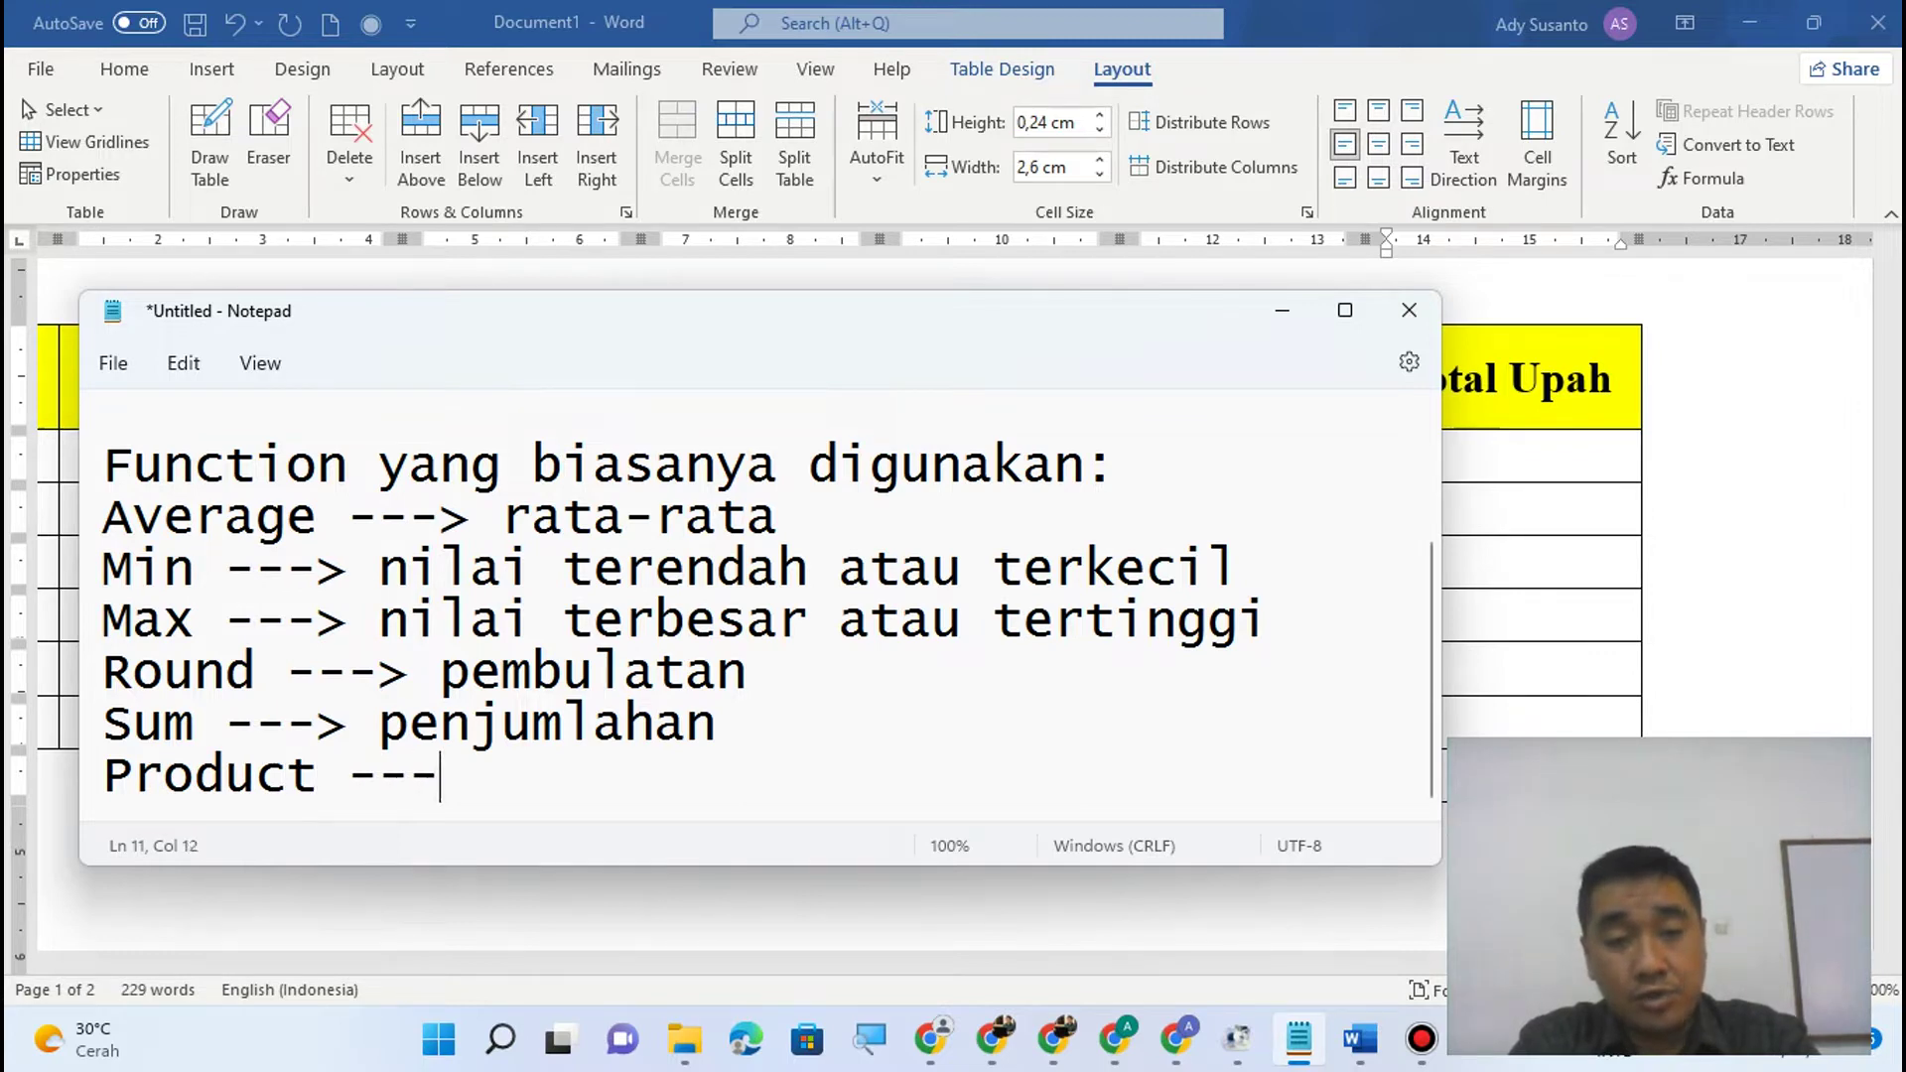
type("> perkalian")
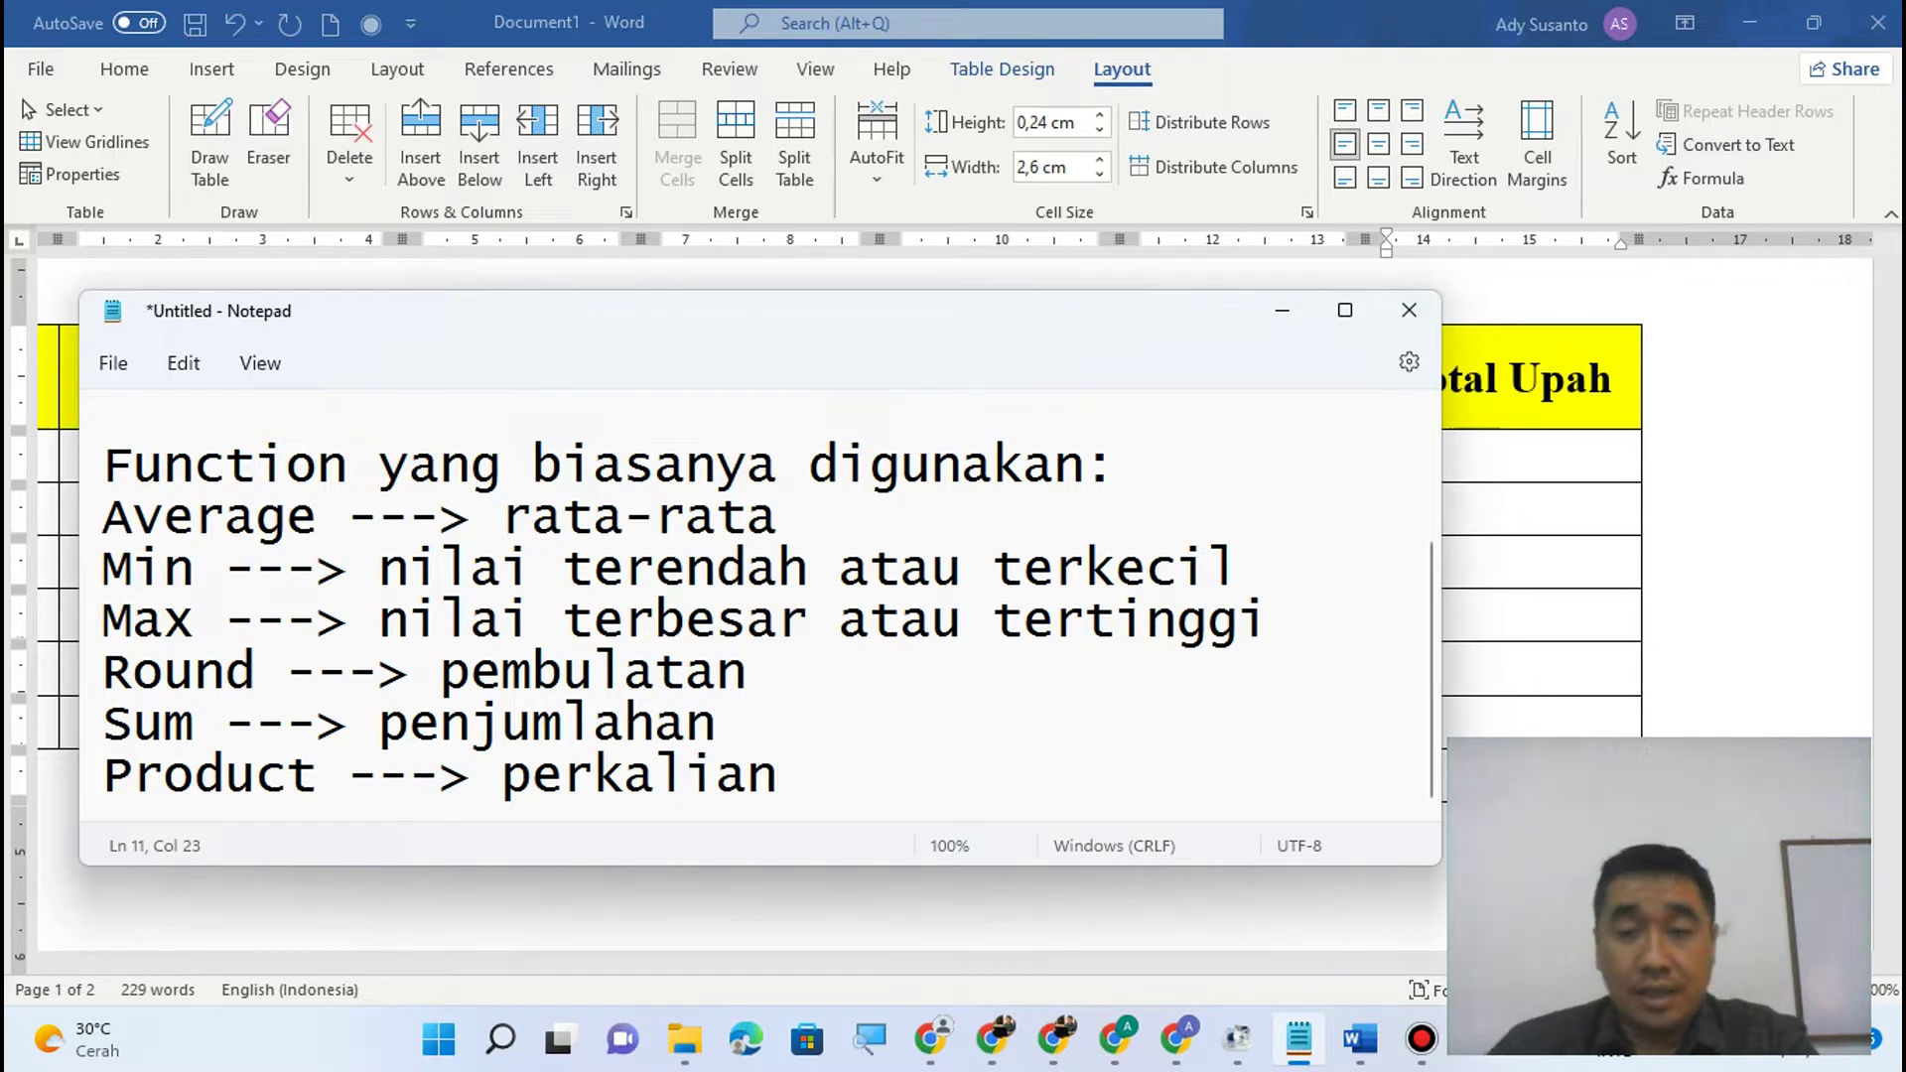
Return to the Total Upah line in the notes and highlight its multiplication sign "x".
left_click(1194, 327)
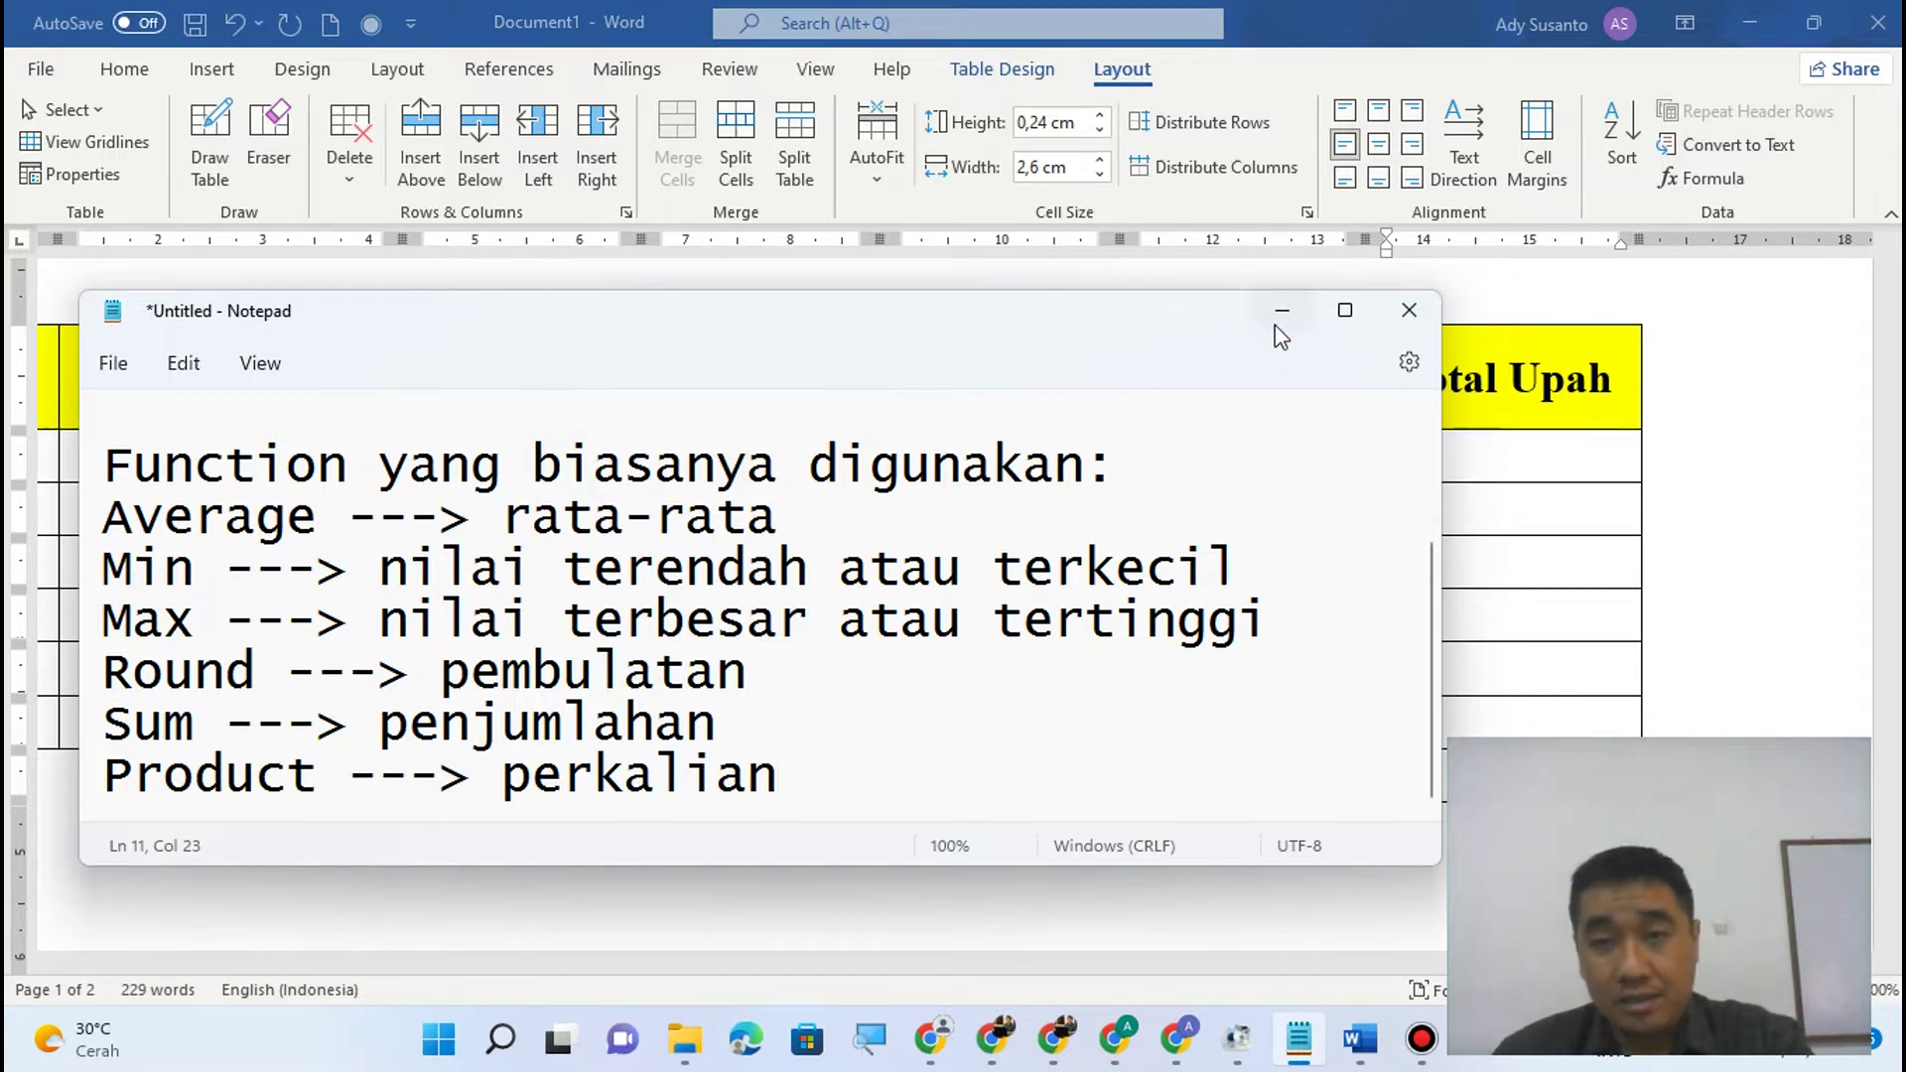
left_click(1298, 1039)
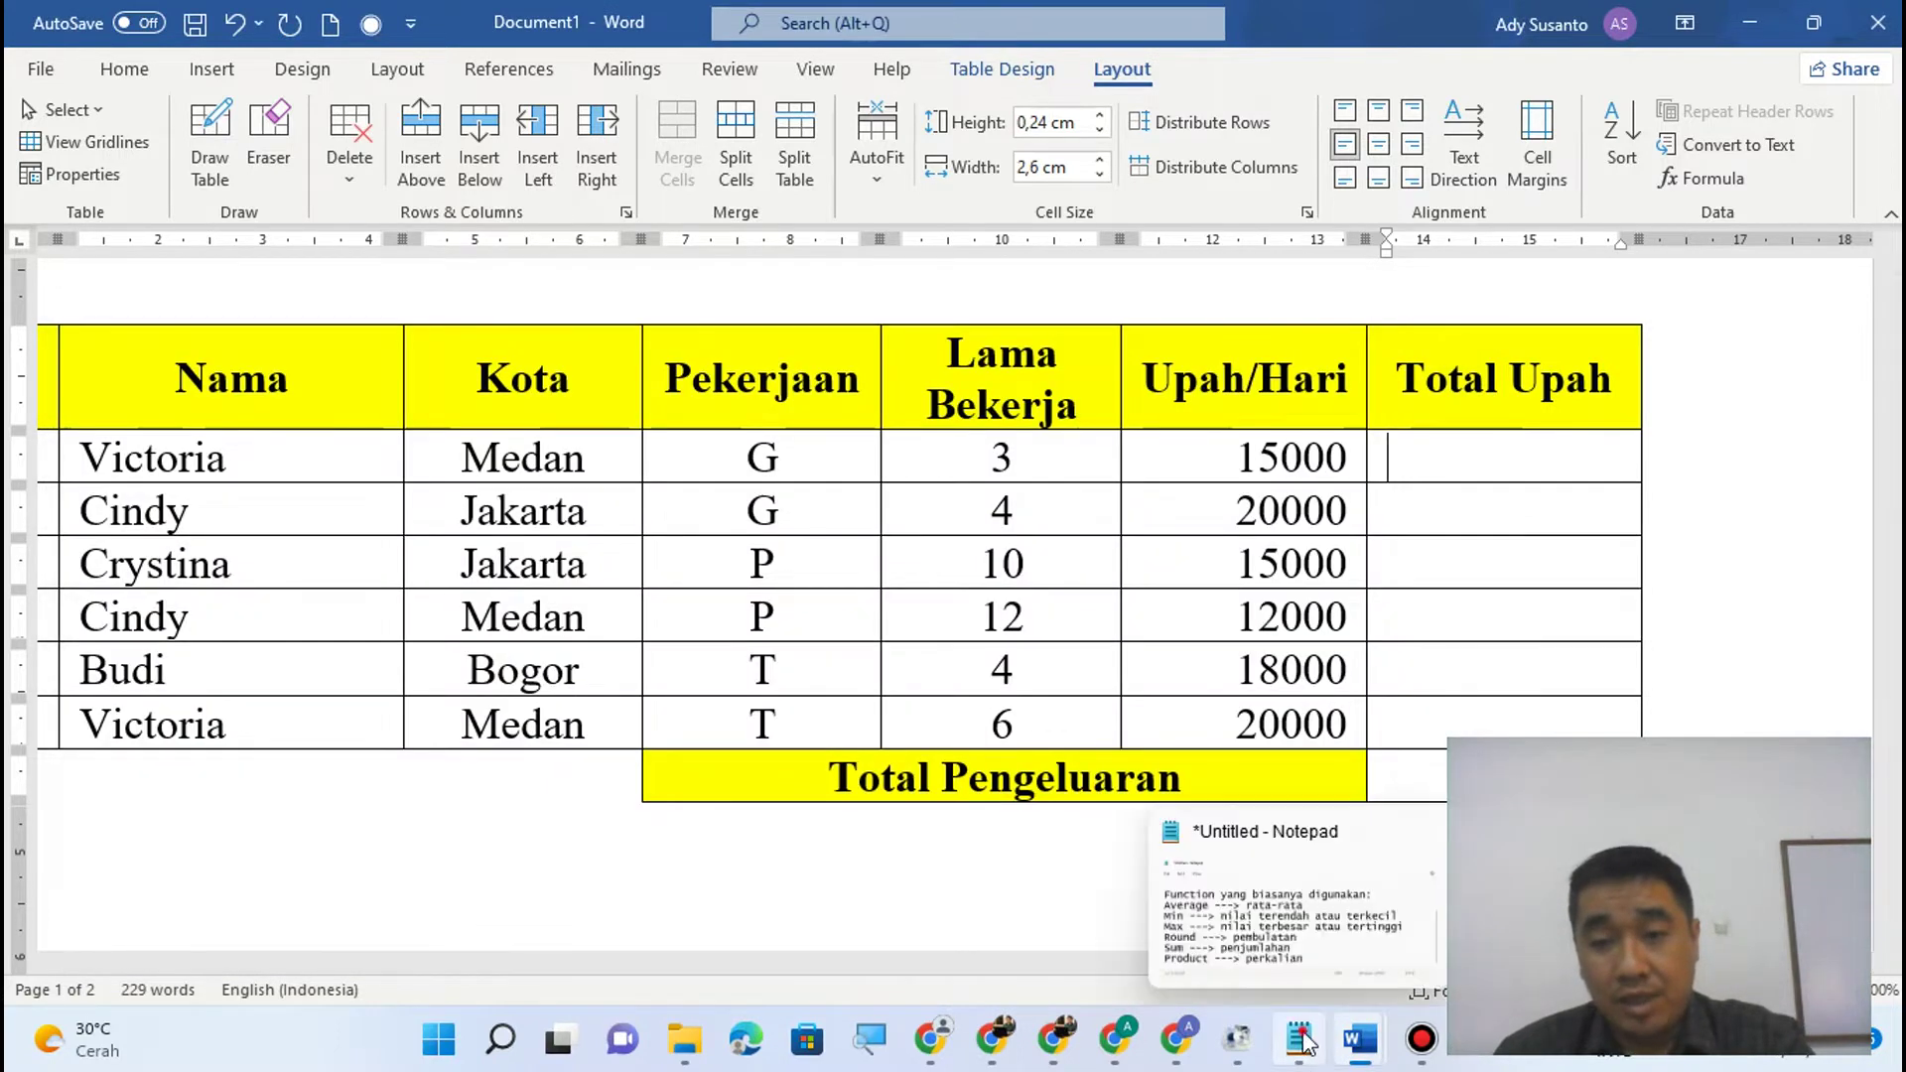
key("alt+Tab")
scroll(970, 778, "up", 2)
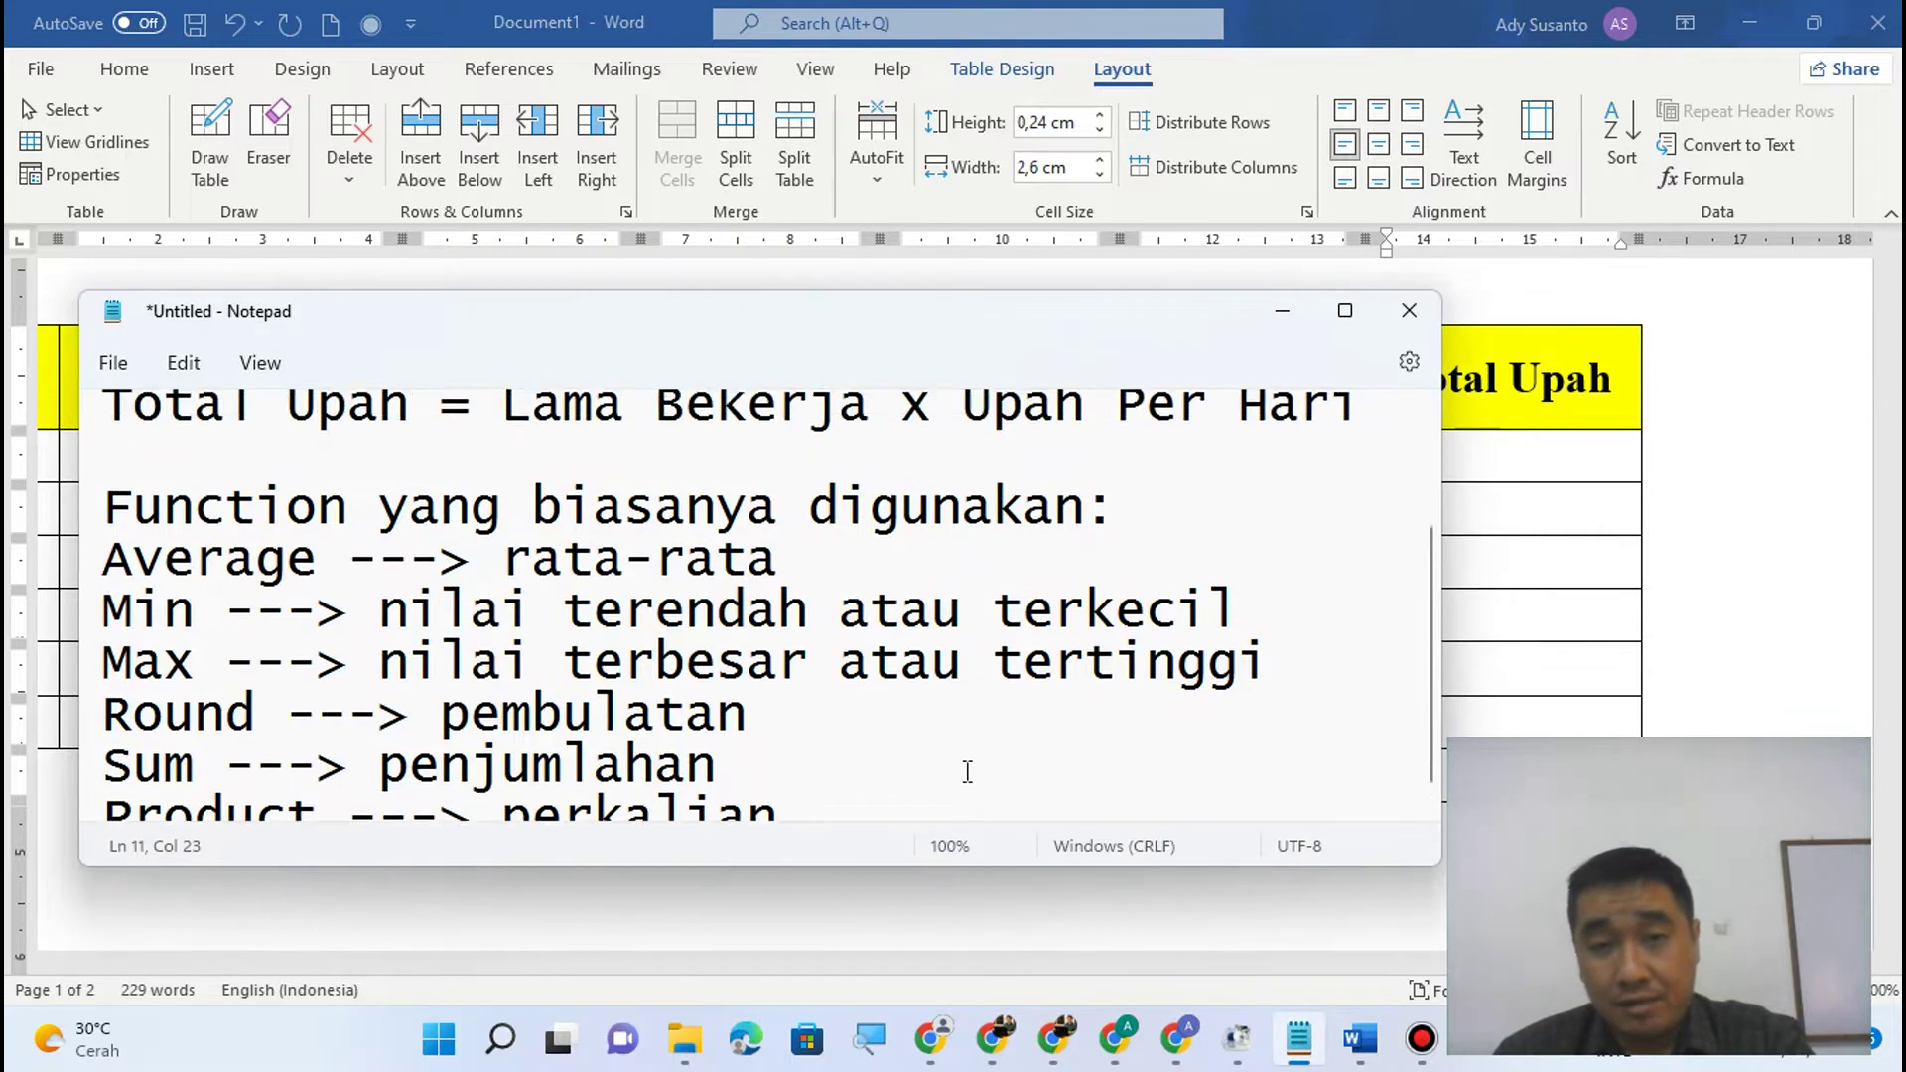
left_click_drag(894, 585, 931, 595)
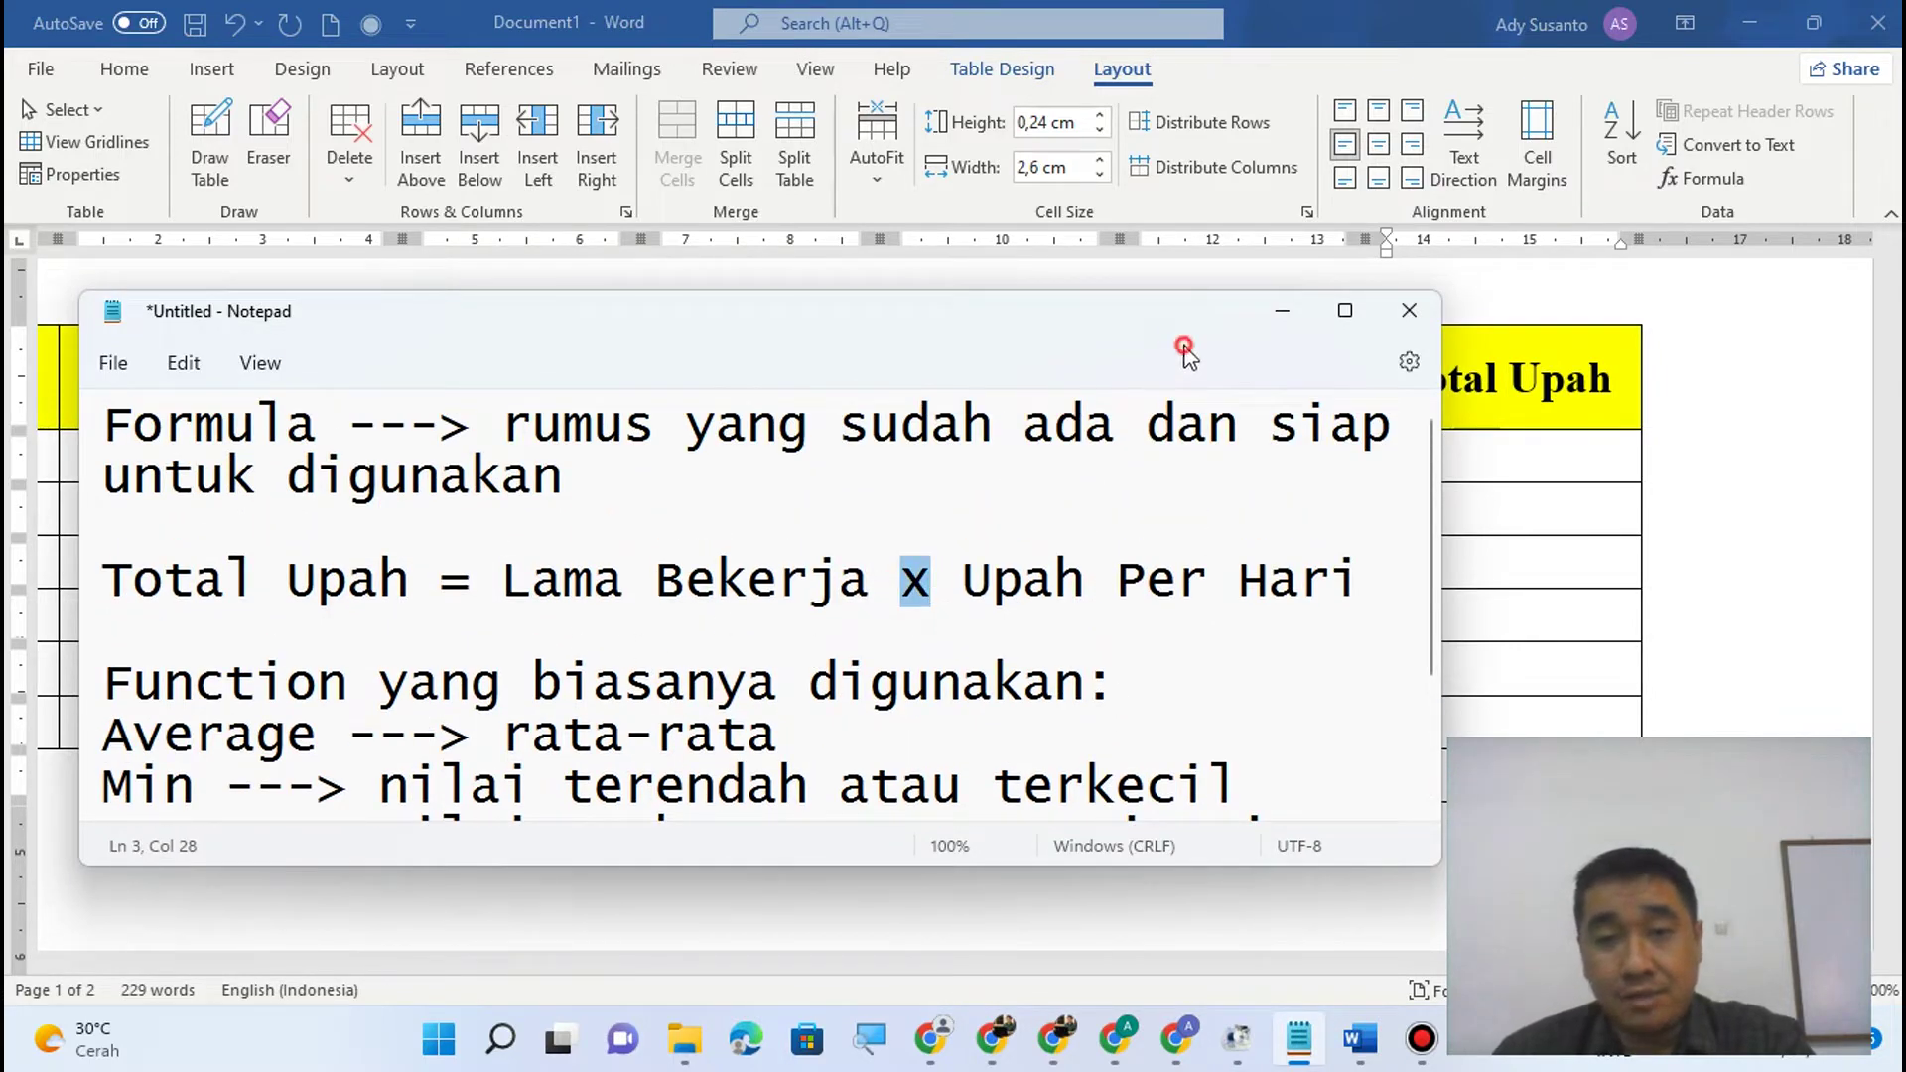
In the Word table, highlight the first data row's Lama Bekerja and Upah/Hari cells and the Total Upah cells from the second data row down.
left_click(1463, 467)
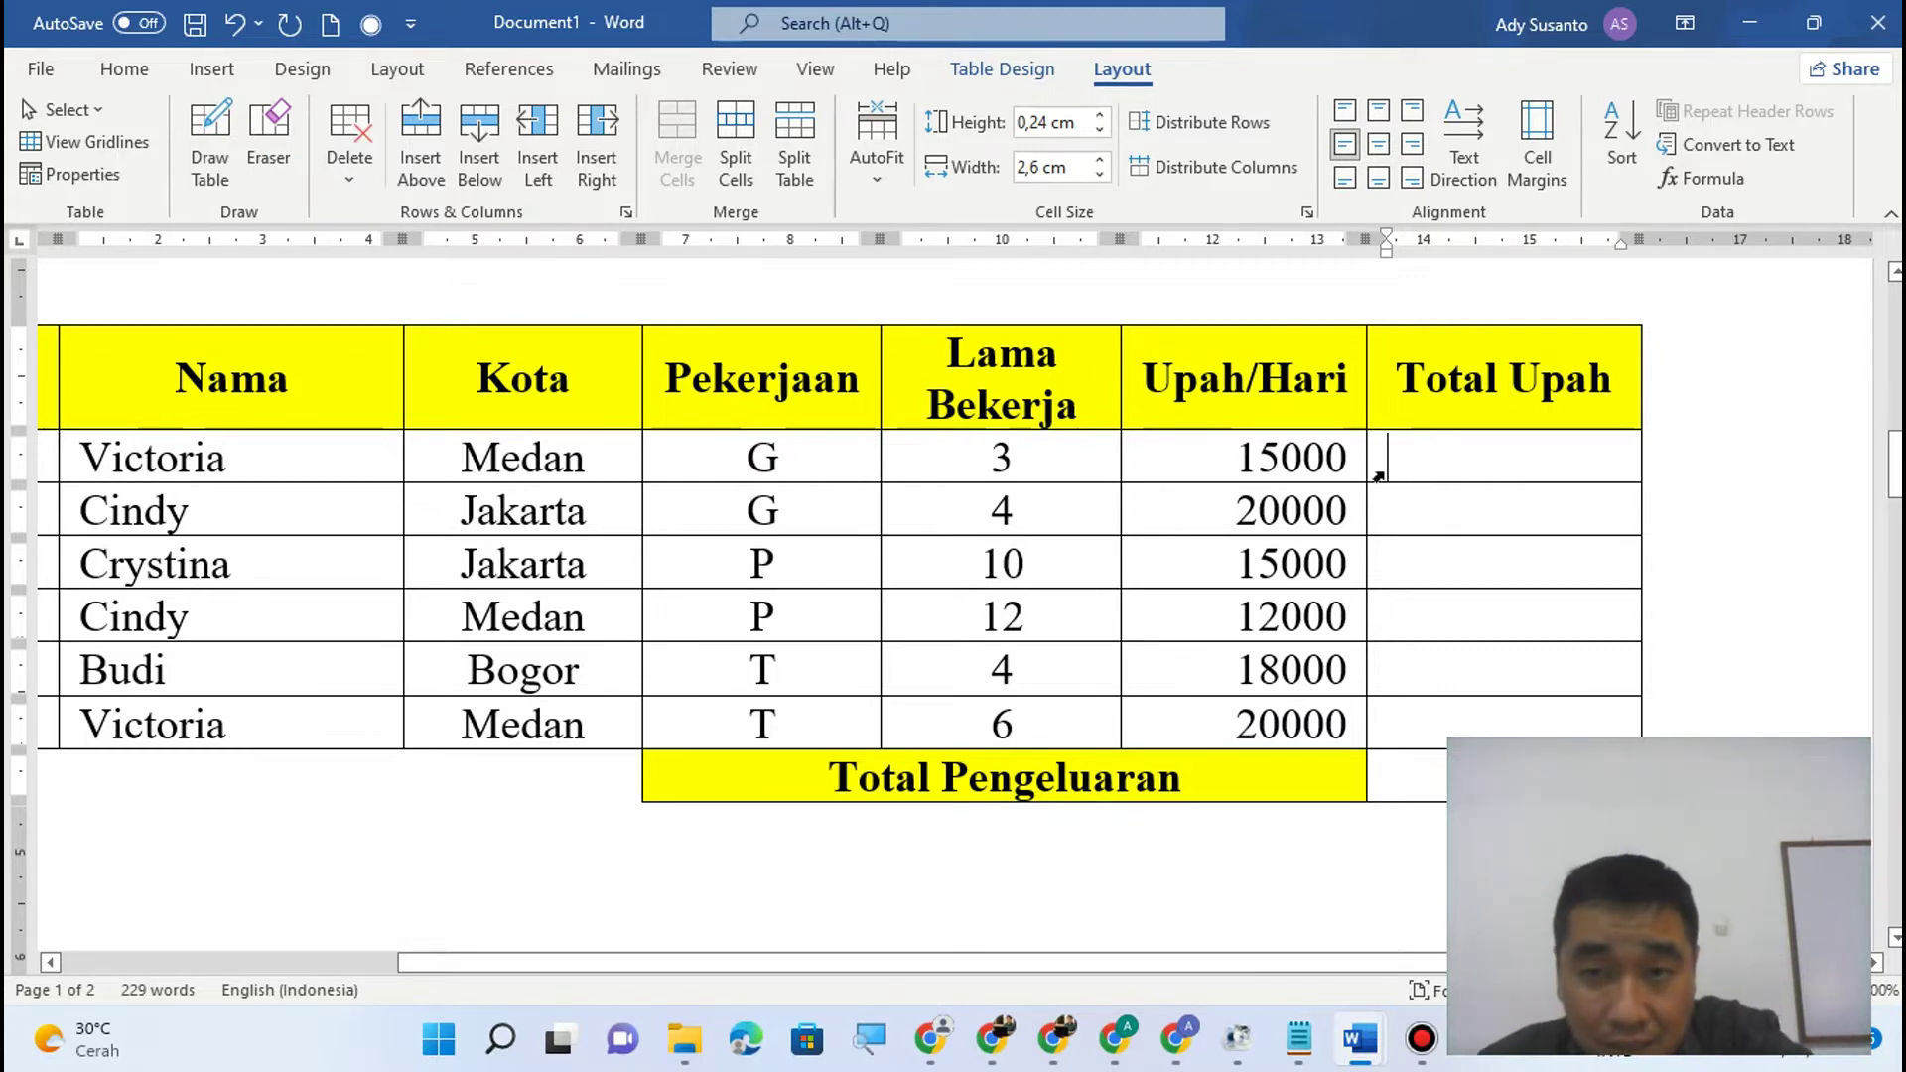
left_click_drag(1357, 469, 1092, 468)
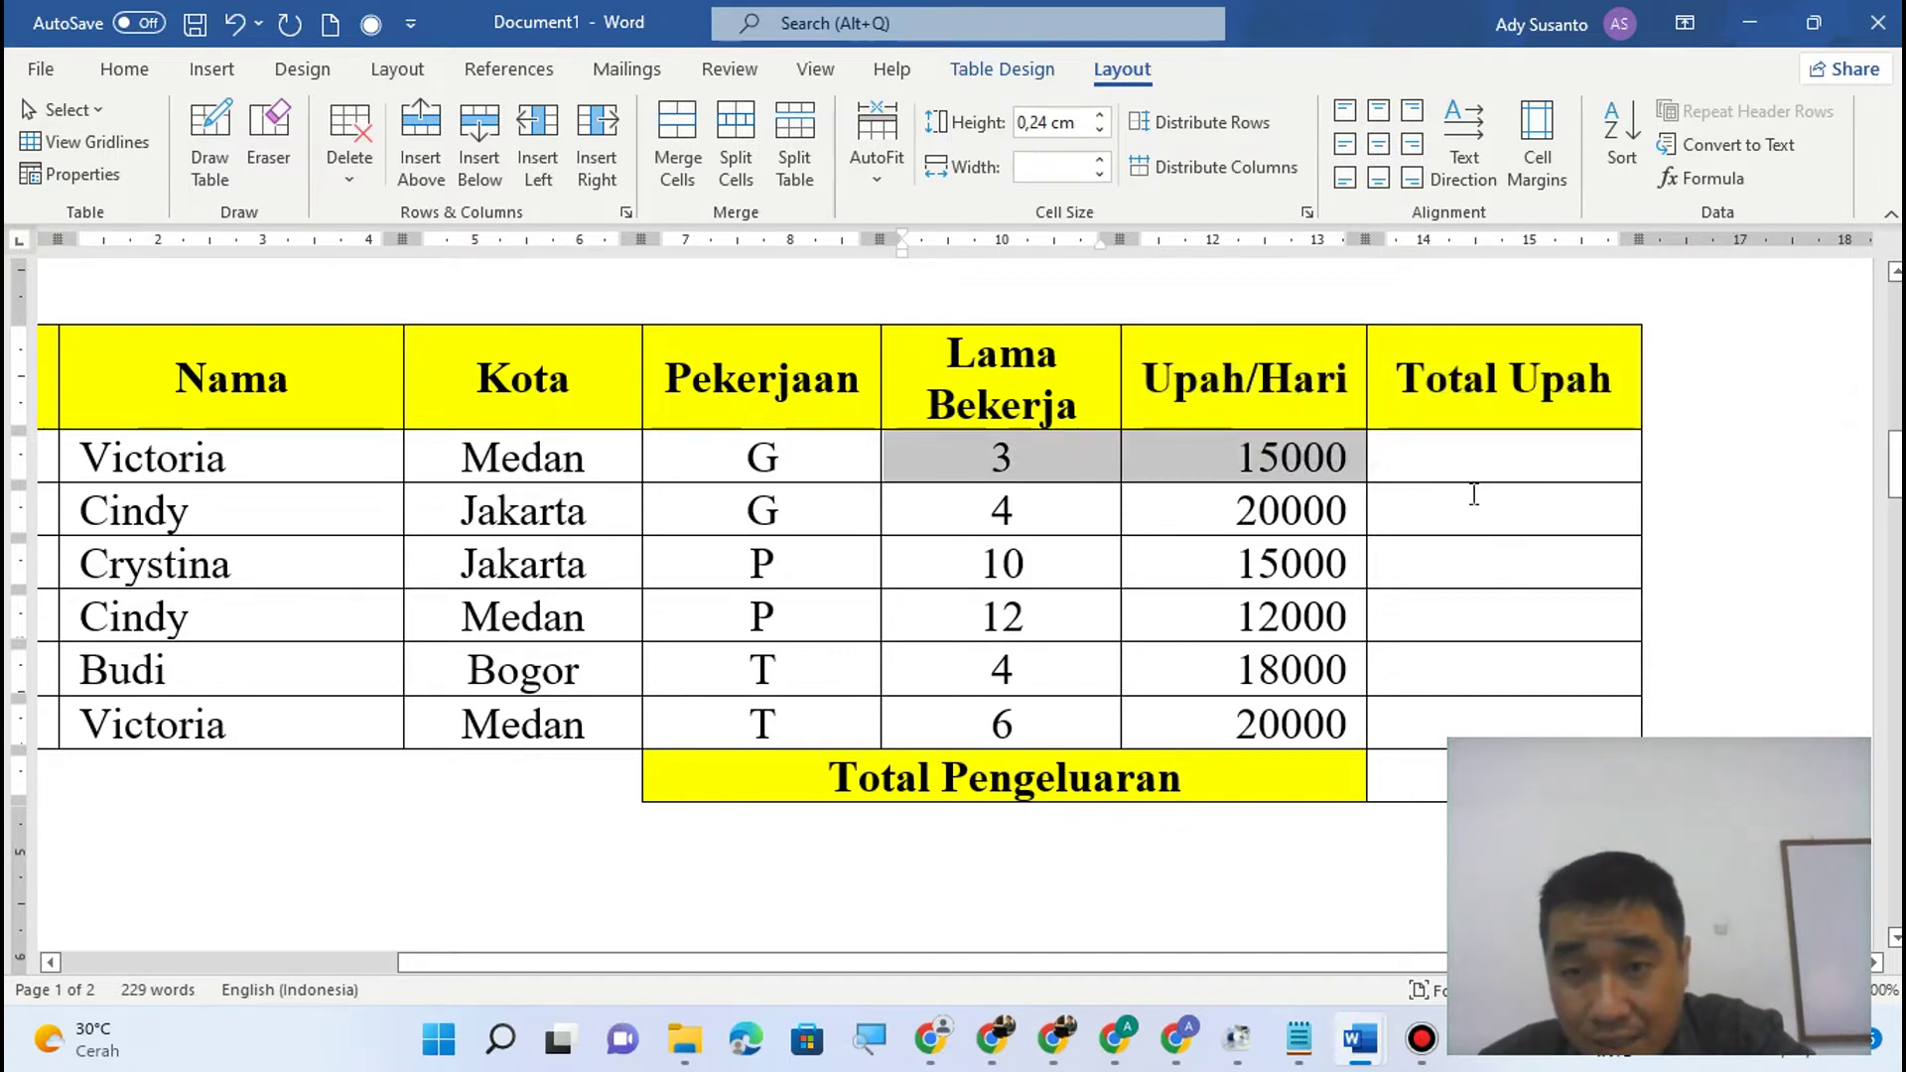
left_click_drag(1474, 493, 1474, 776)
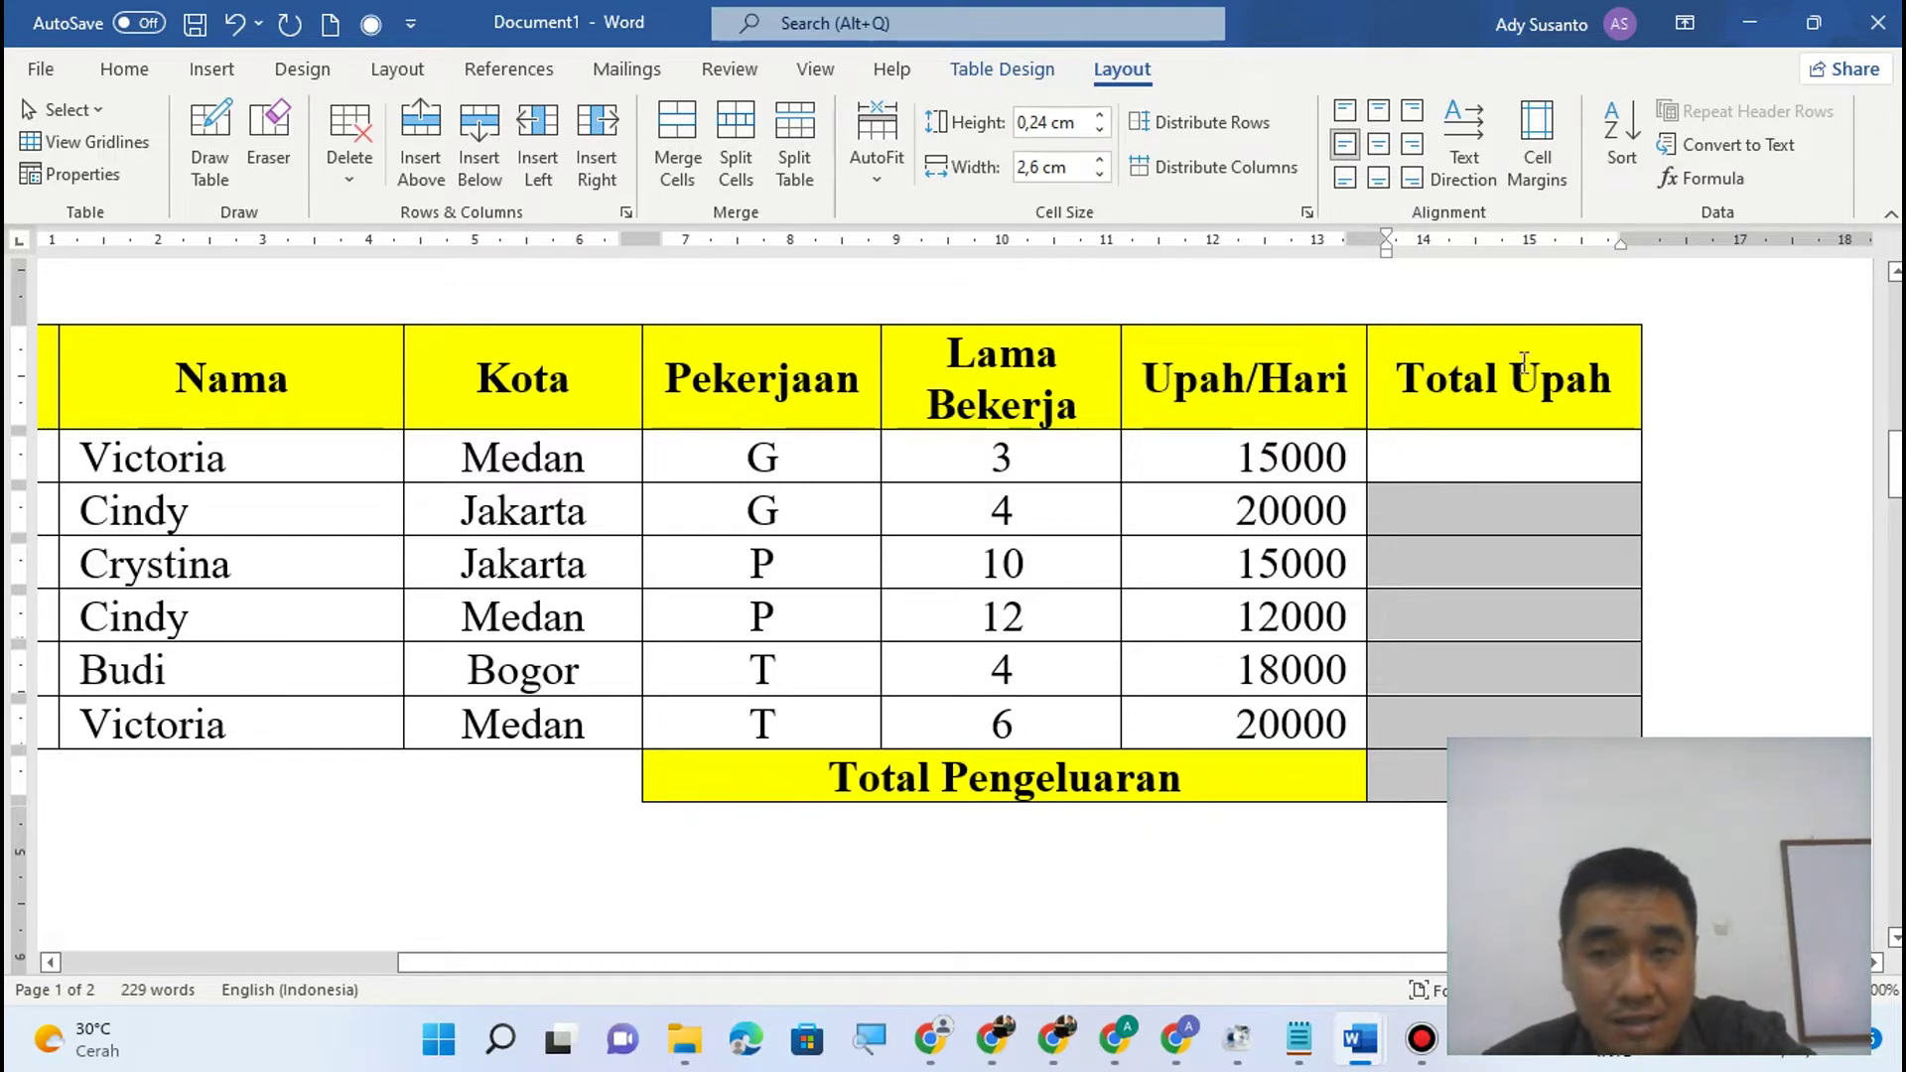
Switch to the Notepad notes and add the lines "Kiri = Left" and "Kanan = Right" after a blank line below the Product entry.
left_click(1301, 1058)
left_click(1278, 794)
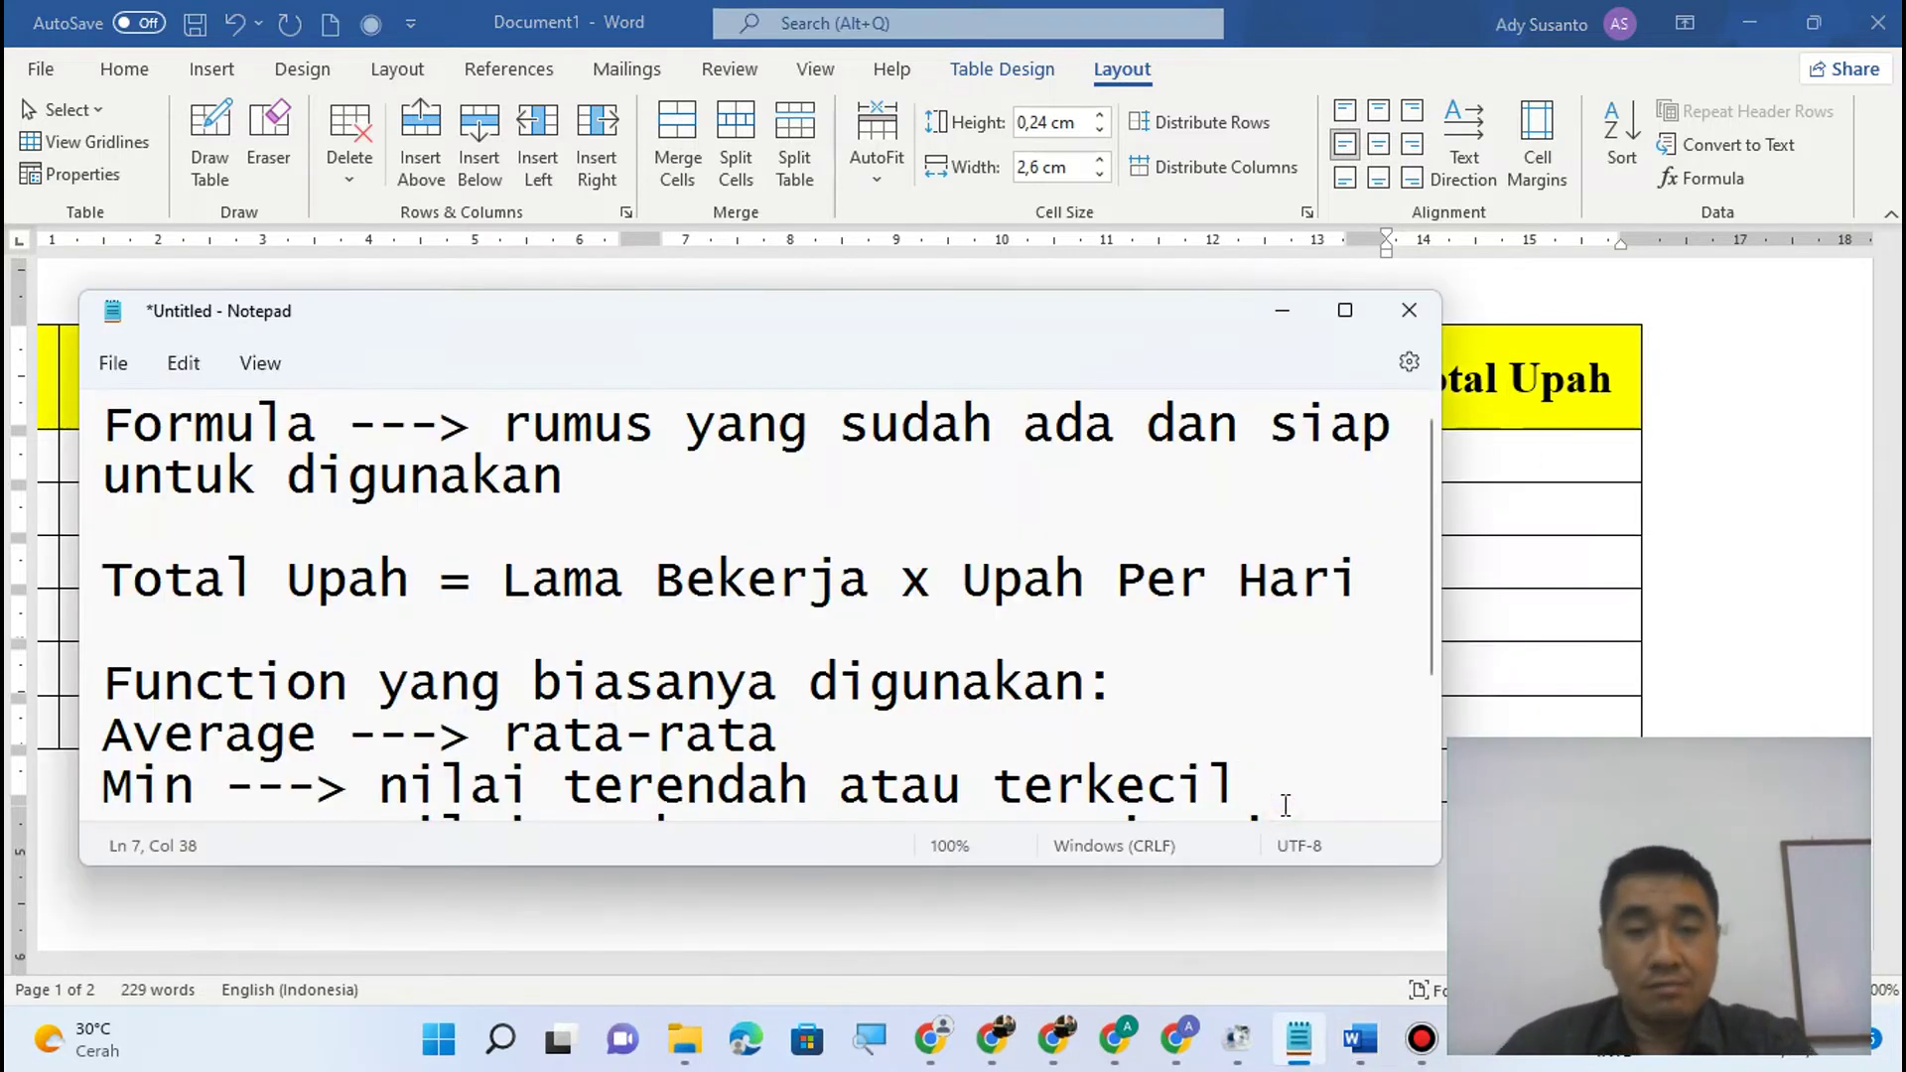
left_click_drag(1435, 643, 1441, 794)
left_click(941, 802)
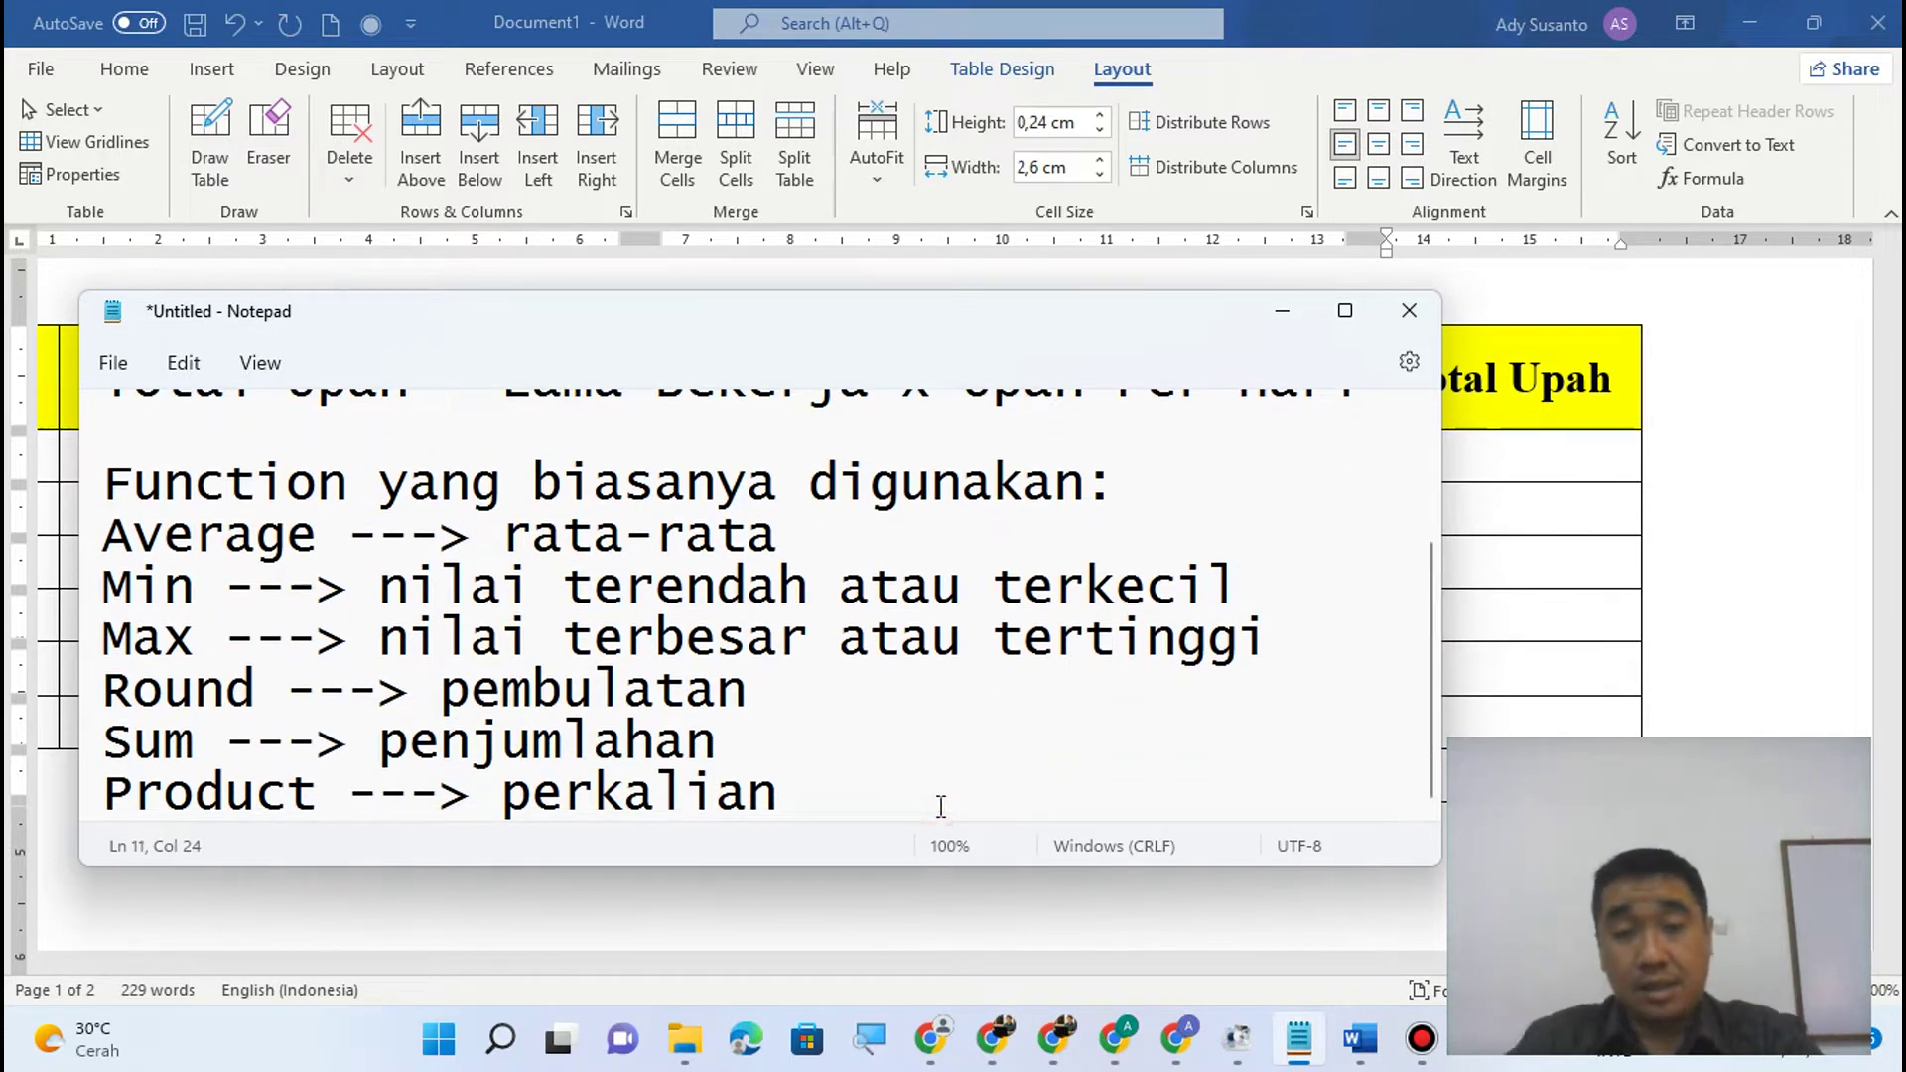
key("Return")
key("Return")
type("Kiri")
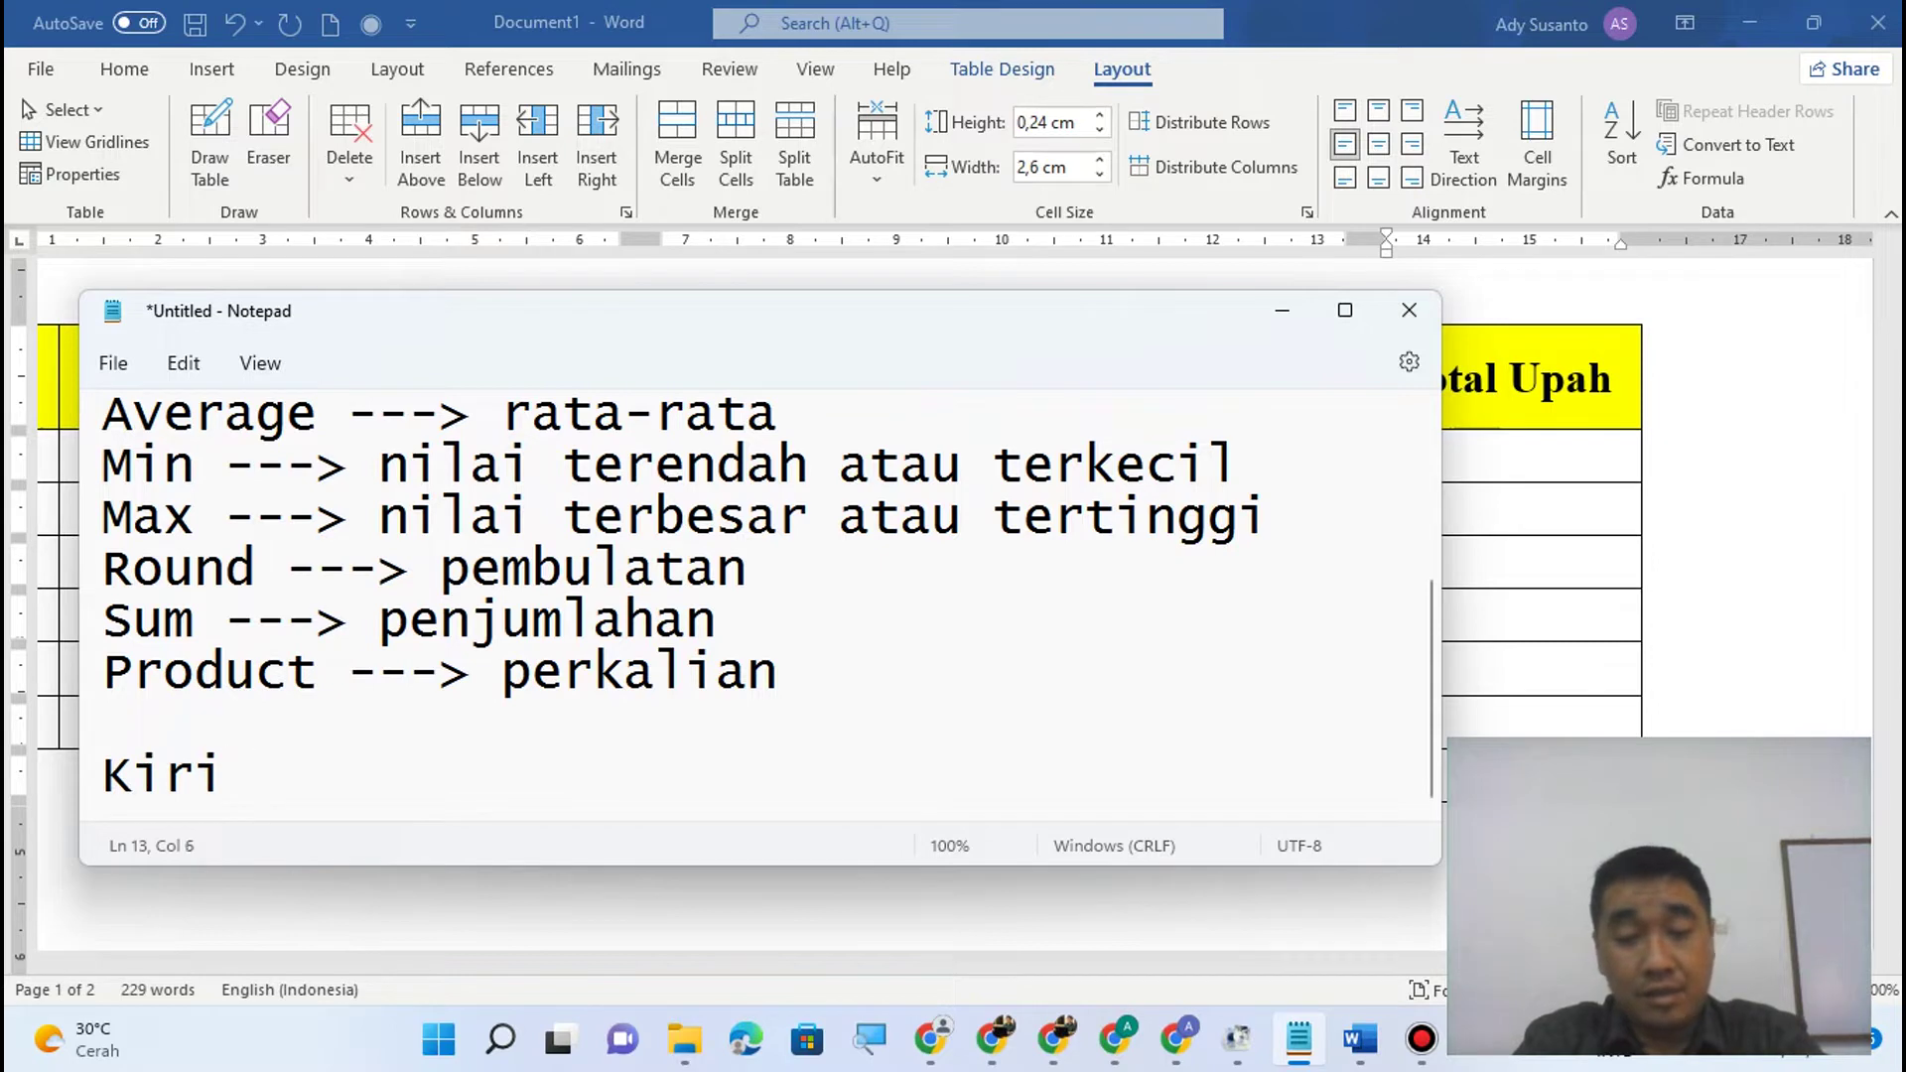
type(" = Left")
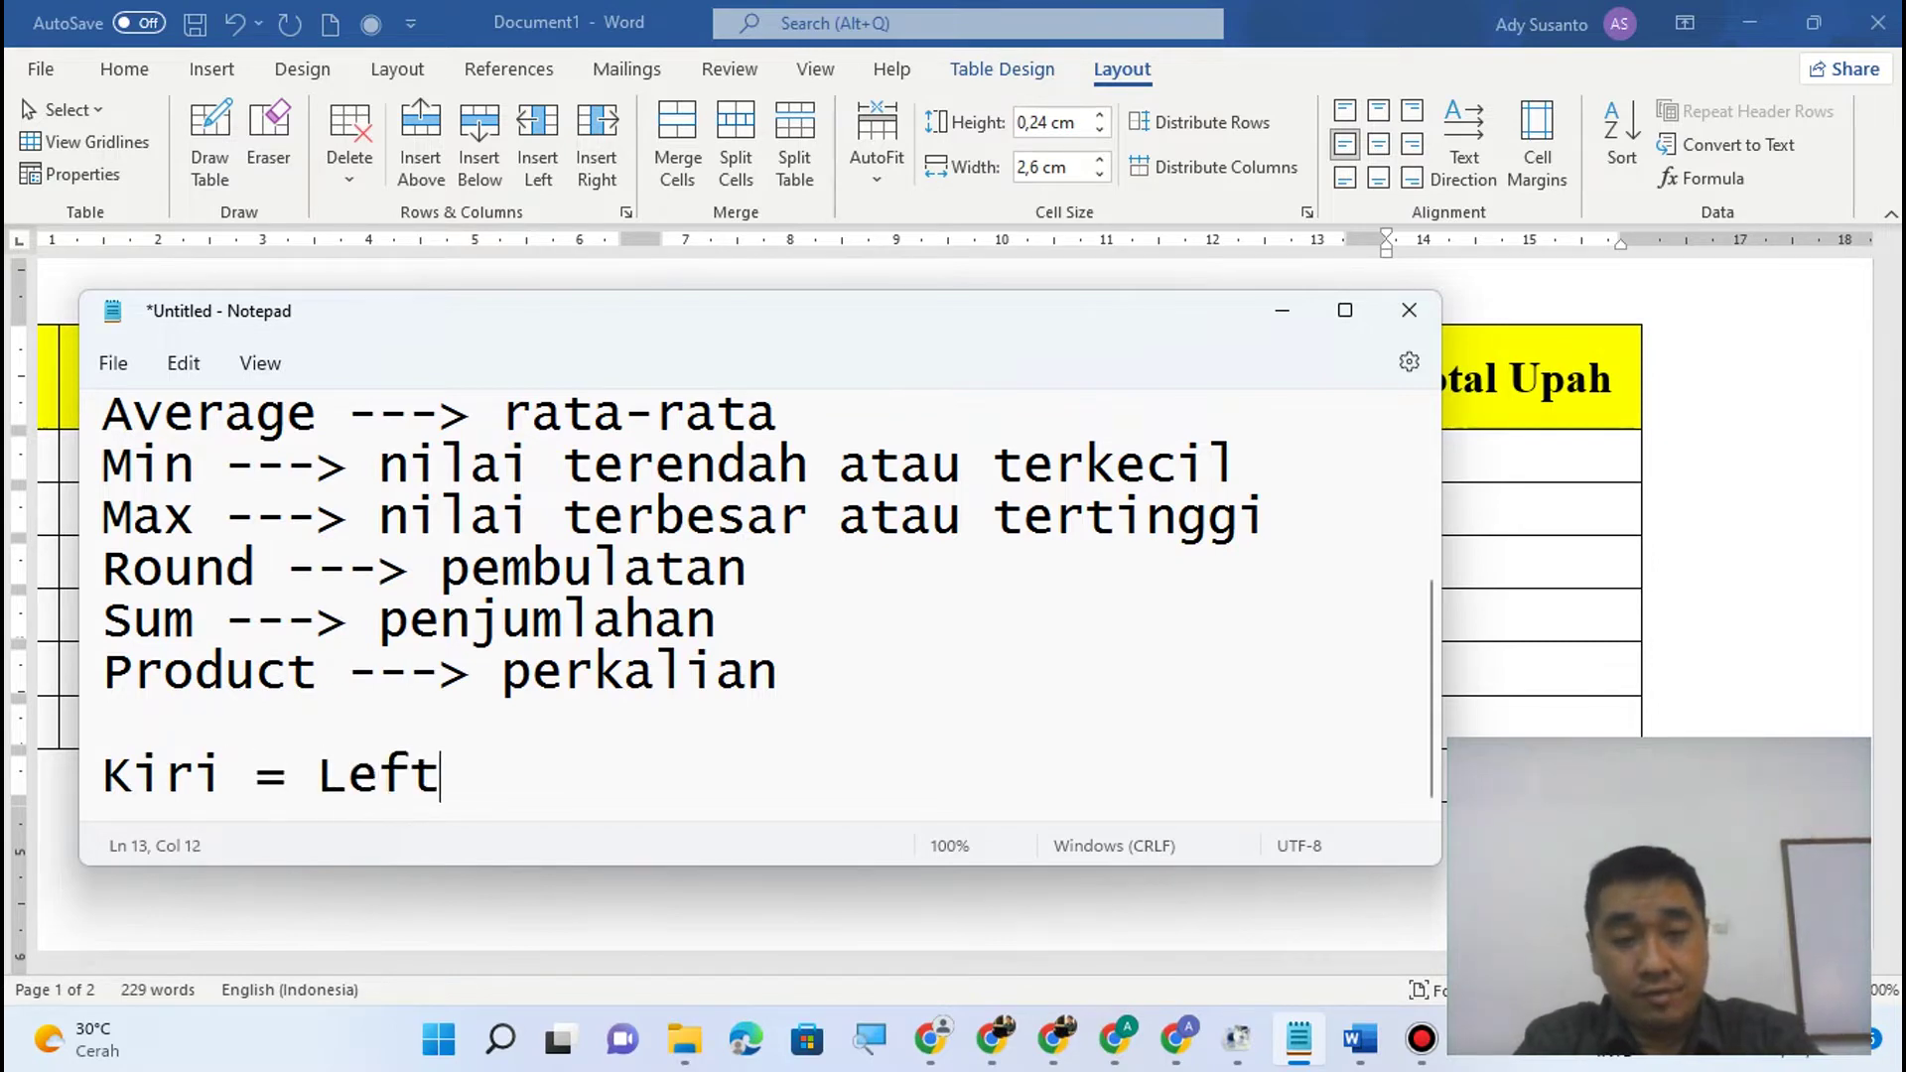
key("Return")
type("Kanan ")
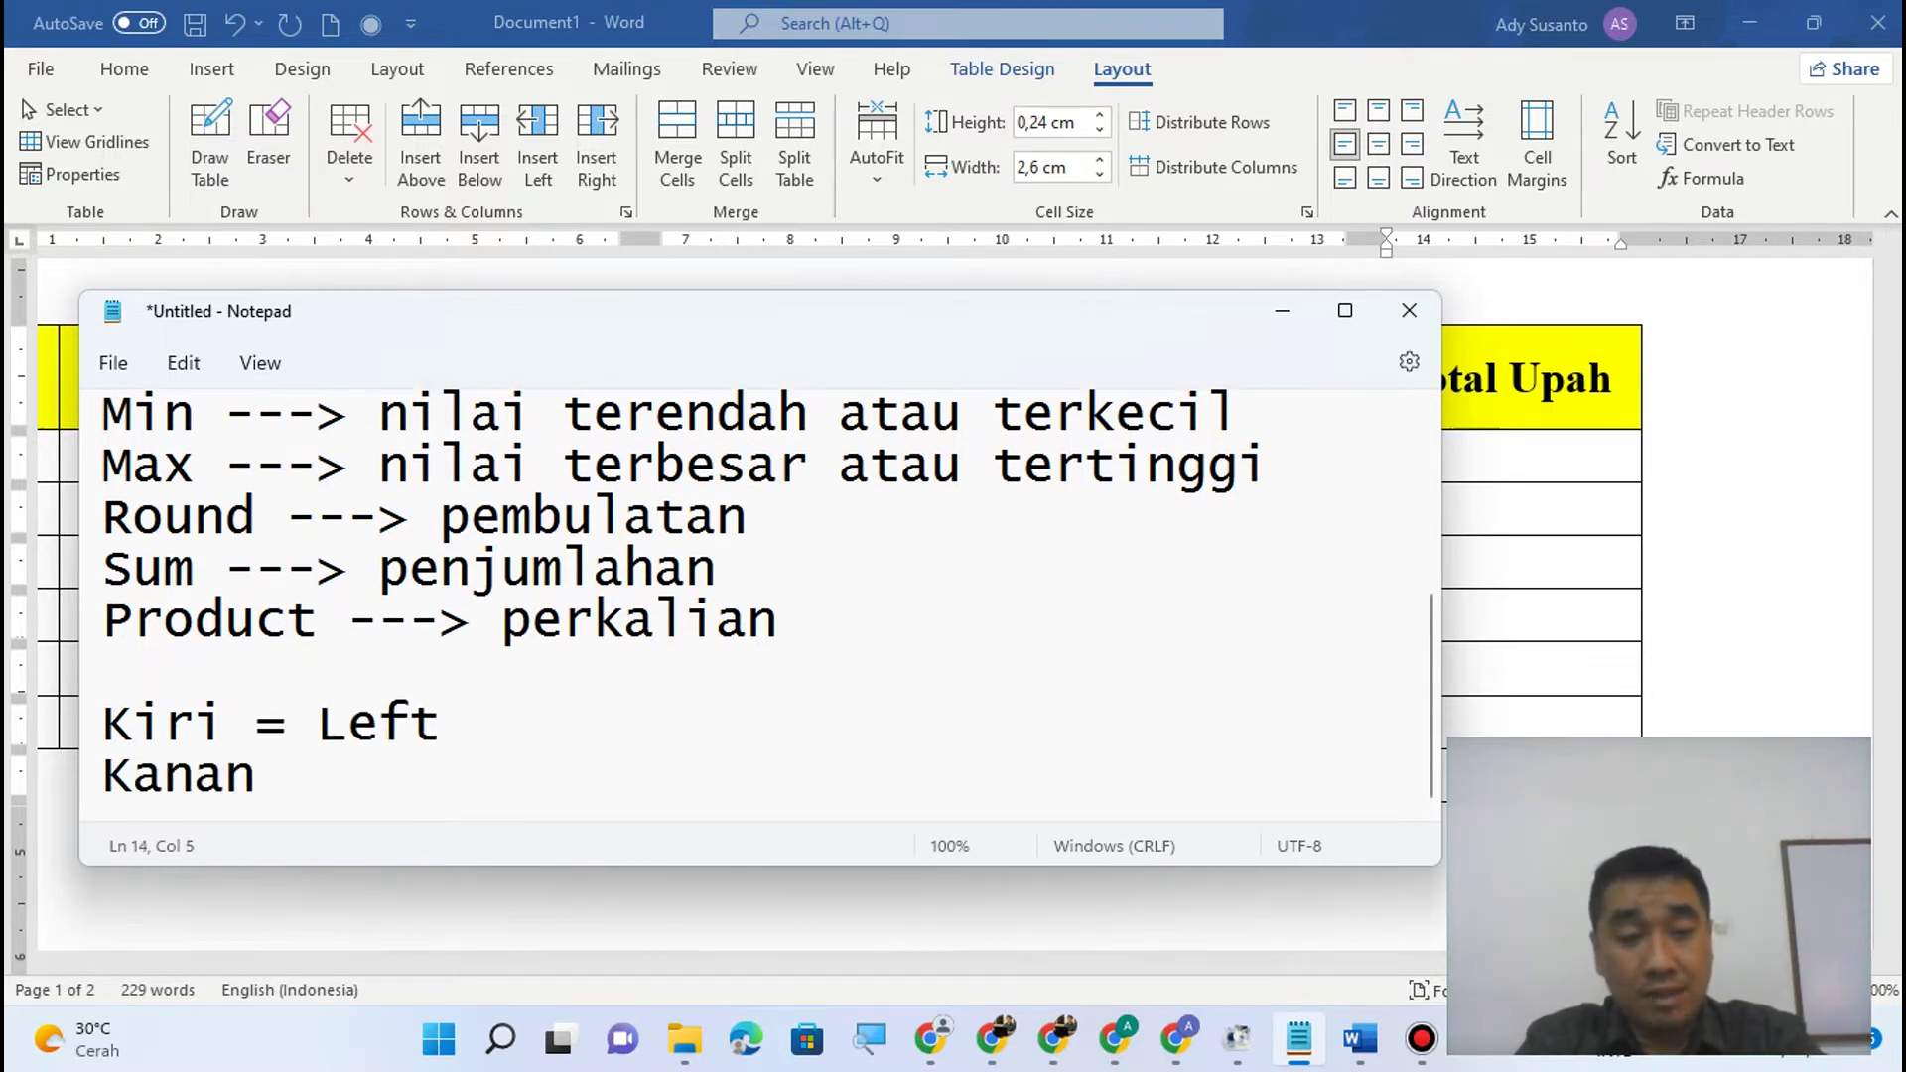
type("= Right")
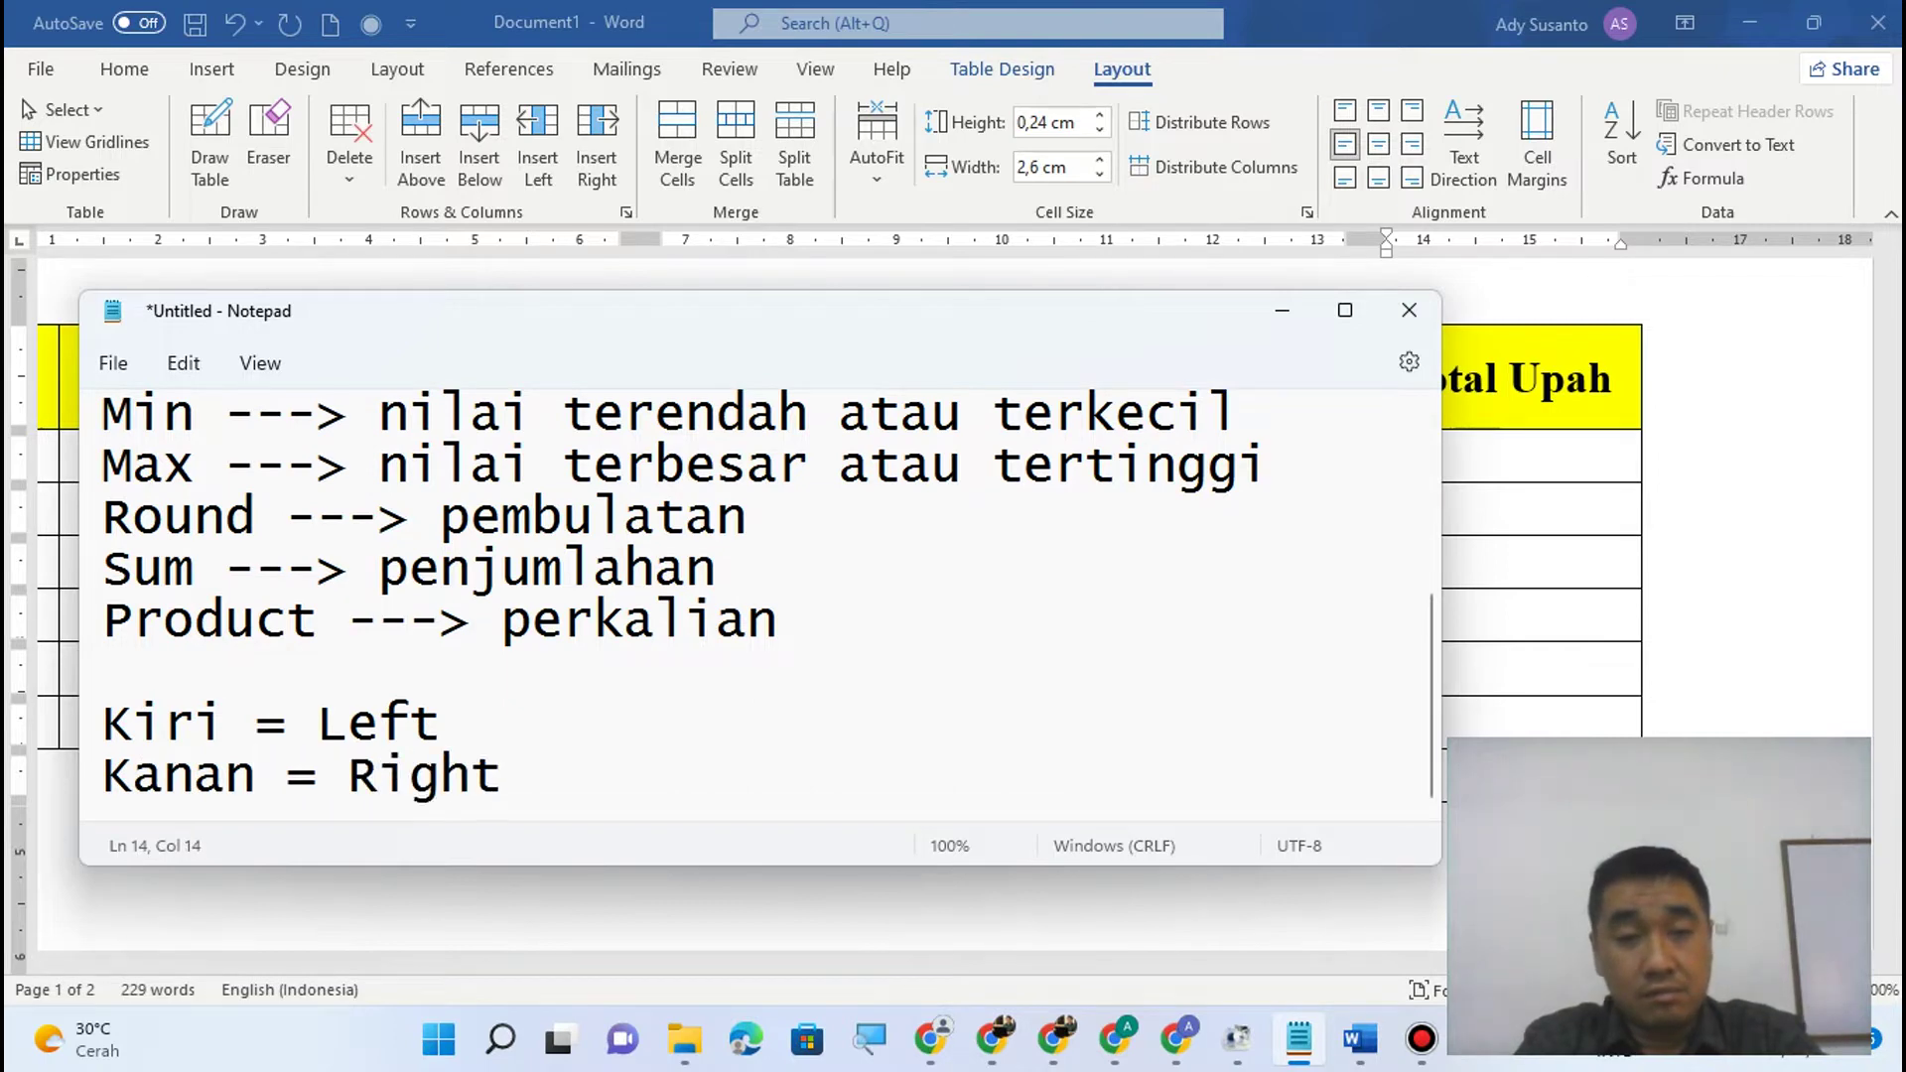
Add the lines "Atas = Above" and "Bawah = Below" under the Kanan line.
key("Return")
type("A")
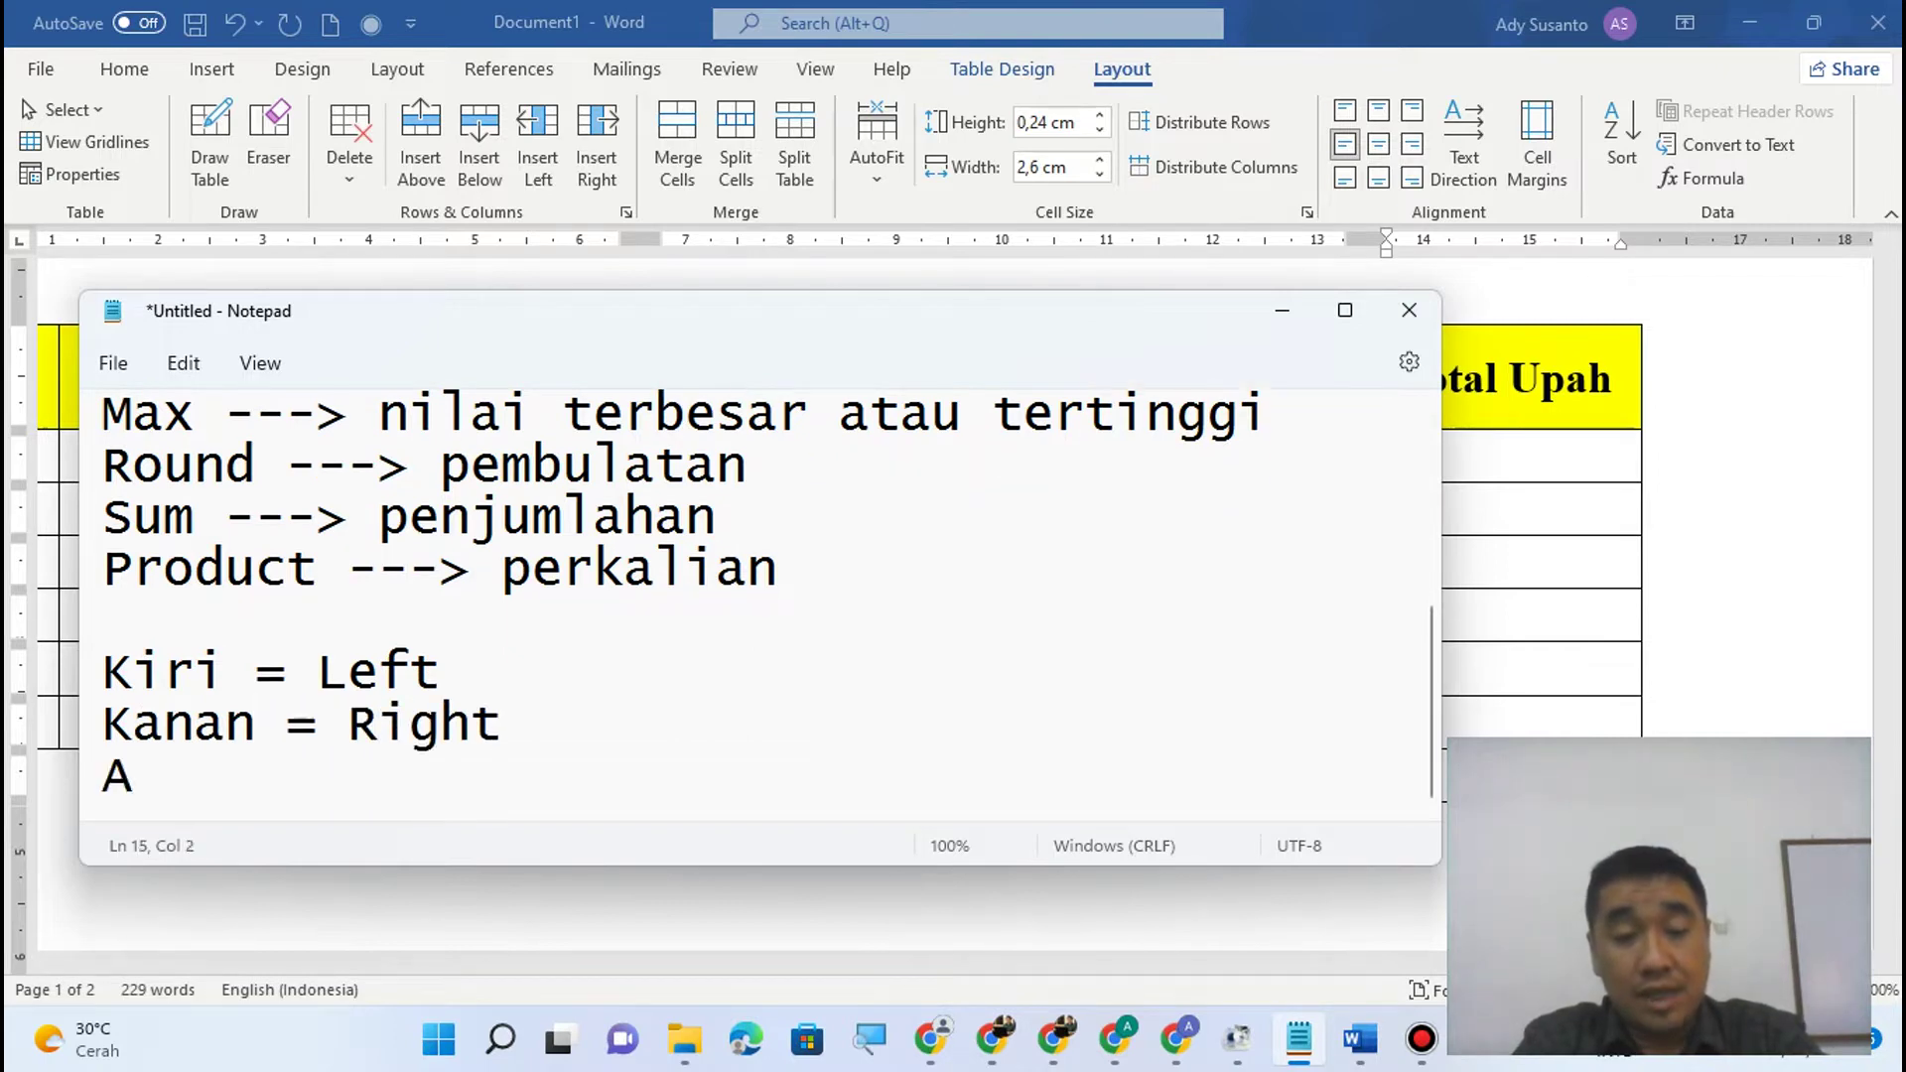
type("tas =")
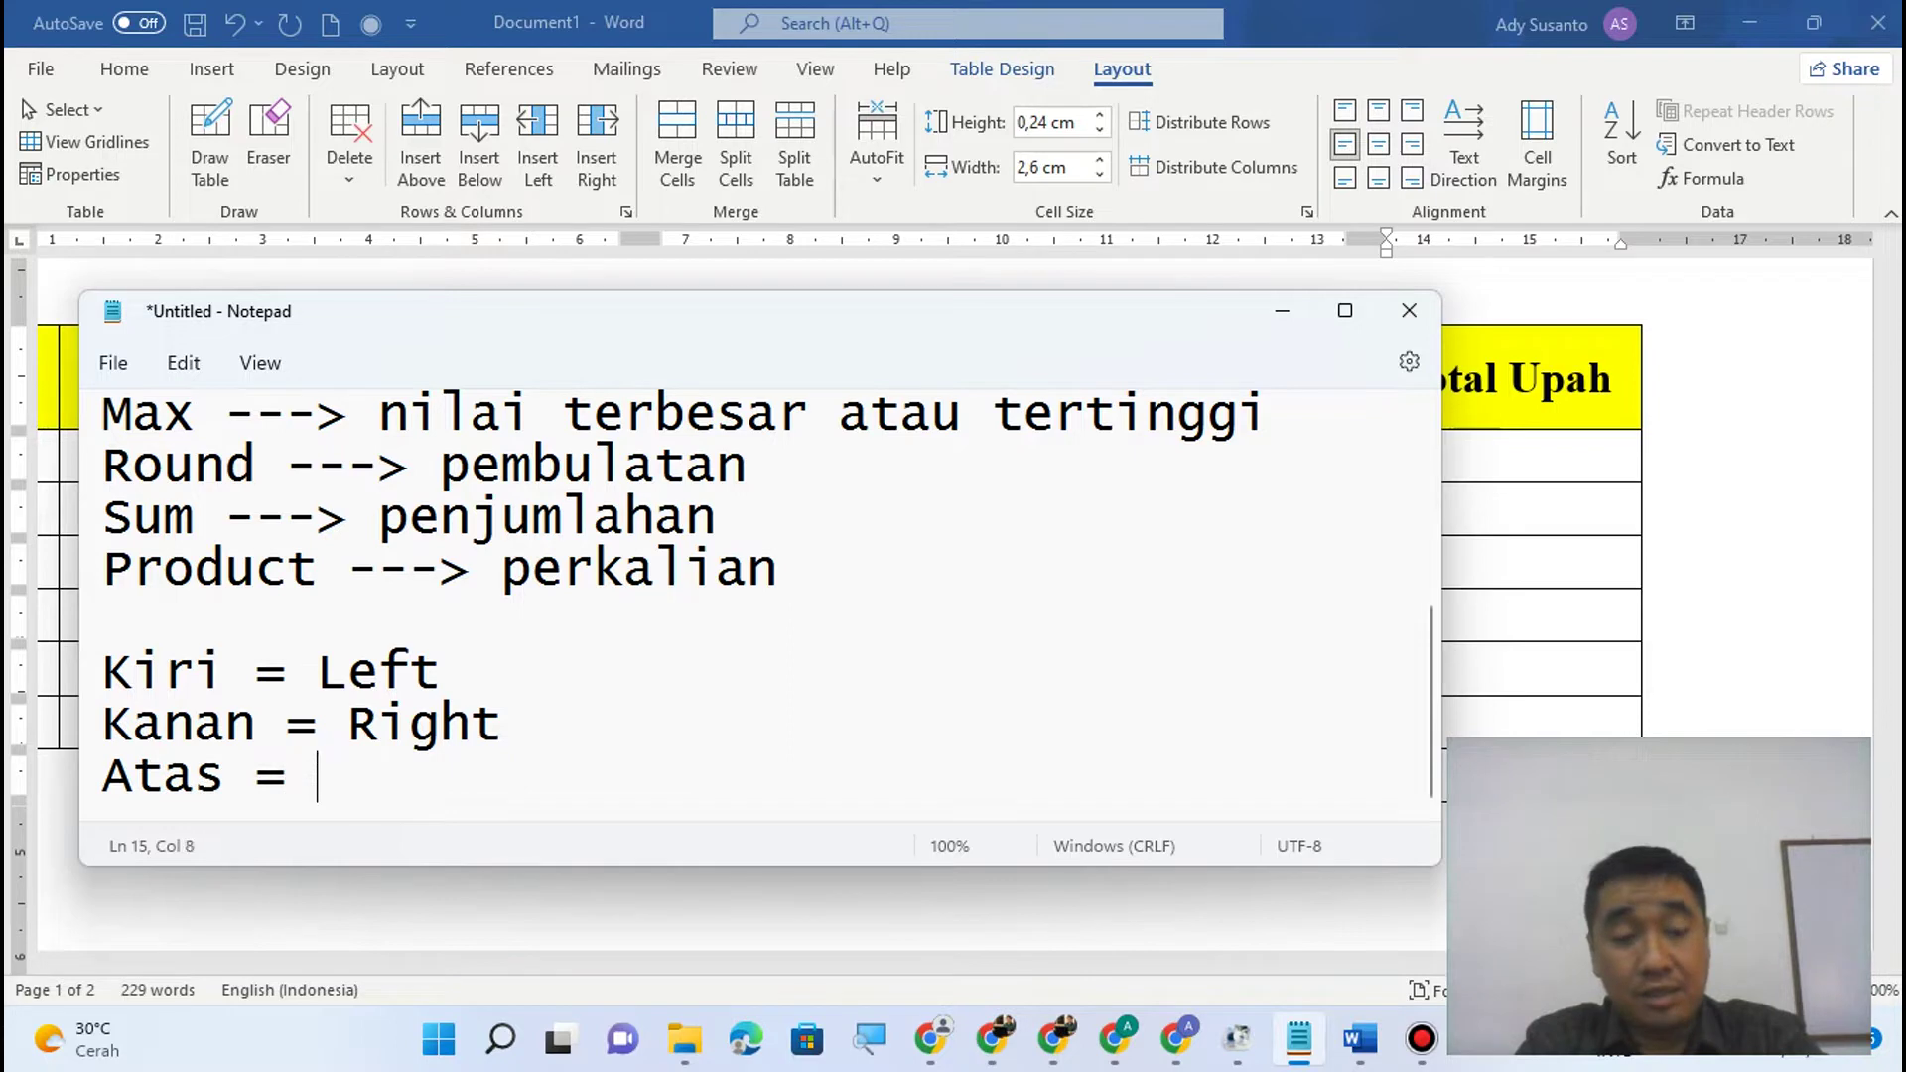
type(" Aboc")
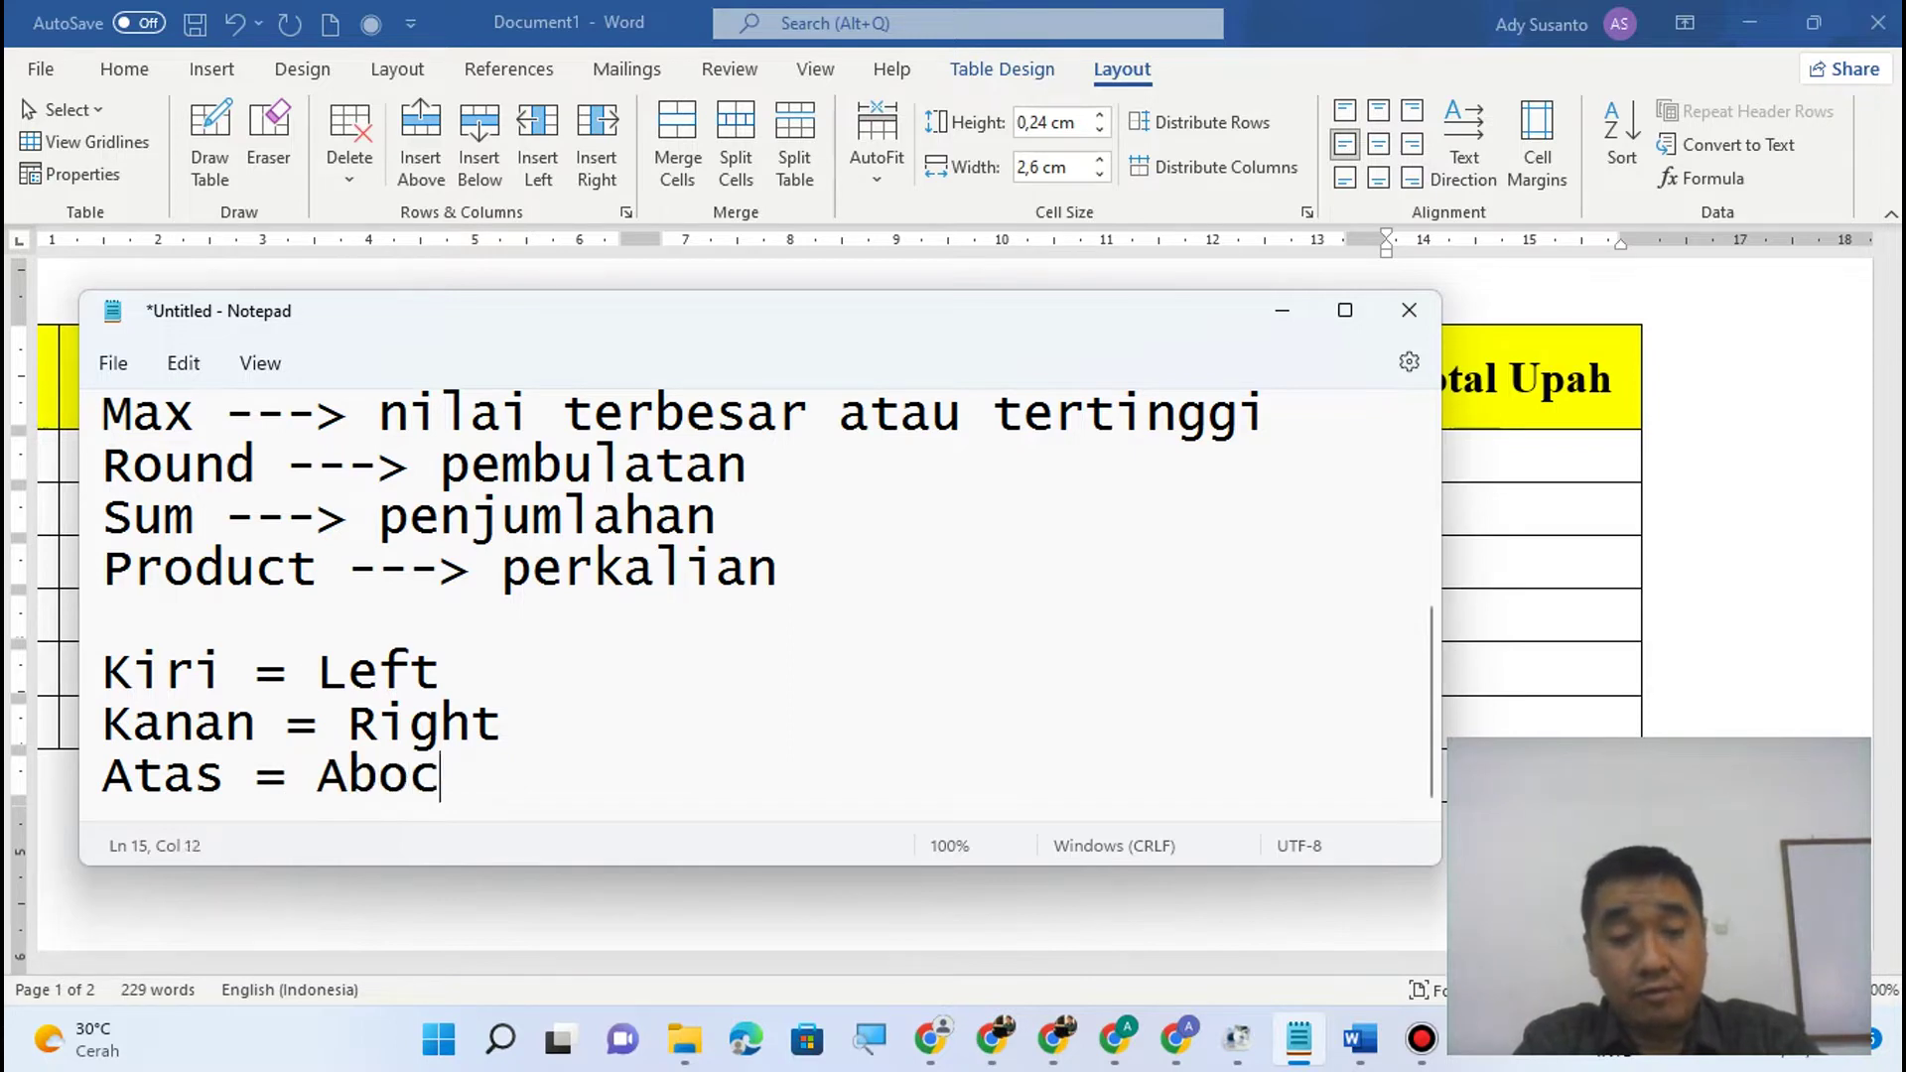
key("BackSpace")
type("ve")
key("Return")
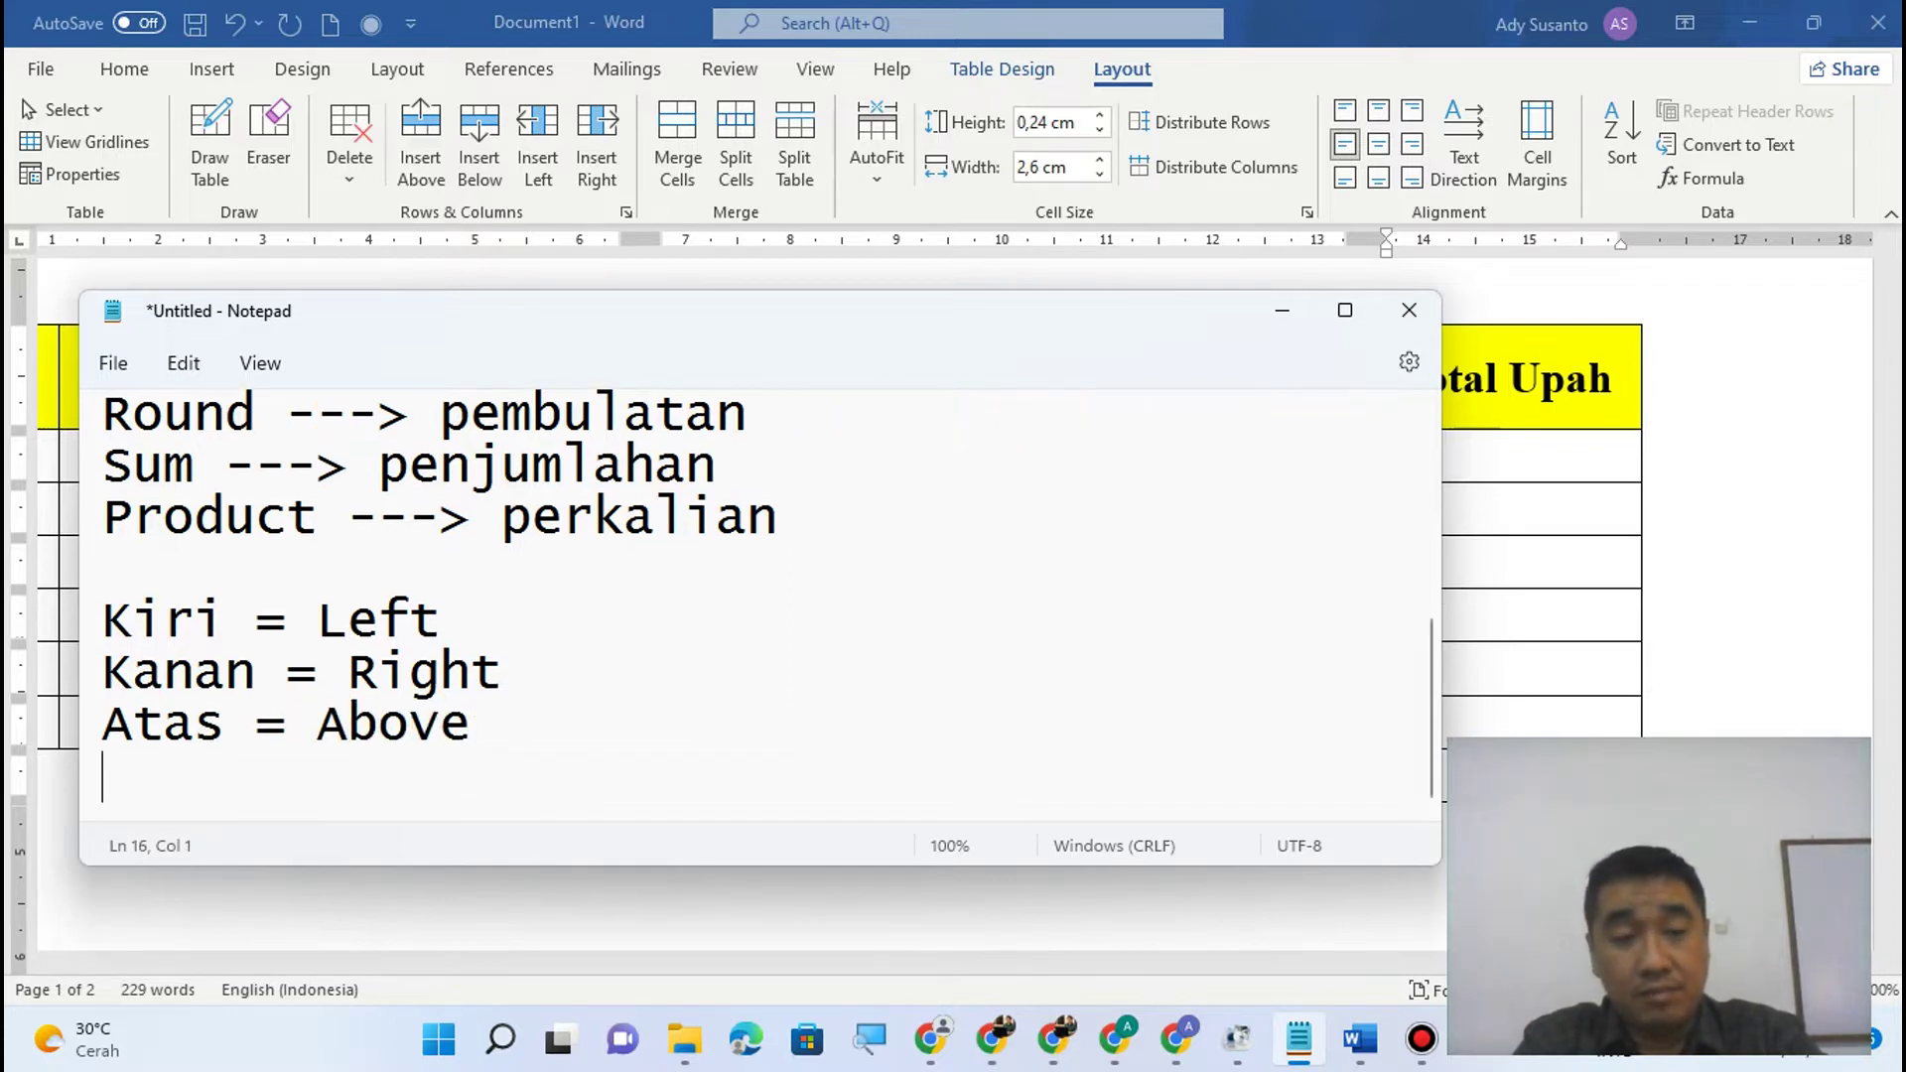
type("Bawah")
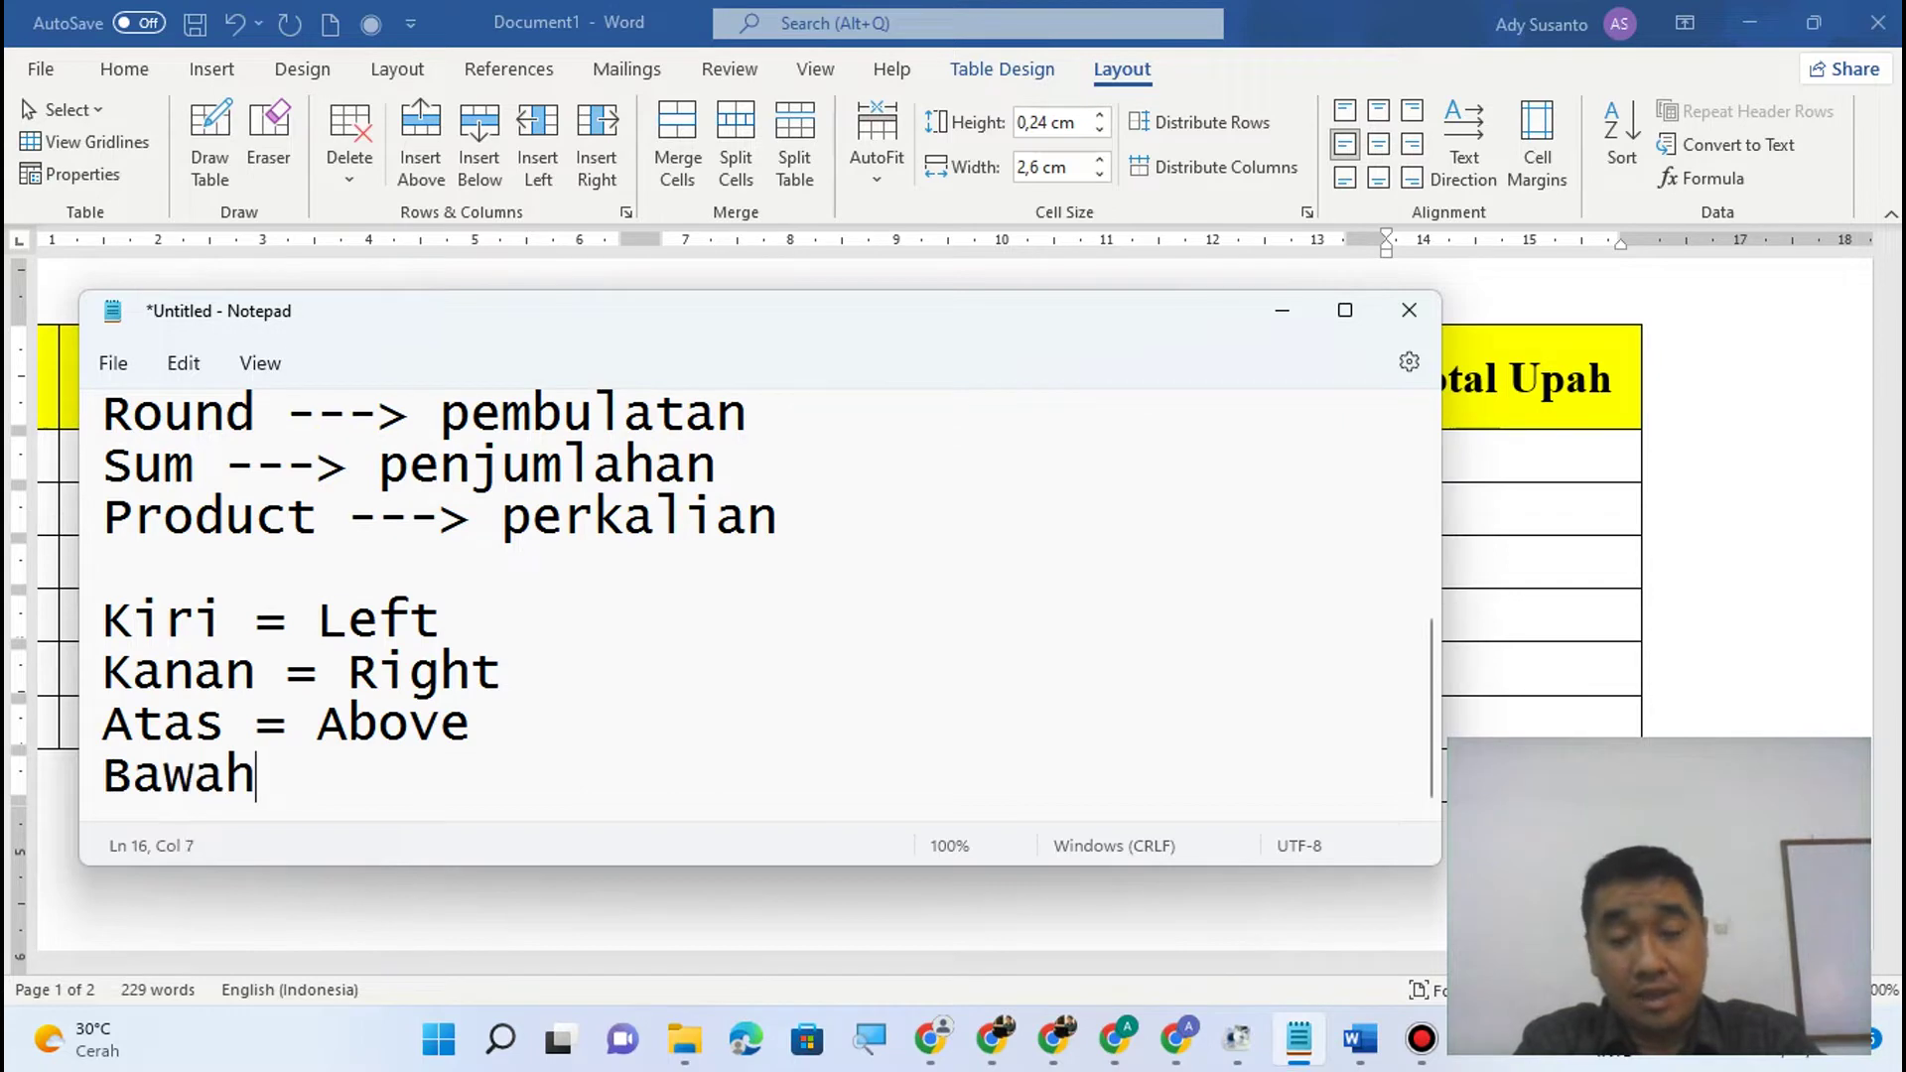
type(" = Below")
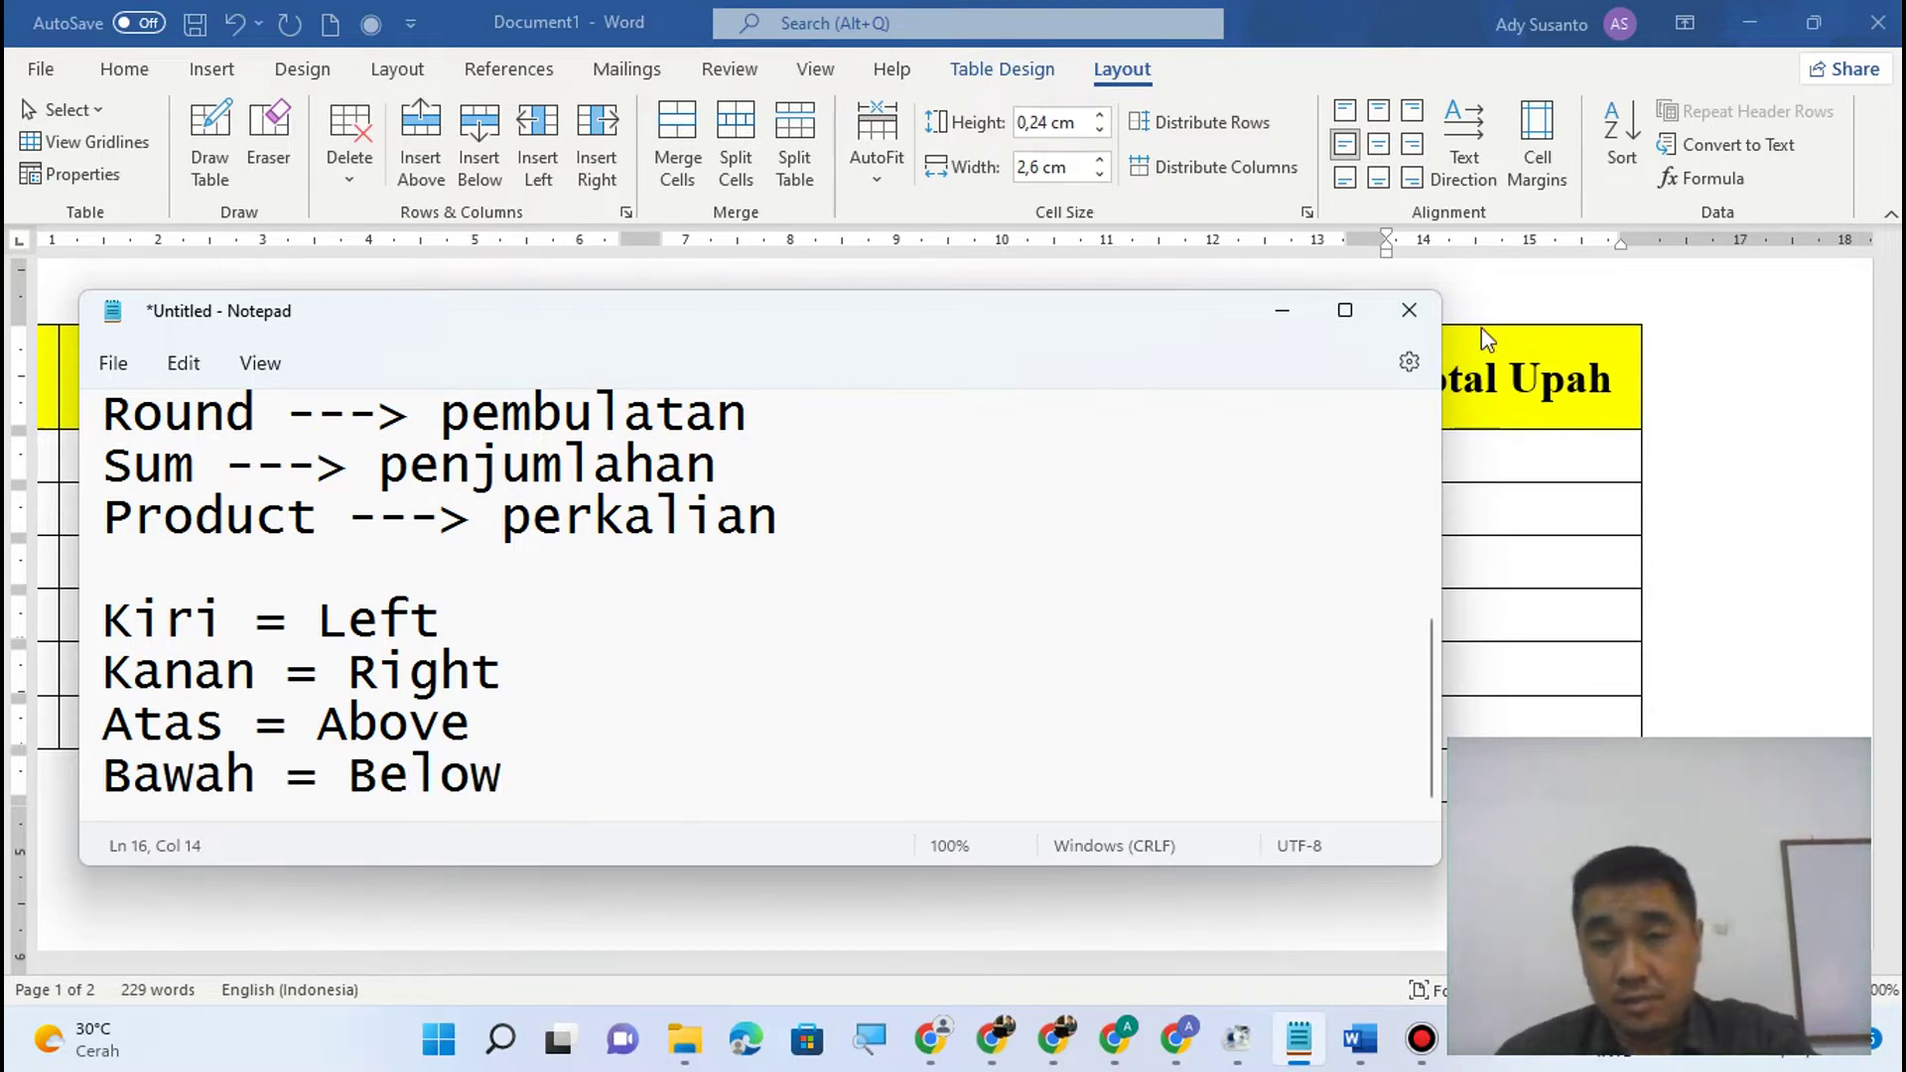
Switch to Word, open the Formula dialog for the first data row's Total Upah cell, and magnify the dialog on screen.
left_click(1533, 481)
left_click(1523, 451)
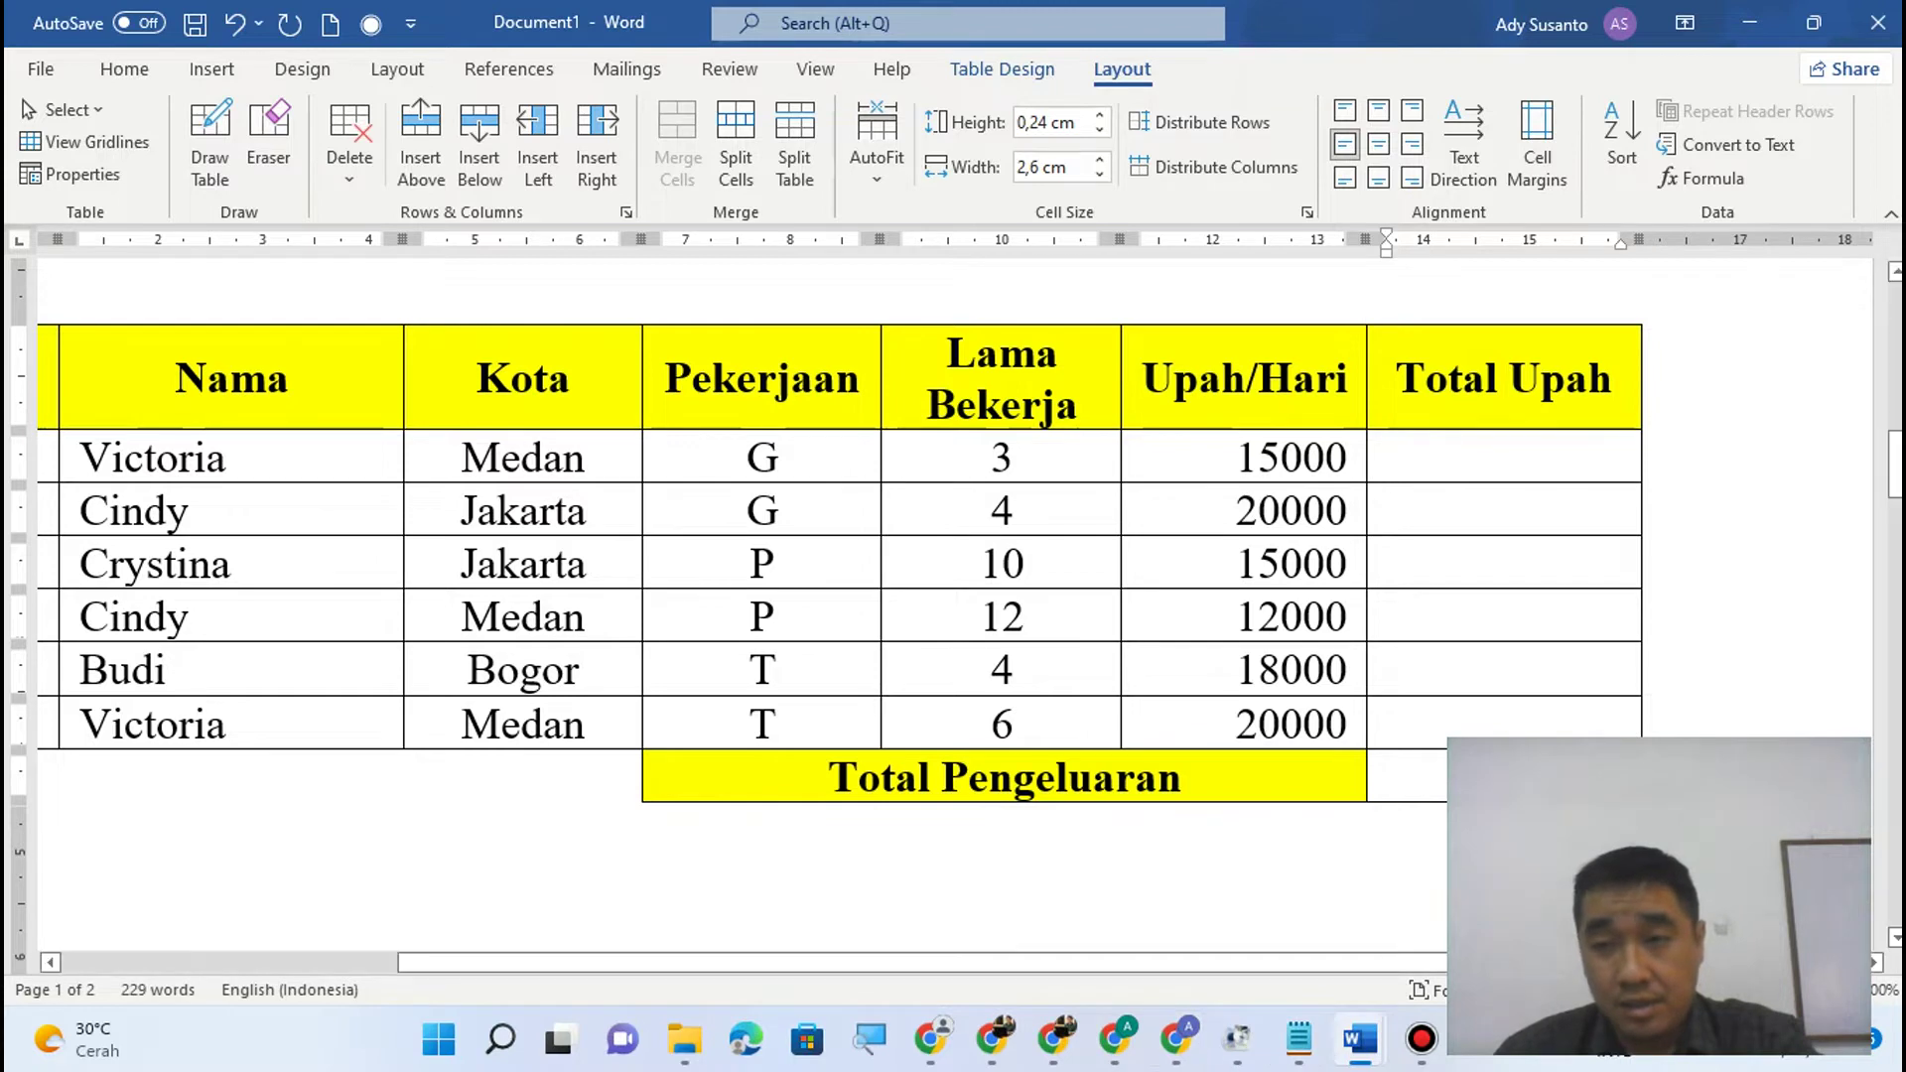
left_click(1687, 178)
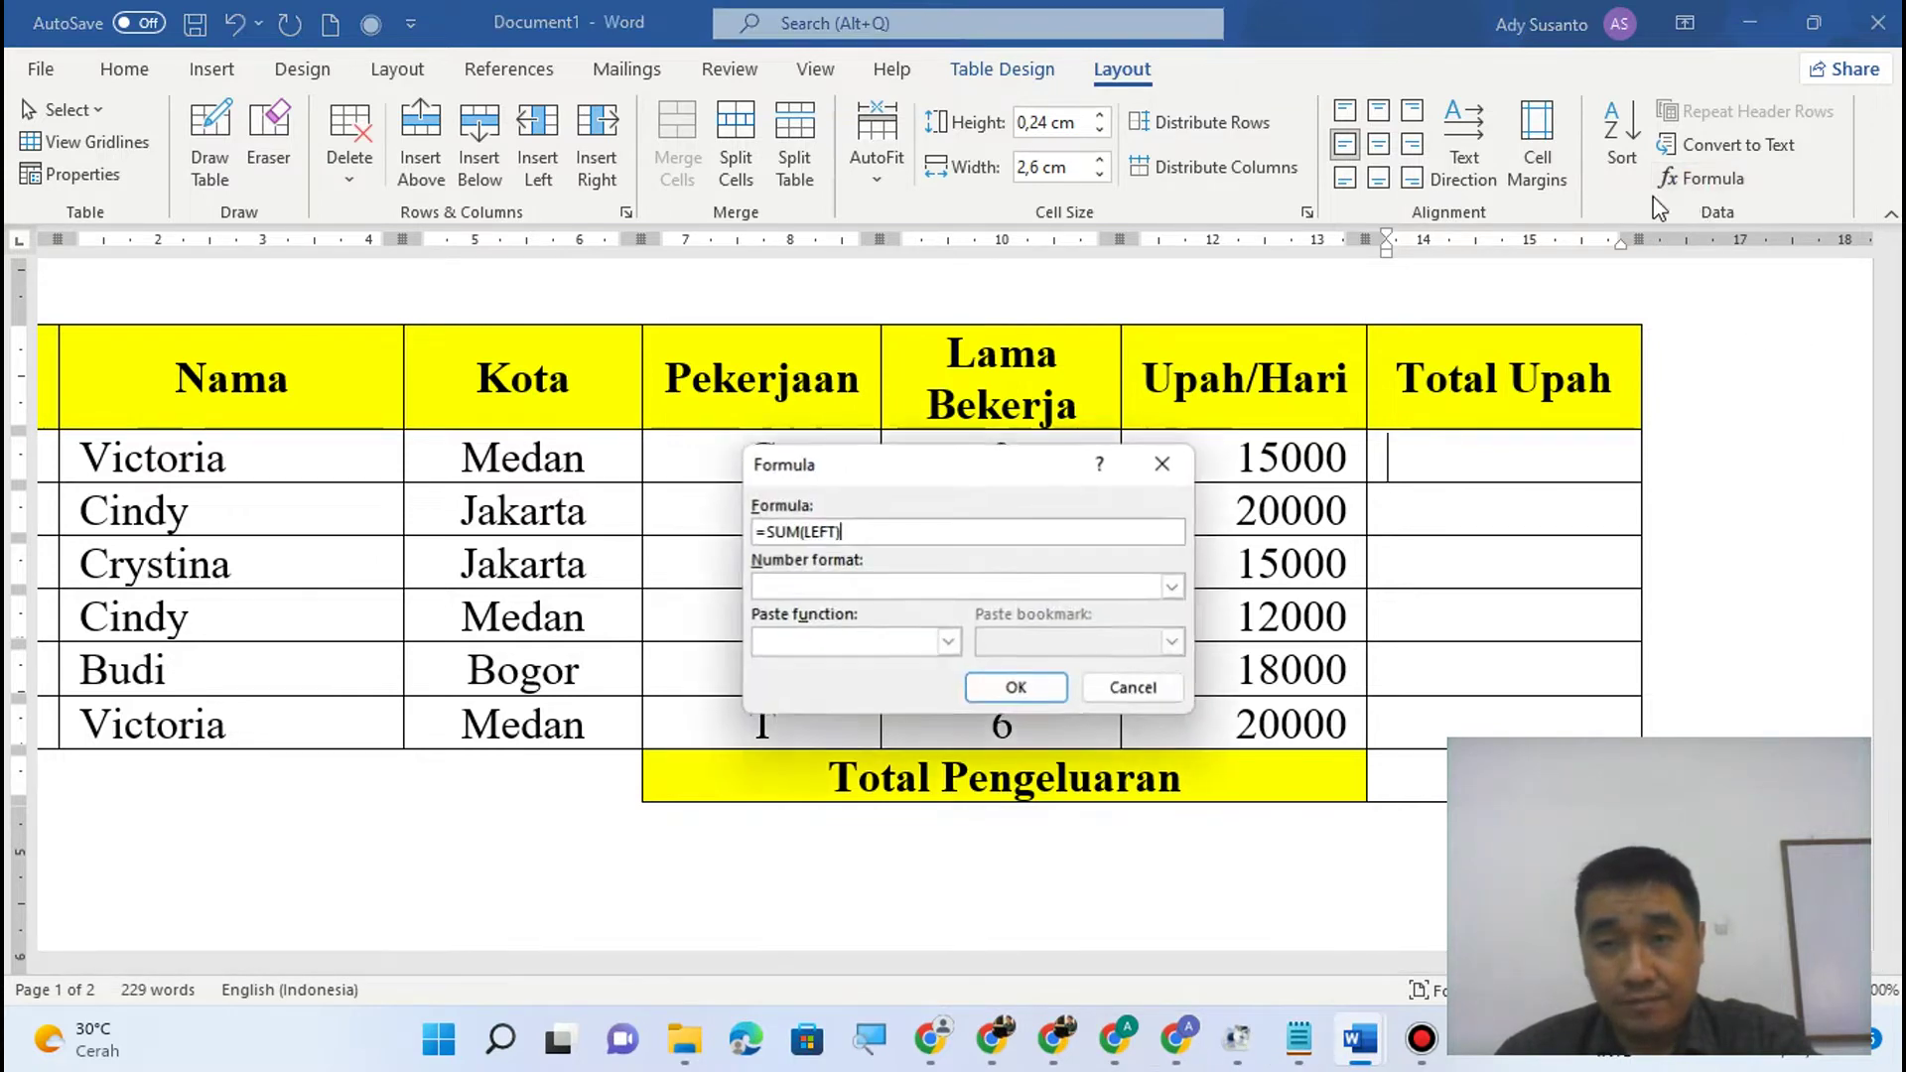
left_click_drag(980, 460, 750, 429)
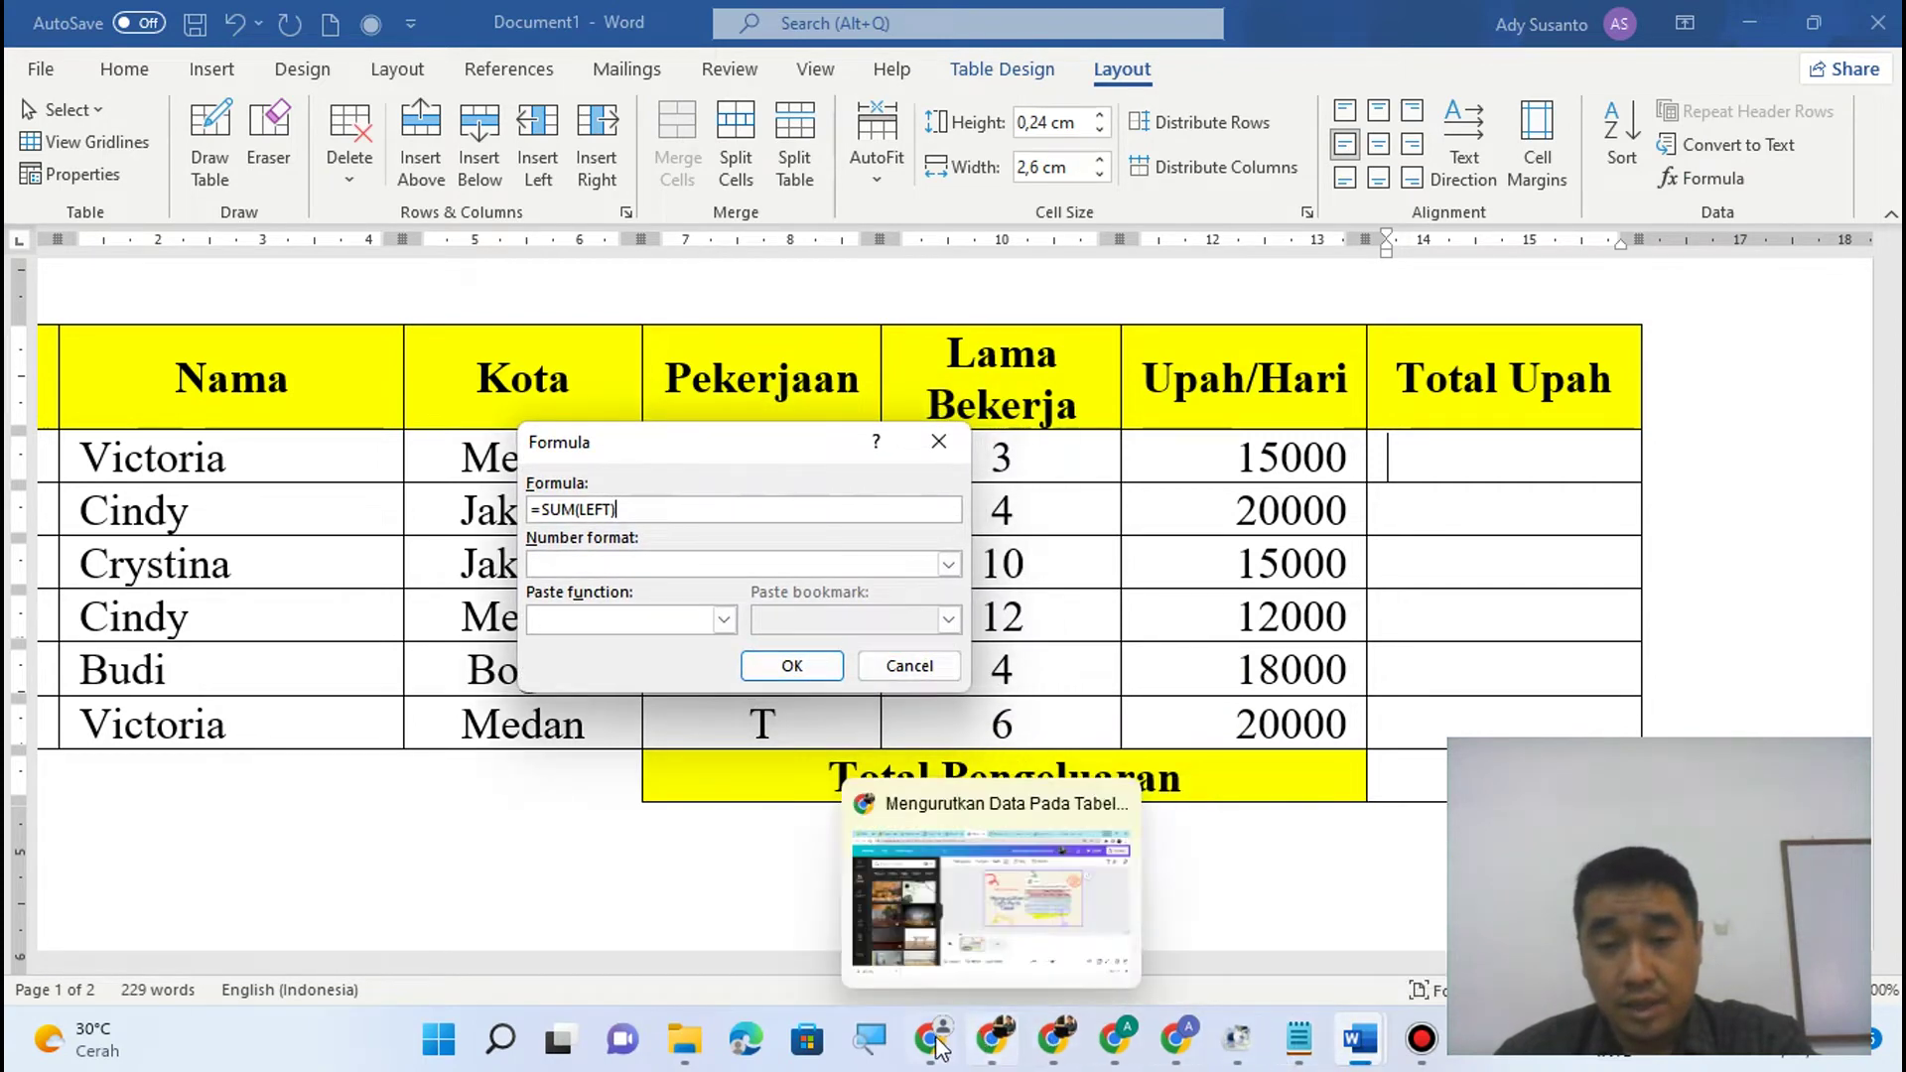
left_click(868, 1042)
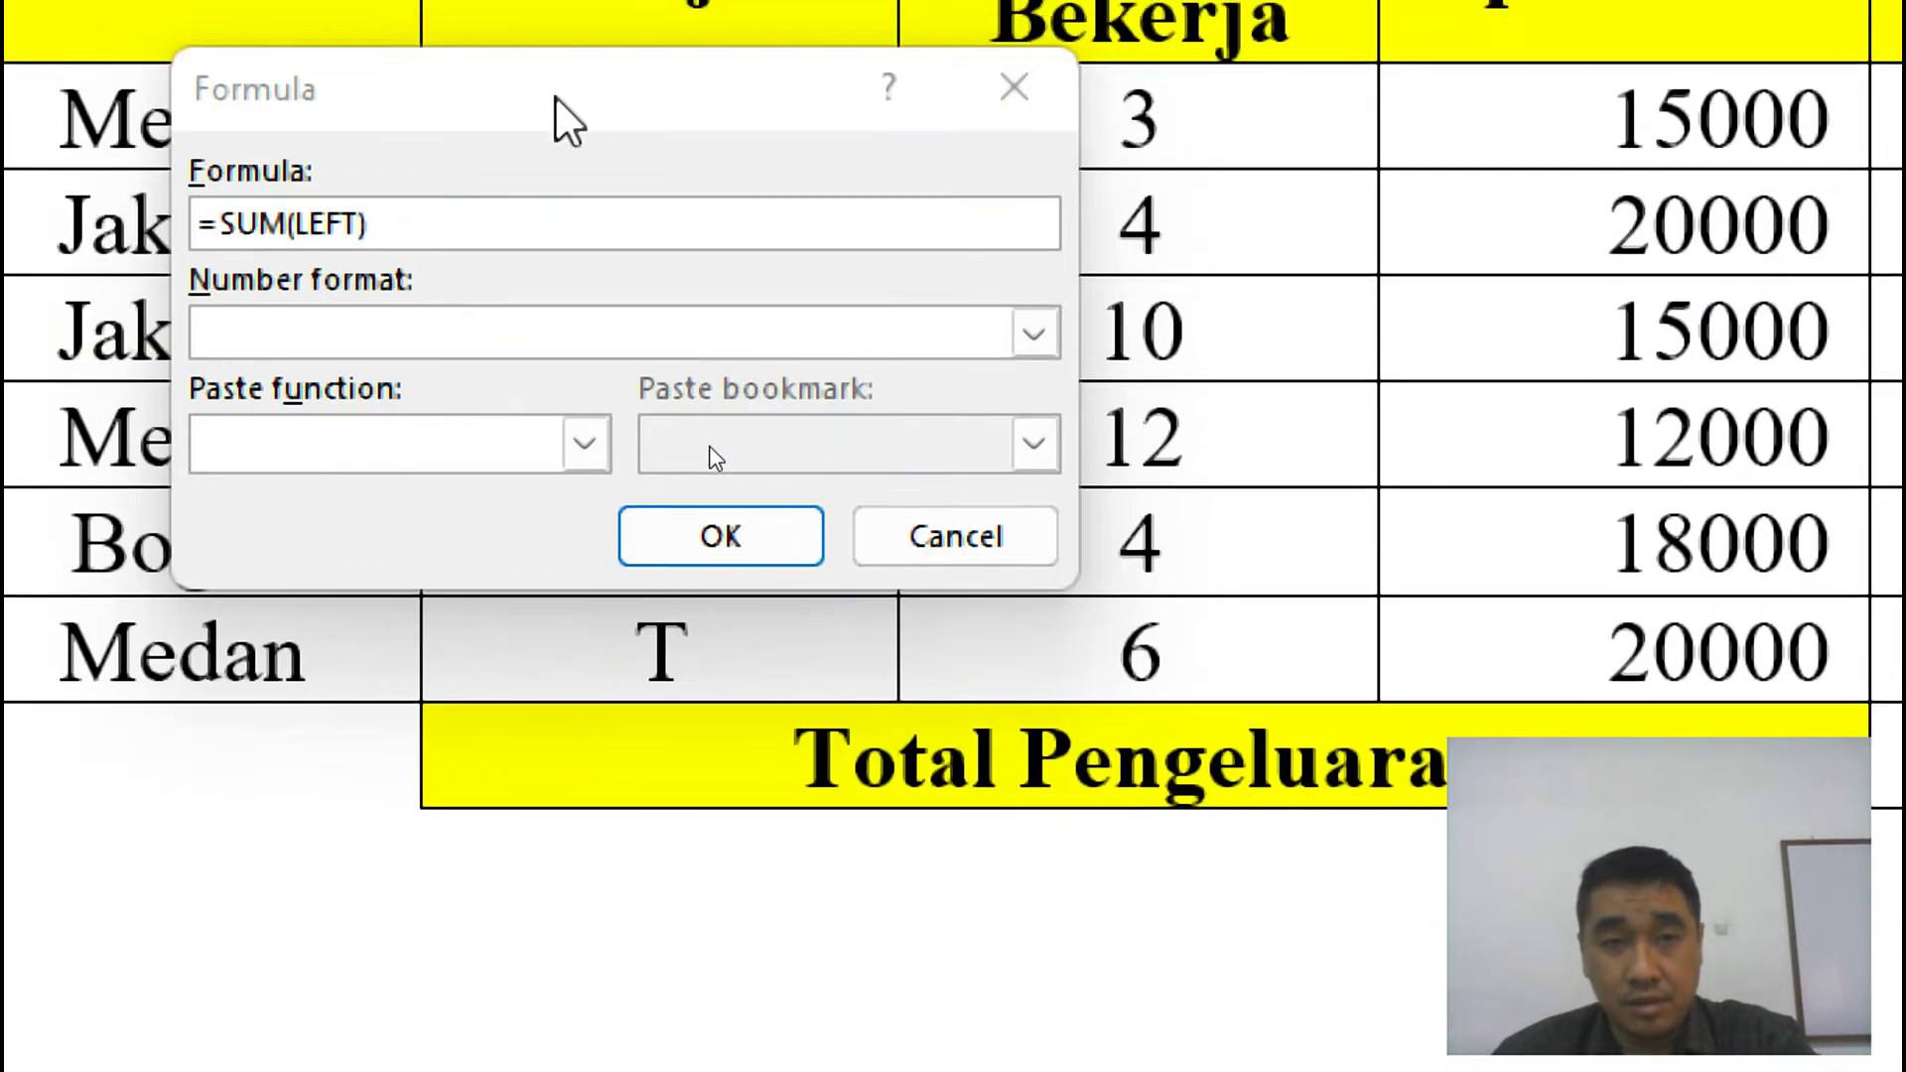
Replace the default formula for the first data row's Total Upah with the PRODUCT function, leaving its argument empty.
left_click(556, 98)
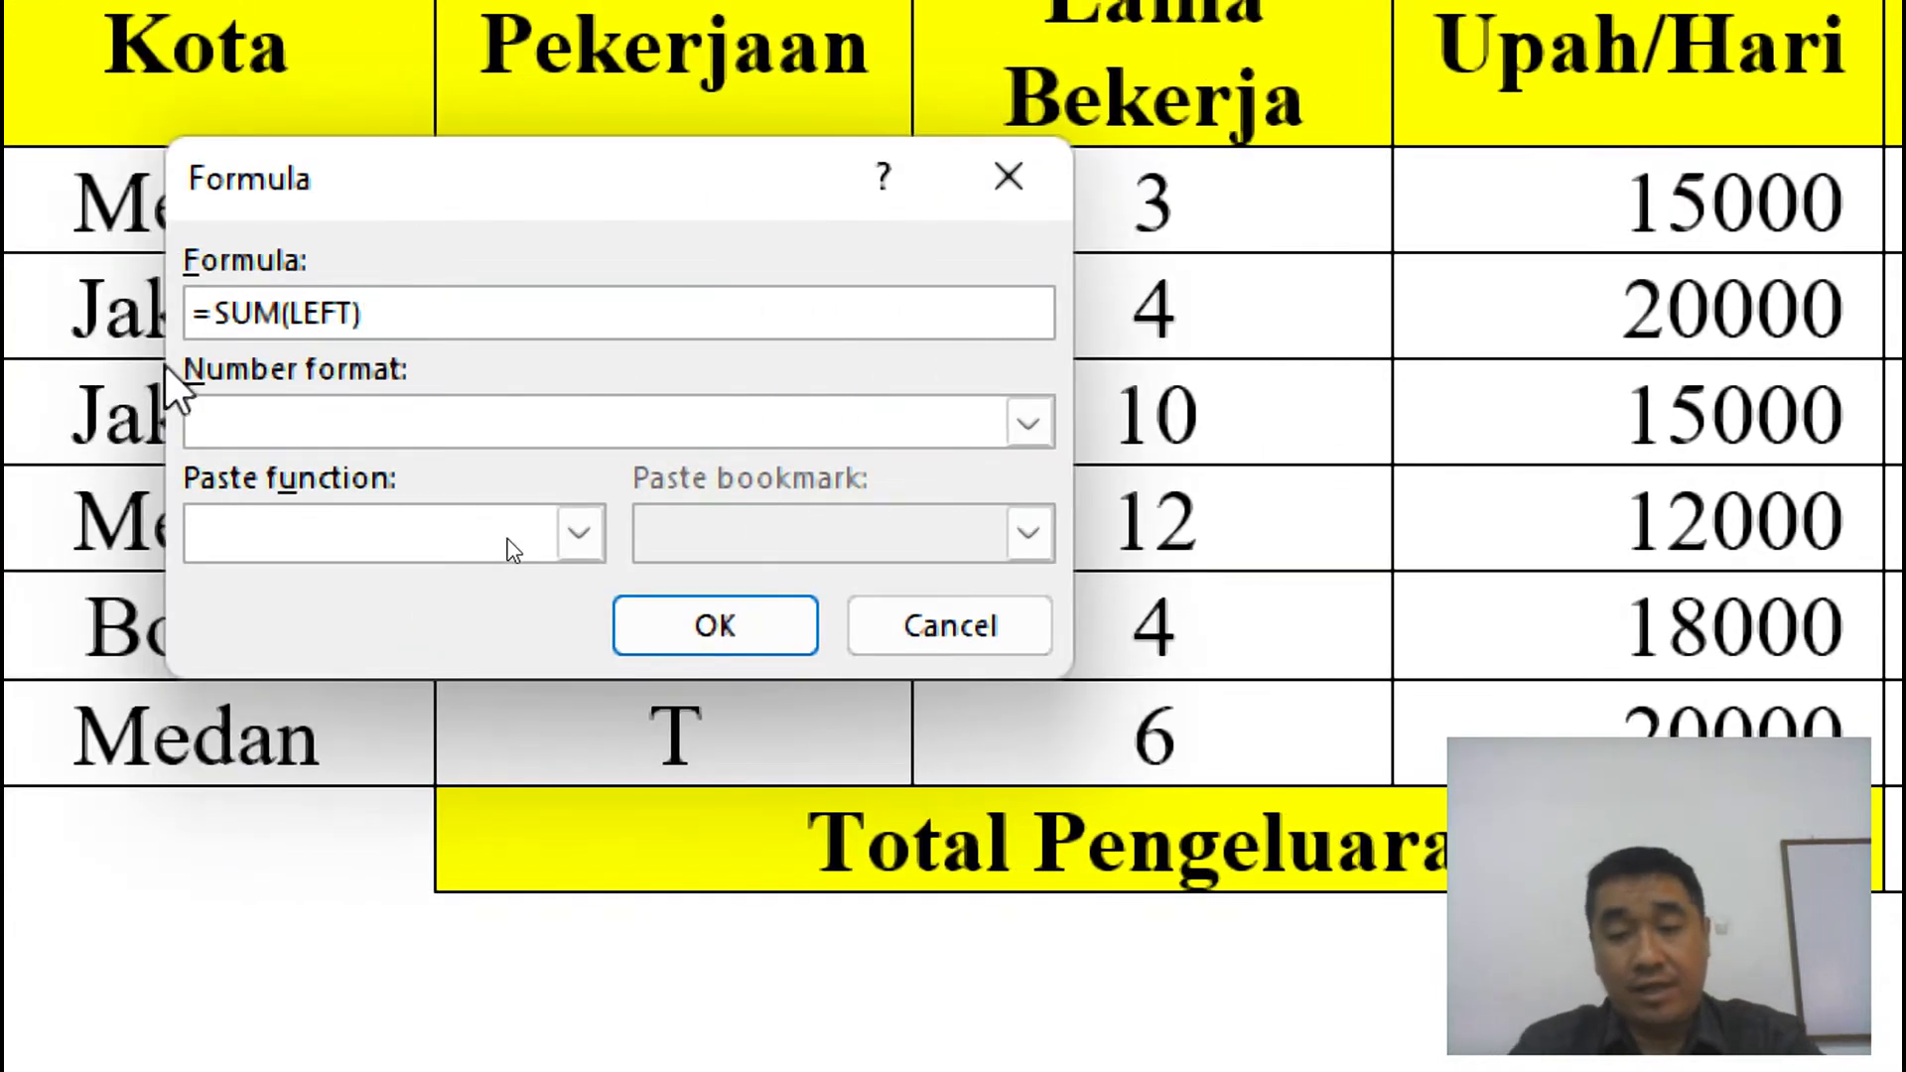
key("BackSpace")
key("BackSpace")
key("BackSpace")
key("BackSpace")
key("BackSpace")
key("BackSpace")
key("BackSpace")
key("BackSpace")
key("BackSpace")
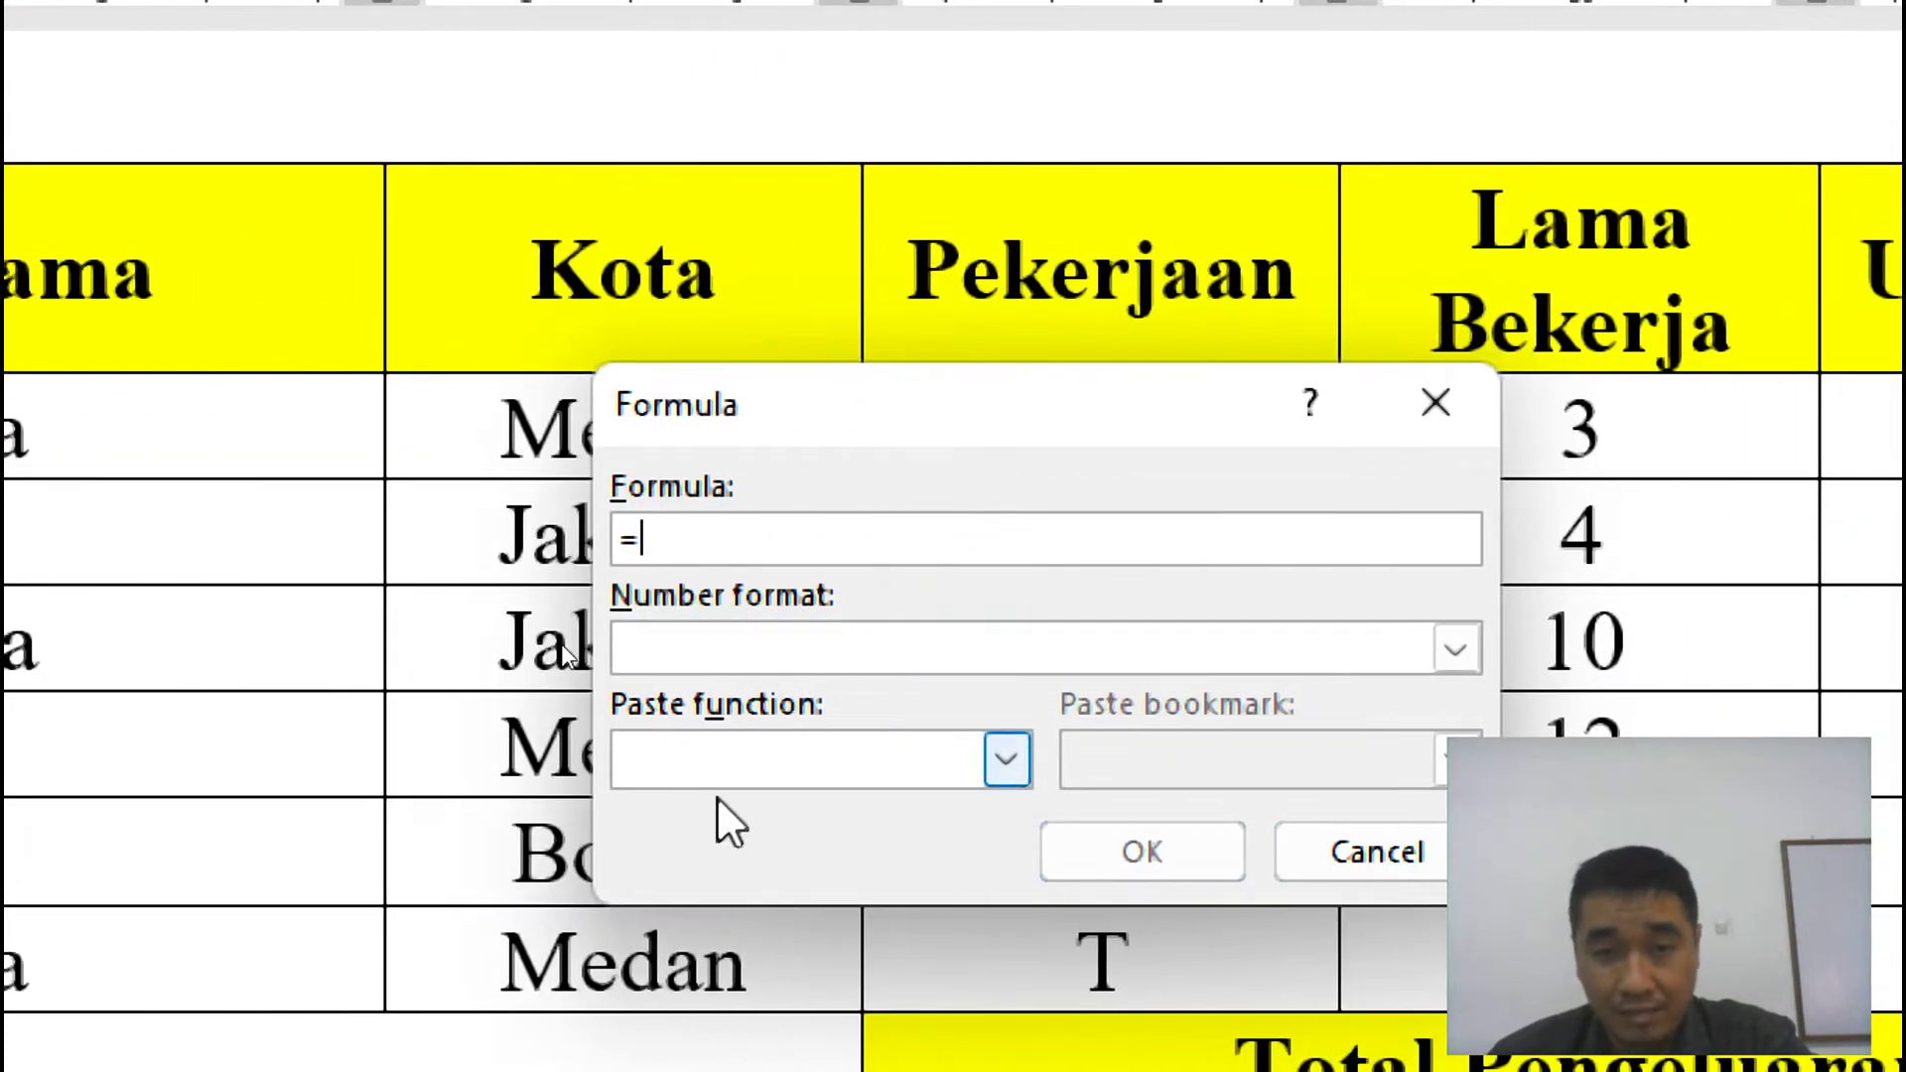
left_click(1006, 761)
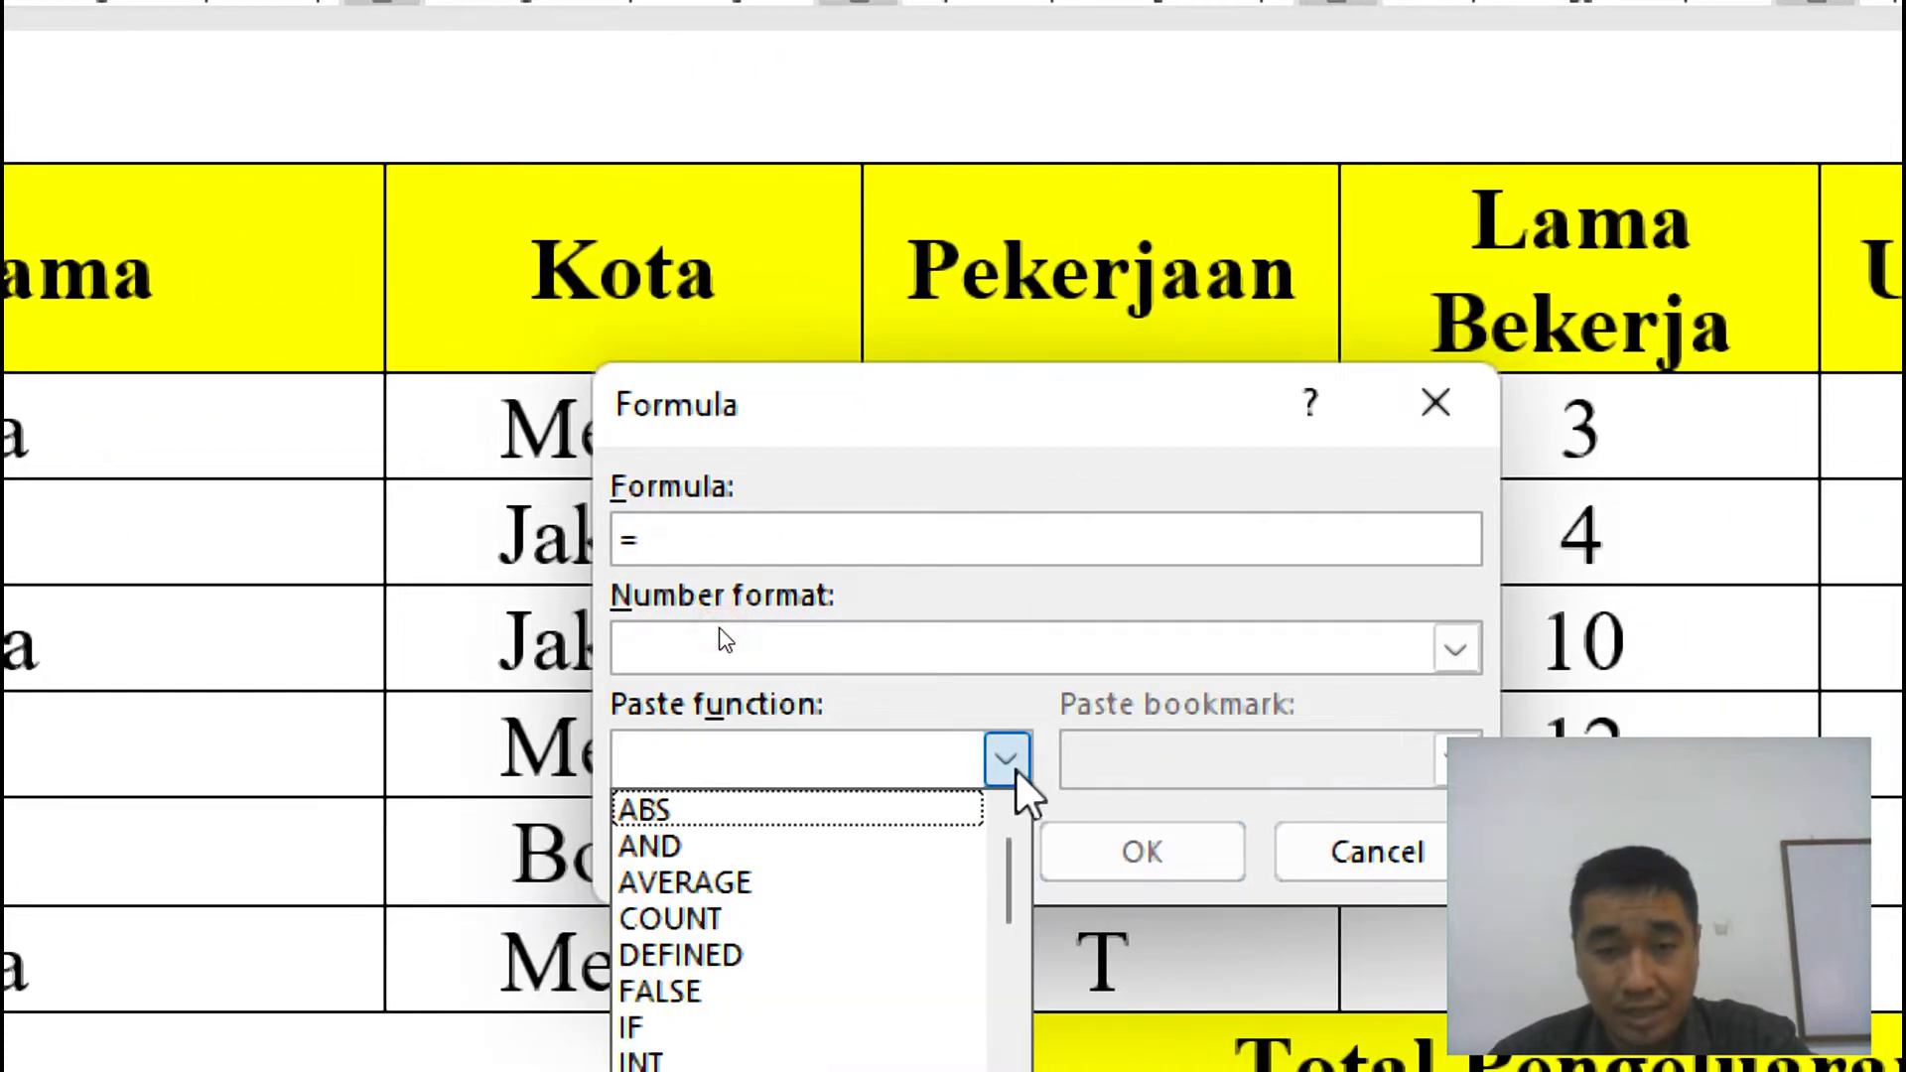
left_click_drag(1020, 868, 1021, 963)
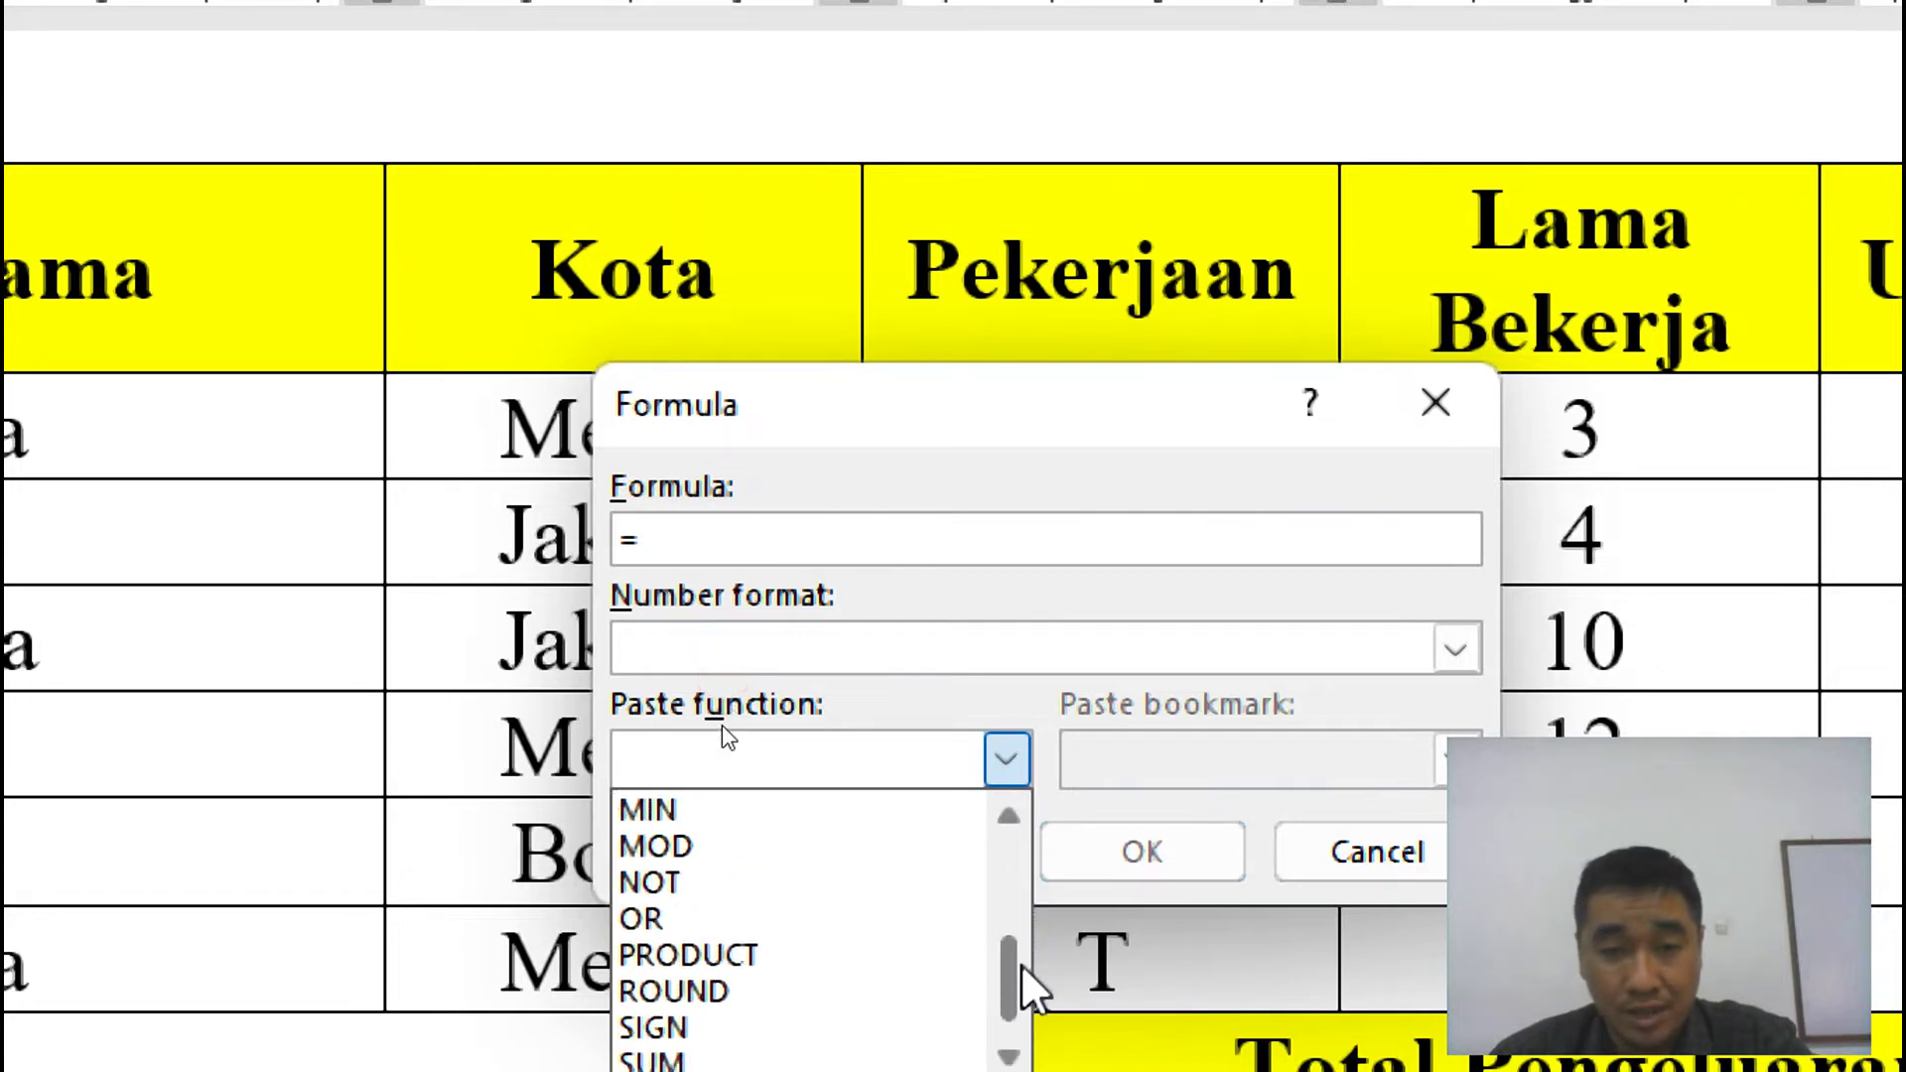
left_click(802, 960)
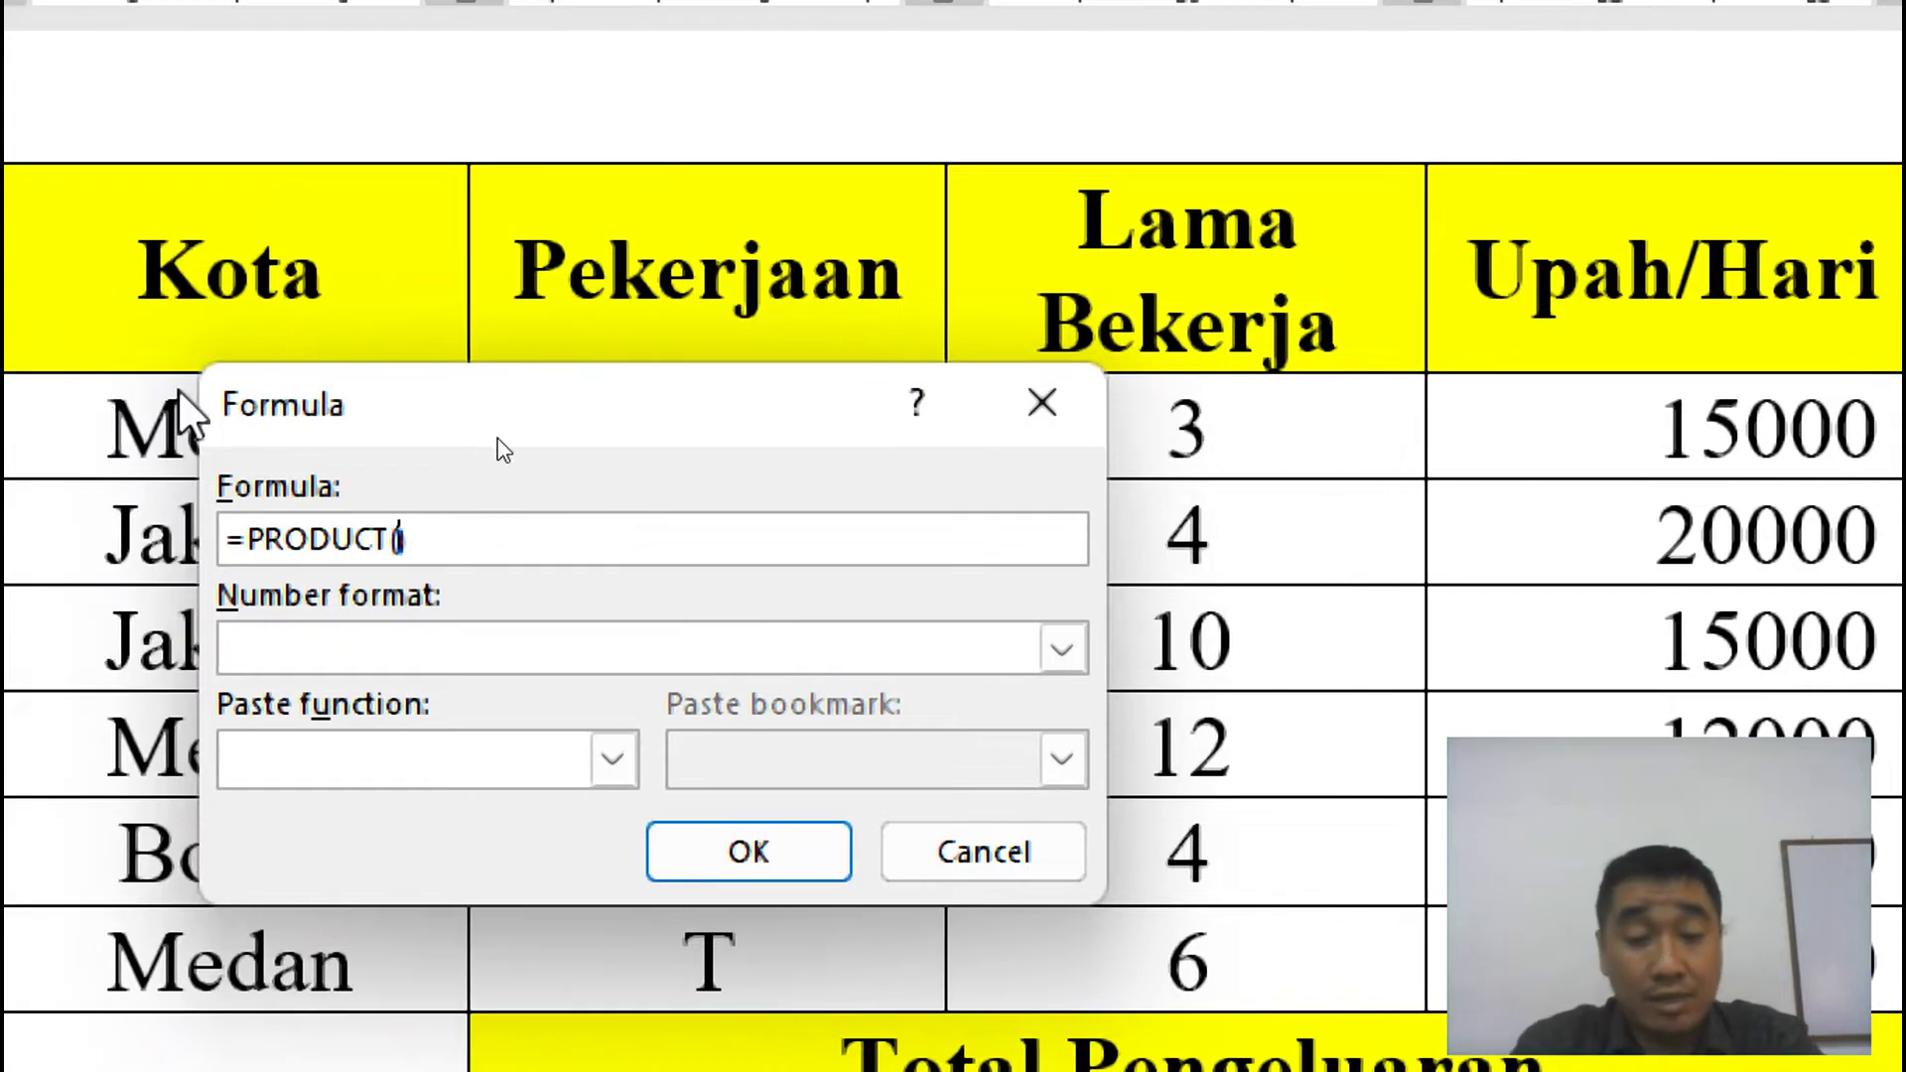
Try the lowercase argument "left" in the PRODUCT function and clear it again.
type("left")
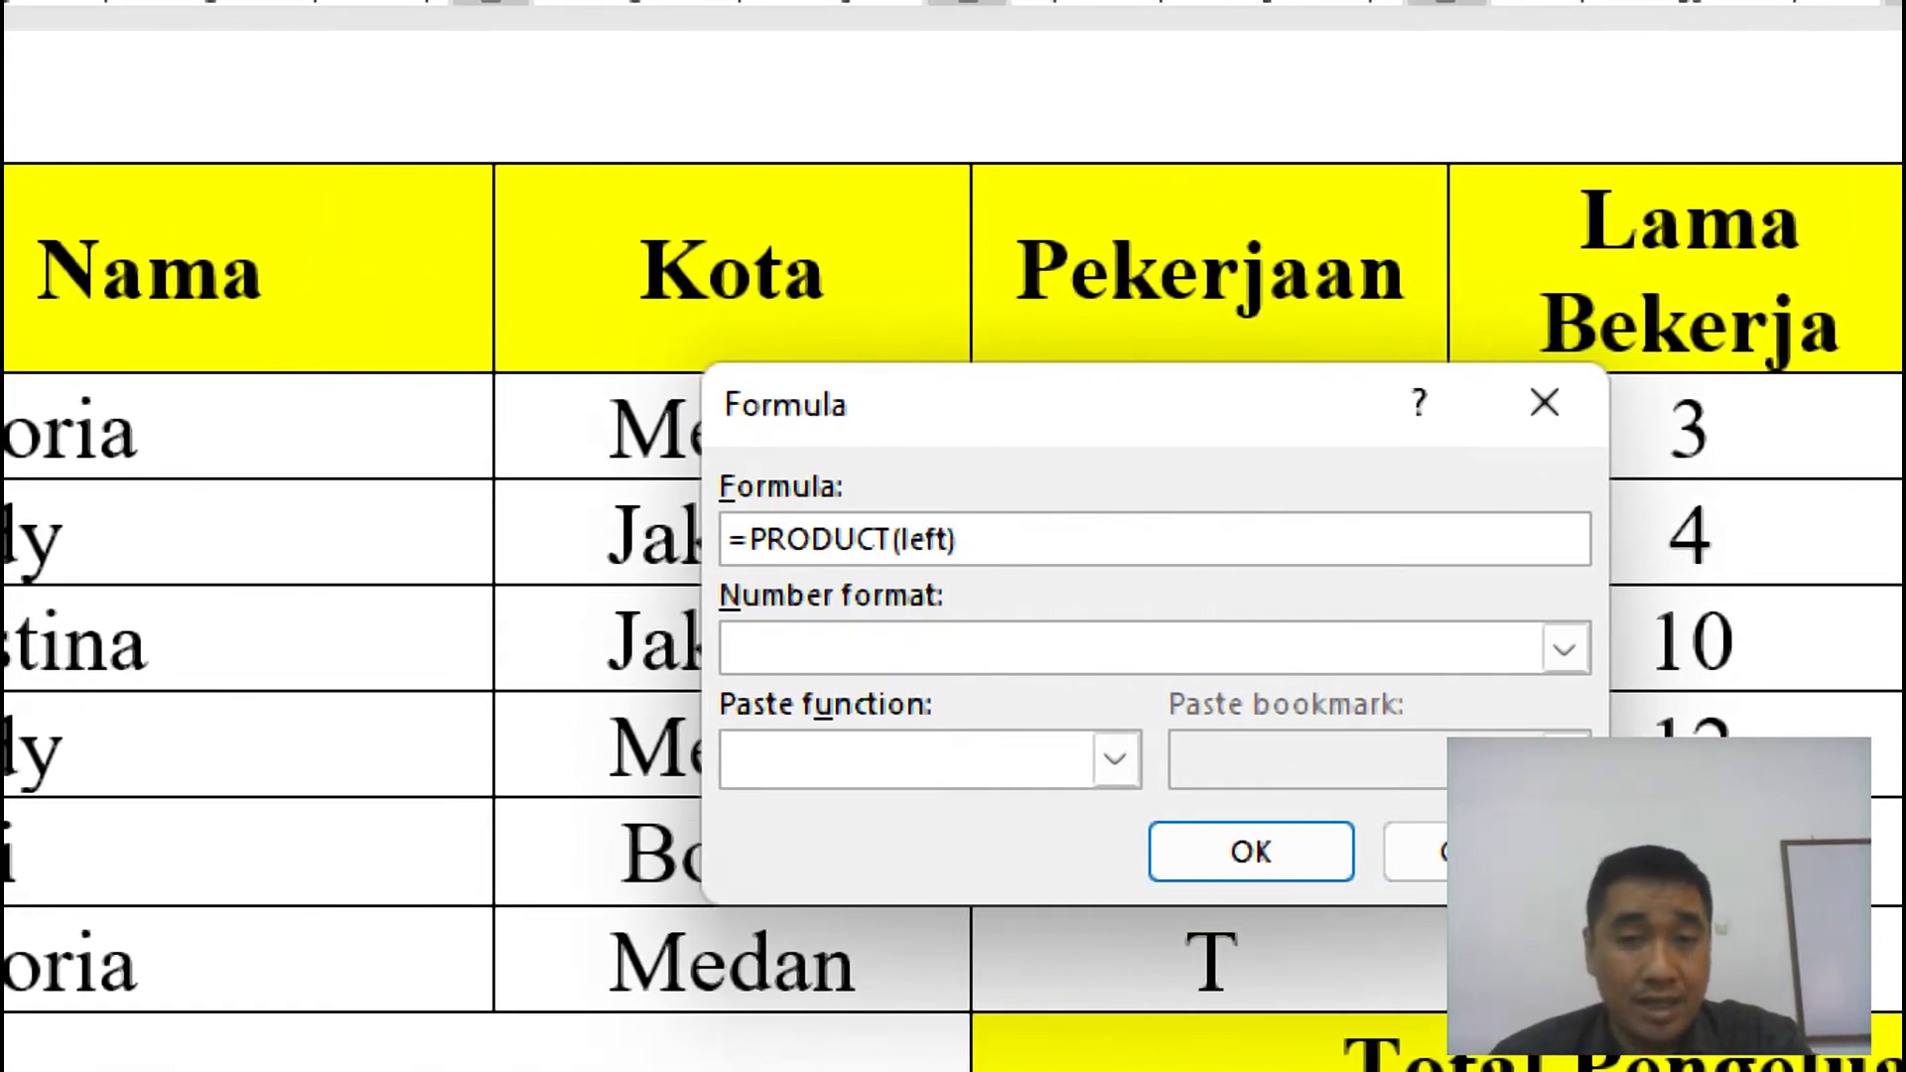
key("BackSpace")
key("BackSpace")
key("BackSpace")
key("BackSpace")
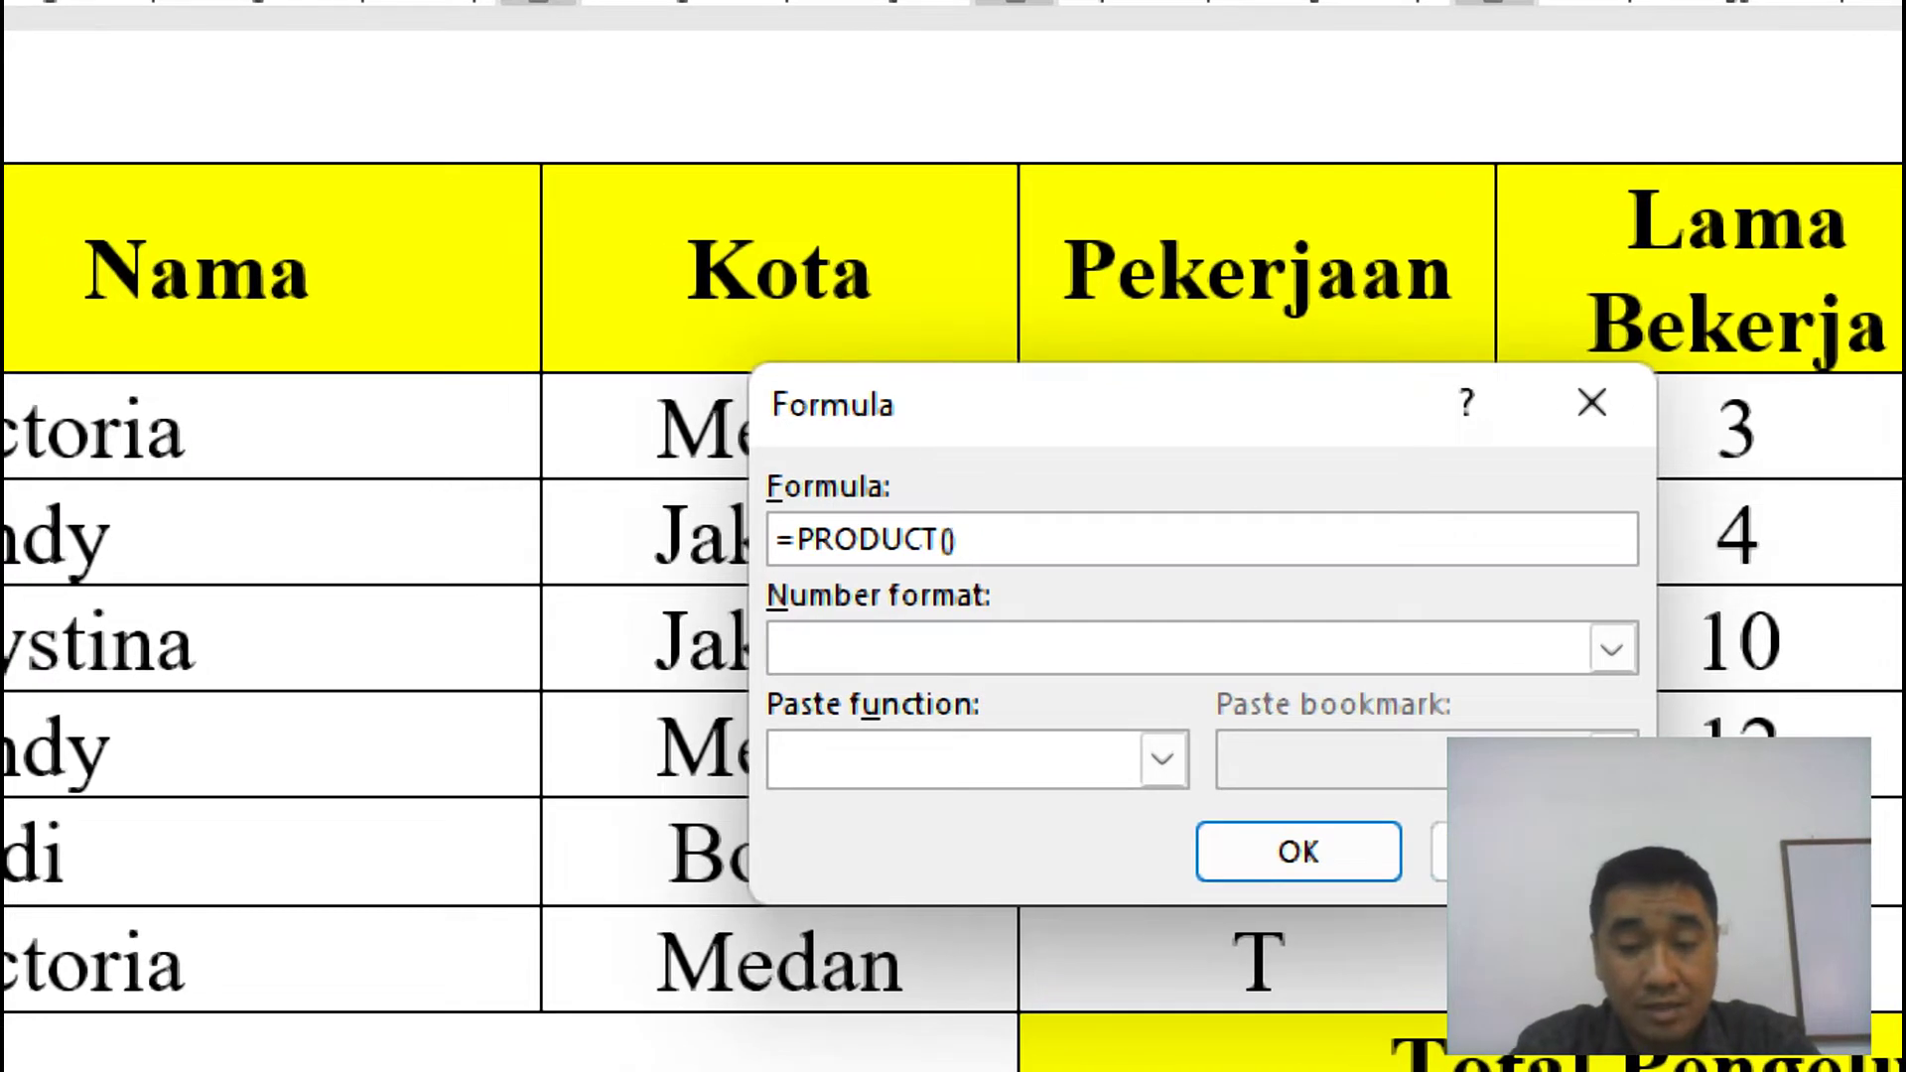
Try the argument in capitals, change it to Left, and insert =PRODUCT(Left) in the first data row's Total Upah cell.
type("Lef")
key("BackSpace")
key("BackSpace")
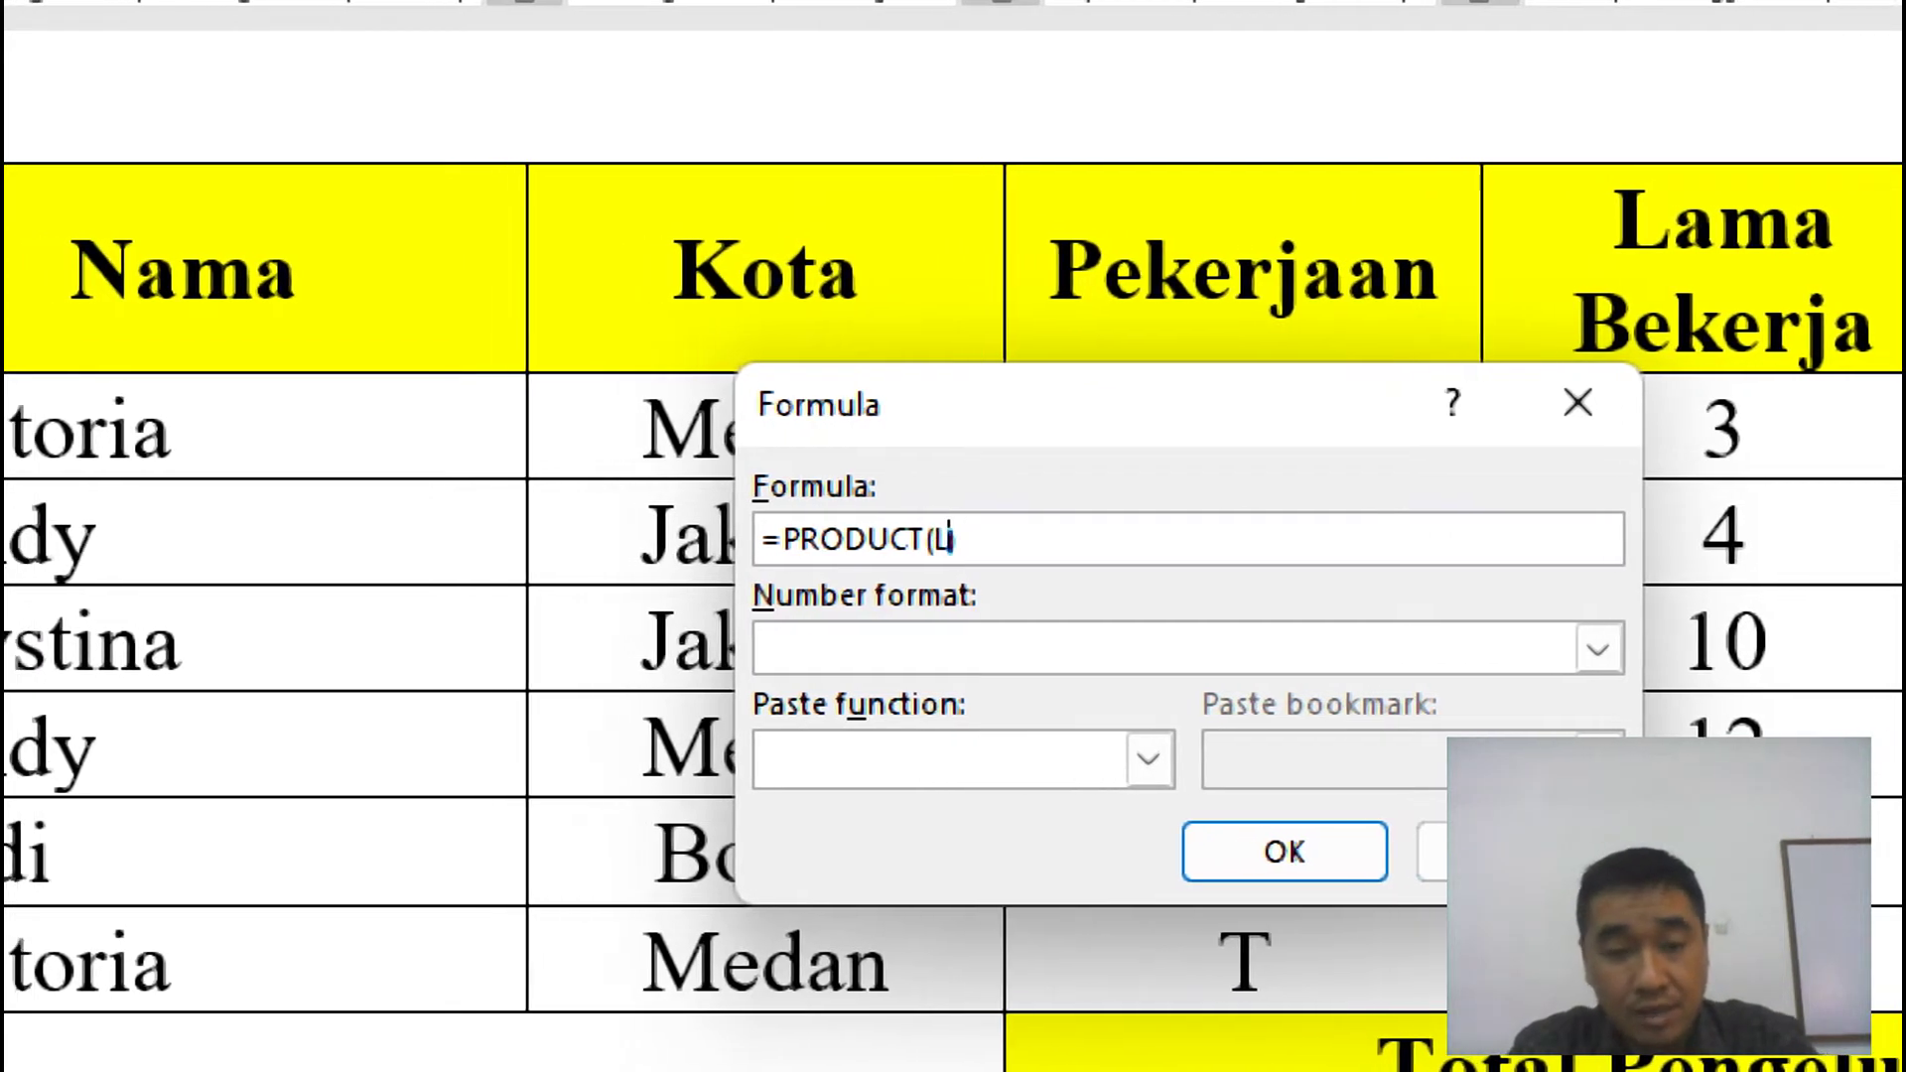
type("EFT)")
key("Left")
key("BackSpace")
key("BackSpace")
key("BackSpace")
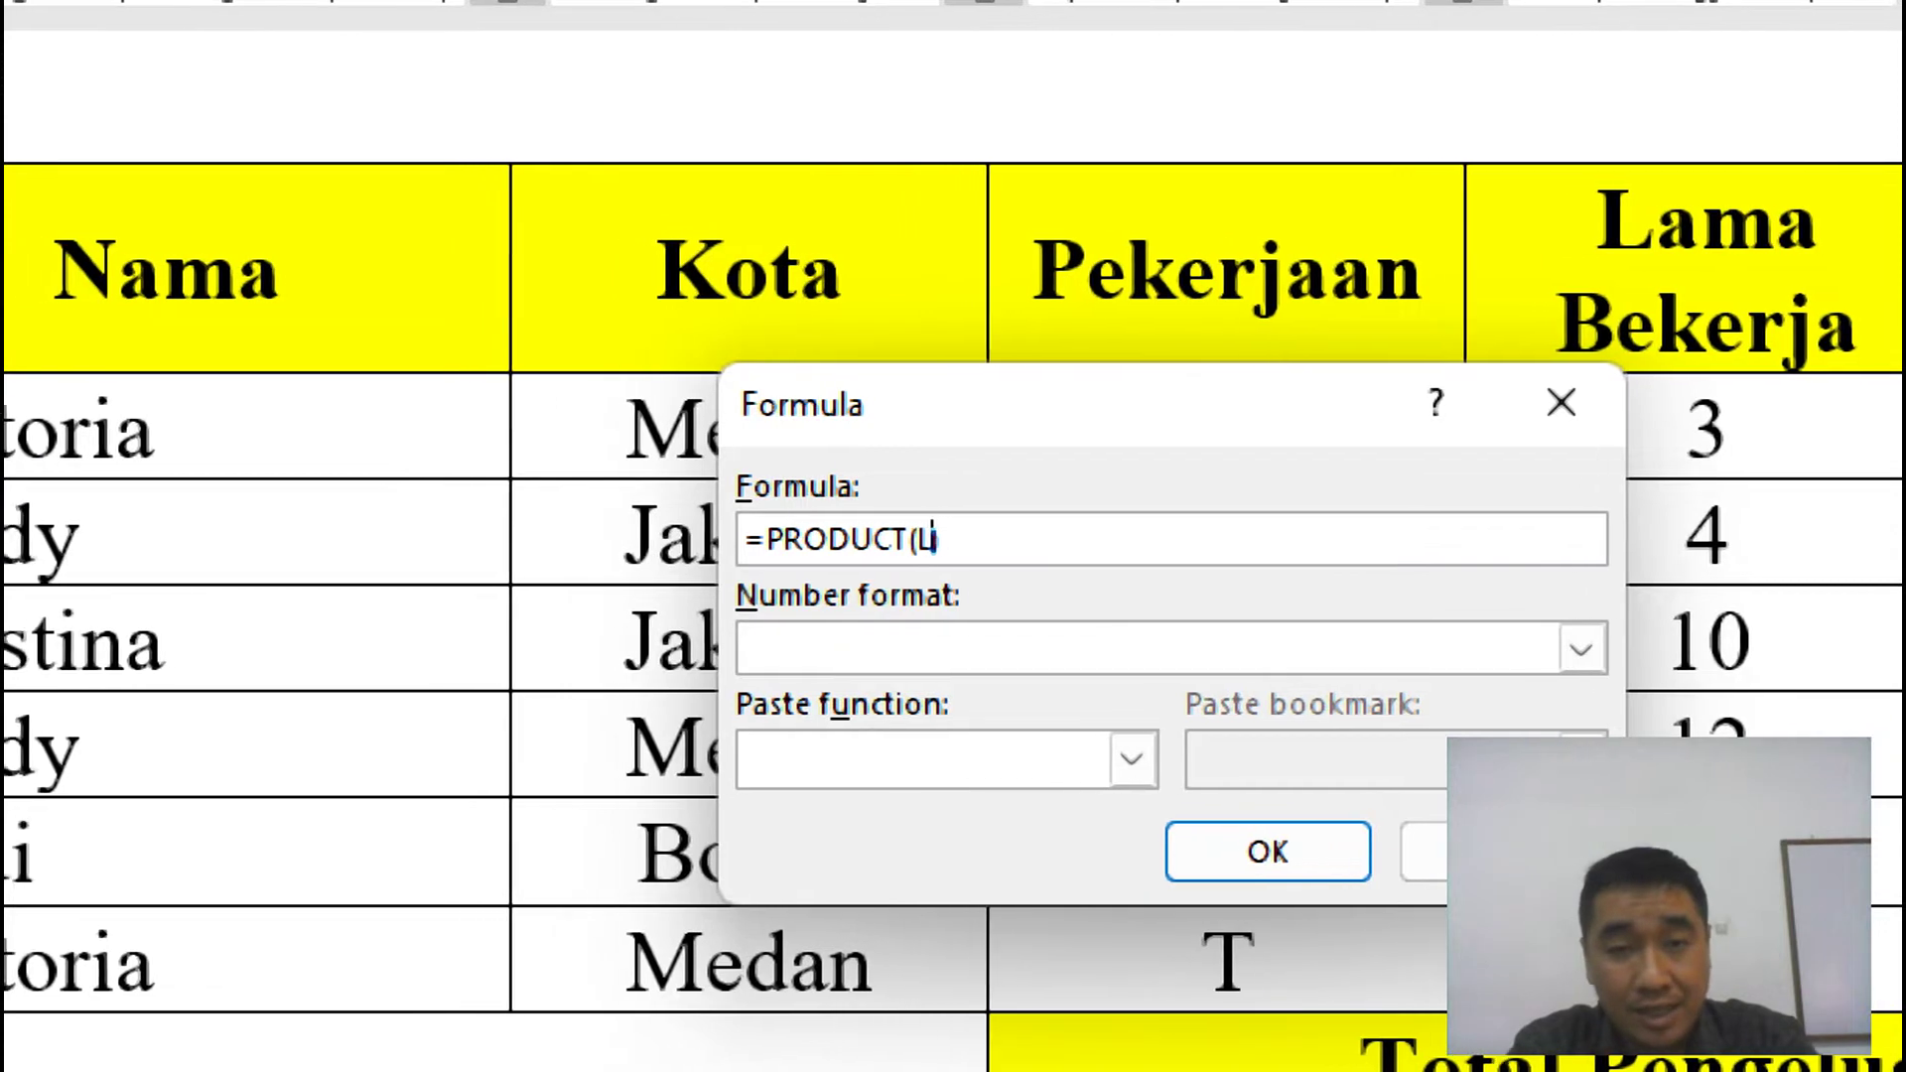
type("eft")
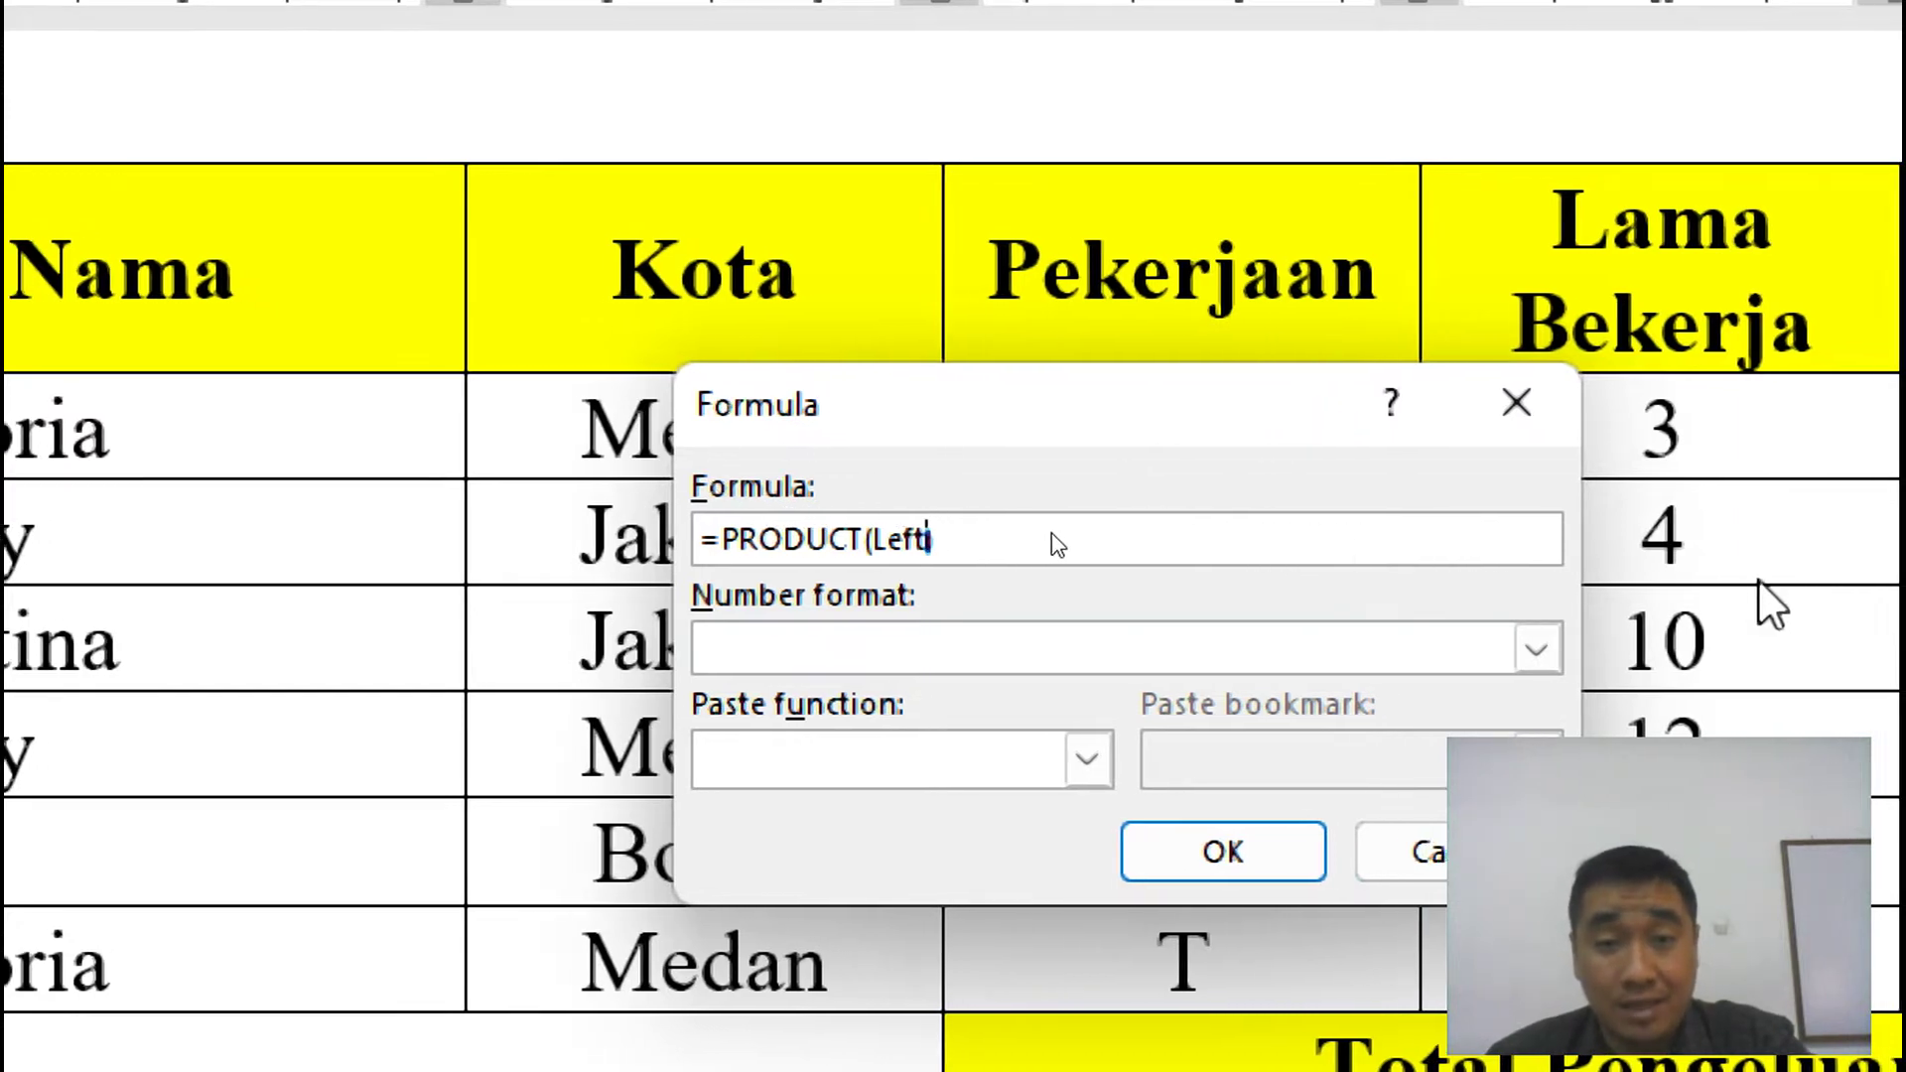
left_click(1223, 848)
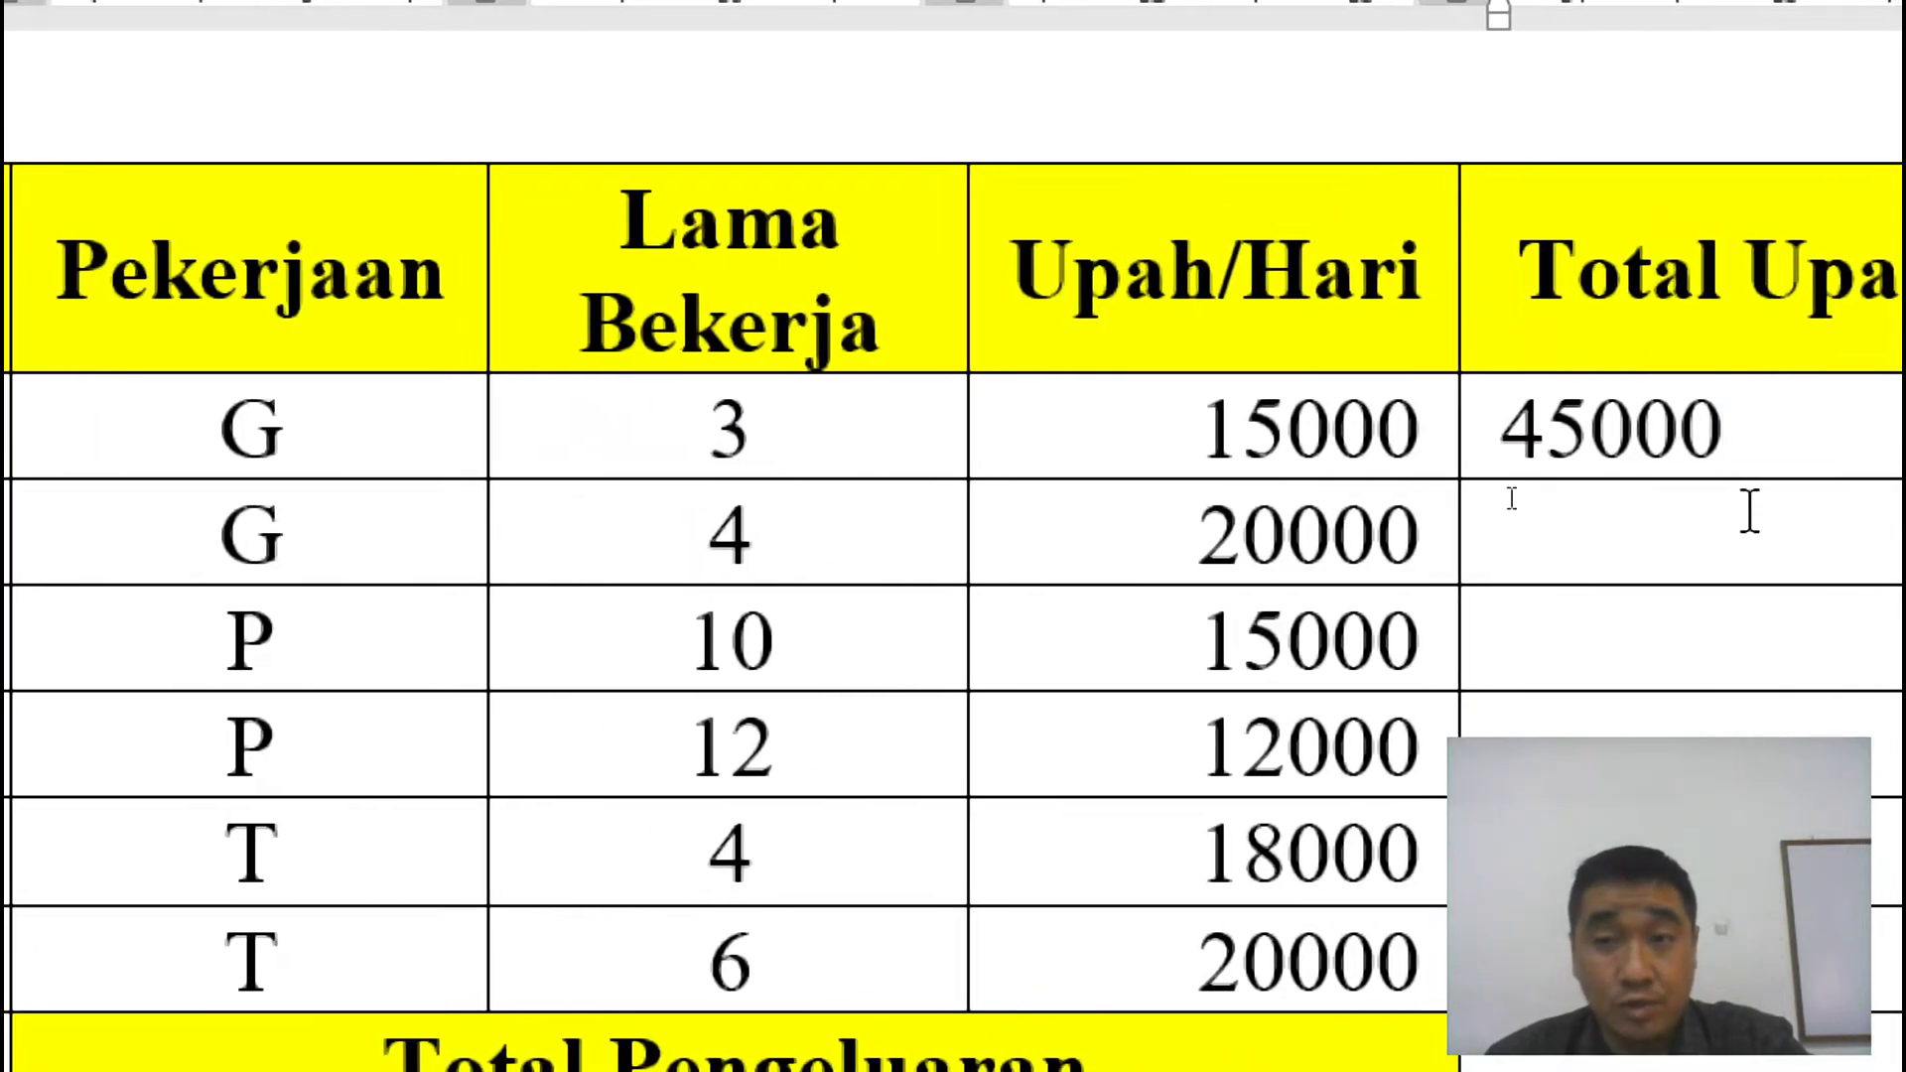
Open the Formula dialog for the second data row's Total Upah cell and clear the default formula down to the equals sign.
left_click(1685, 545)
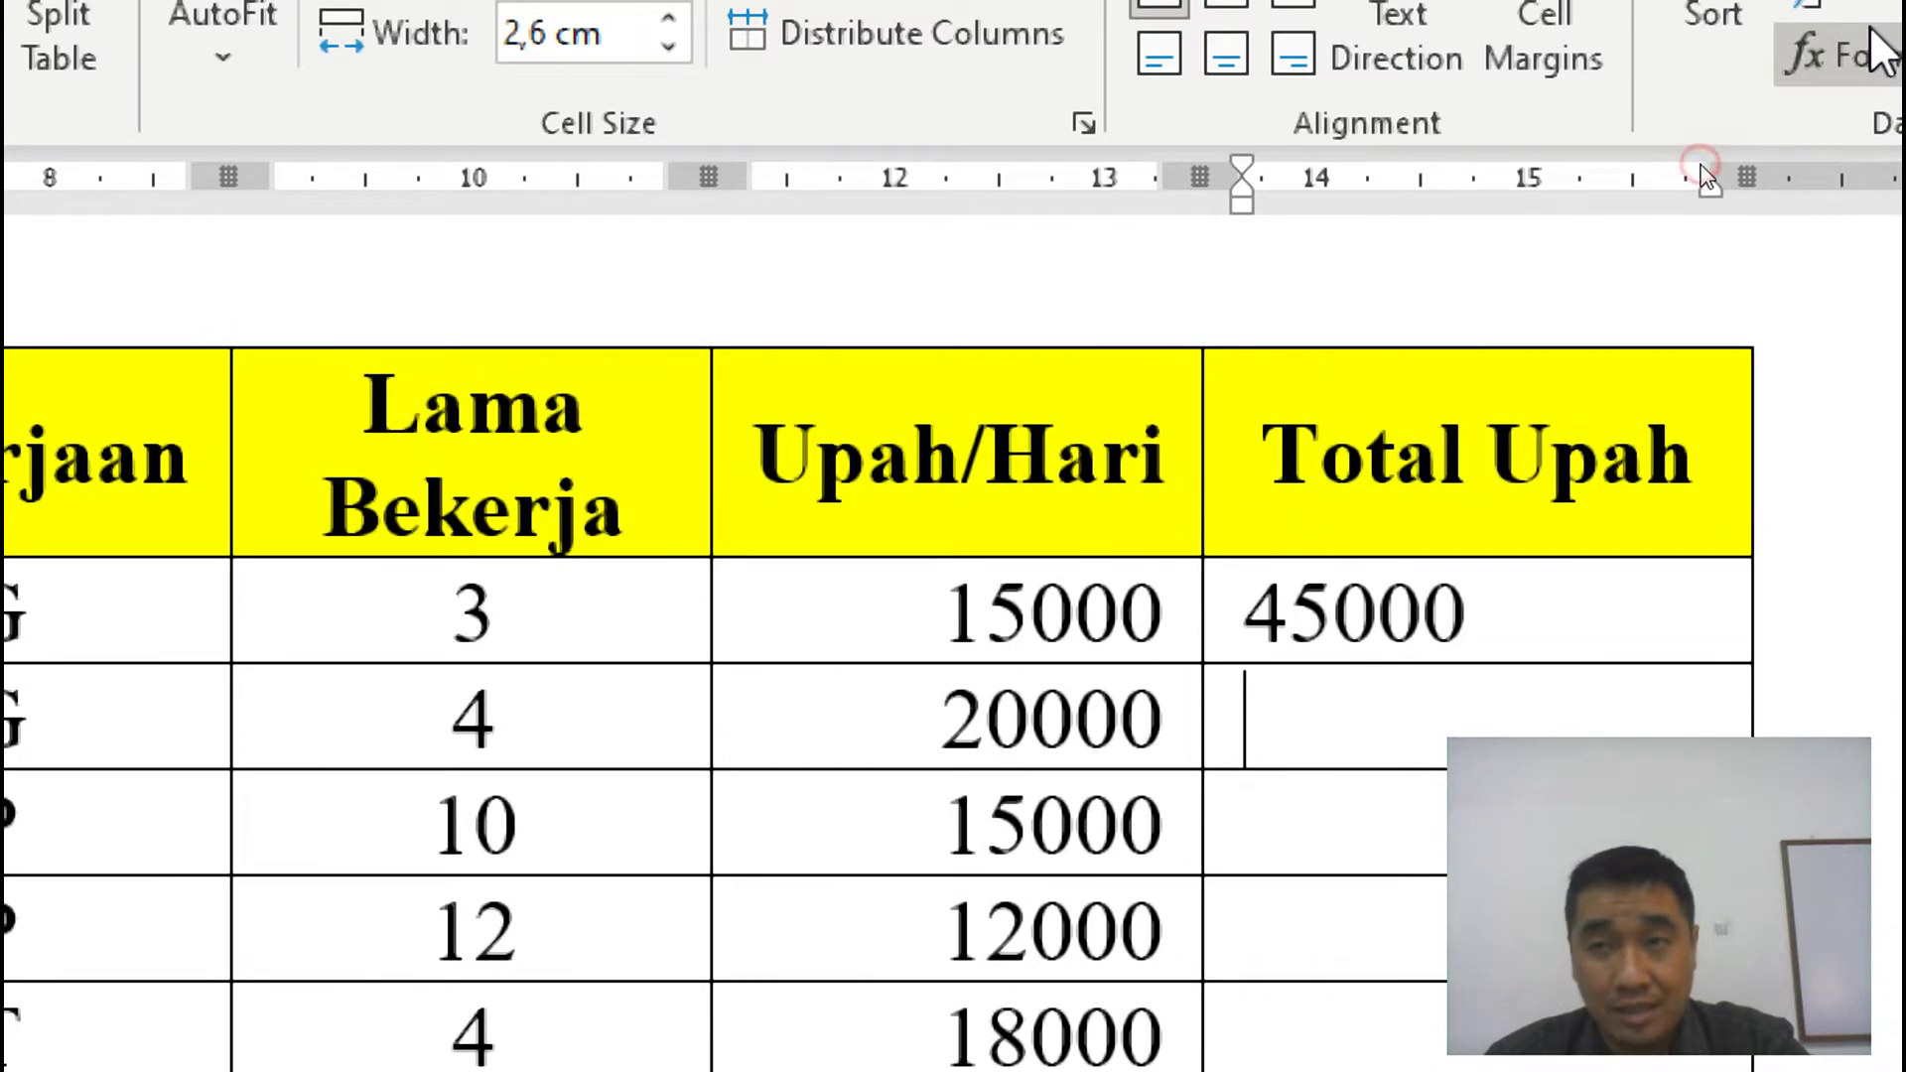
left_click(1905, 0)
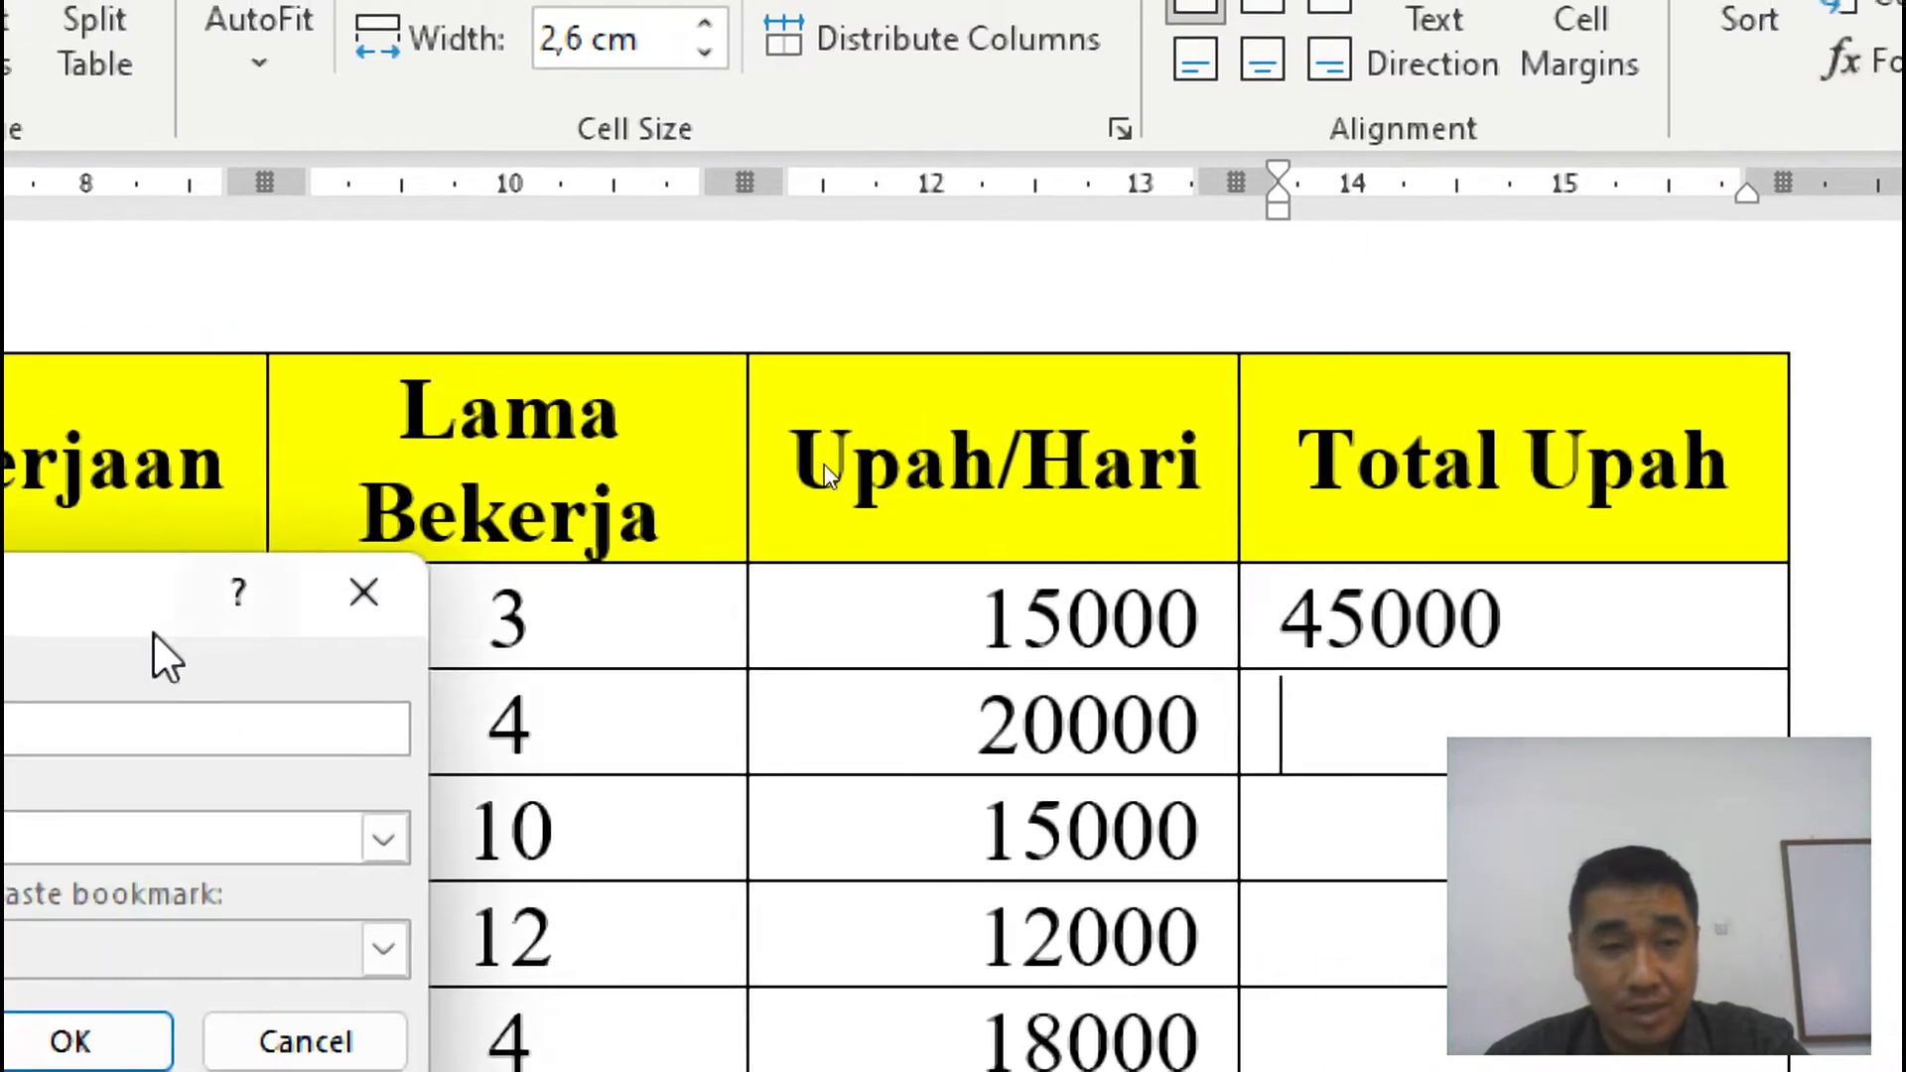
left_click_drag(0, 611, 558, 433)
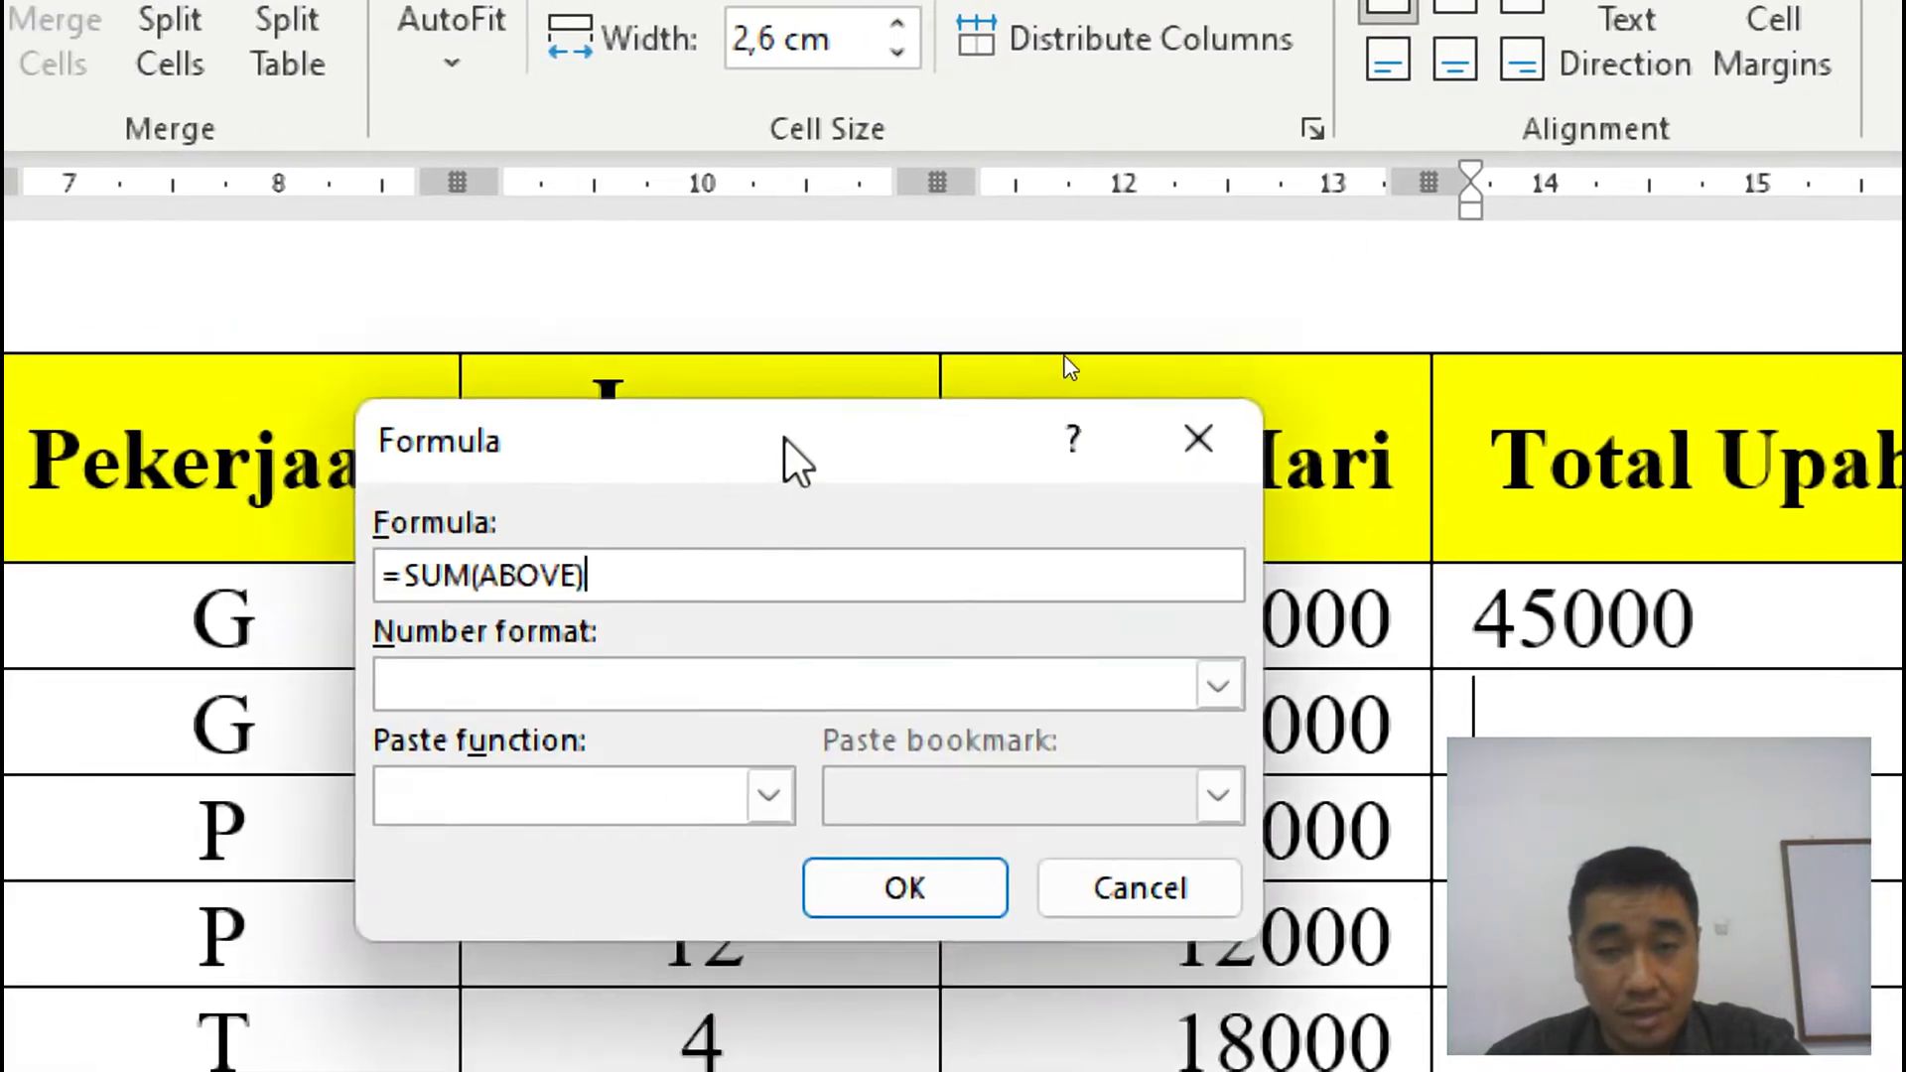
left_click_drag(794, 461, 907, 413)
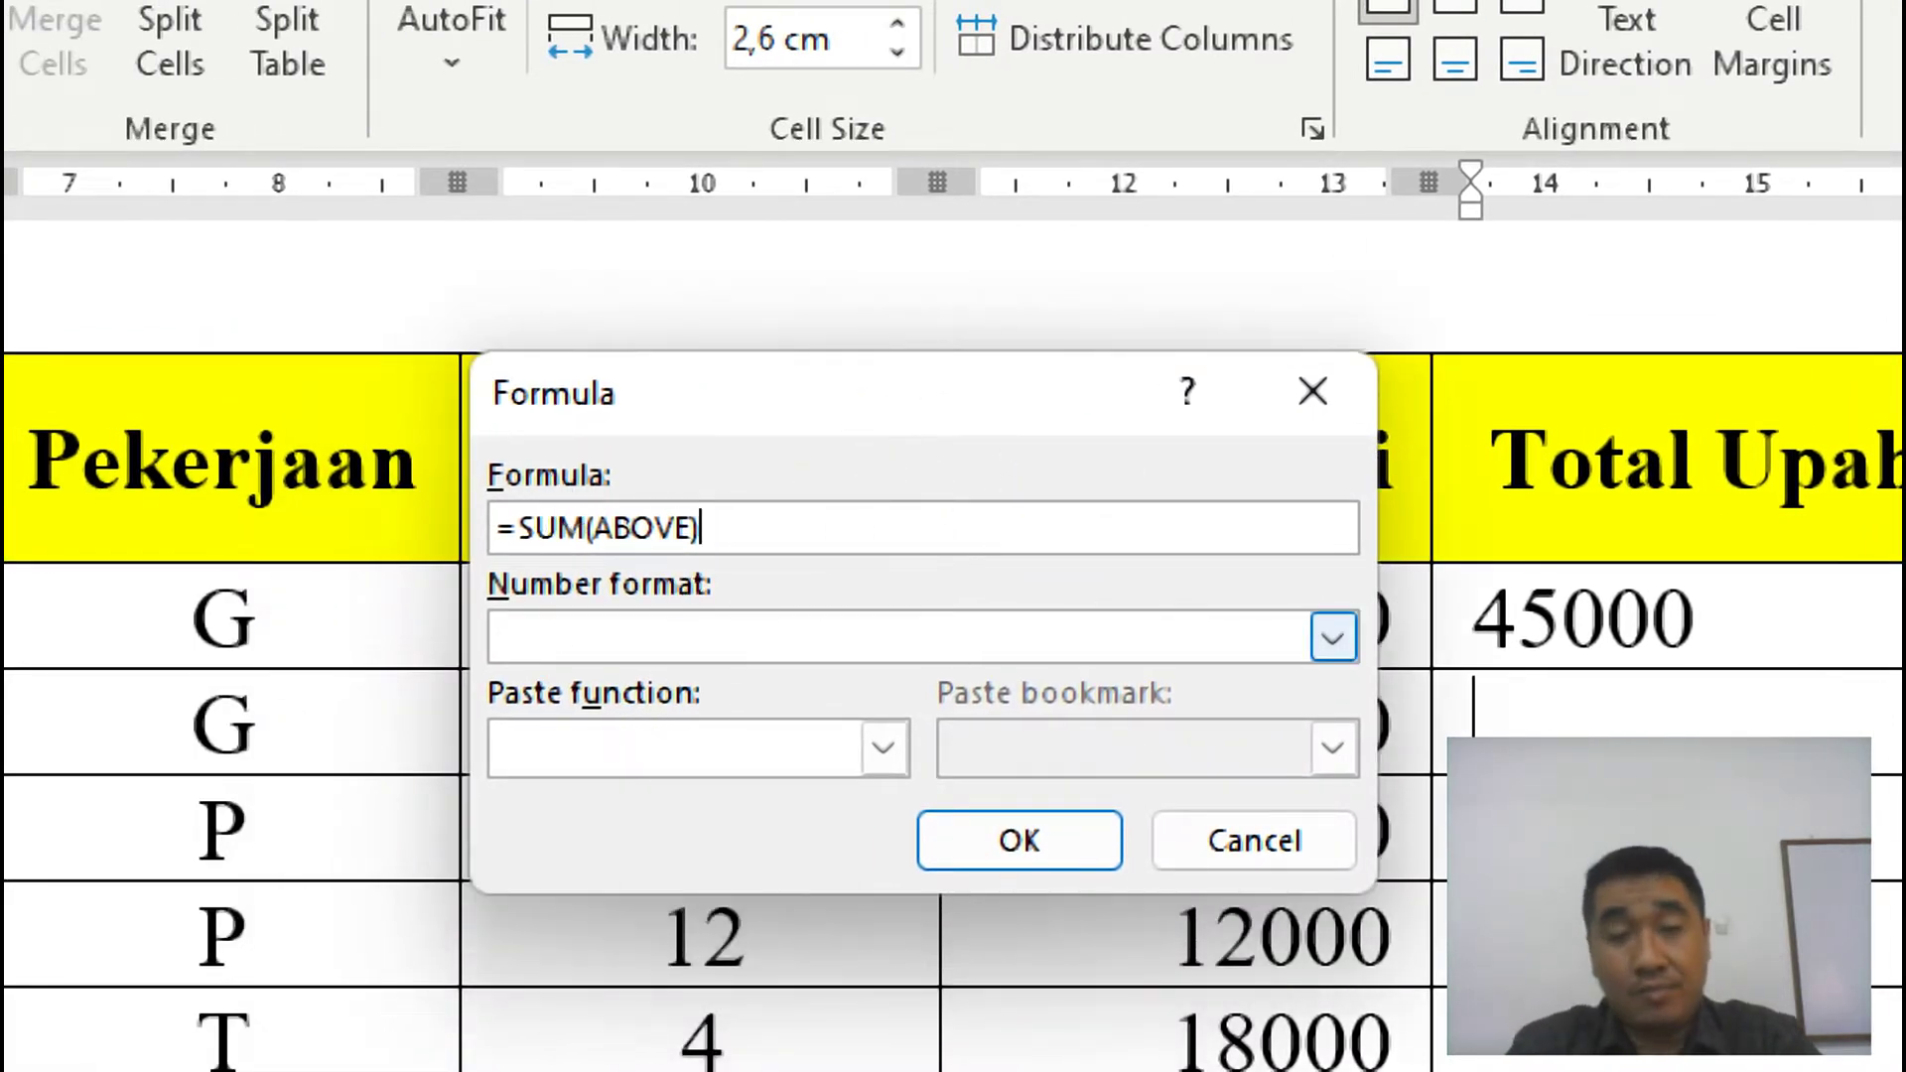
key("BackSpace")
key("BackSpace")
key("BackSpace")
key("BackSpace")
key("BackSpace")
key("BackSpace")
key("BackSpace")
key("BackSpace")
key("BackSpace")
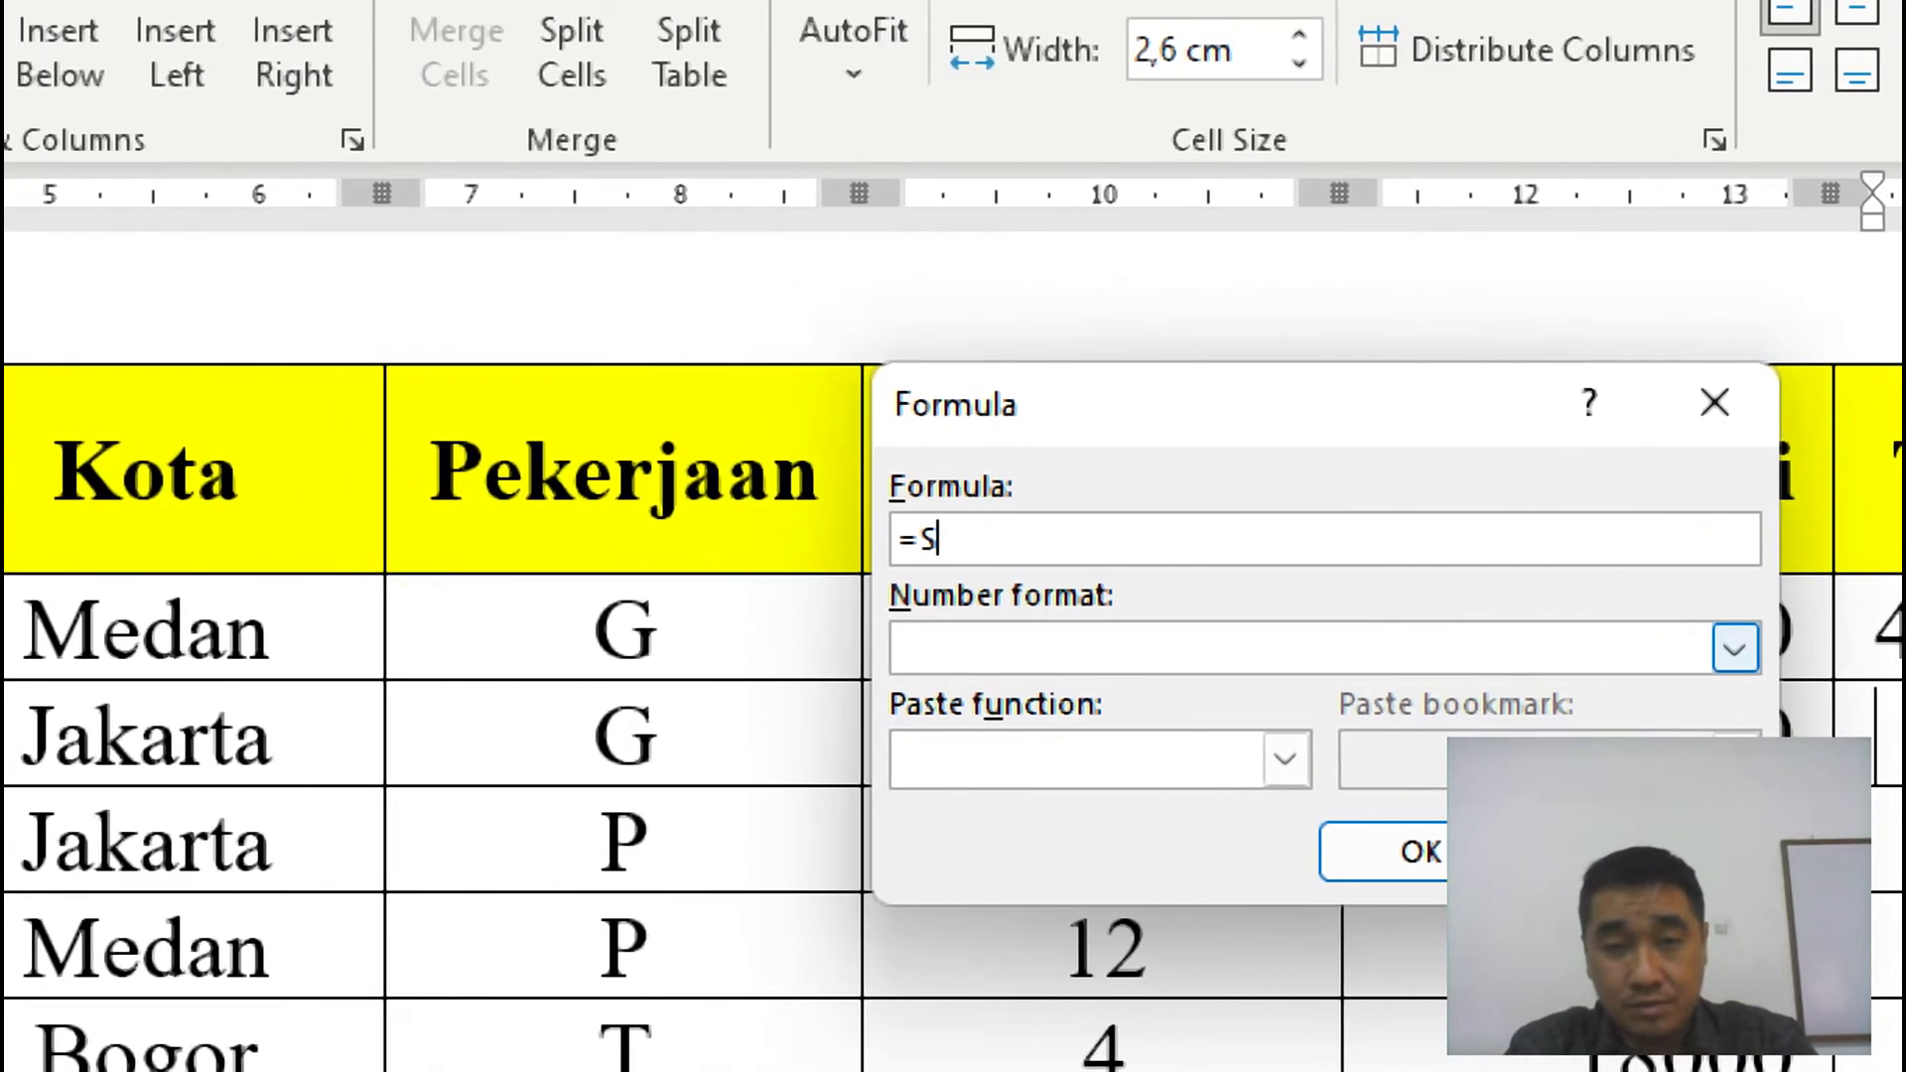
key("BackSpace")
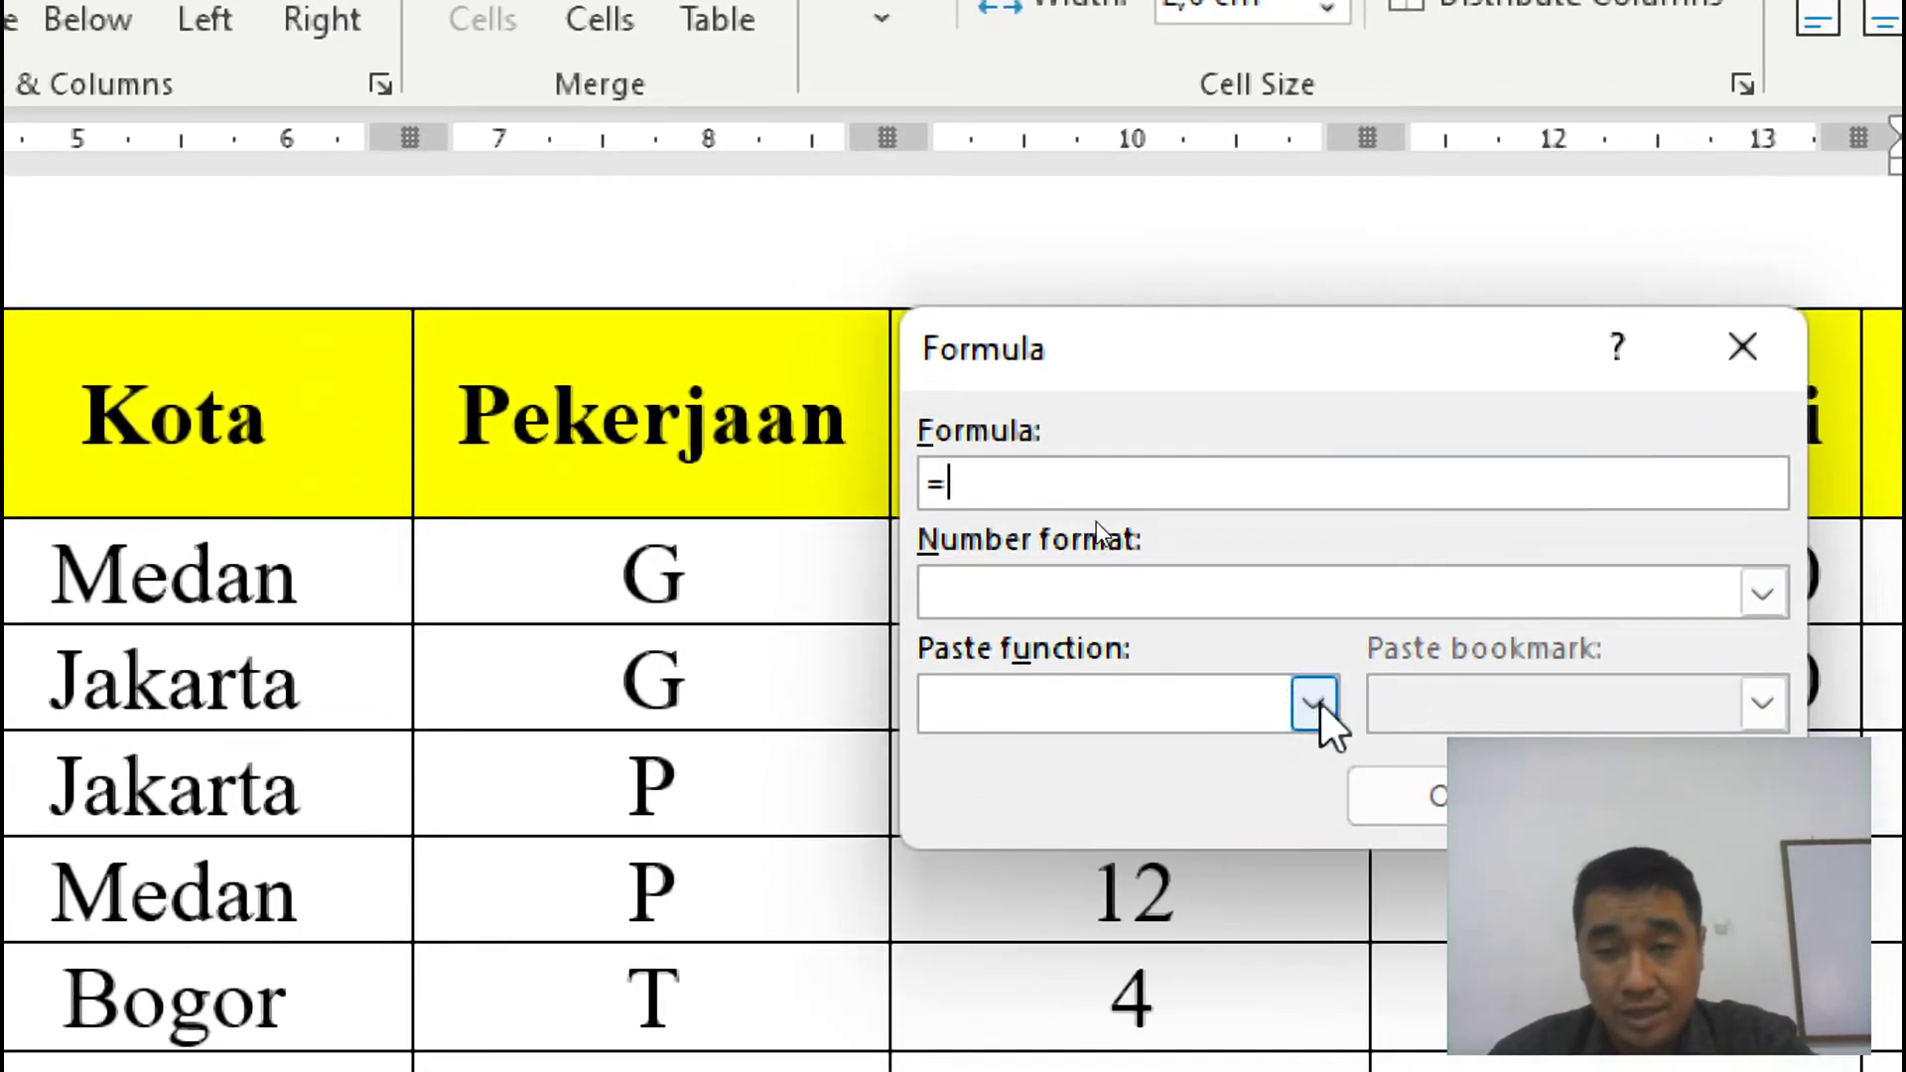
Calculate the second data row's Total Upah with the formula =PRODUCT(LEFT).
left_click(1314, 704)
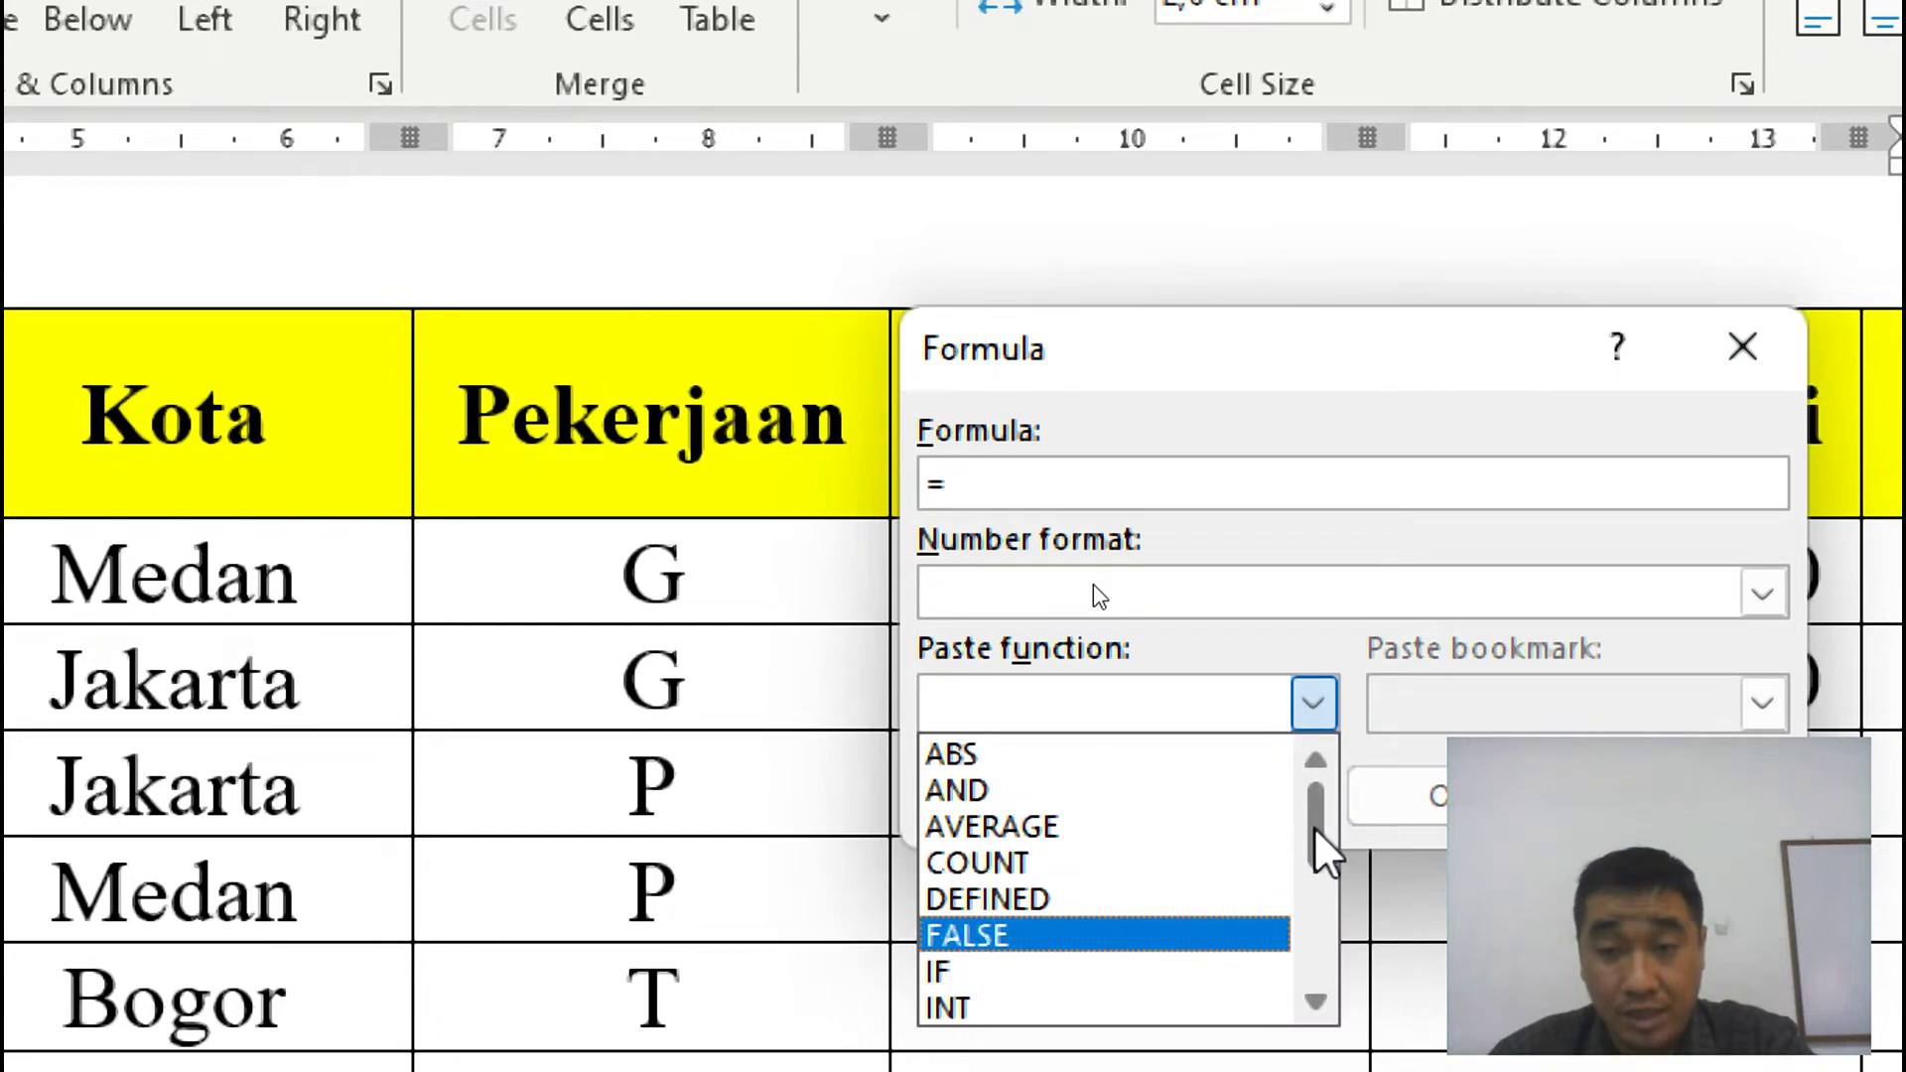
left_click_drag(1313, 826, 1325, 933)
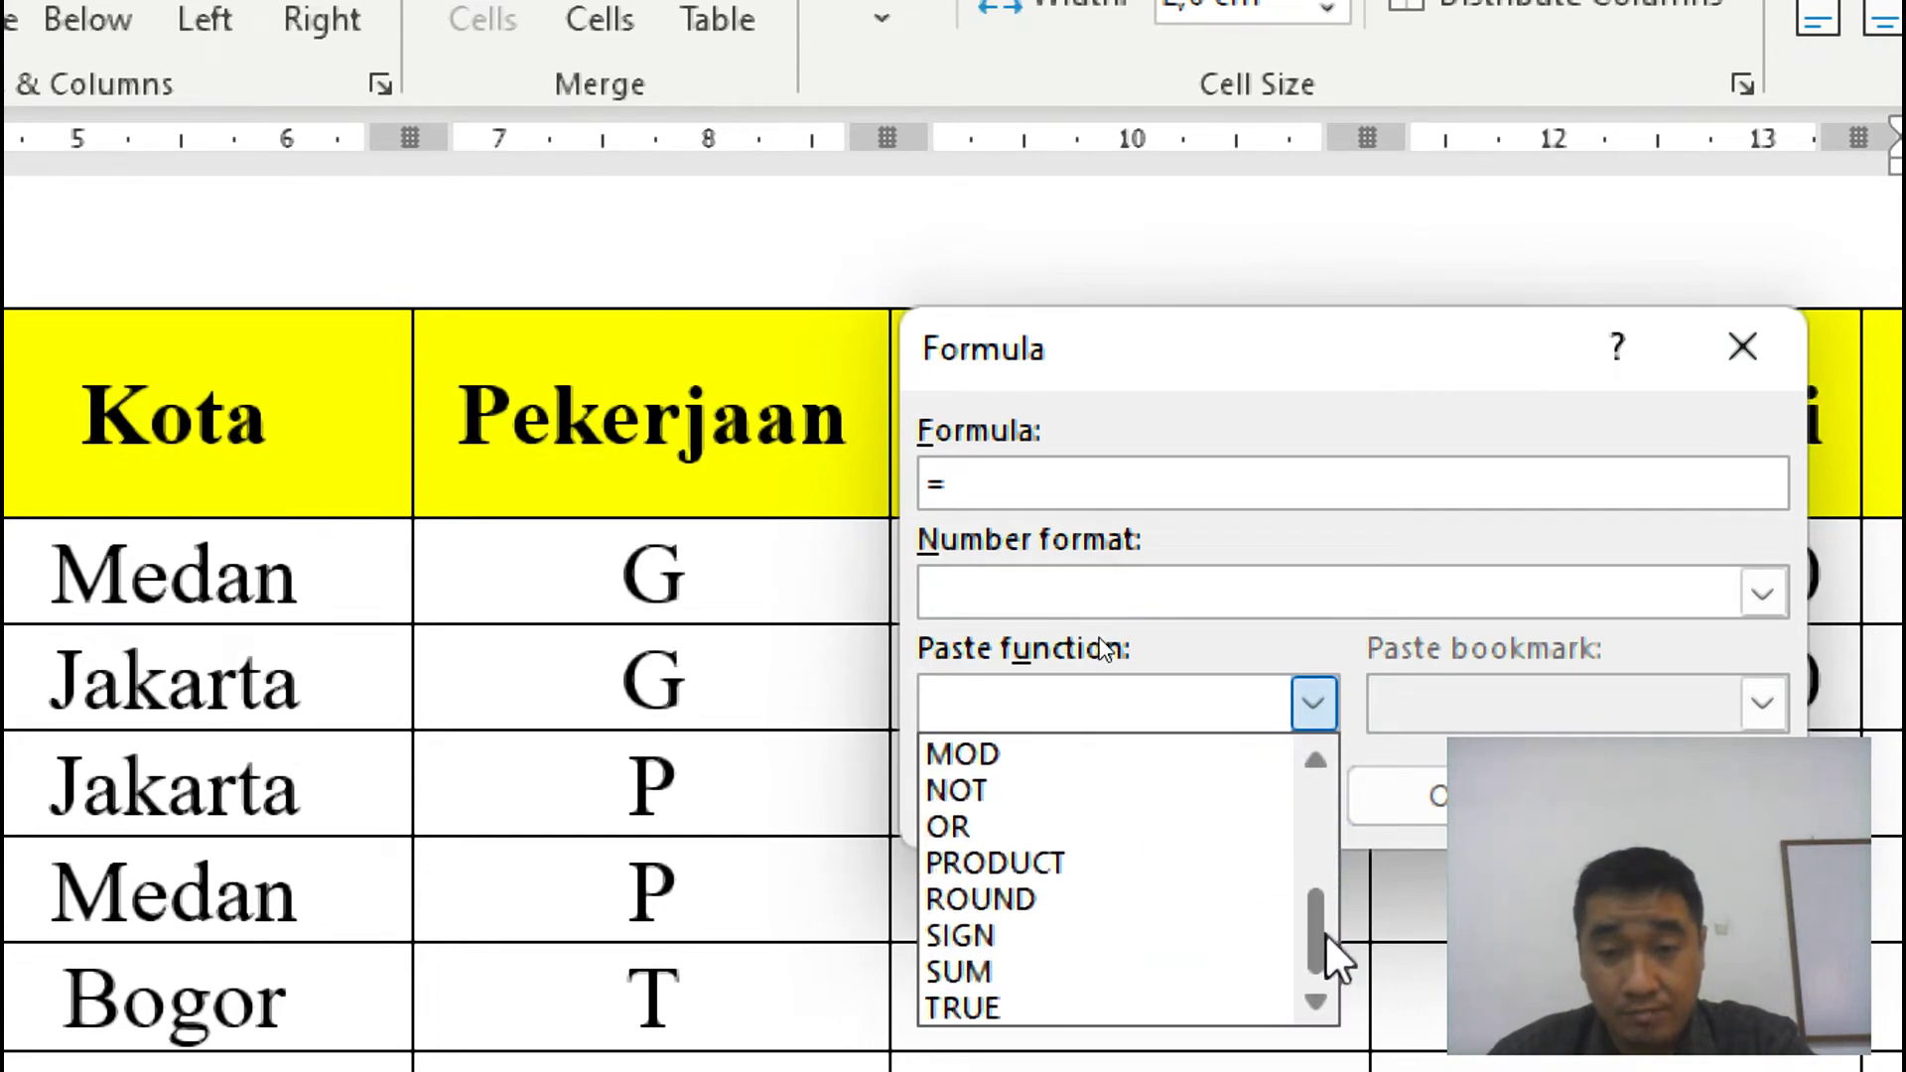
left_click(1177, 867)
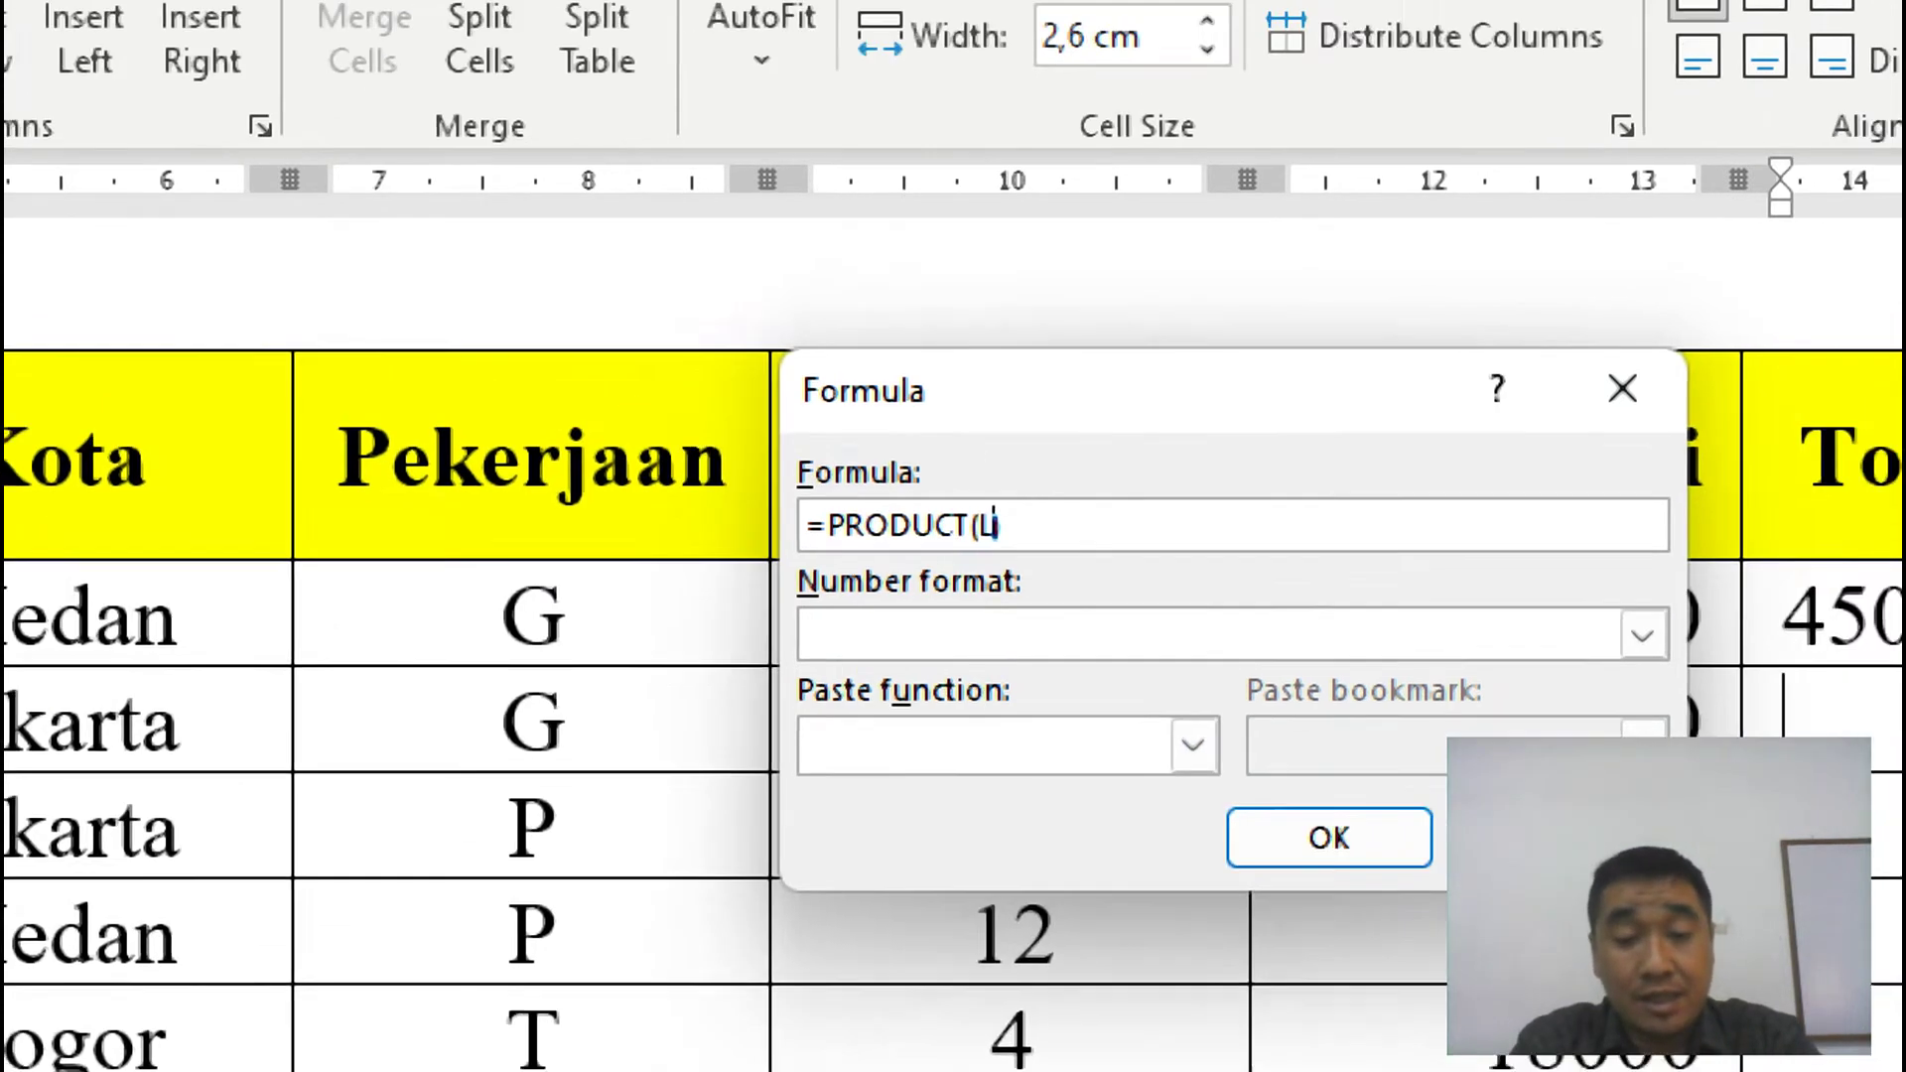
type("LEFT")
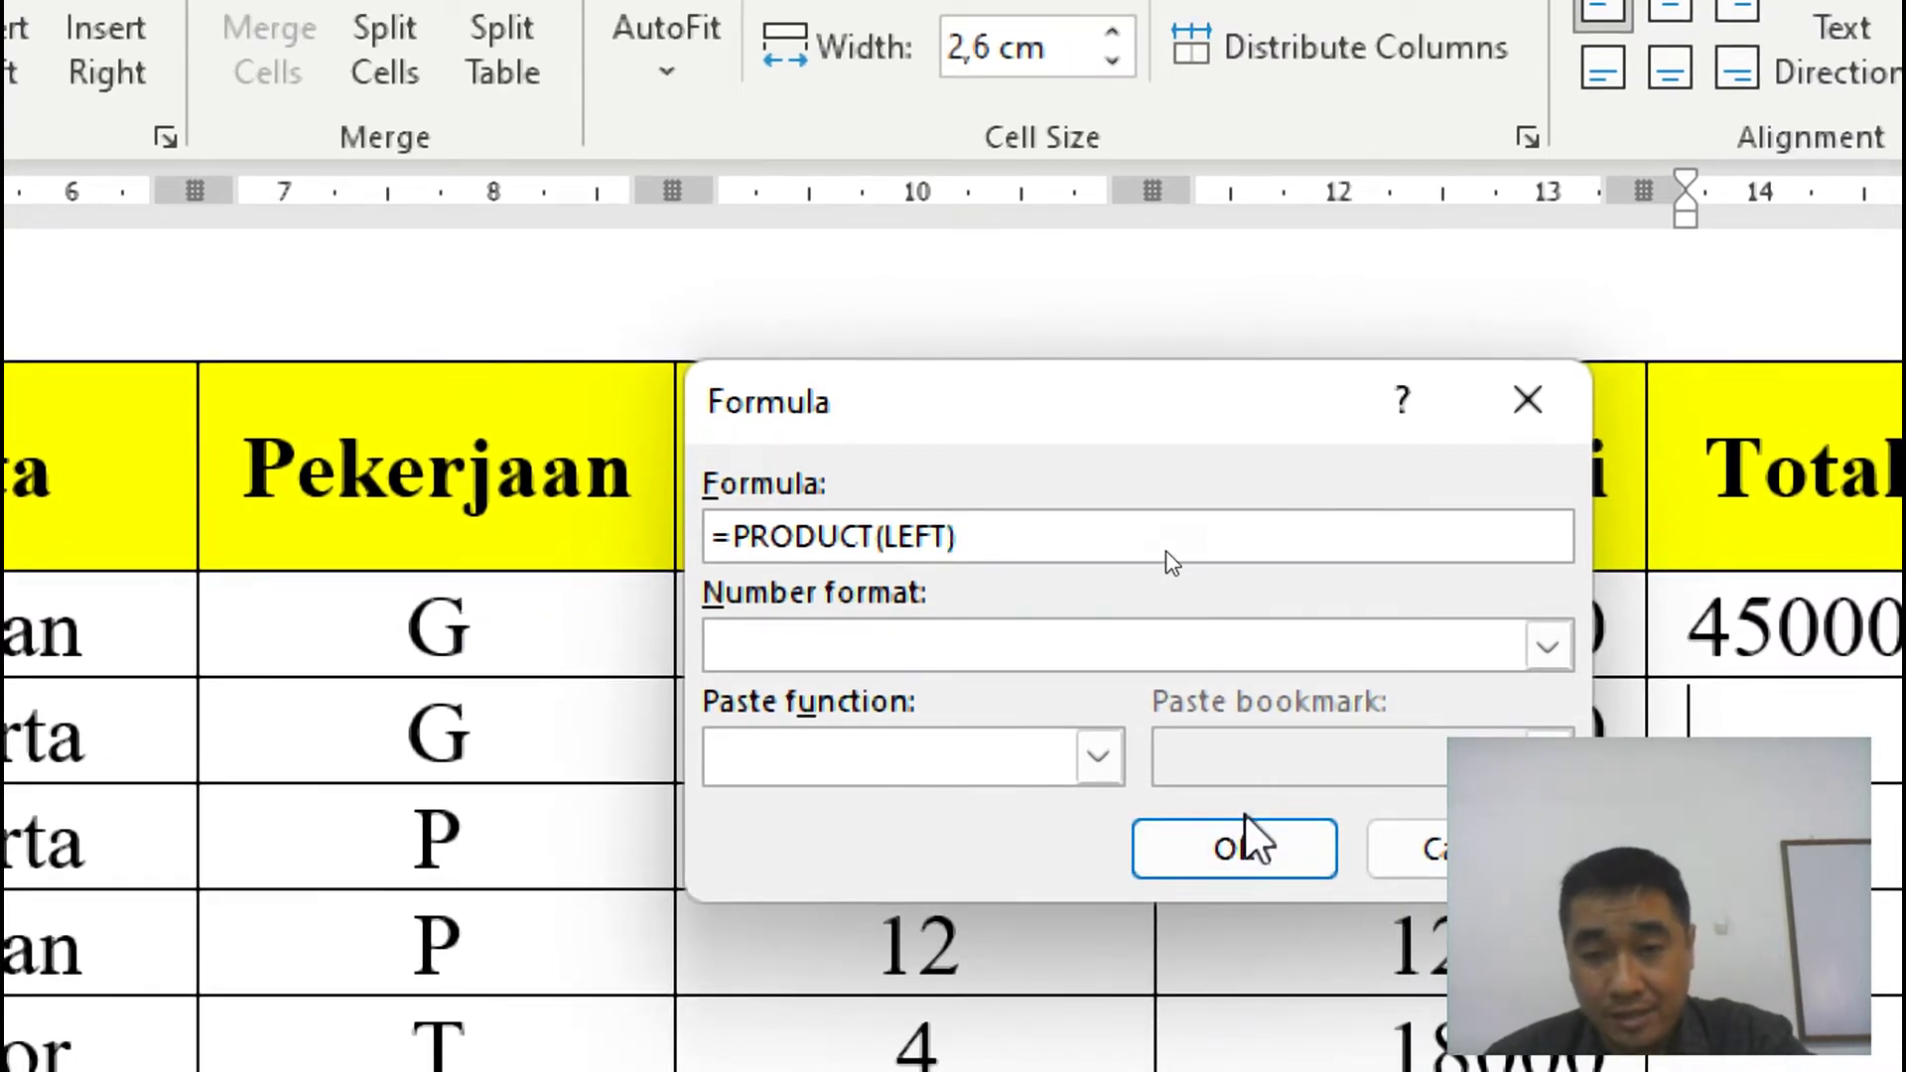
left_click(1252, 848)
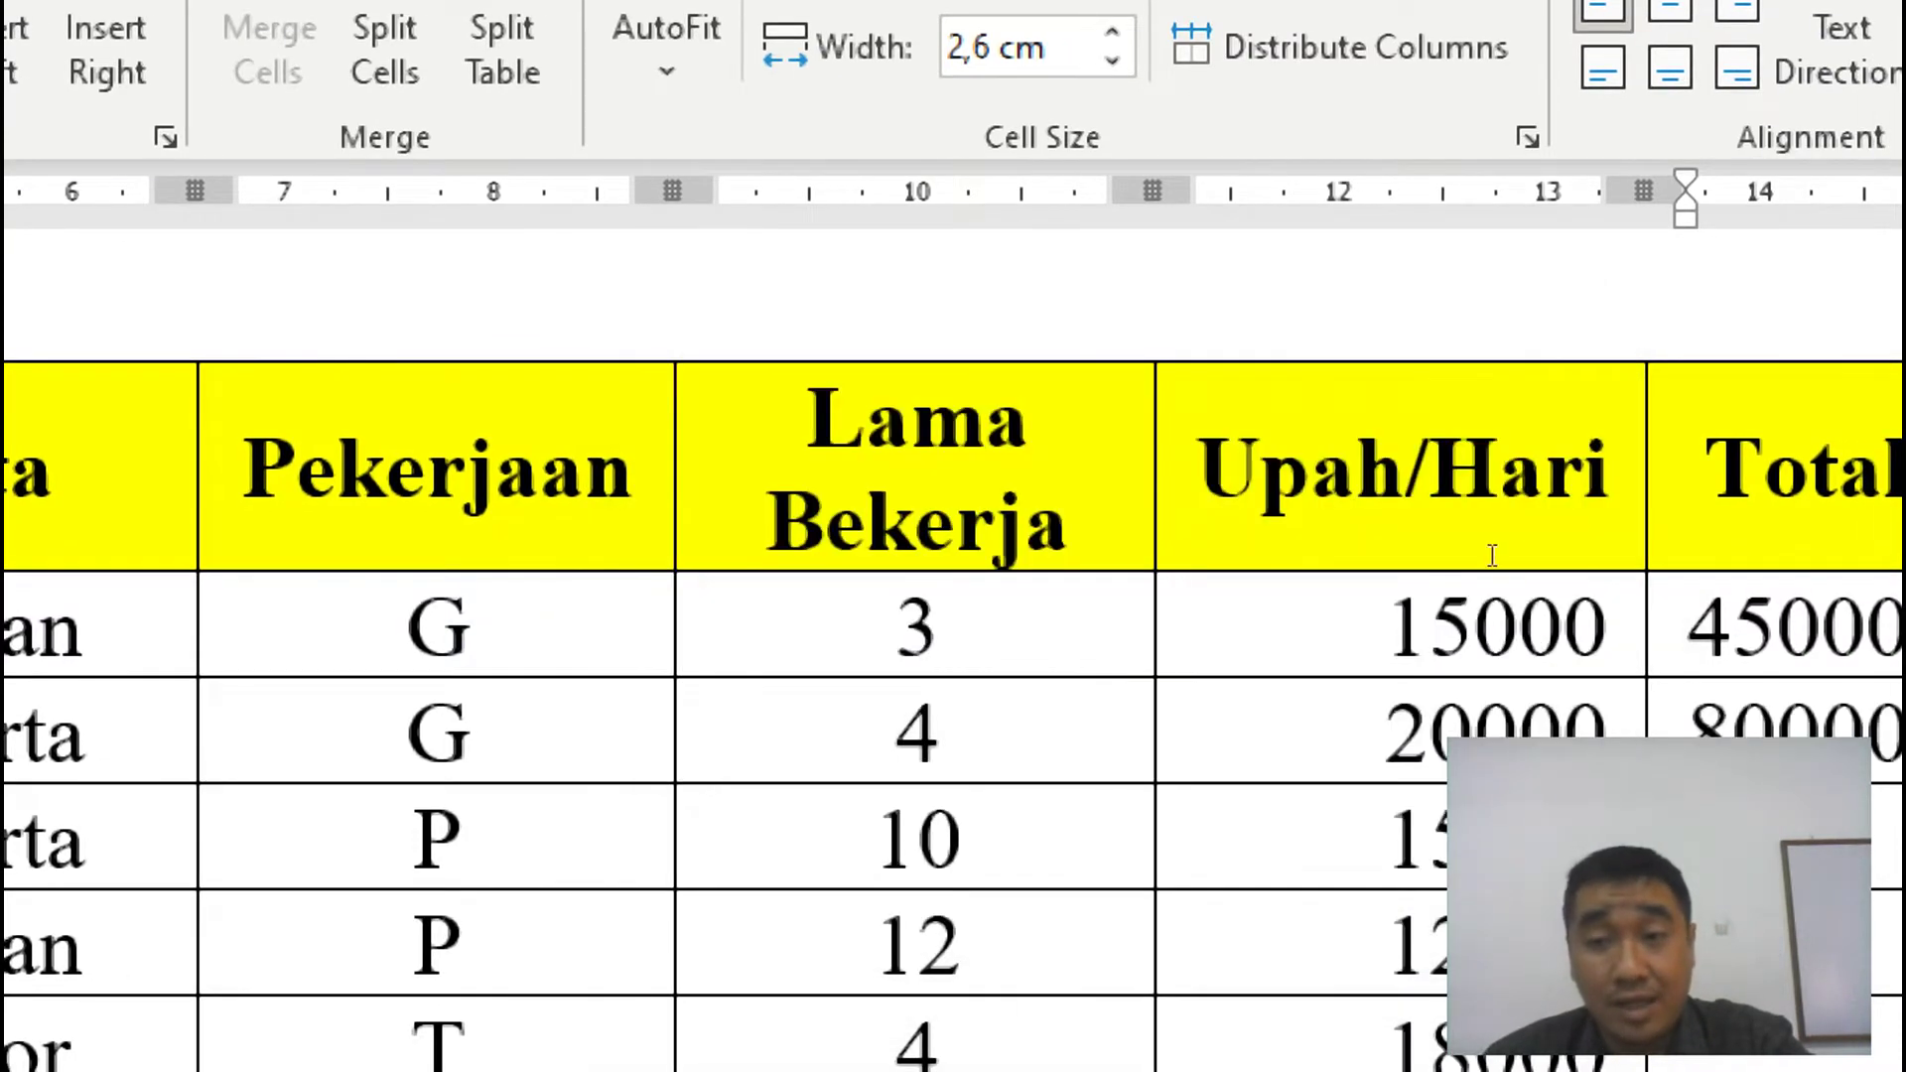
Open the Formula dialog for the third data row's Total Upah cell and erase the suggested formula after the equals sign.
left_click(1819, 836)
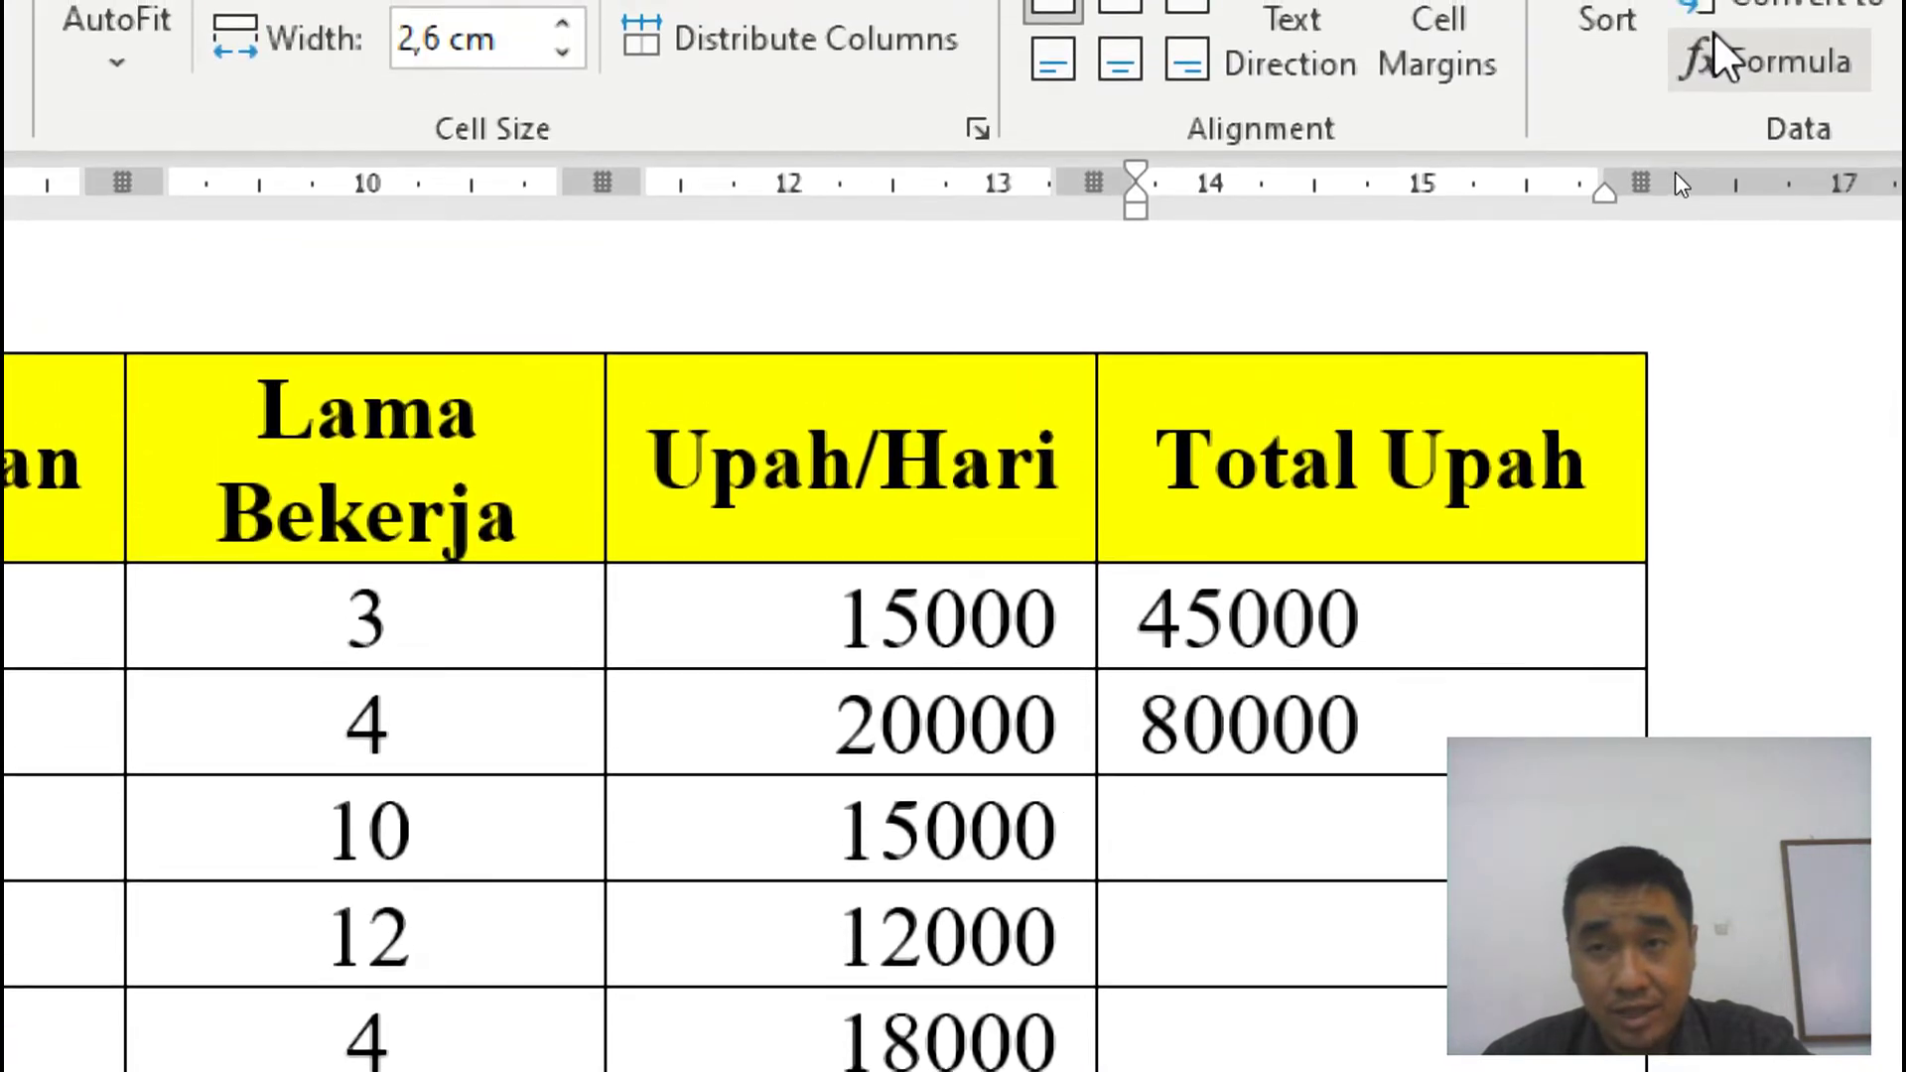
left_click(1717, 62)
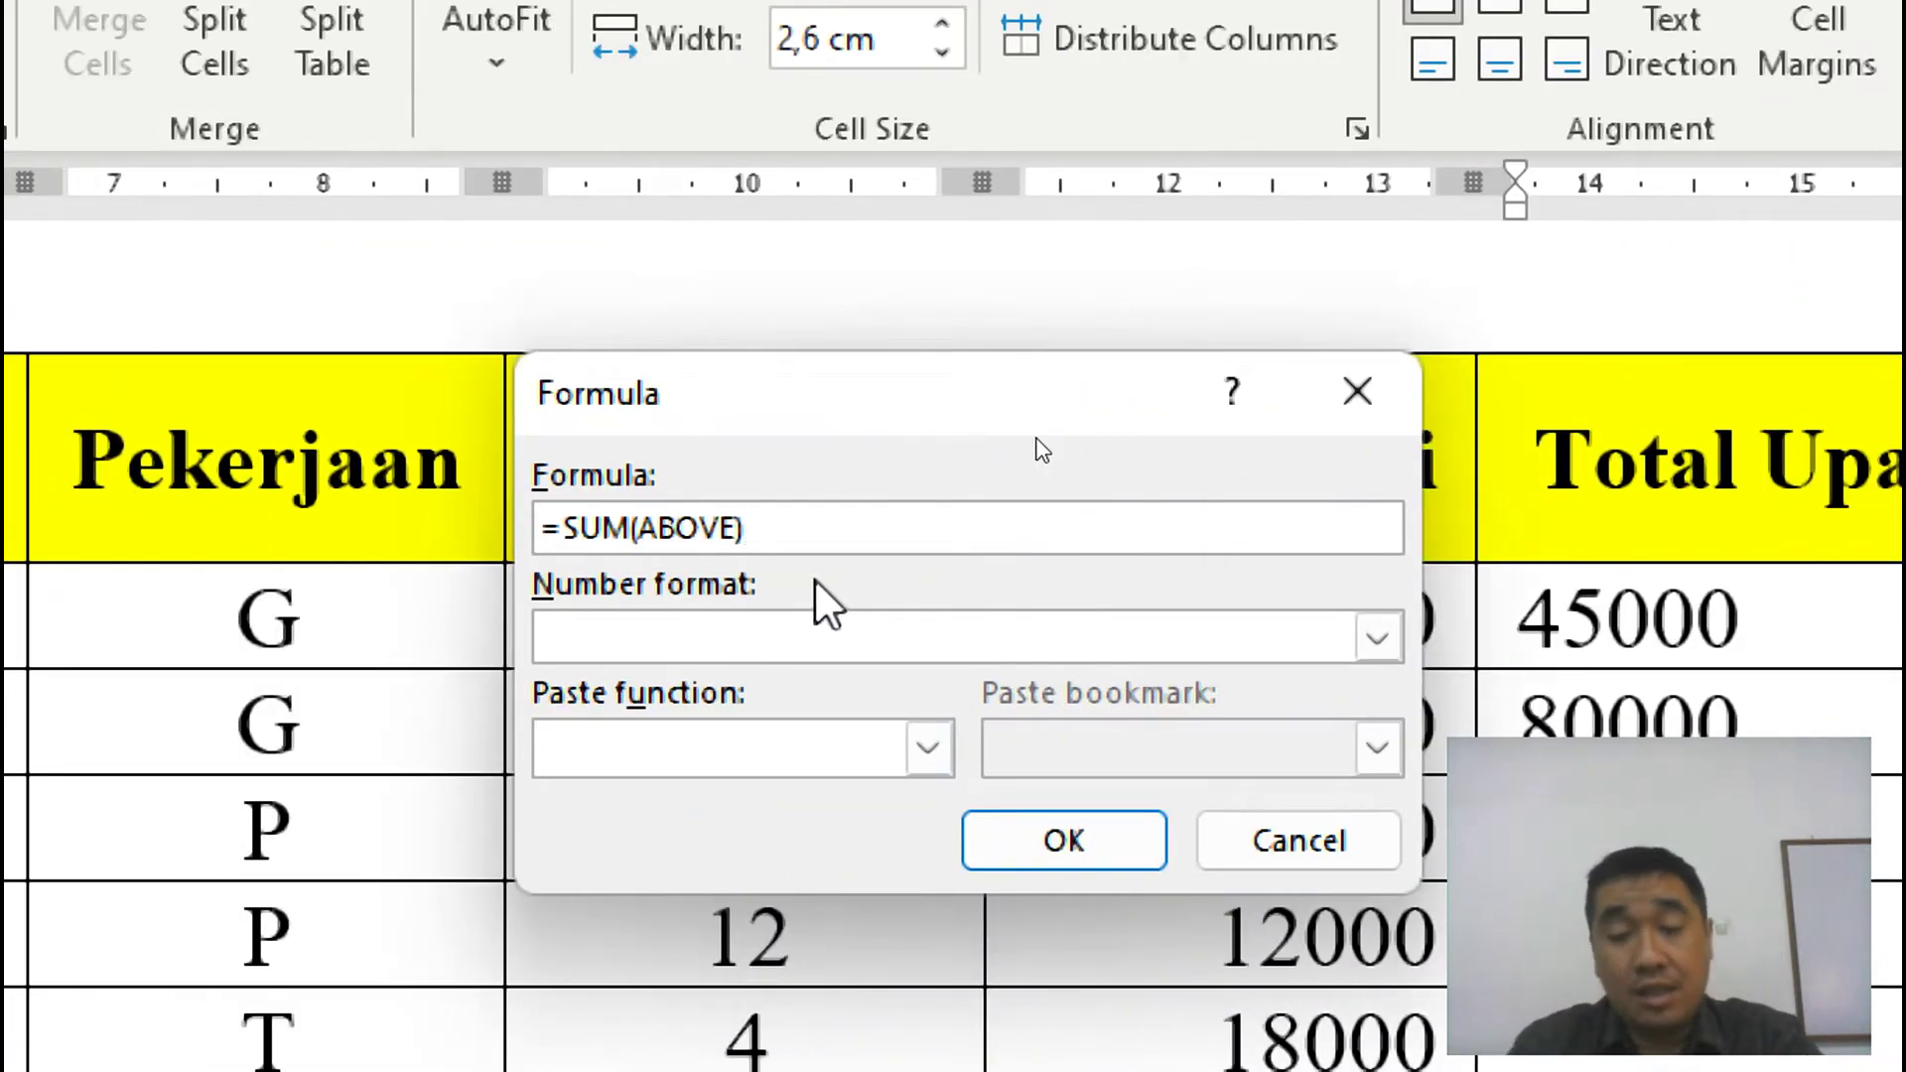
key("BackSpace")
key("BackSpace")
key("BackSpace")
key("BackSpace")
key("BackSpace")
key("BackSpace")
key("BackSpace")
key("BackSpace")
key("BackSpace")
key("BackSpace")
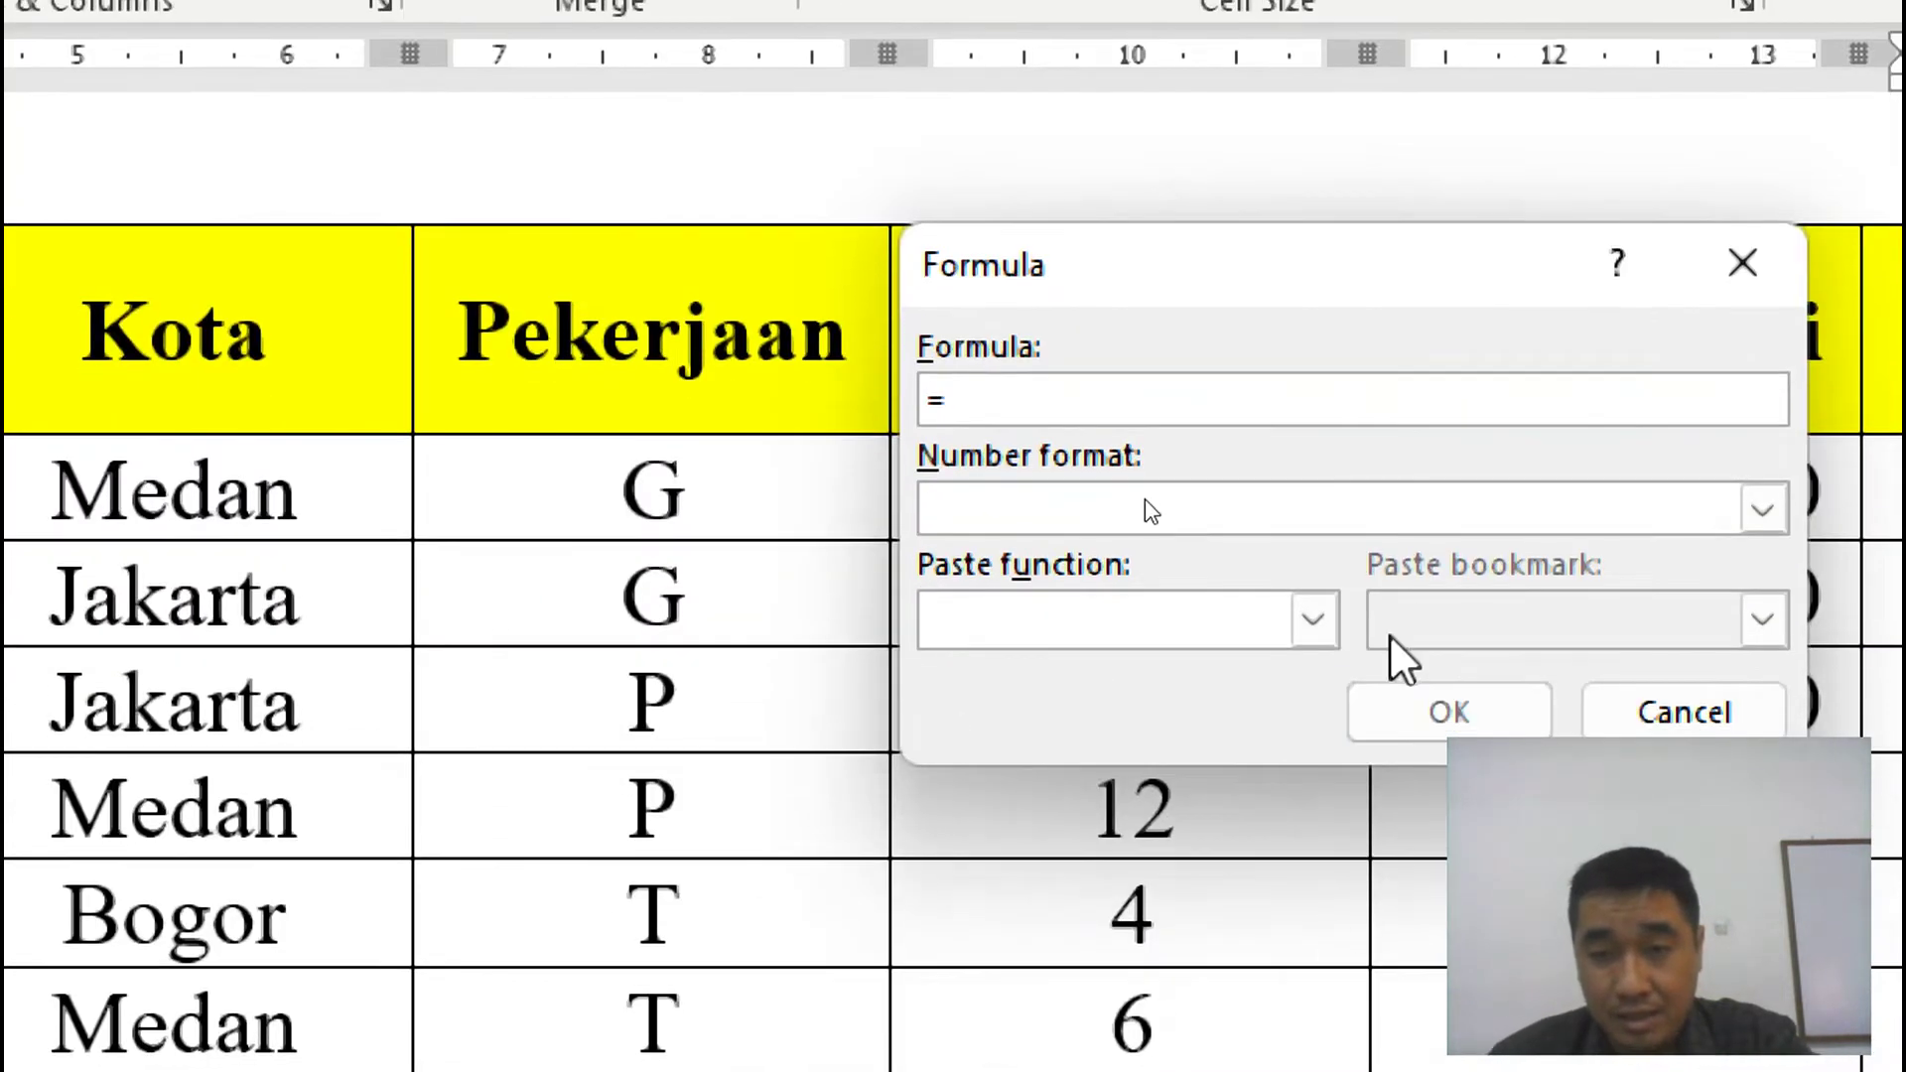
Pick the PRODUCT function, give it the argument Left, and insert the result in the third data row's Total Upah cell.
left_click(1312, 620)
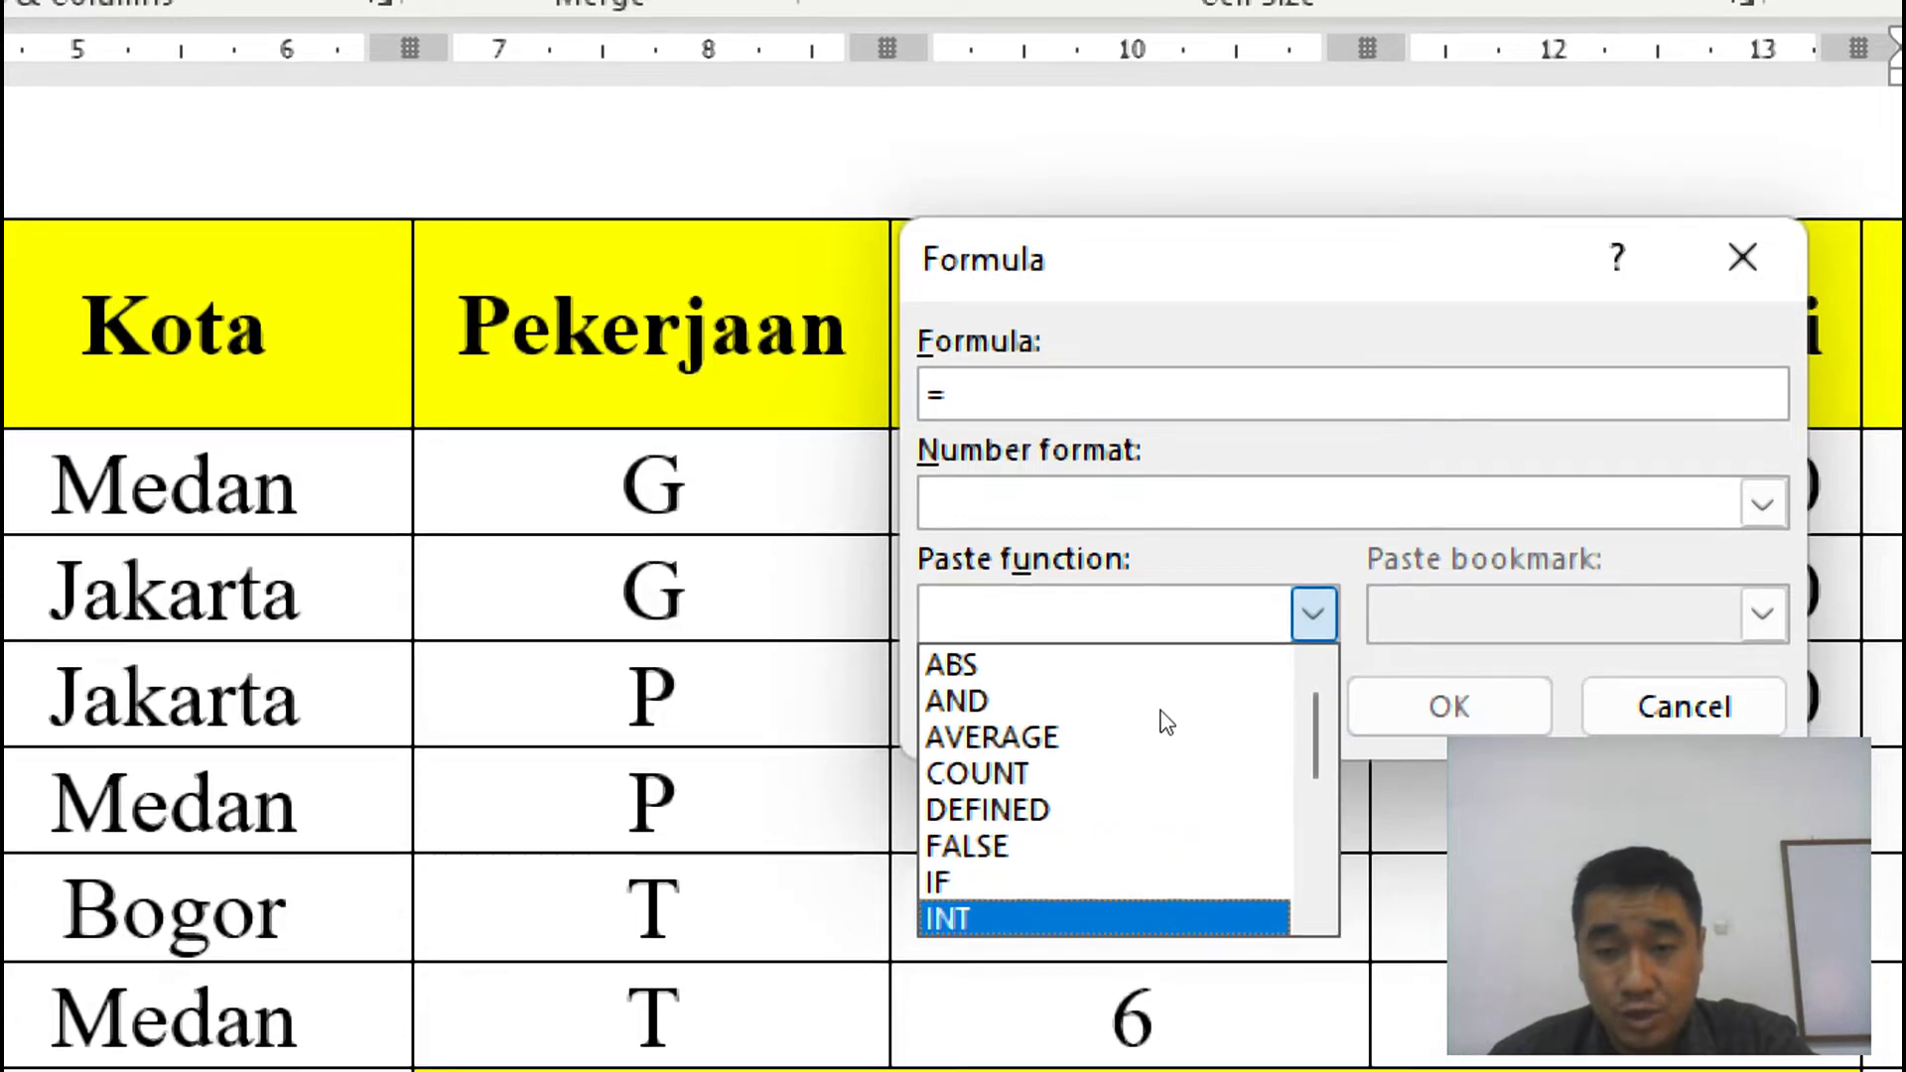
left_click_drag(1314, 909, 1314, 909)
left_click(1314, 905)
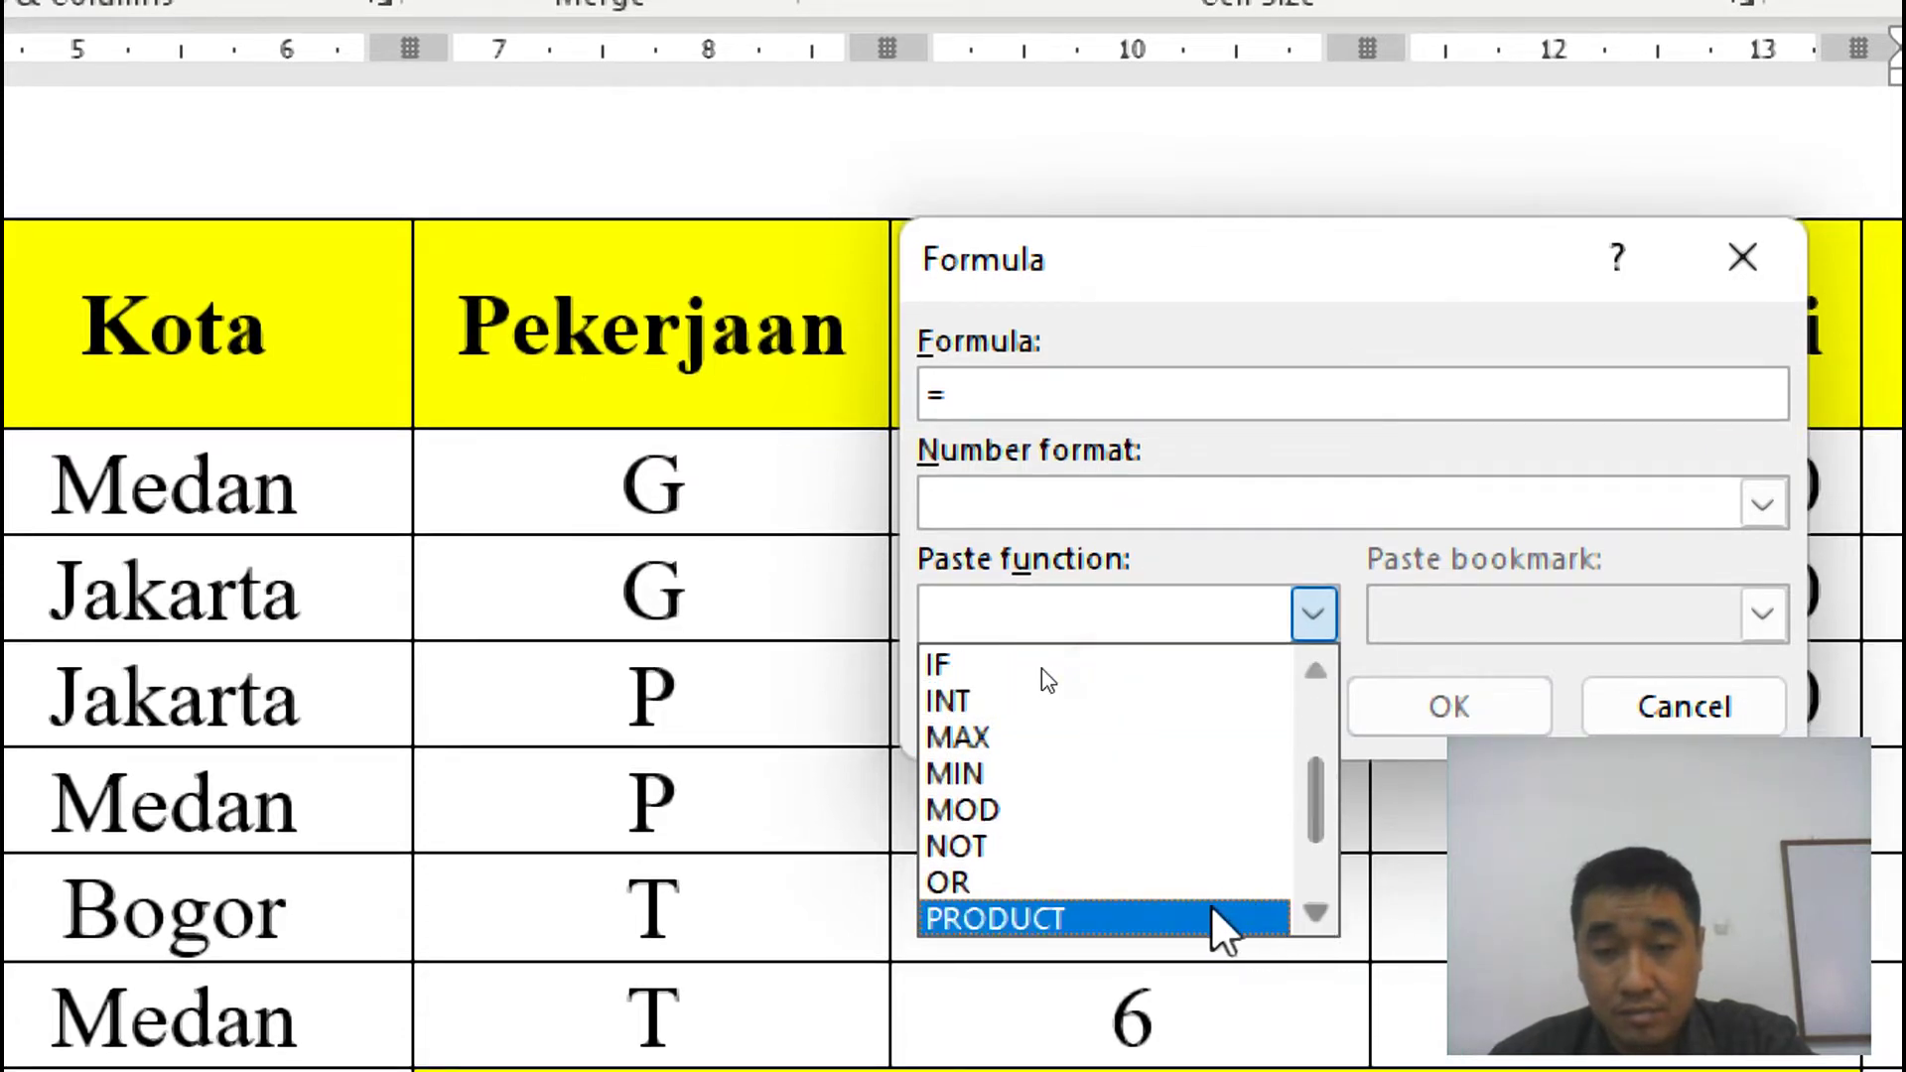
left_click(1215, 915)
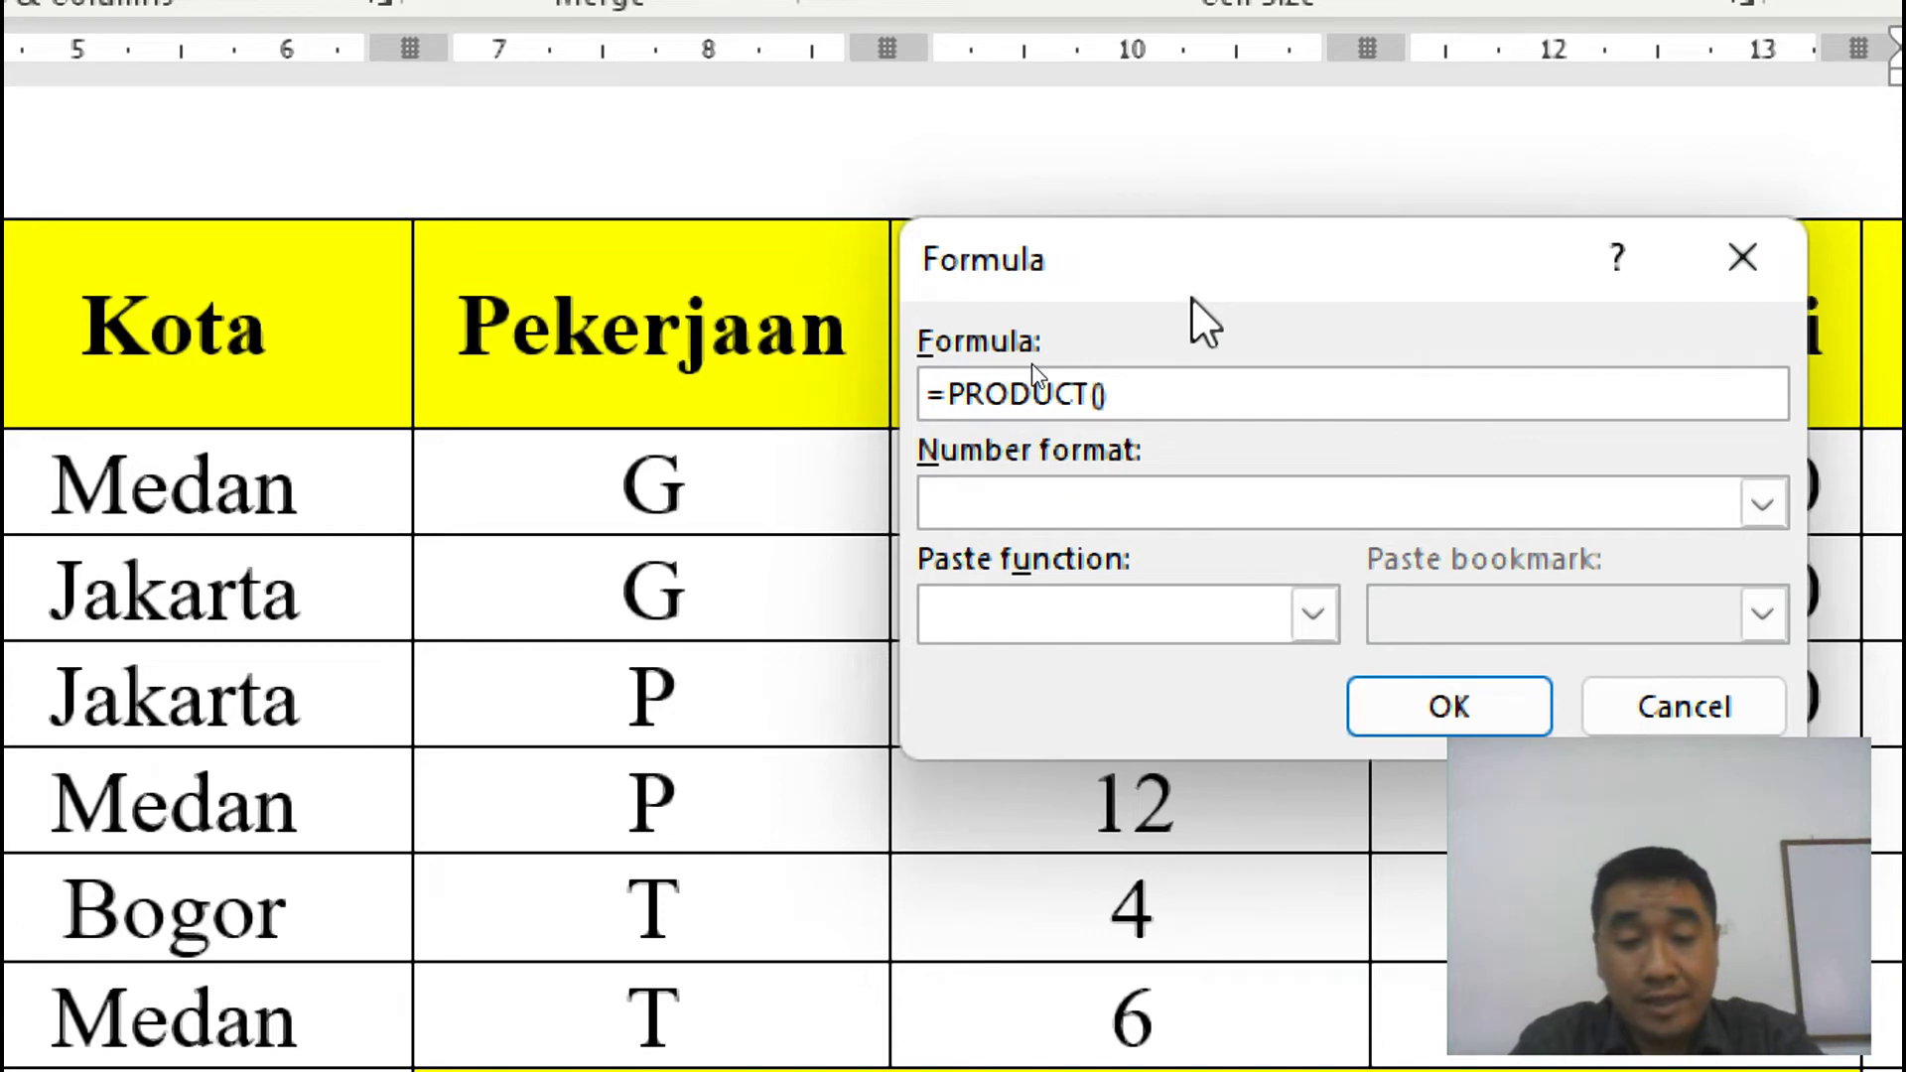
type("Left")
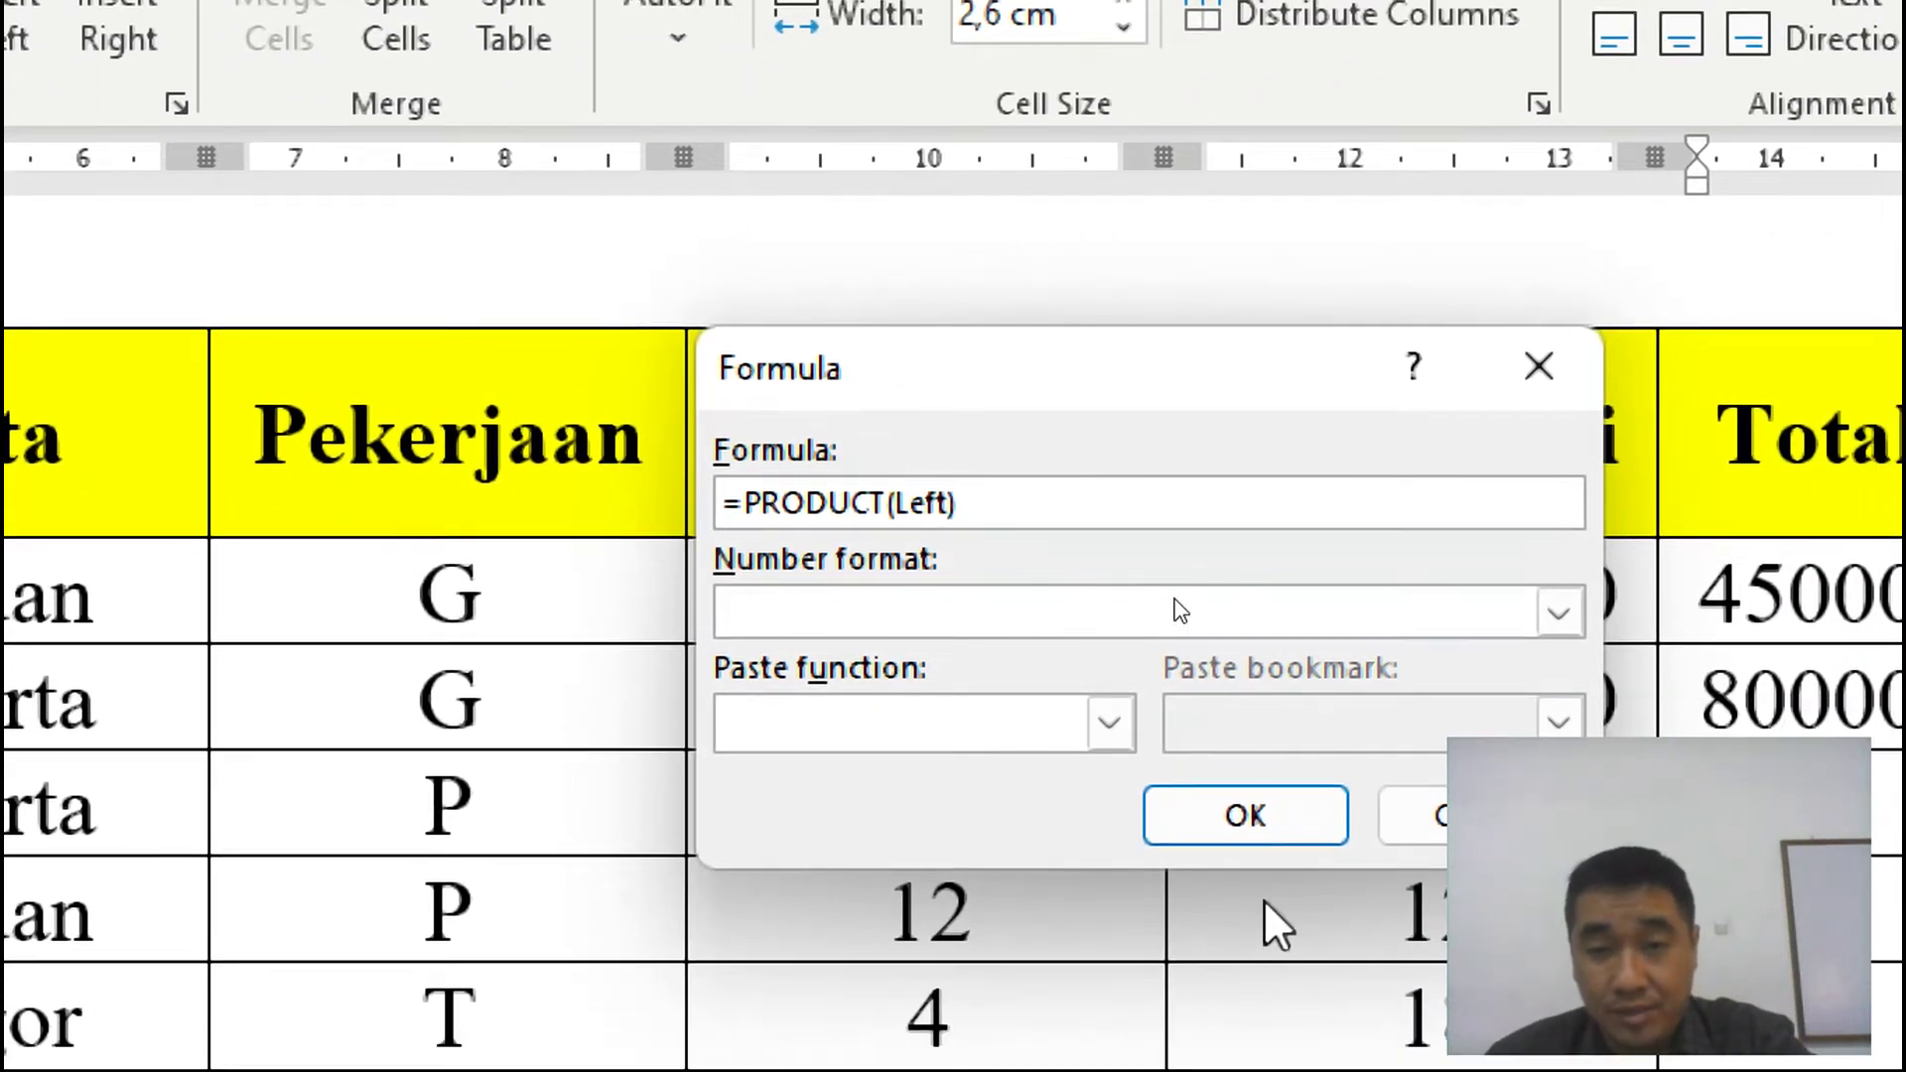
left_click(1249, 874)
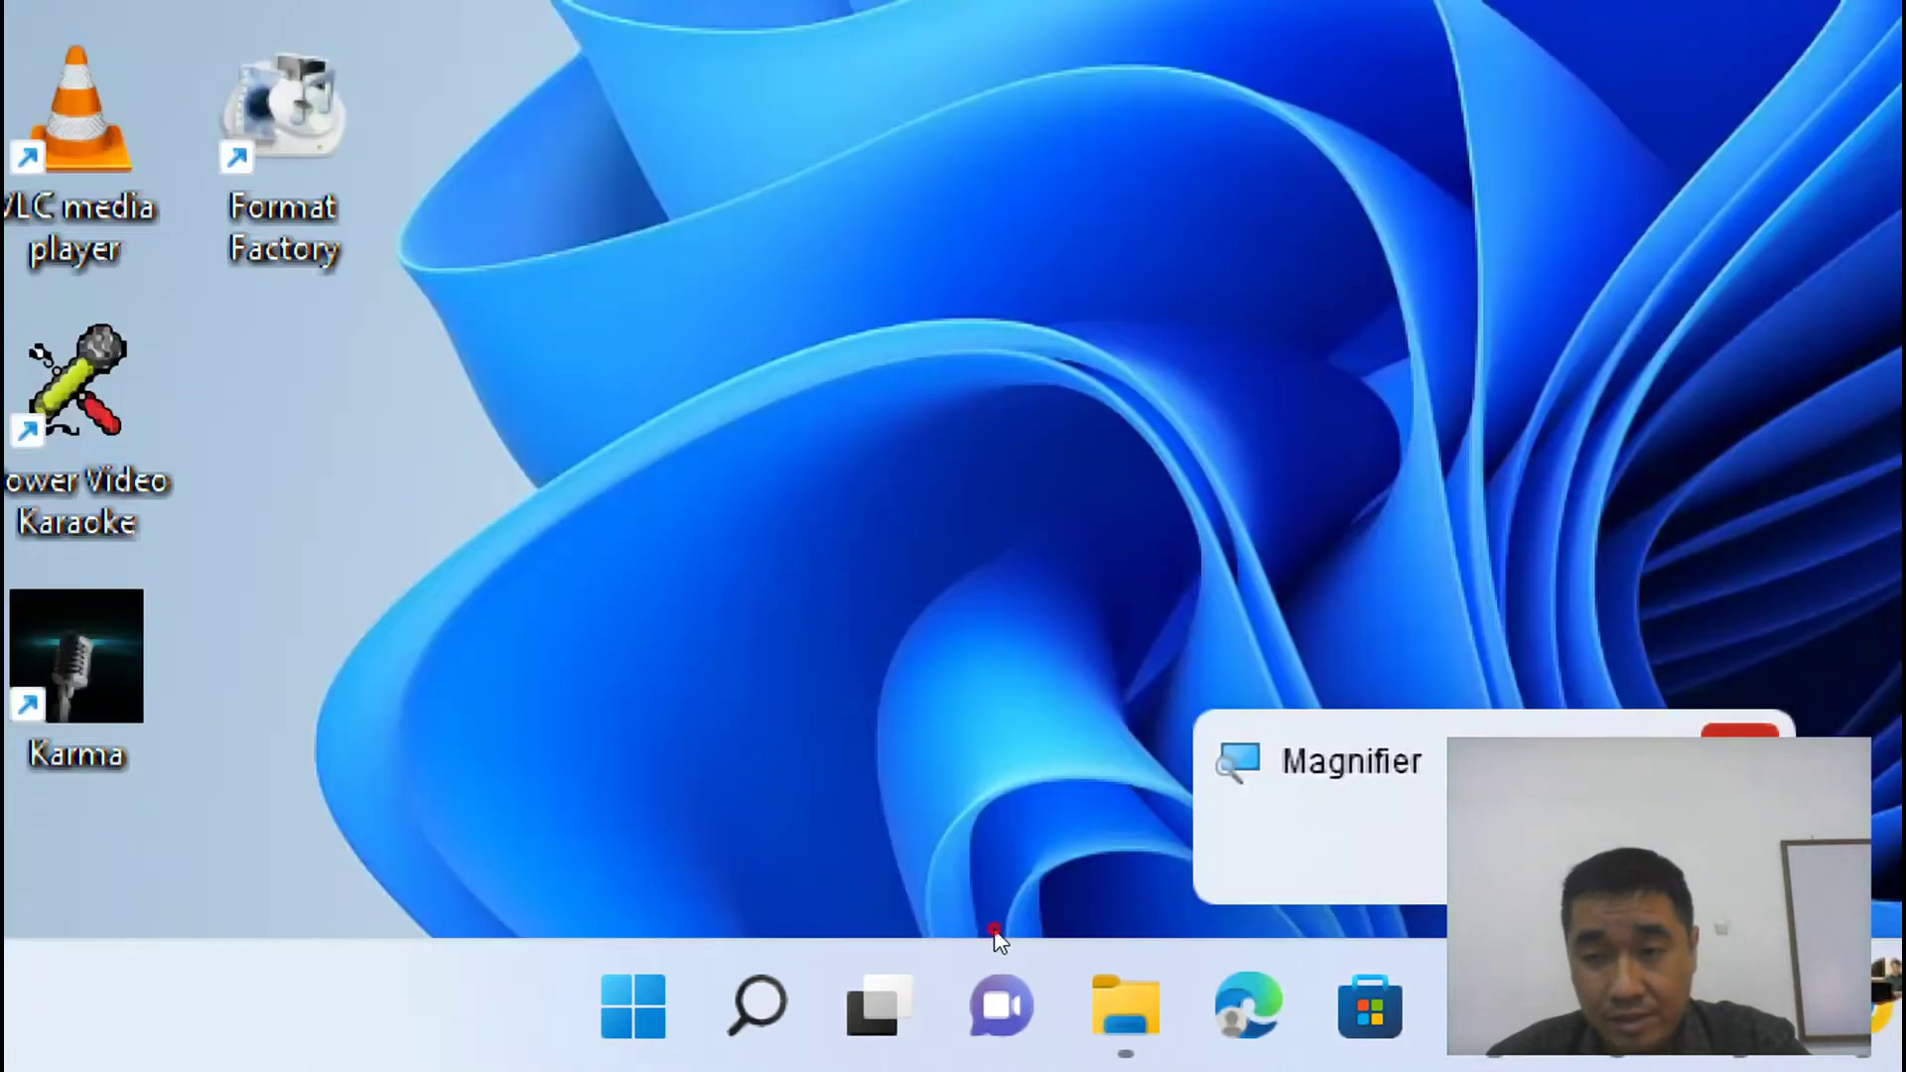
Turn off the screen magnifier, open the Formula dialog for the fourth data row's Total Upah cell, and dismiss the news widgets.
left_click(992, 927)
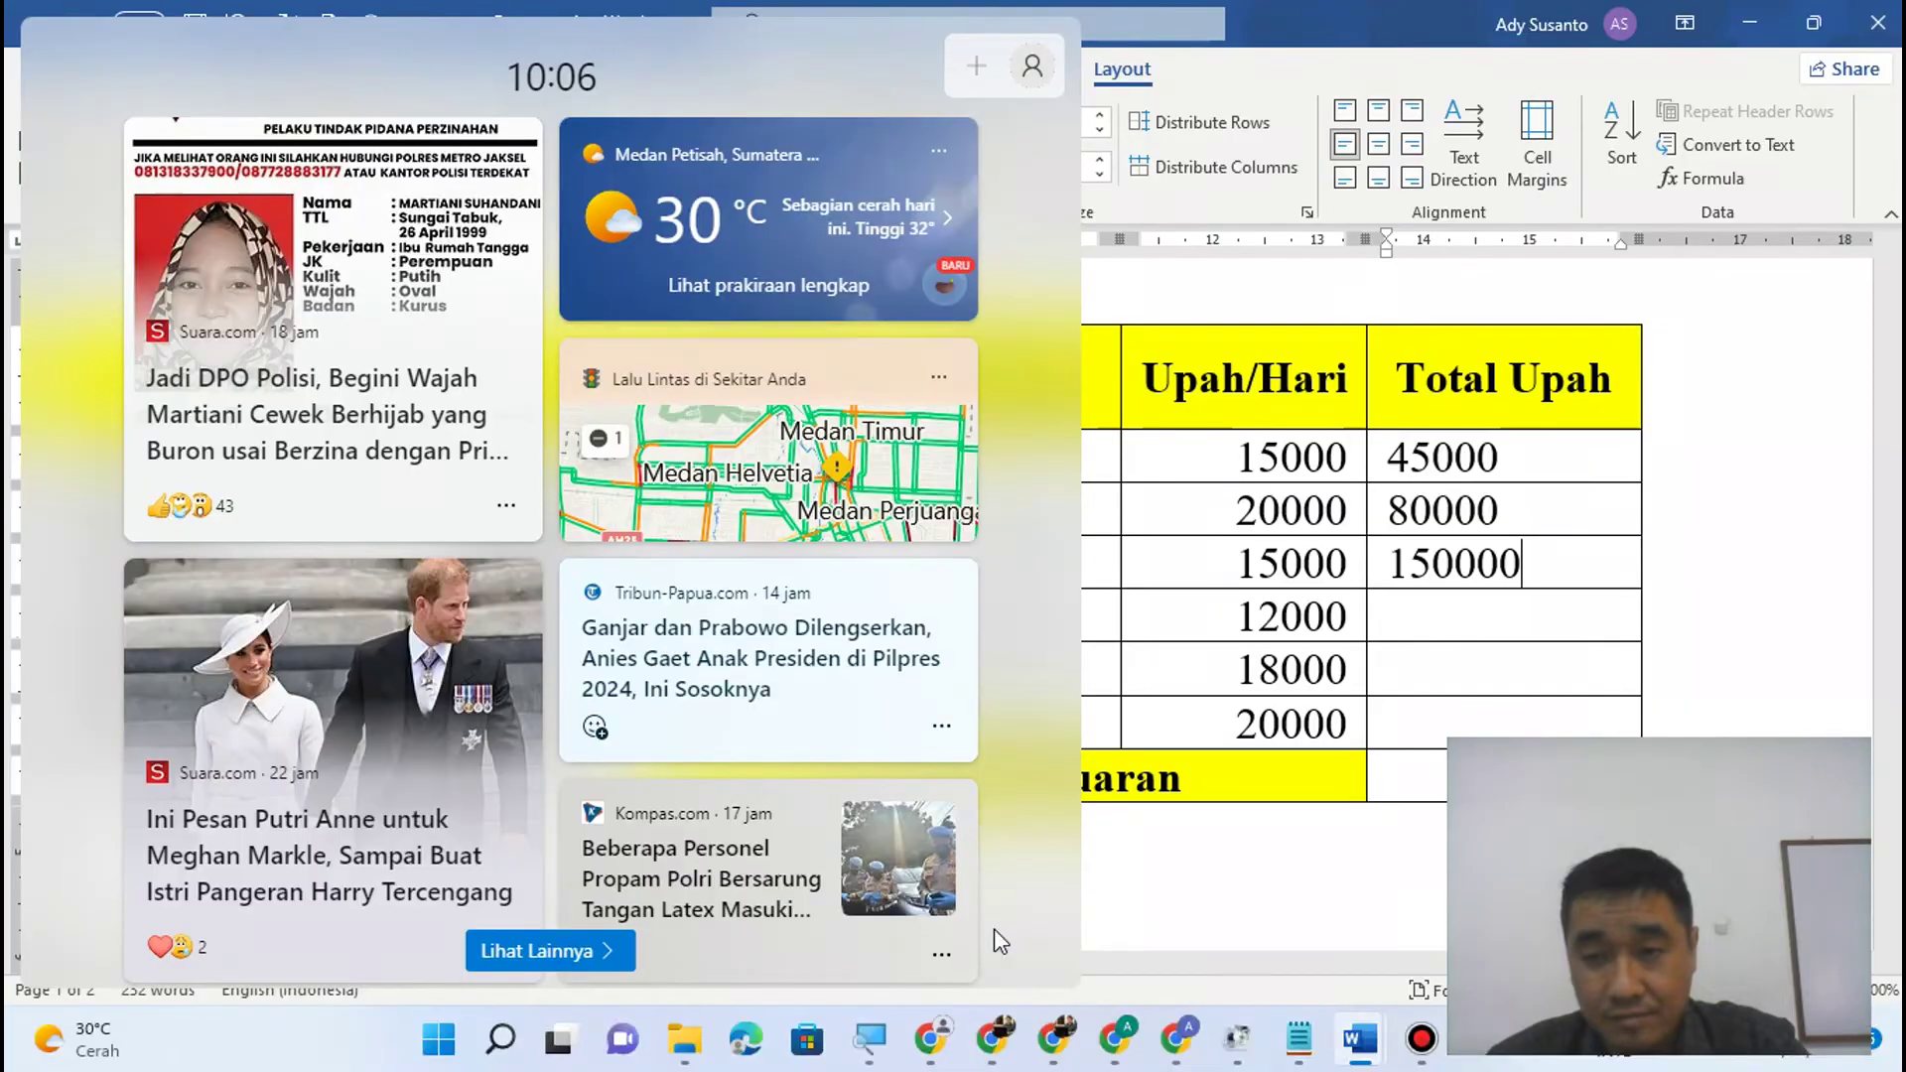
left_click(1520, 624)
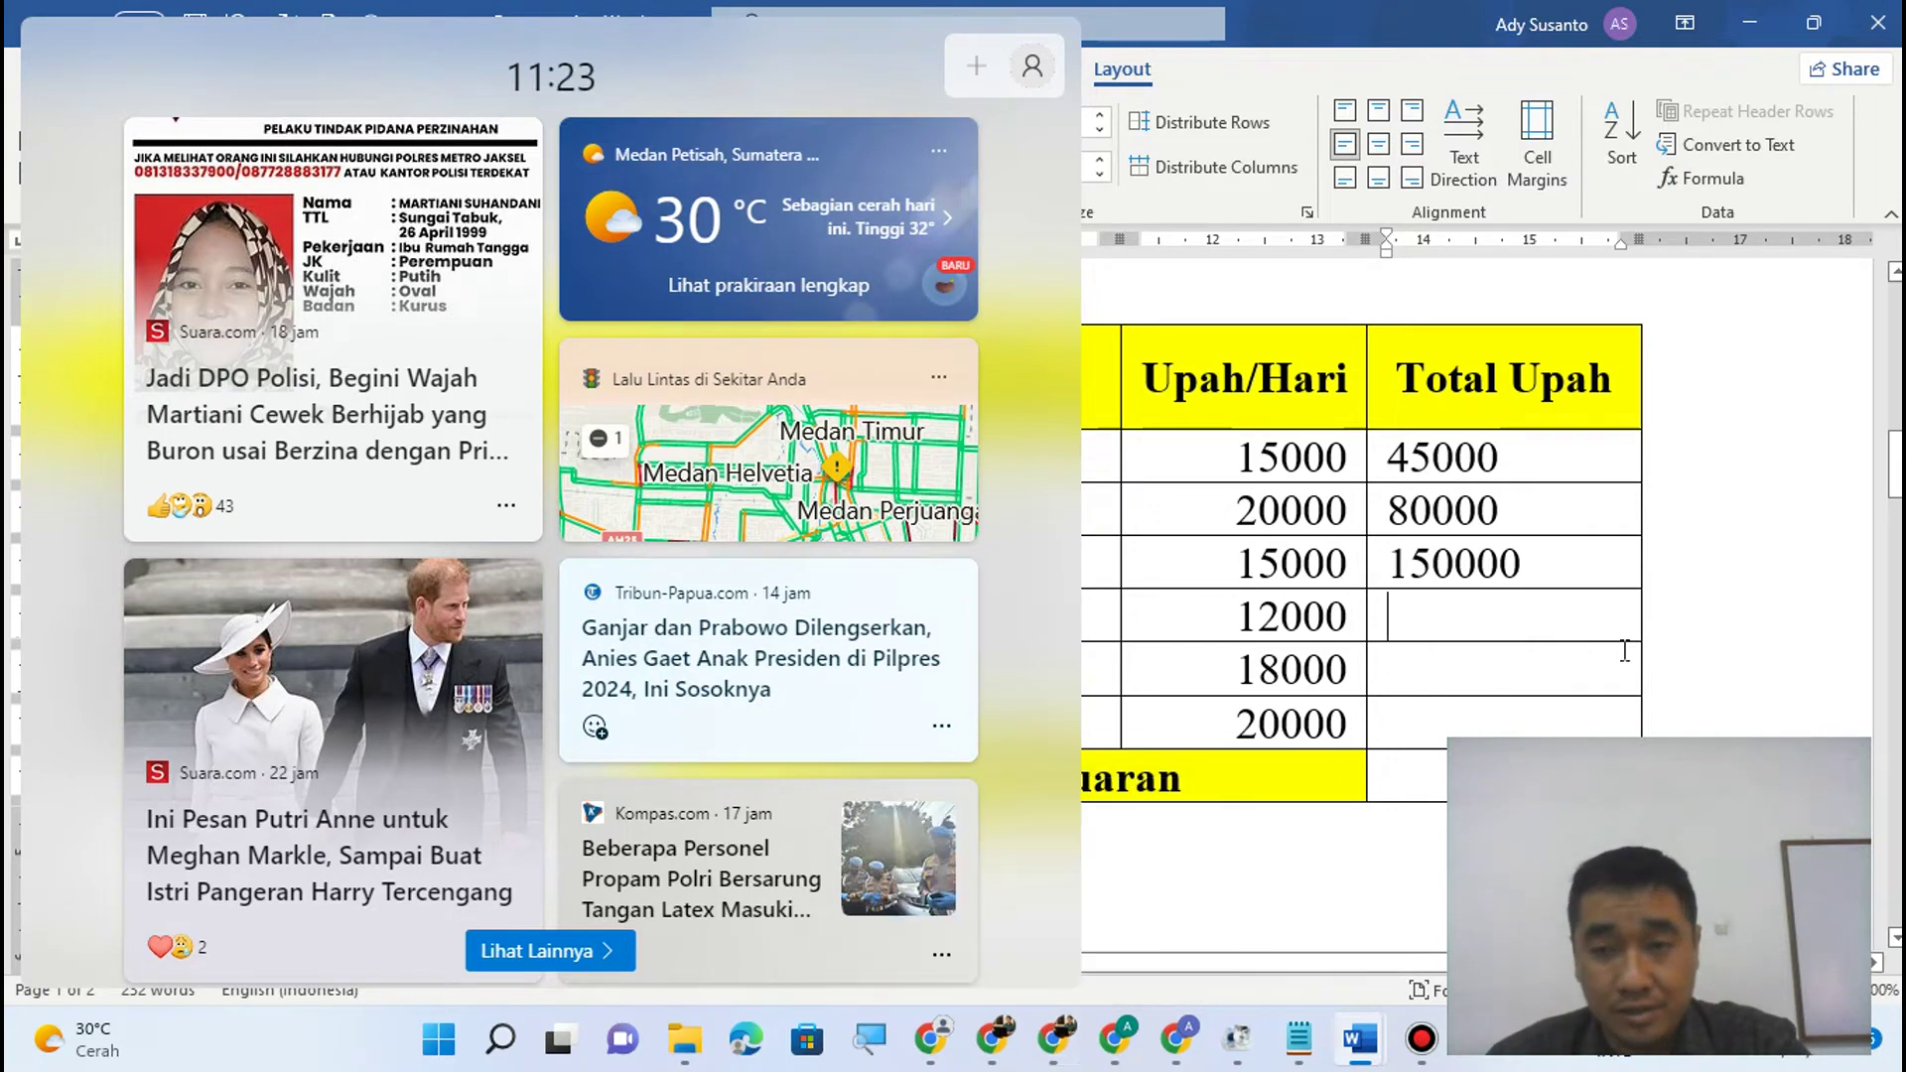
left_click(1701, 177)
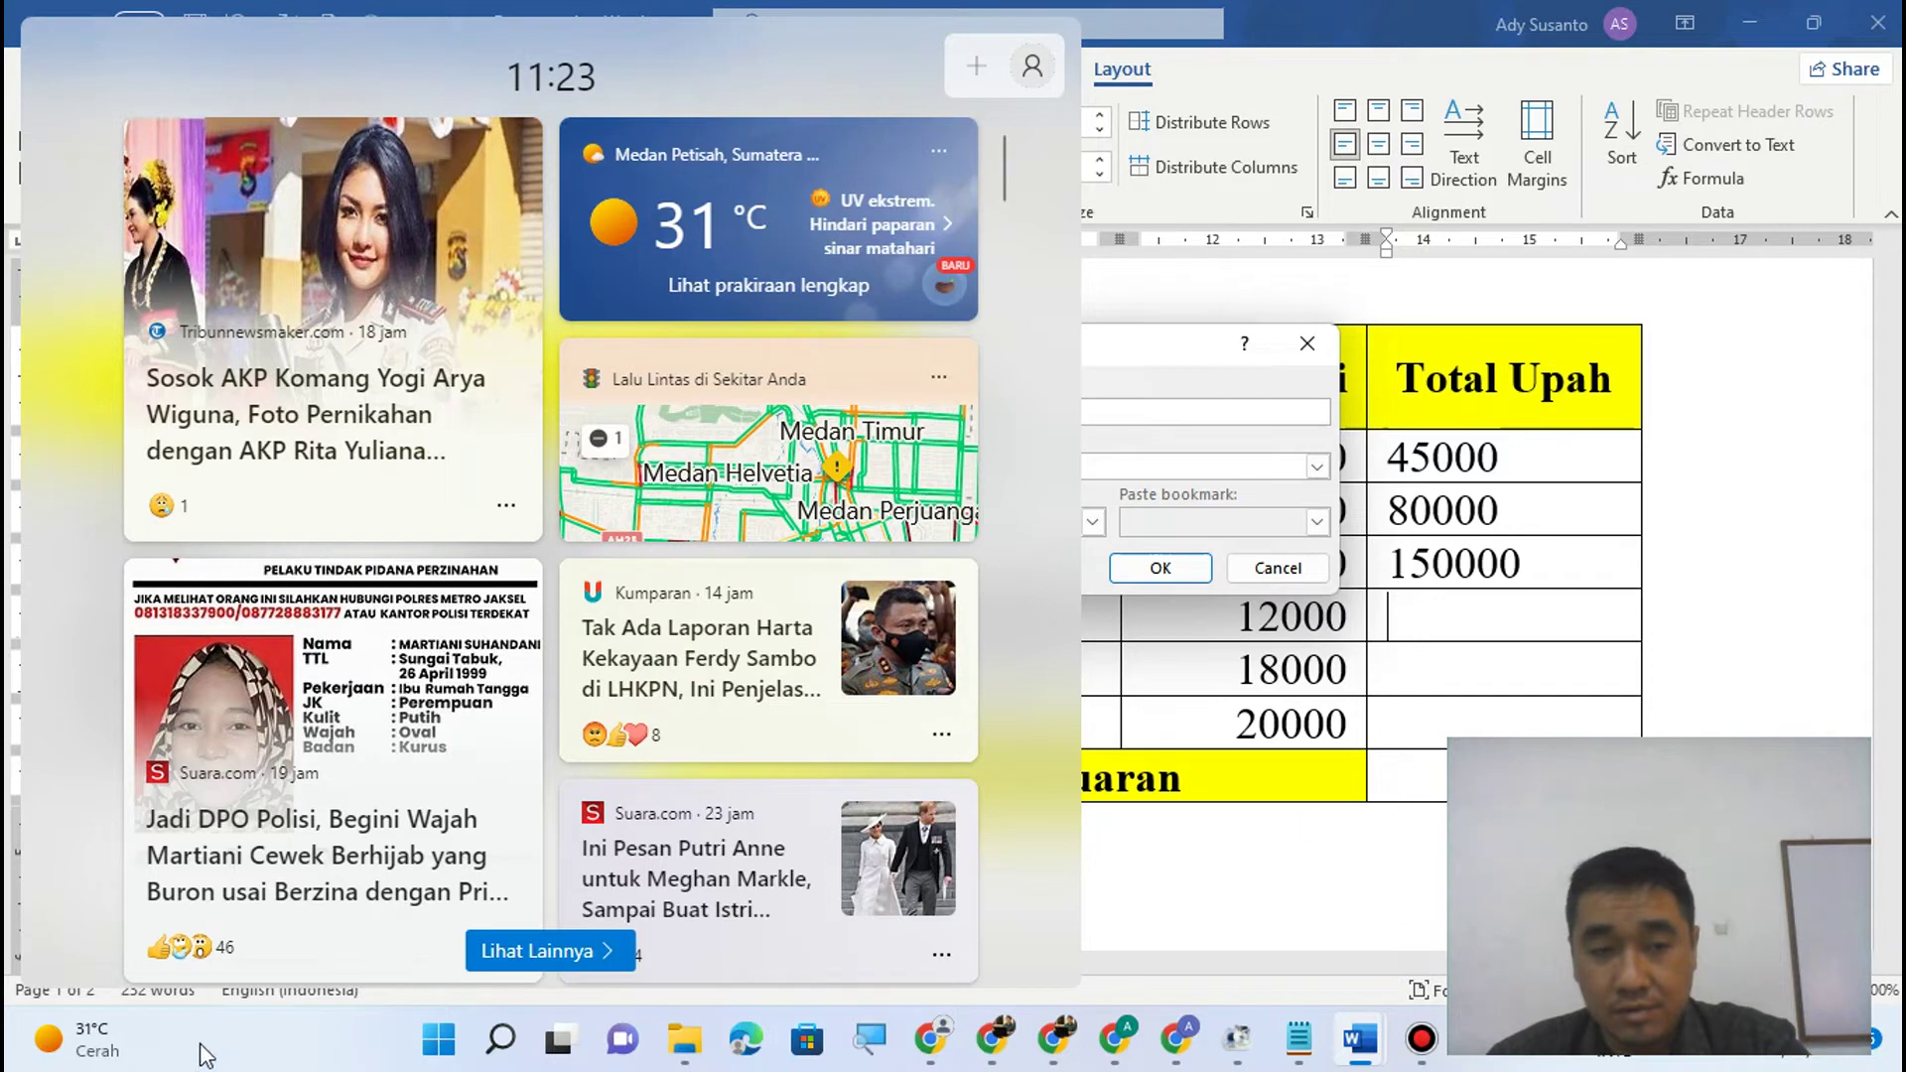
left_click(1659, 596)
left_click_drag(1136, 362, 800, 389)
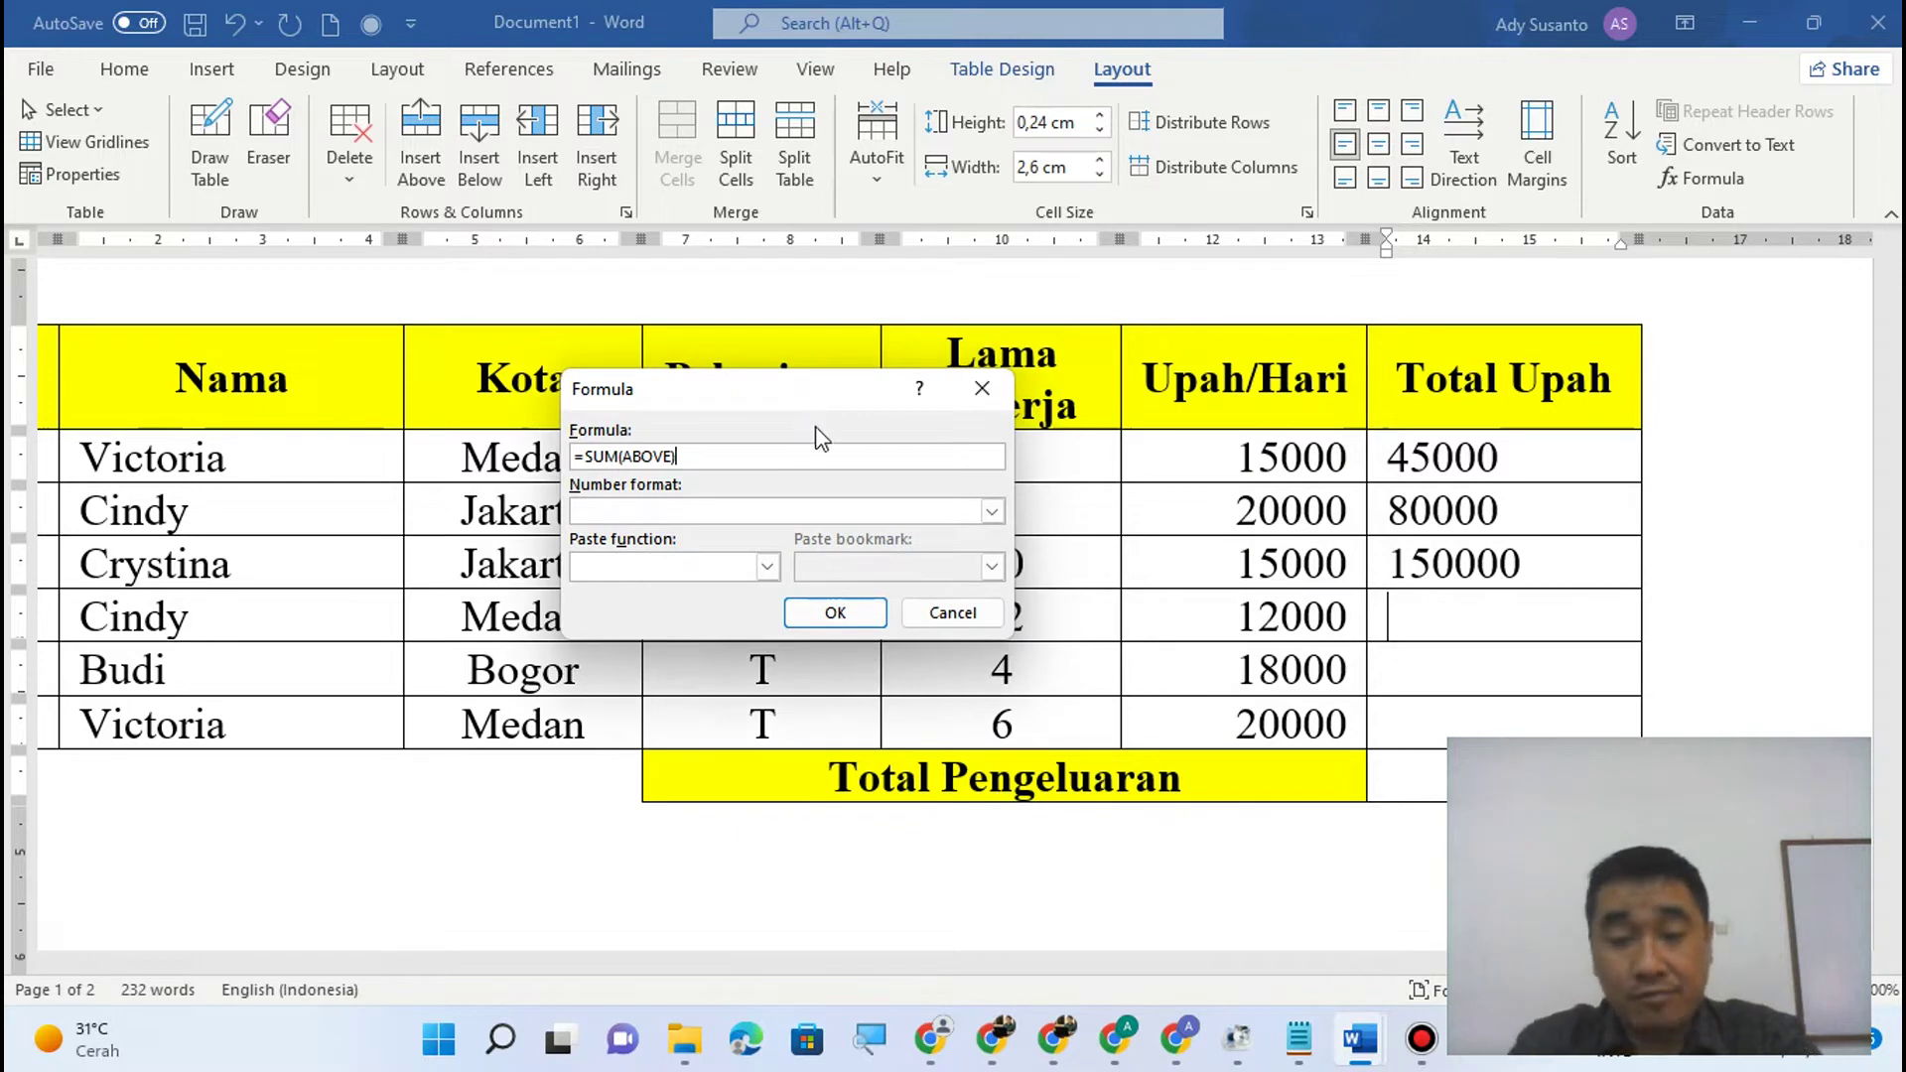
Replace the suggested formula for the fourth data row's Total Upah with =PRODUCT(left) and insert the result.
key("BackSpace")
key("BackSpace")
key("BackSpace")
key("BackSpace")
key("BackSpace")
key("BackSpace")
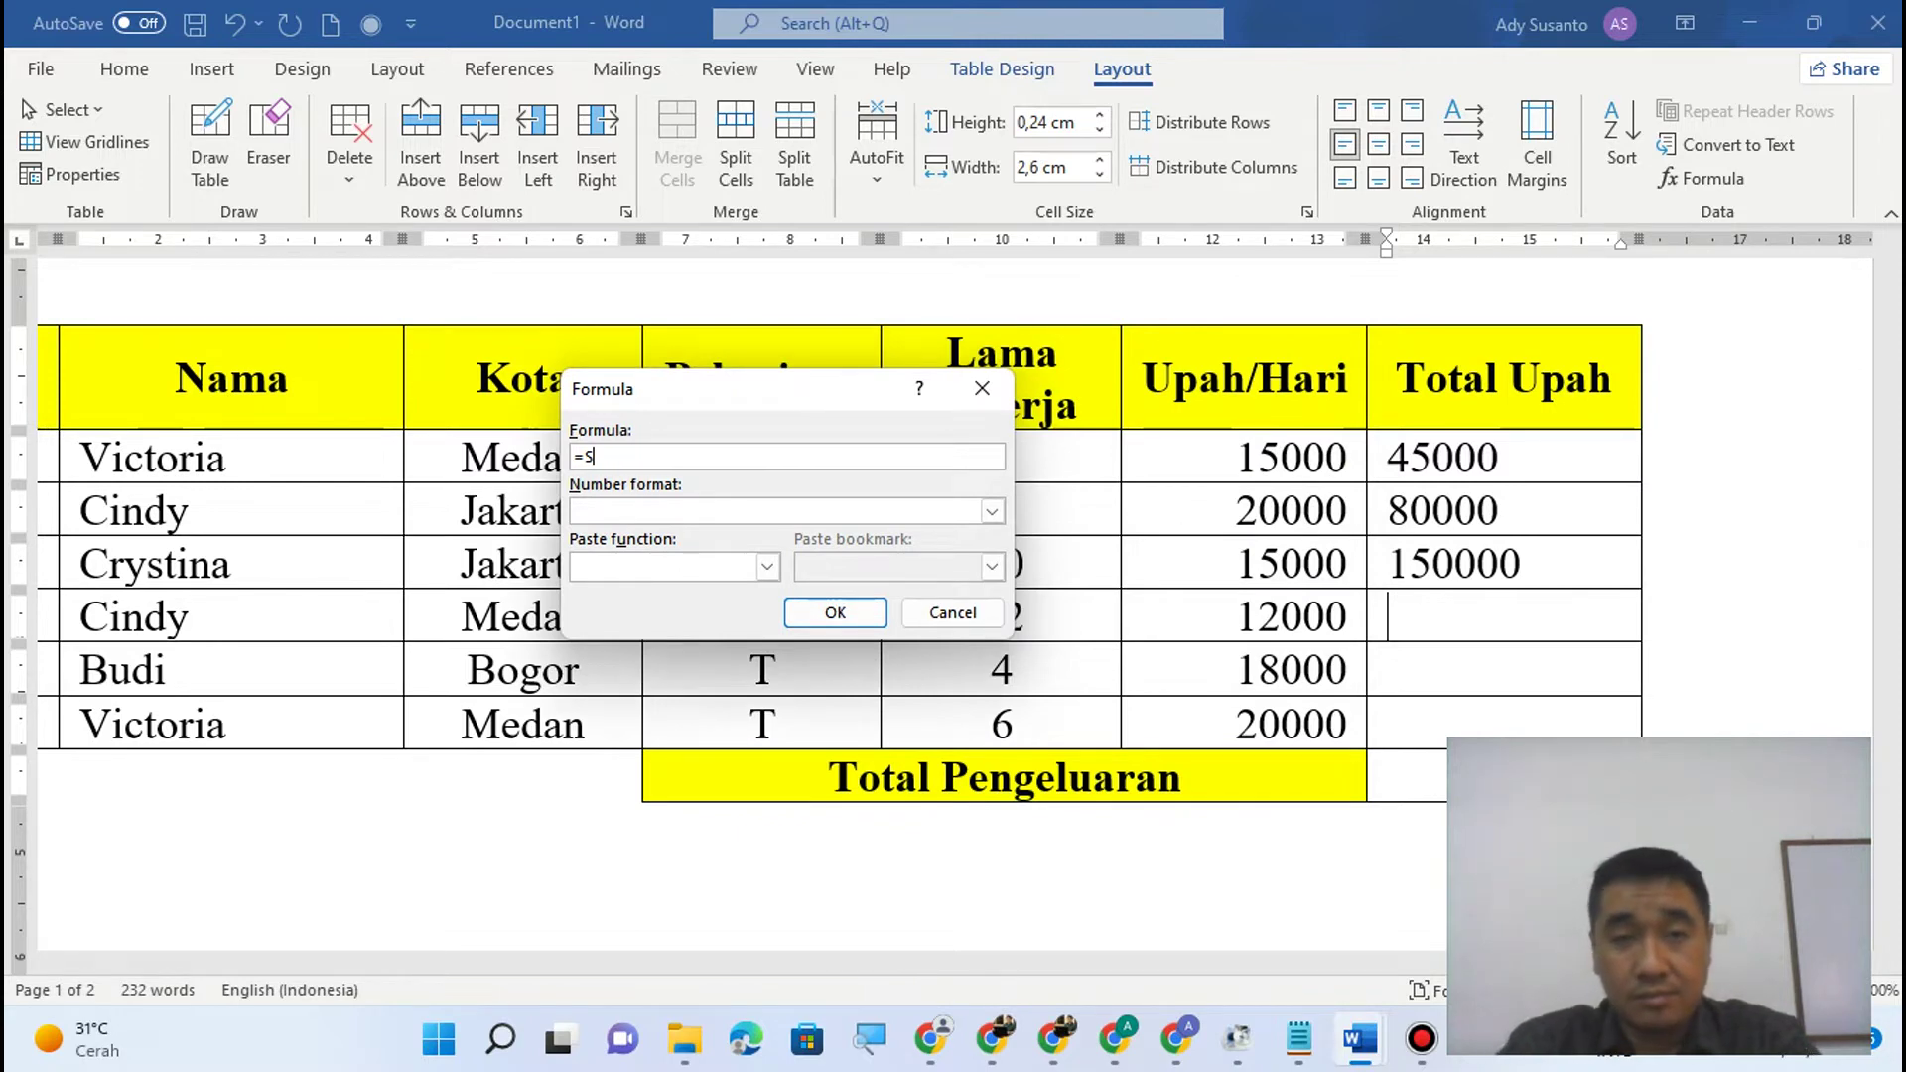
key("BackSpace")
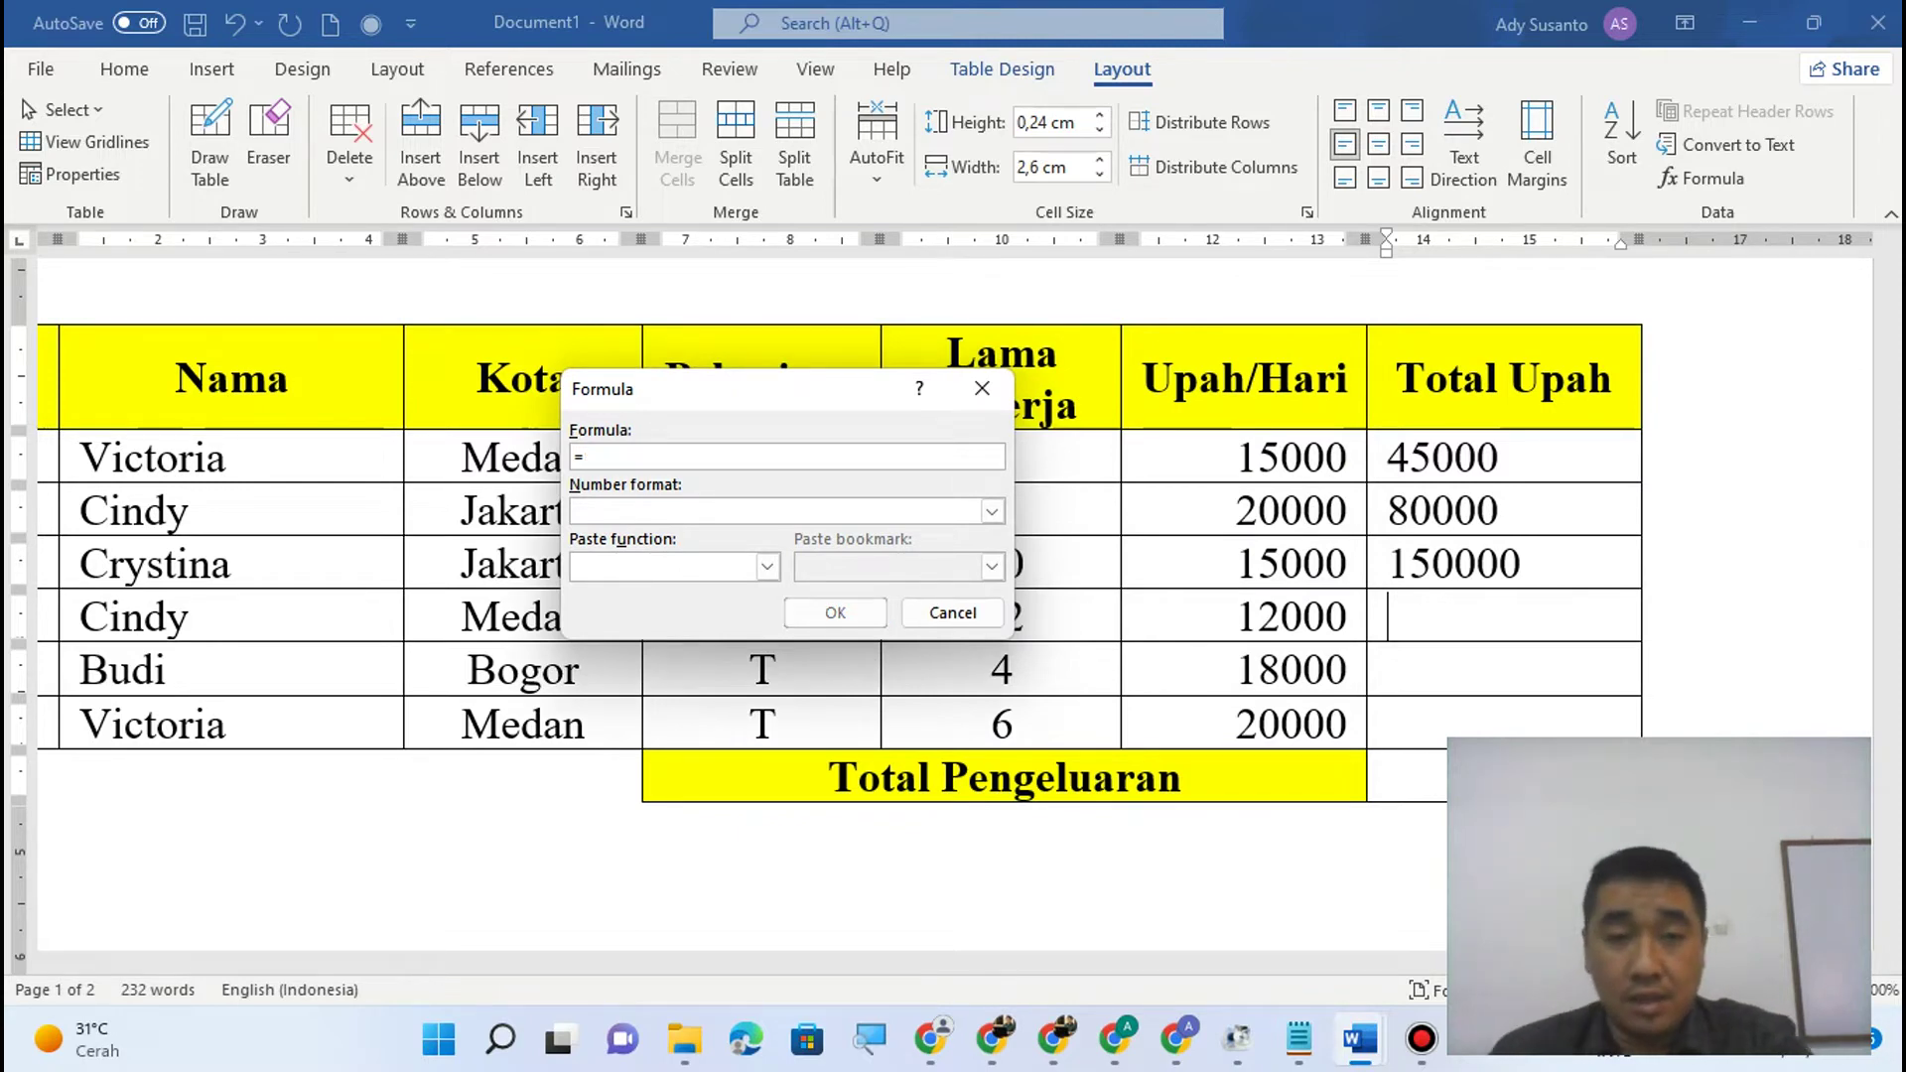
left_click(768, 566)
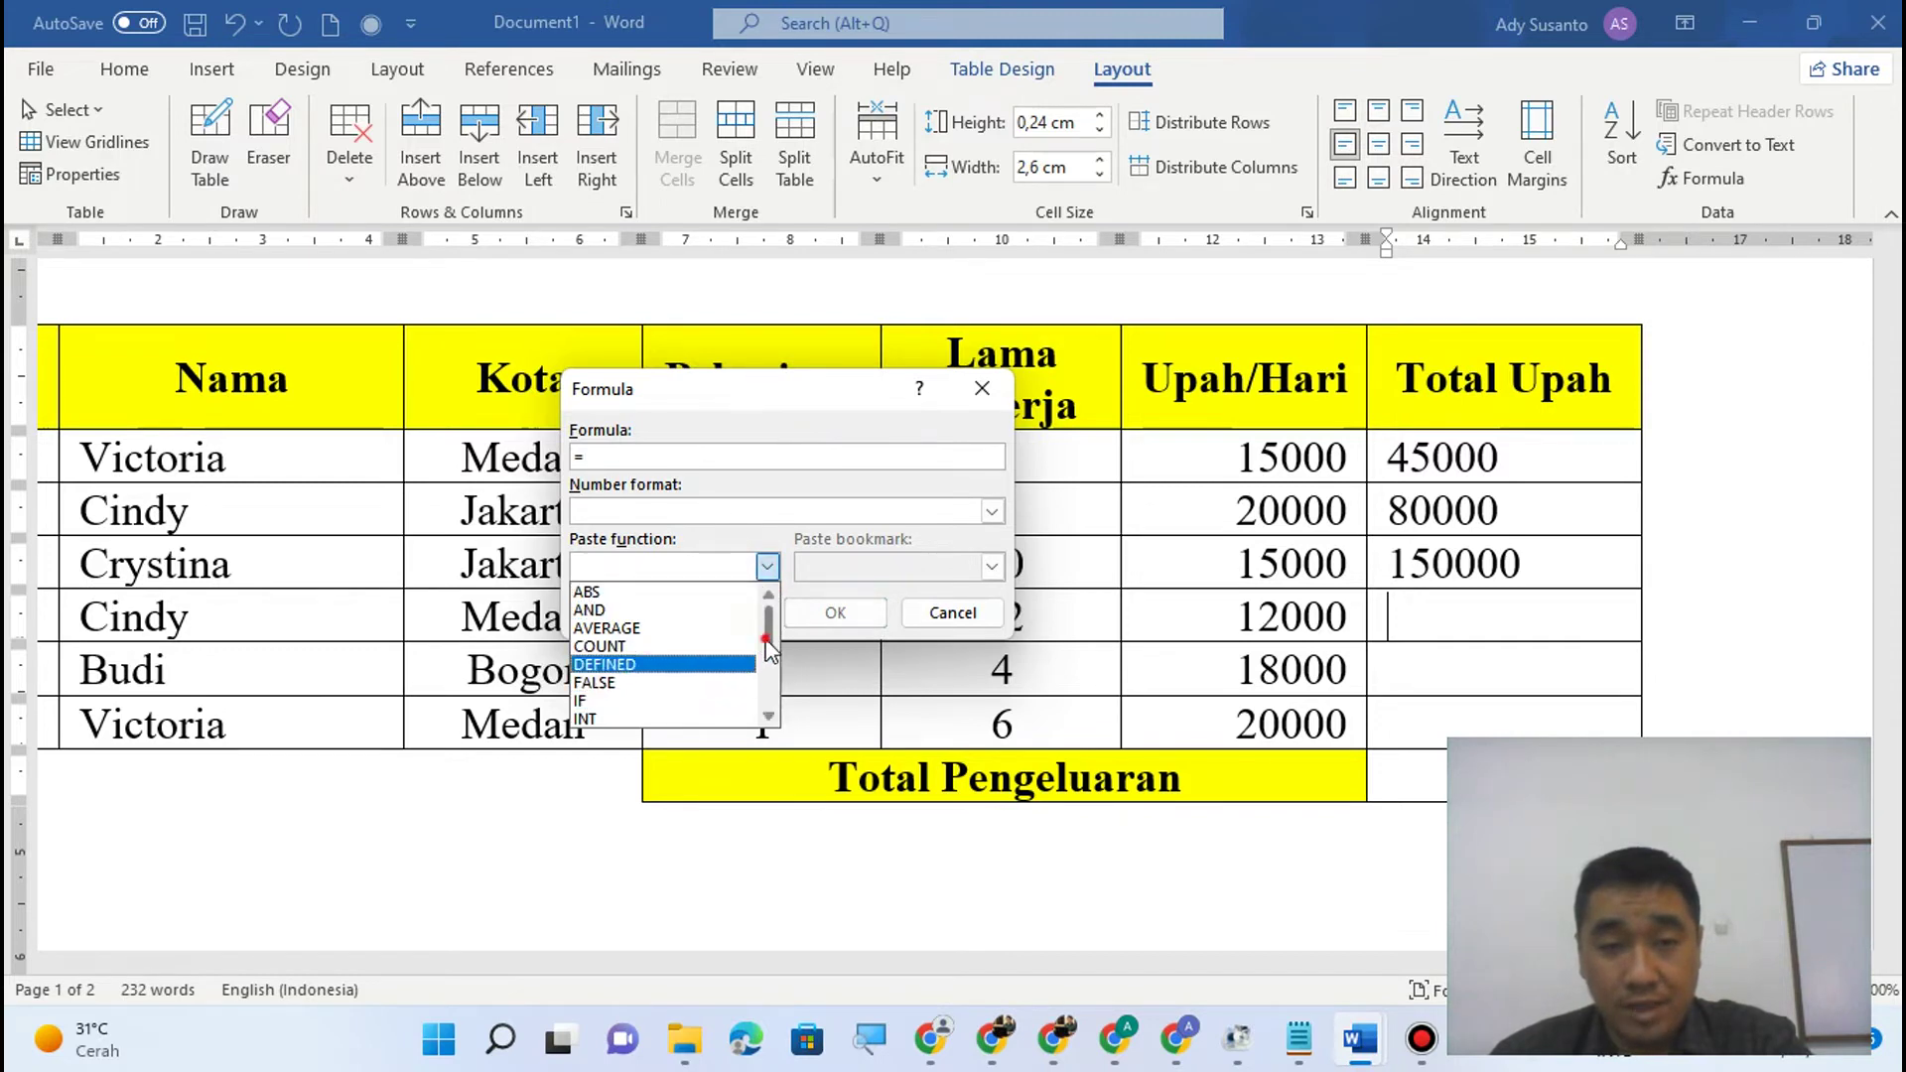
left_click_drag(769, 634, 770, 668)
left_click(662, 718)
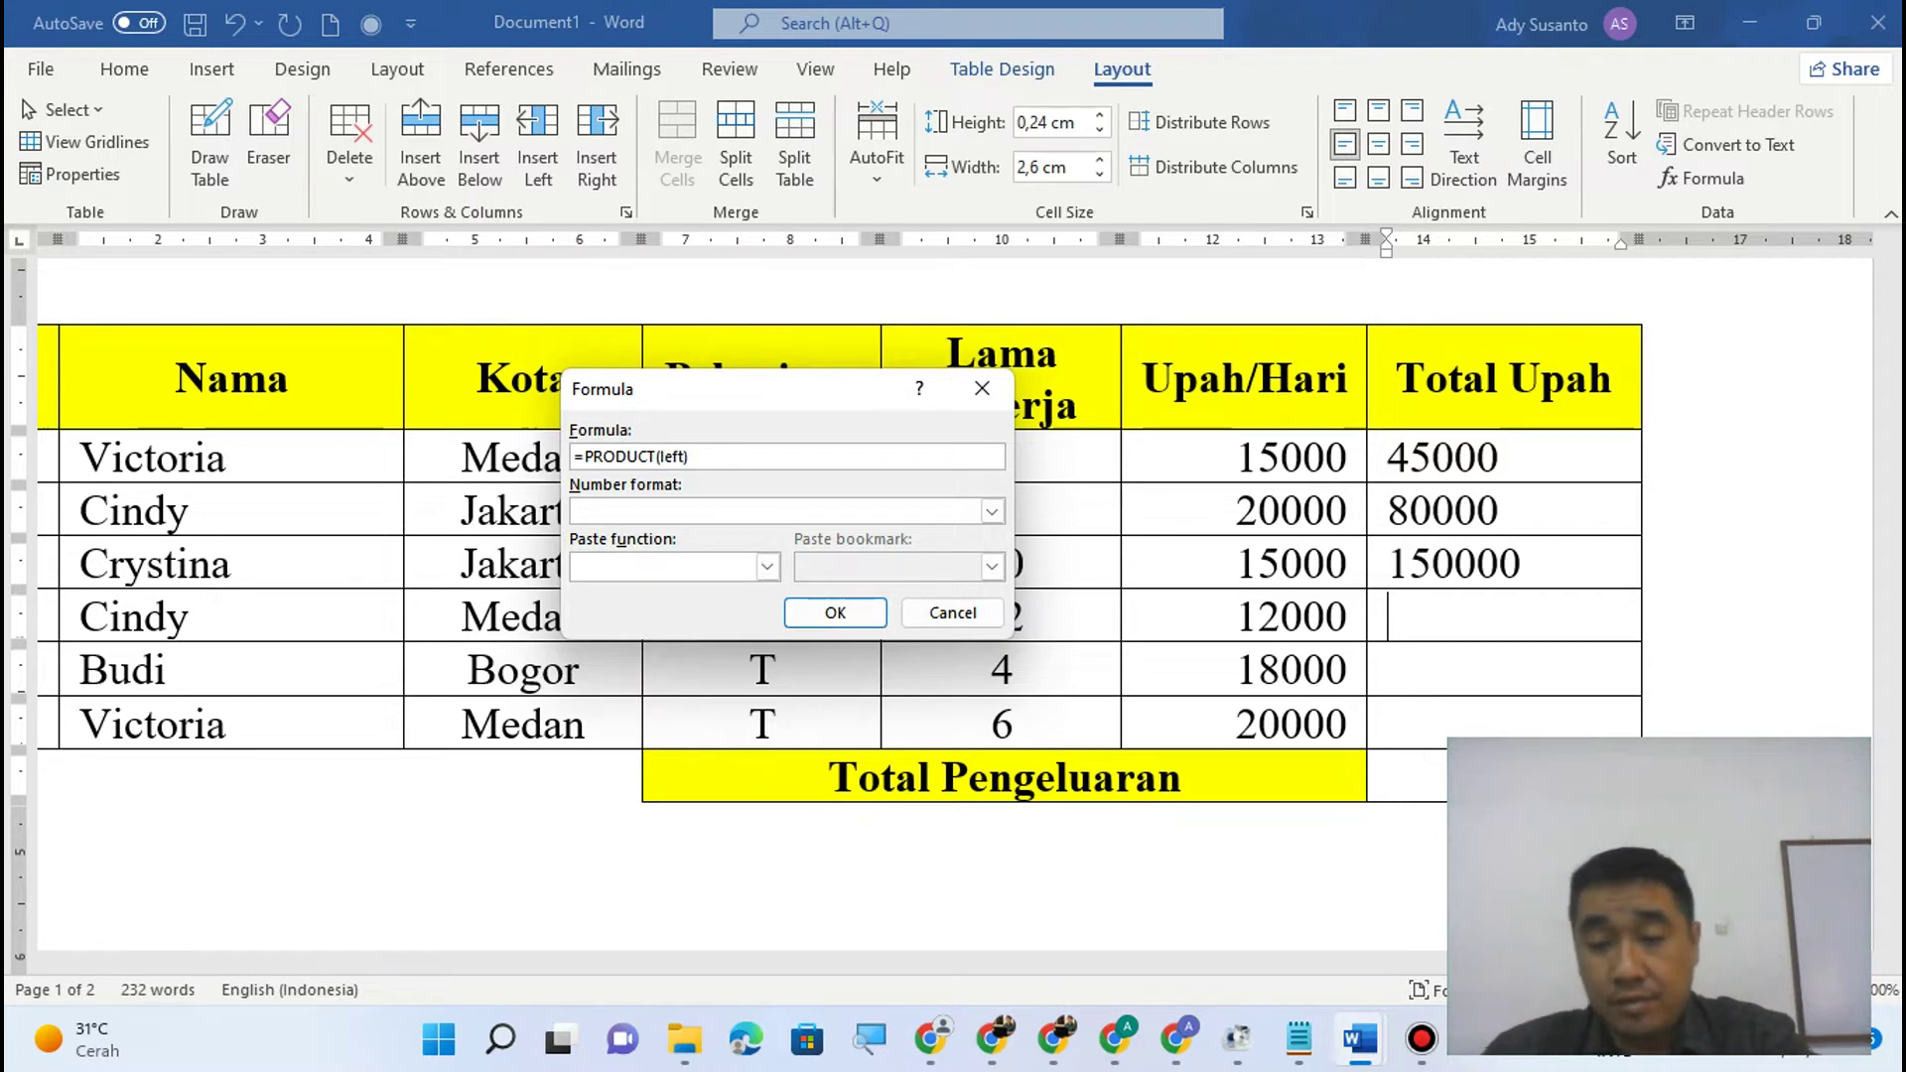
key("Return")
Calculate the fifth data row's Total Upah with the formula =PRODUCT(left).
left_click(1462, 682)
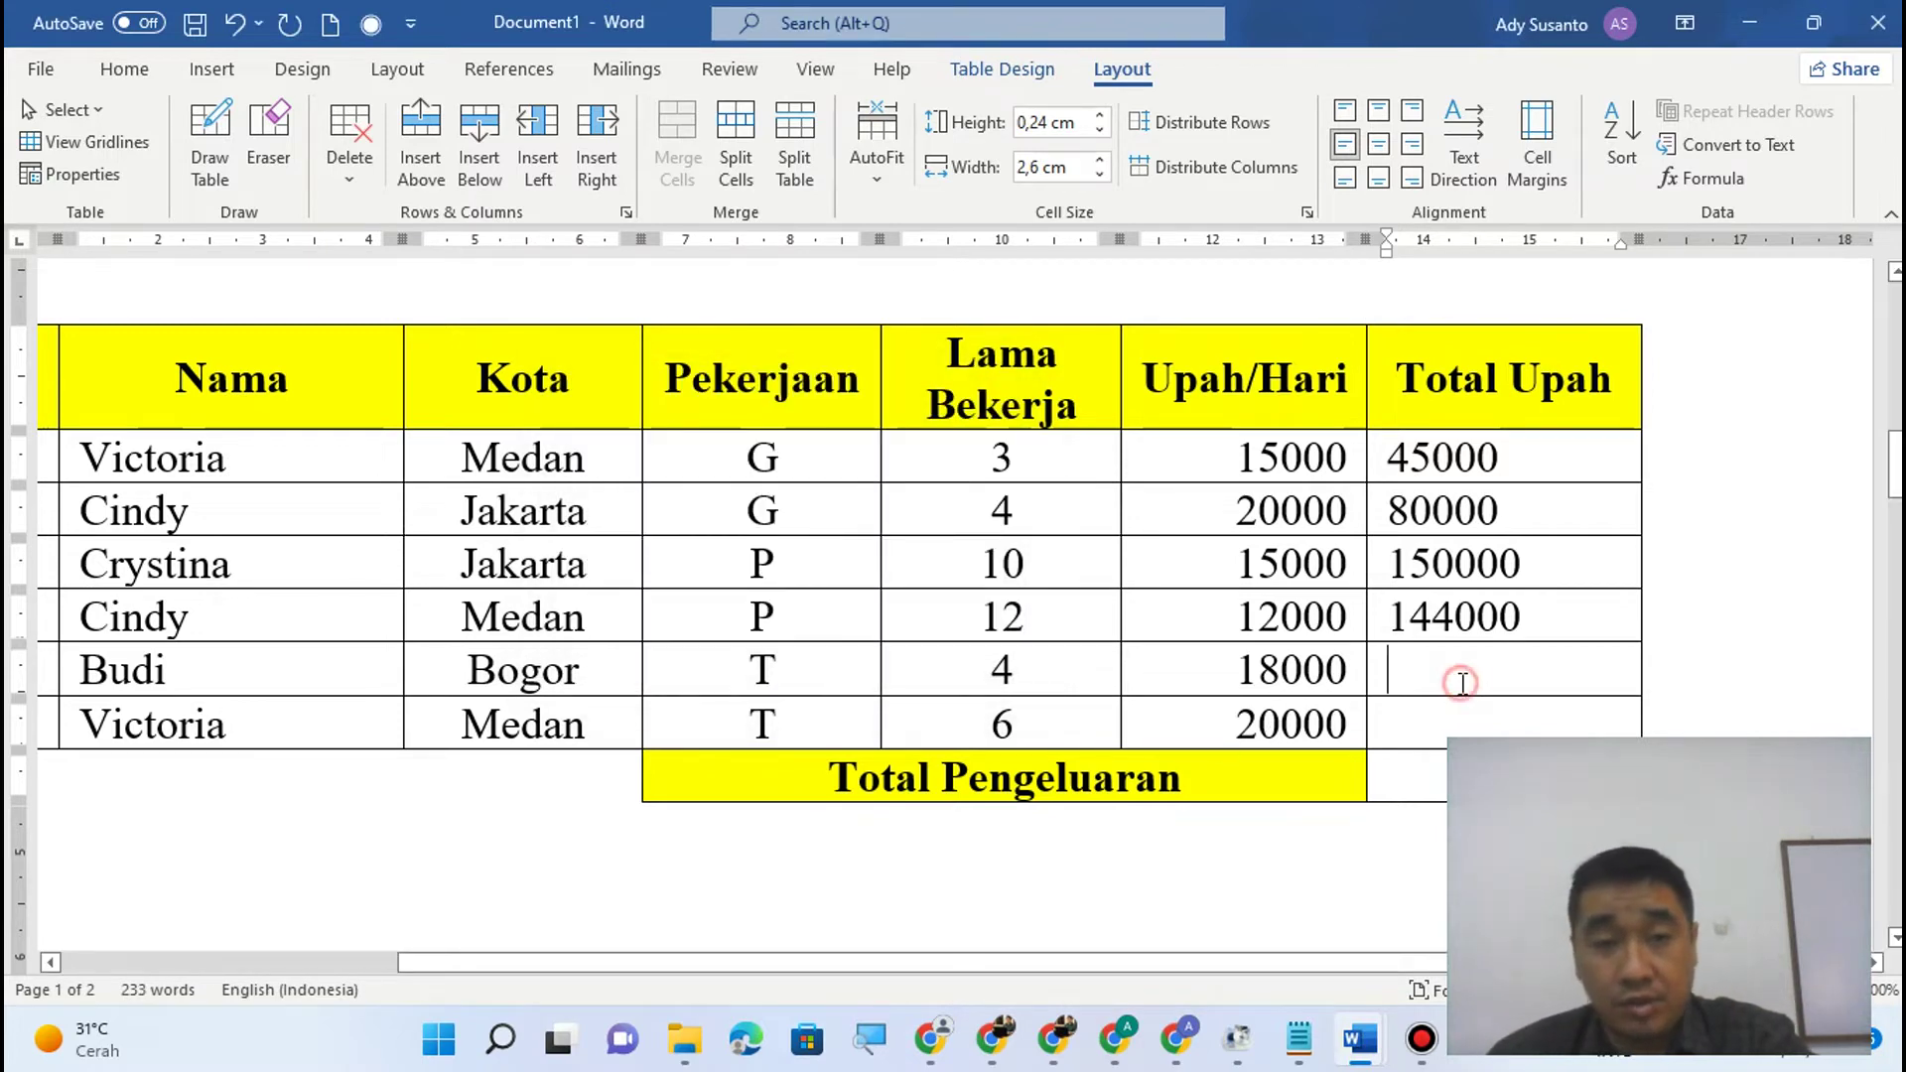
left_click(1716, 180)
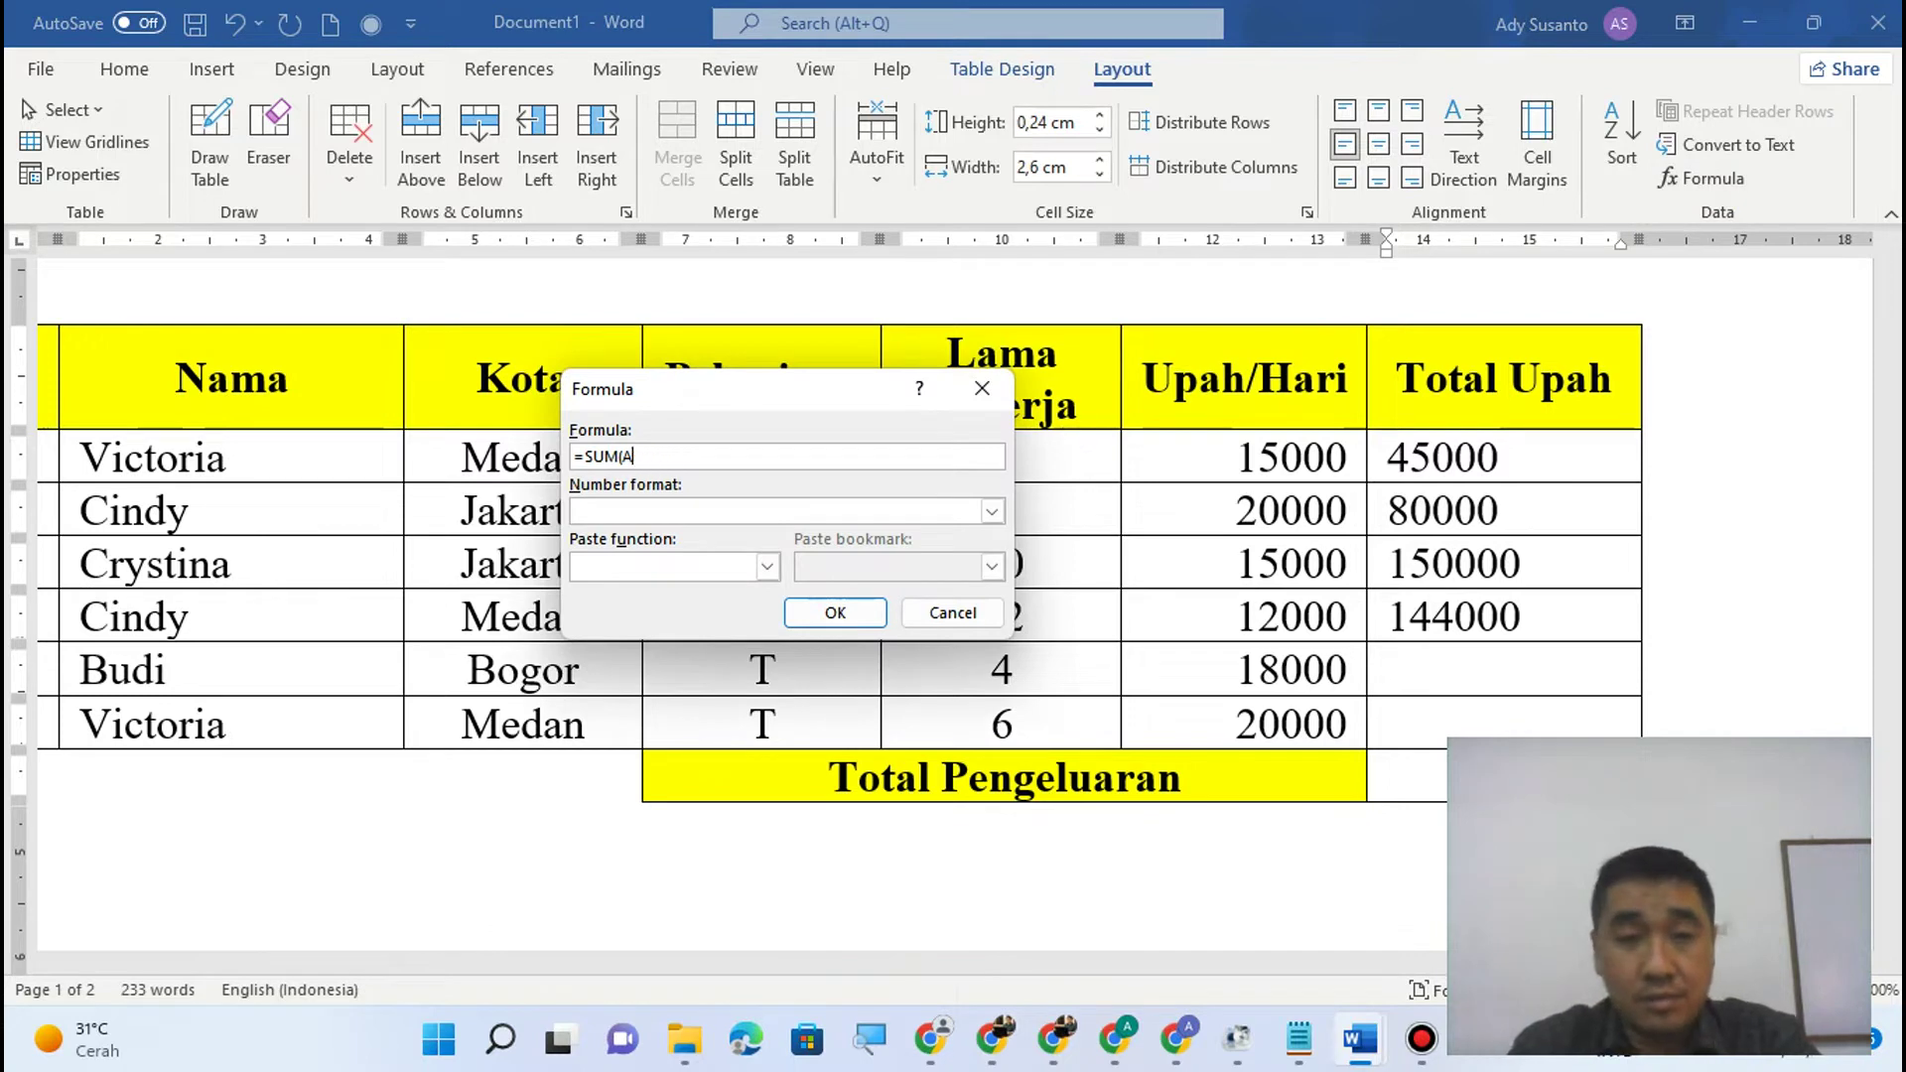
key("BackSpace")
key("BackSpace")
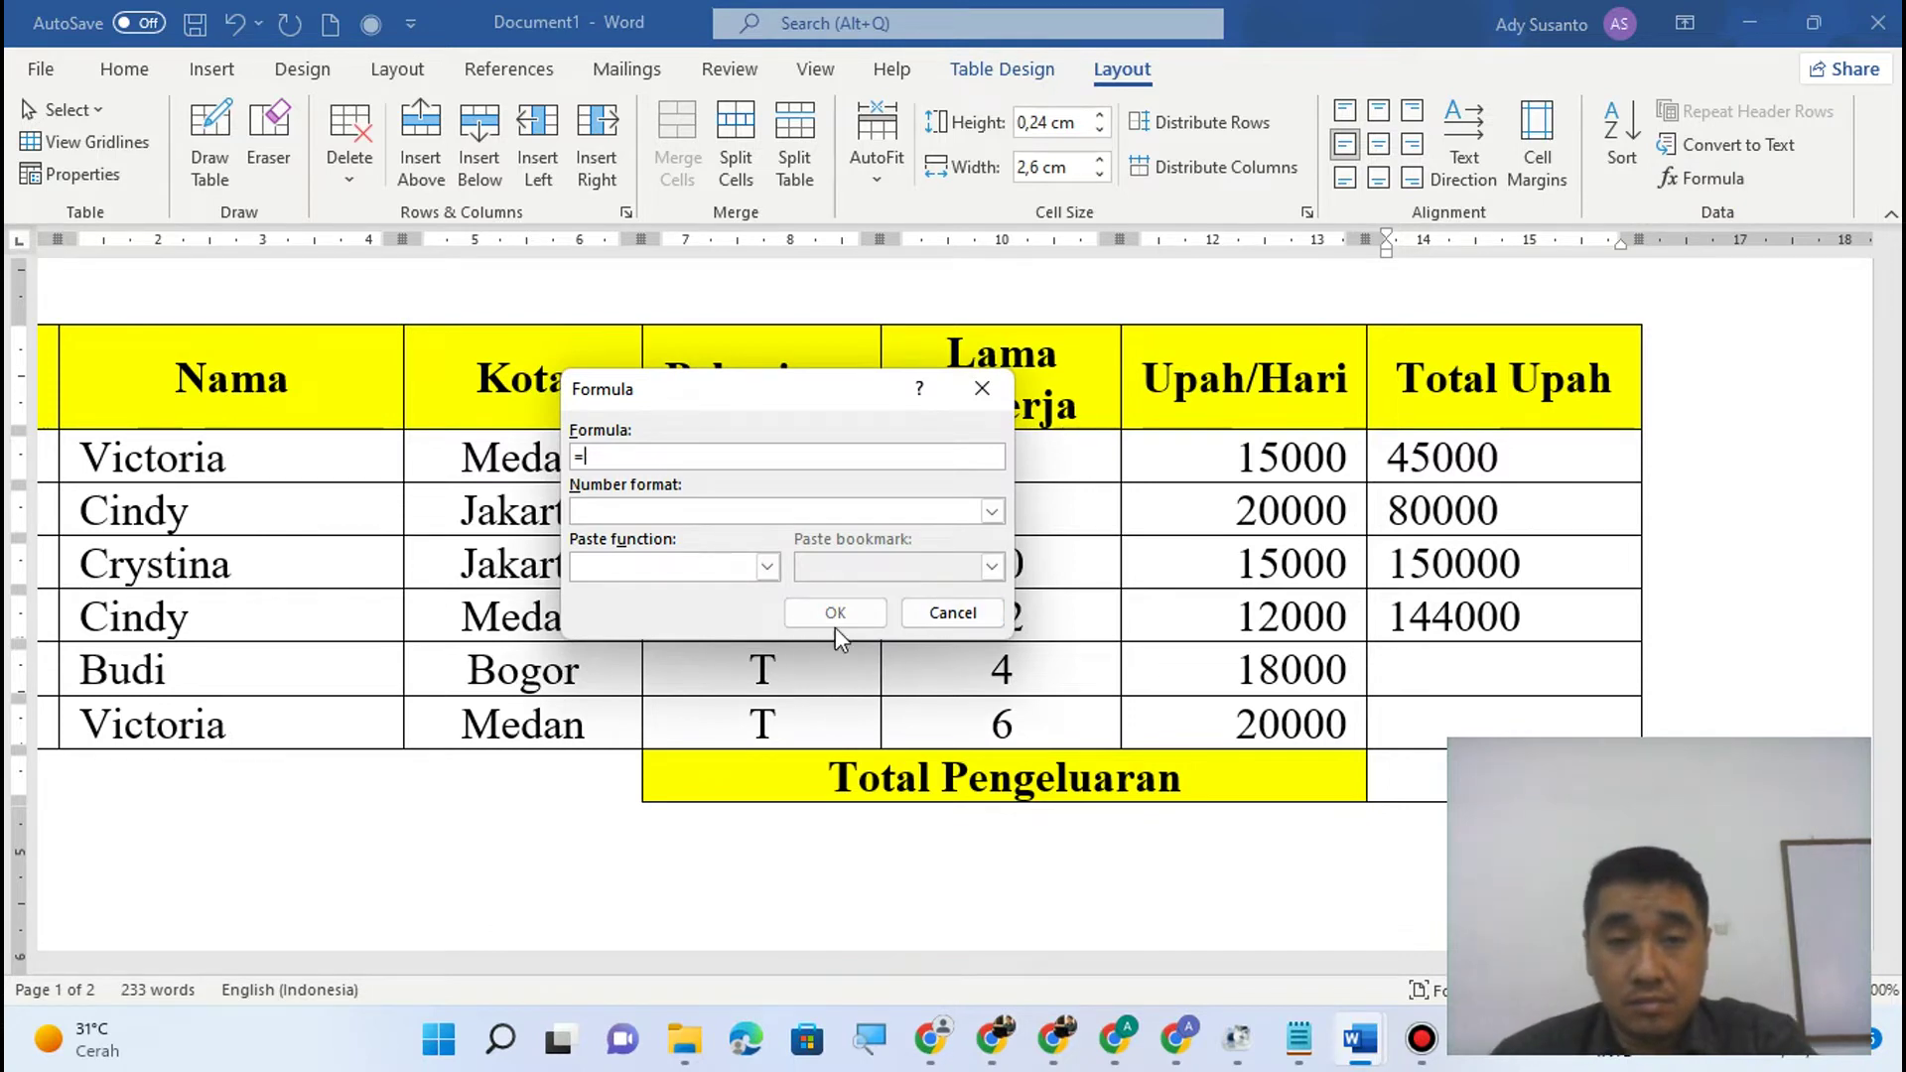
left_click(767, 566)
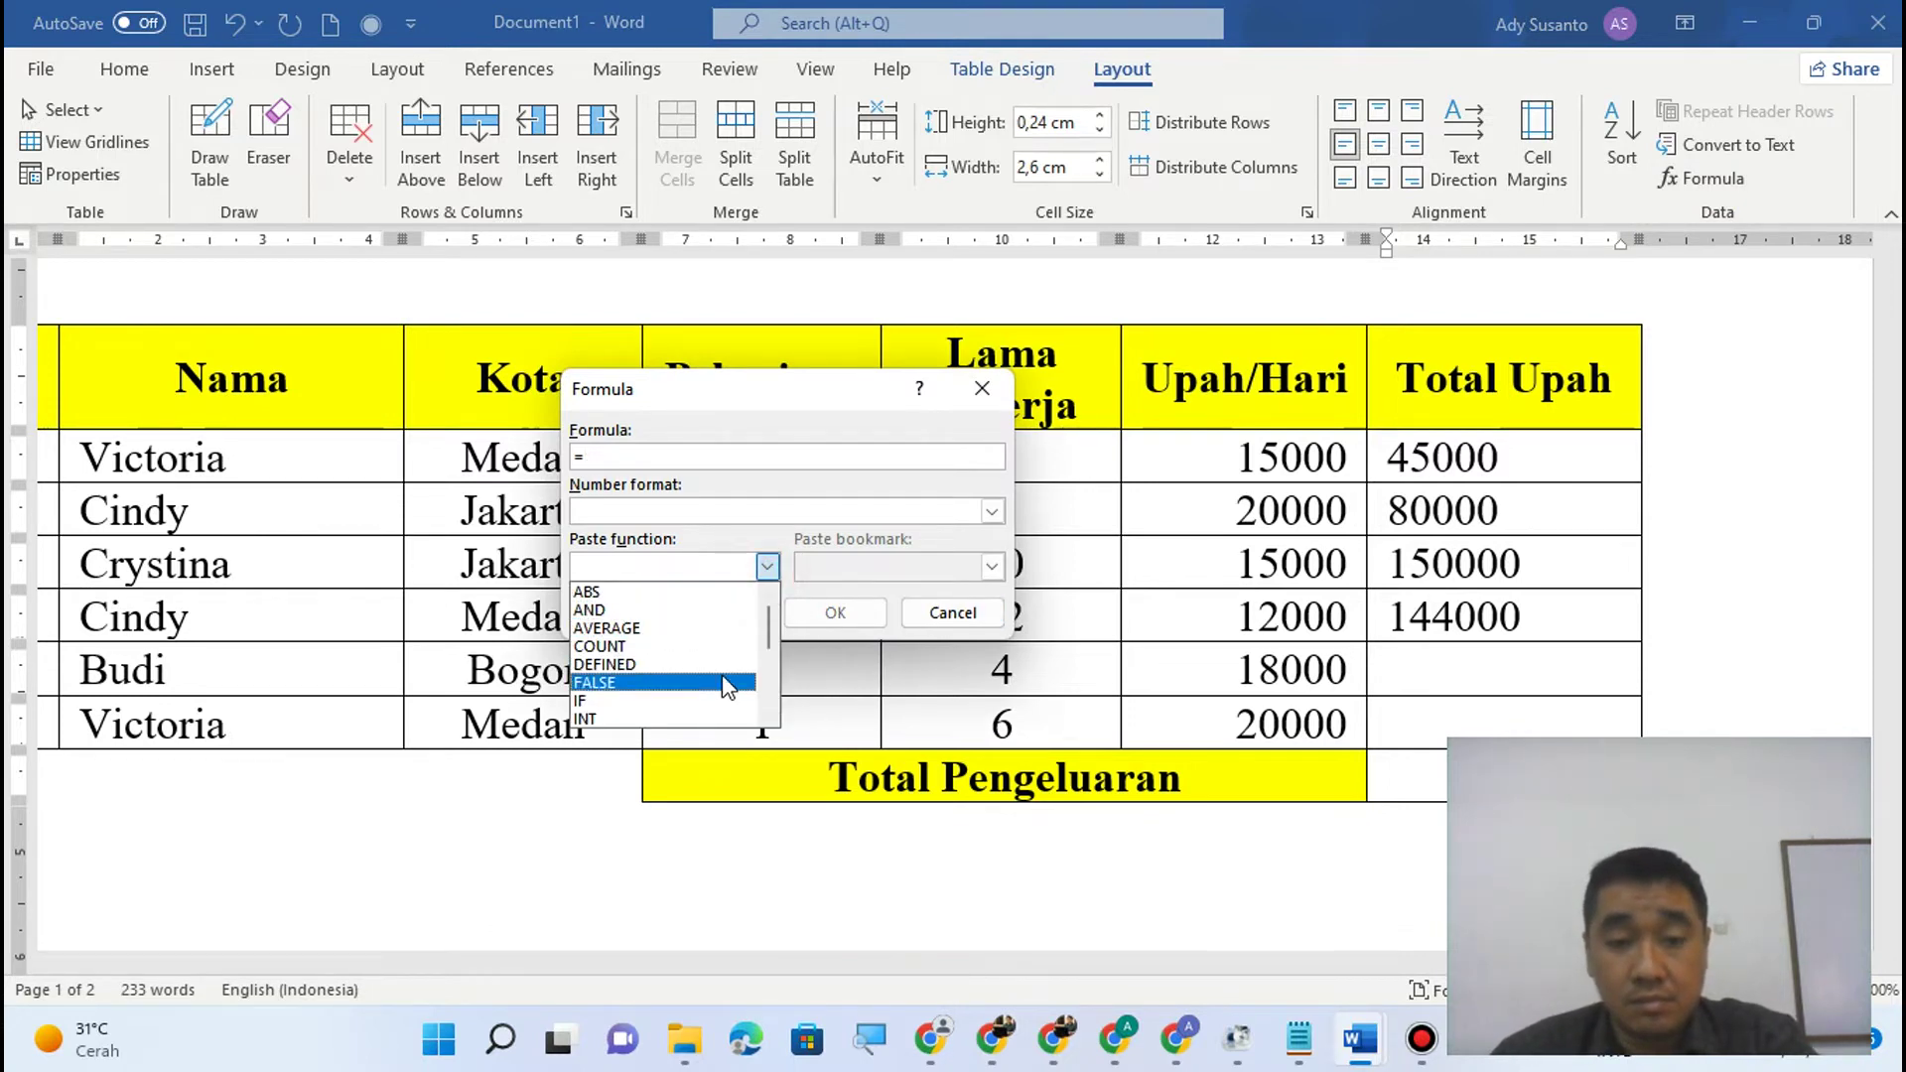
left_click(771, 717)
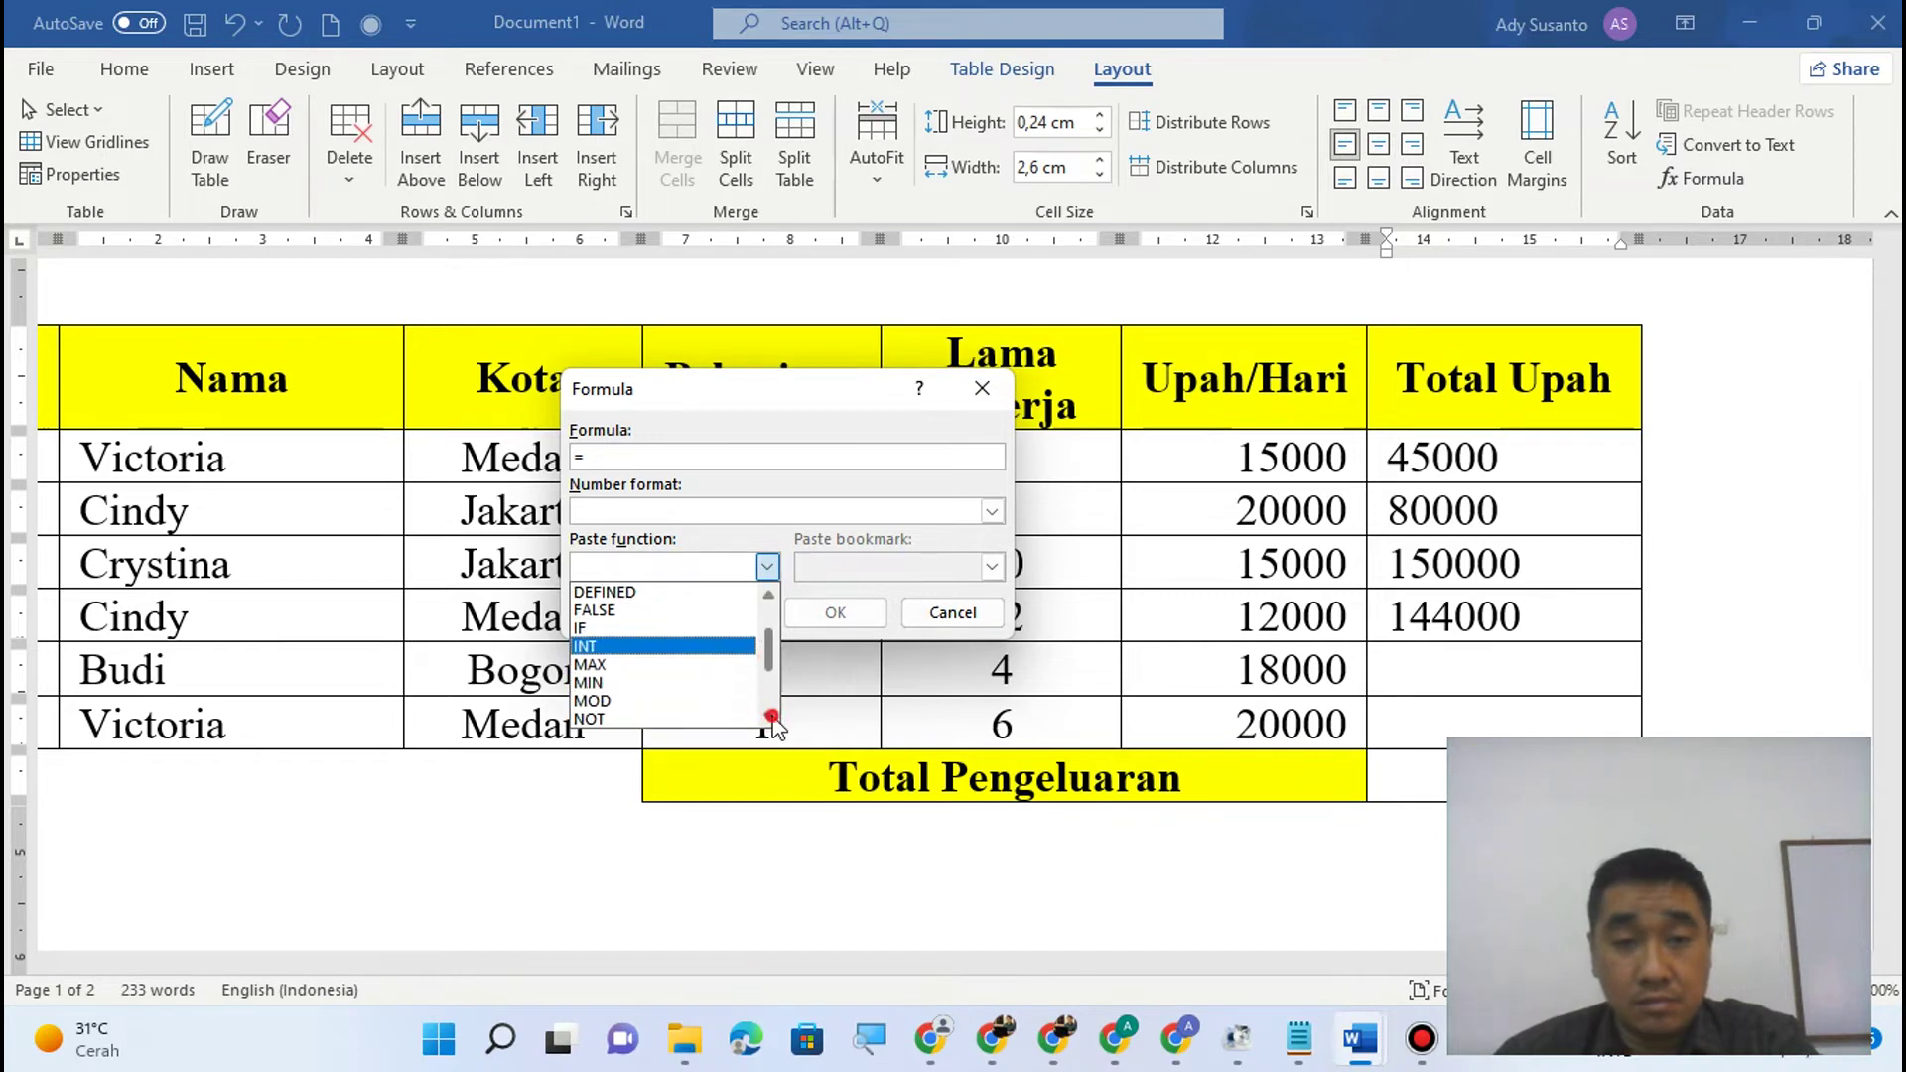
left_click(772, 719)
left_click(670, 702)
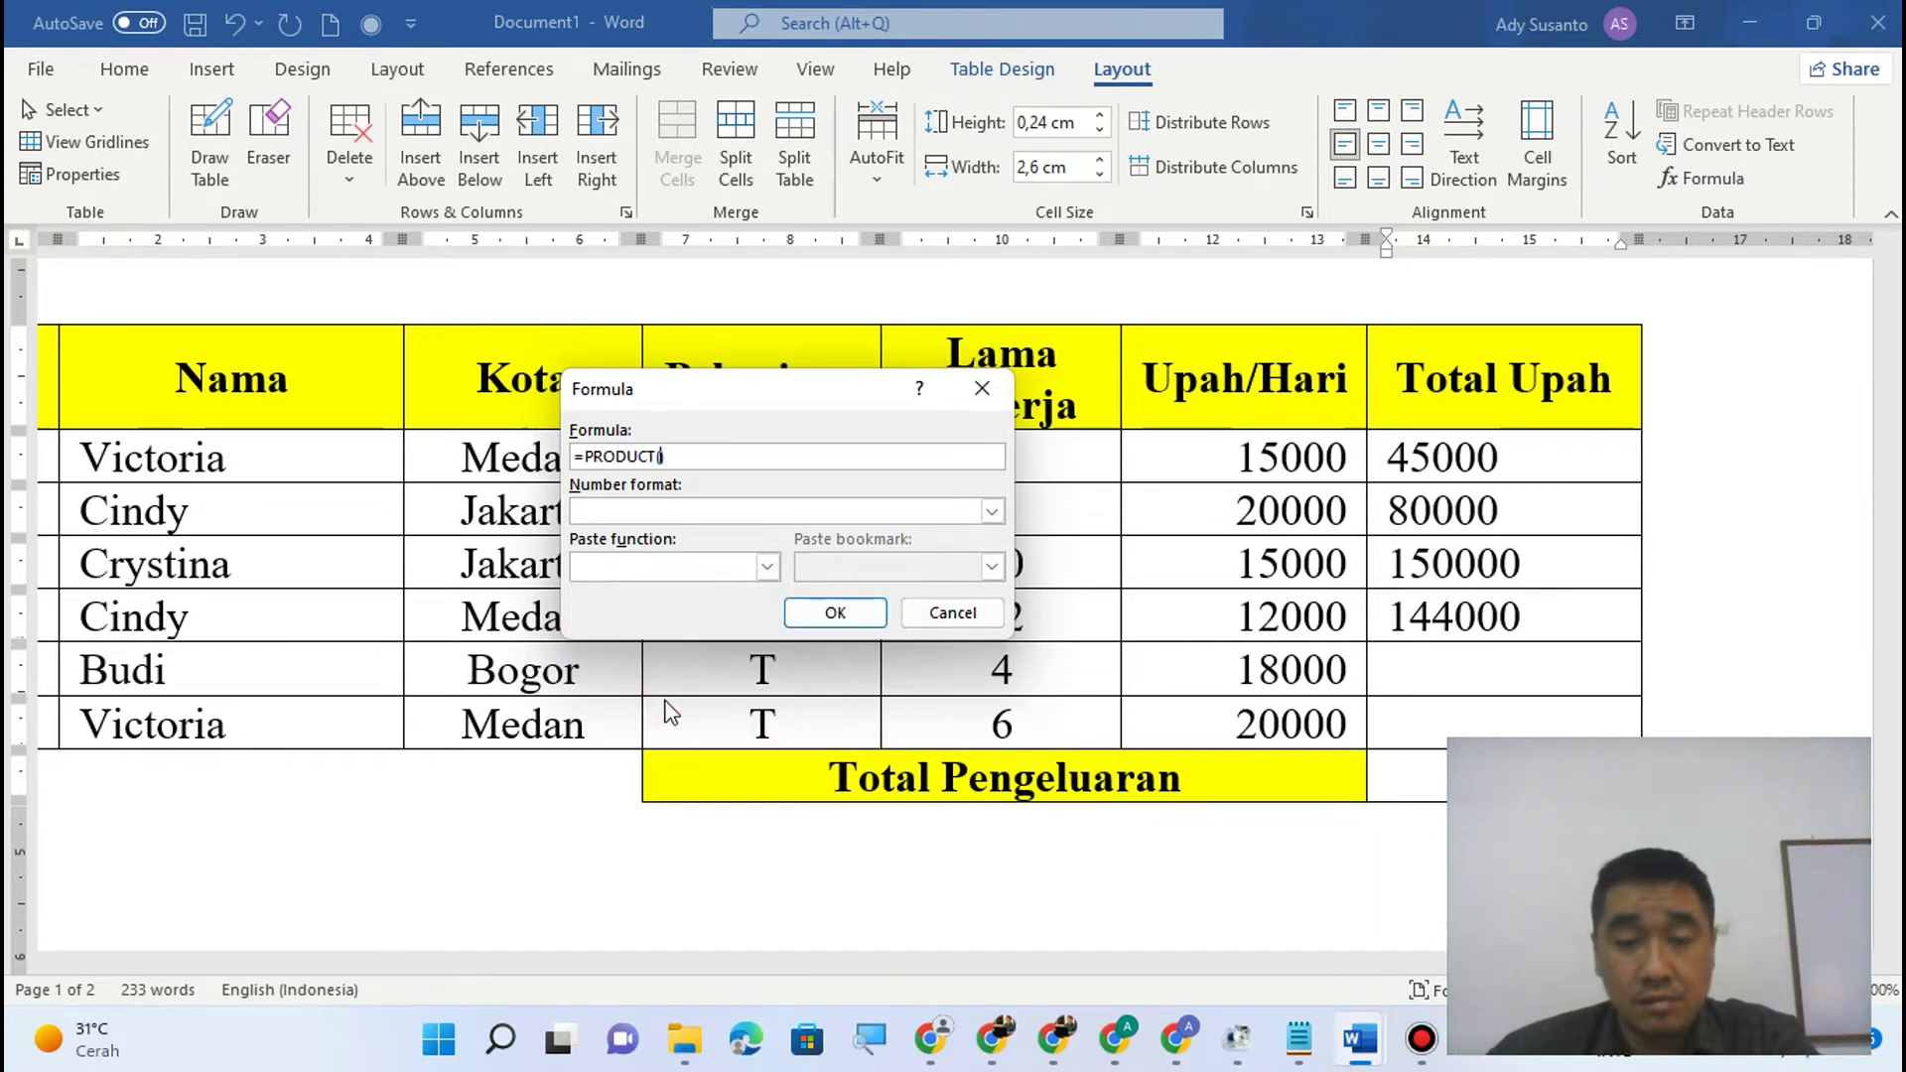
type("left")
key("Return")
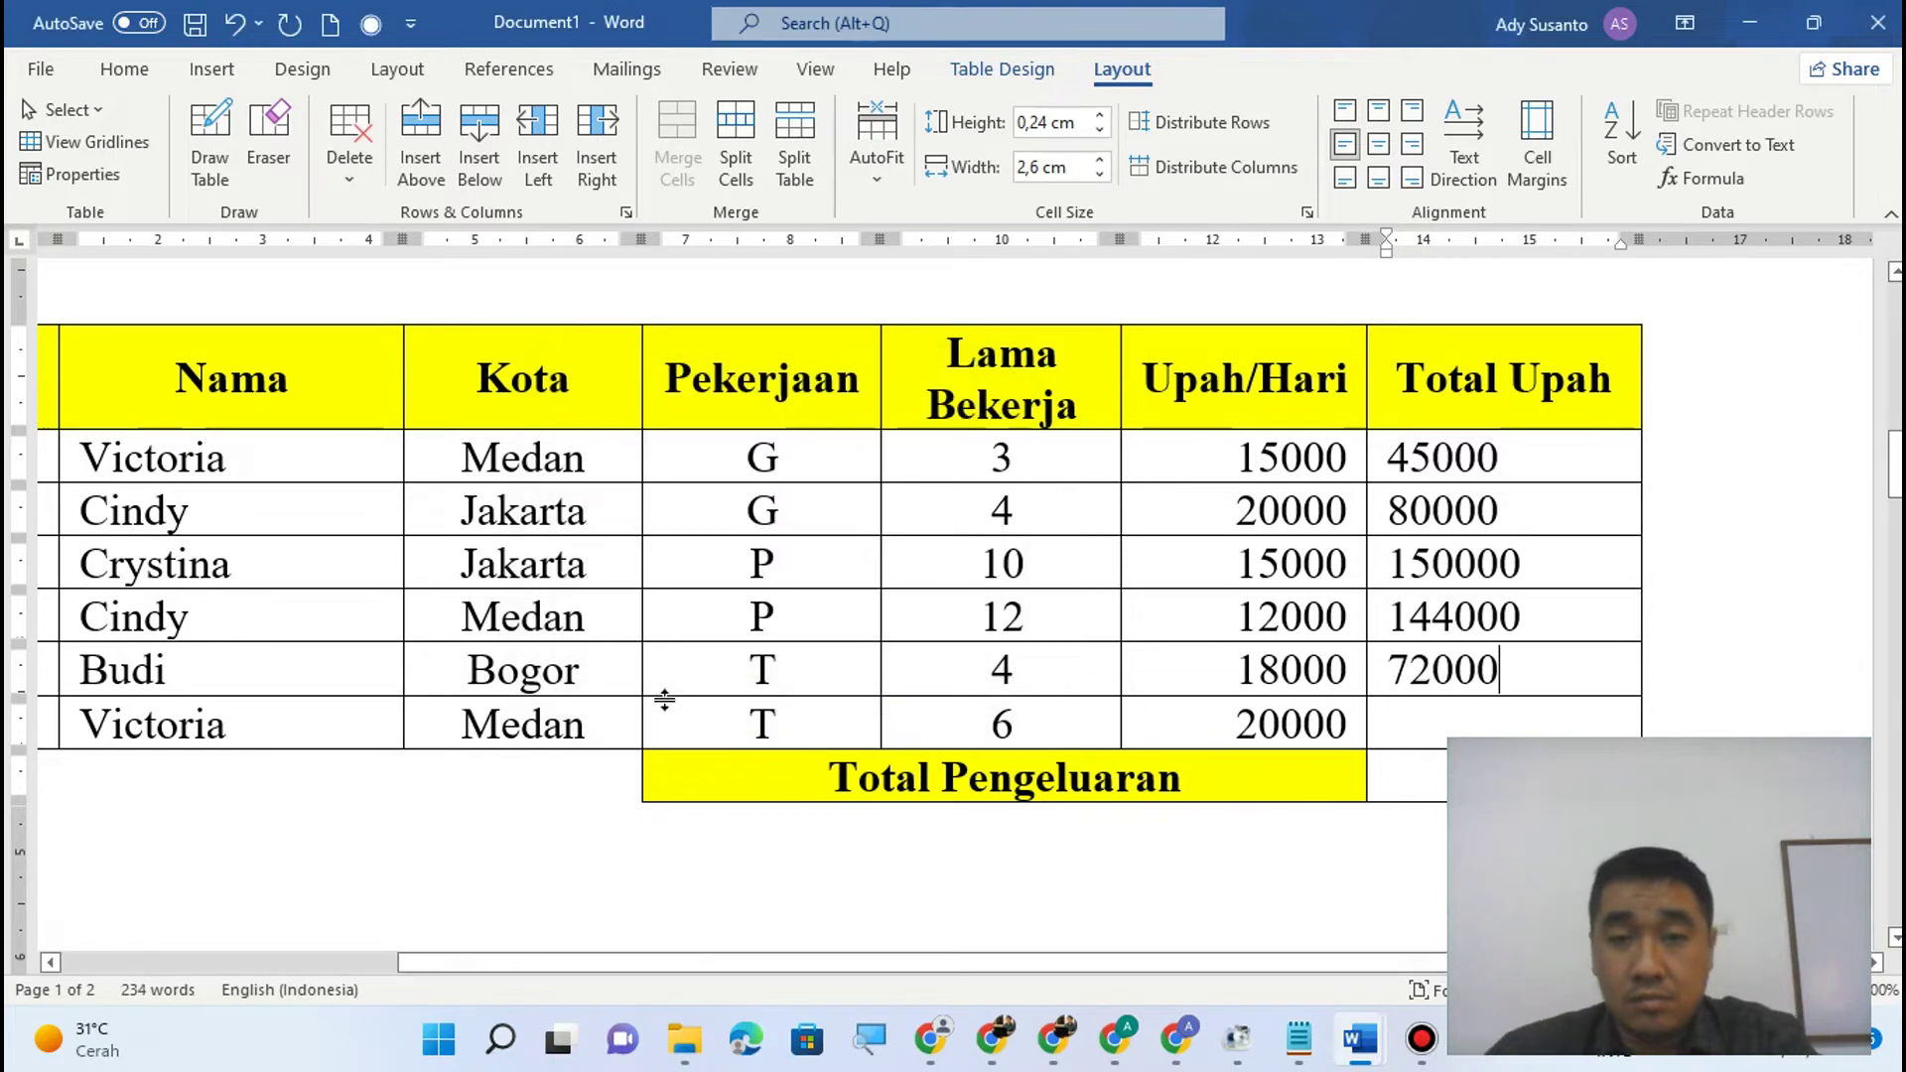
Calculate the sixth data row's Total Upah with the formula =PRODUCT(left), picking PRODUCT from the available functions.
left_click(1413, 719)
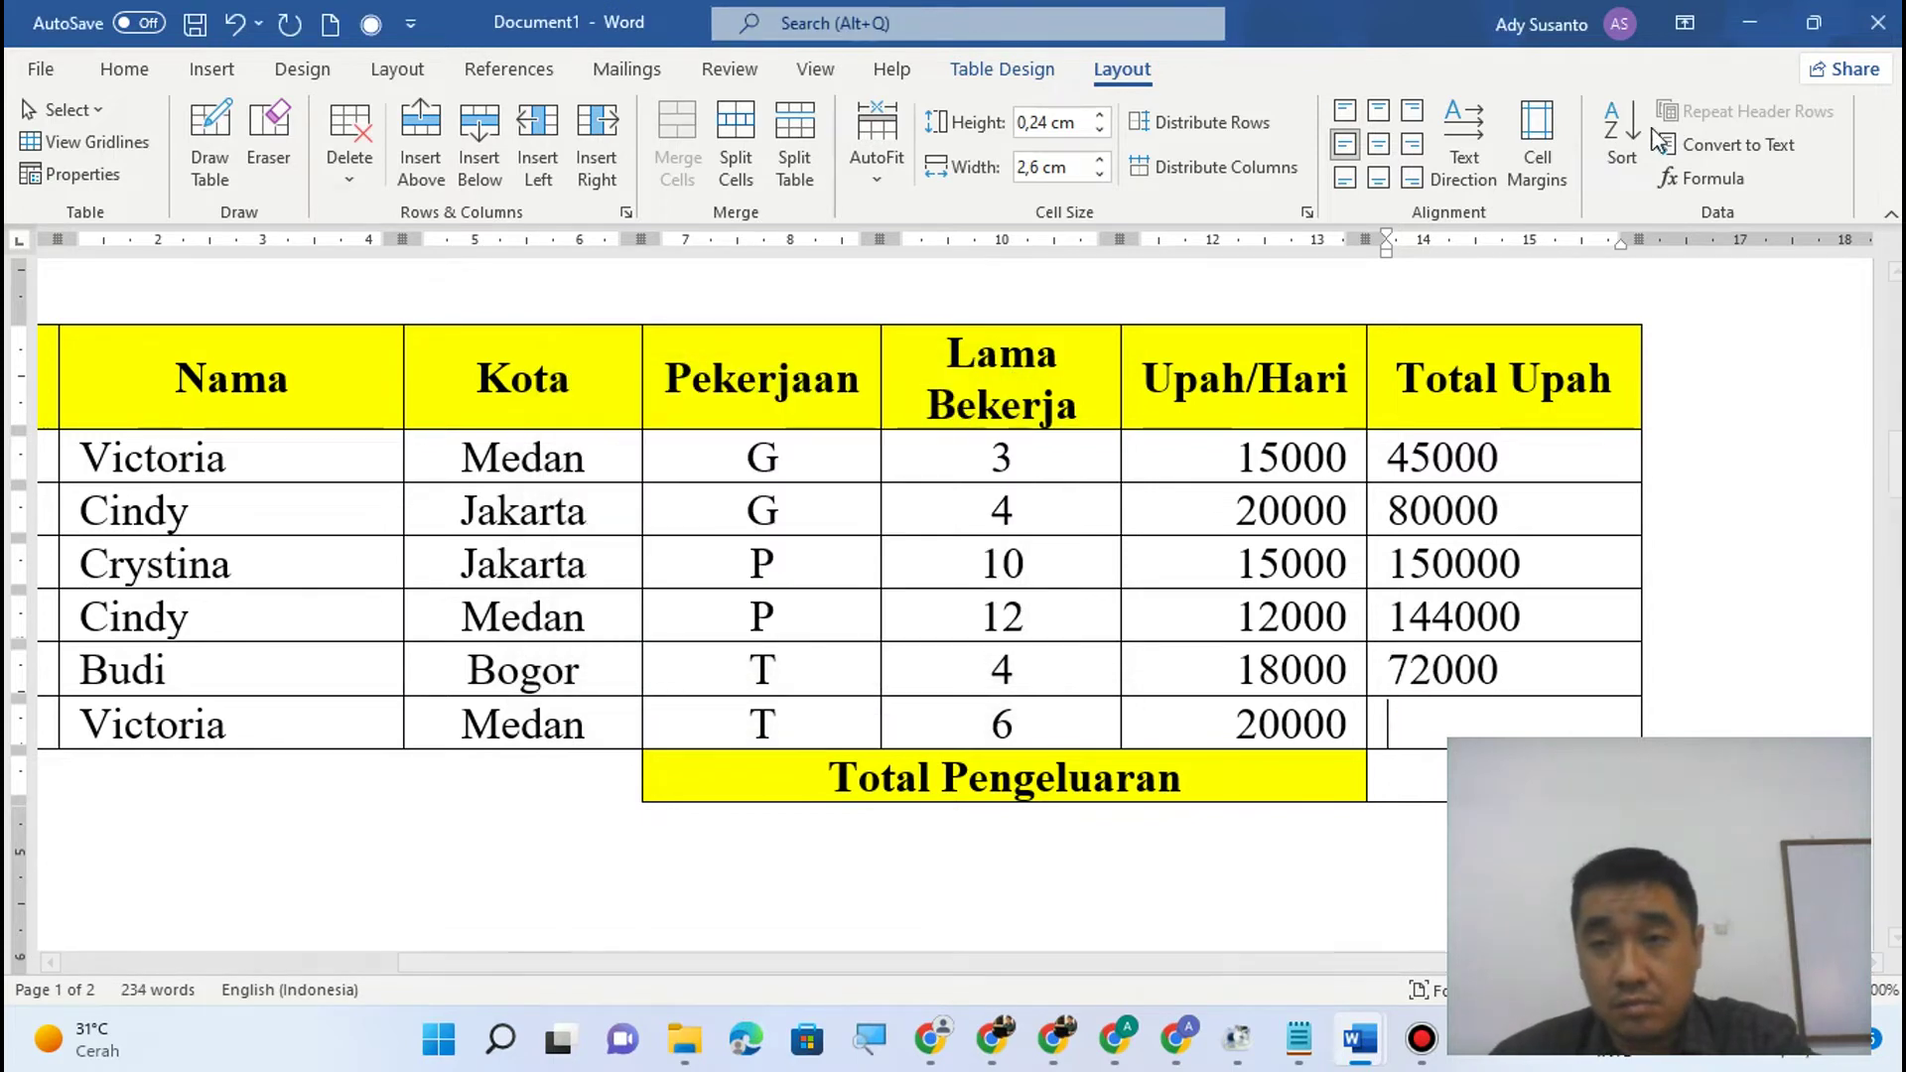
left_click(1701, 178)
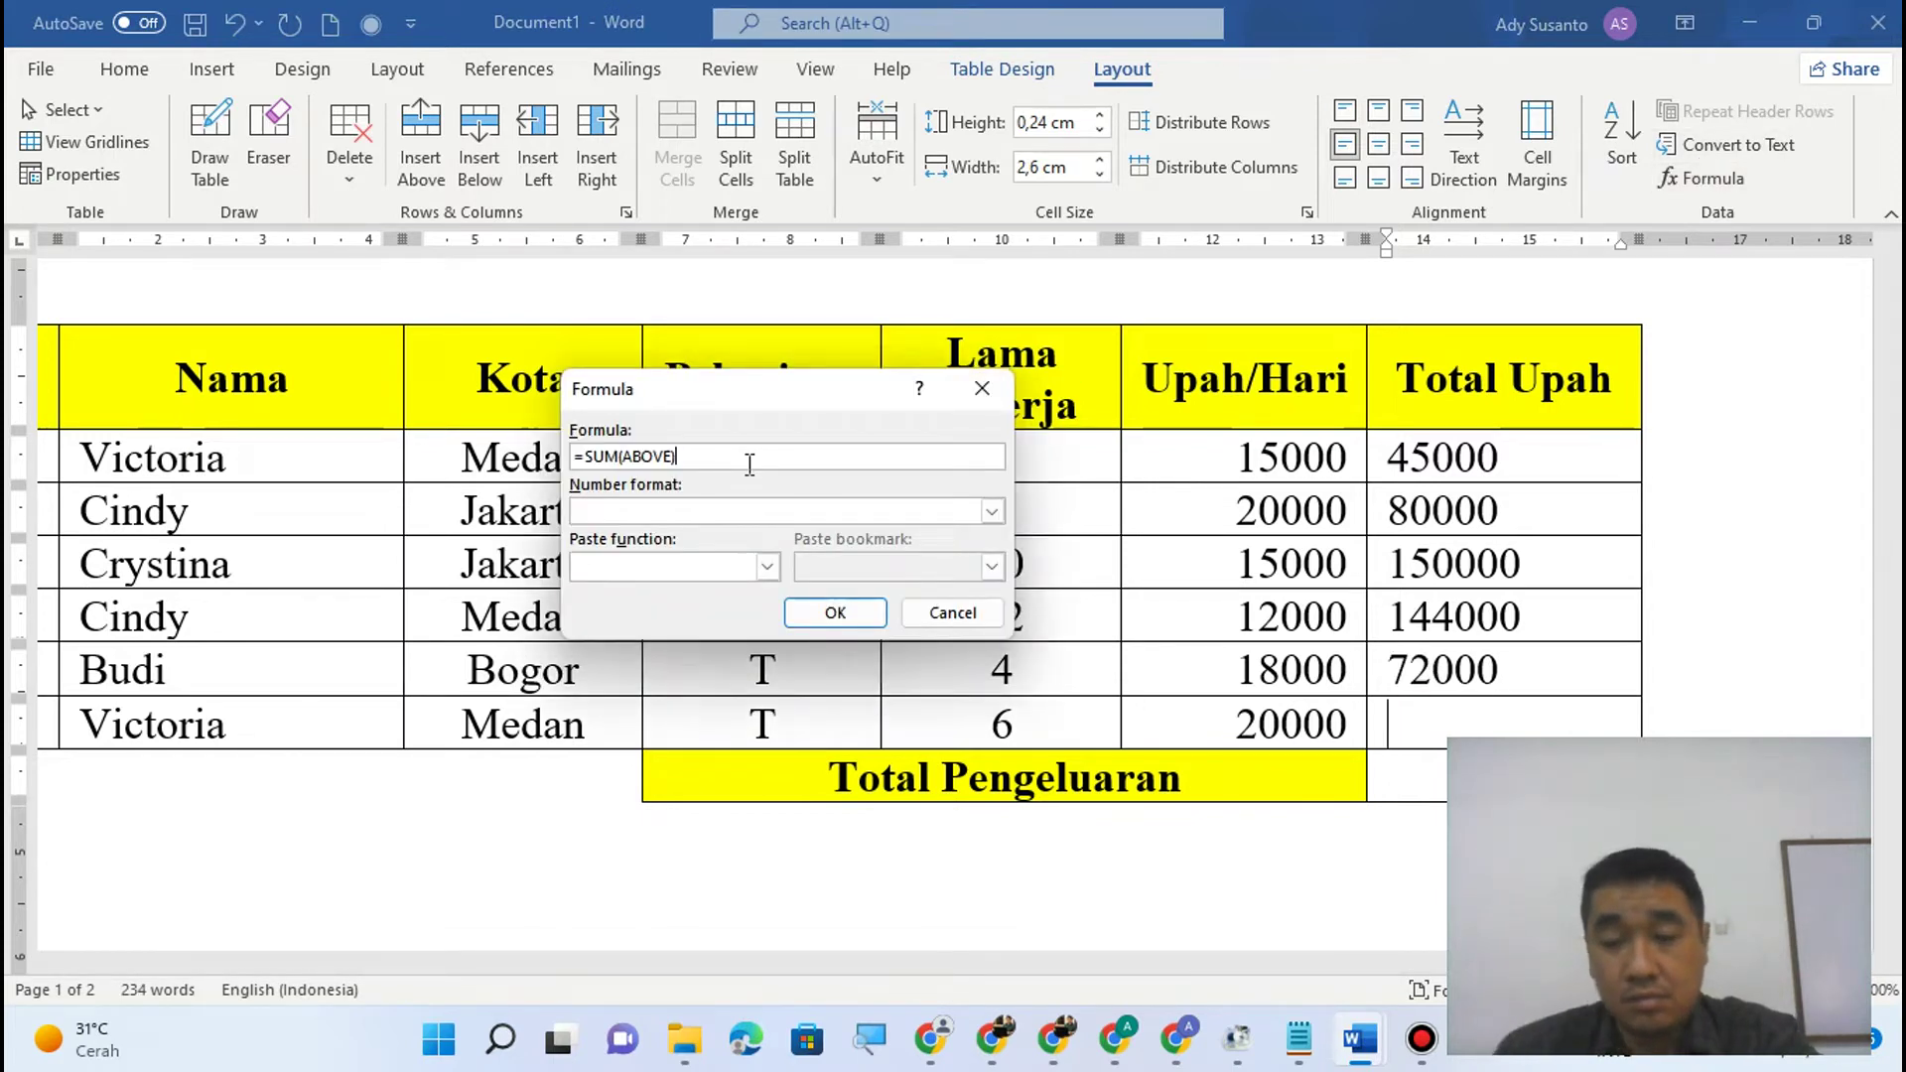
key("BackSpace")
key("BackSpace")
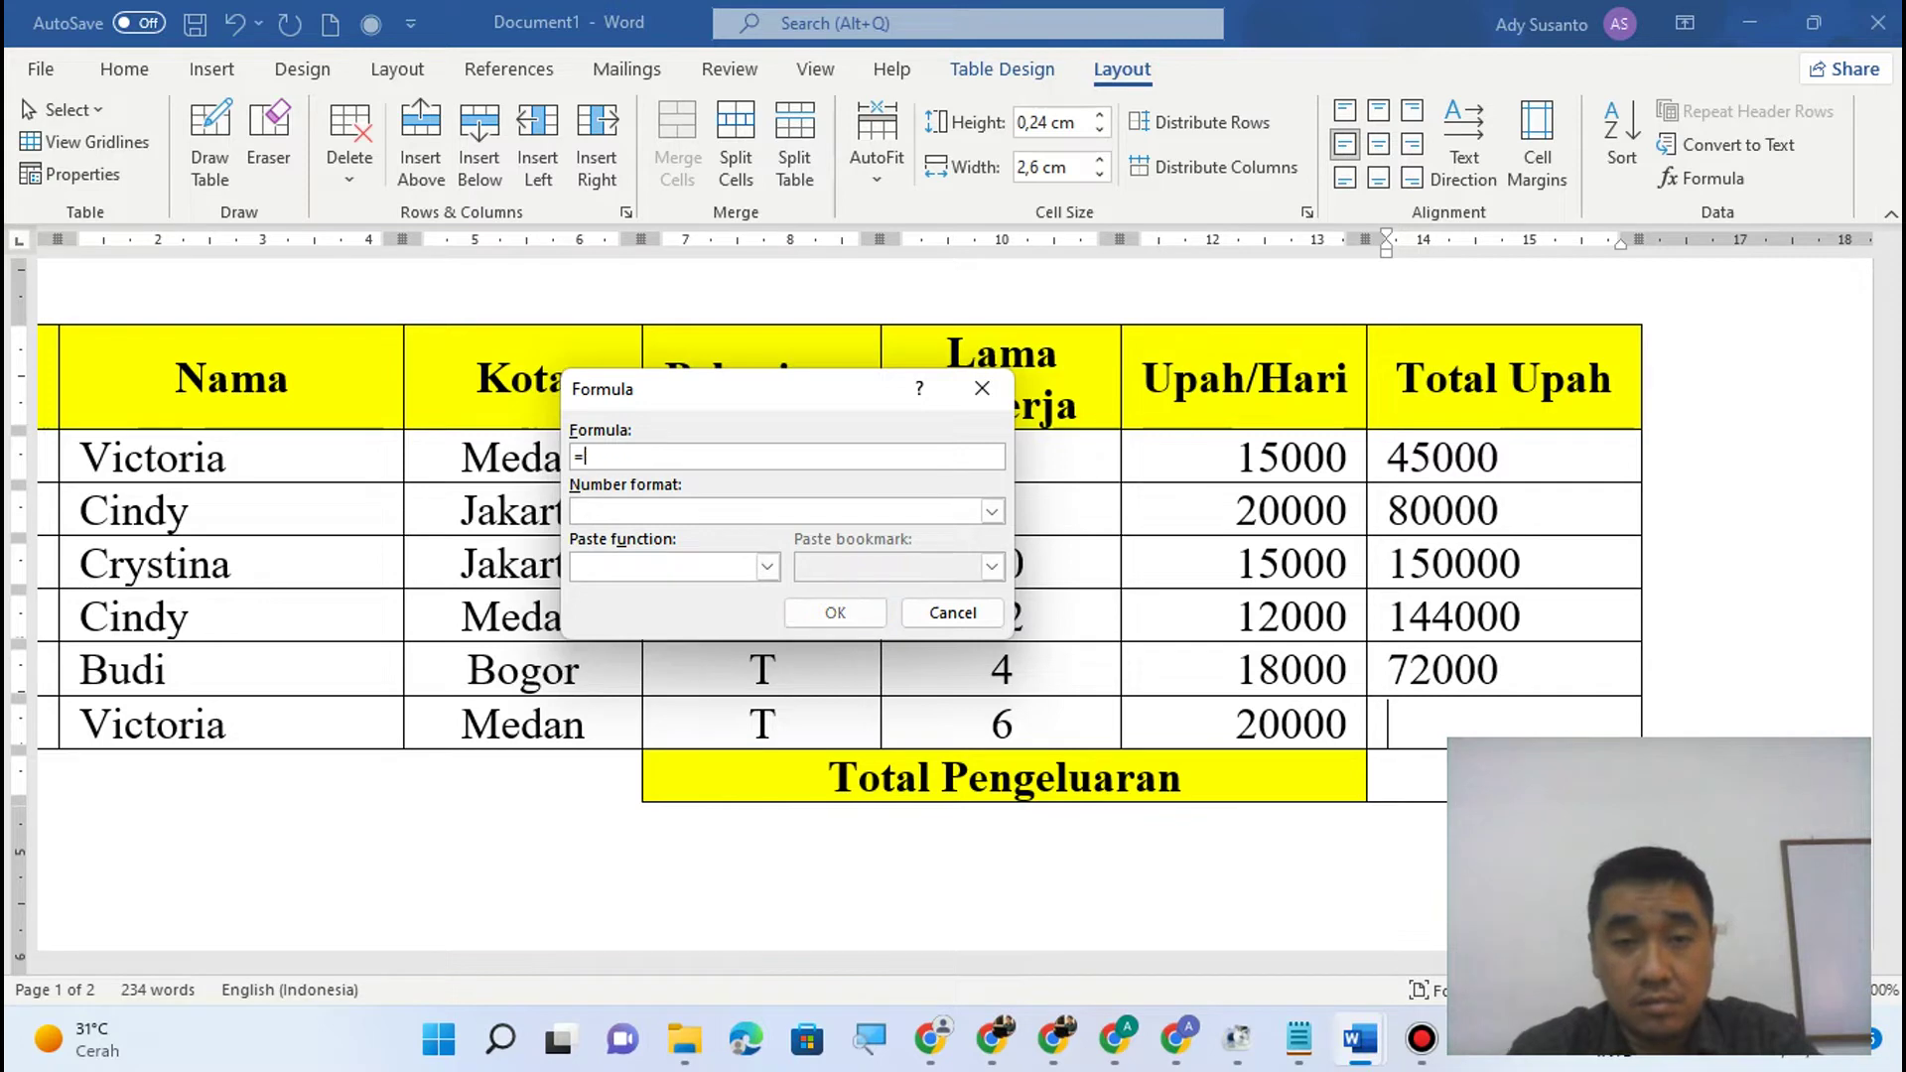
left_click(770, 568)
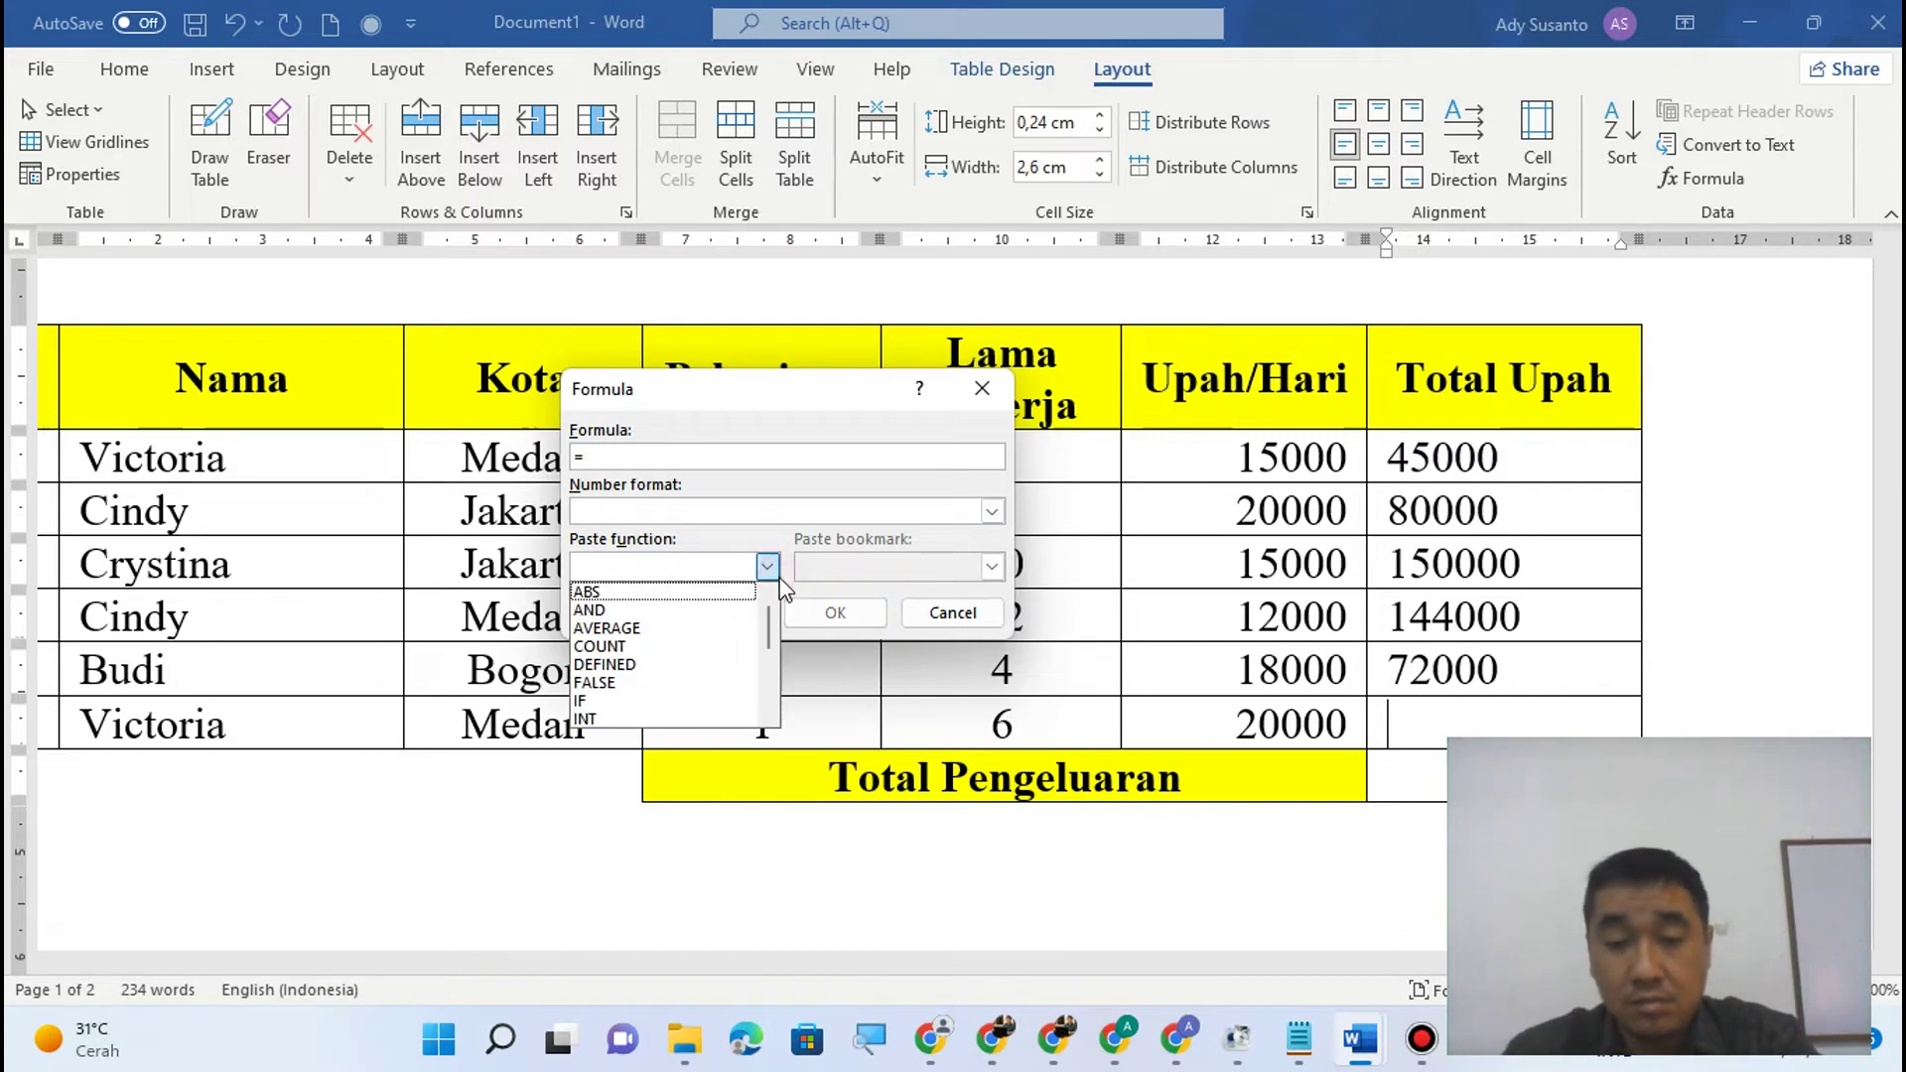
key("o")
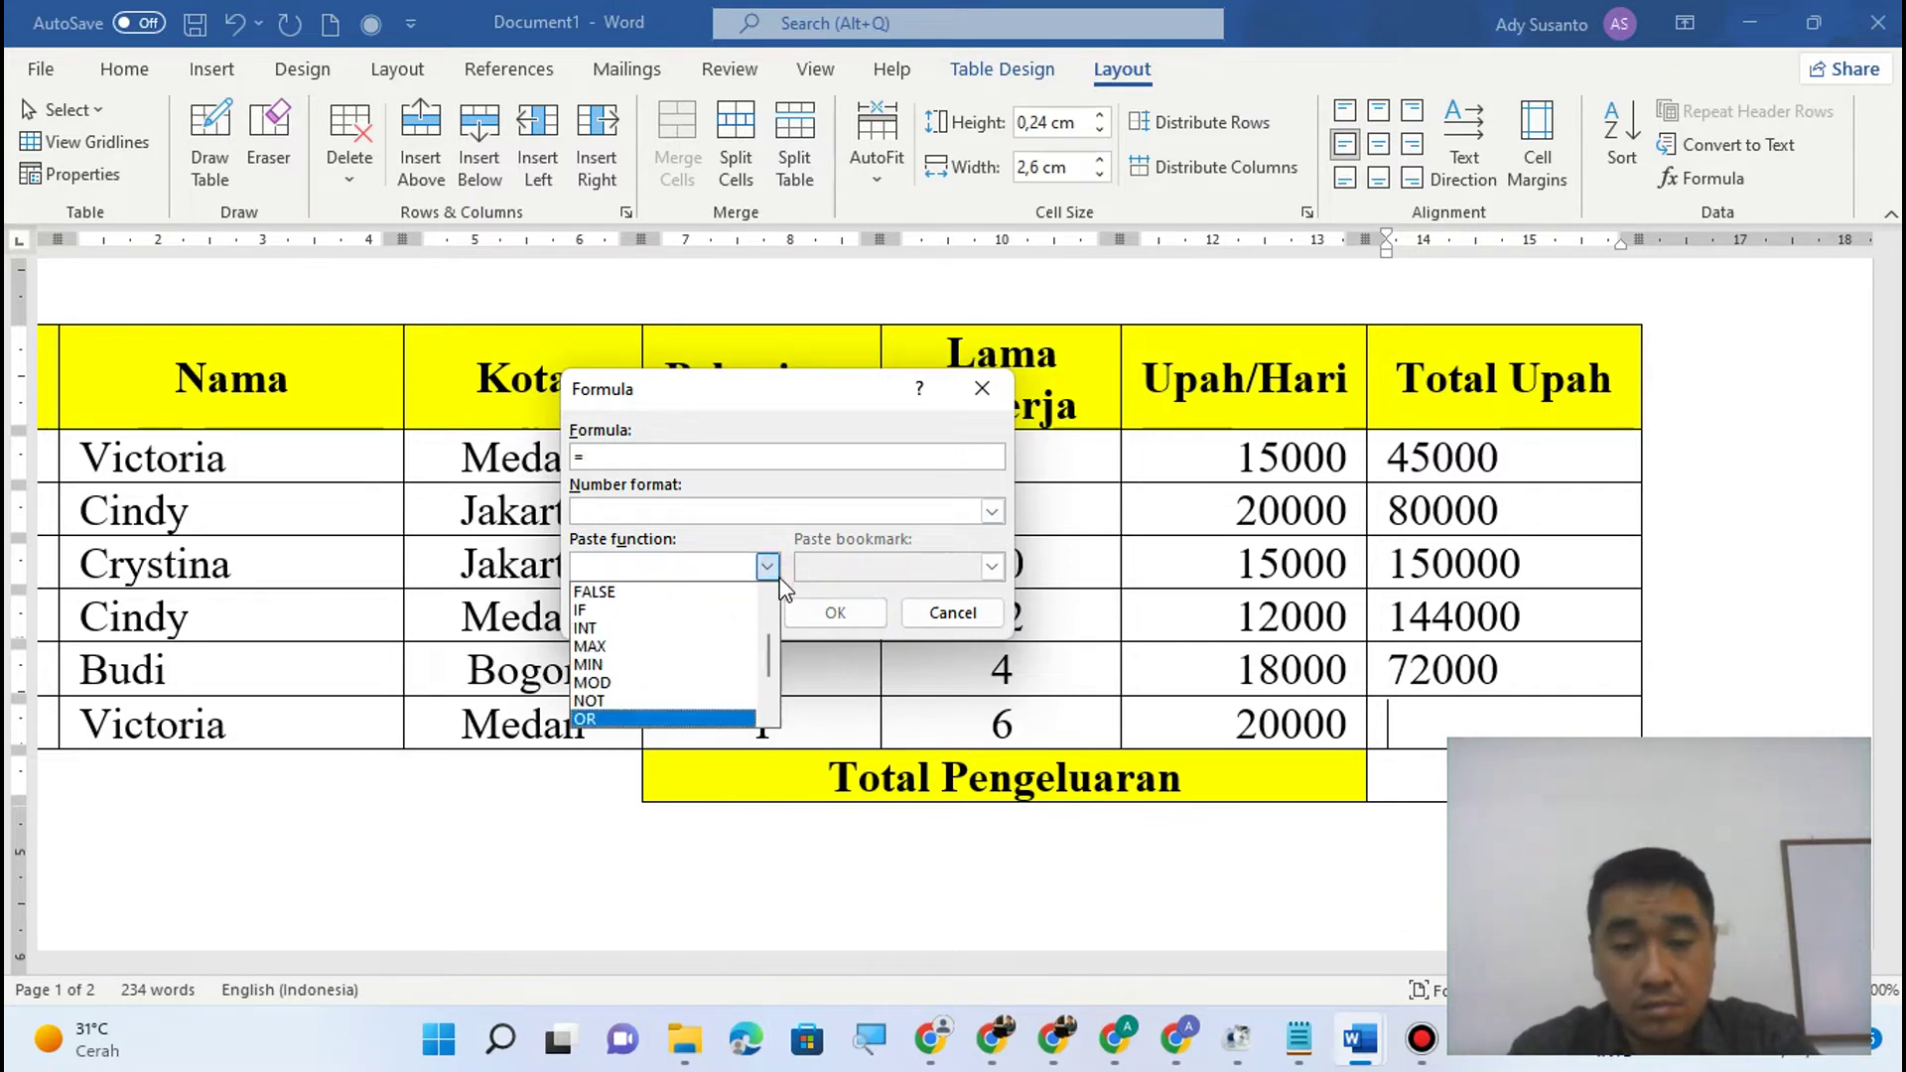
key("Down")
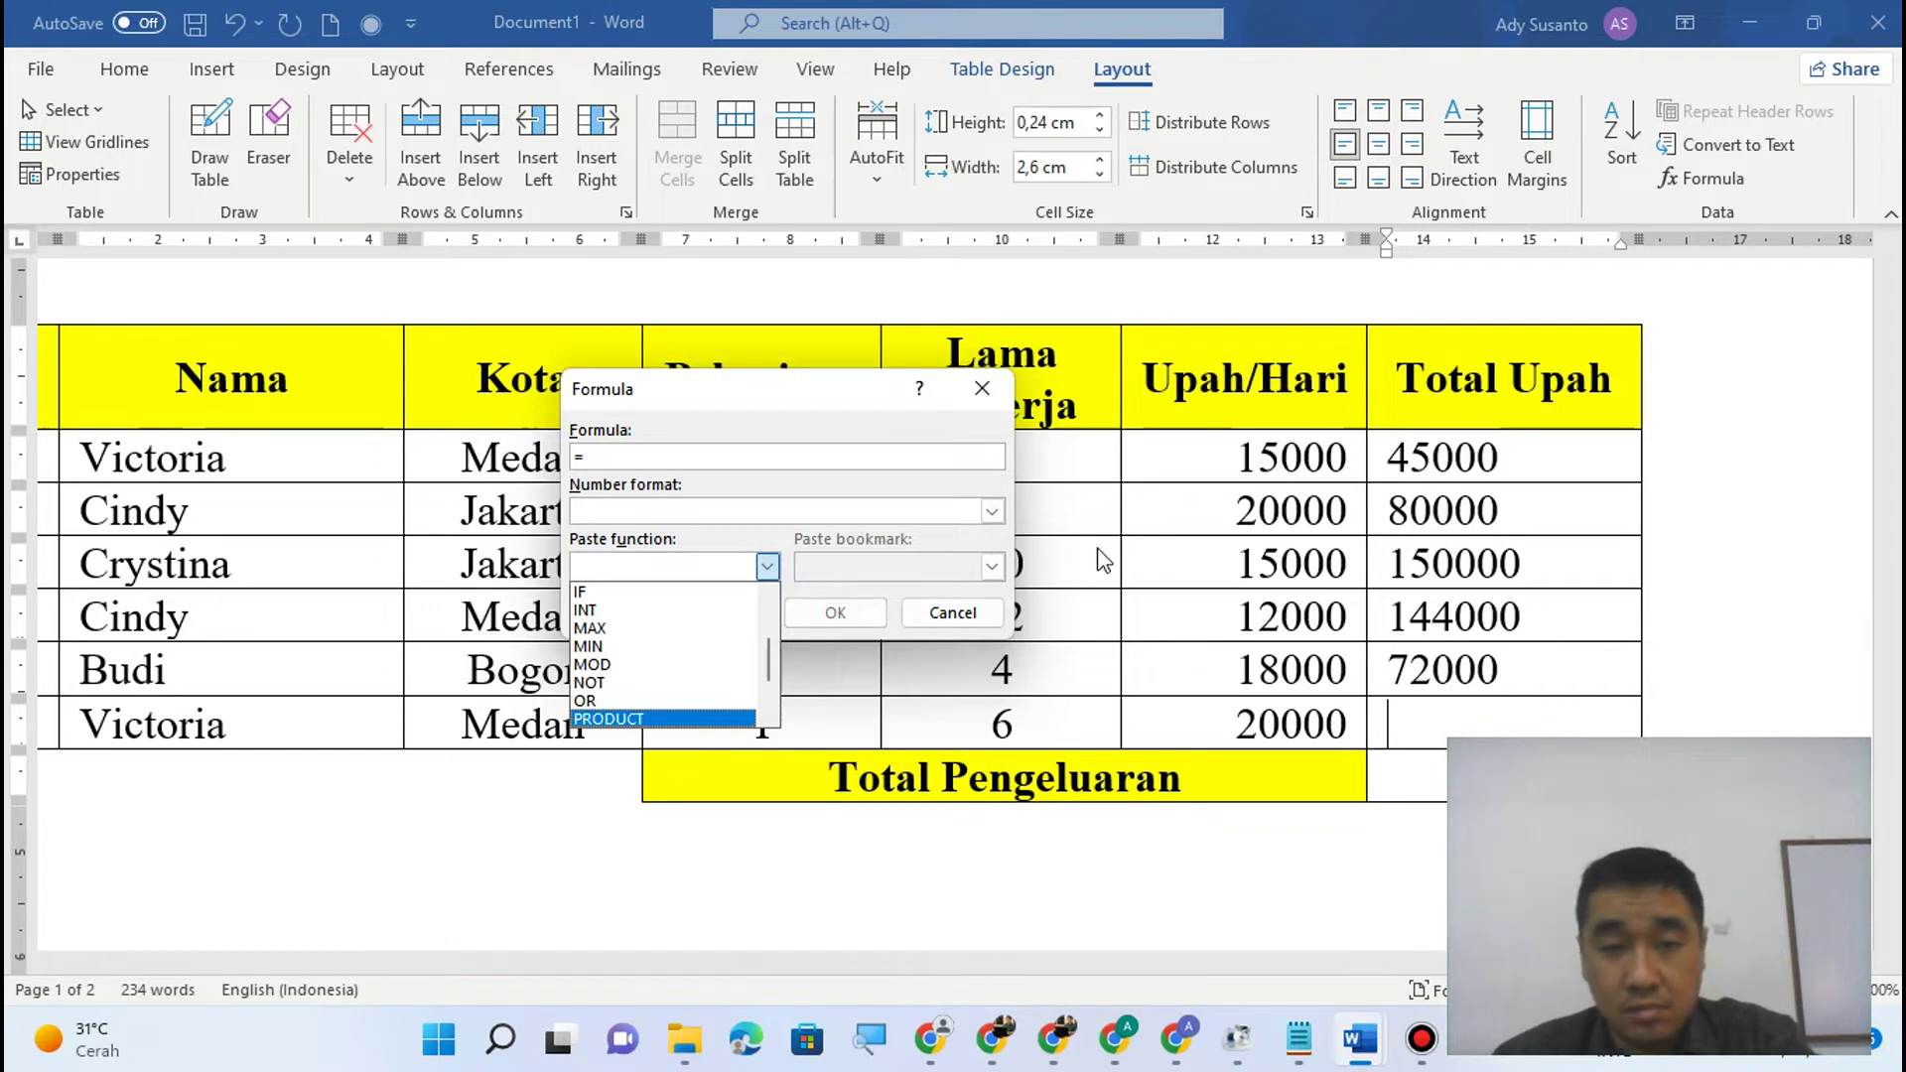
left_click(698, 721)
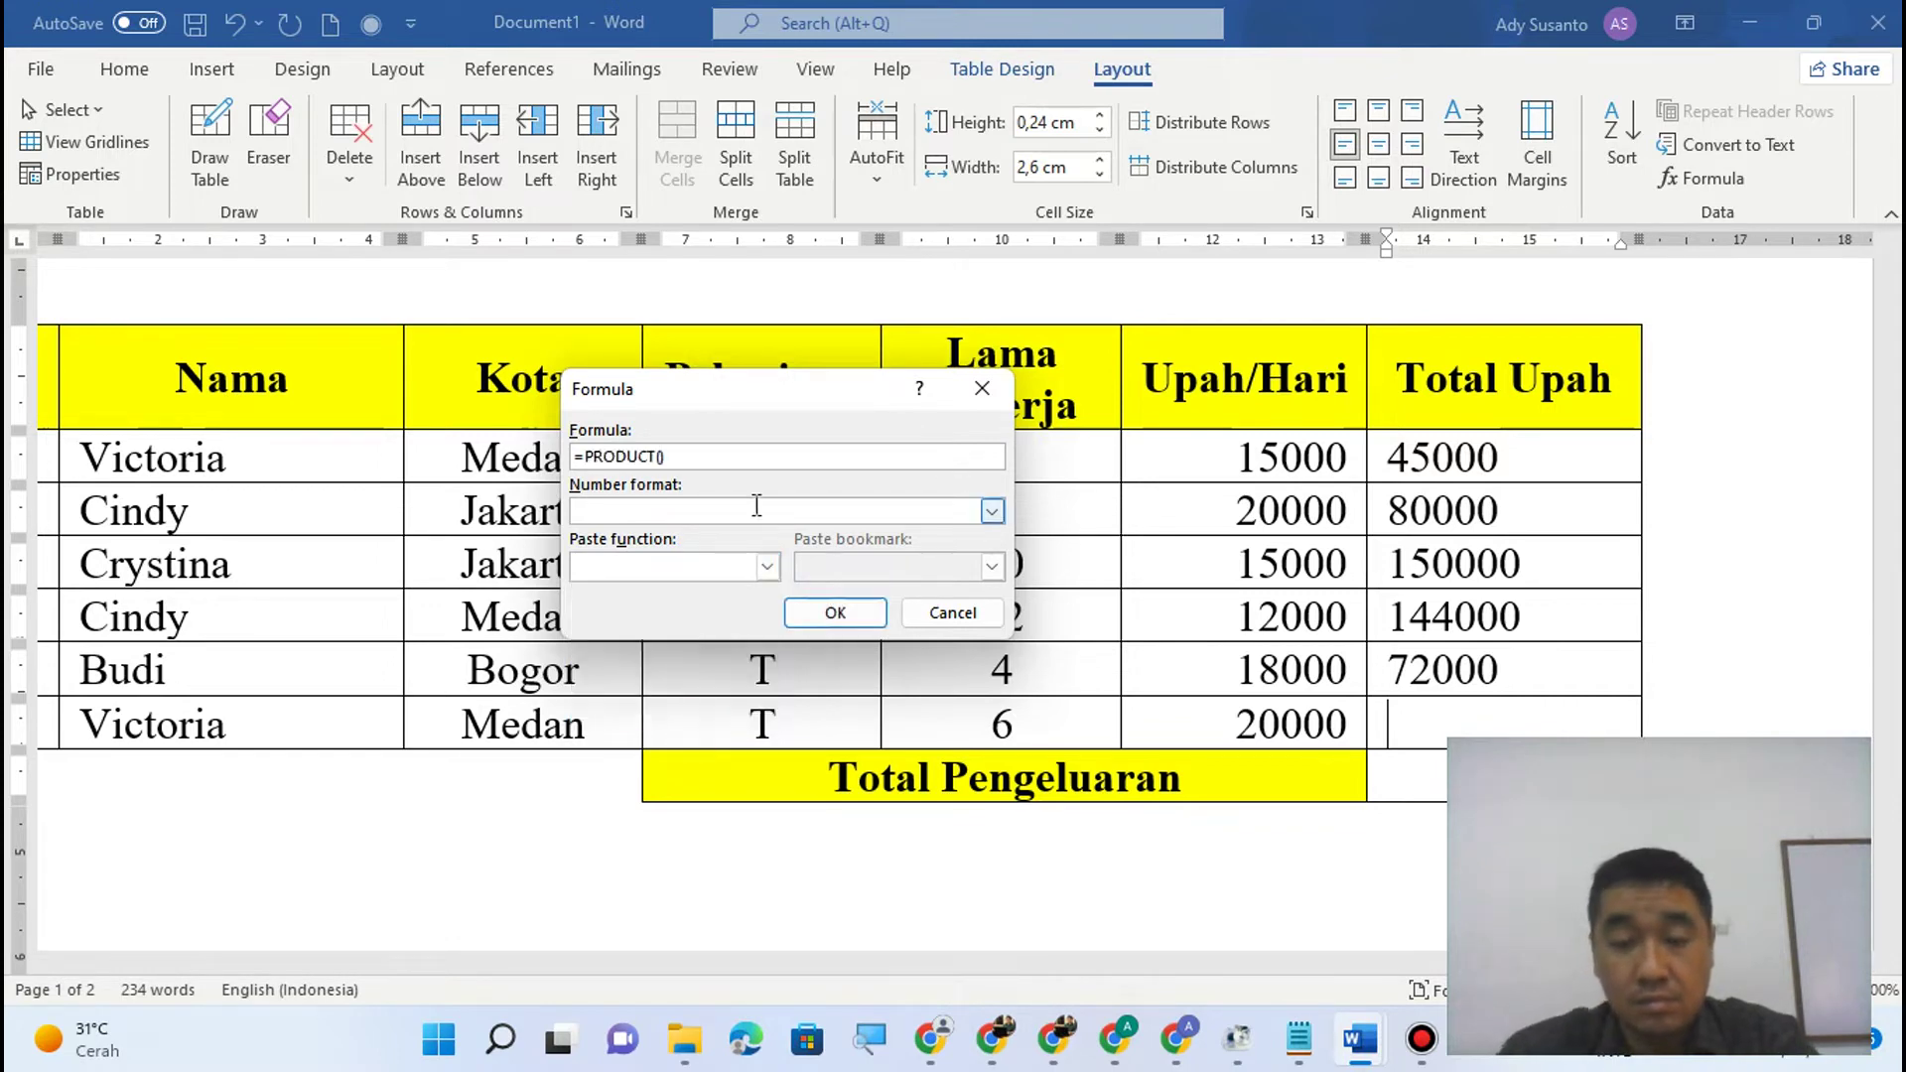
type("left")
left_click(835, 612)
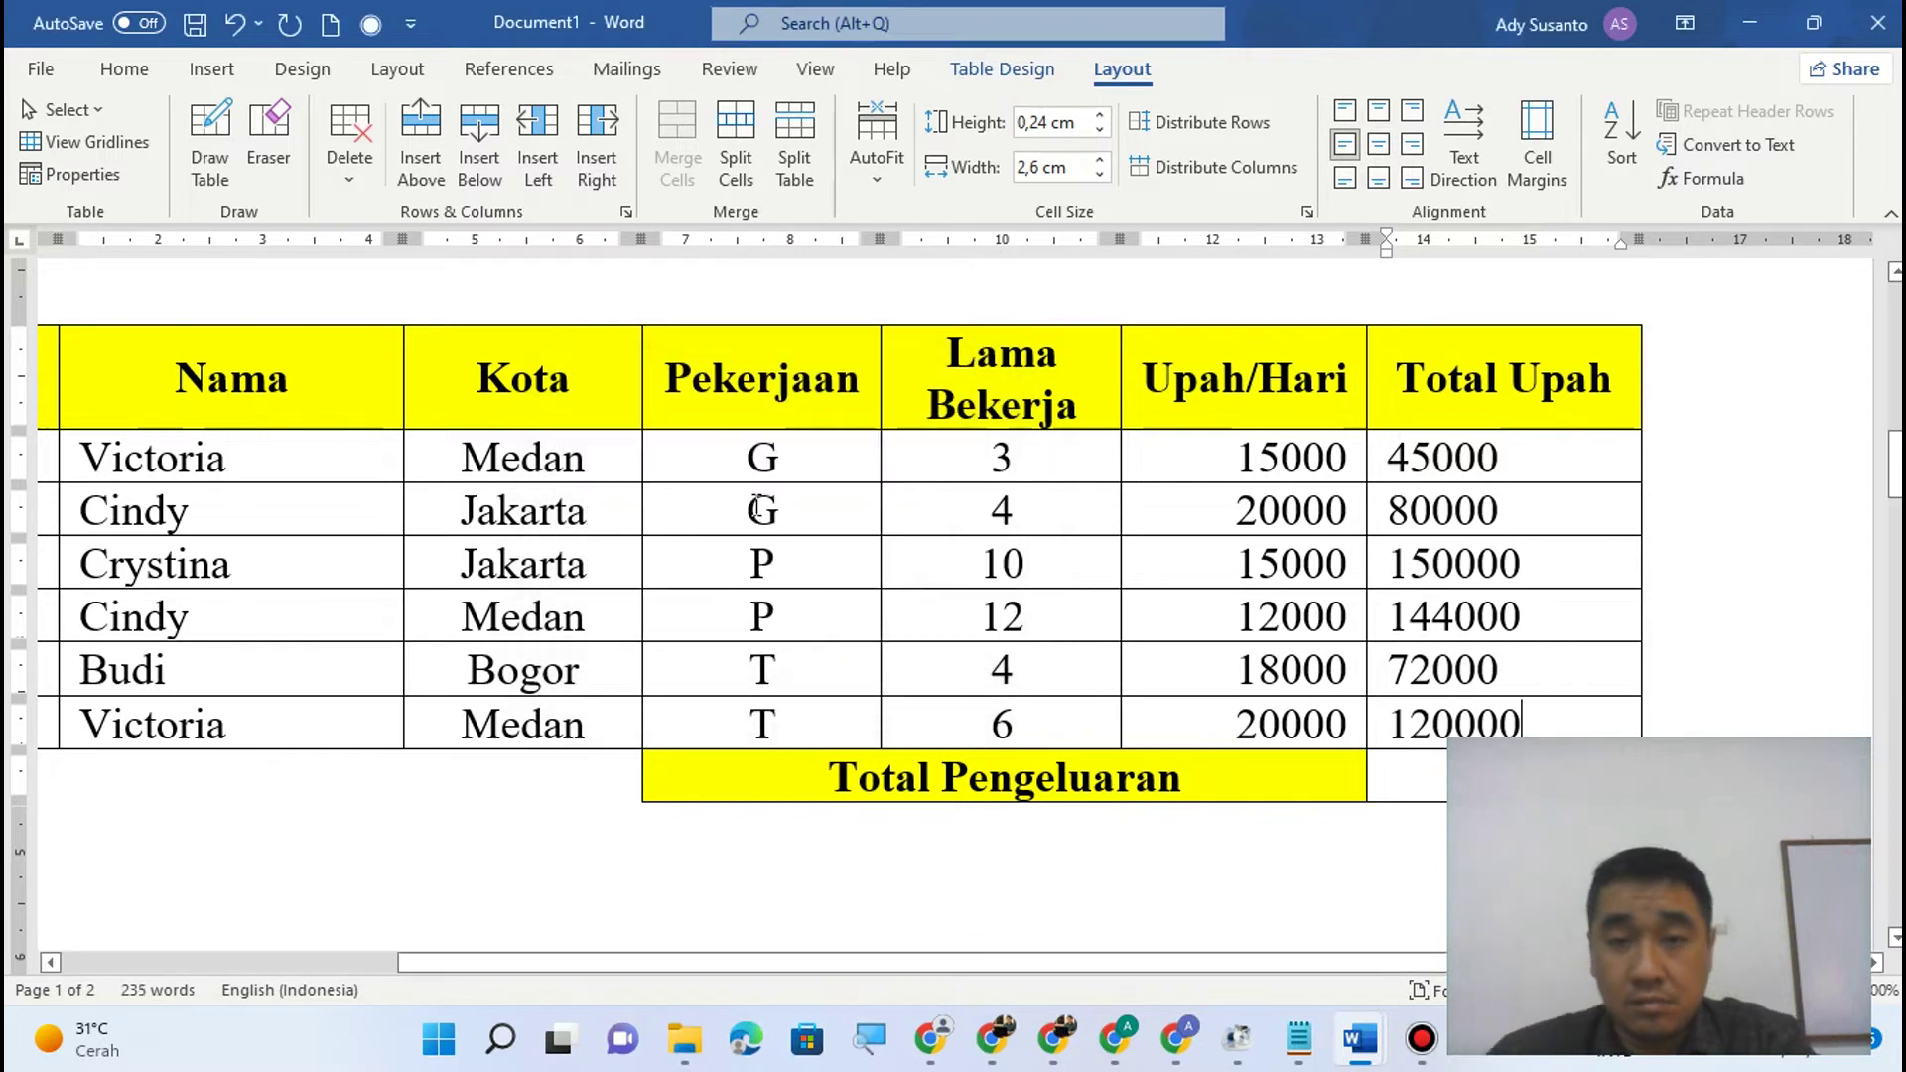
Examine the Total Upah values above the Total Pengeluaran cell, then switch to Notepad and highlight the direction word Above.
left_click(1429, 774)
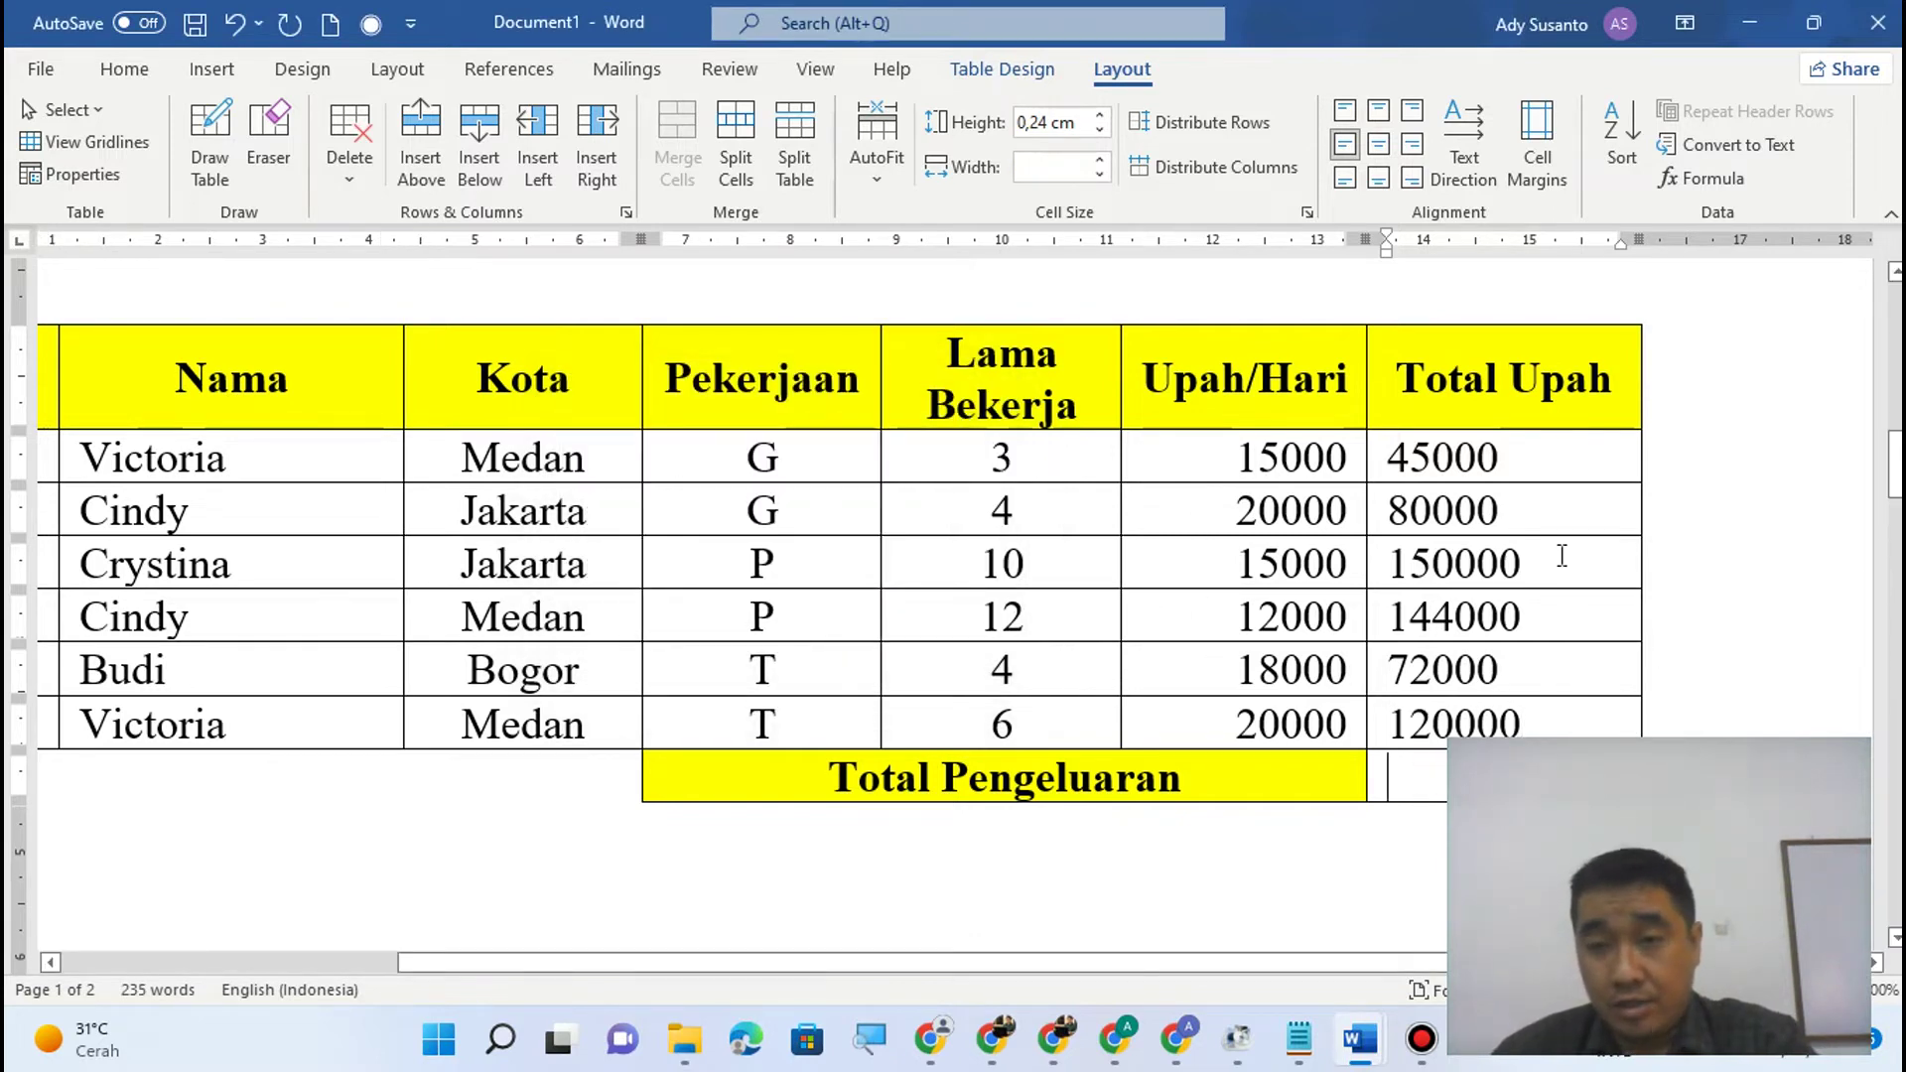
left_click_drag(1561, 446, 1589, 734)
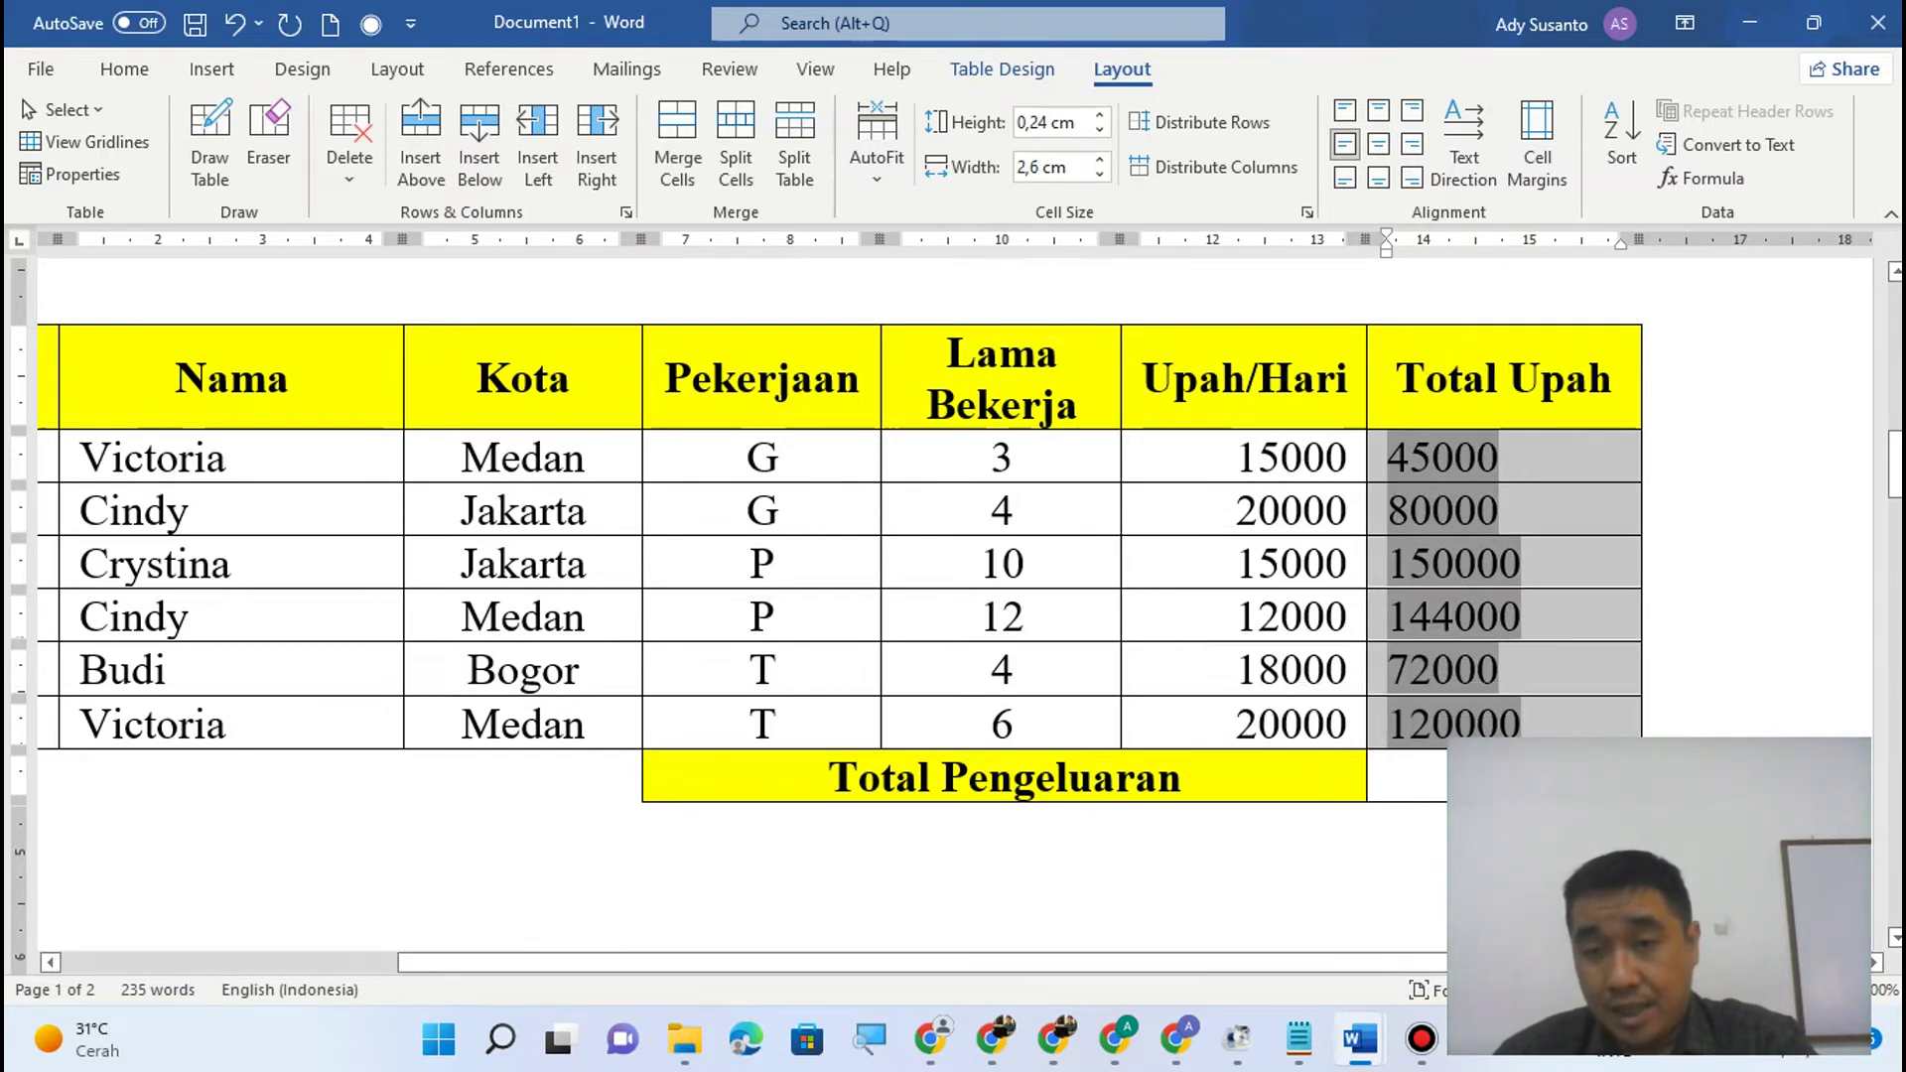
left_click(1528, 777)
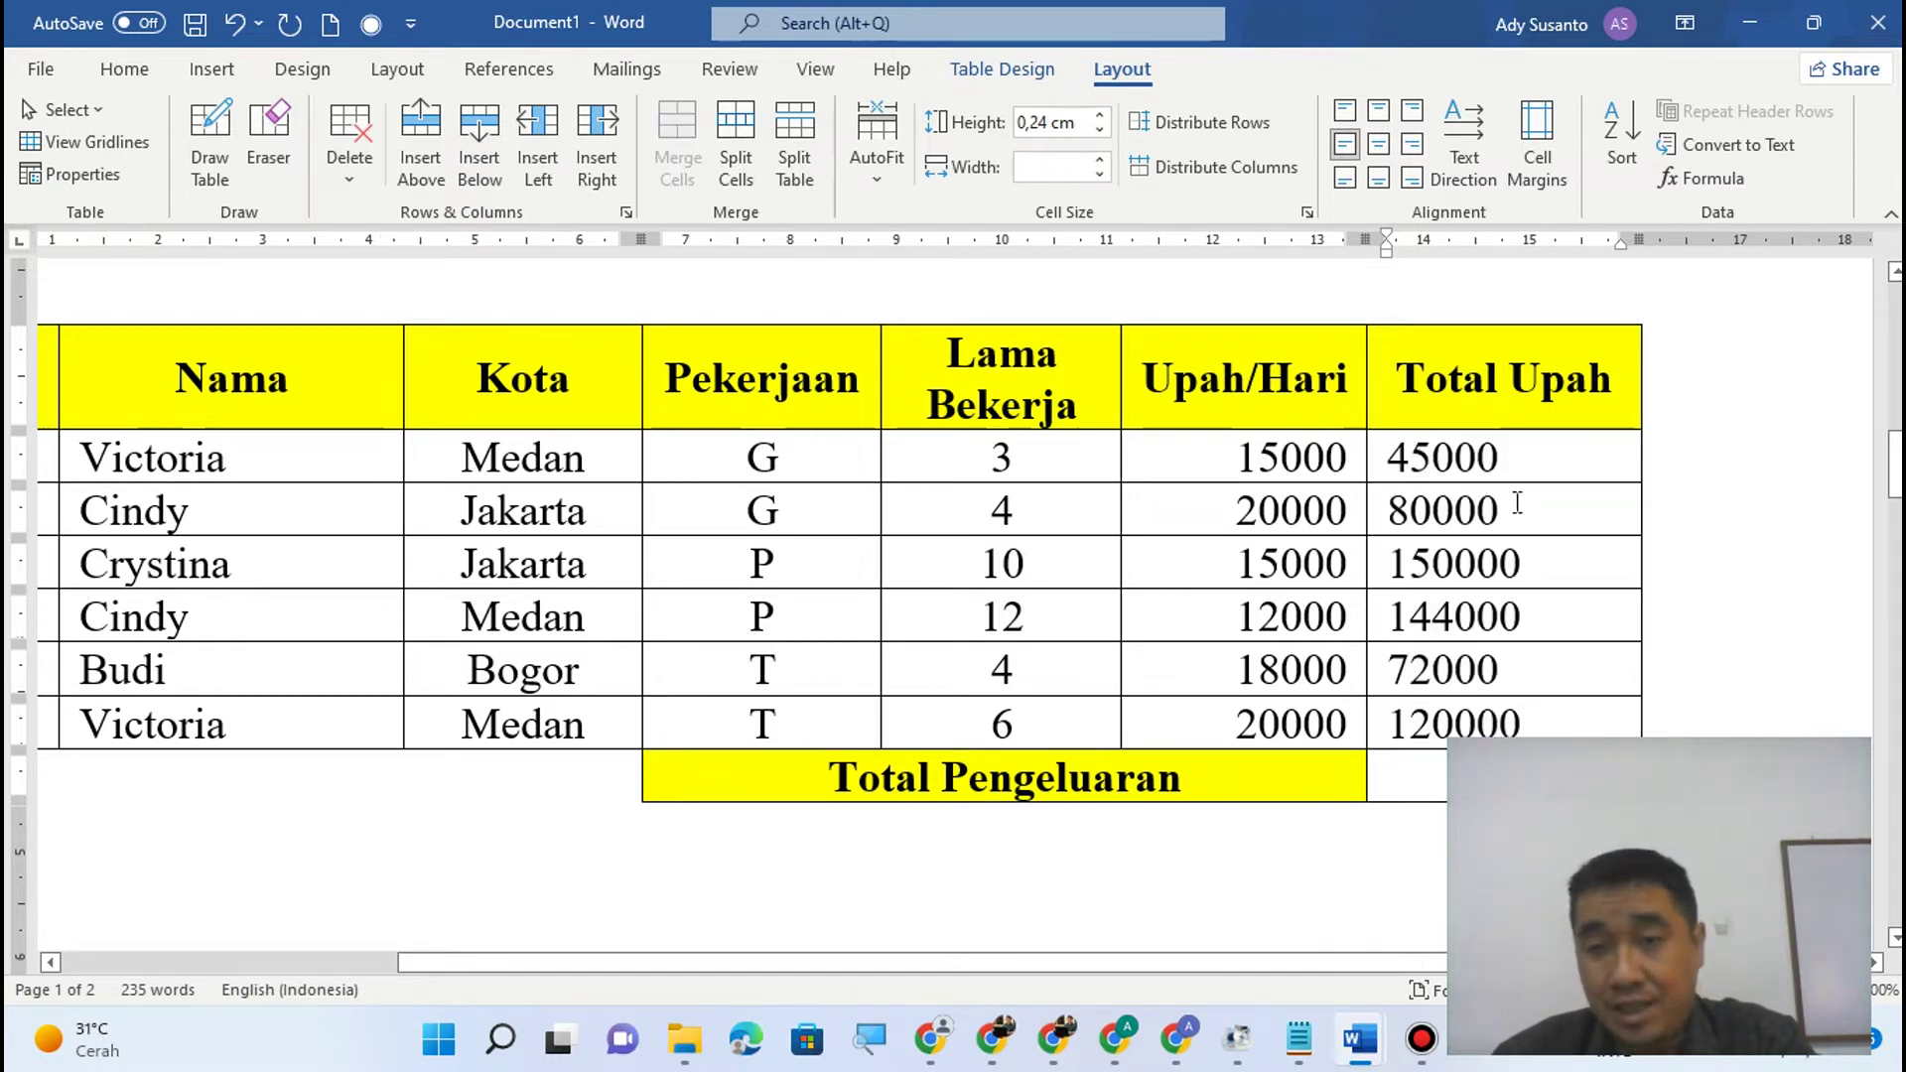
left_click_drag(1525, 456, 1541, 715)
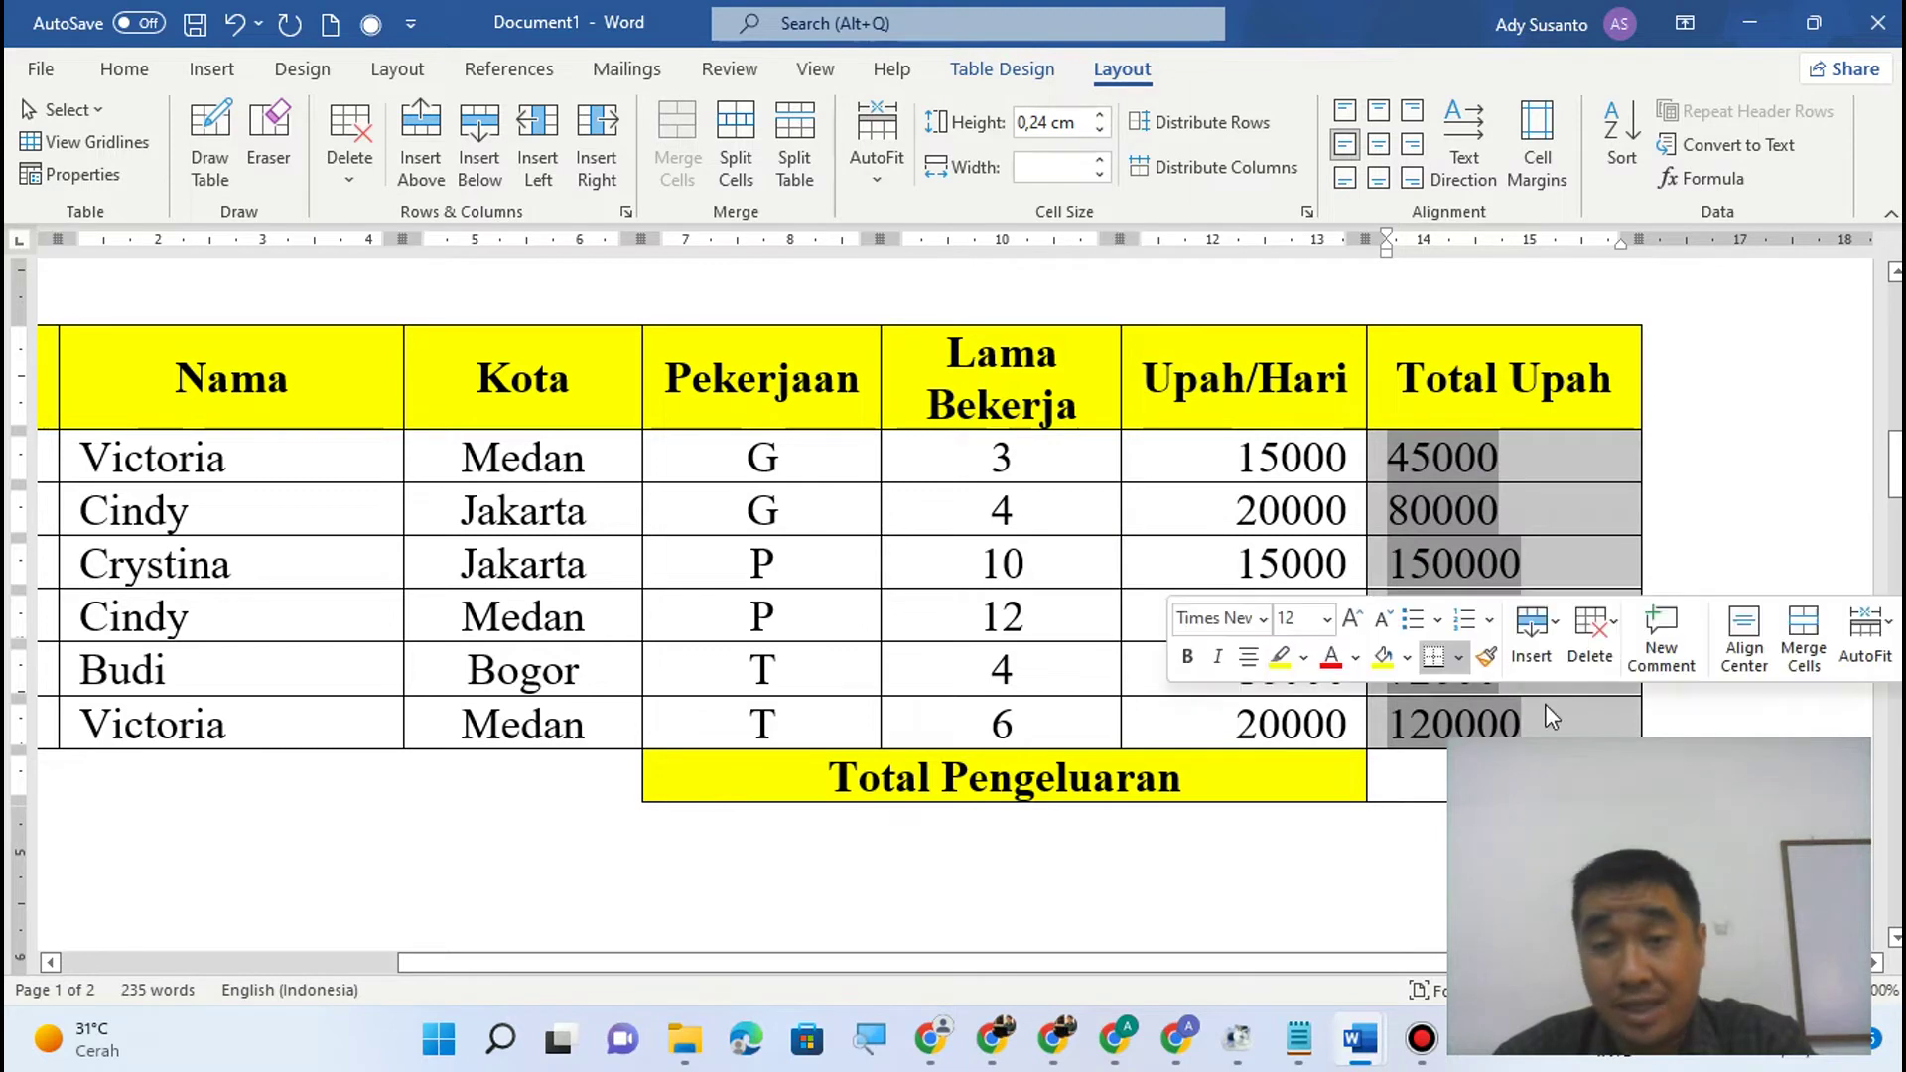
left_click(1299, 1037)
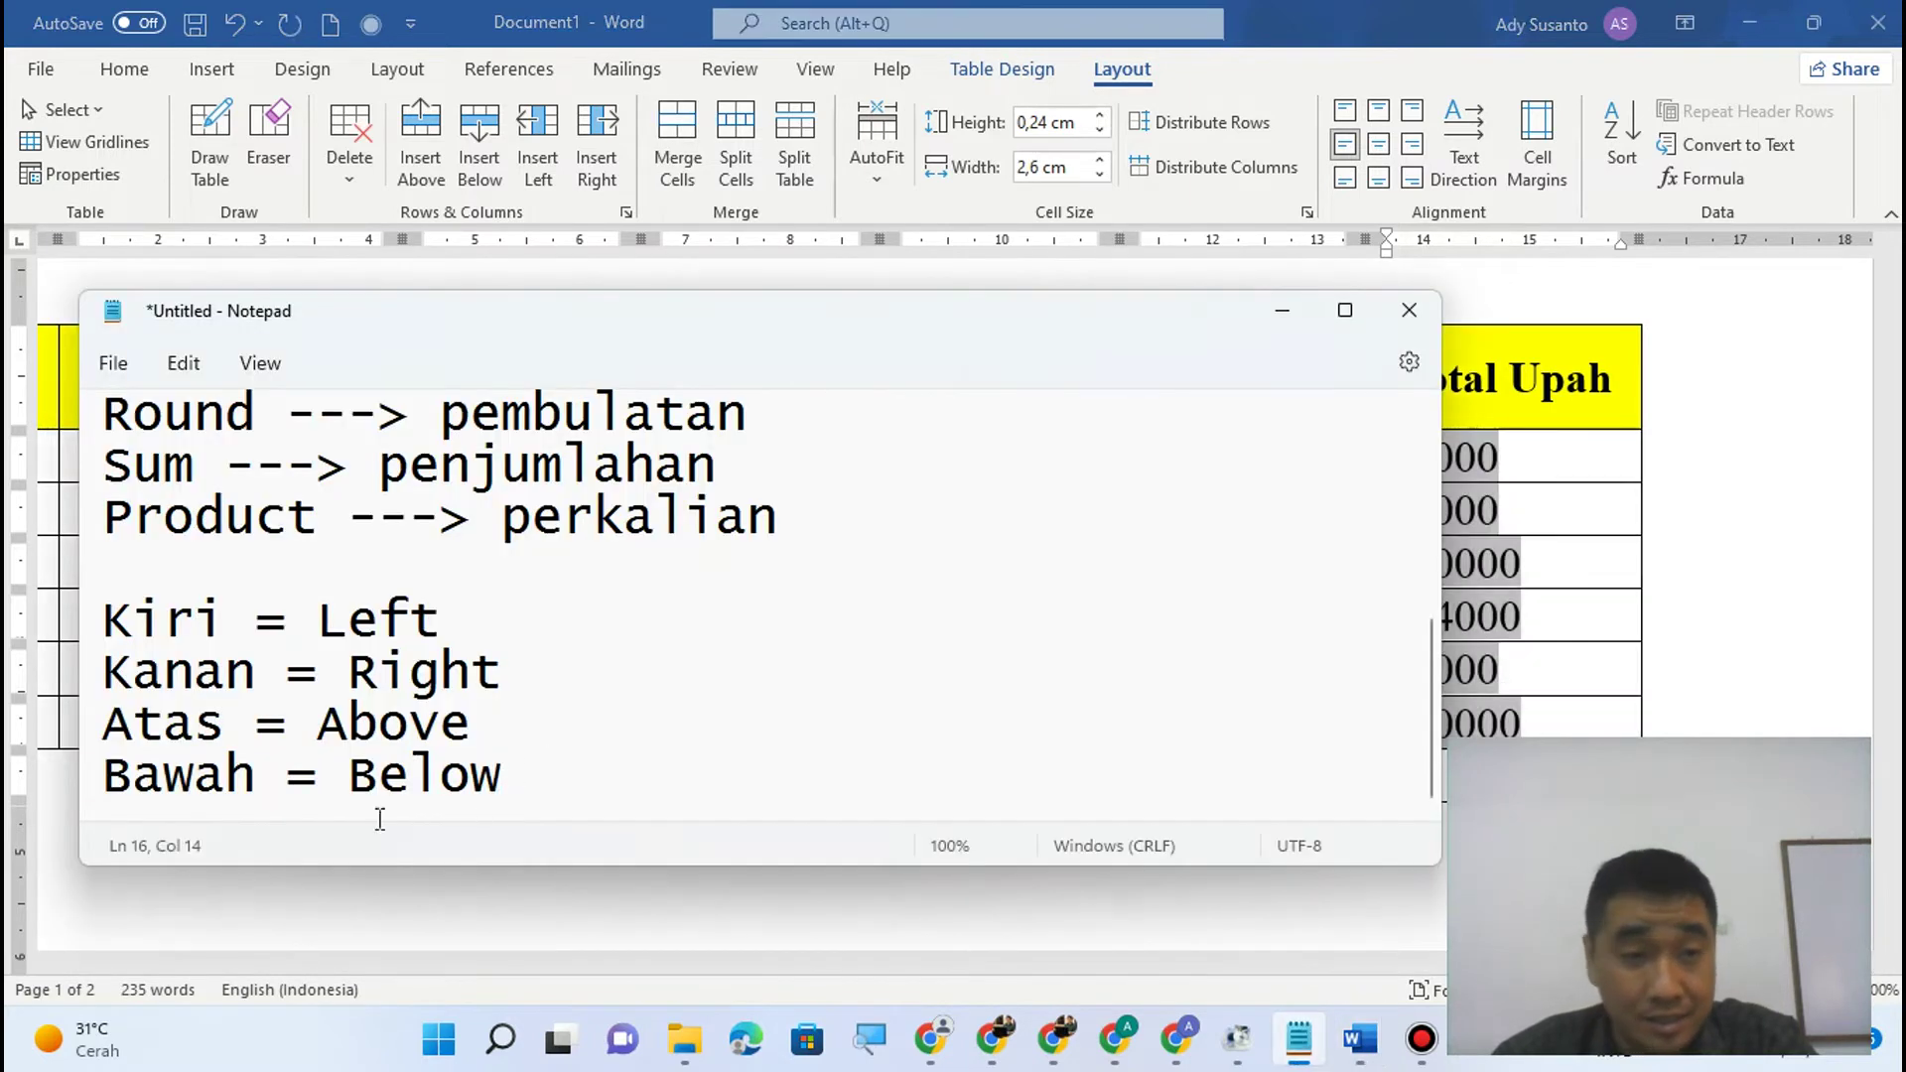
left_click_drag(318, 725, 506, 724)
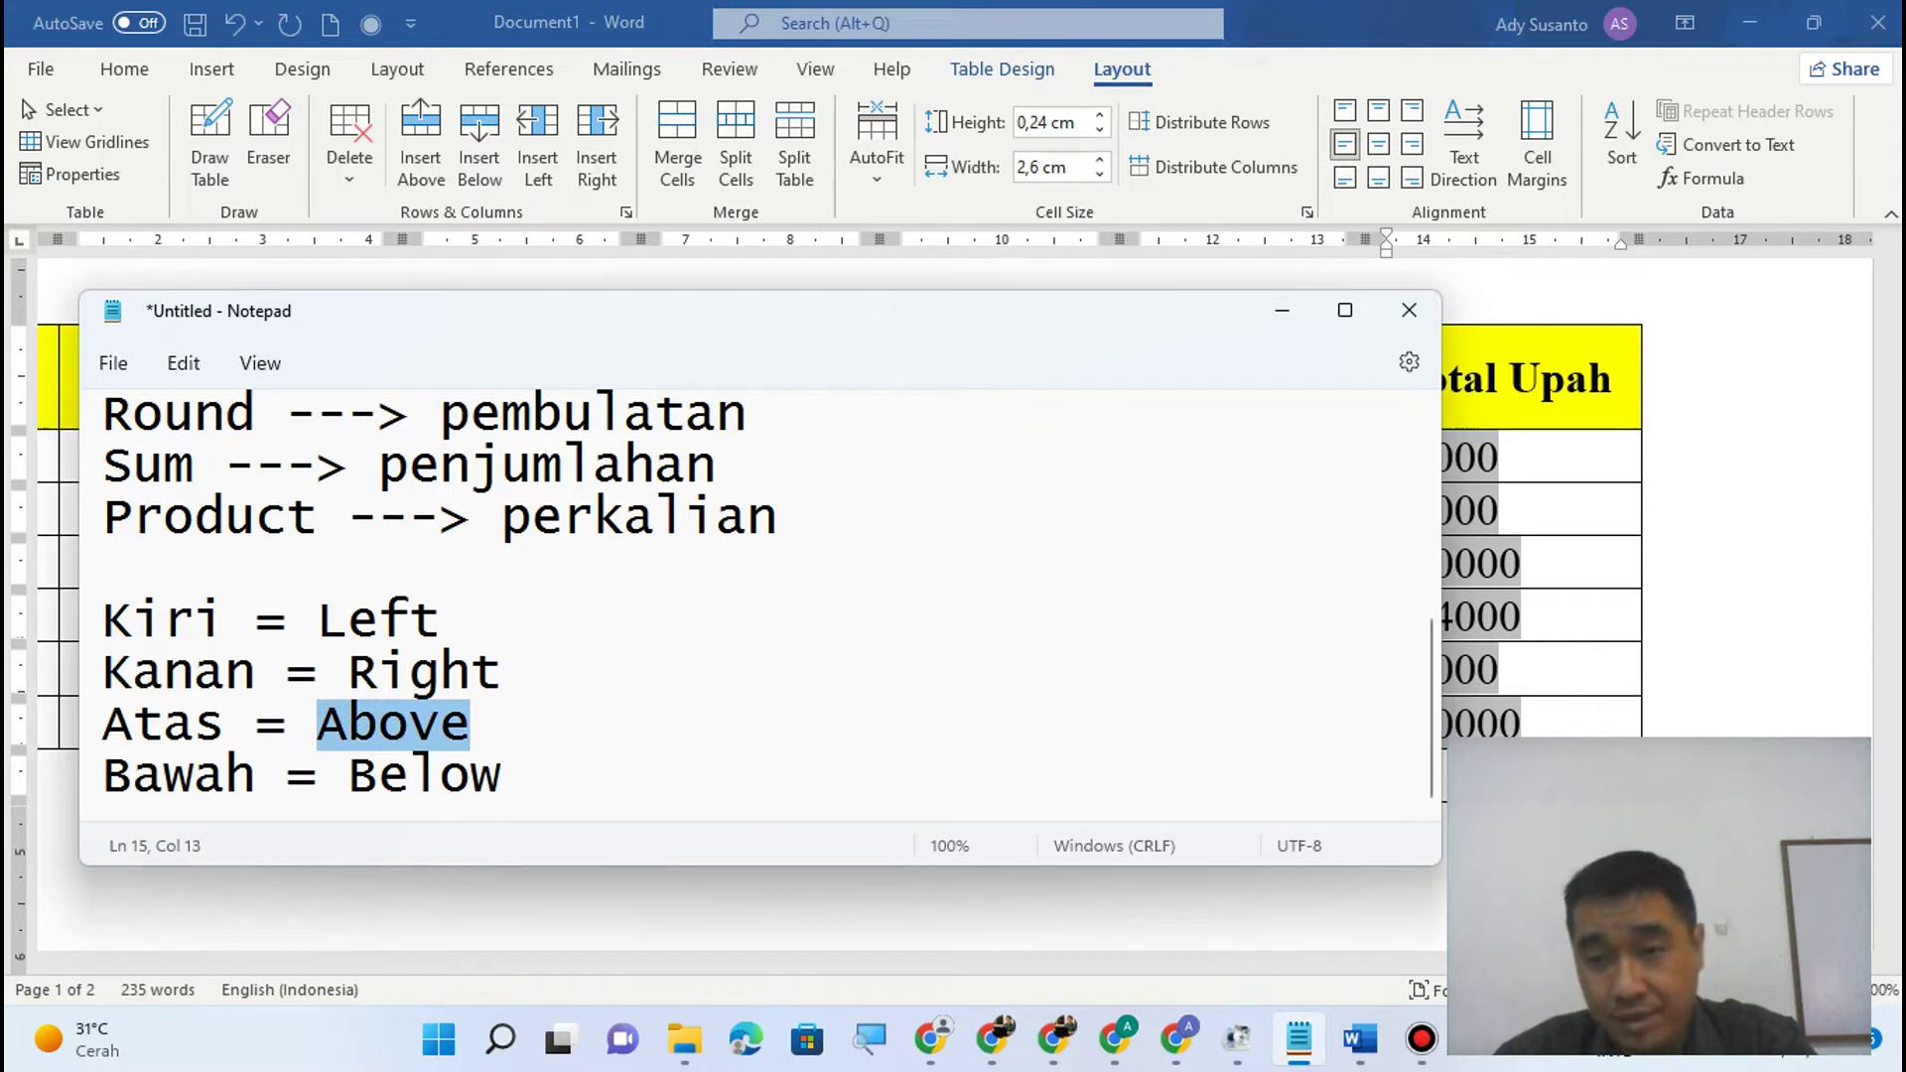
Return to Word and calculate the Total Pengeluaran cell with the formula =SUM(ABOVE), using the screen magnifier to show the Formula dialog.
left_click(1785, 415)
left_click(1416, 778)
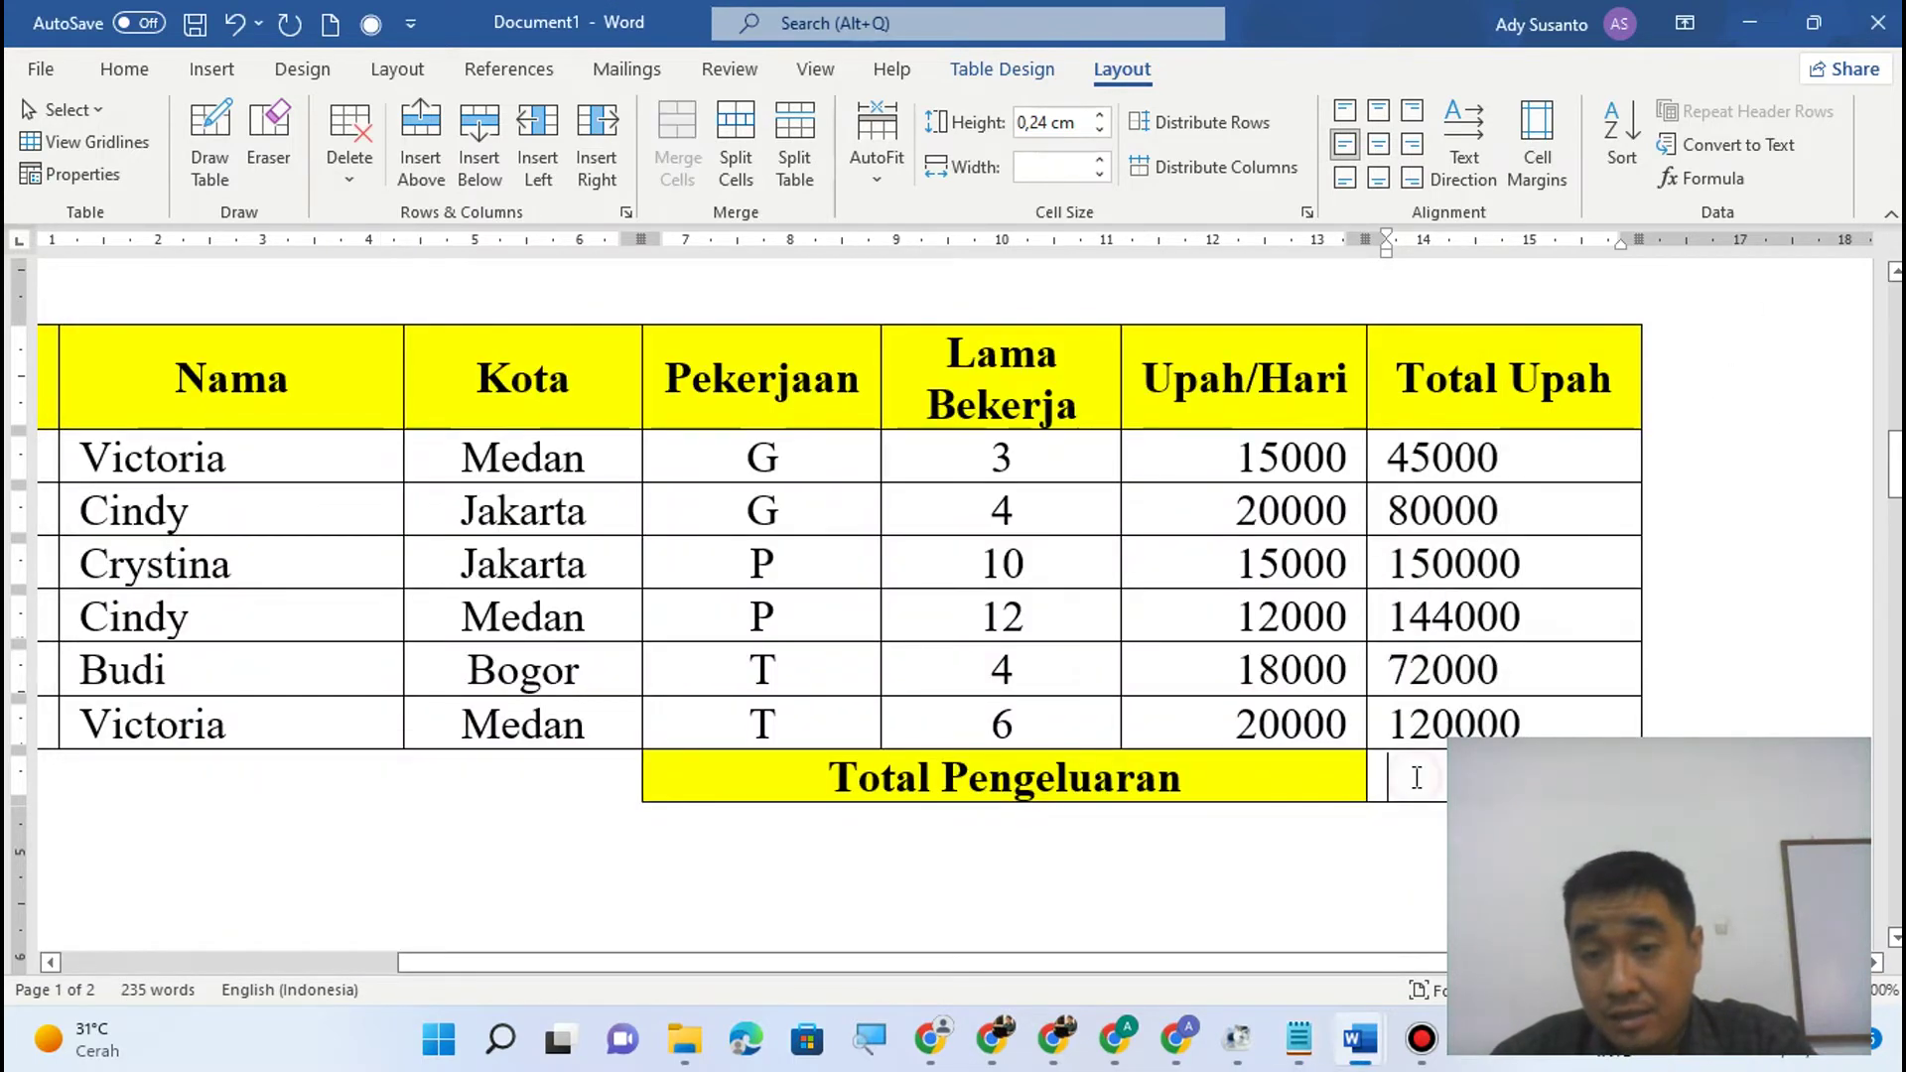
left_click(1684, 178)
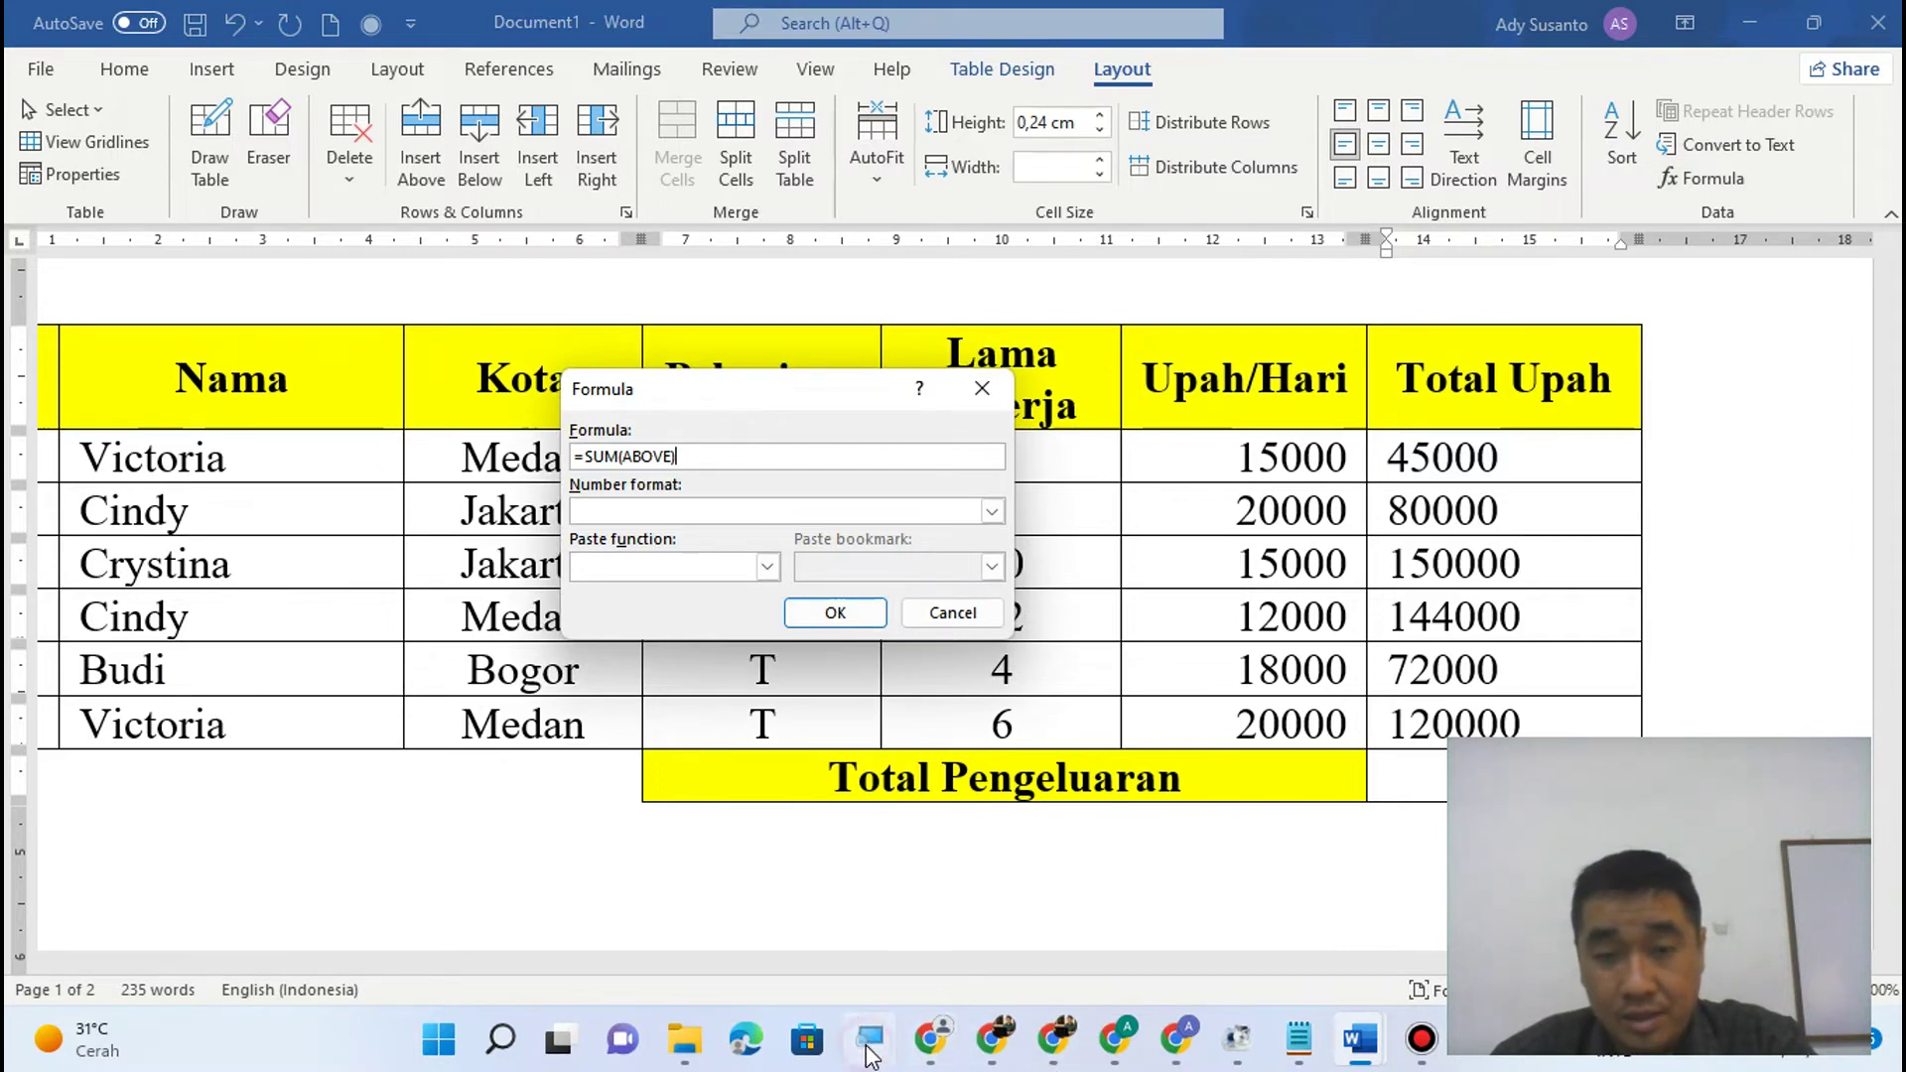
left_click(870, 1042)
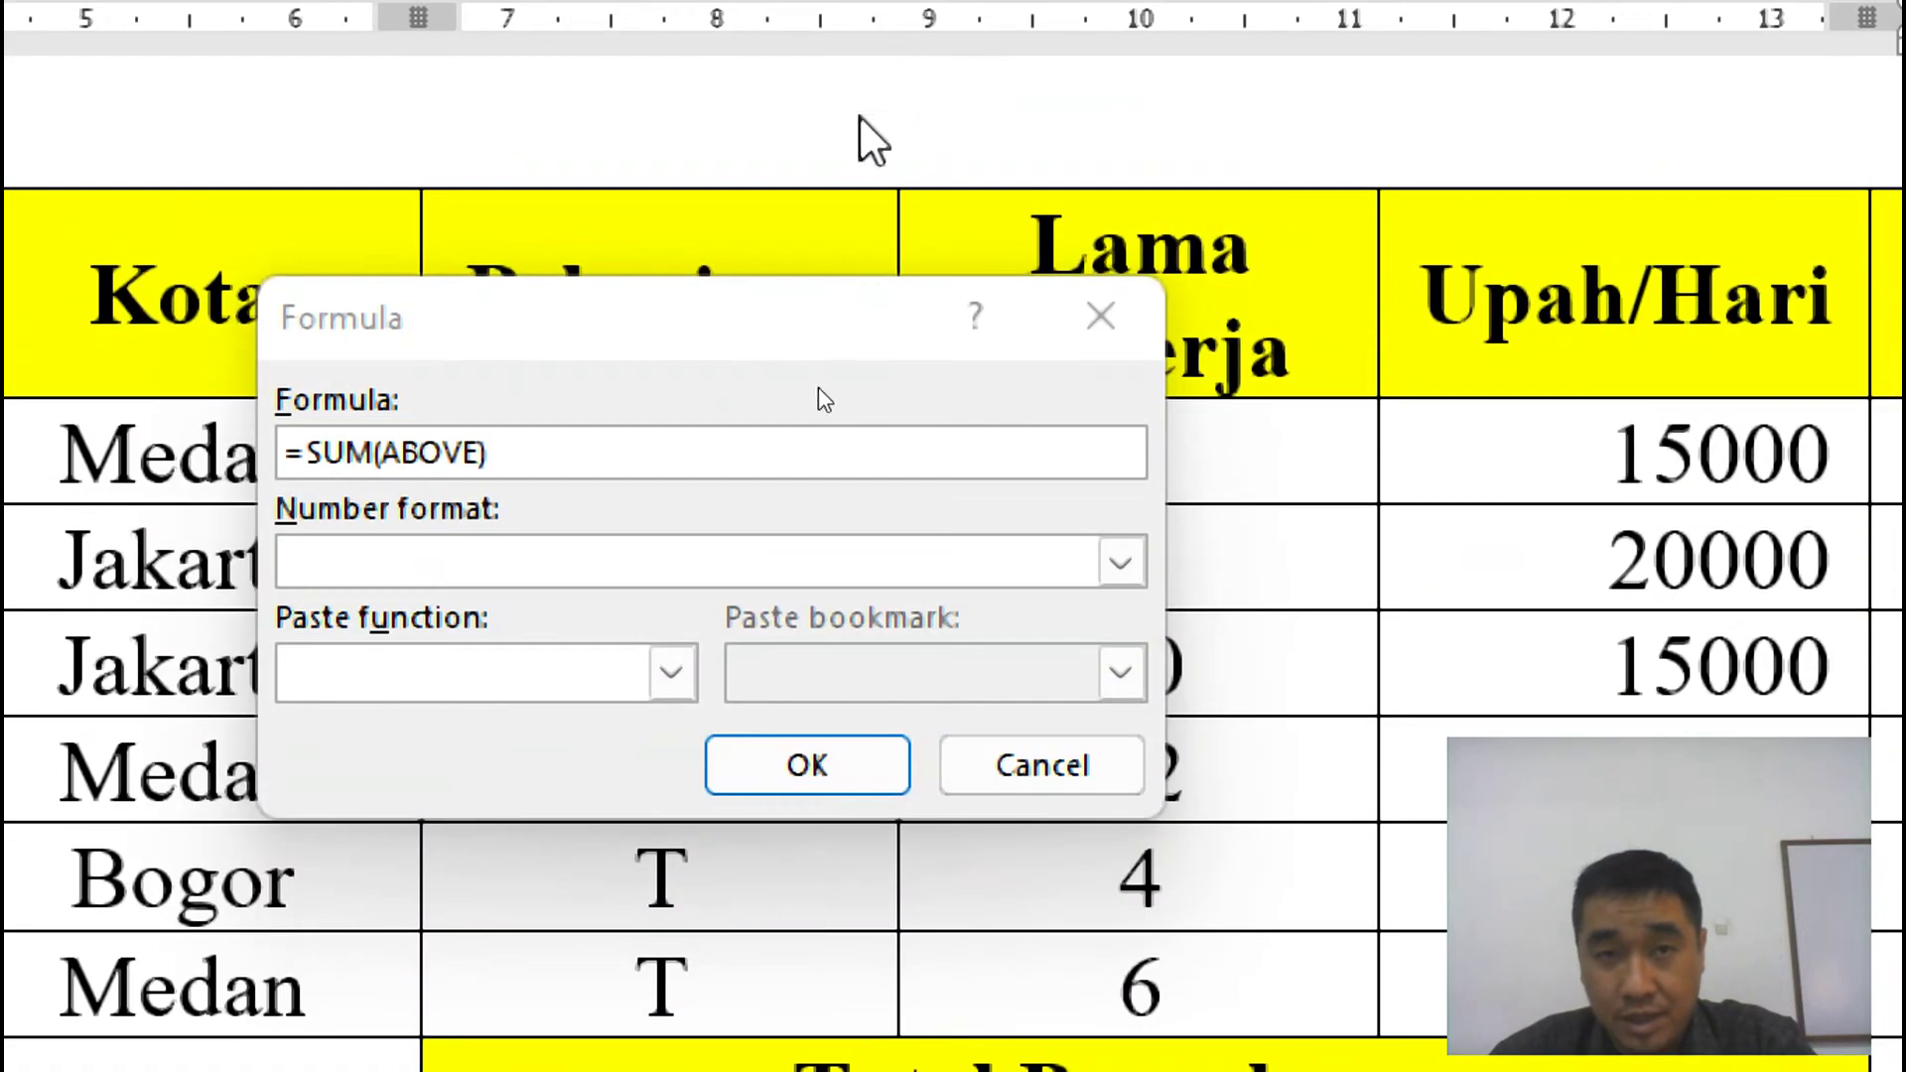
left_click_drag(711, 312, 1145, 418)
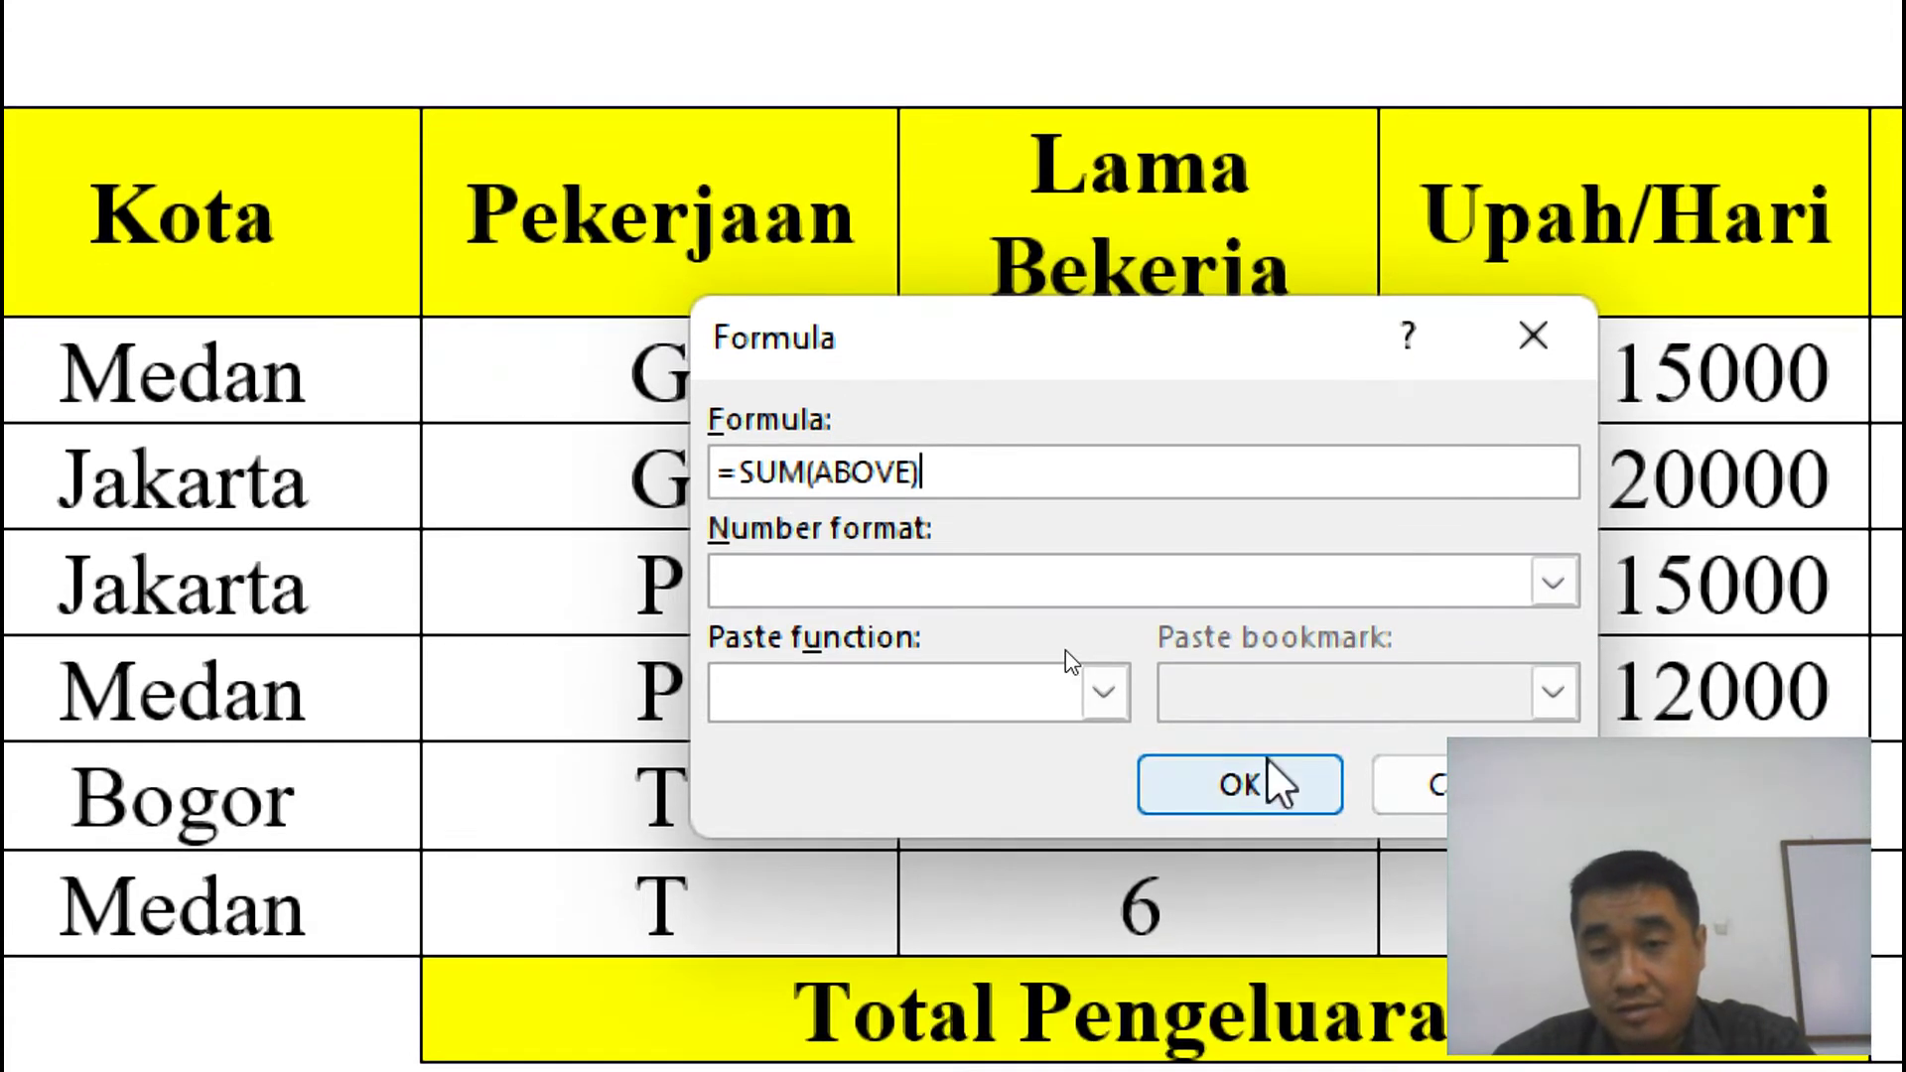
left_click(1269, 846)
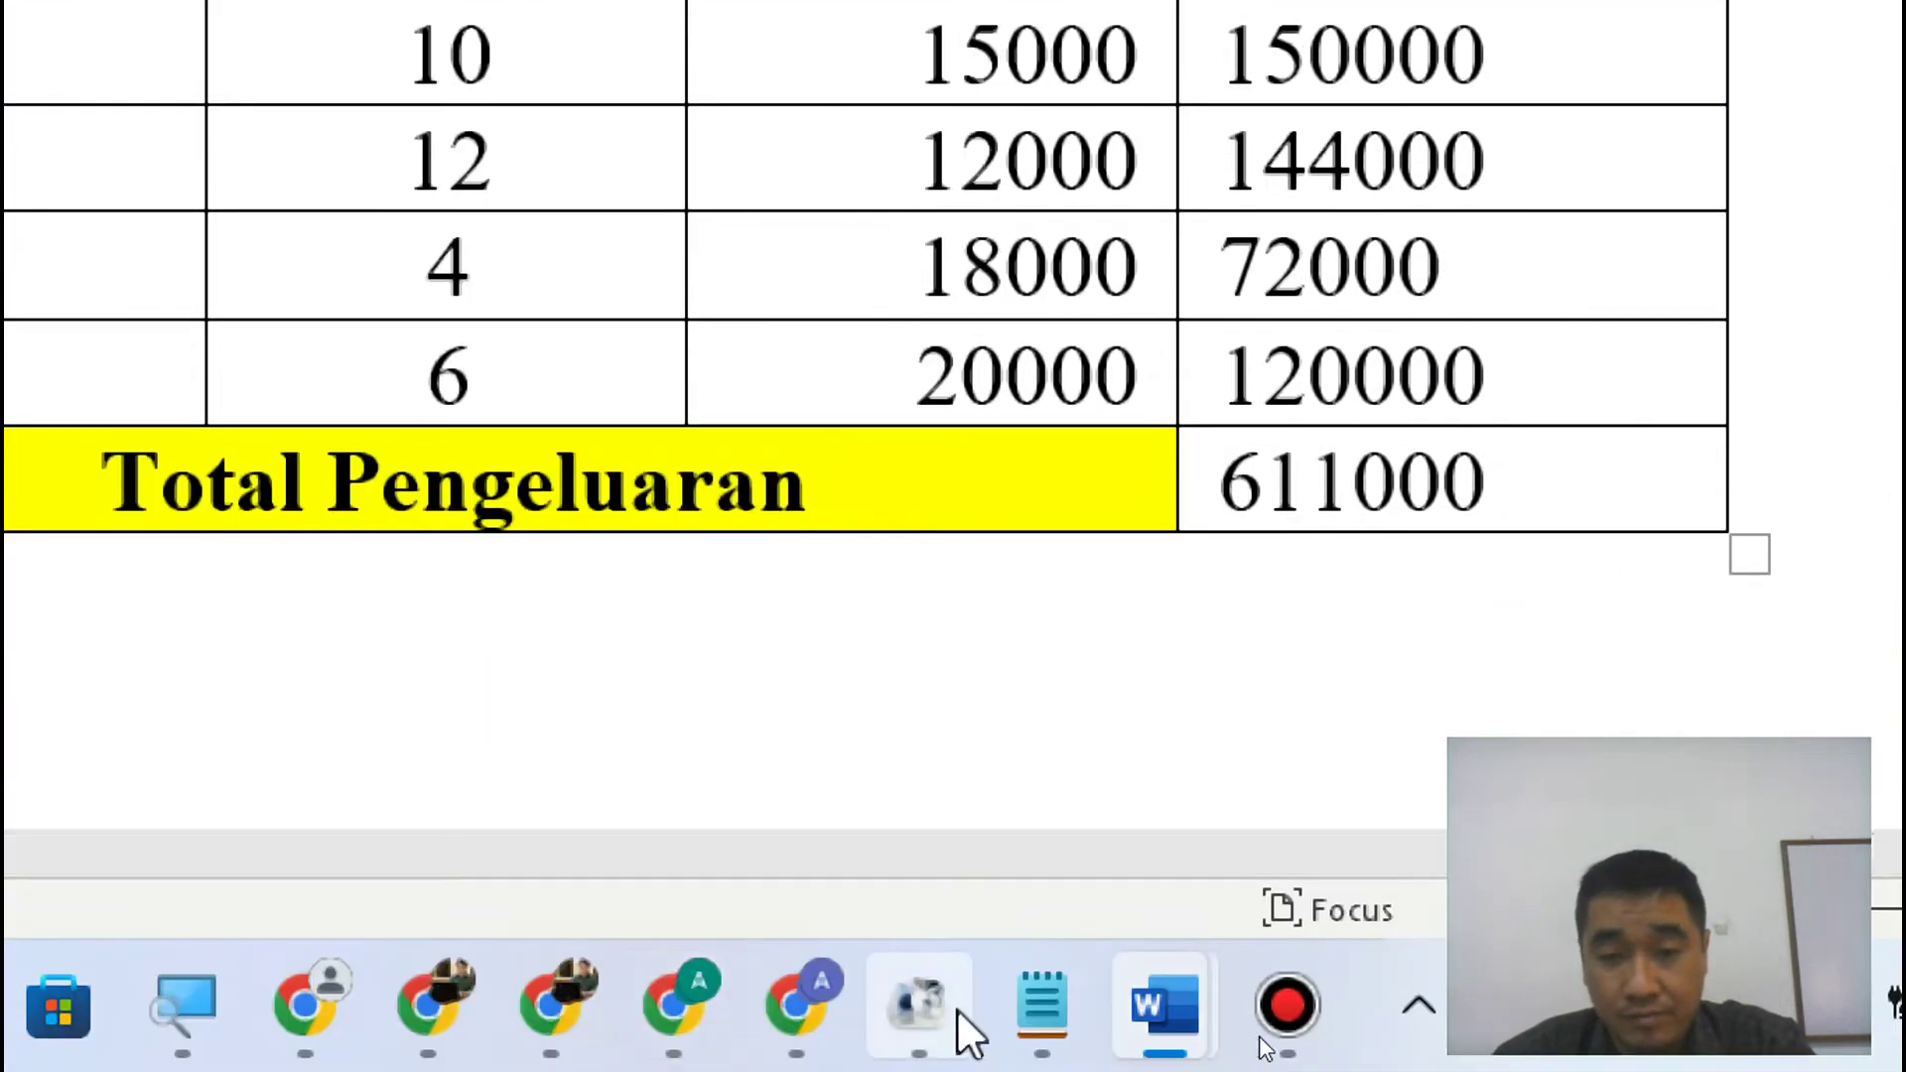
Turn off the screen magnifier and return to the normal view of the table.
mouse_move(952, 1023)
mouse_move(187, 1004)
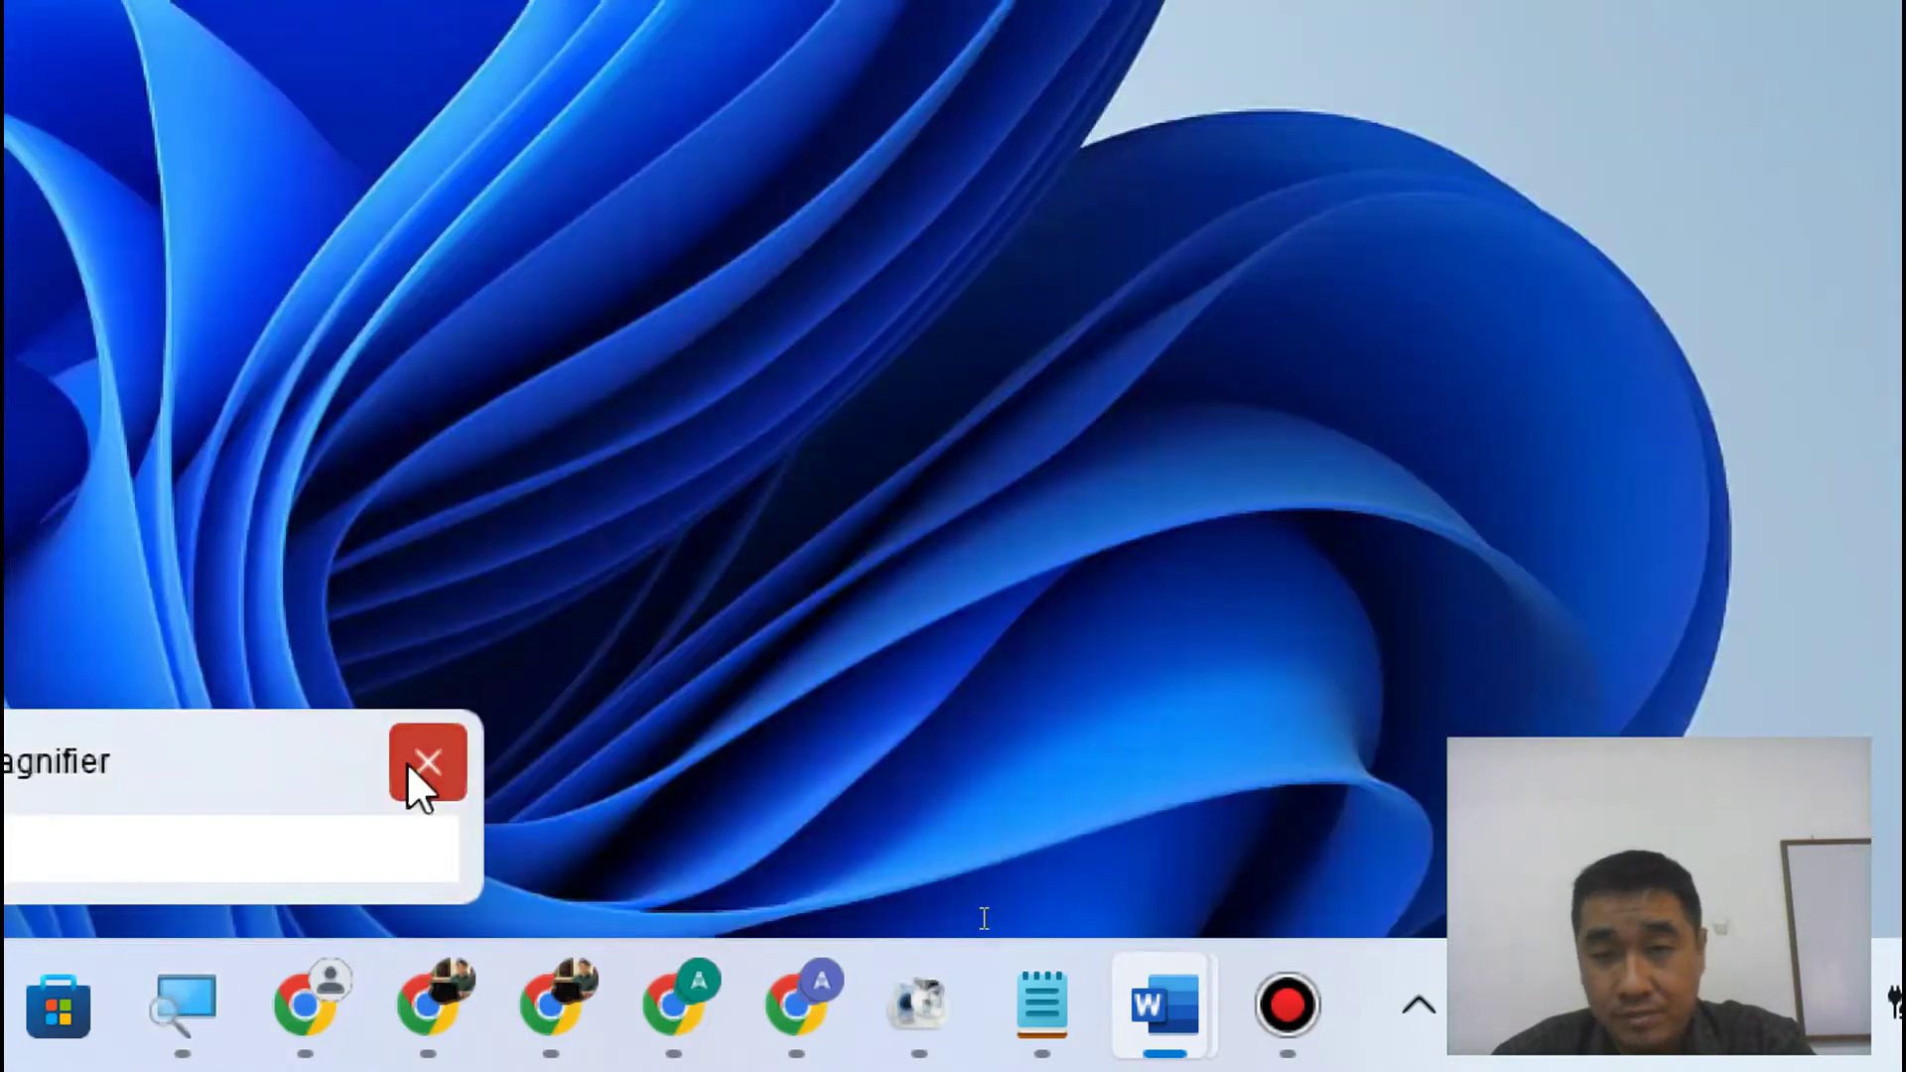
left_click(425, 764)
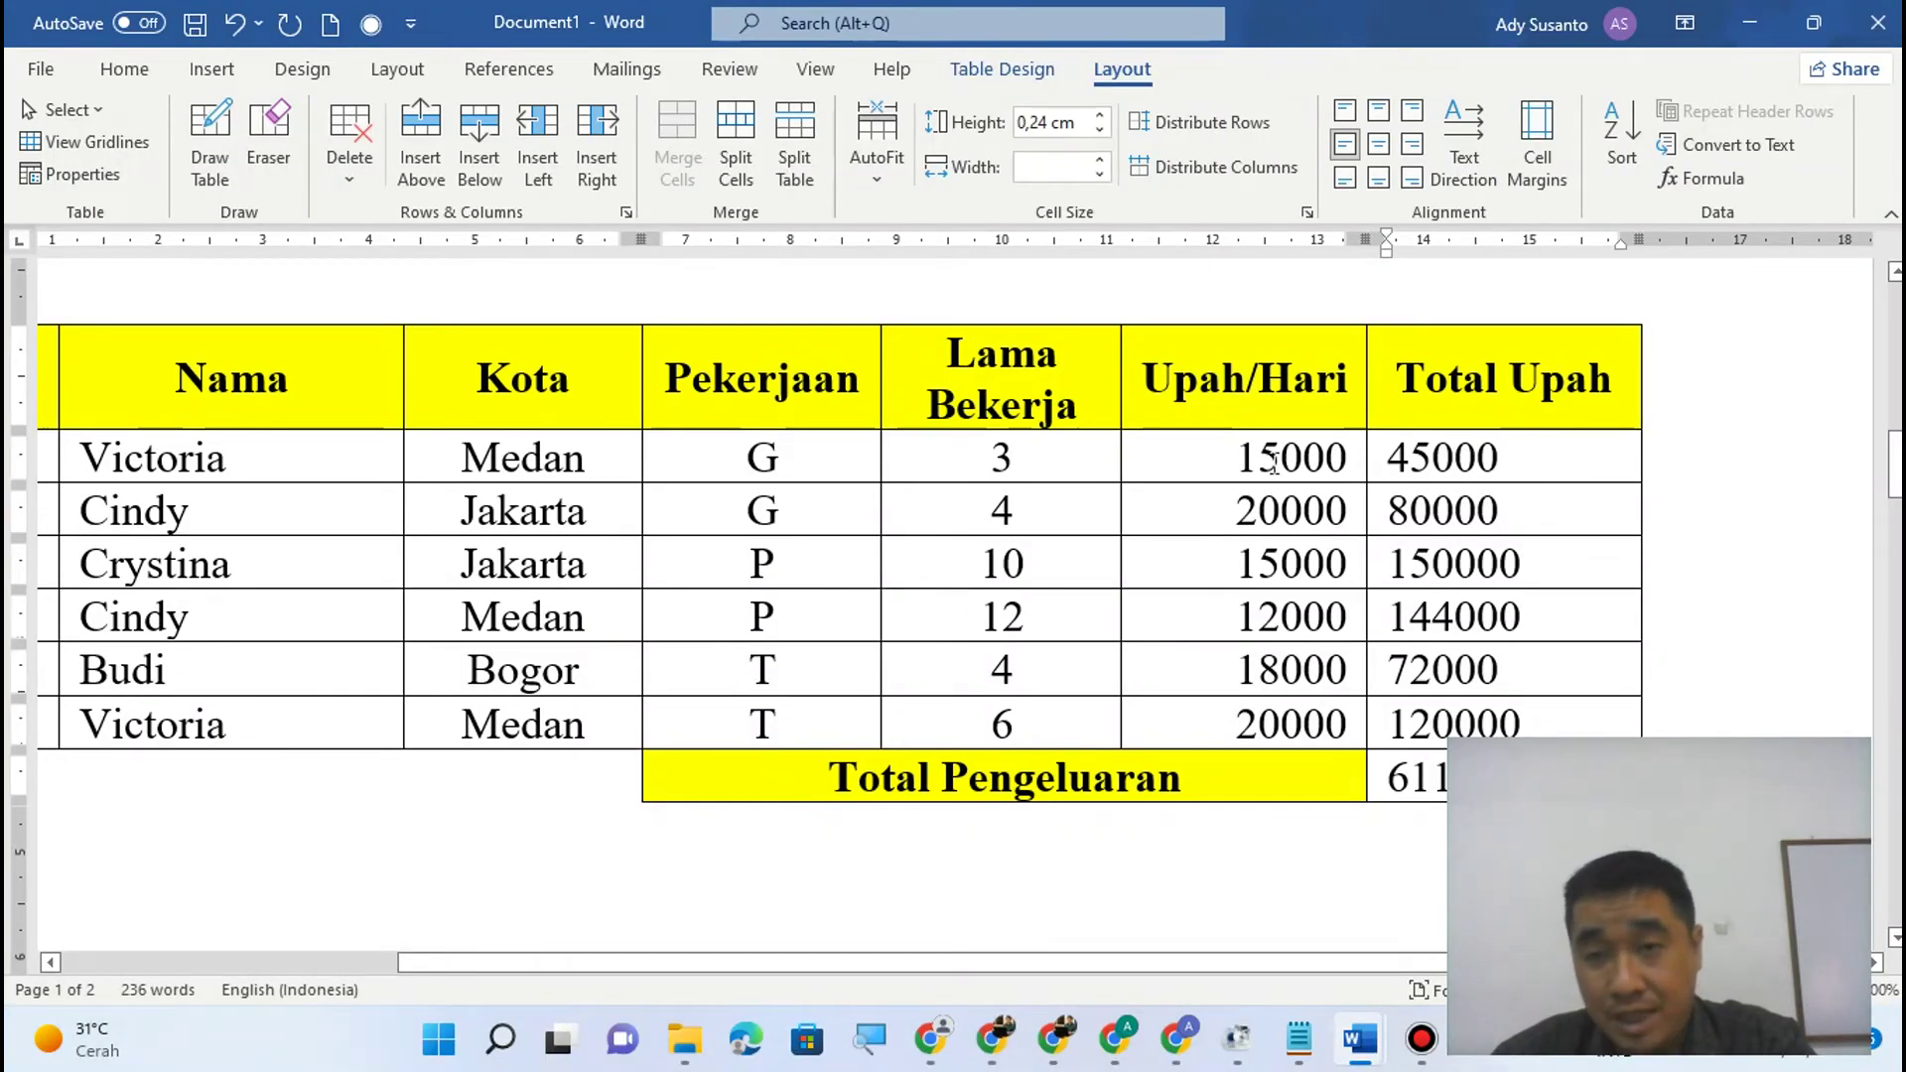
Align the Total Upah values and the Total Pengeluaran result center right, matching the Upah/Hari column.
left_click_drag(1228, 444, 1246, 723)
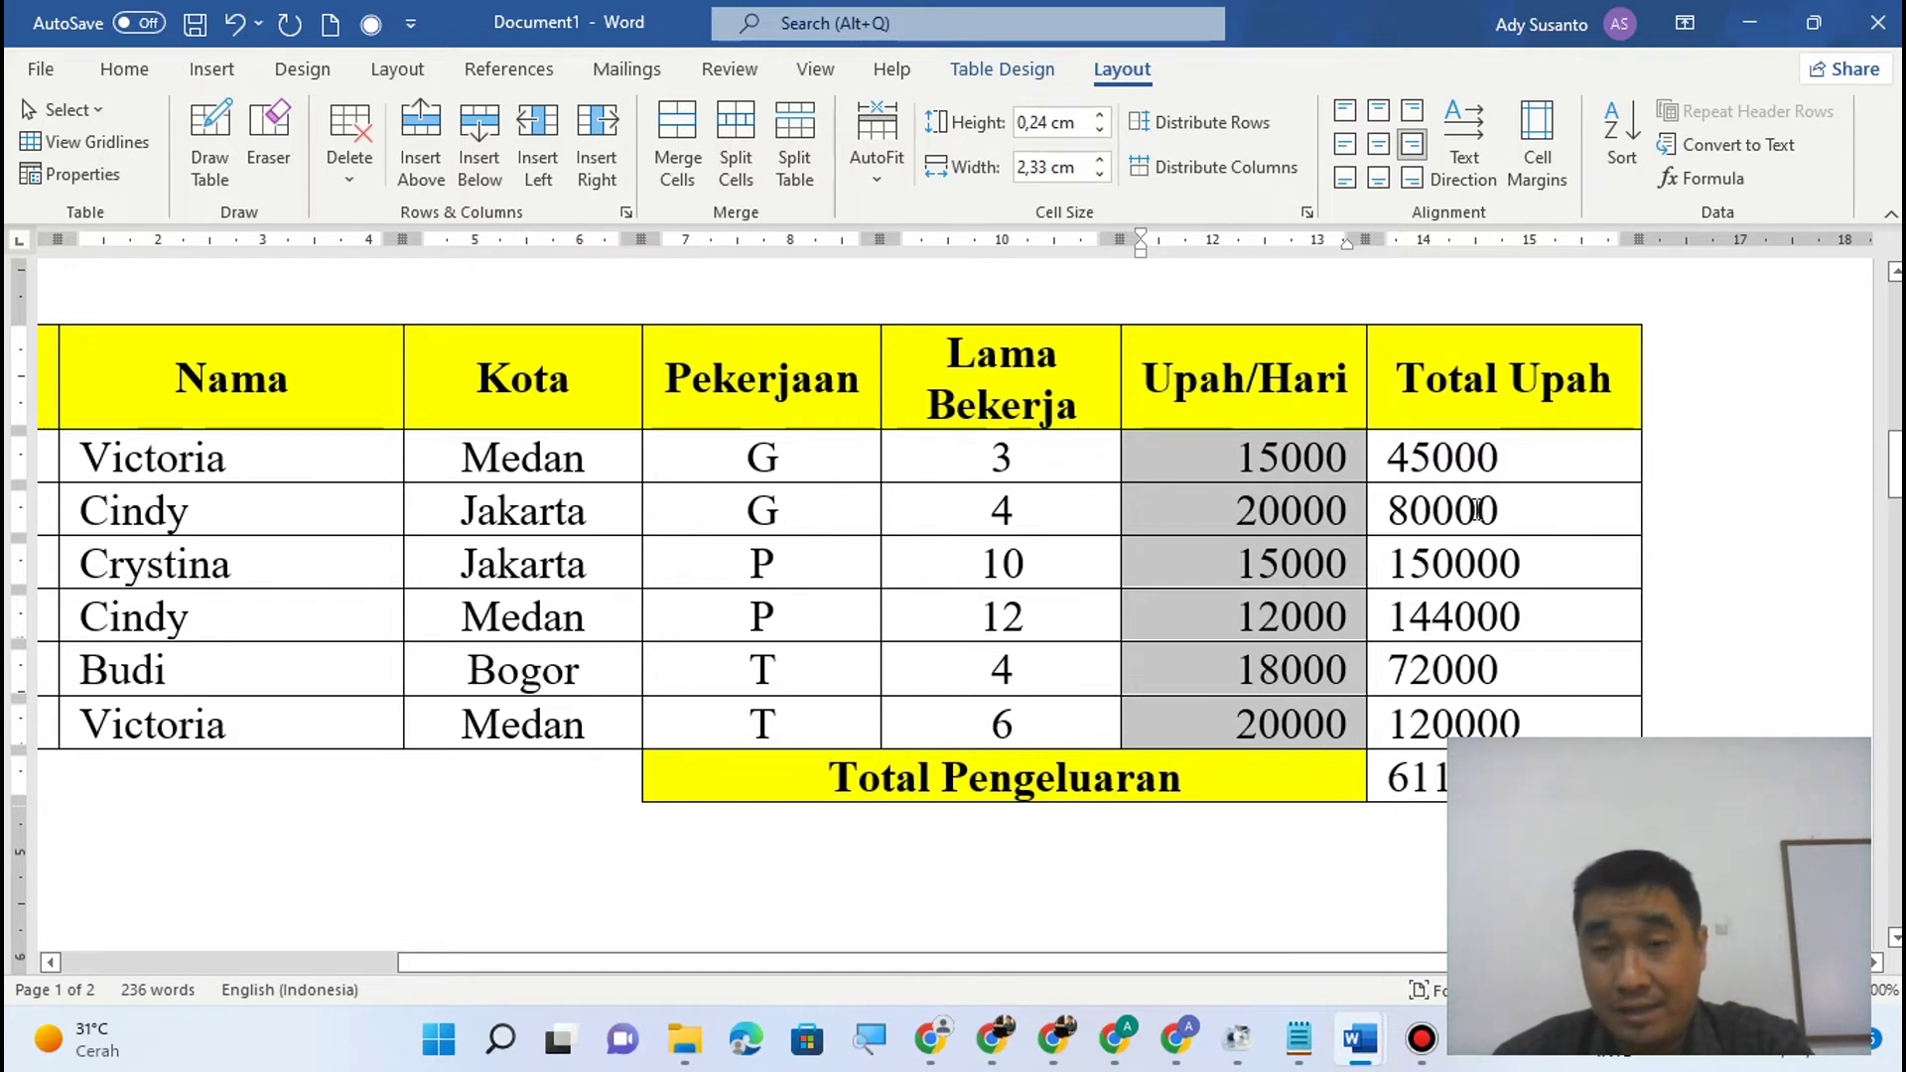
left_click_drag(1517, 444, 1526, 722)
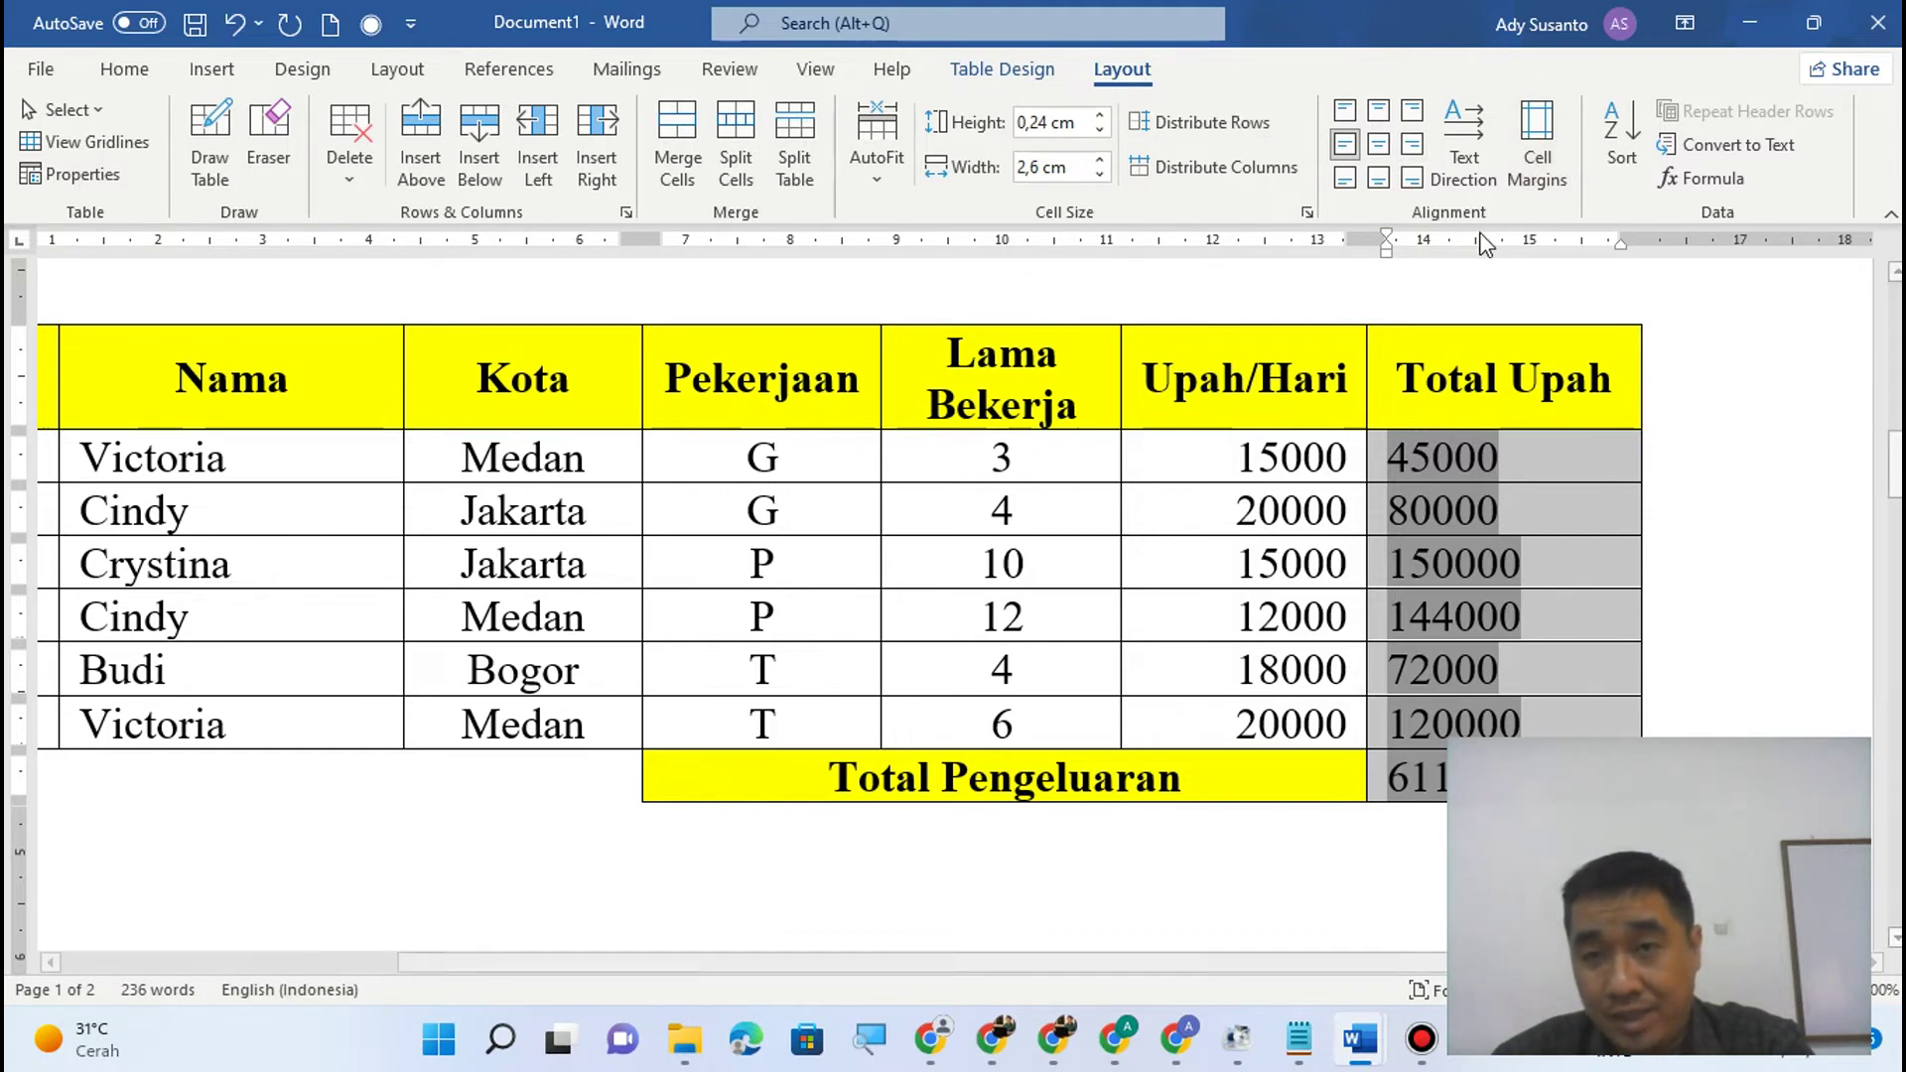
left_click(1413, 147)
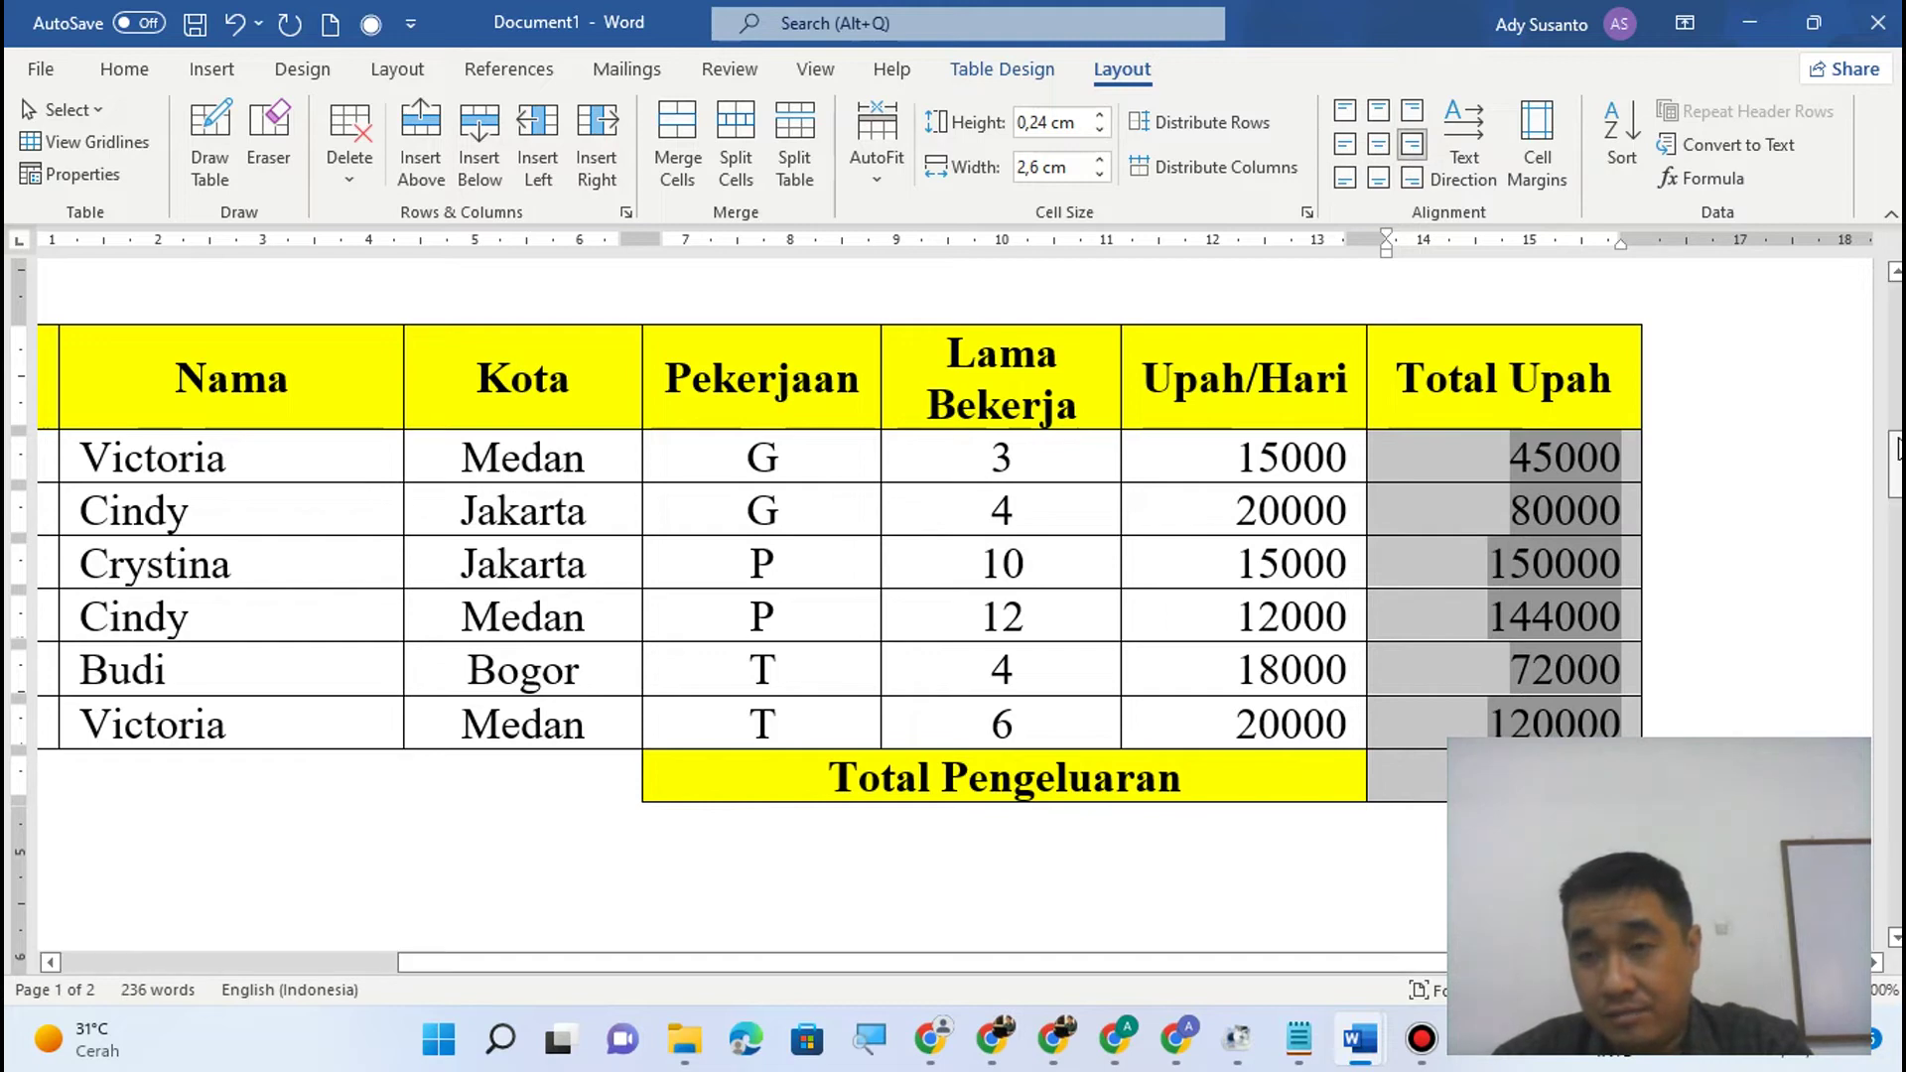
Go to the Jurusan table, highlight the three Nilai Terendah scores, and place the cursor in the empty Nilai Rata-rata result cell.
left_click_drag(1898, 465, 1898, 528)
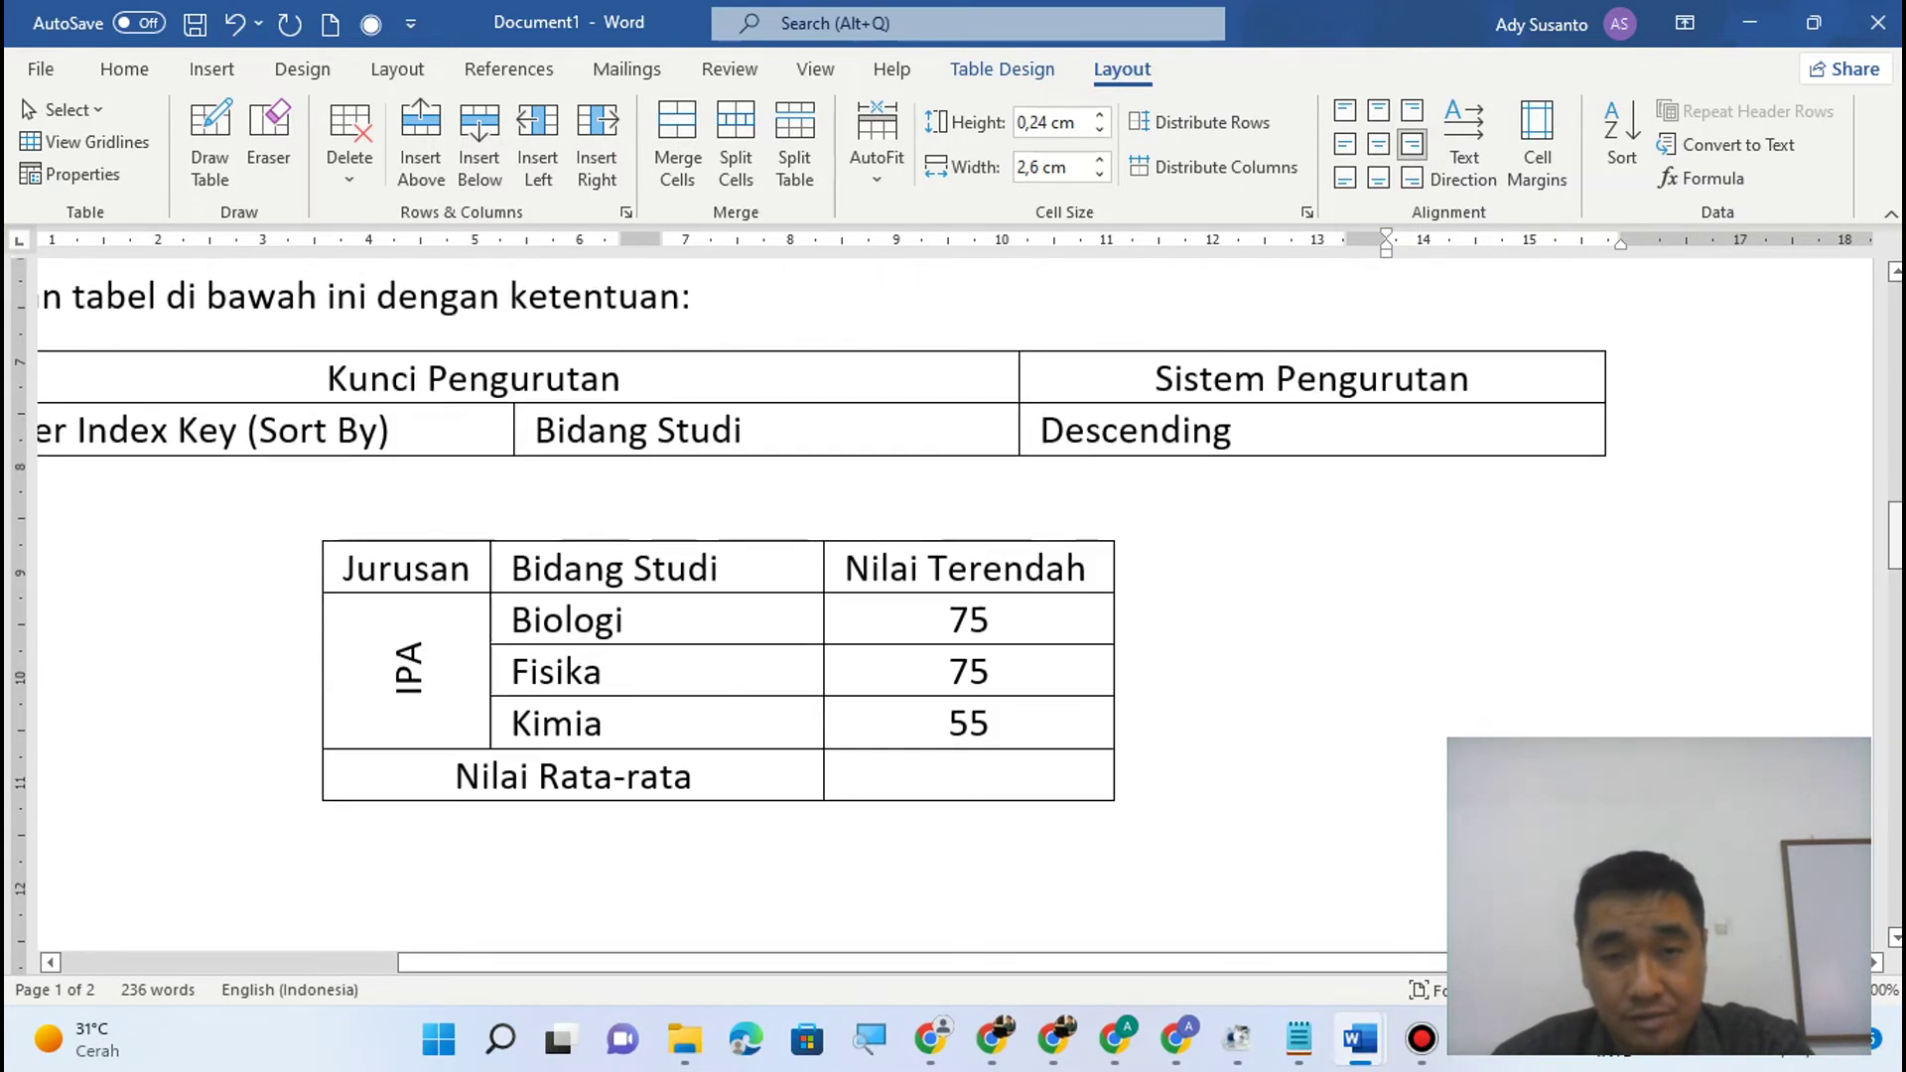
left_click_drag(1594, 961, 1484, 960)
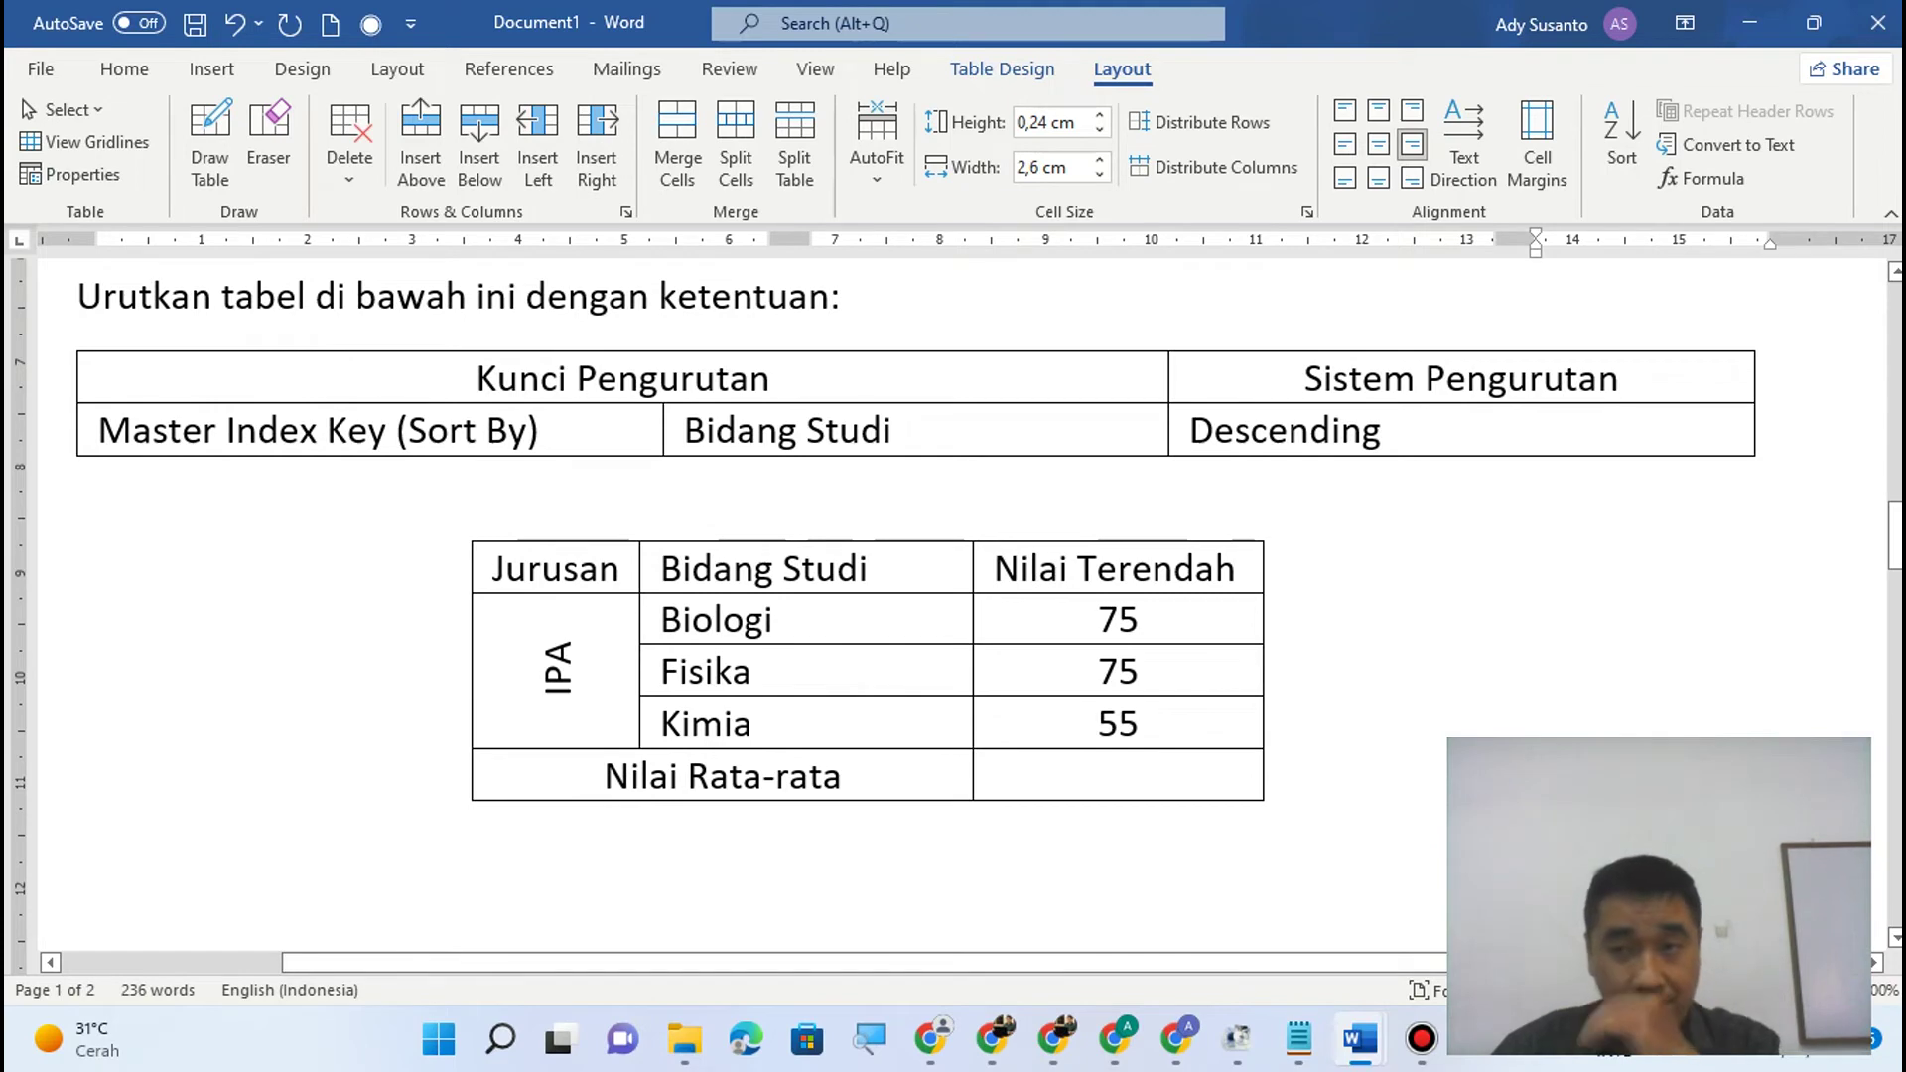
left_click_drag(1897, 536, 1897, 557)
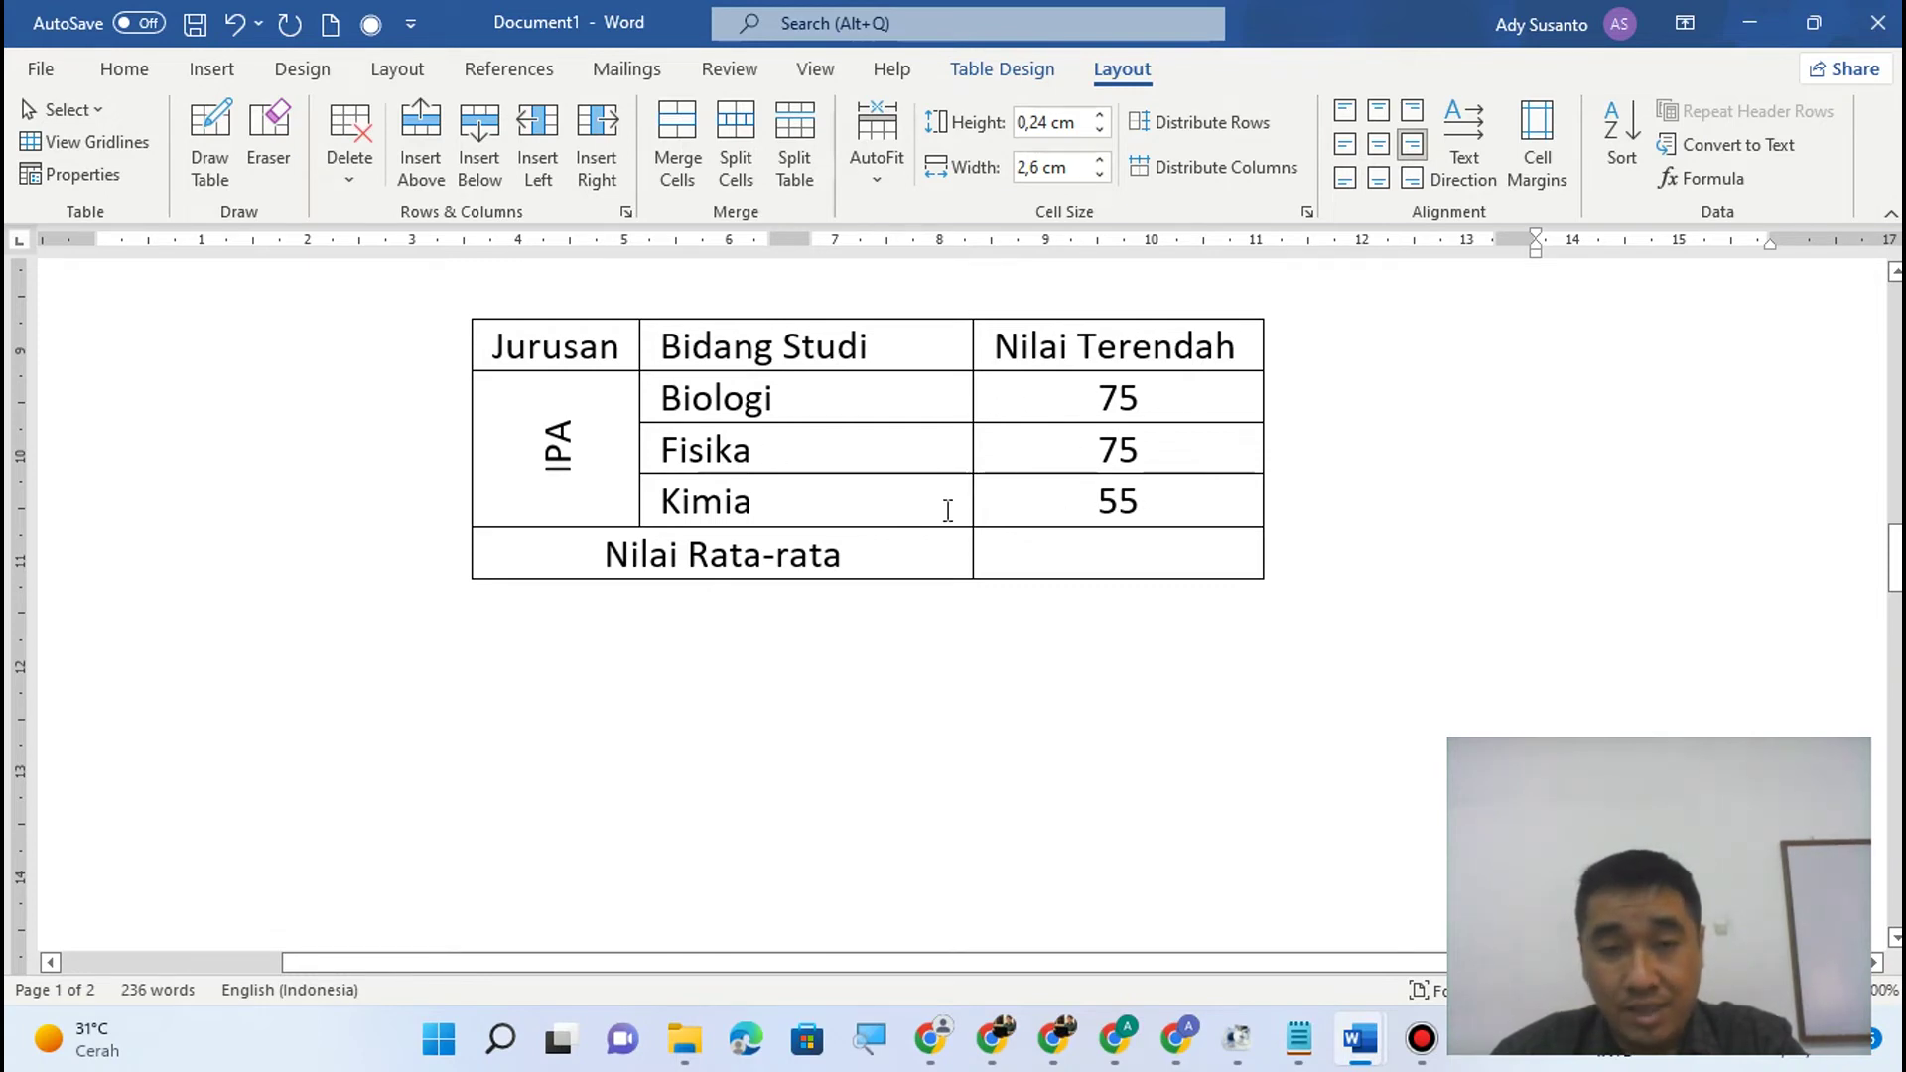
left_click(1137, 552)
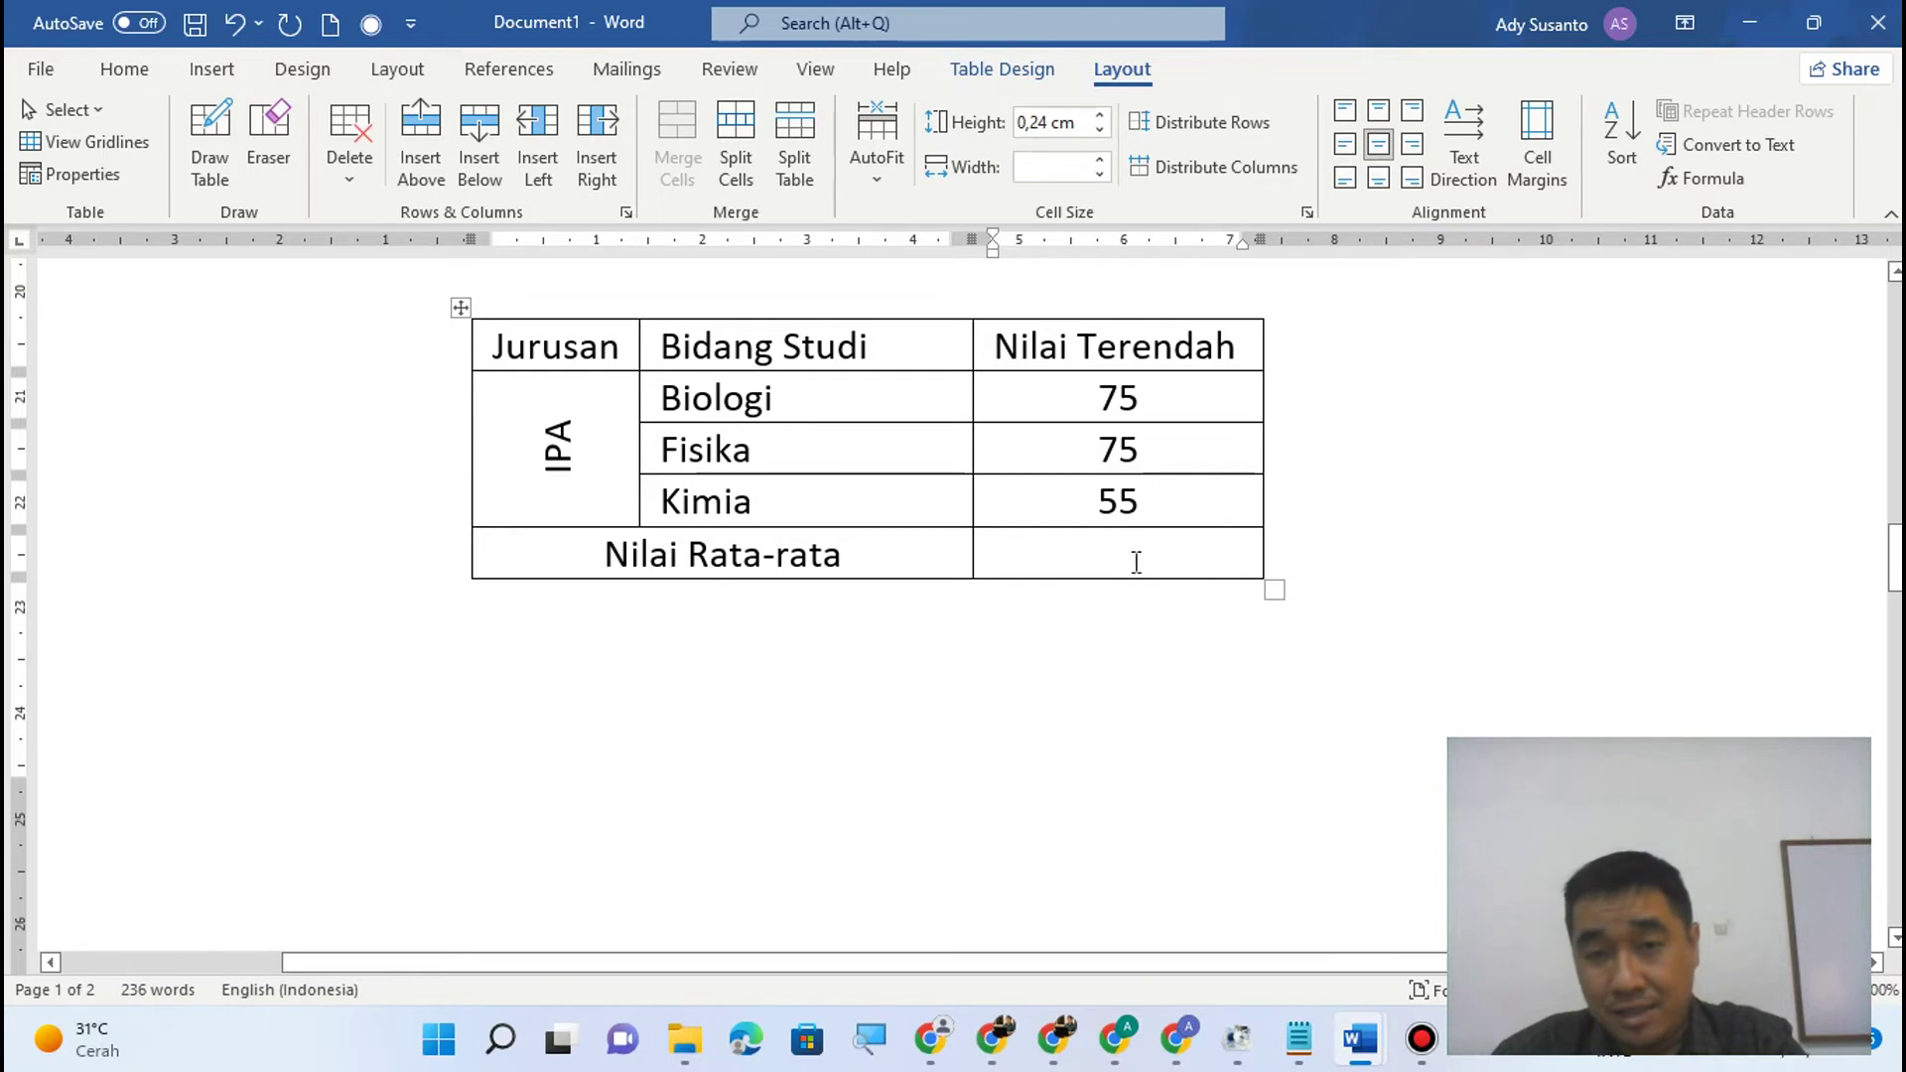
left_click_drag(1152, 398, 1161, 488)
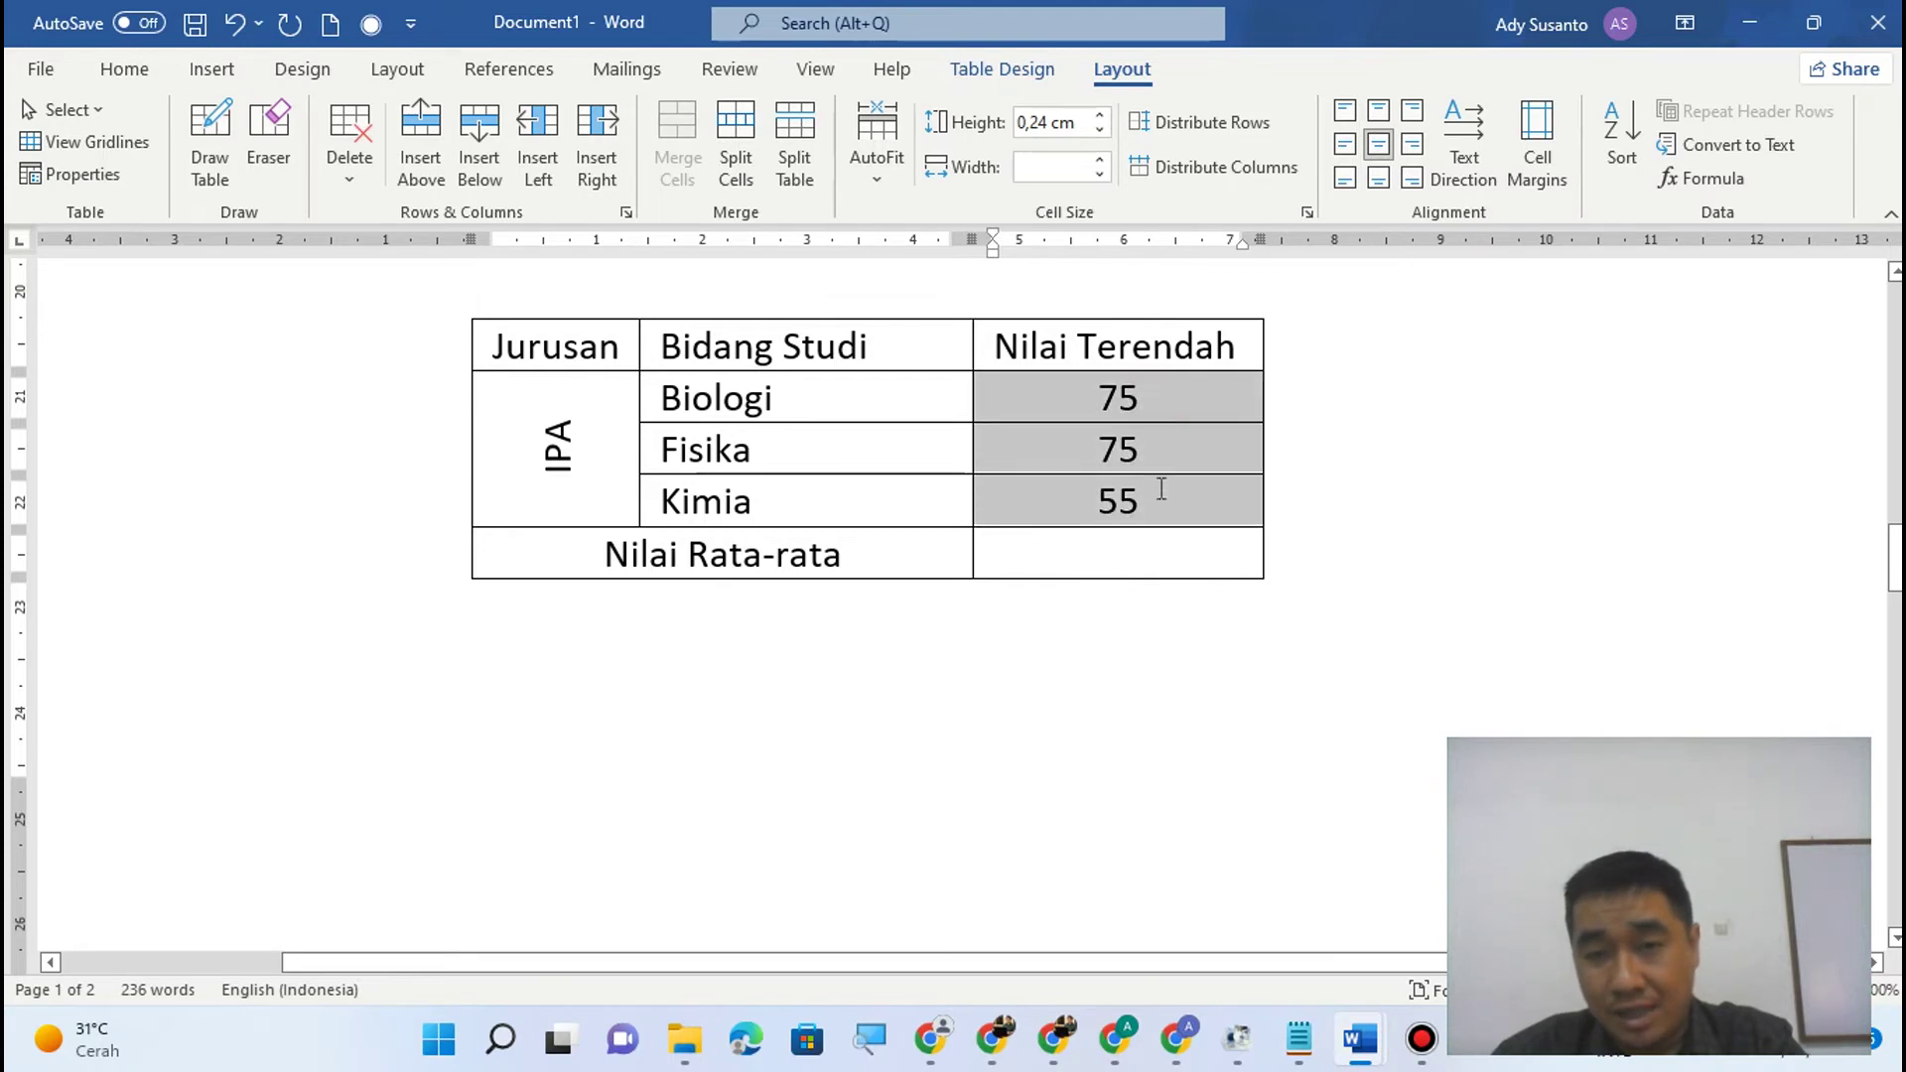
left_click(1142, 556)
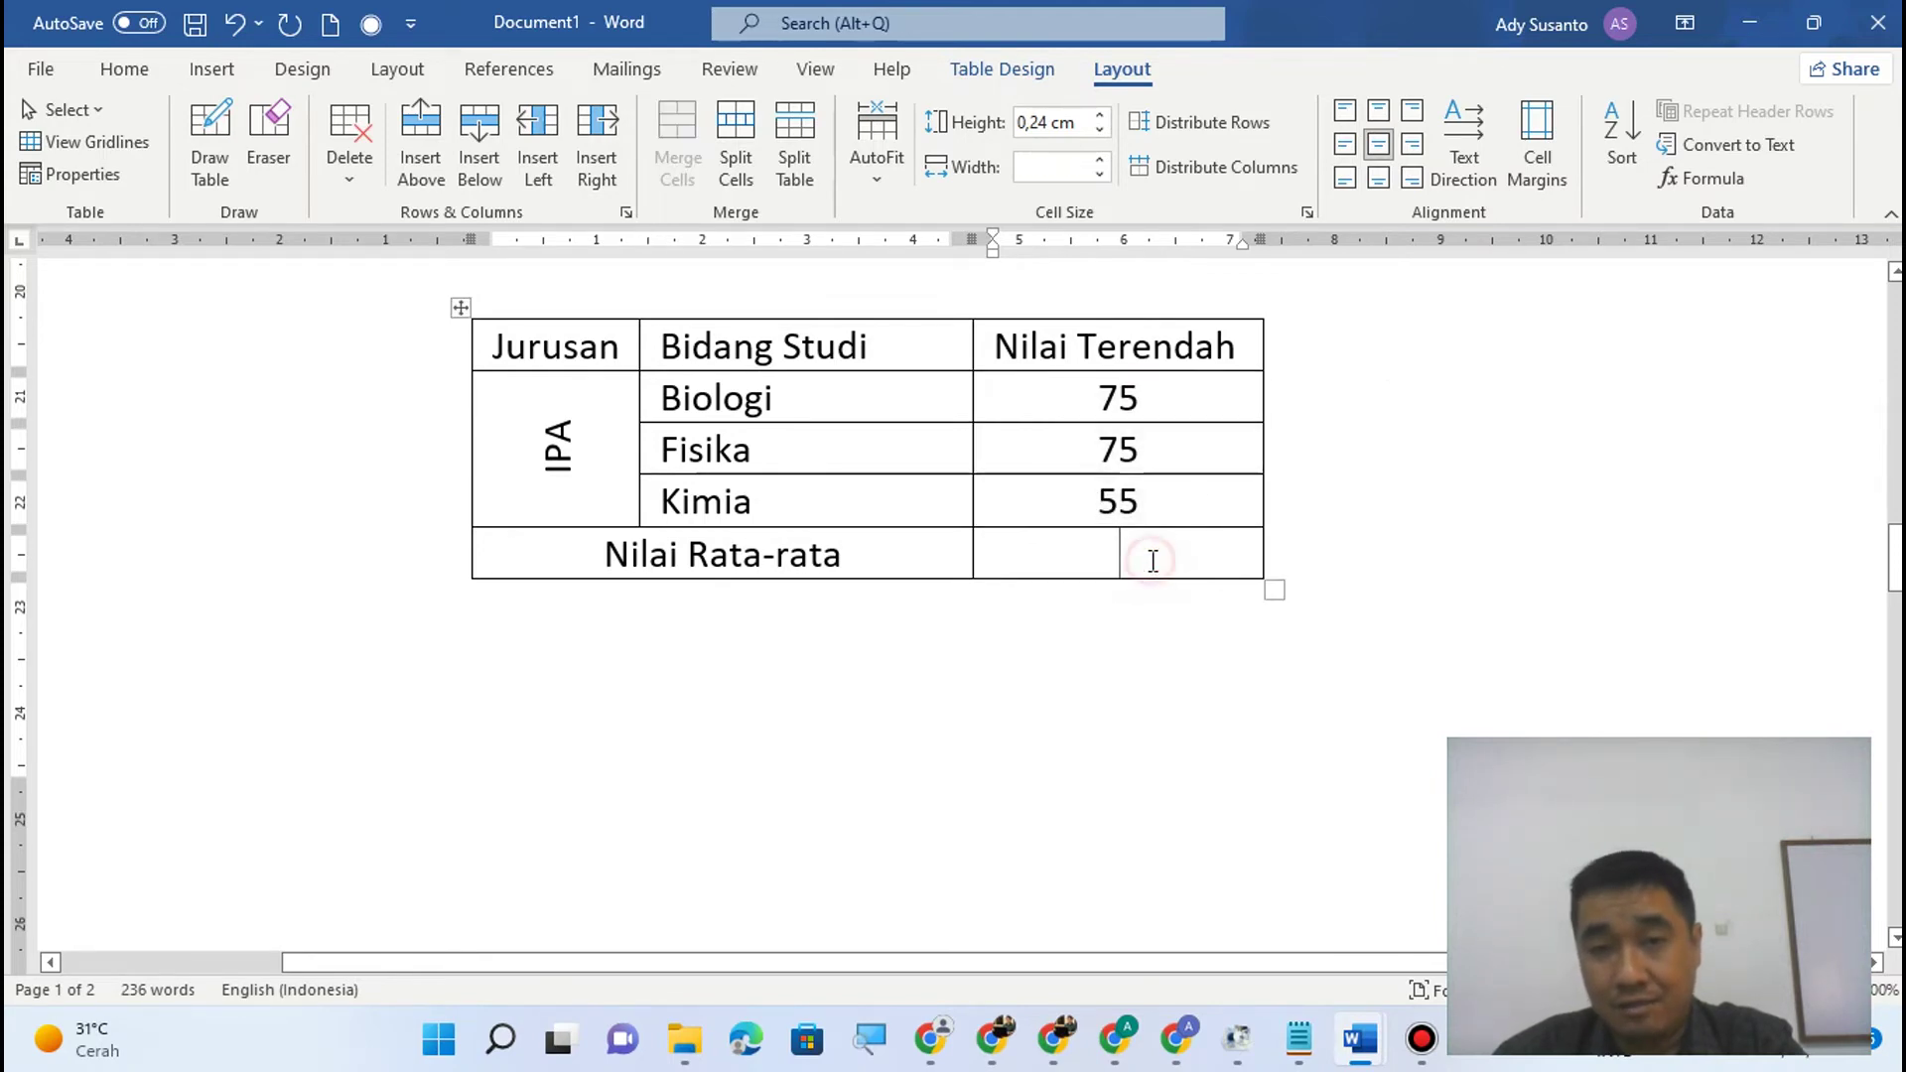
Open the Formula dialog for the Nilai Rata-rata cell and enlarge it with the screen magnifier.
left_click(1700, 178)
left_click_drag(945, 438, 683, 417)
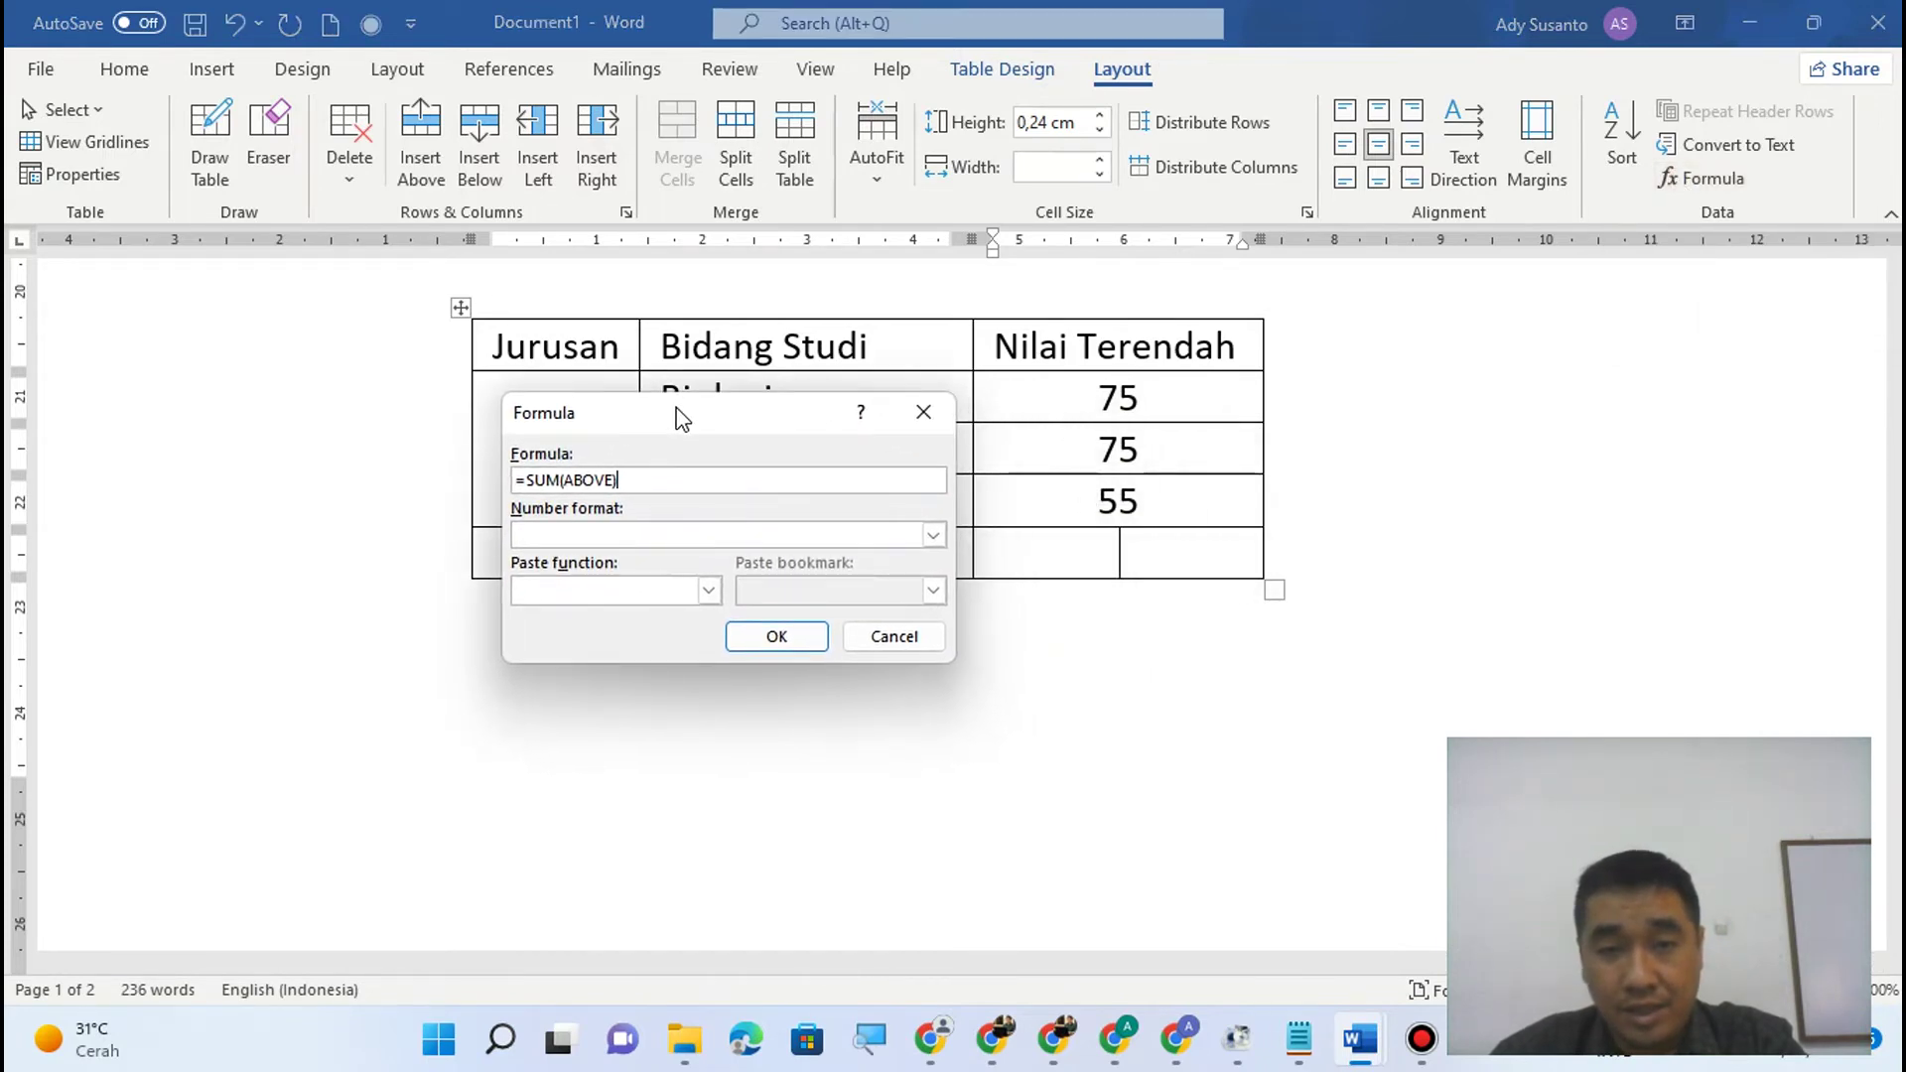
left_click(878, 1042)
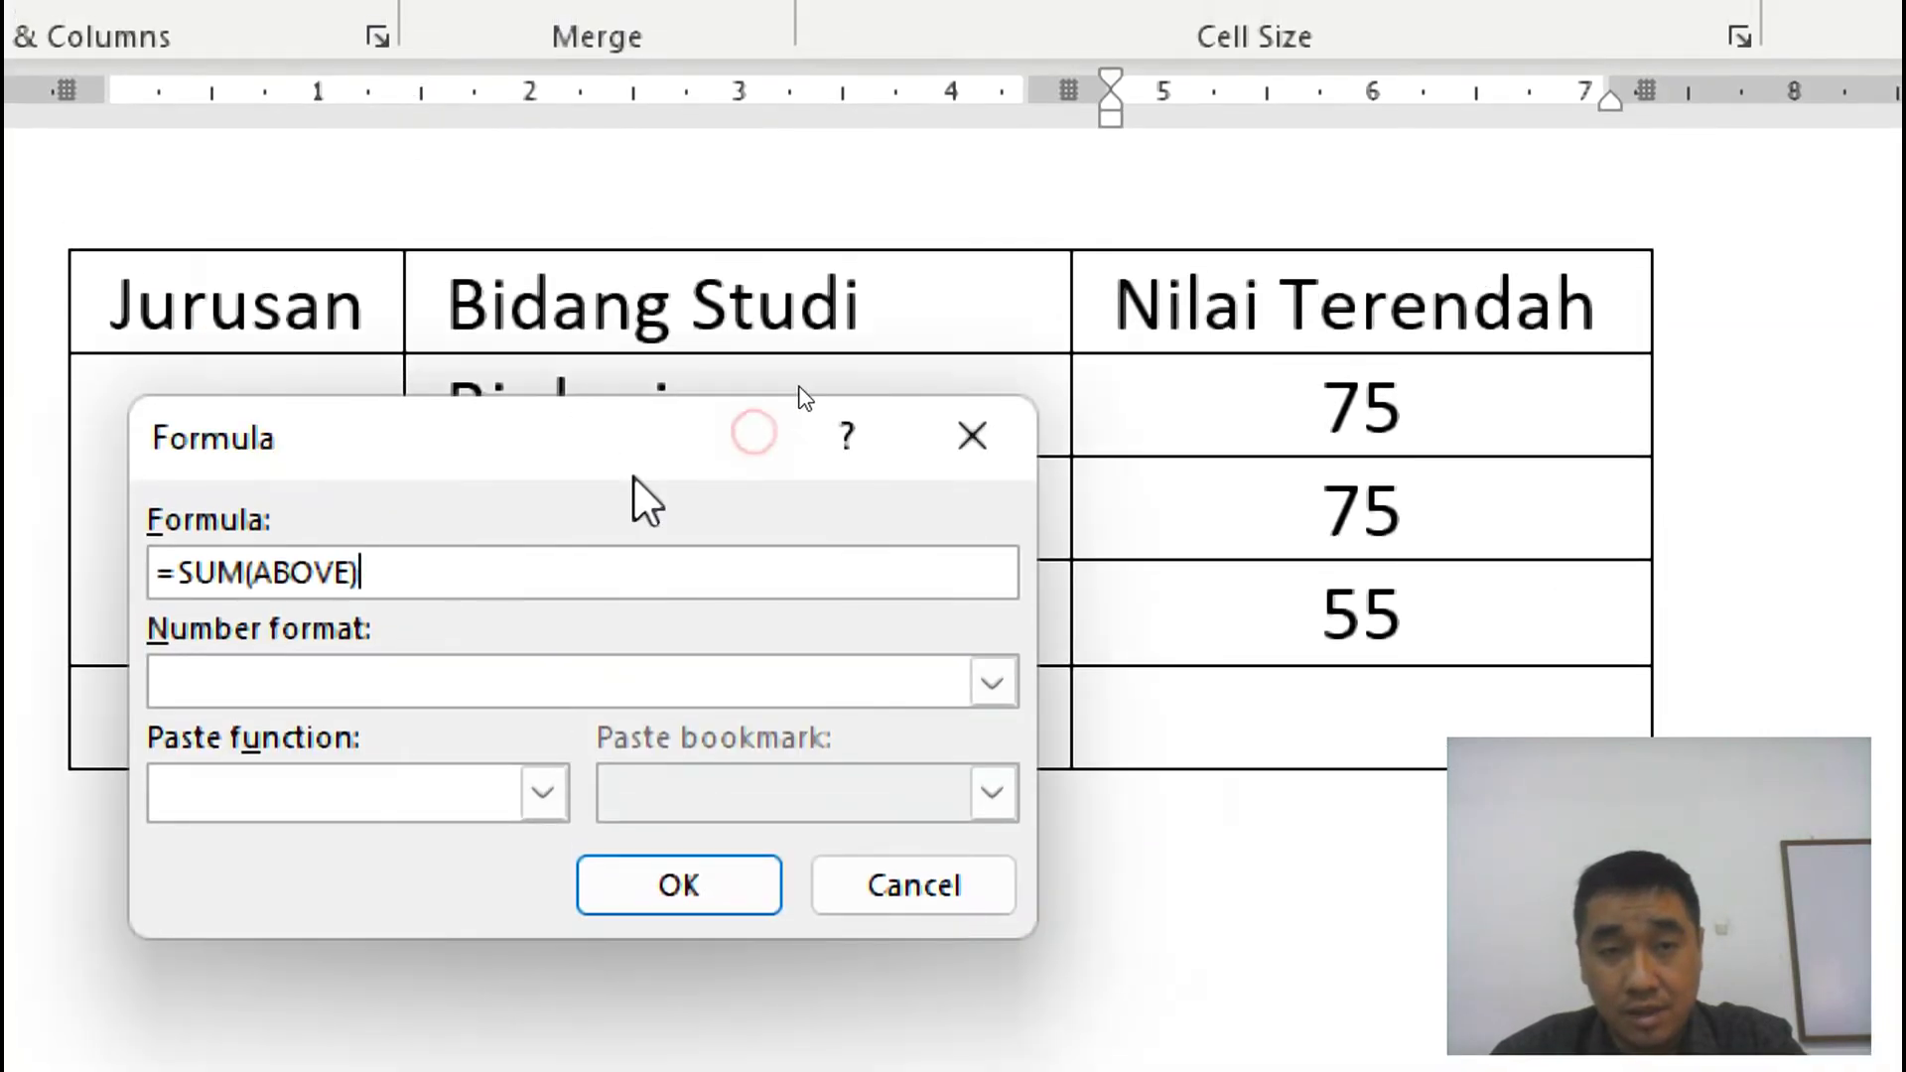
left_click_drag(634, 476, 783, 335)
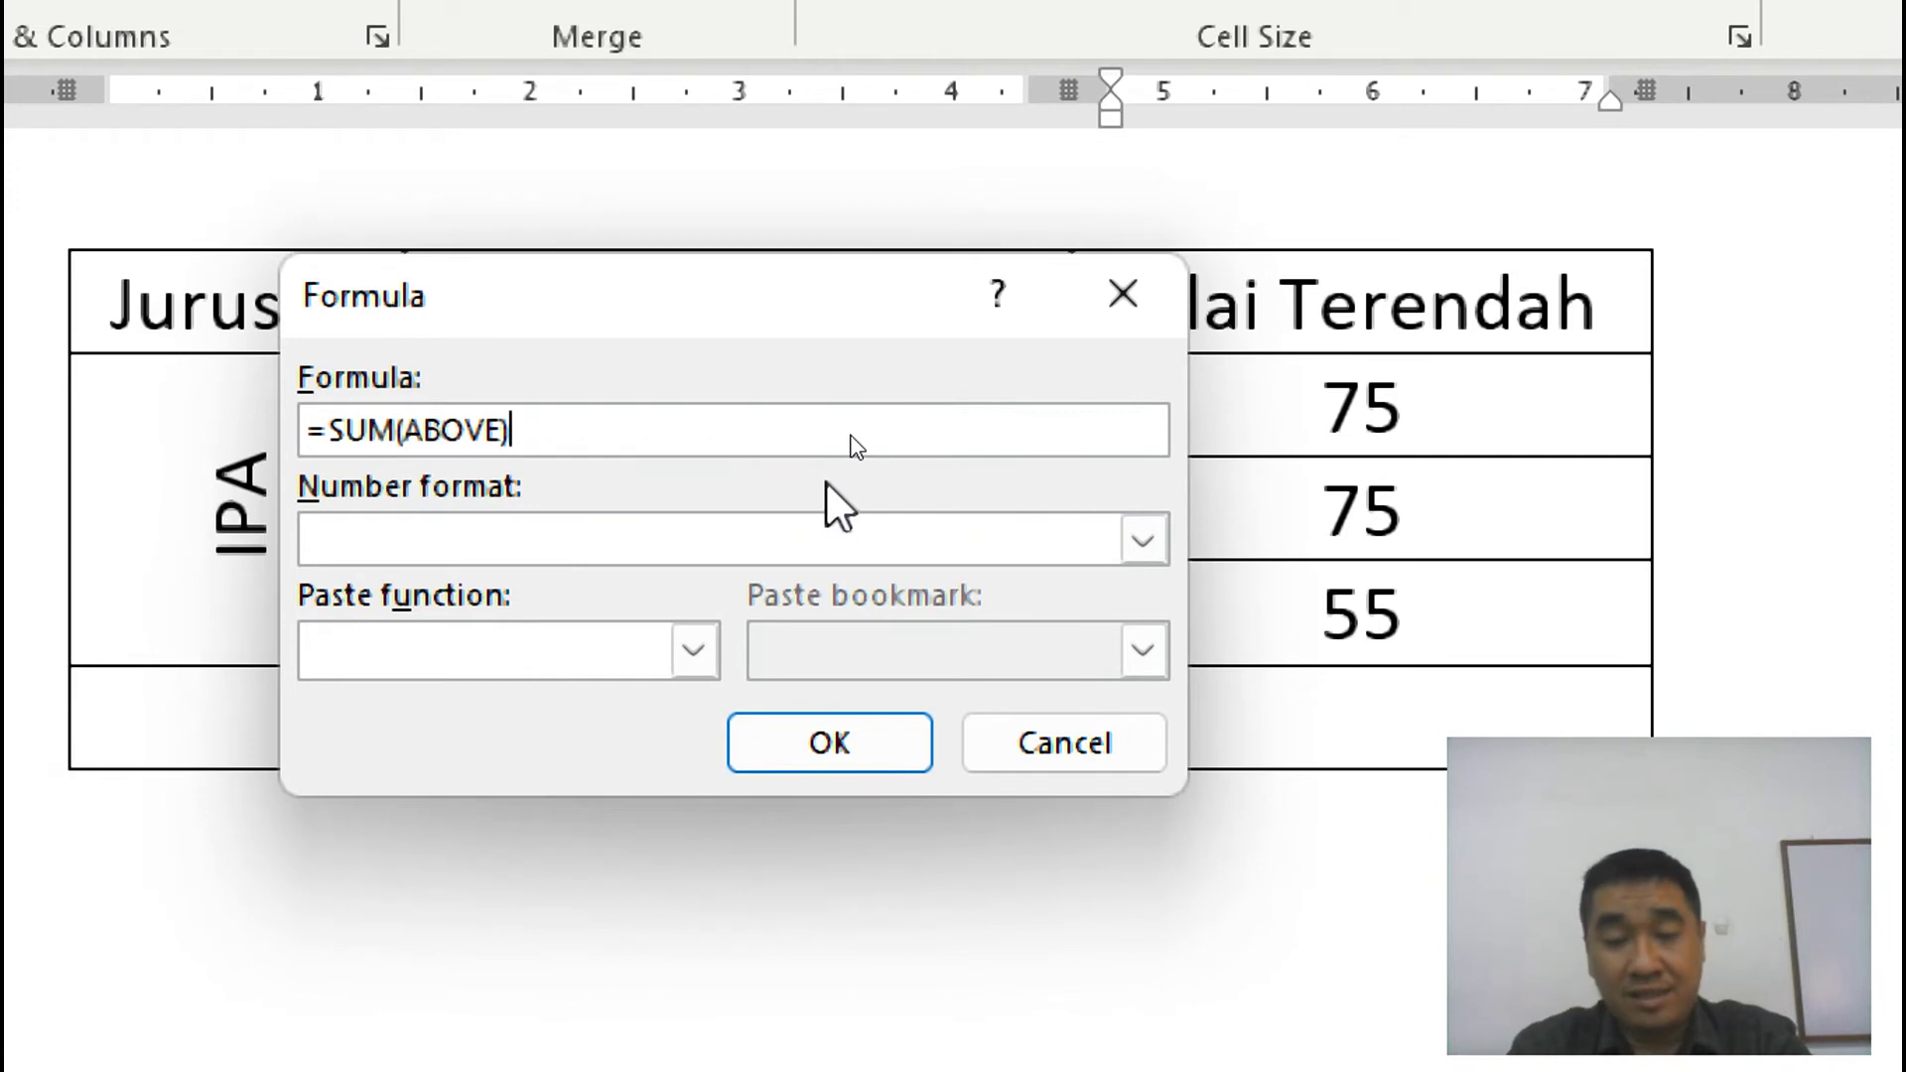
Replace the suggested formula with =AVERAGE(above) and insert the result in the Nilai Rata-rata cell.
key("BackSpace")
key("BackSpace")
key("BackSpace")
key("BackSpace")
key("BackSpace")
key("BackSpace")
key("BackSpace")
key("BackSpace")
key("BackSpace")
key("BackSpace")
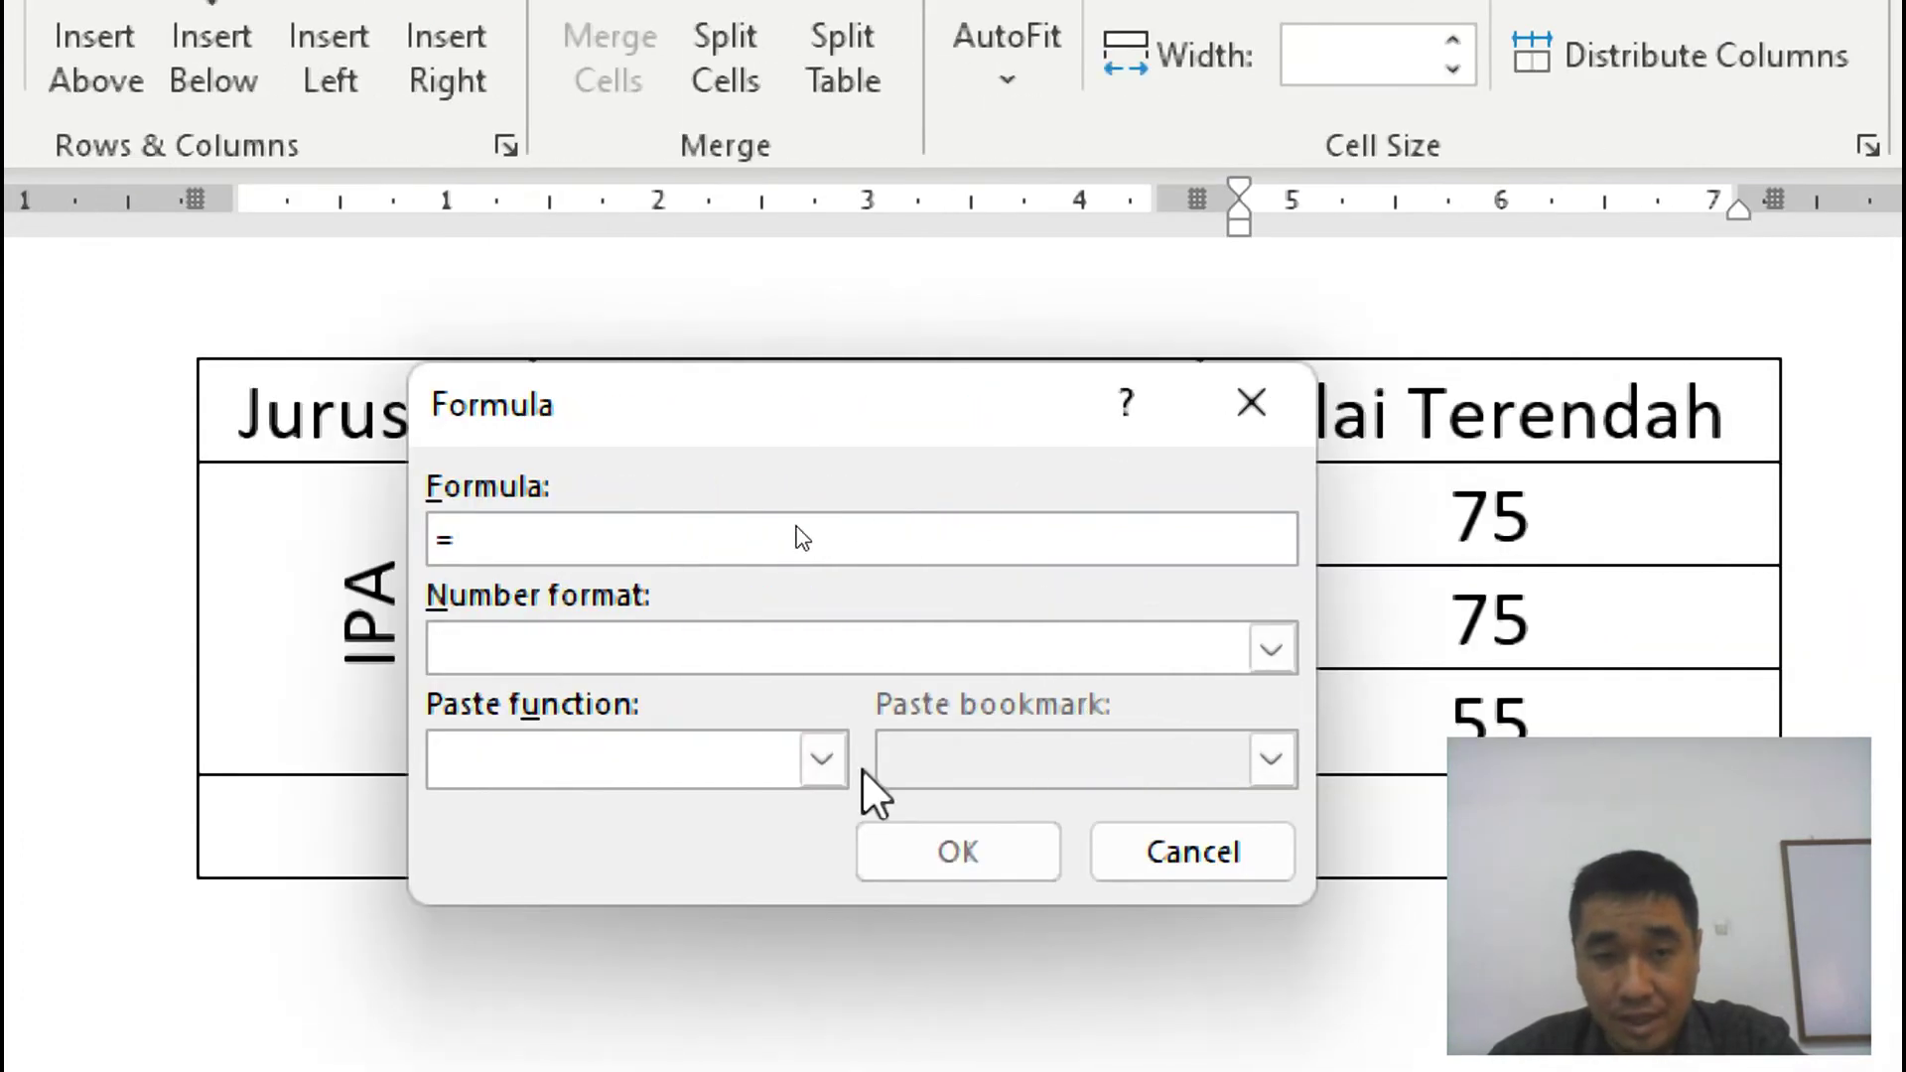
left_click(820, 760)
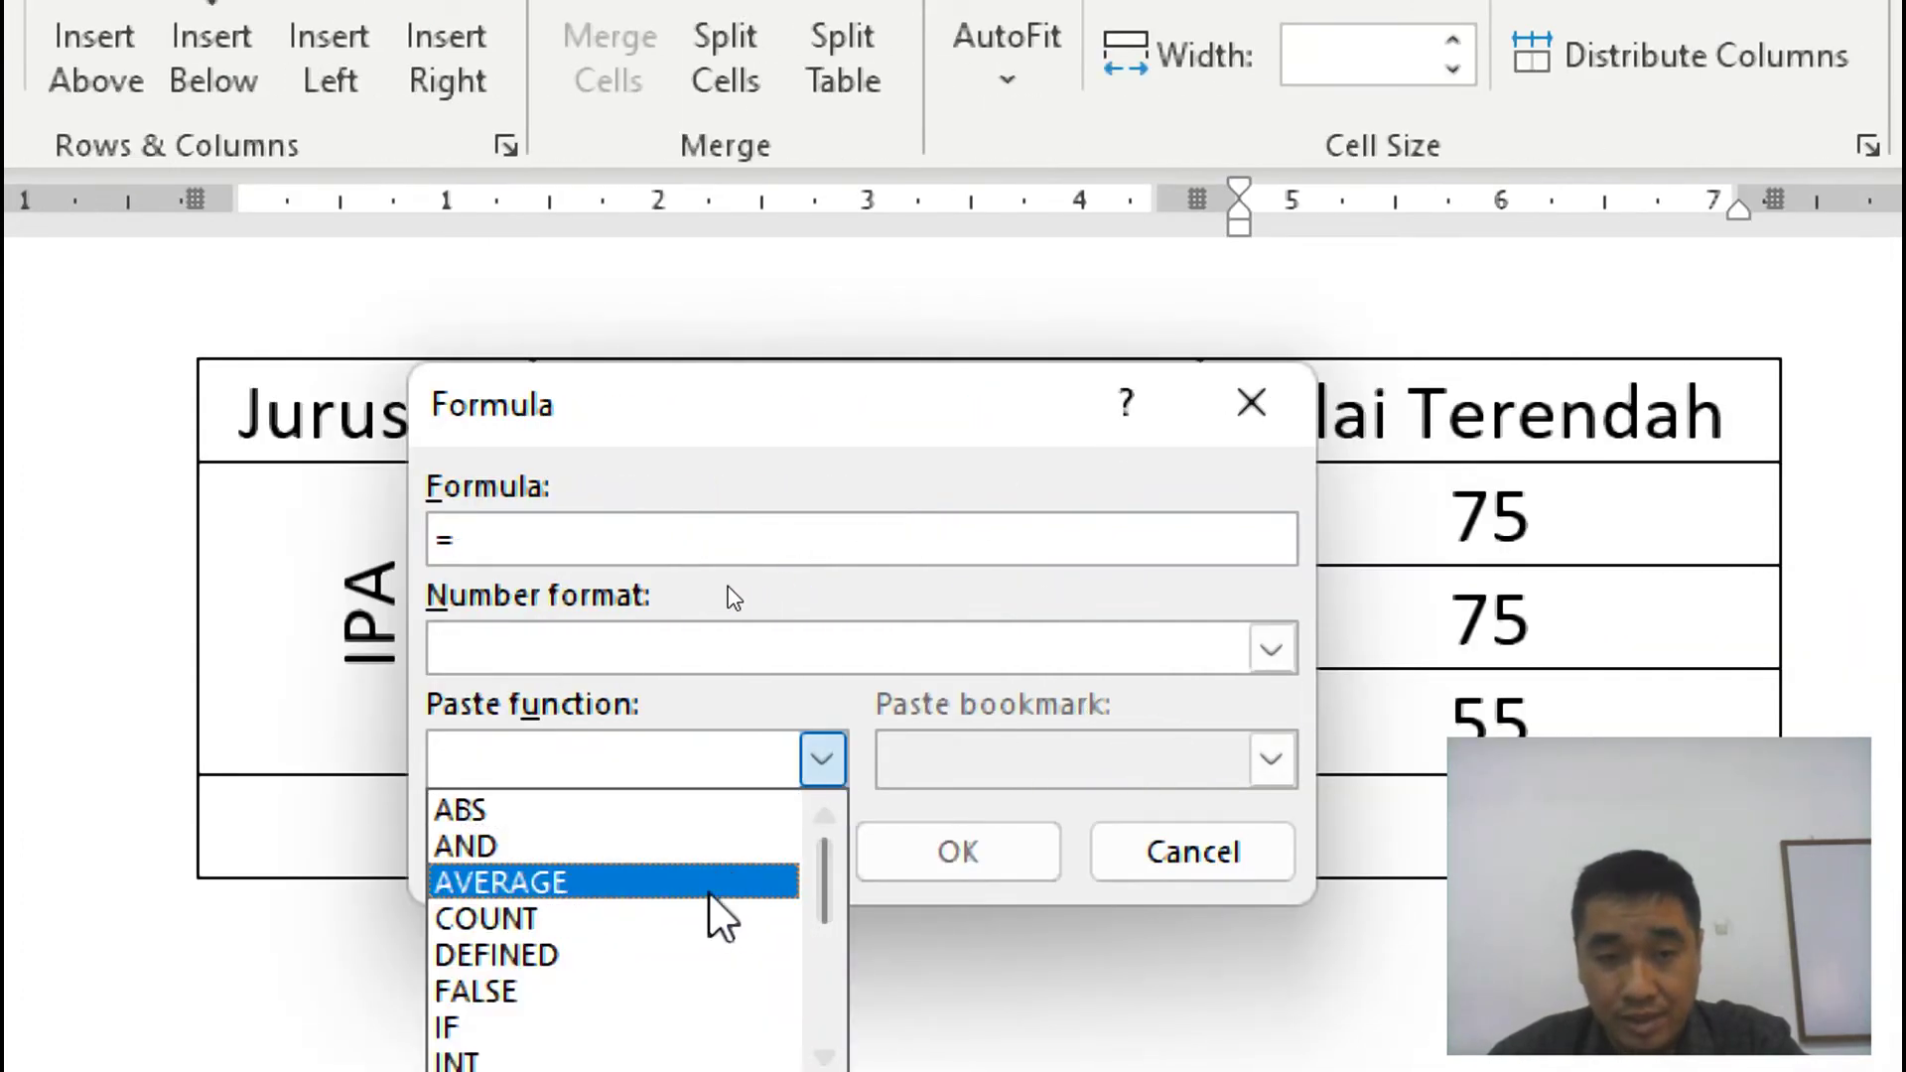
left_click(709, 887)
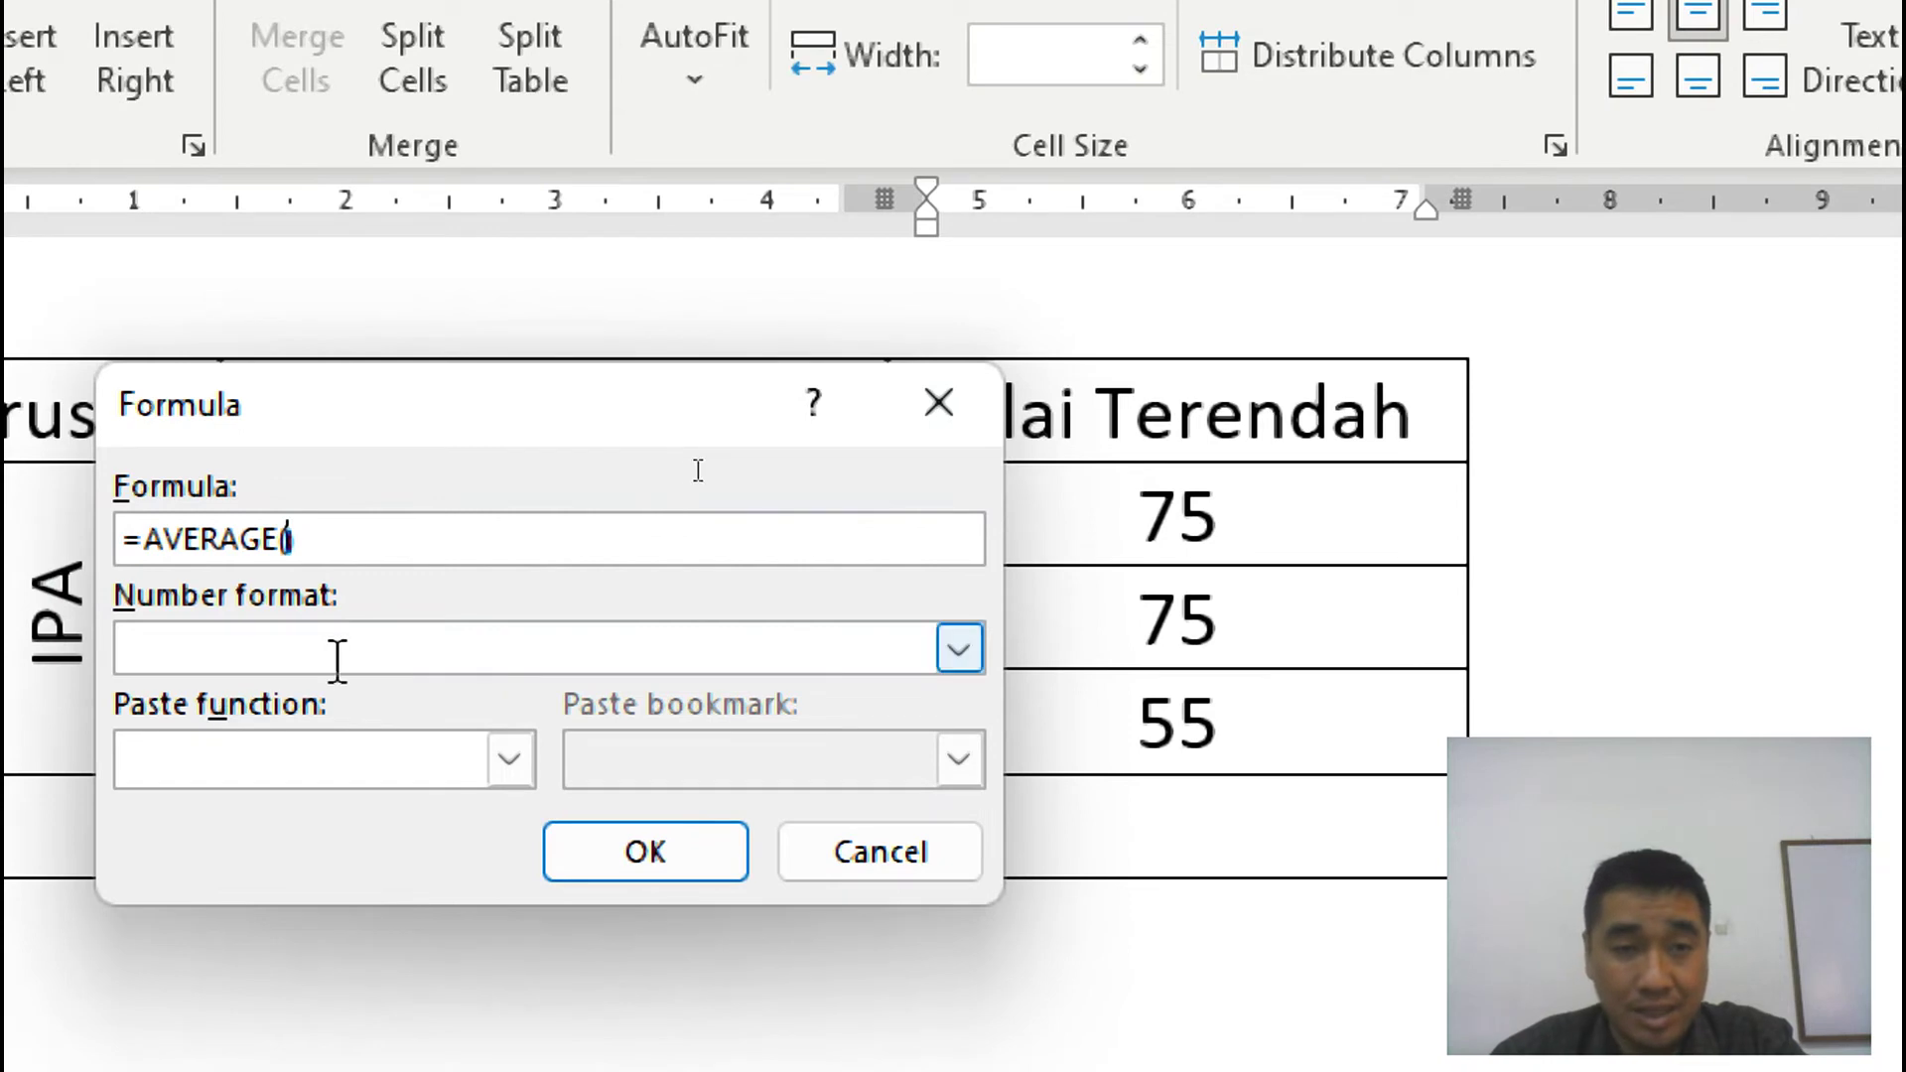
type("above")
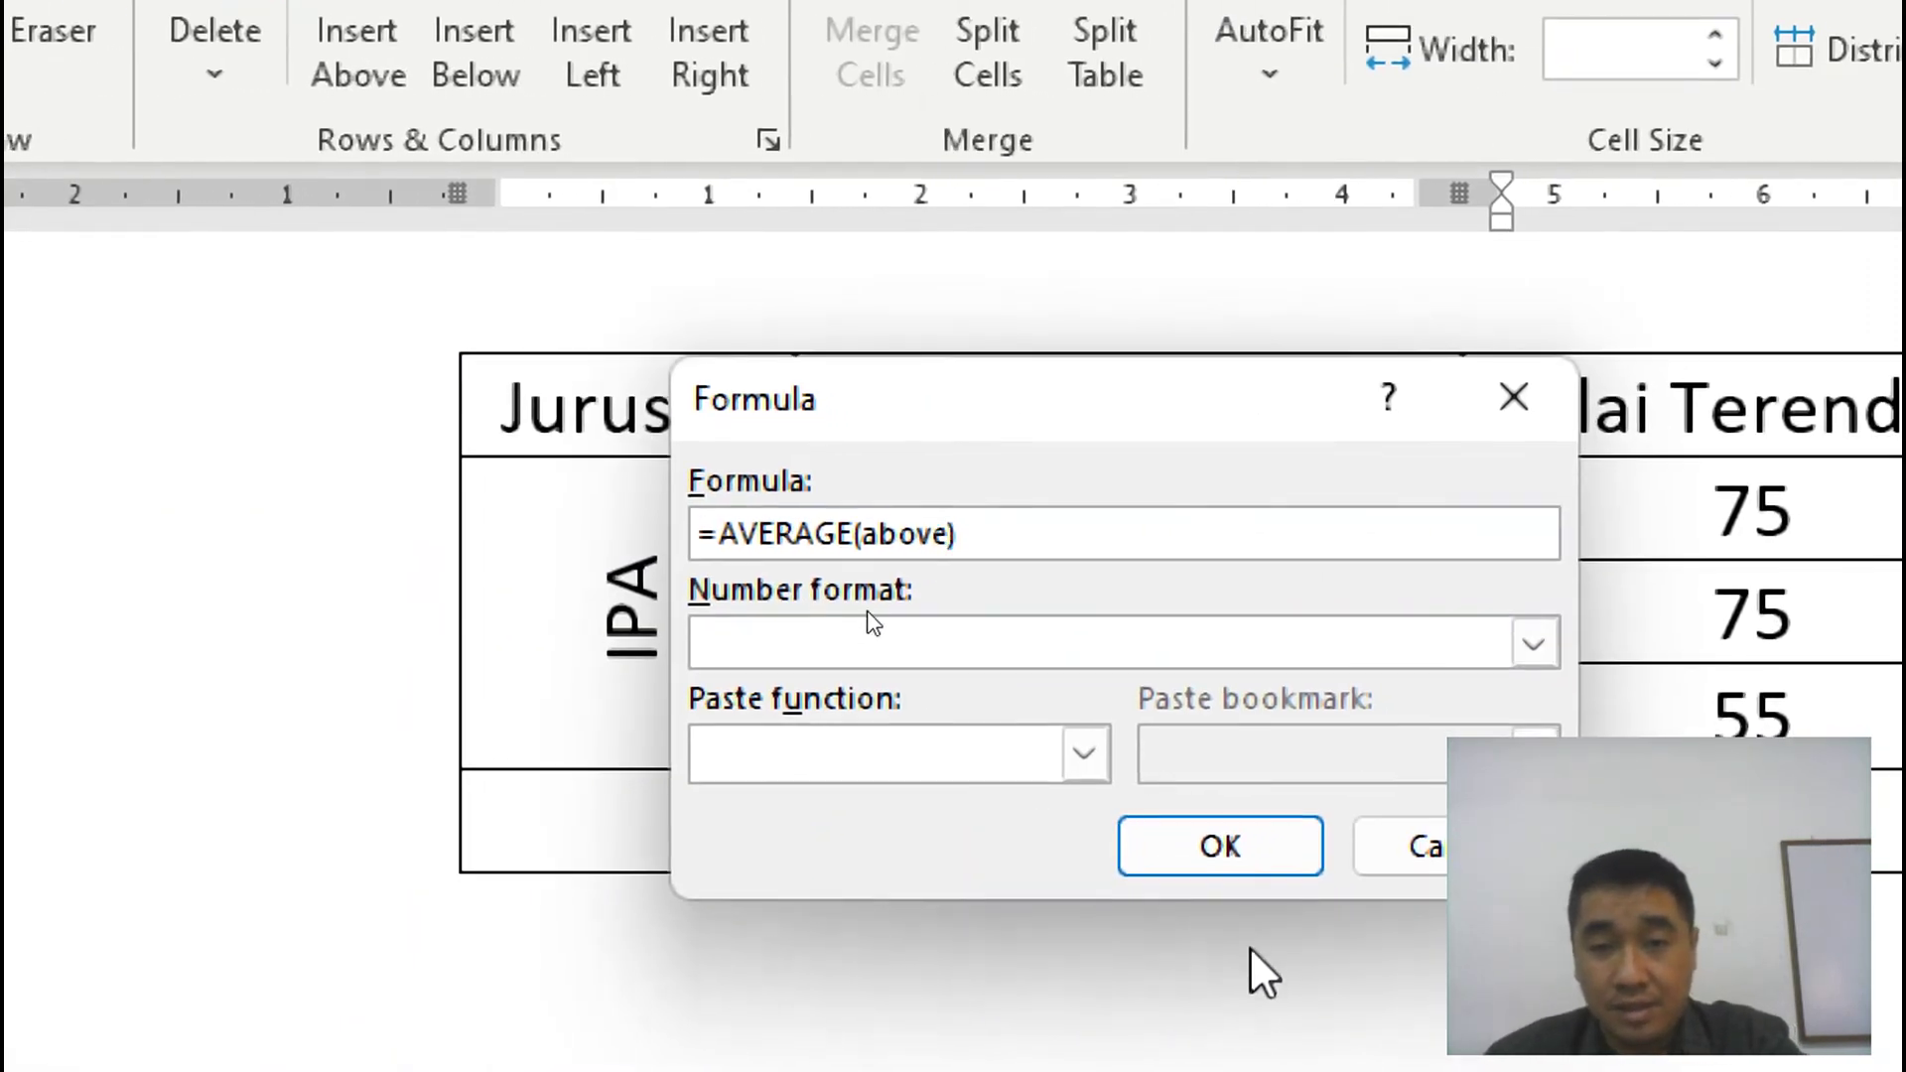
left_click(1231, 851)
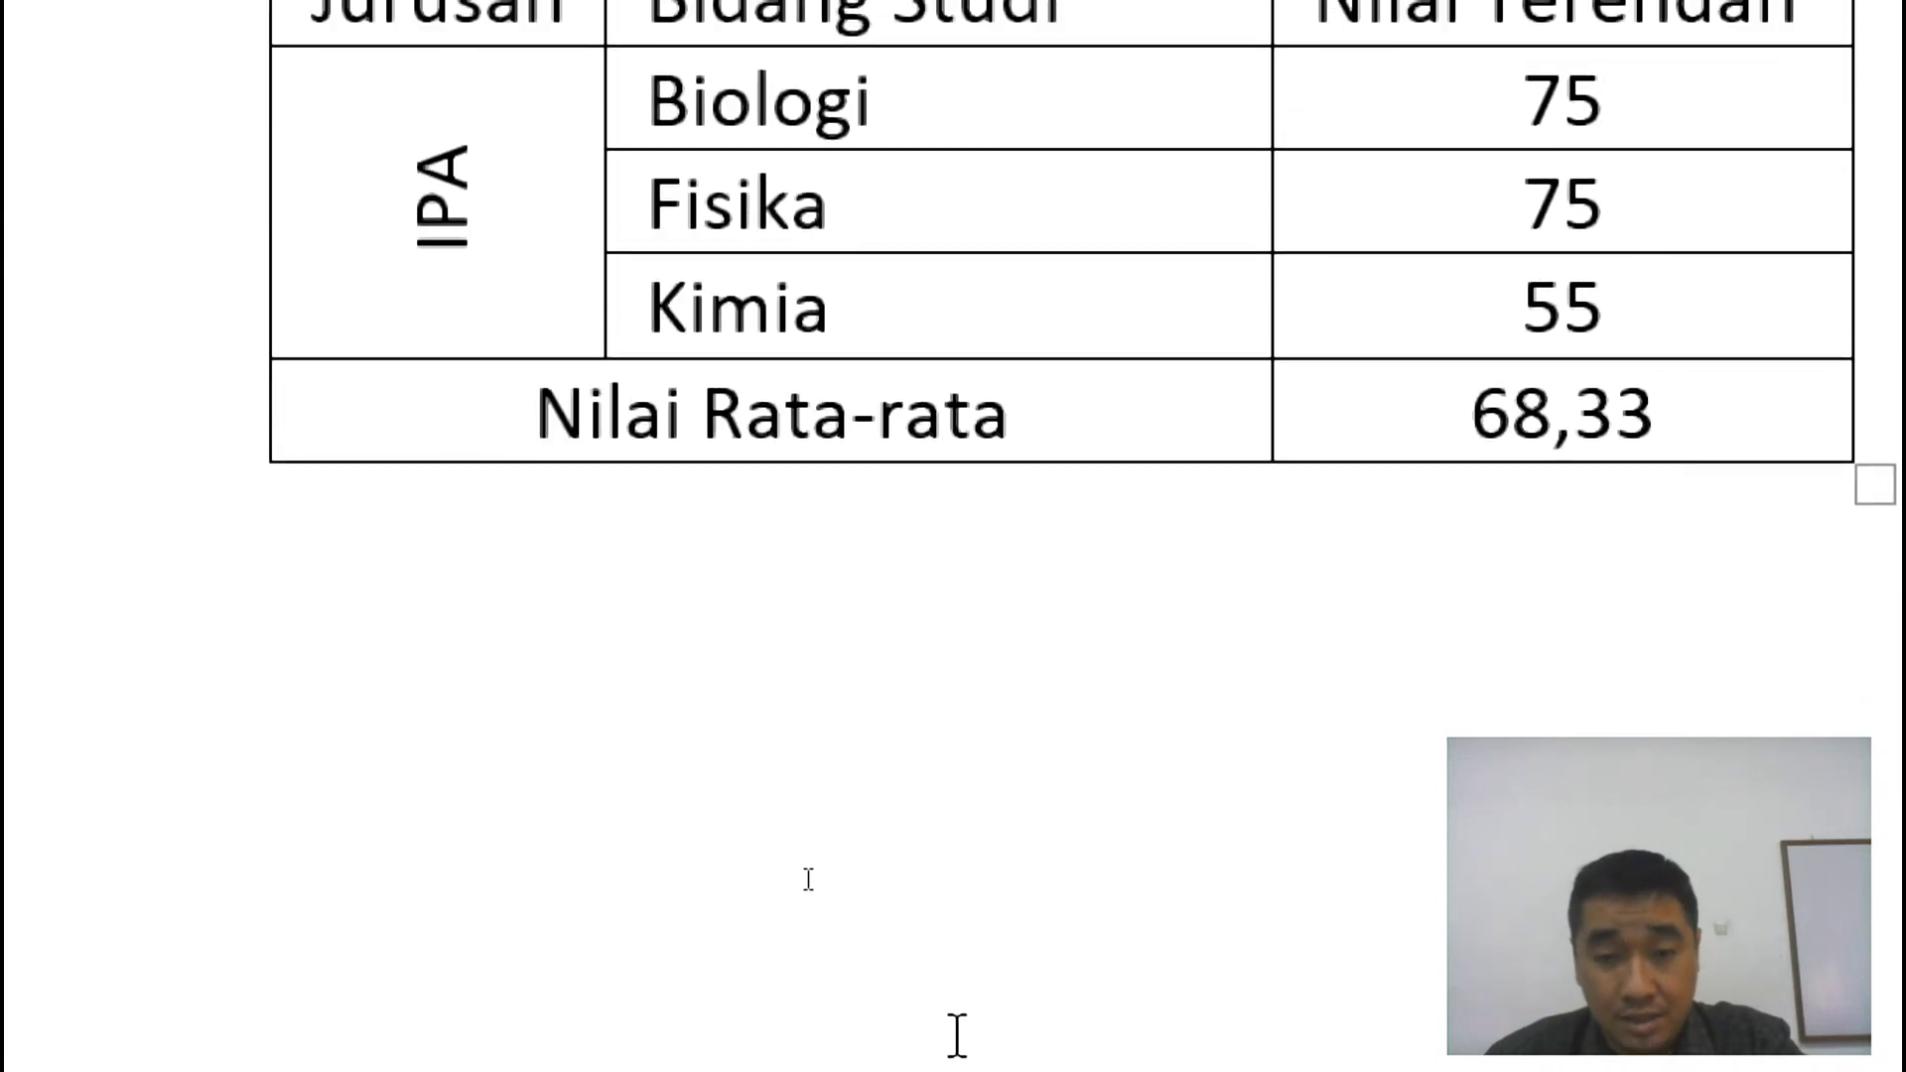
Turn off the screen magnifier and place the cursor in the IPA Rata-rata cell of row 1 in the page 2 score table.
mouse_move(1037, 1011)
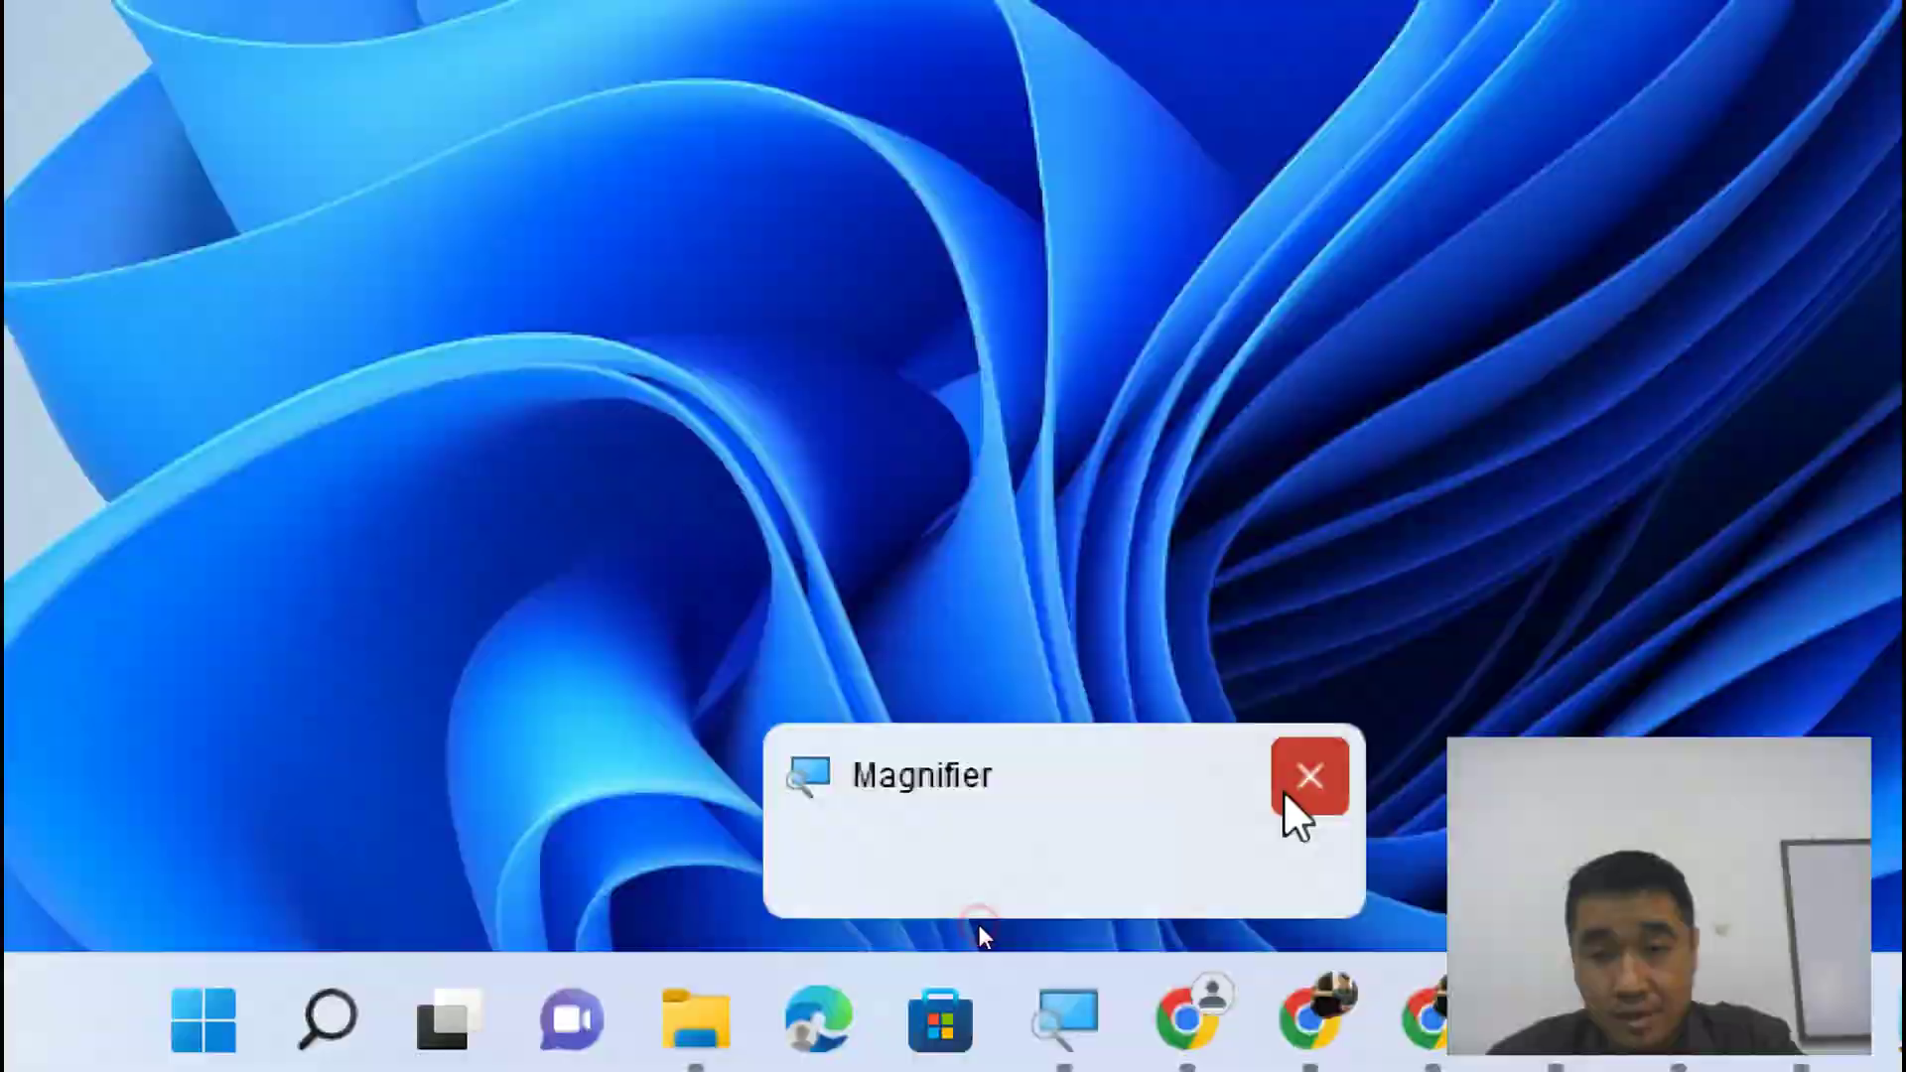
left_click(1301, 799)
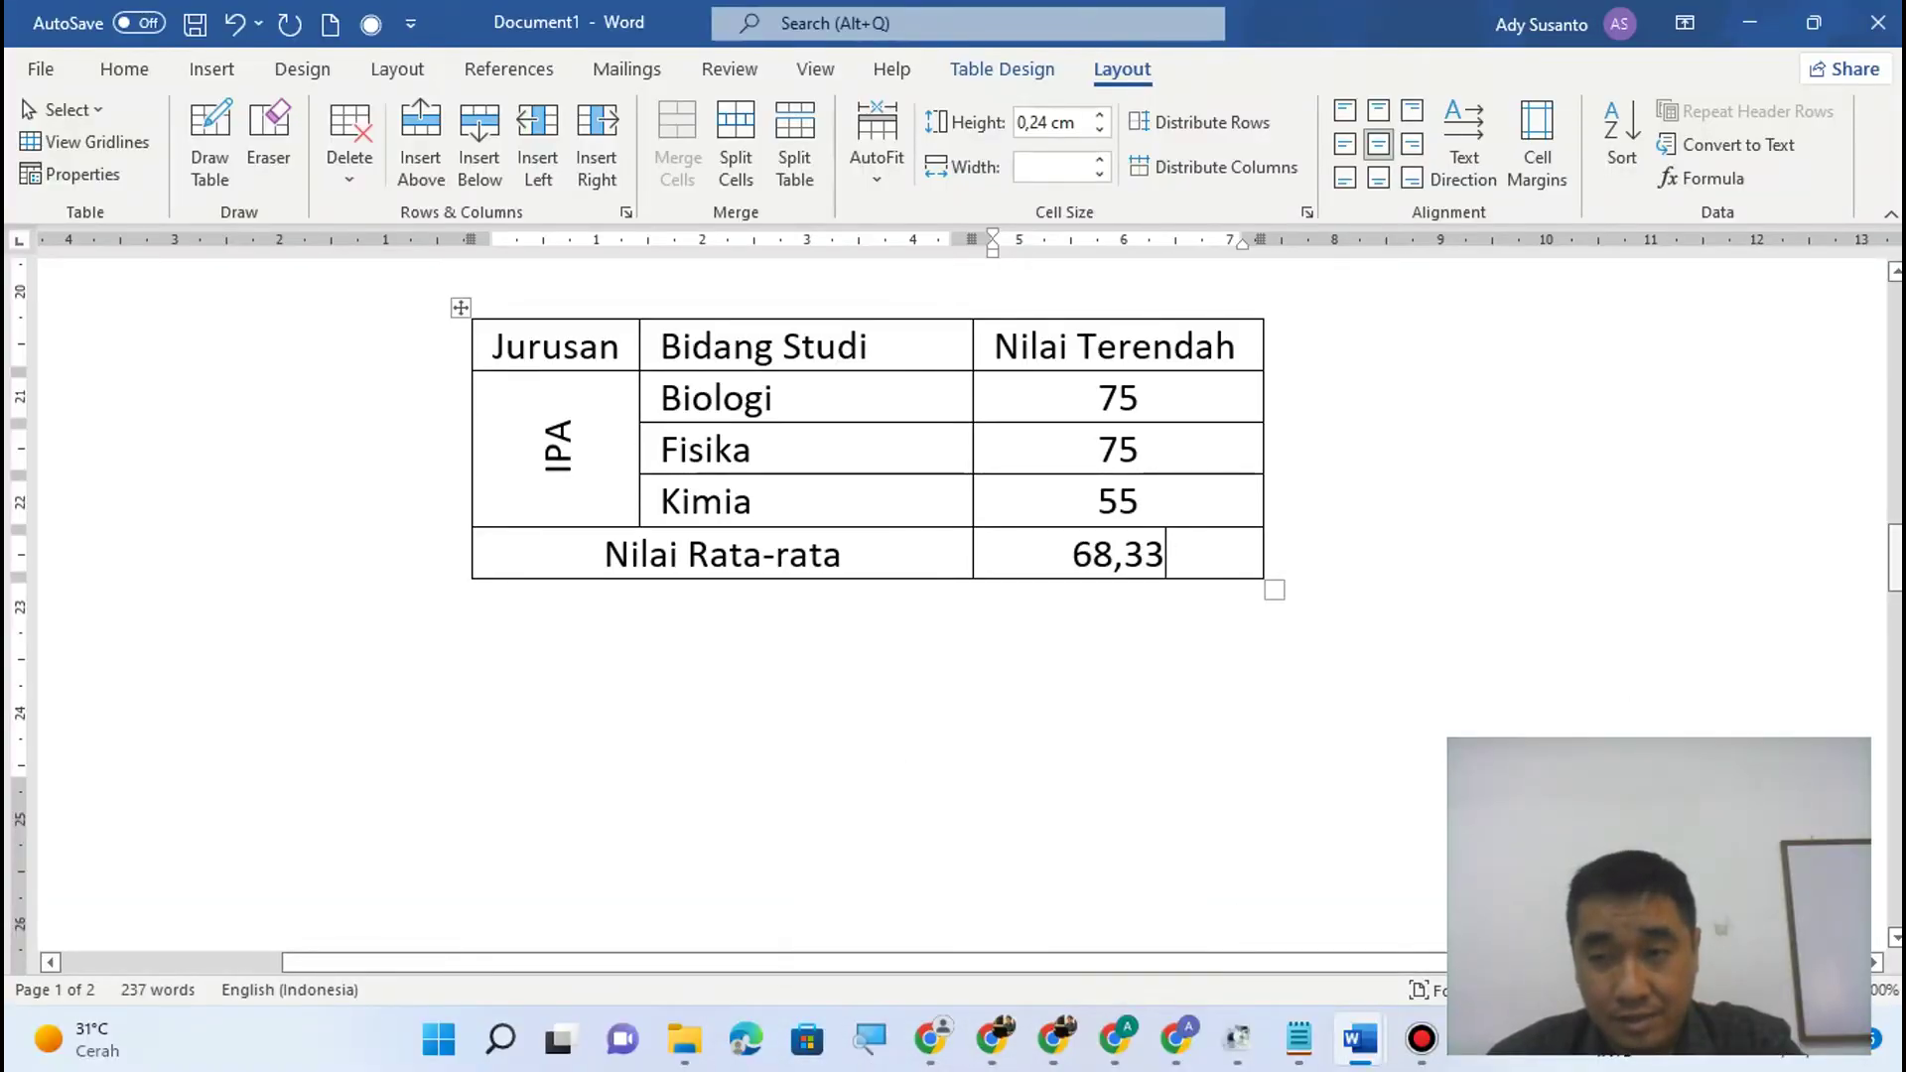
left_click_drag(1894, 558, 1894, 717)
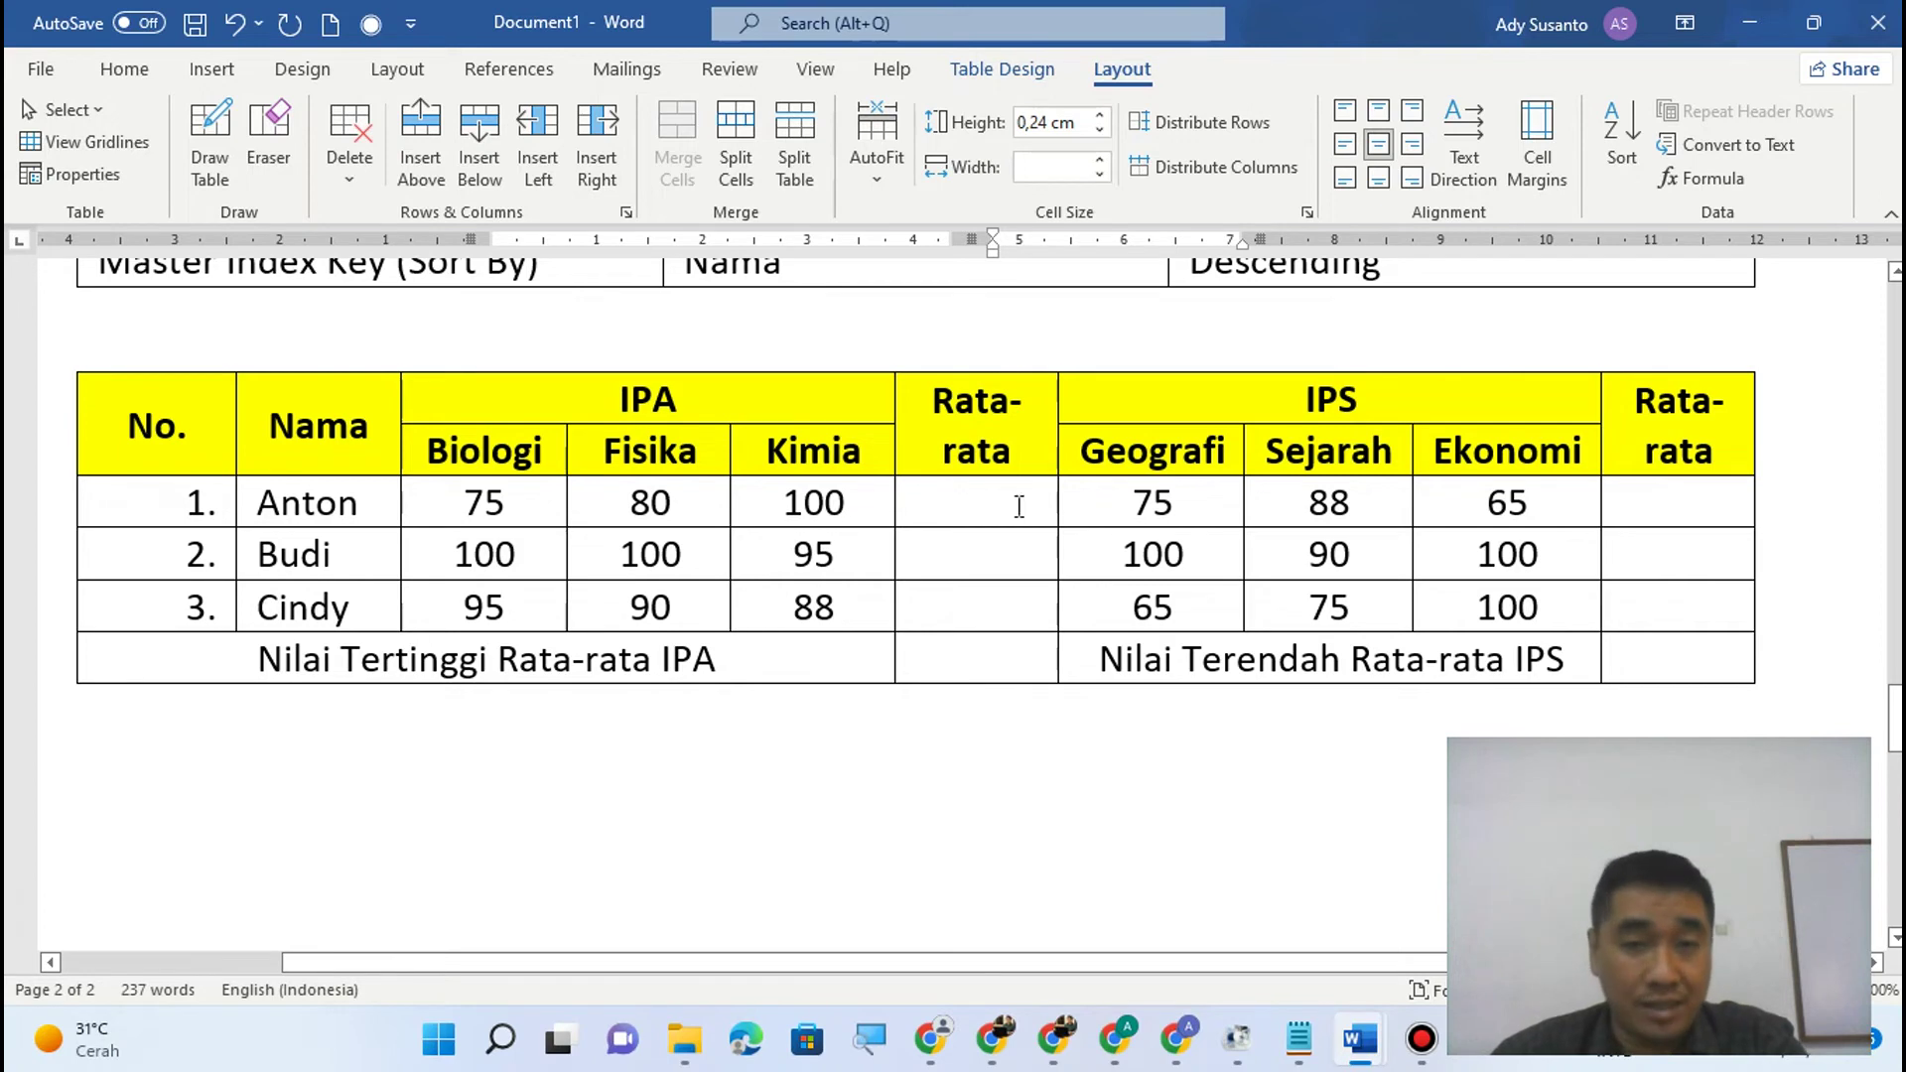
left_click(982, 506)
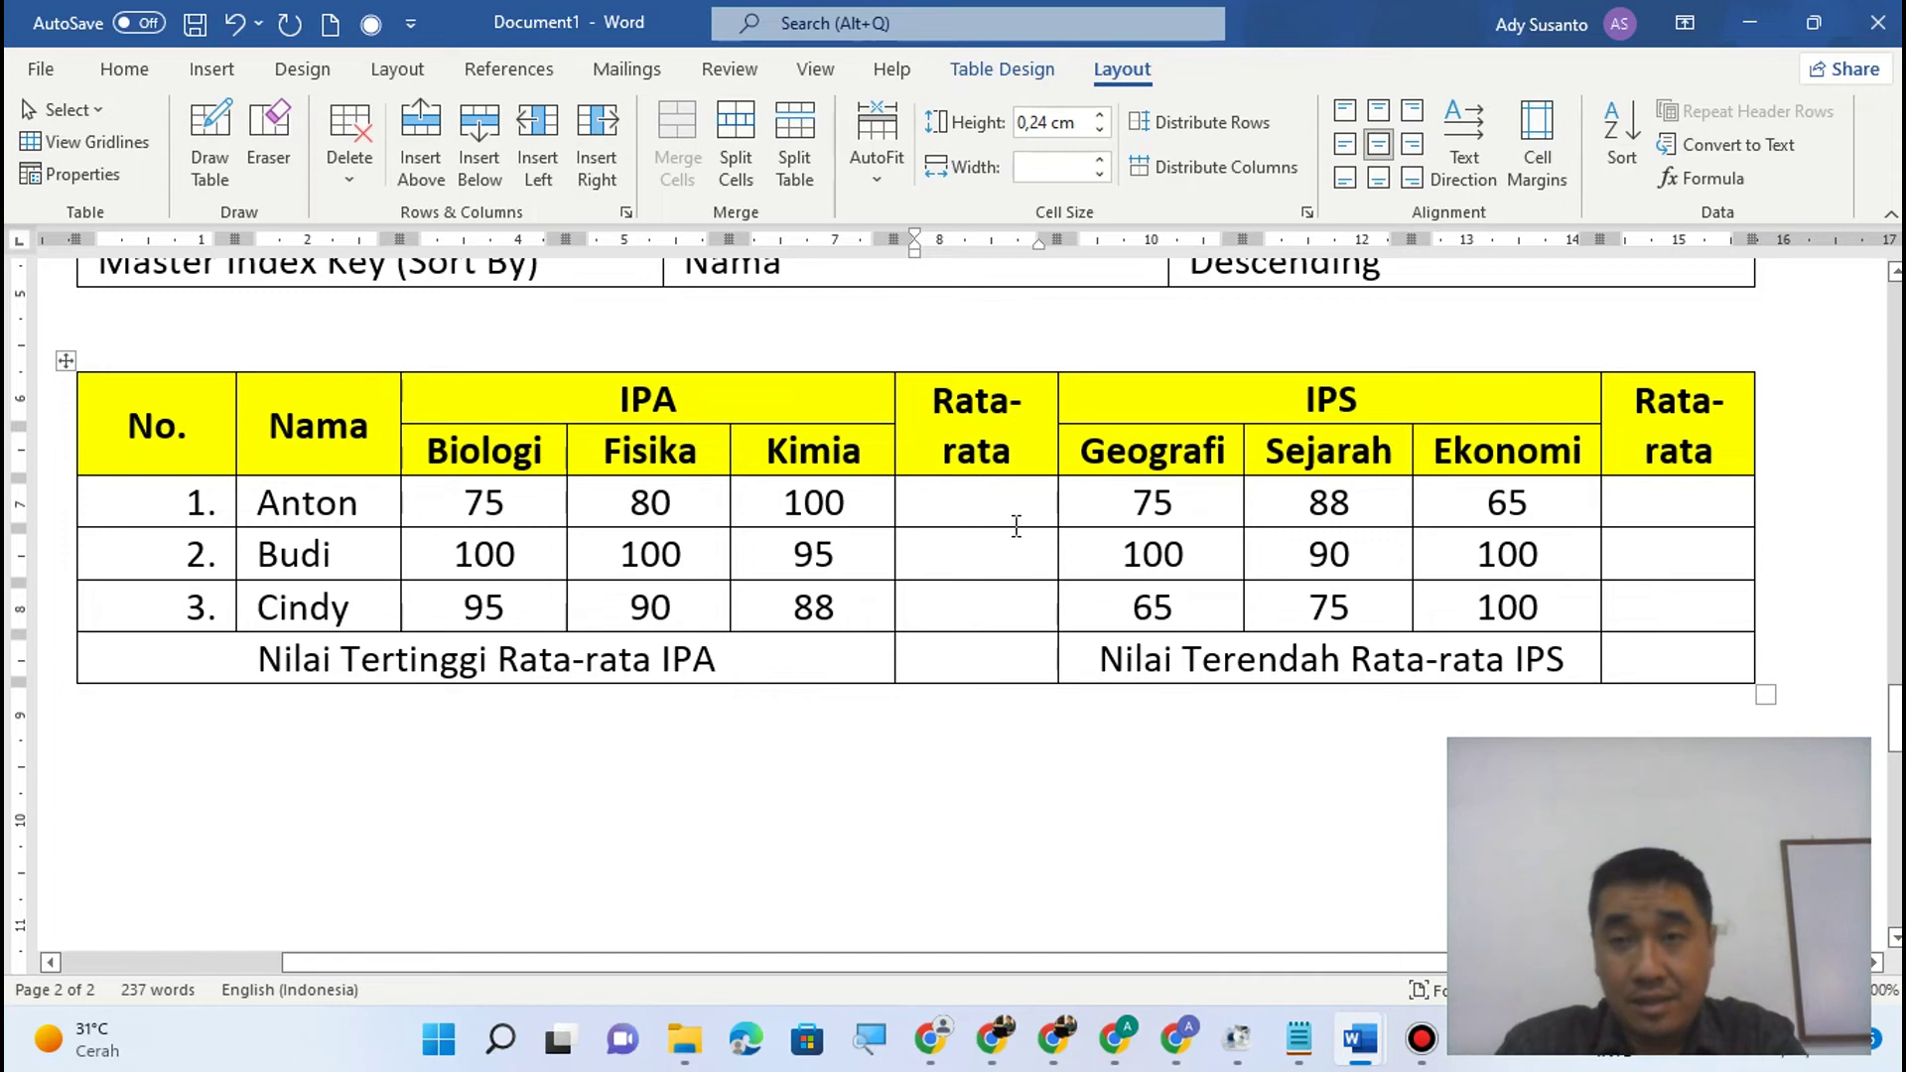
Open the Formula dialog for row 1's IPA Rata-rata cell and enlarge it with the screen magnifier.
left_click(1692, 192)
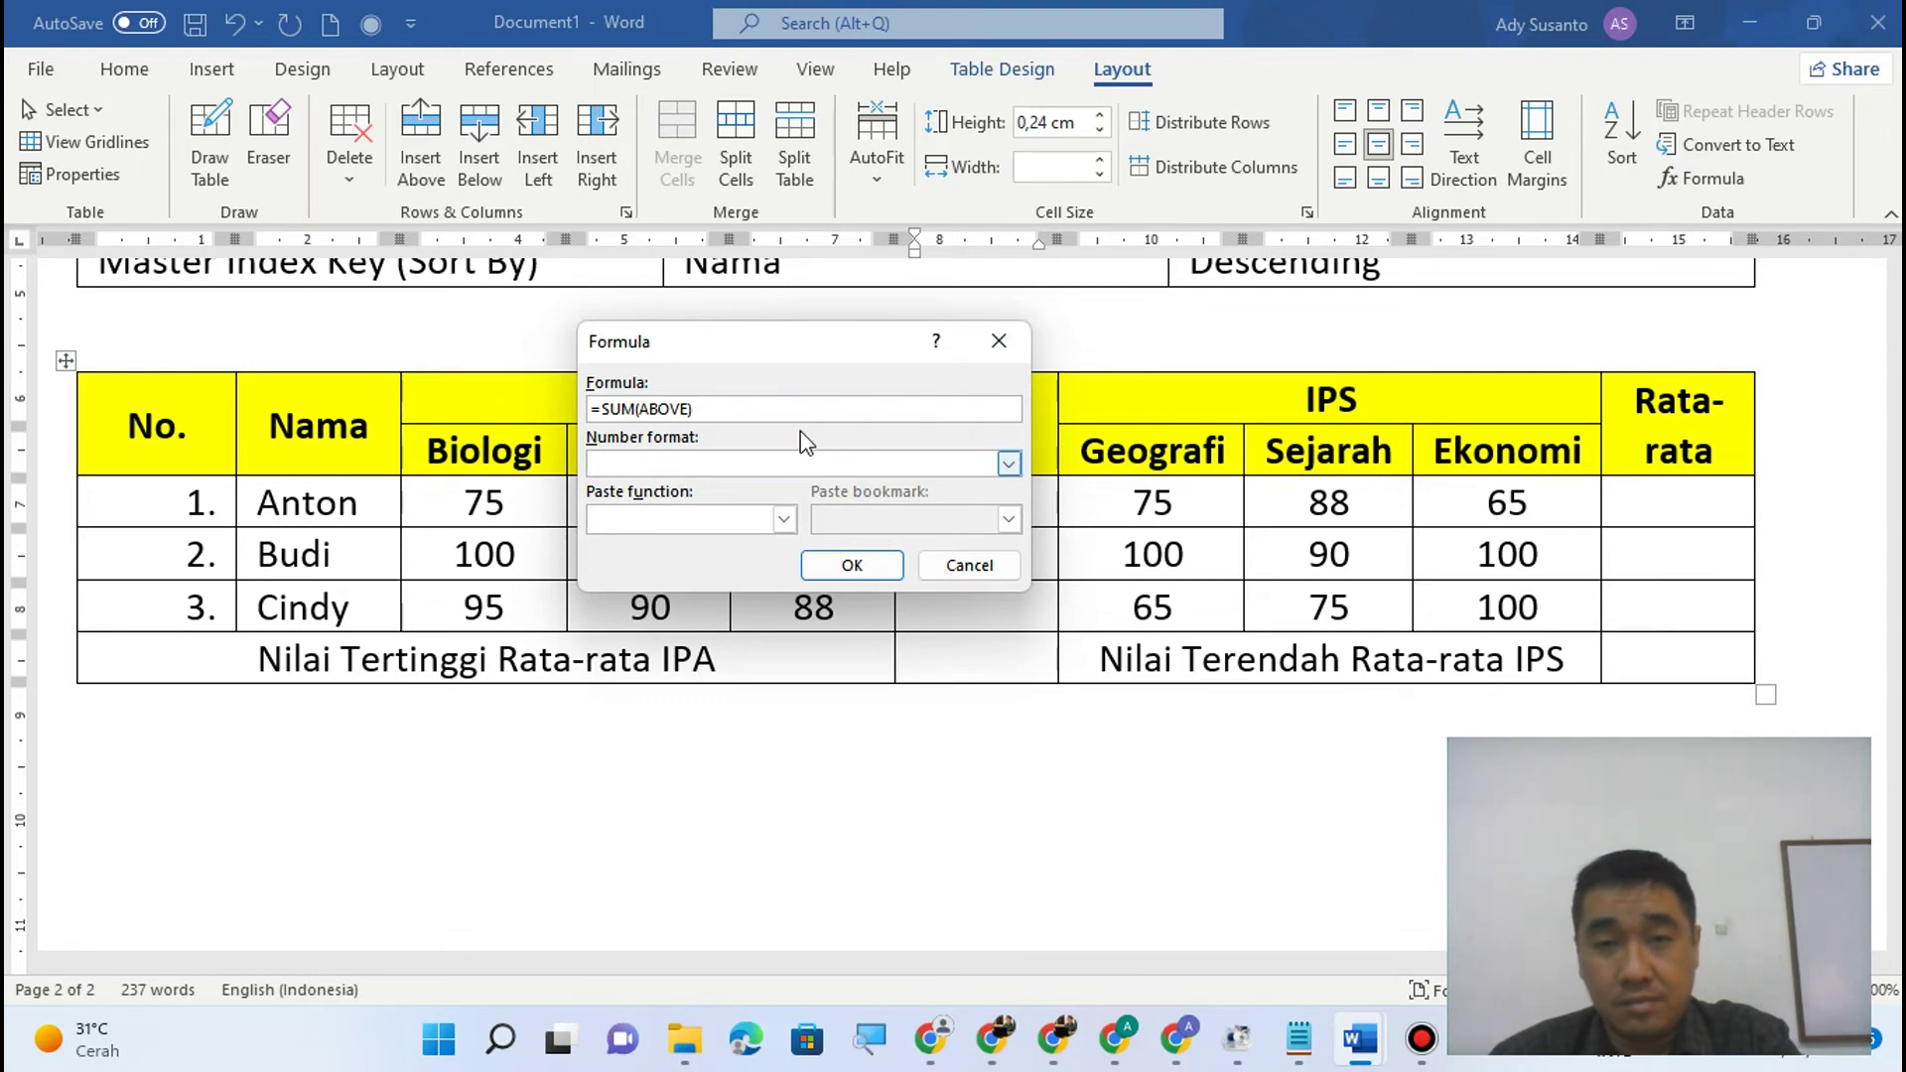
left_click(884, 1047)
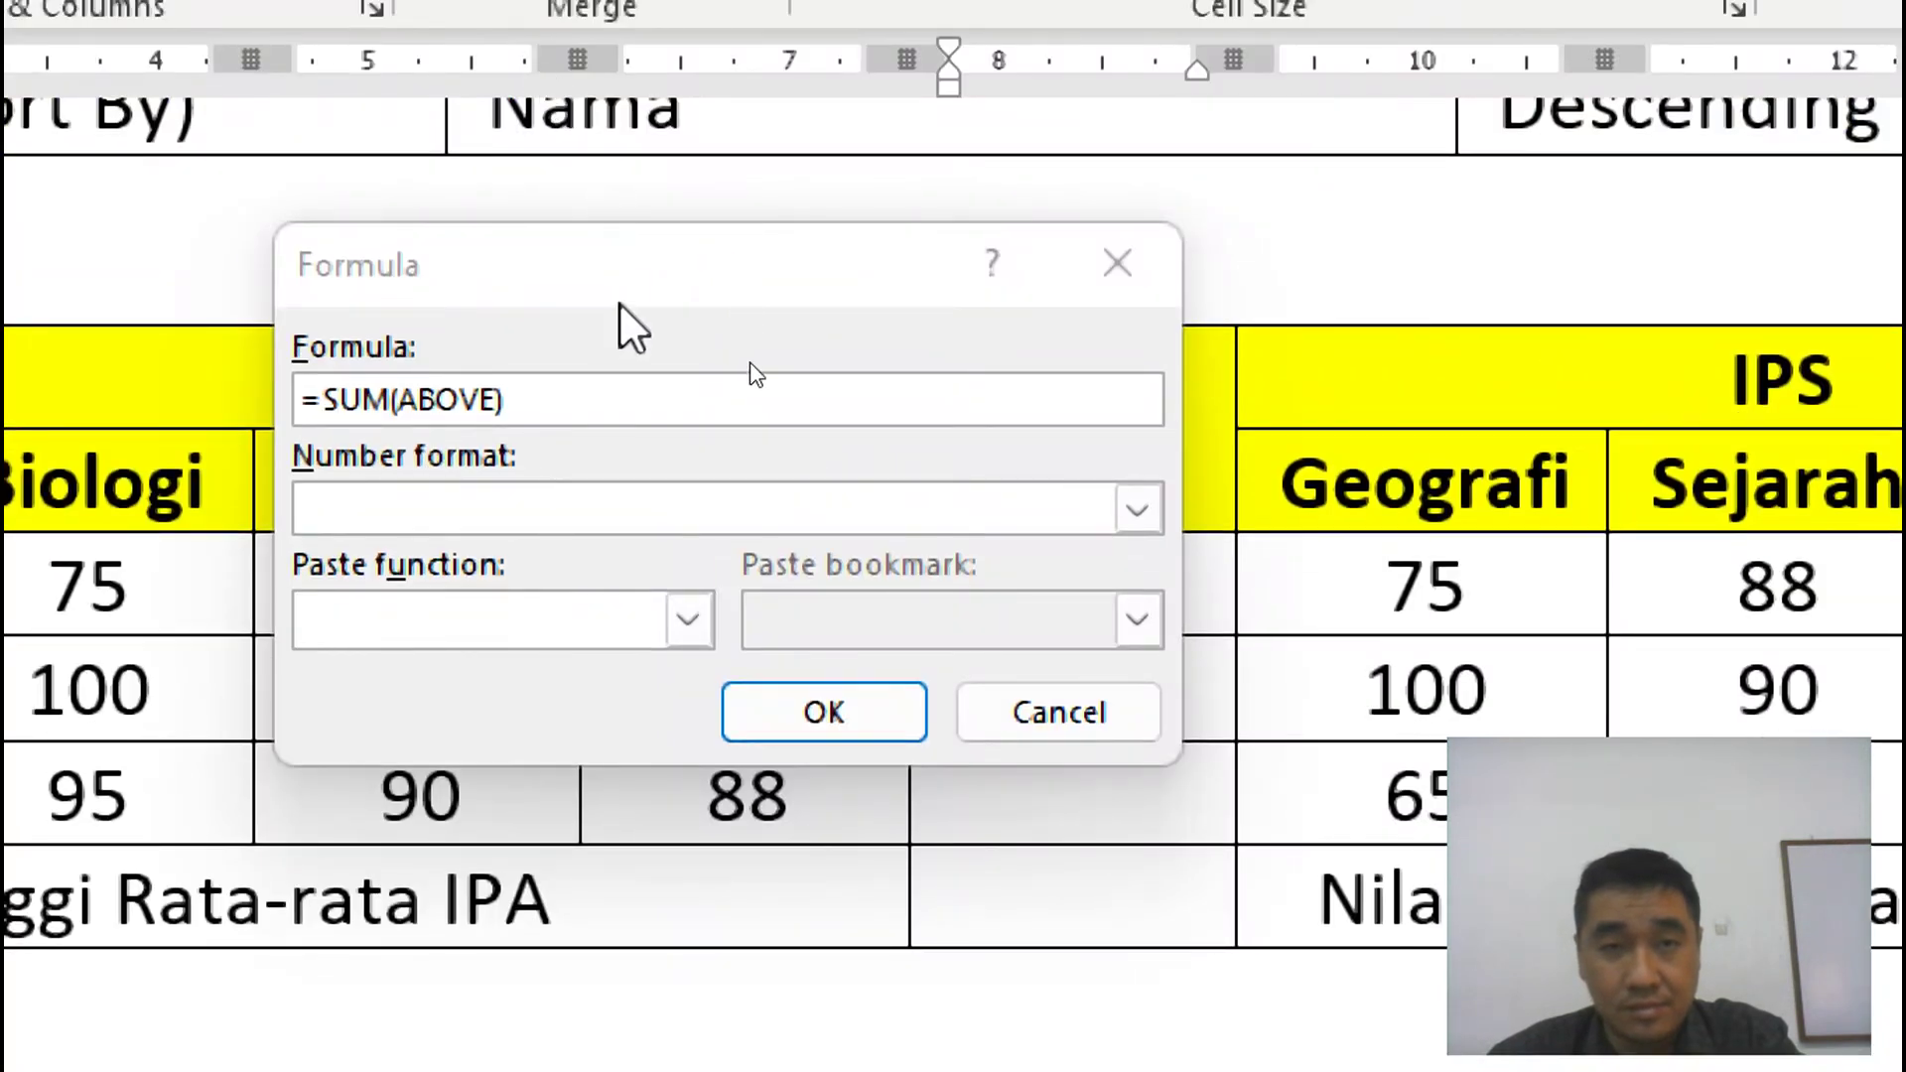
left_click_drag(619, 306, 793, 250)
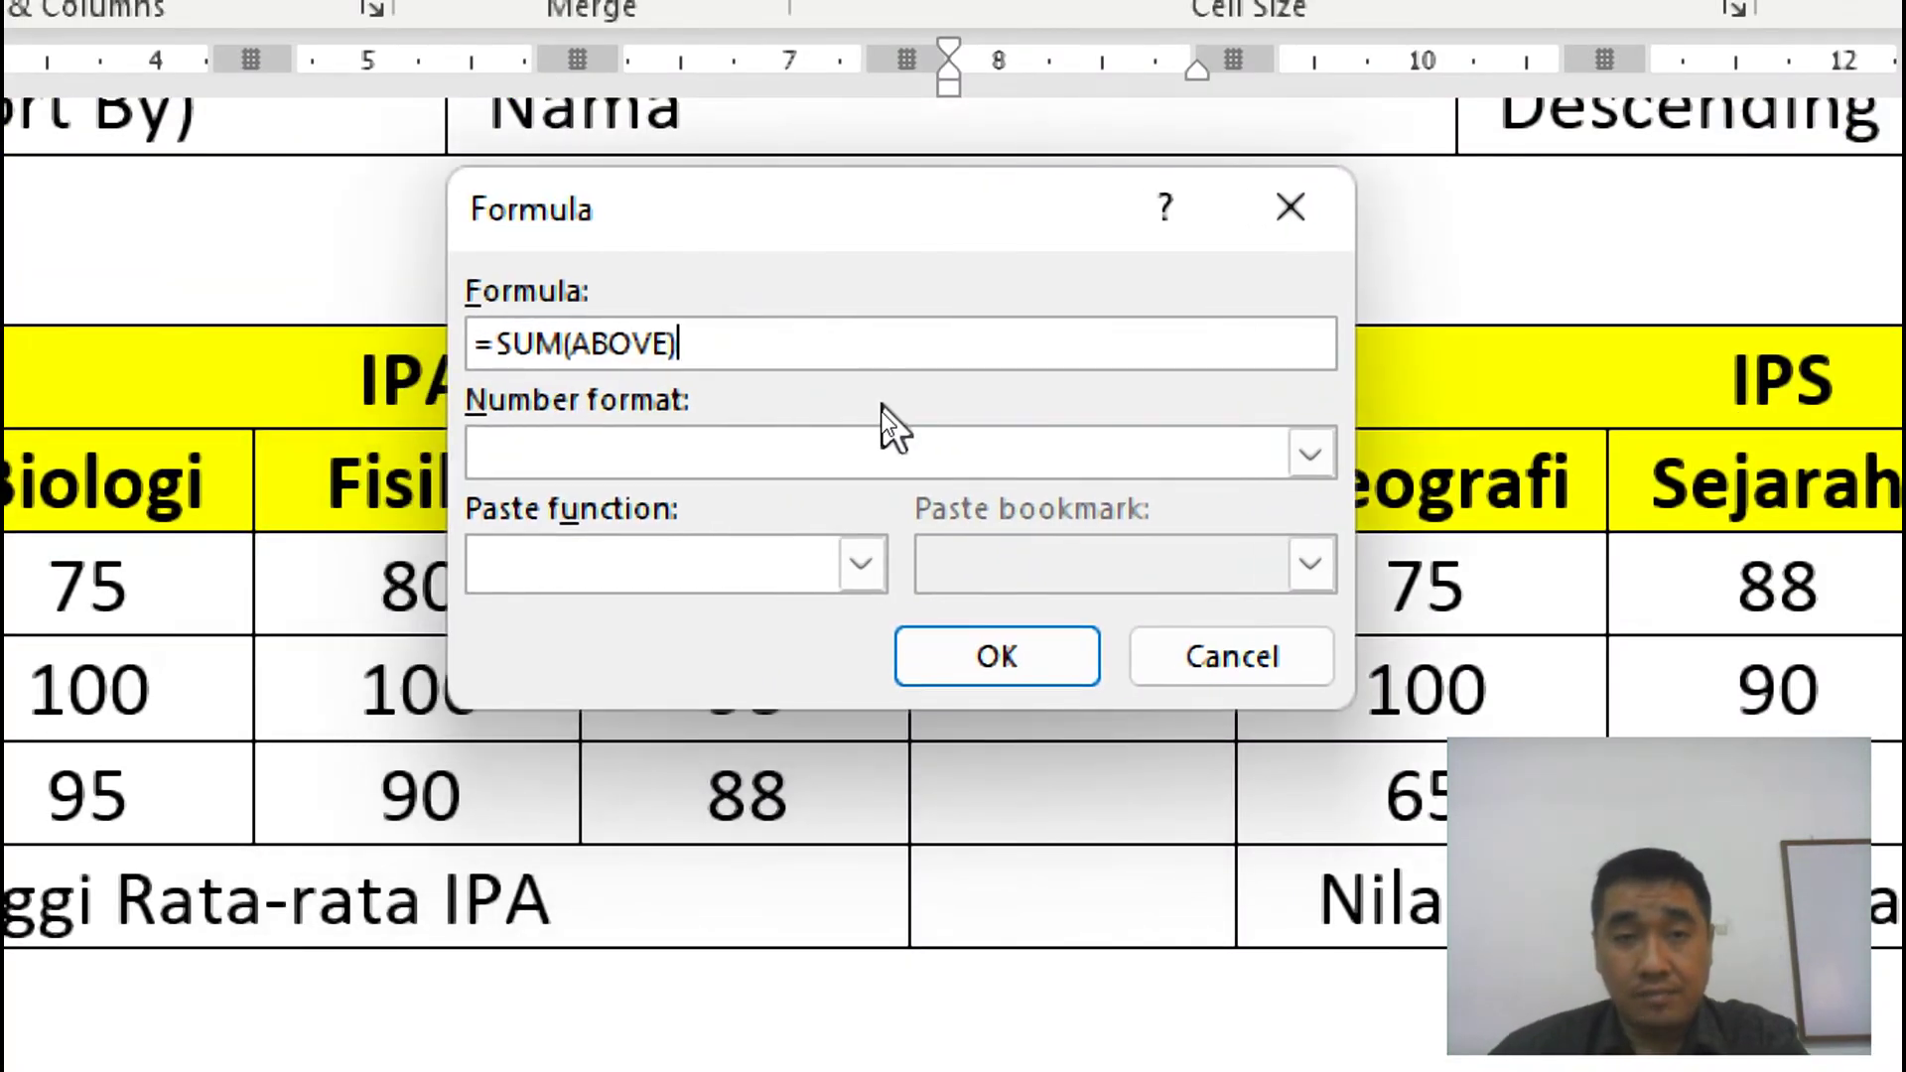
Replace the suggested formula with =AVERAGE(left) and insert the result as row 1's IPA Rata-rata.
key("BackSpace")
key("BackSpace")
key("BackSpace")
key("BackSpace")
key("BackSpace")
key("BackSpace")
key("BackSpace")
key("BackSpace")
key("BackSpace")
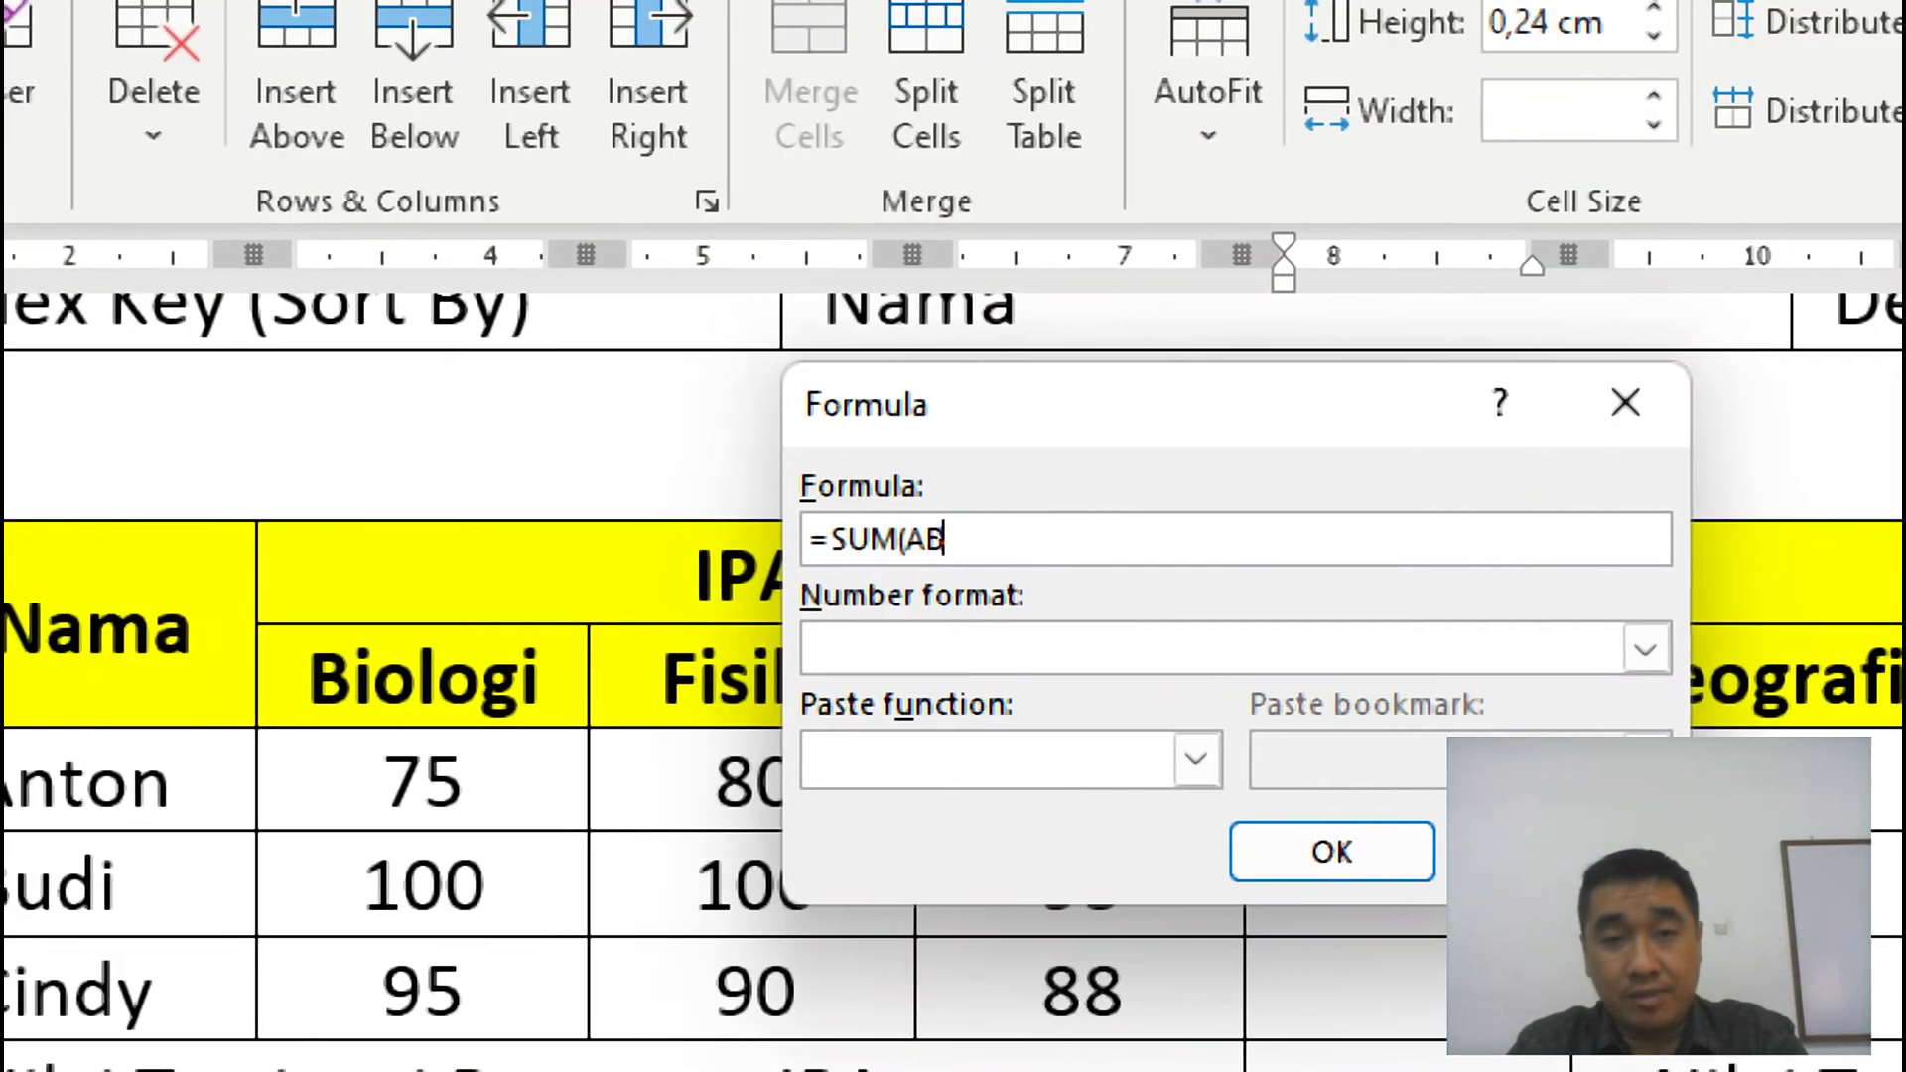
key("BackSpace")
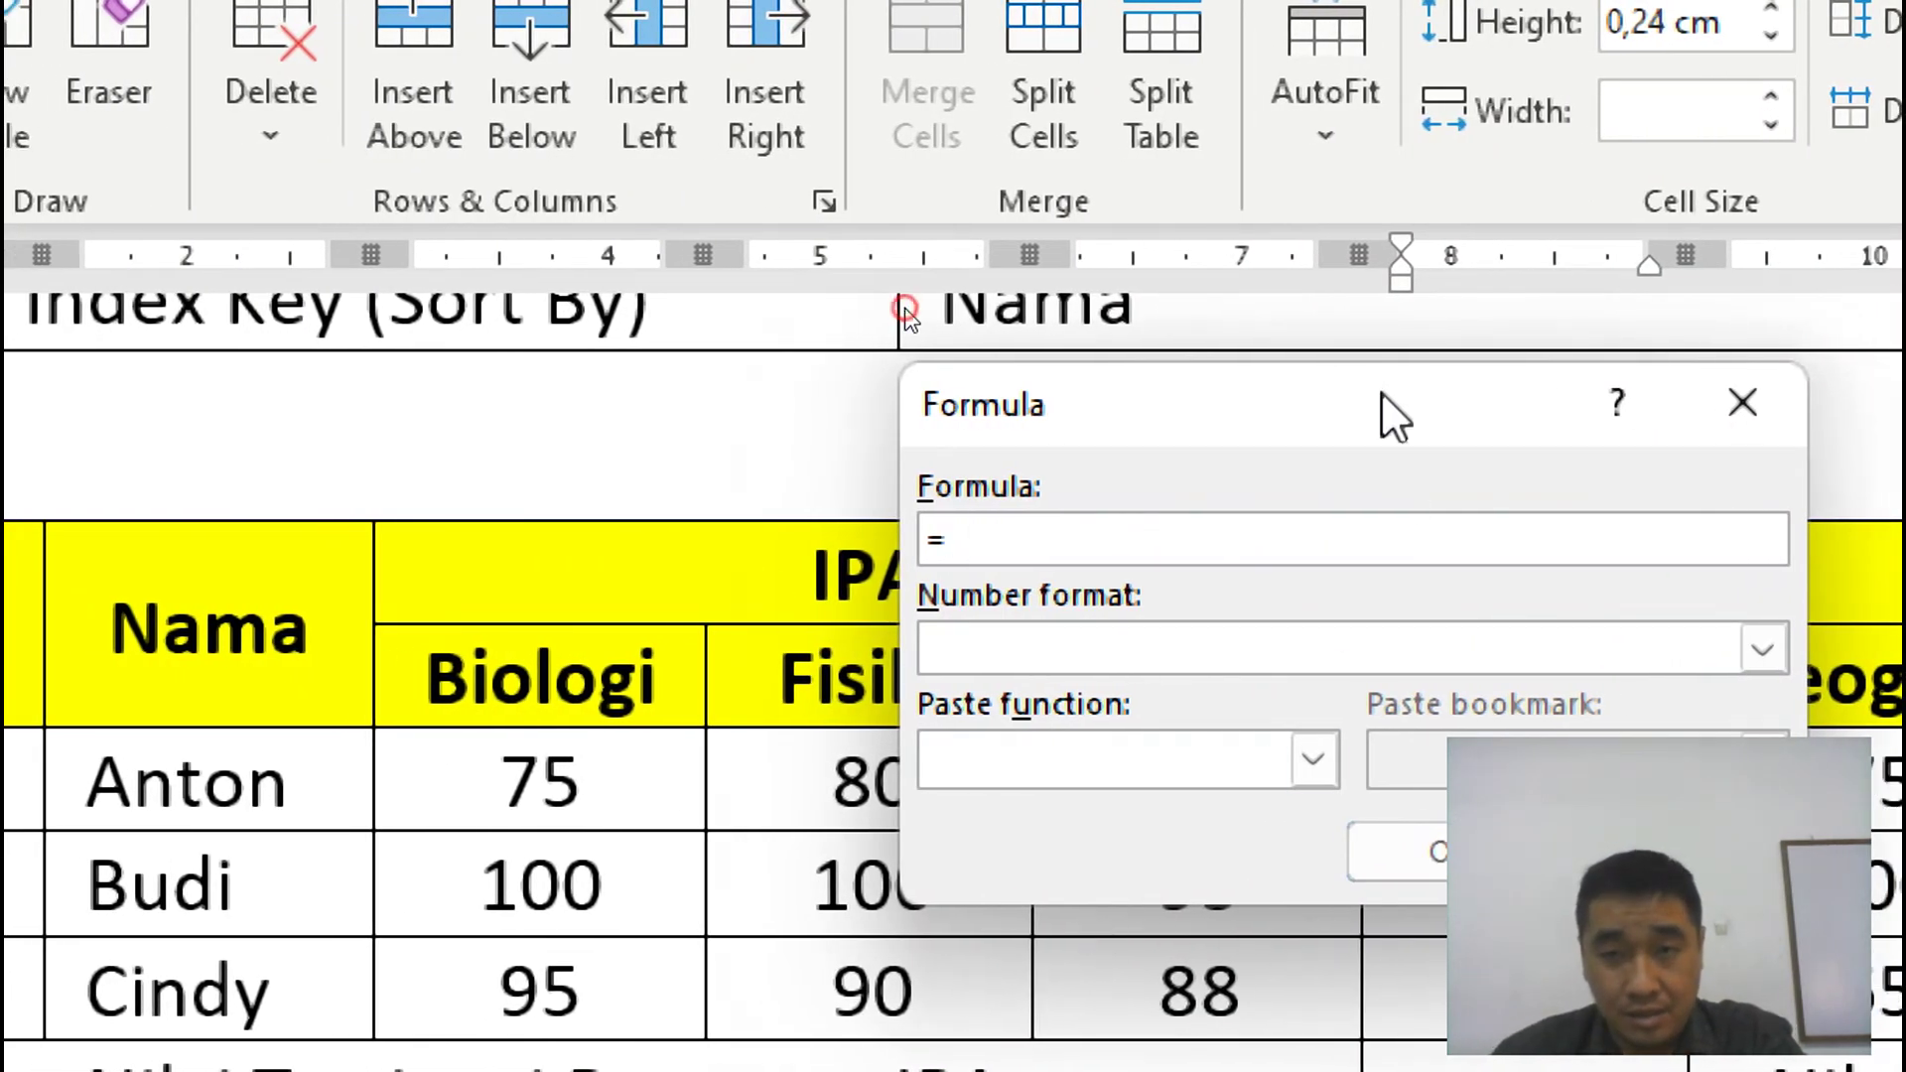
left_click_drag(1380, 391, 689, 199)
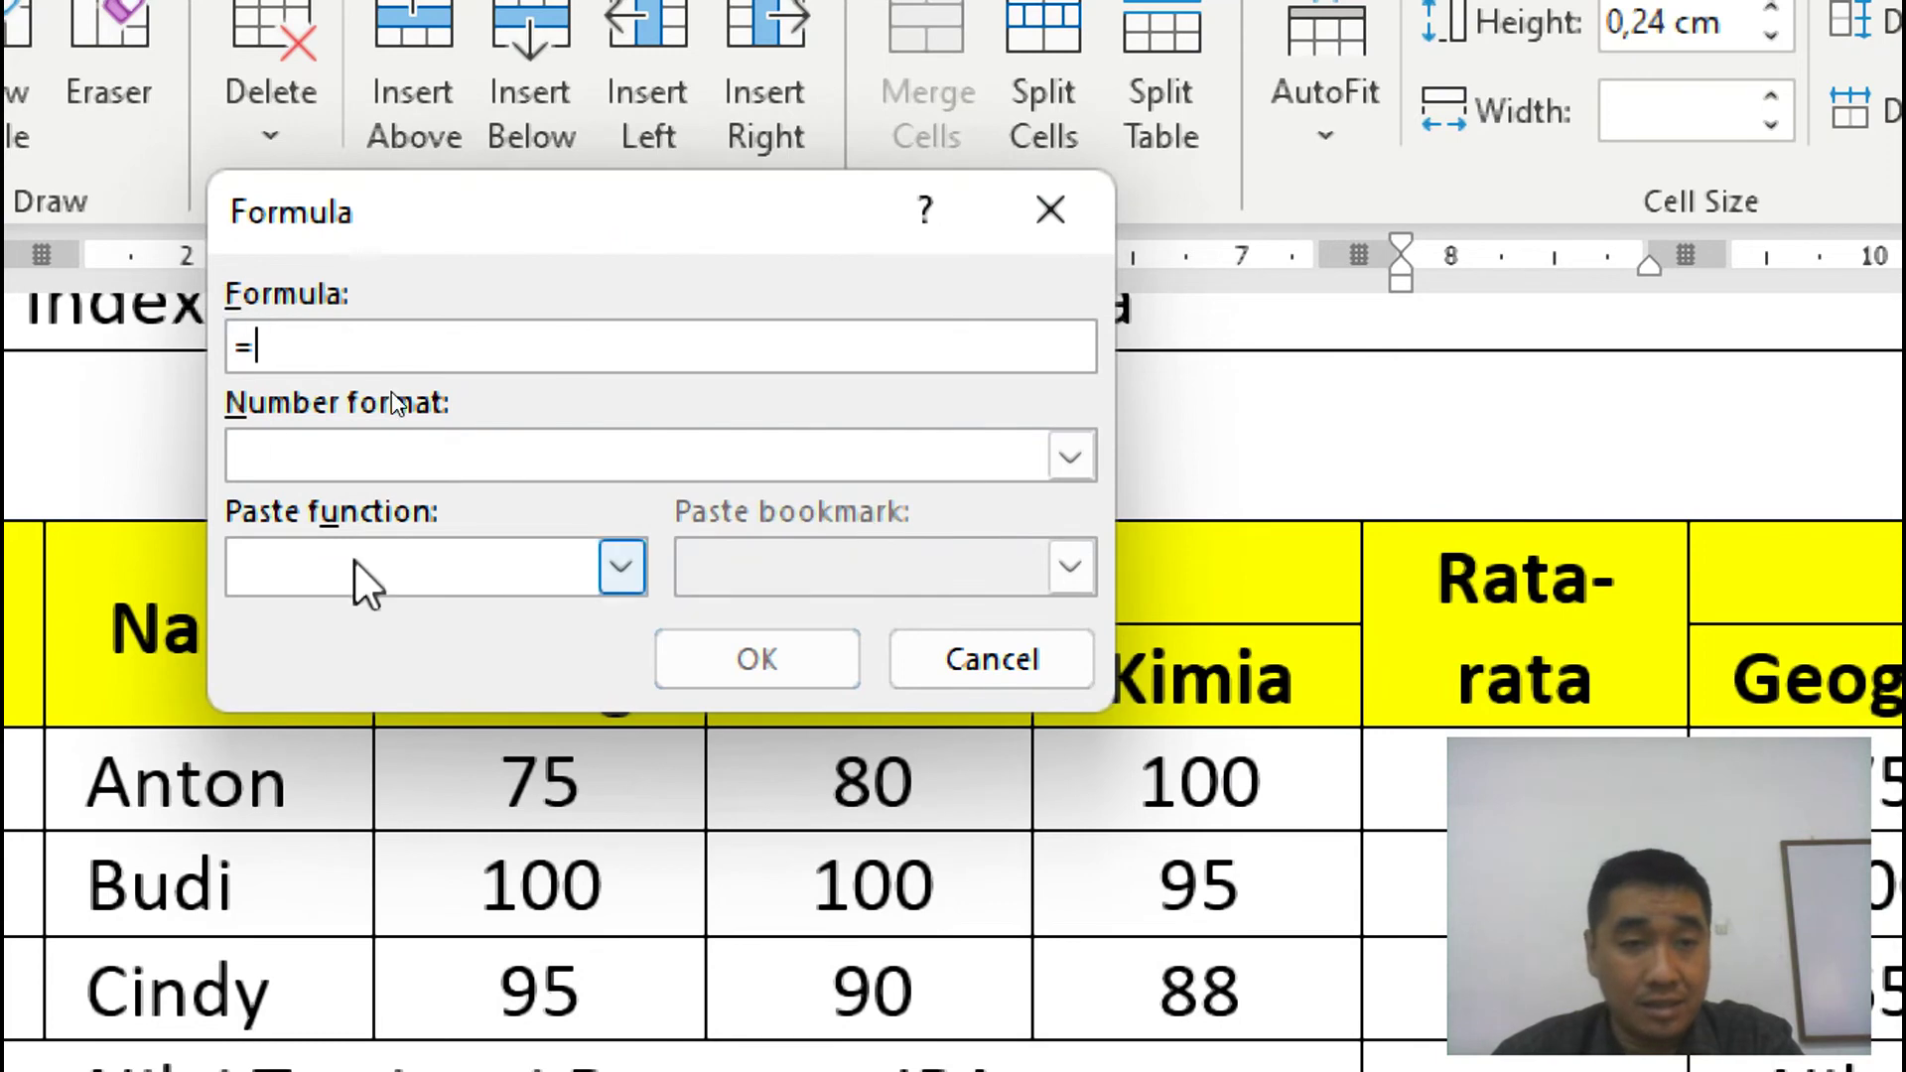
left_click(620, 568)
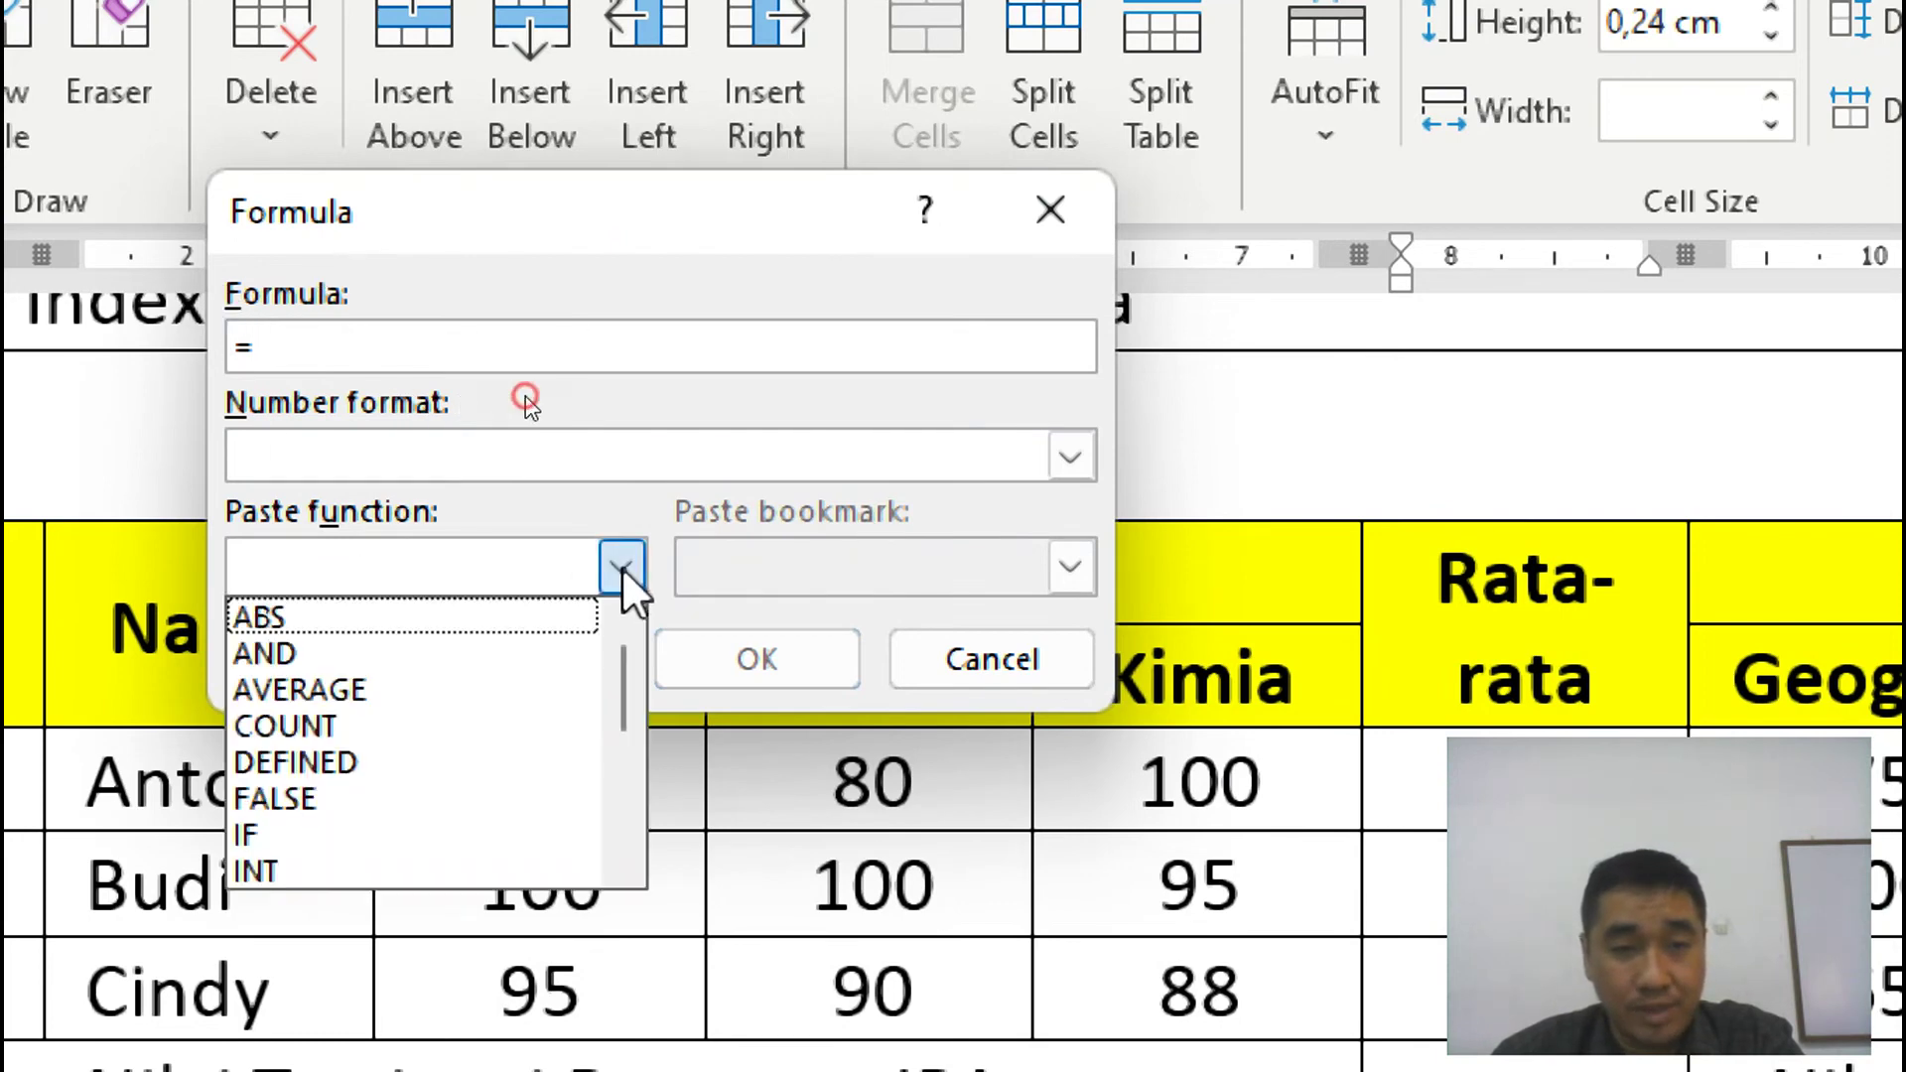
left_click(524, 679)
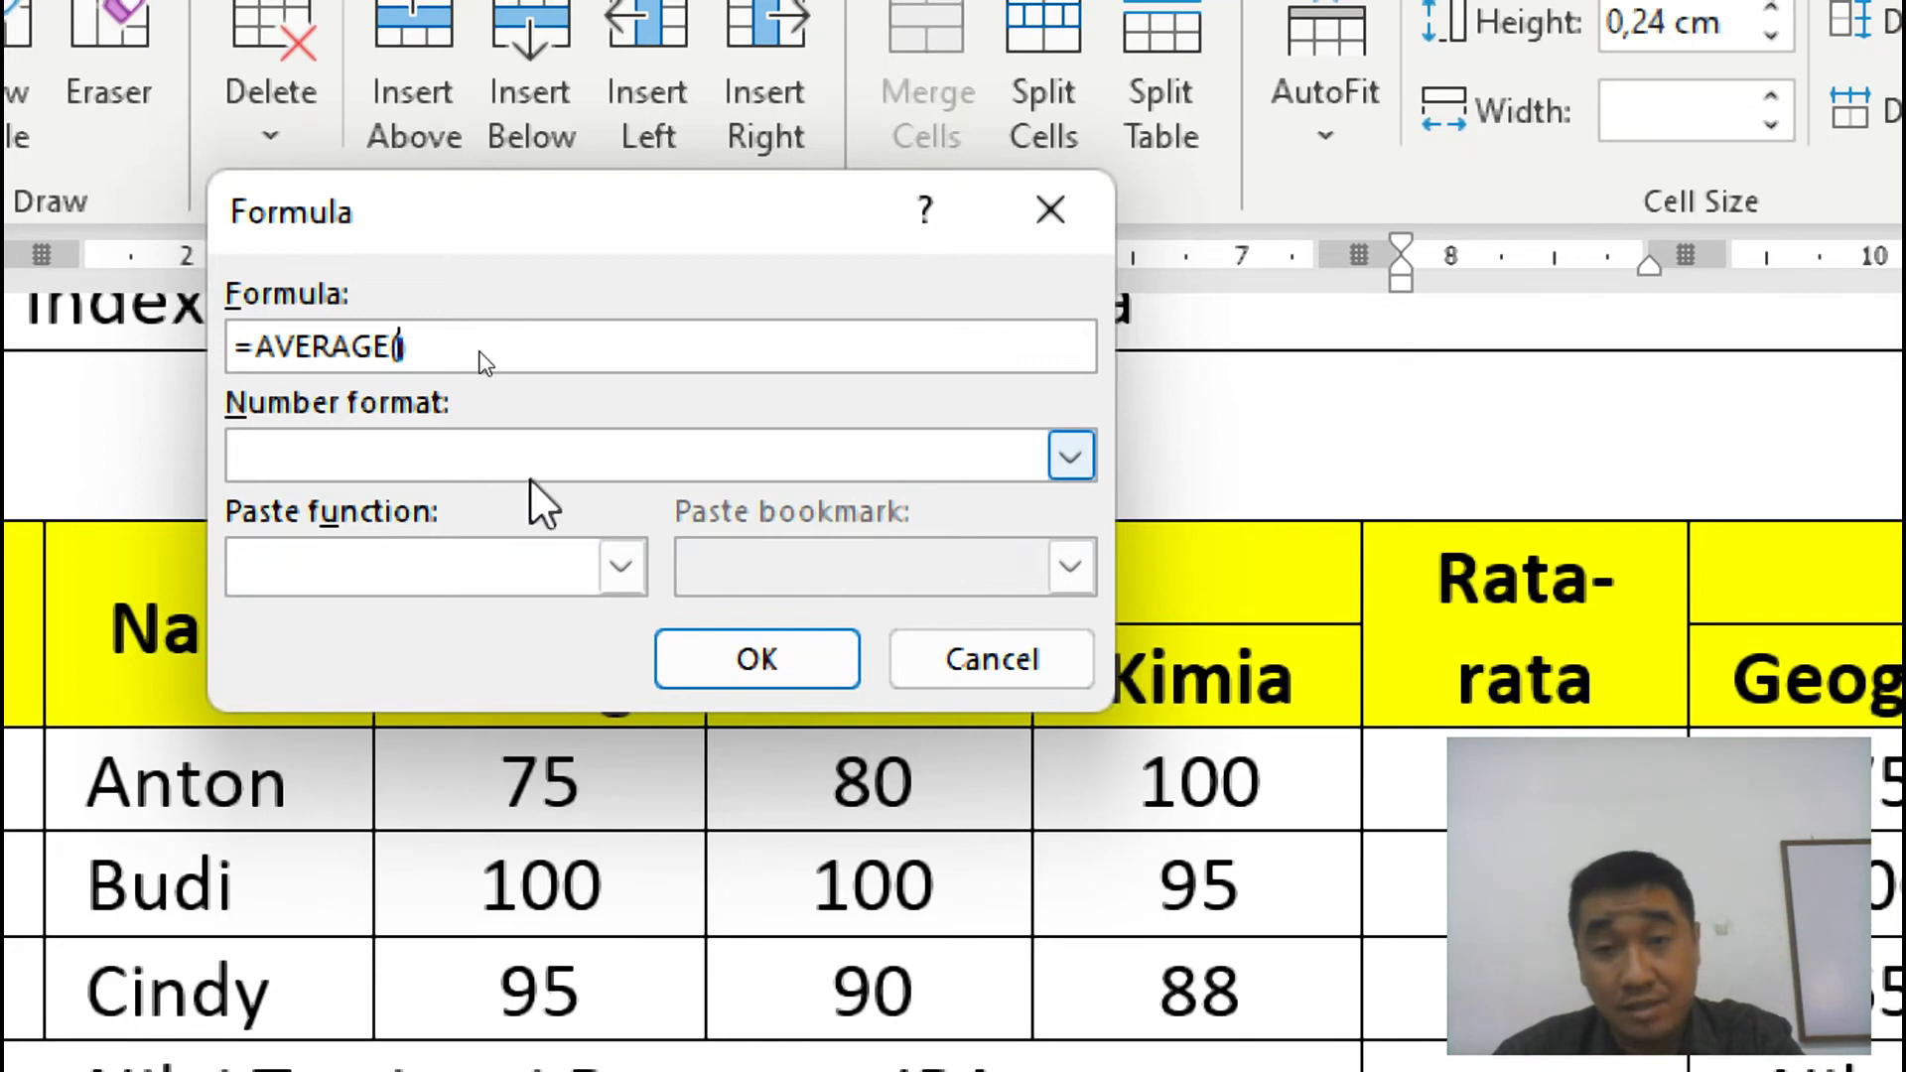
type("left")
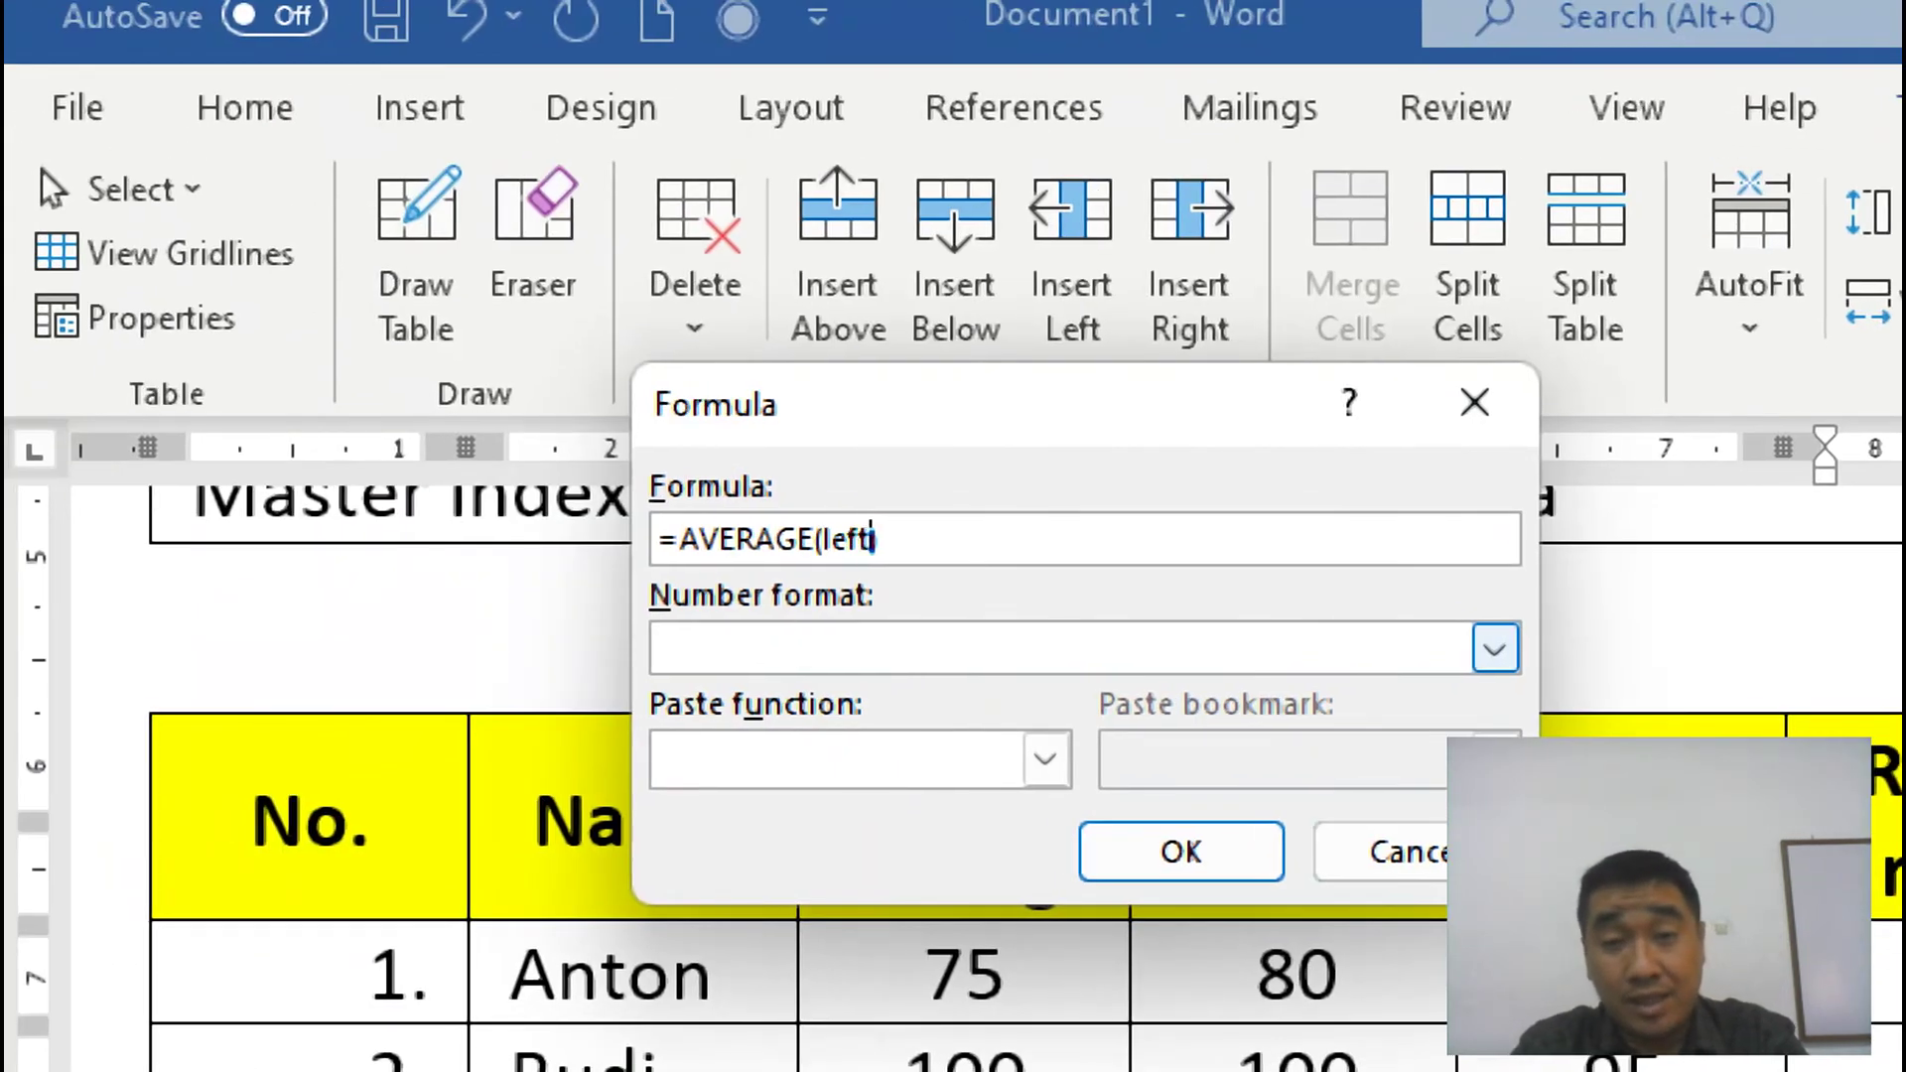
left_click(1206, 870)
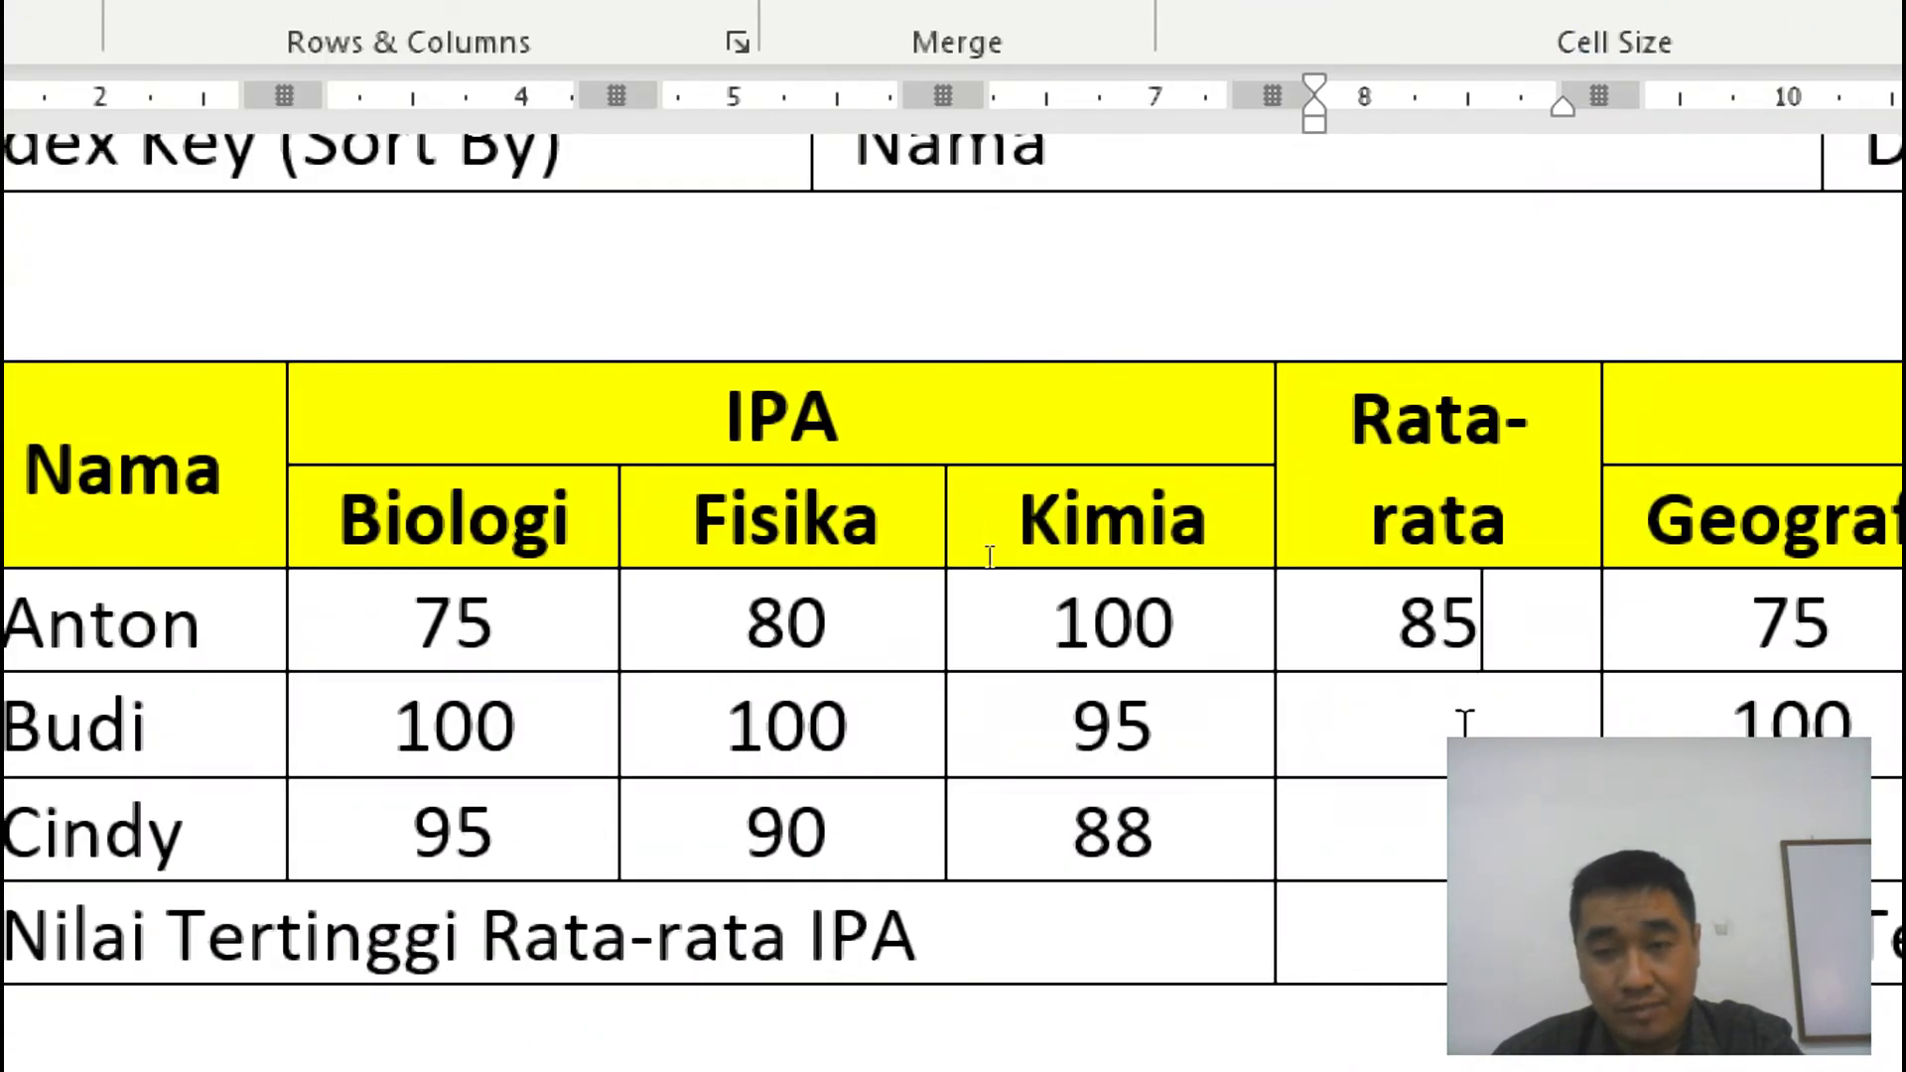
Open the Formula dialog for row 2's IPA Rata-rata cell and clear the suggested formula down to the equals sign.
left_click(1467, 985)
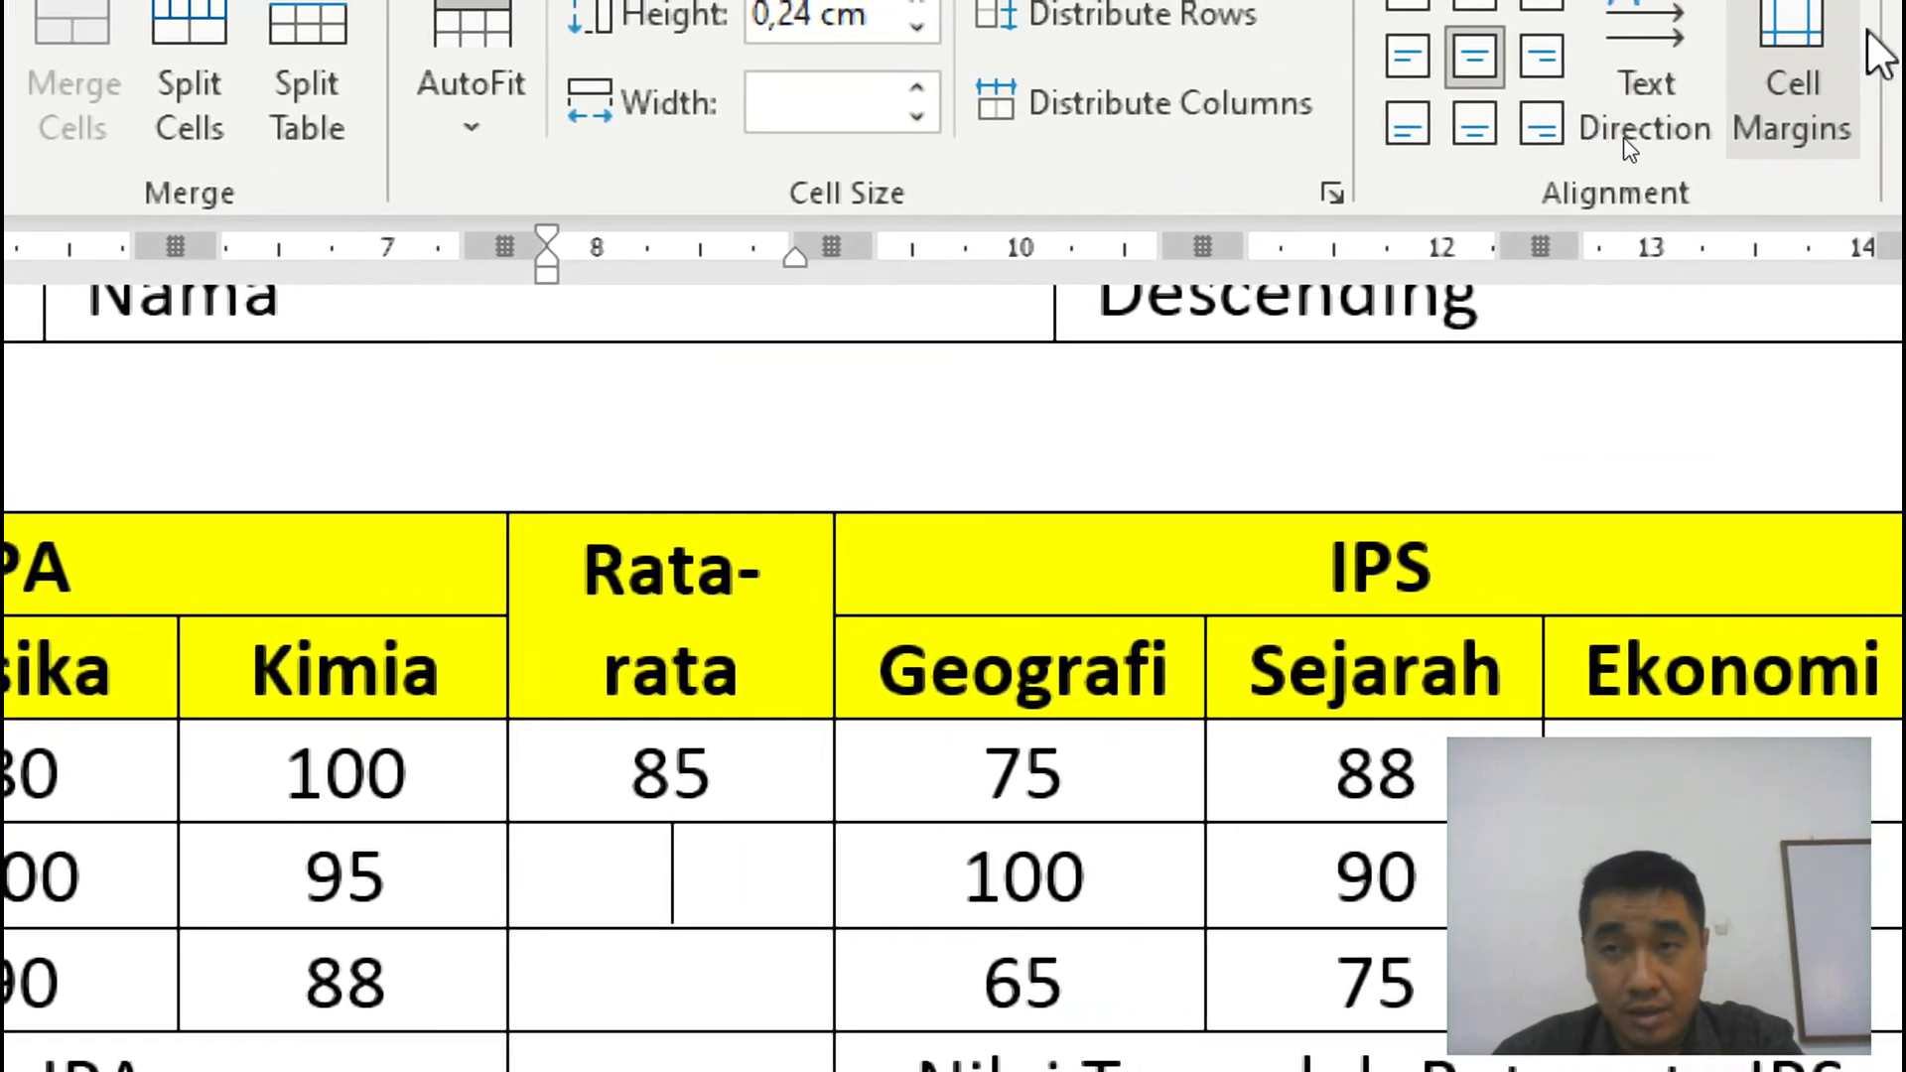
left_click(1874, 124)
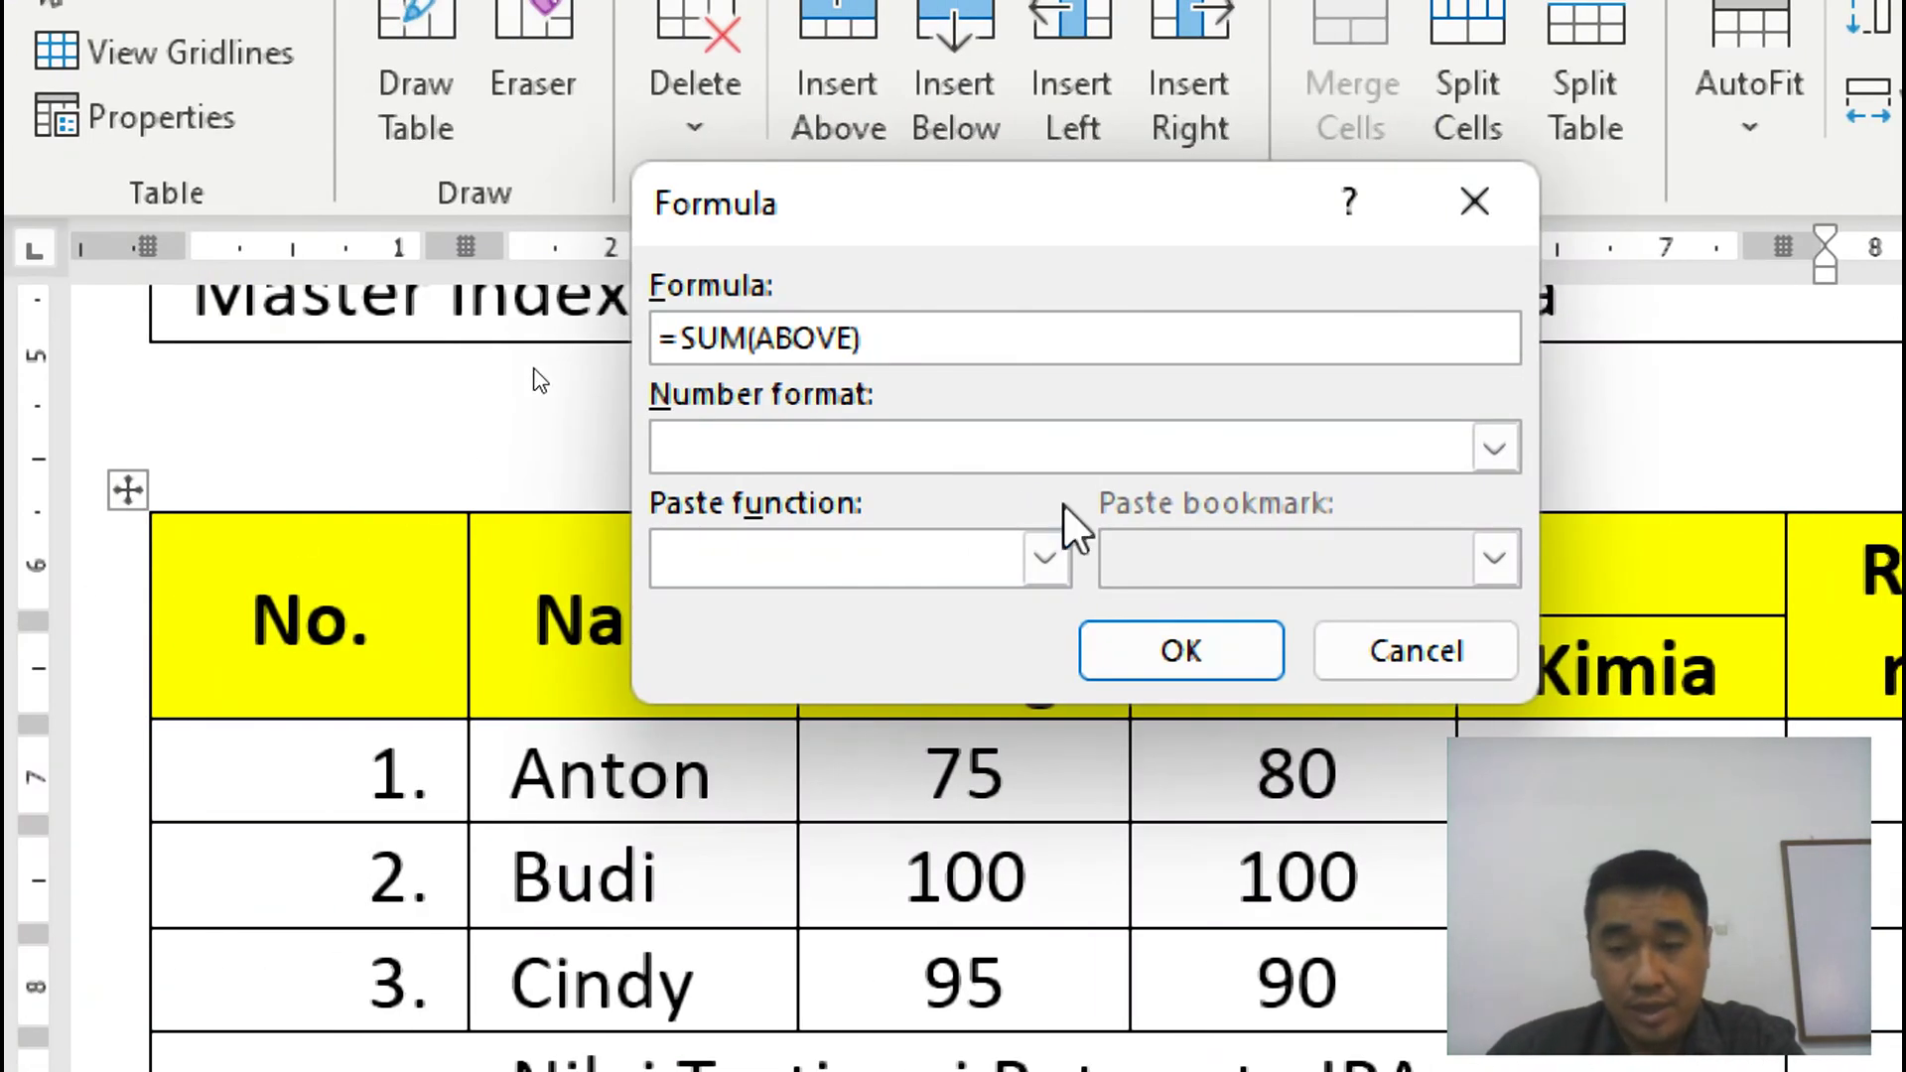
key("BackSpace")
key("BackSpace")
key("BackSpace")
key("BackSpace")
key("BackSpace")
key("BackSpace")
key("BackSpace")
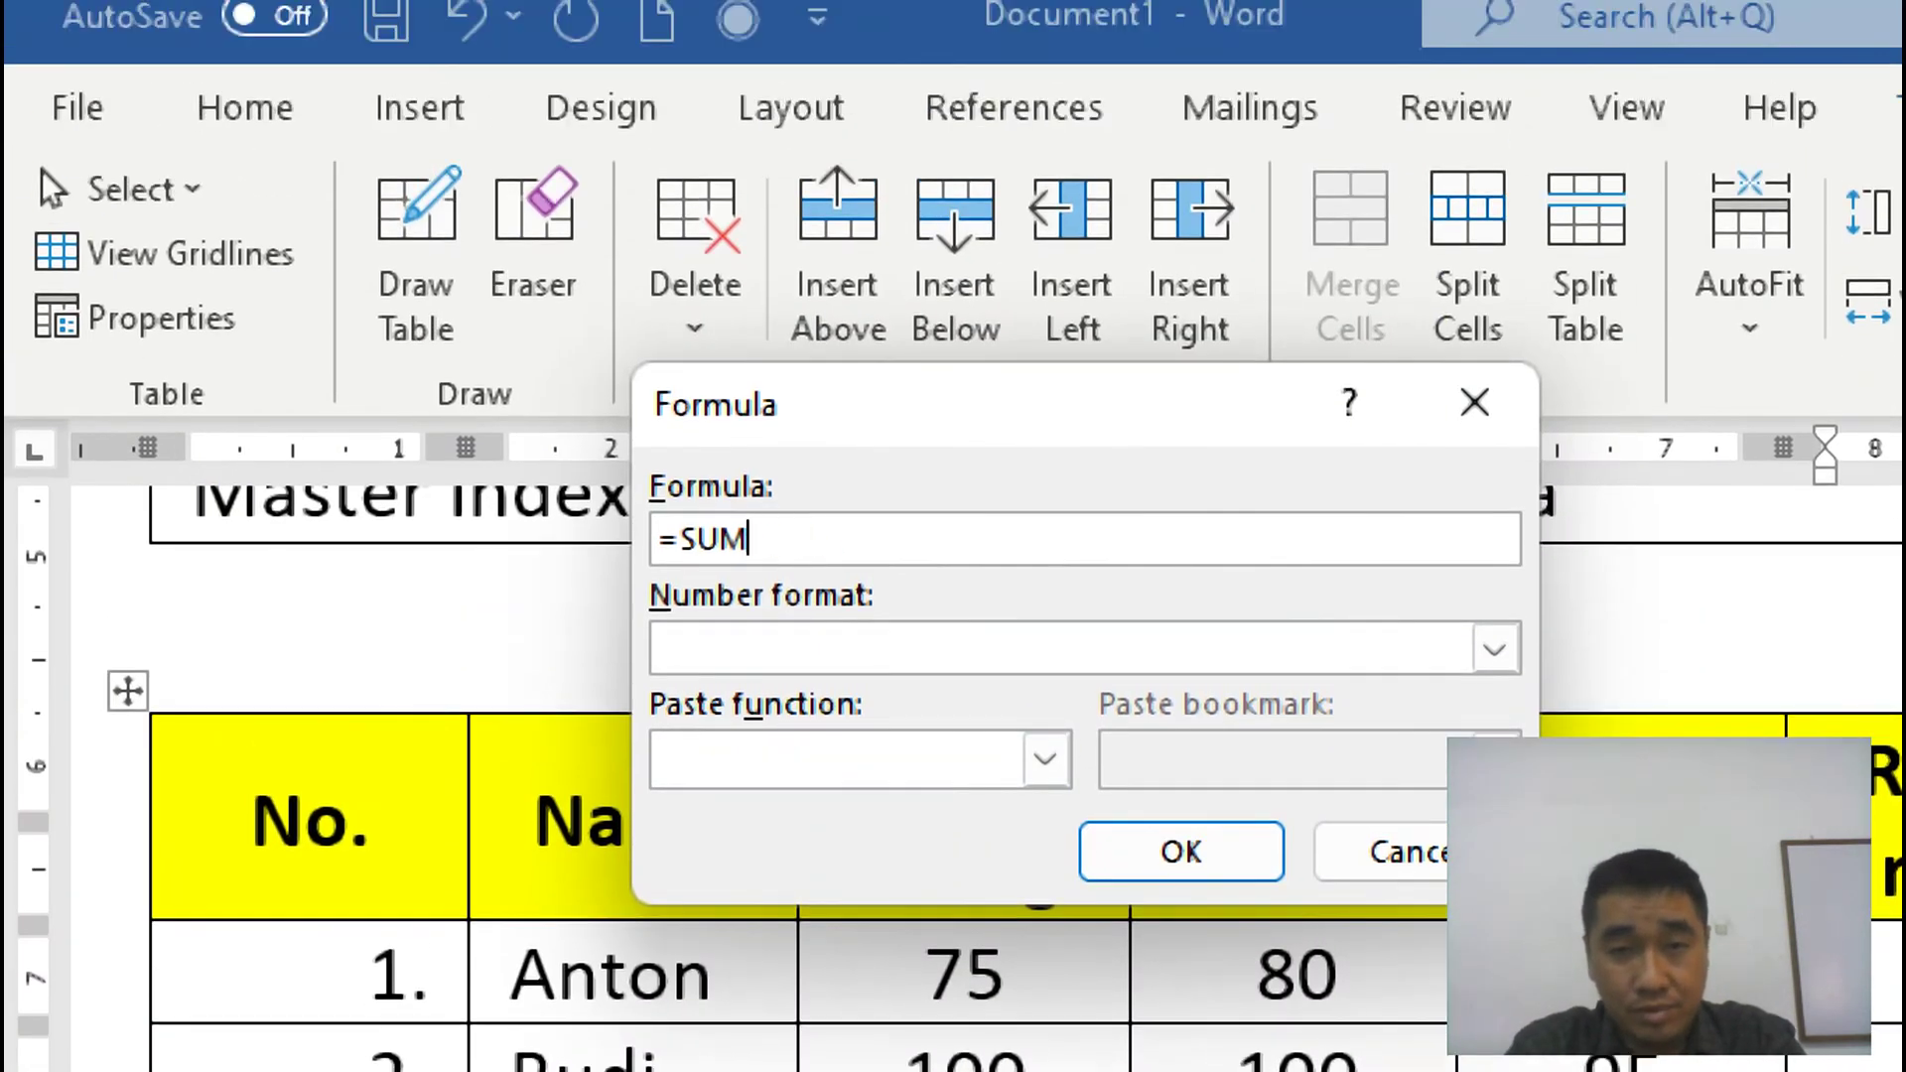
key("BackSpace")
key("BackSpace")
key("BackSpace")
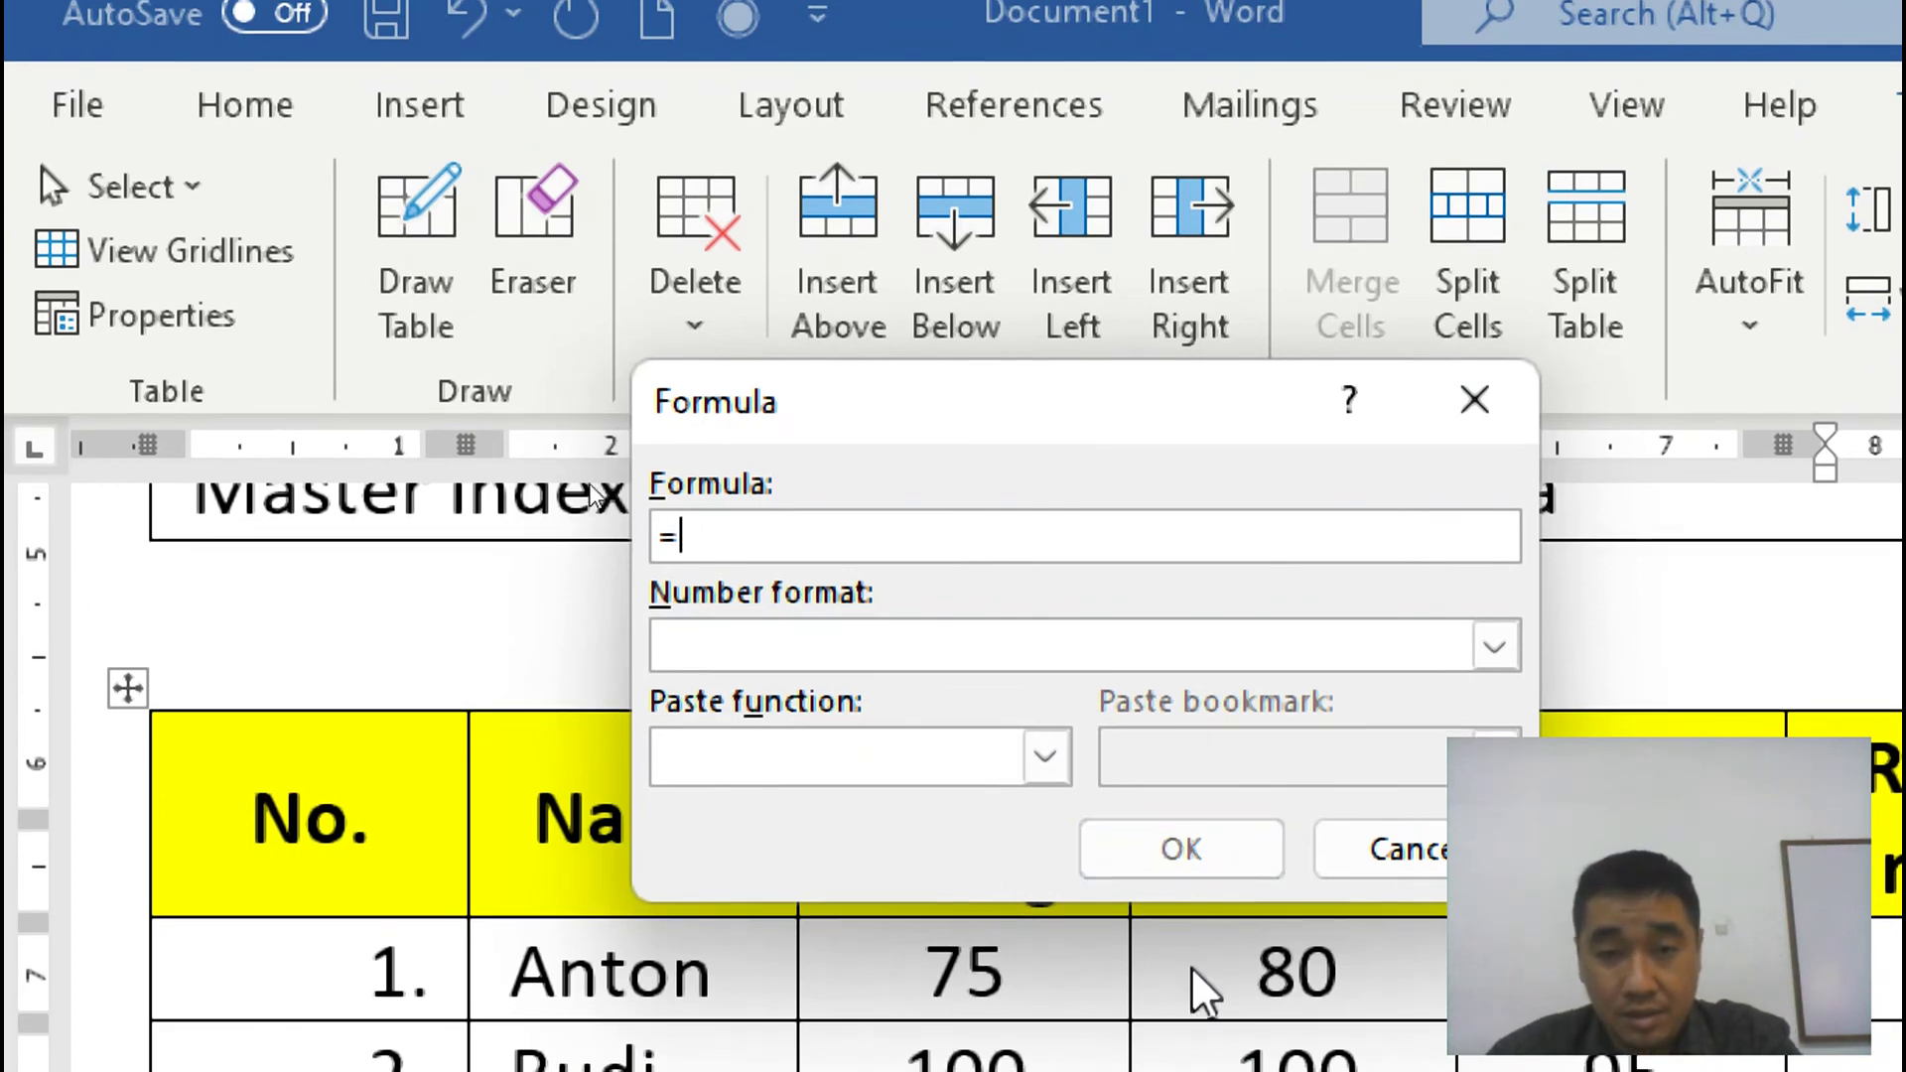
Build the formula =AVERAGE(left) from the pasted AVERAGE function and insert the result as row 2's IPA Rata-rata.
left_click(1044, 759)
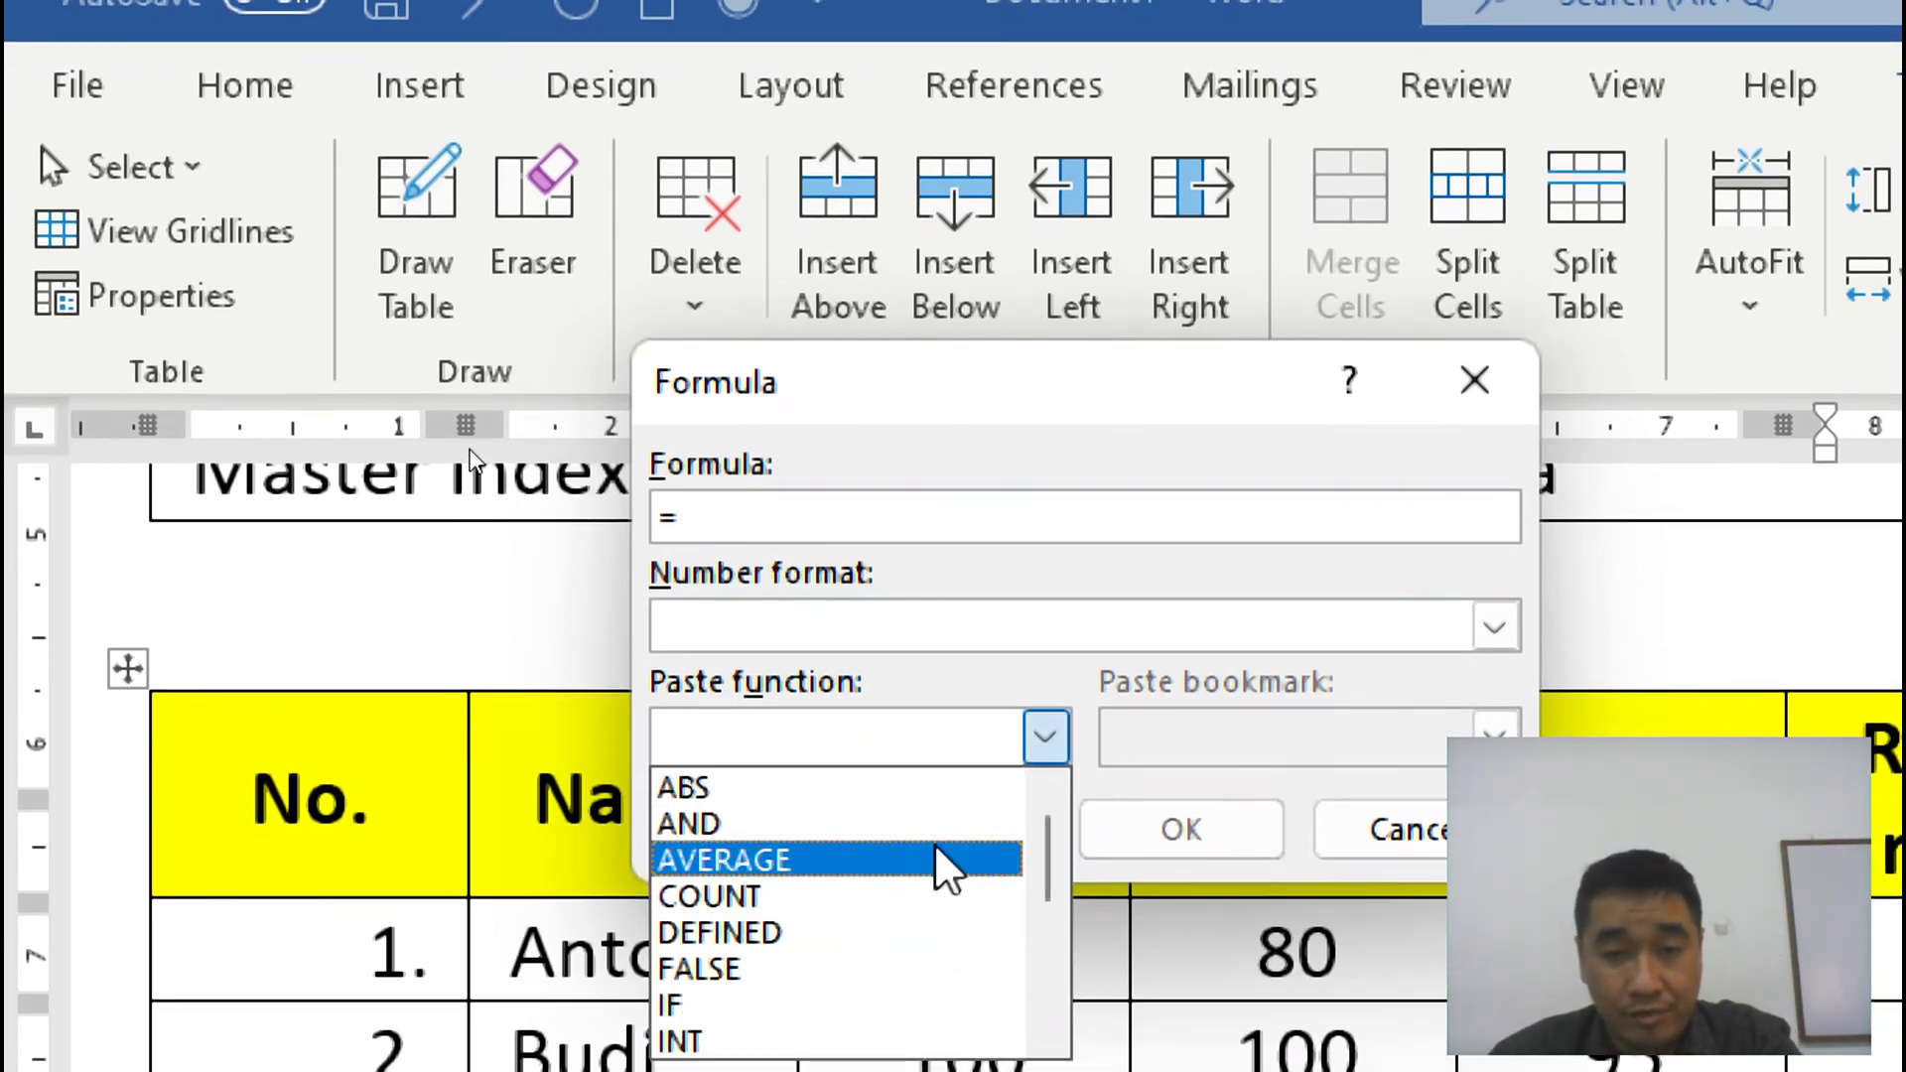
left_click(944, 880)
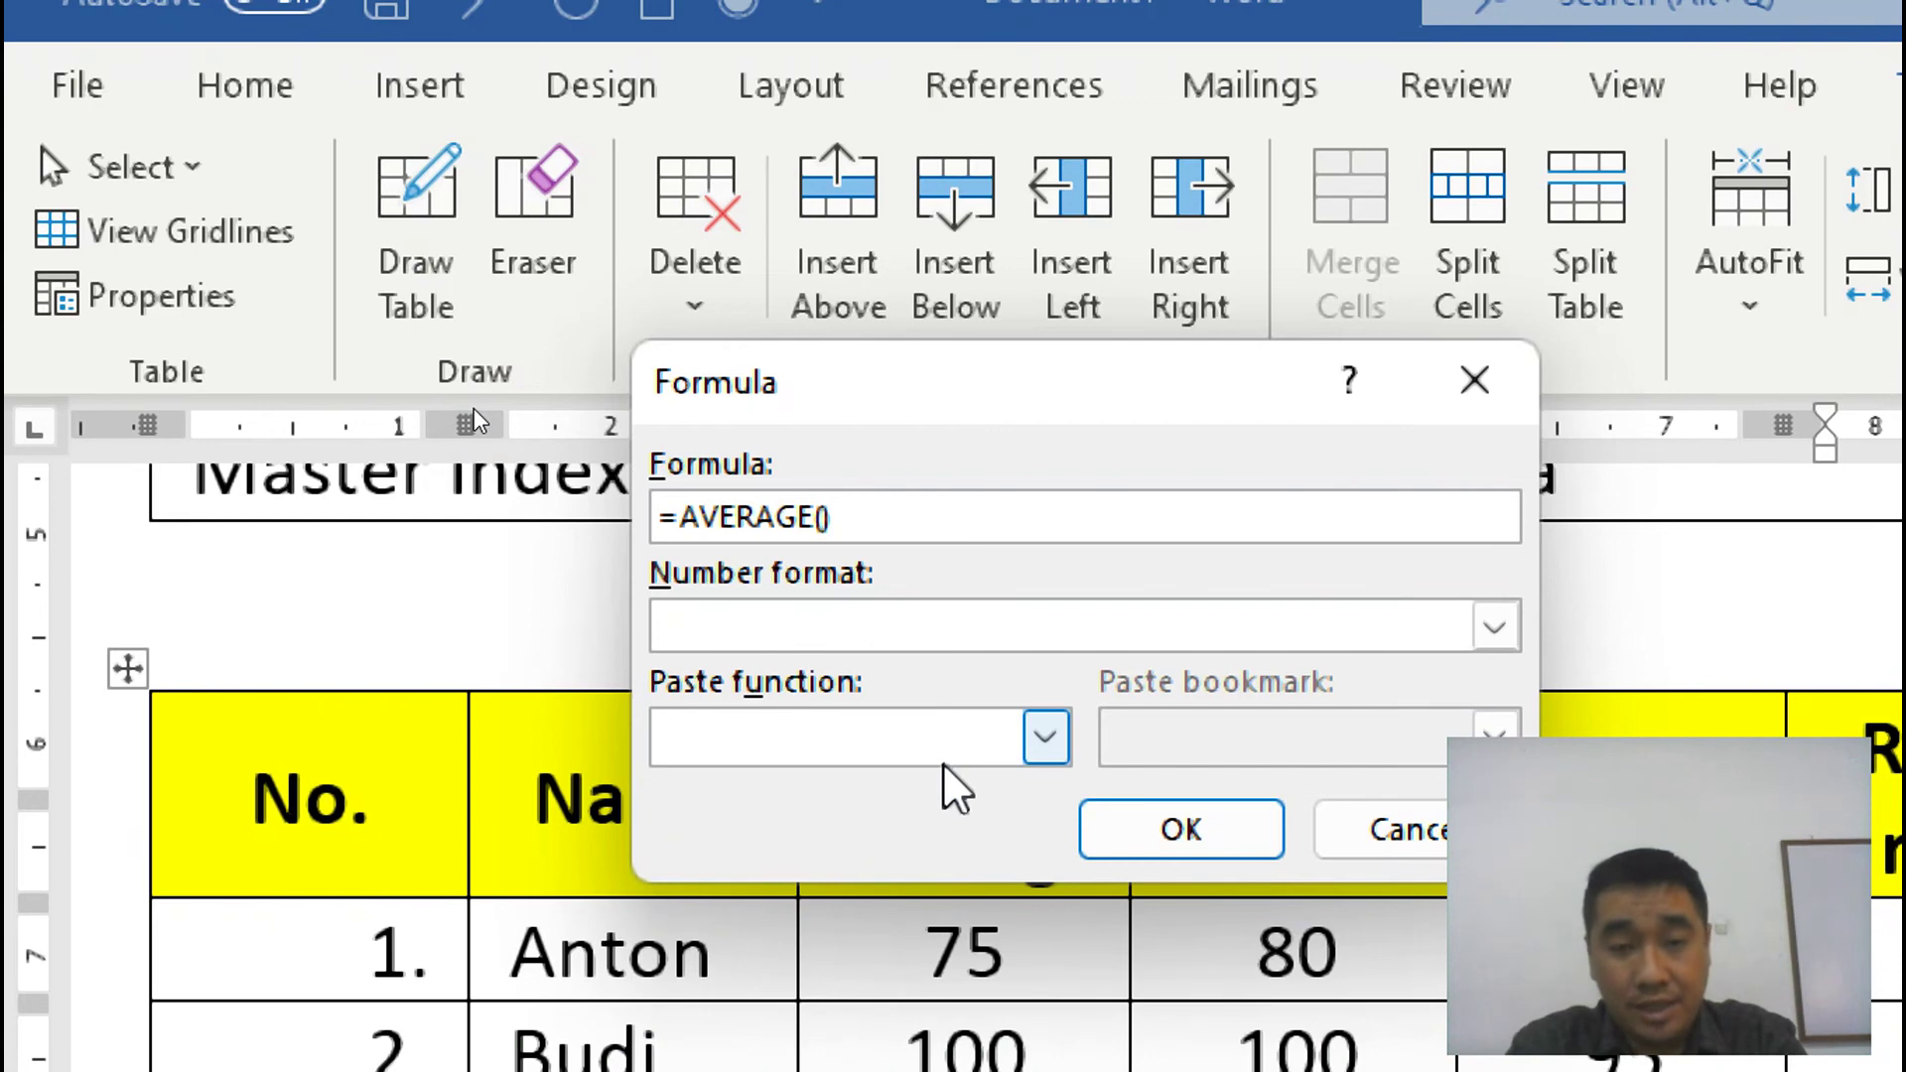
type("left")
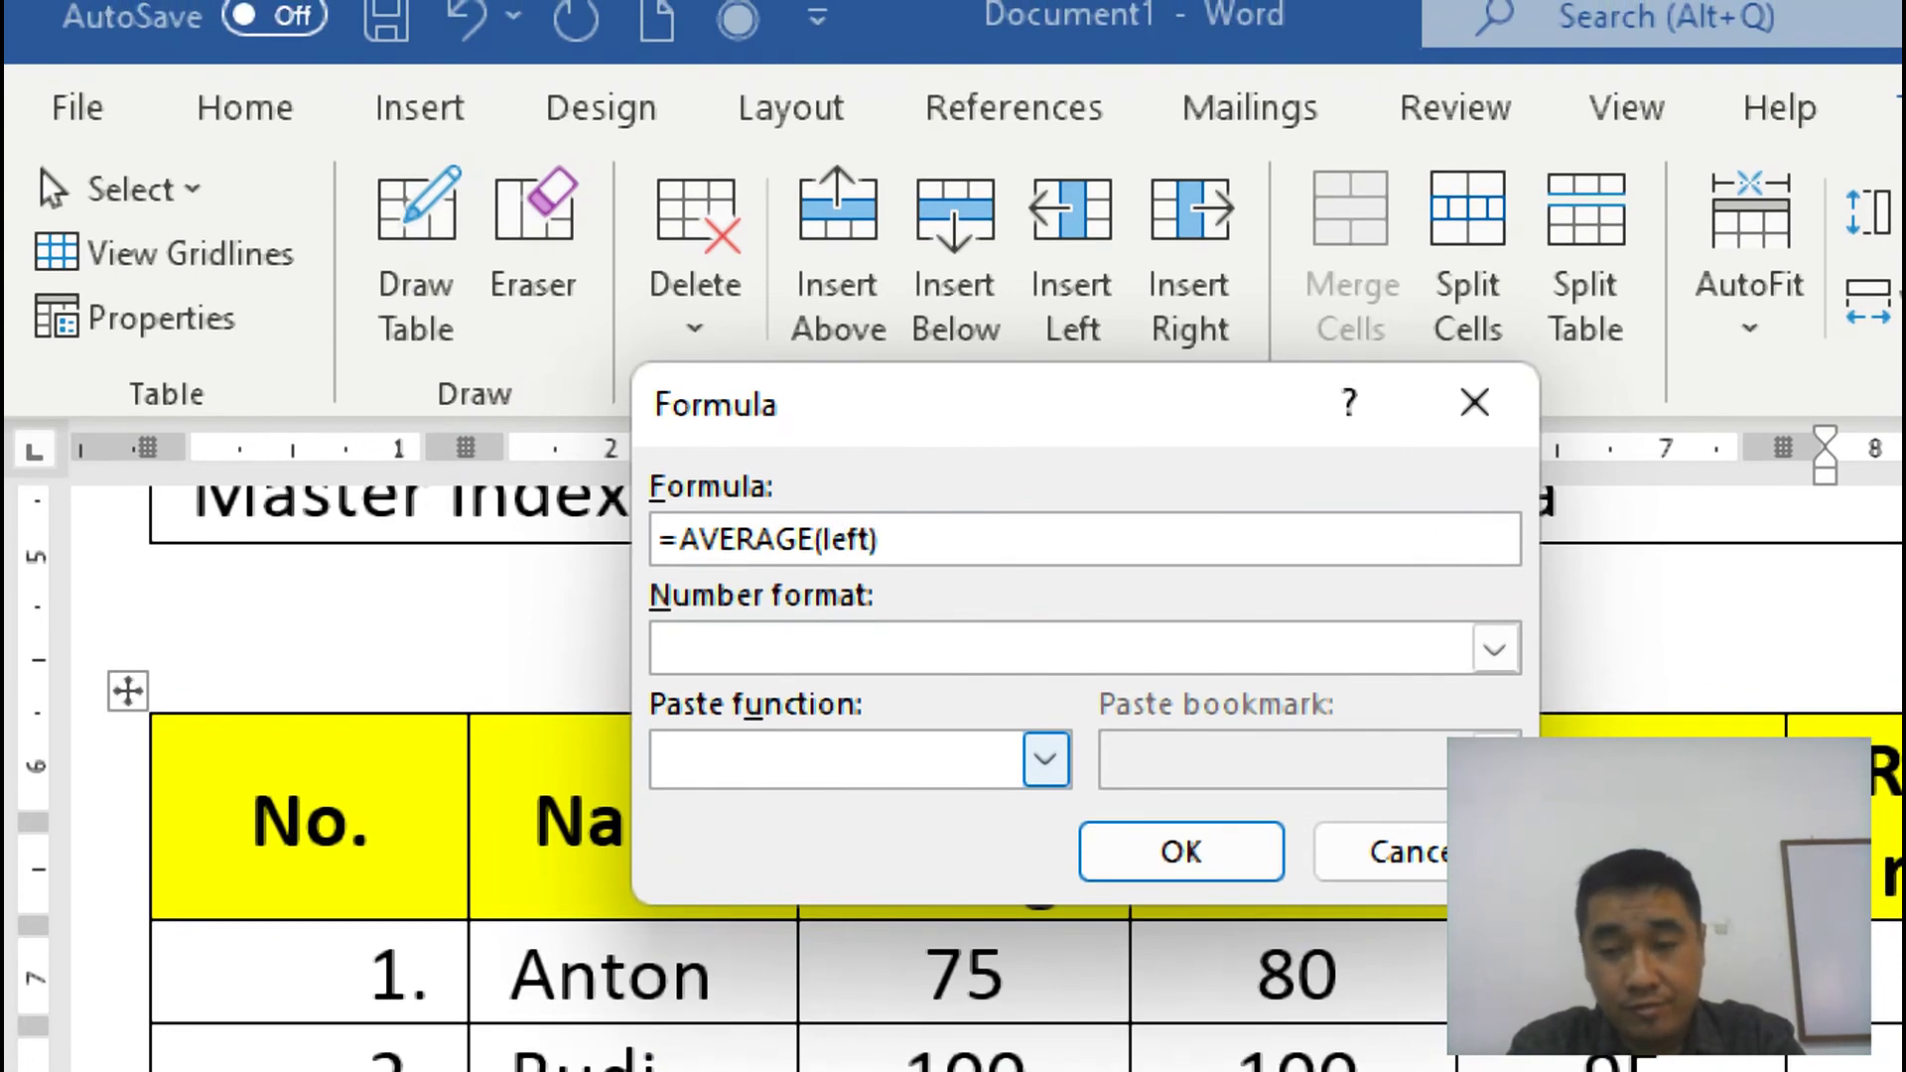
key("Return")
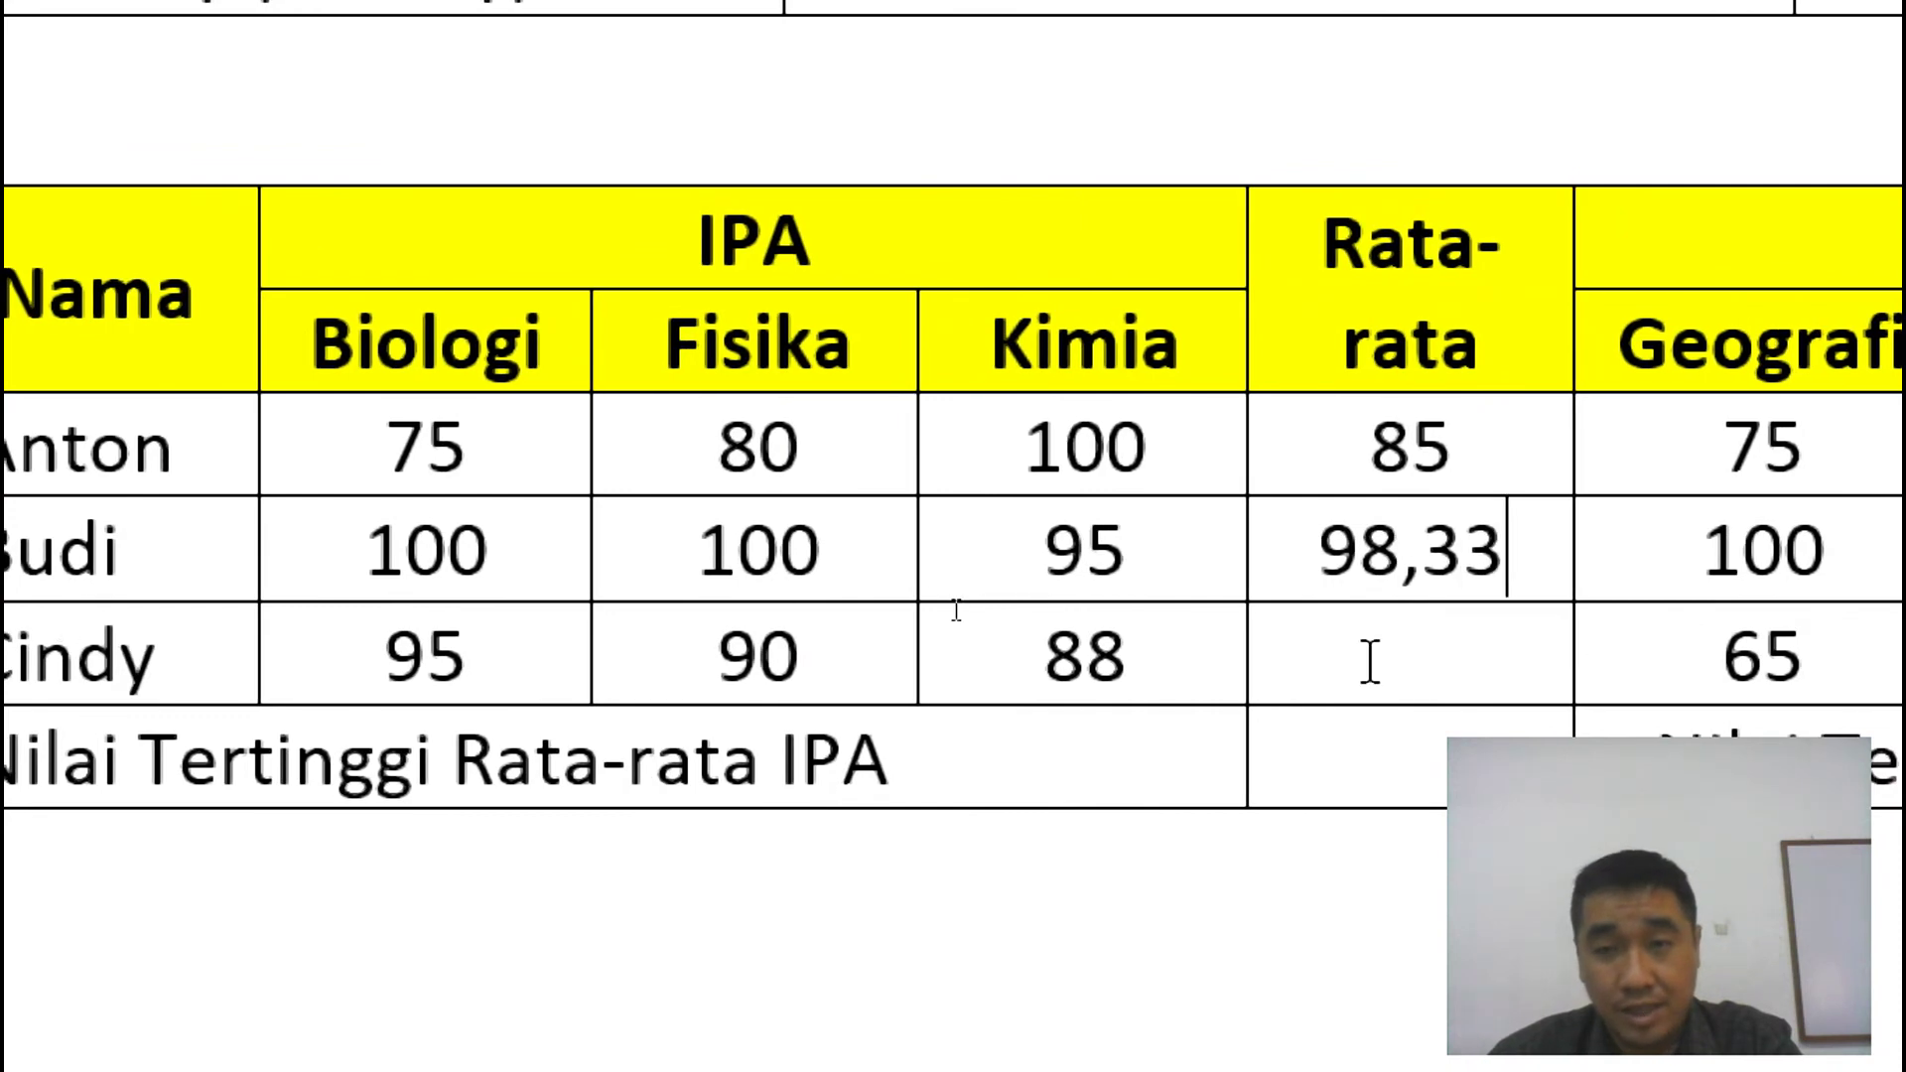
Open the Formula dialog for row 3's IPA Rata-rata cell and clear the suggested formula down to the equals sign.
left_click(1446, 681)
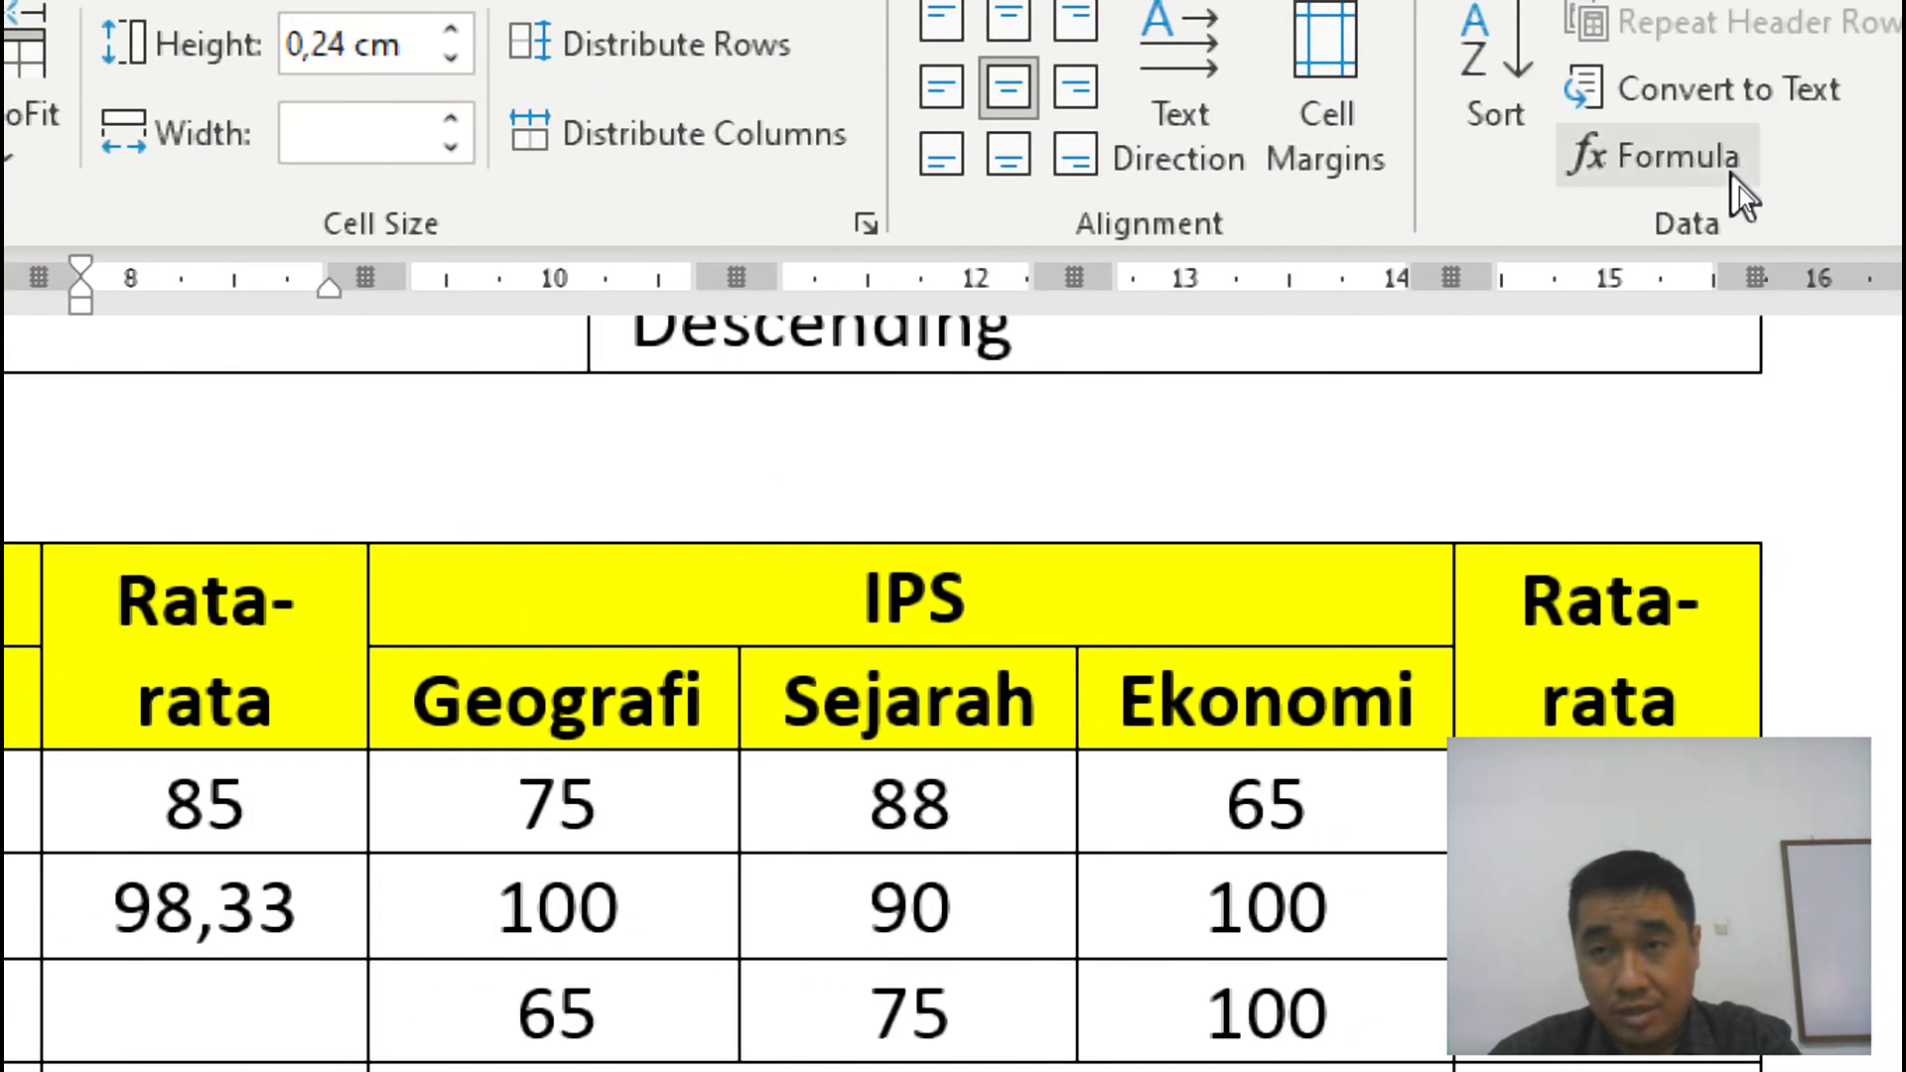
left_click(1724, 175)
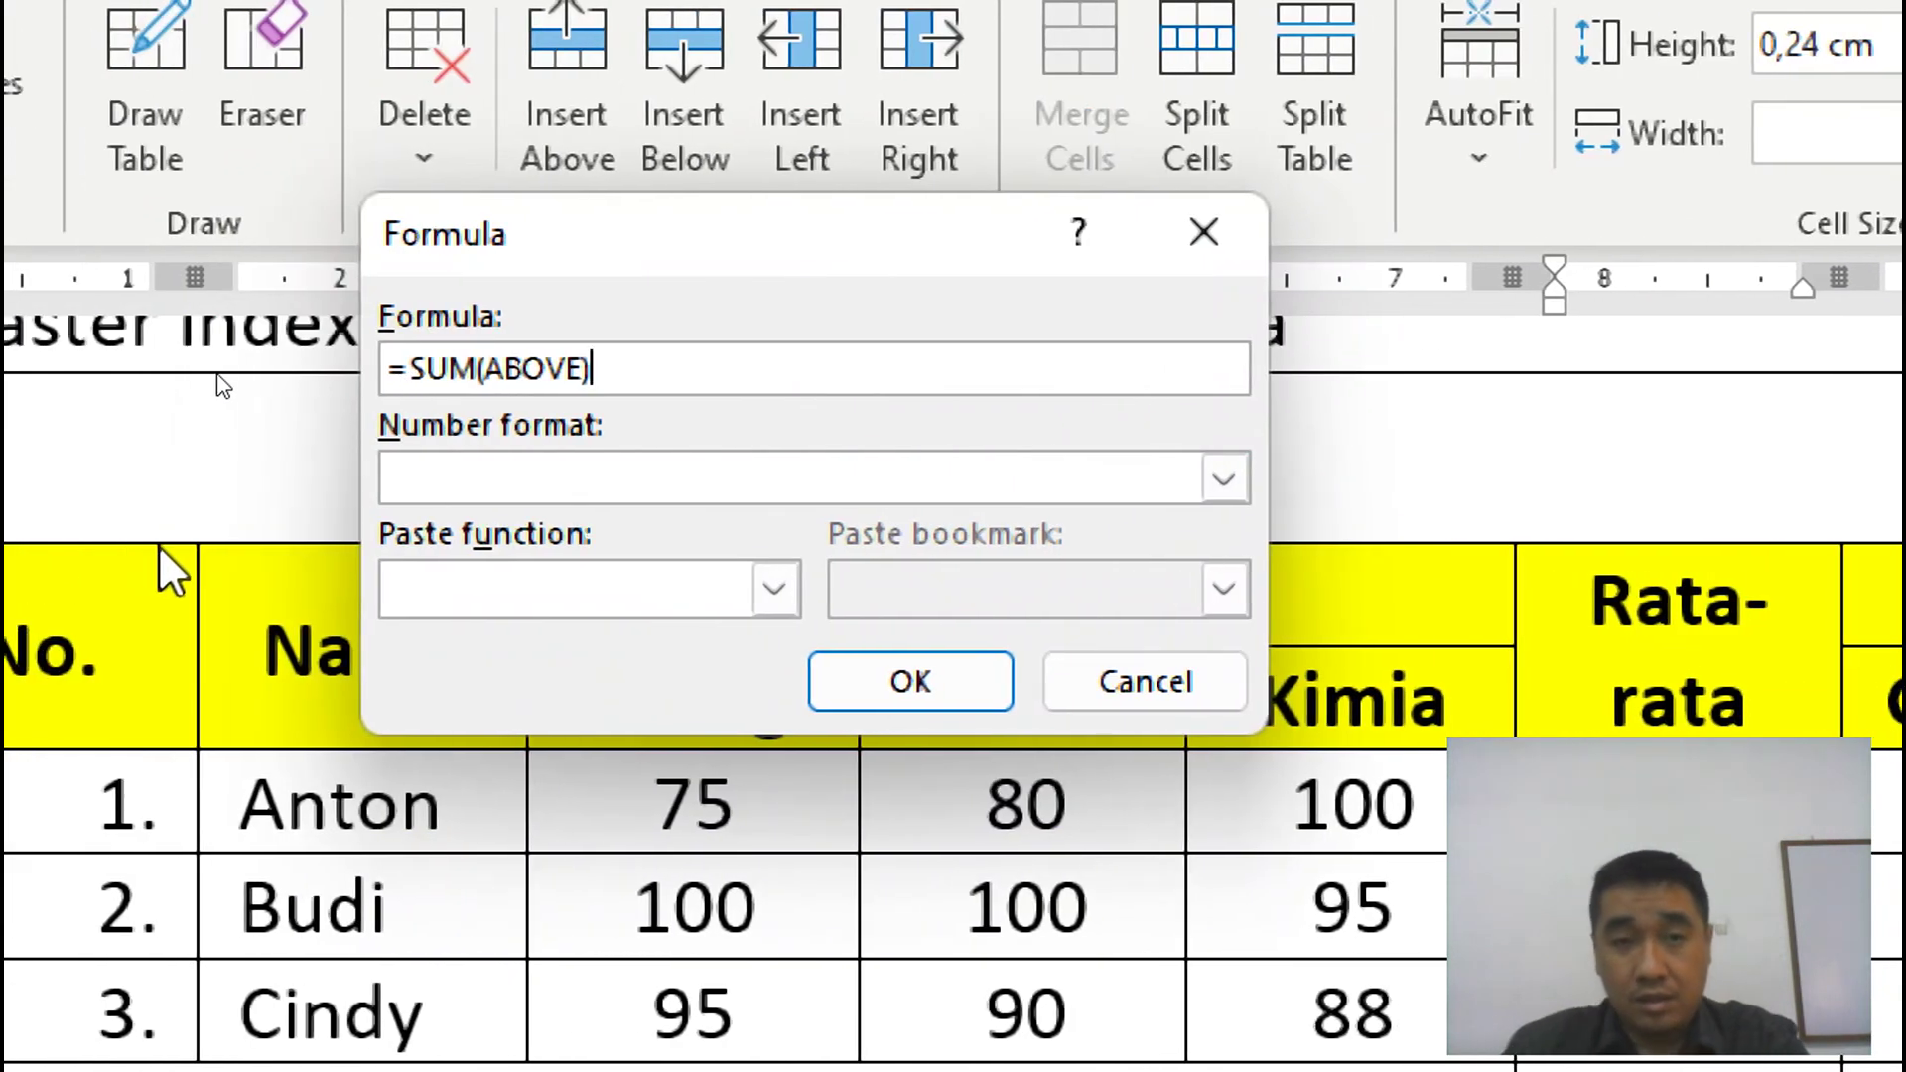
key("BackSpace")
key("BackSpace")
key("BackSpace")
key("BackSpace")
key("BackSpace")
key("BackSpace")
key("BackSpace")
key("BackSpace")
key("BackSpace")
key("BackSpace")
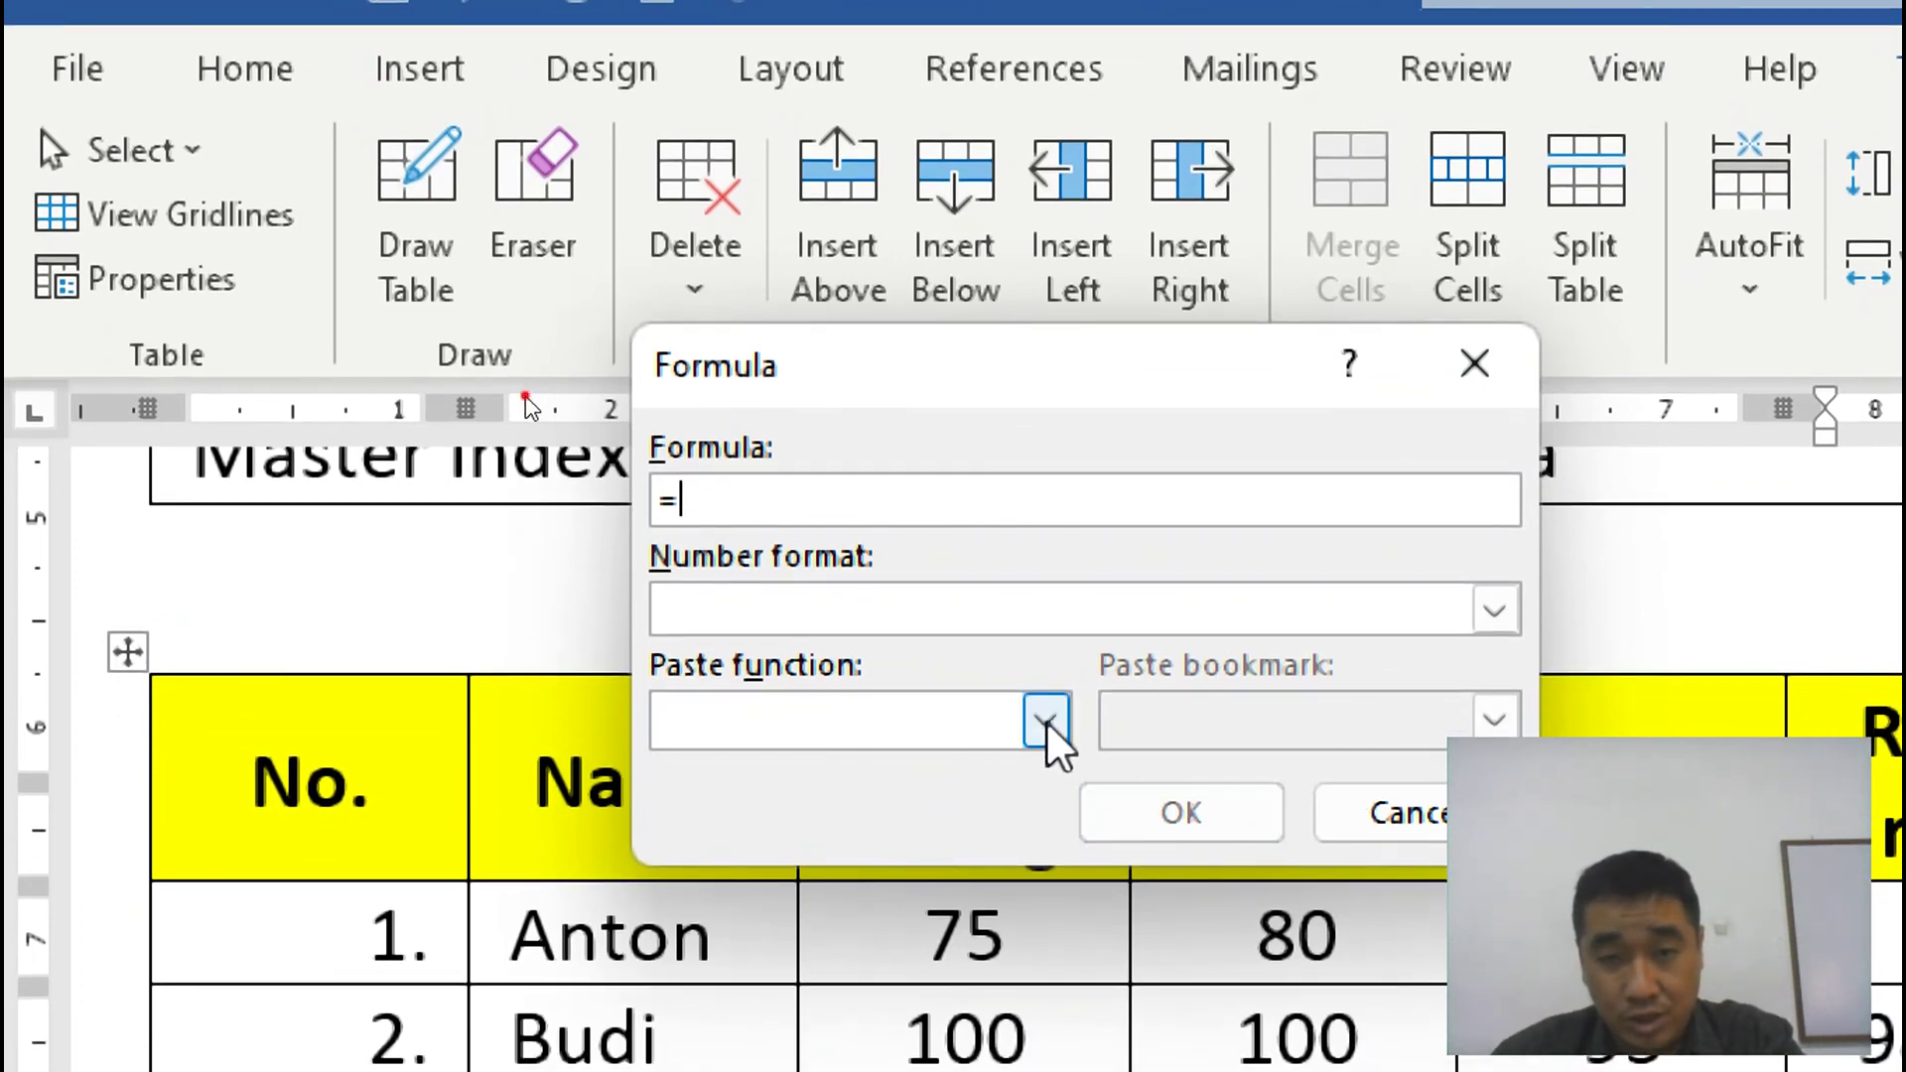
Build the formula =AVERAGE(left) from the pasted AVERAGE function and insert the result as row 3's IPA Rata-rata.
left_click(1045, 760)
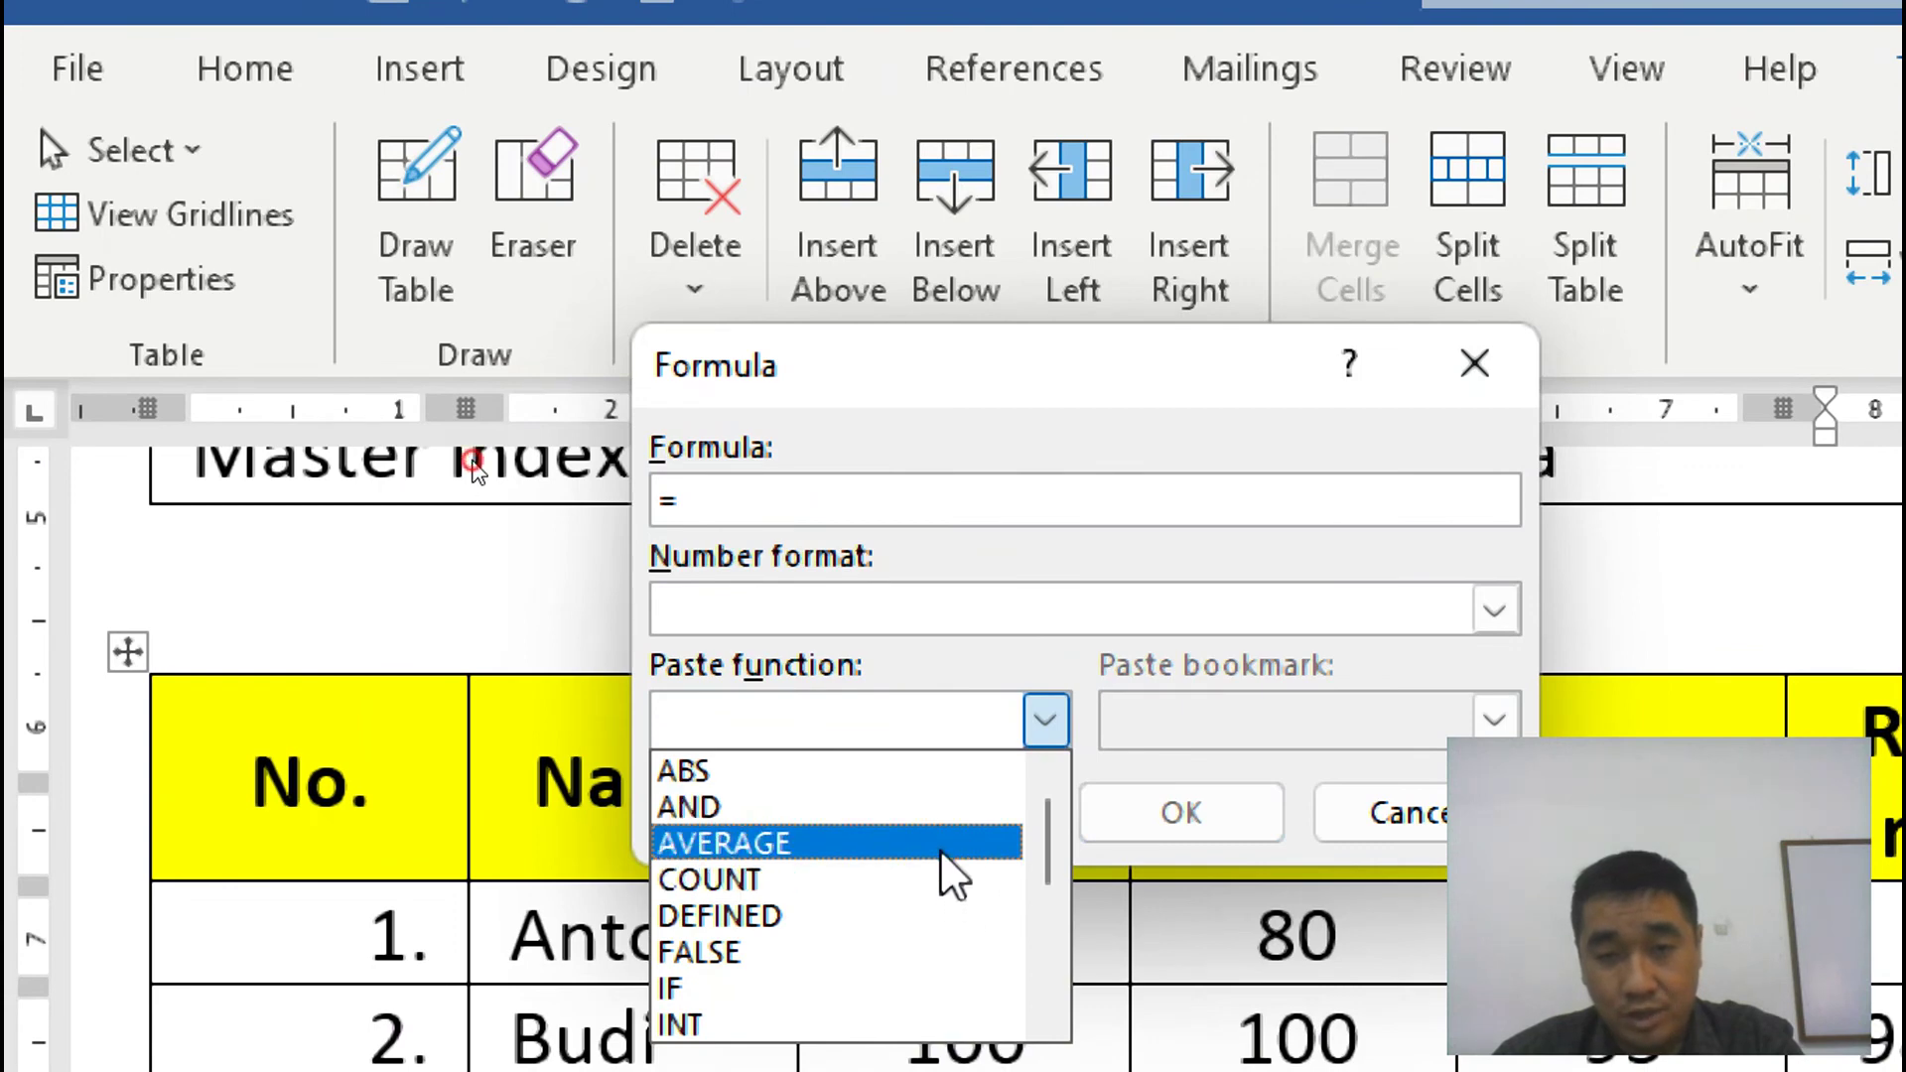
left_click(943, 851)
type("left")
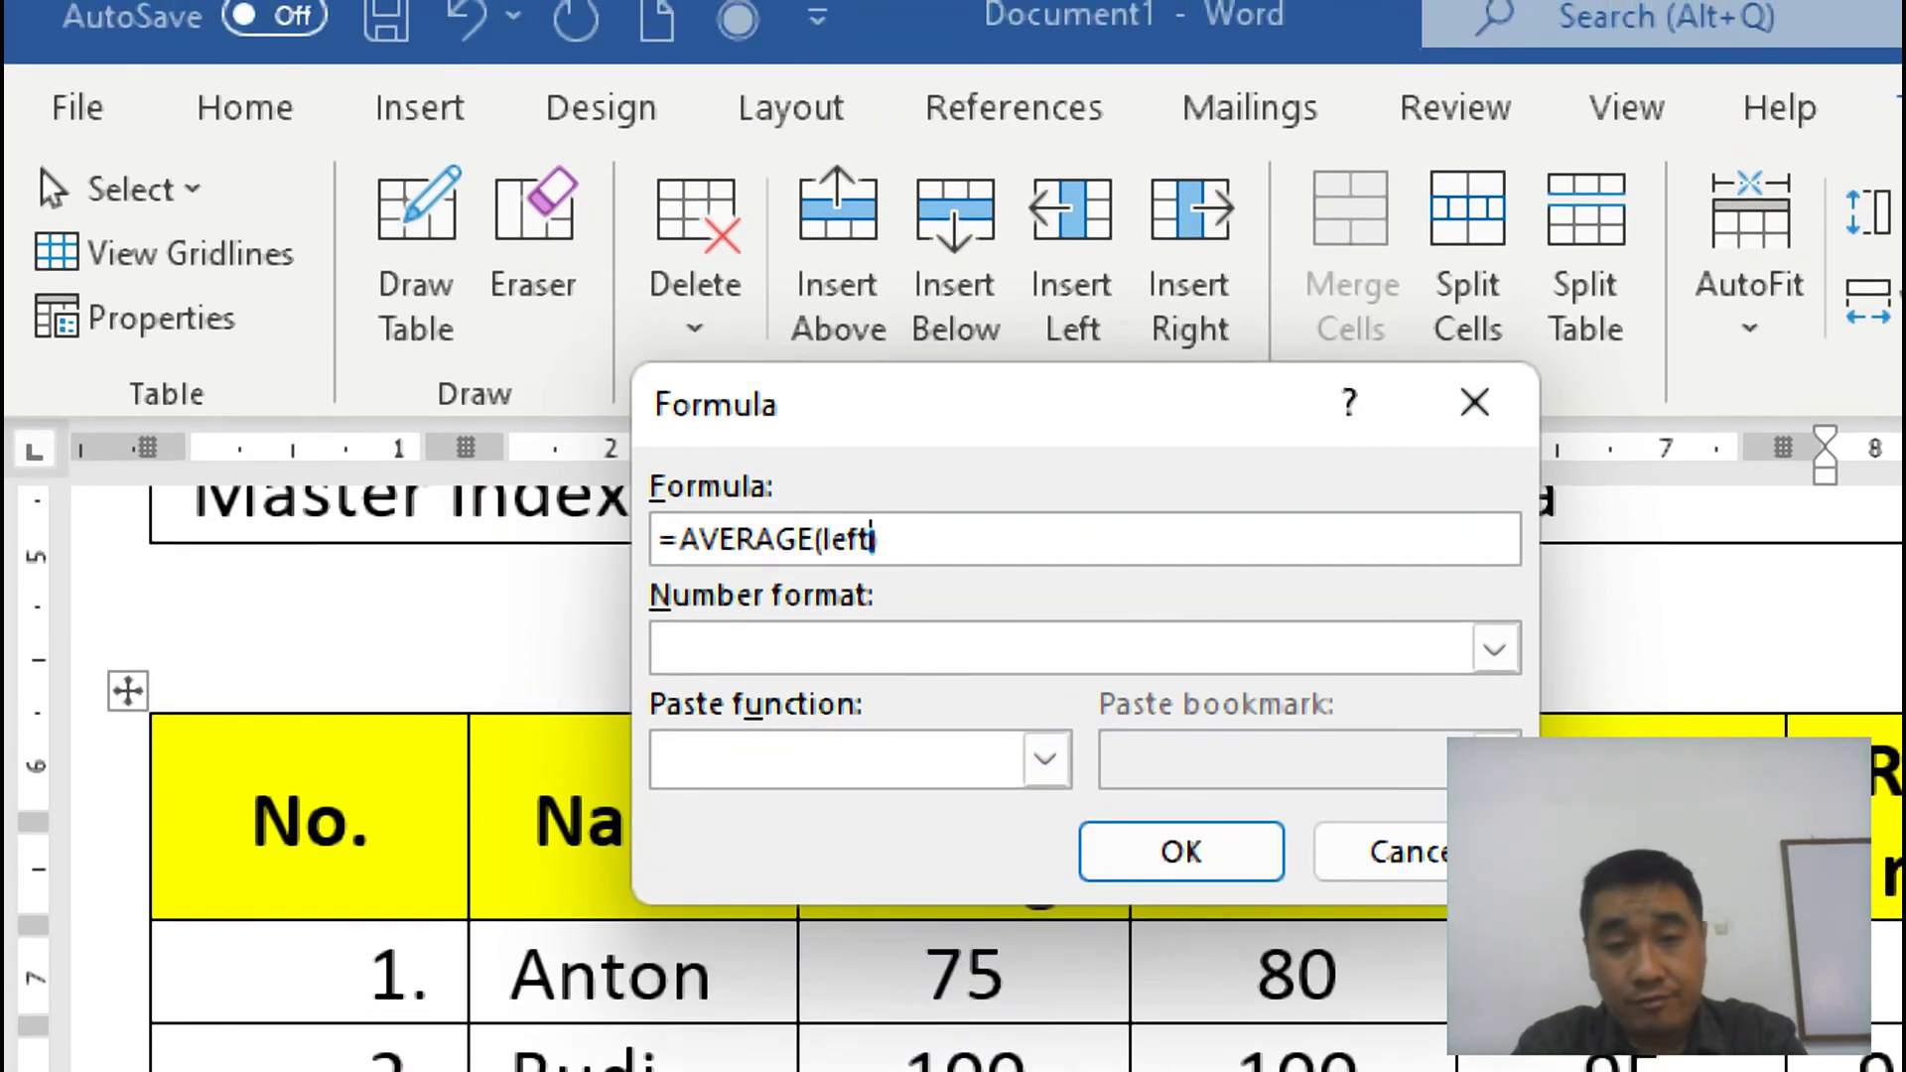
key("Return")
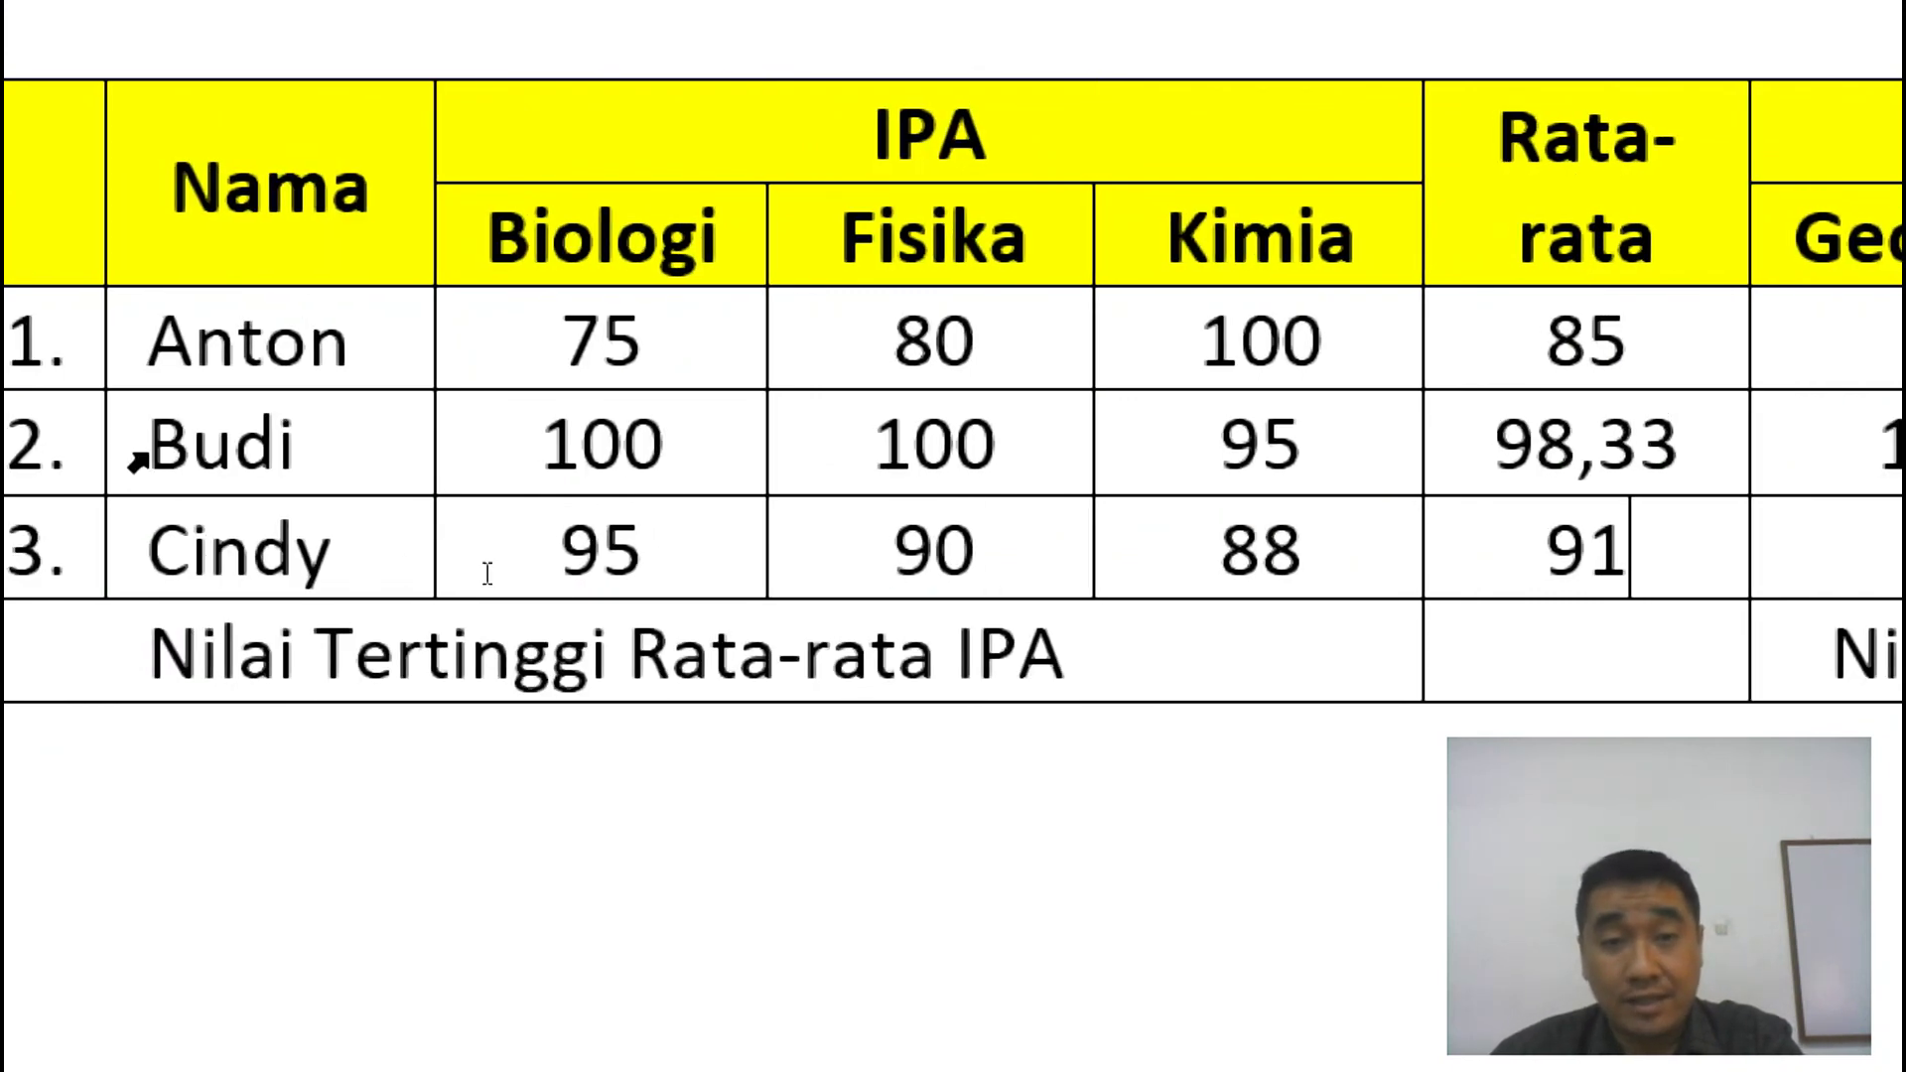
Open the Formula dialog for the Nilai Tertinggi Rata-rata IPA result cell and clear the suggested formula down to the equals sign.
left_click(1566, 655)
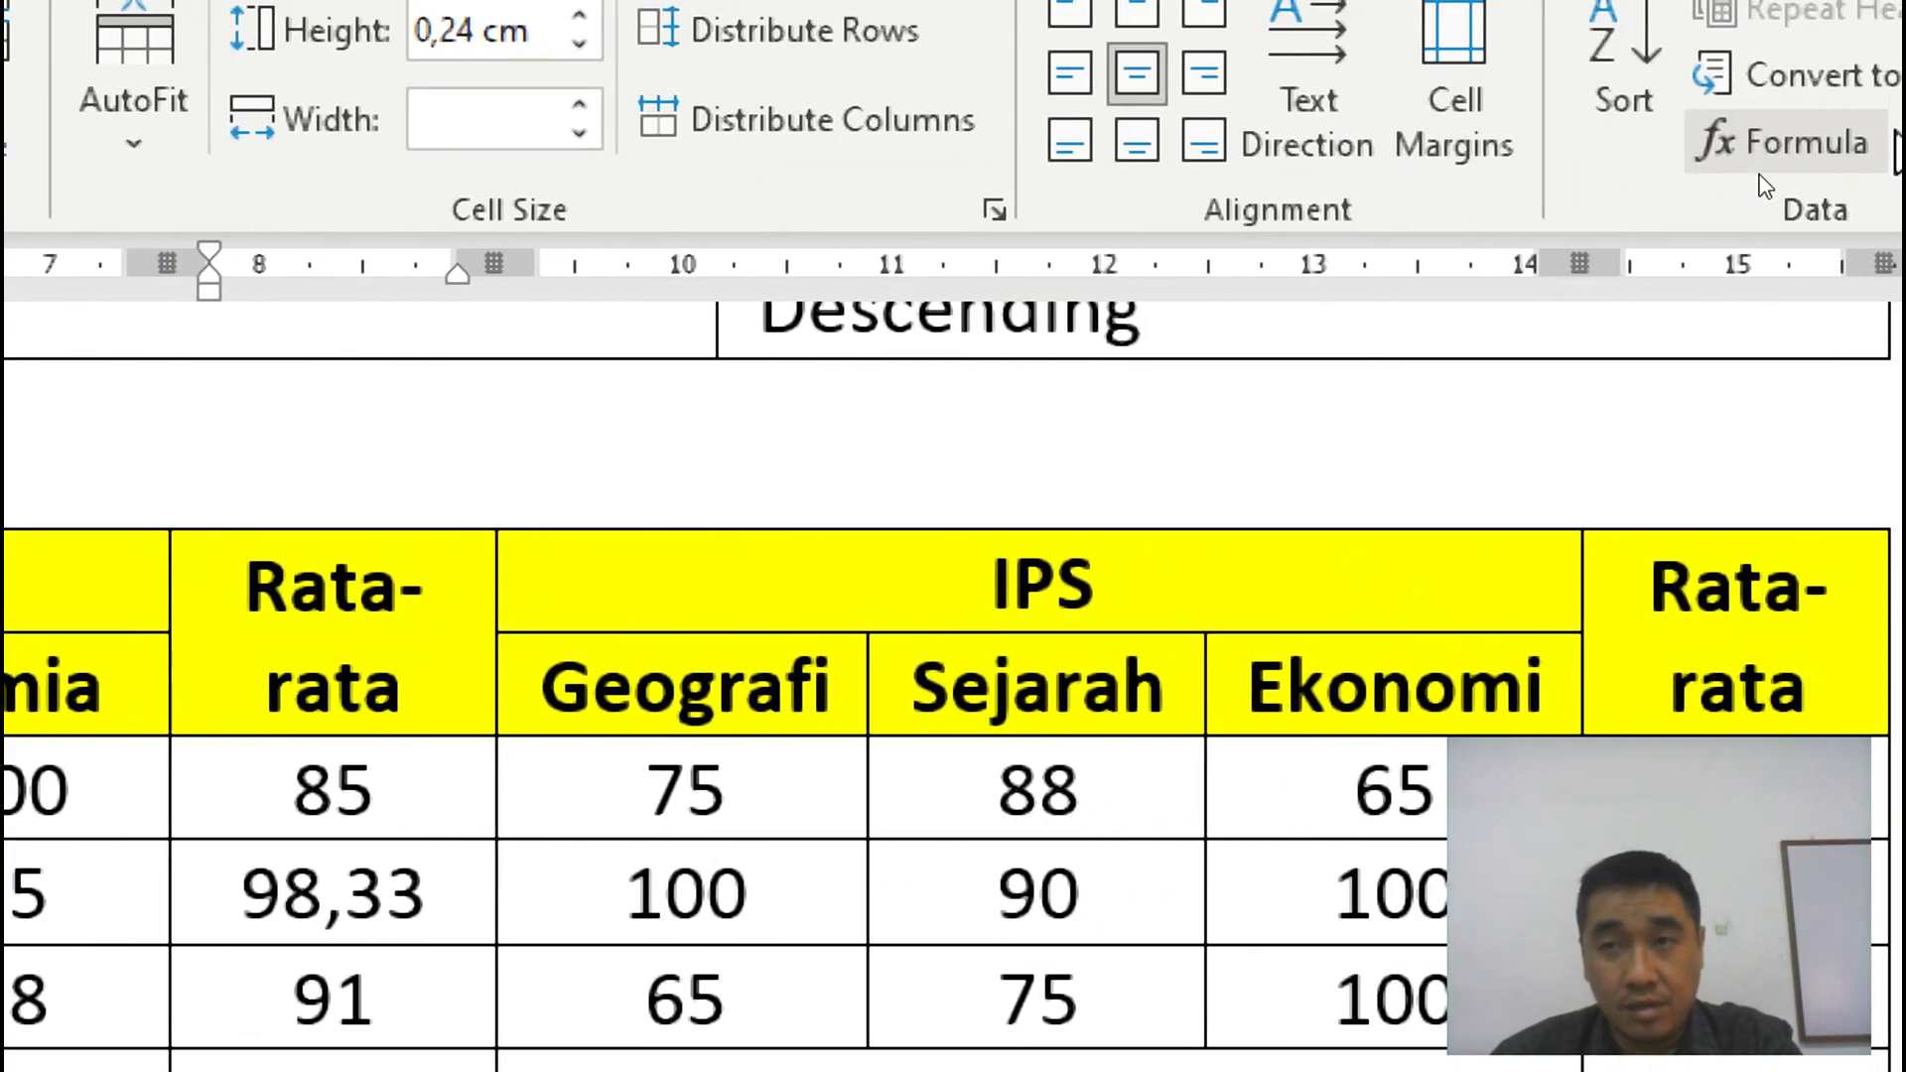
left_click(1737, 142)
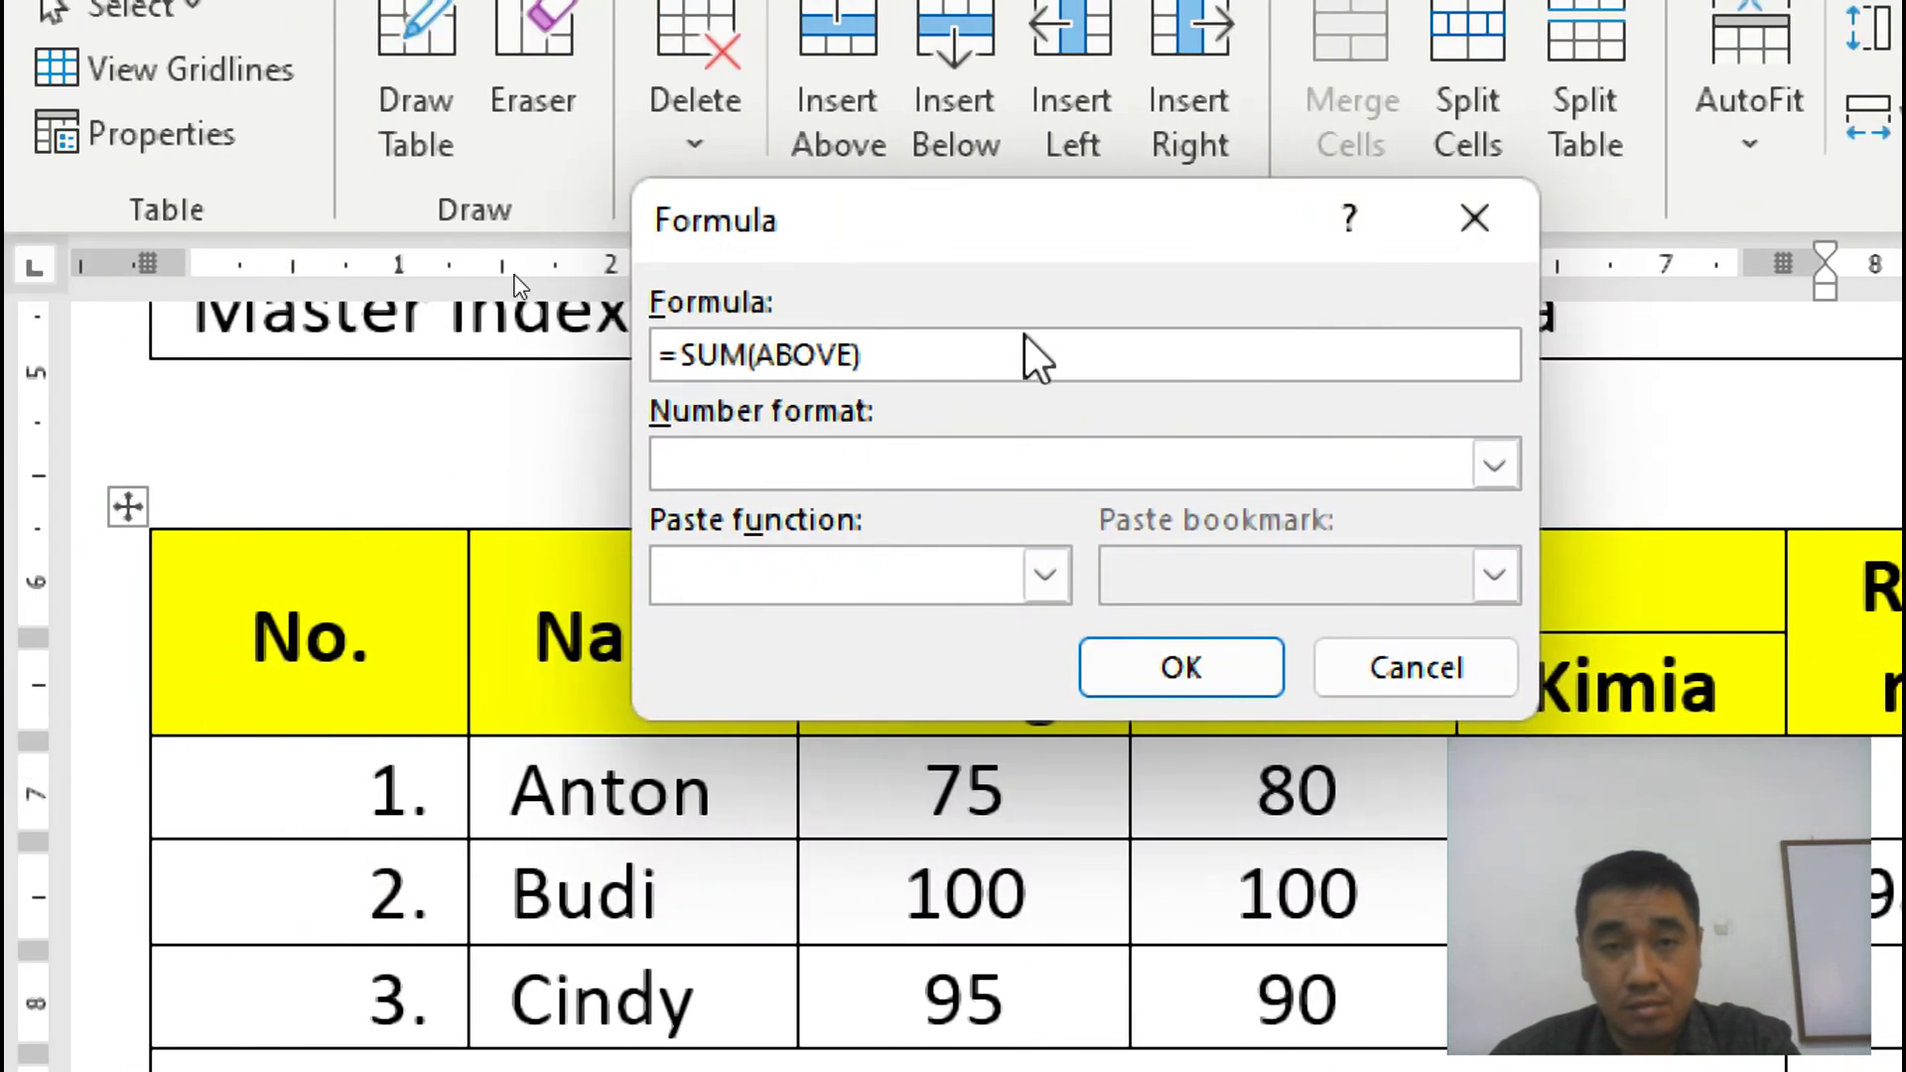
key("BackSpace")
key("BackSpace")
key("BackSpace")
key("BackSpace")
key("BackSpace")
key("BackSpace")
key("BackSpace")
key("BackSpace")
key("BackSpace")
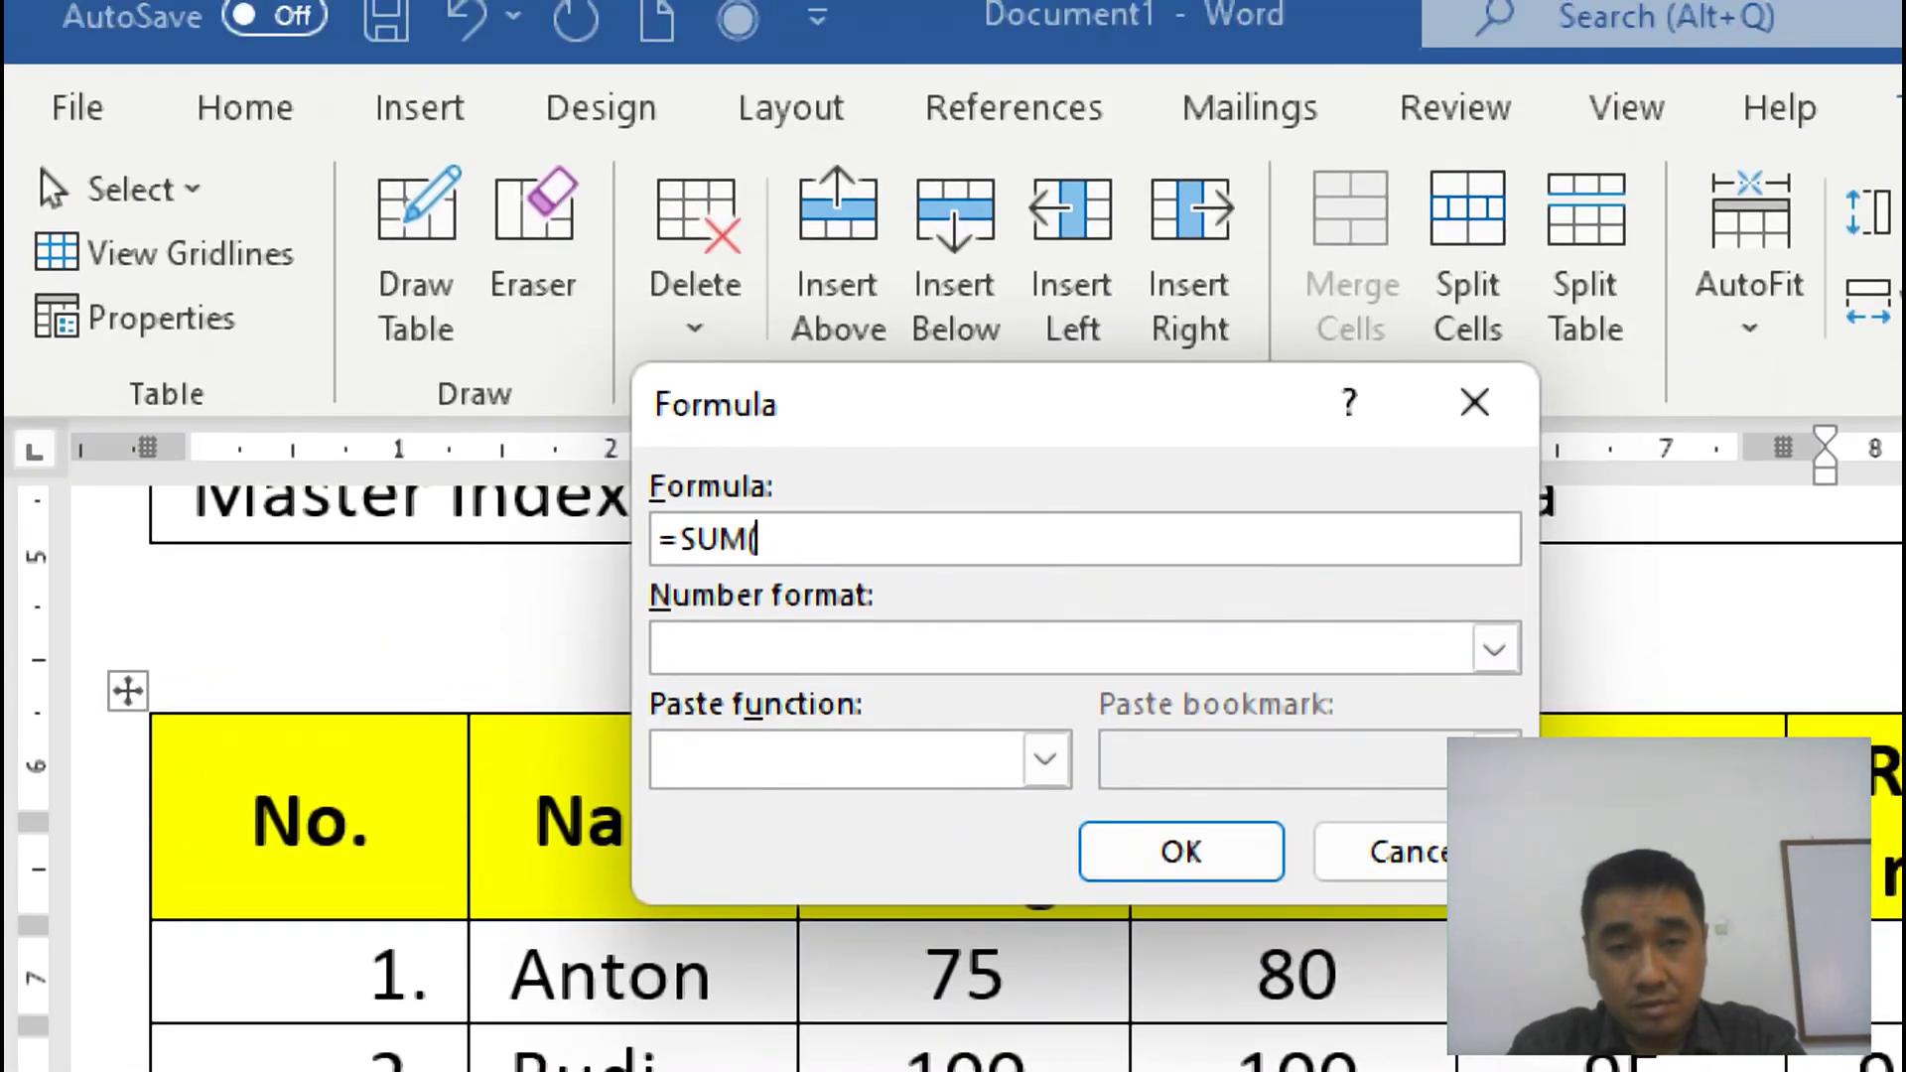
key("BackSpace")
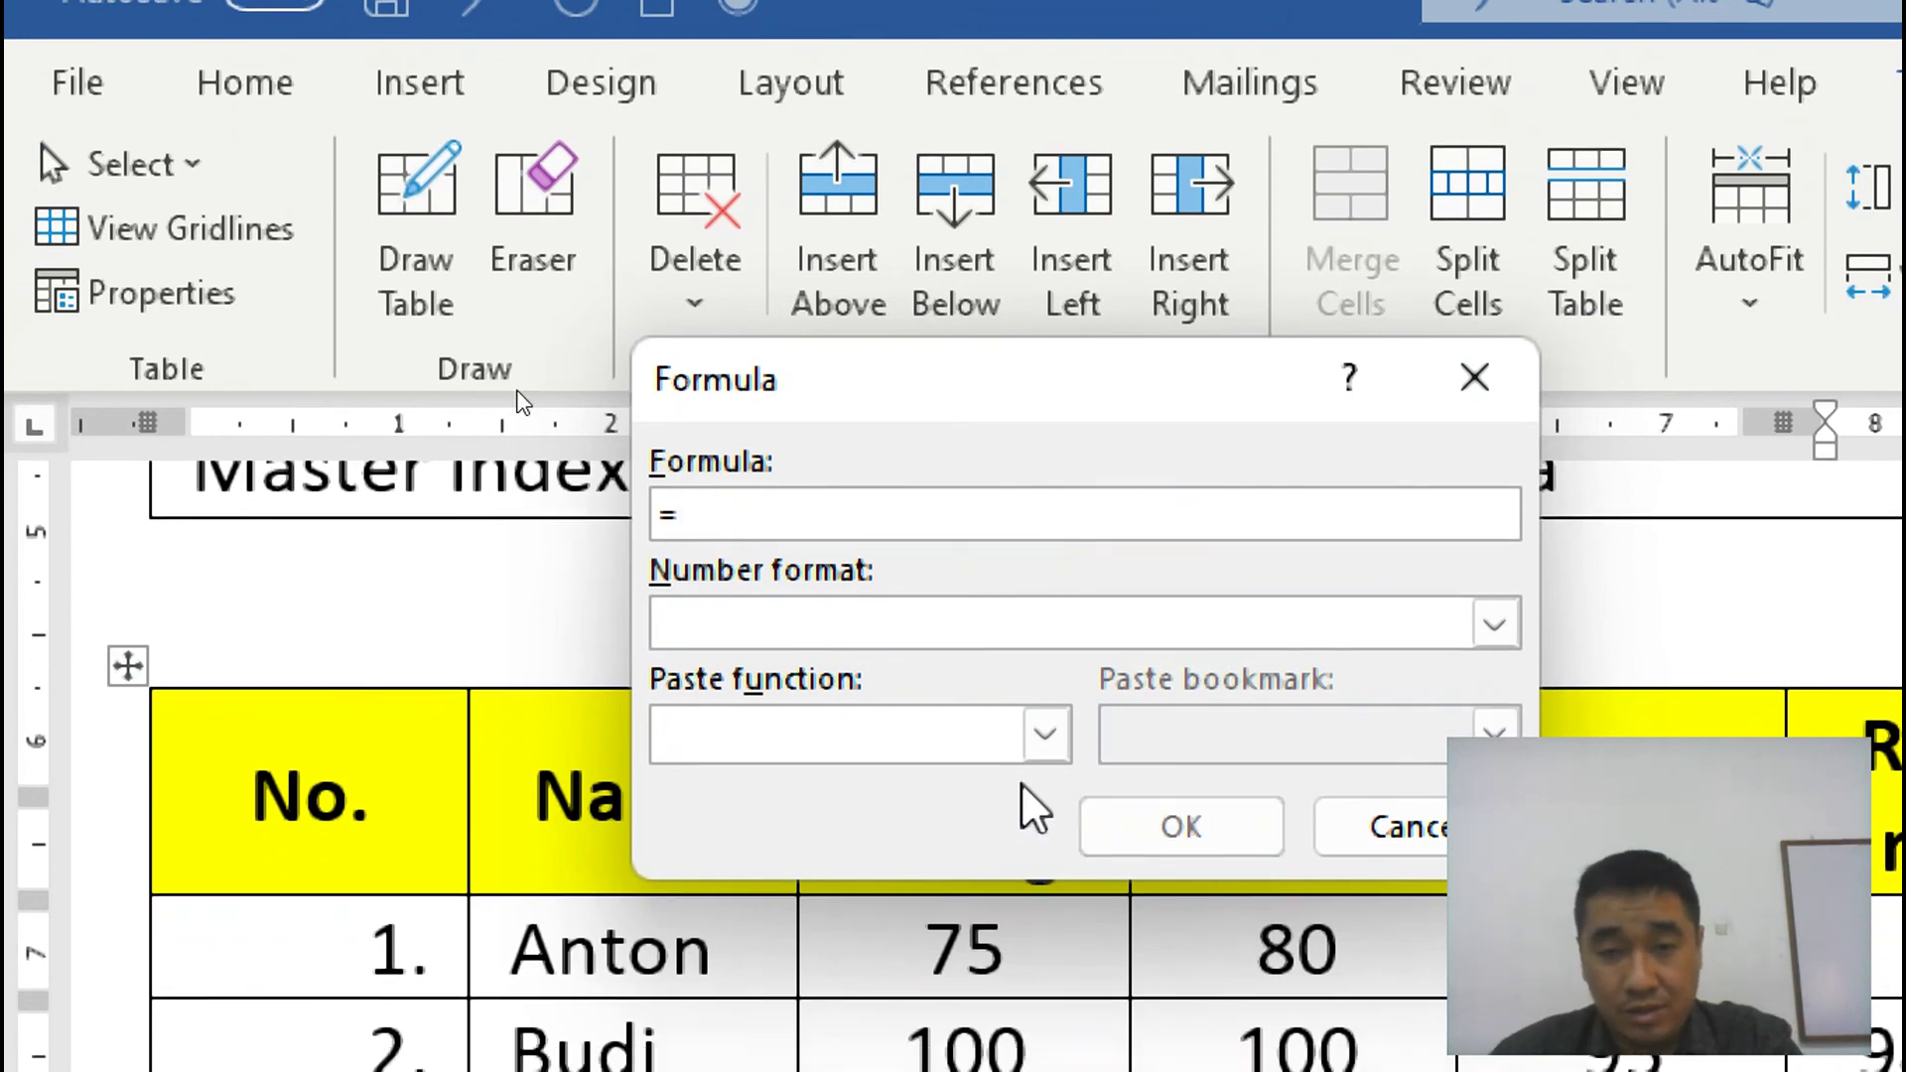
Build the formula =MAX(above) from the pasted MAX function and insert the result in the Nilai Tertinggi Rata-rata IPA cell.
left_click(1045, 733)
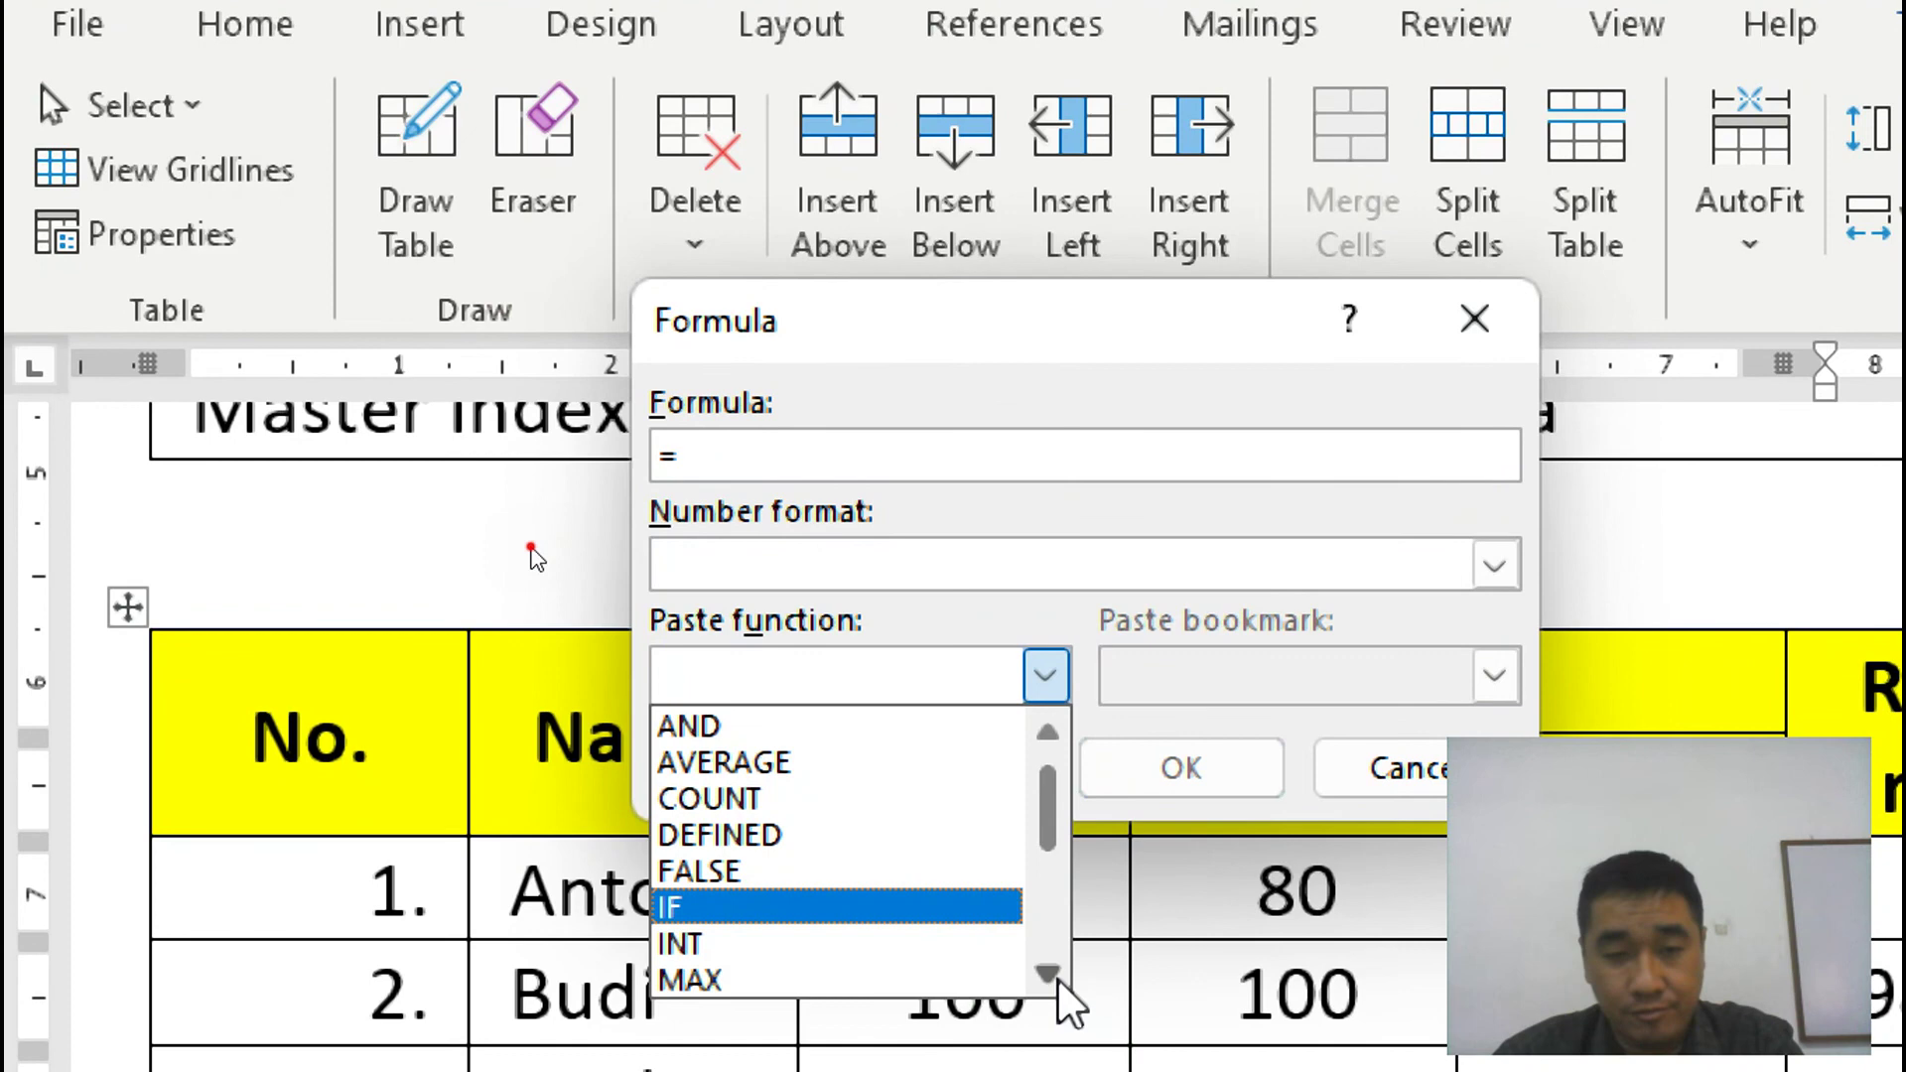
left_click(1049, 975)
left_click(1049, 975)
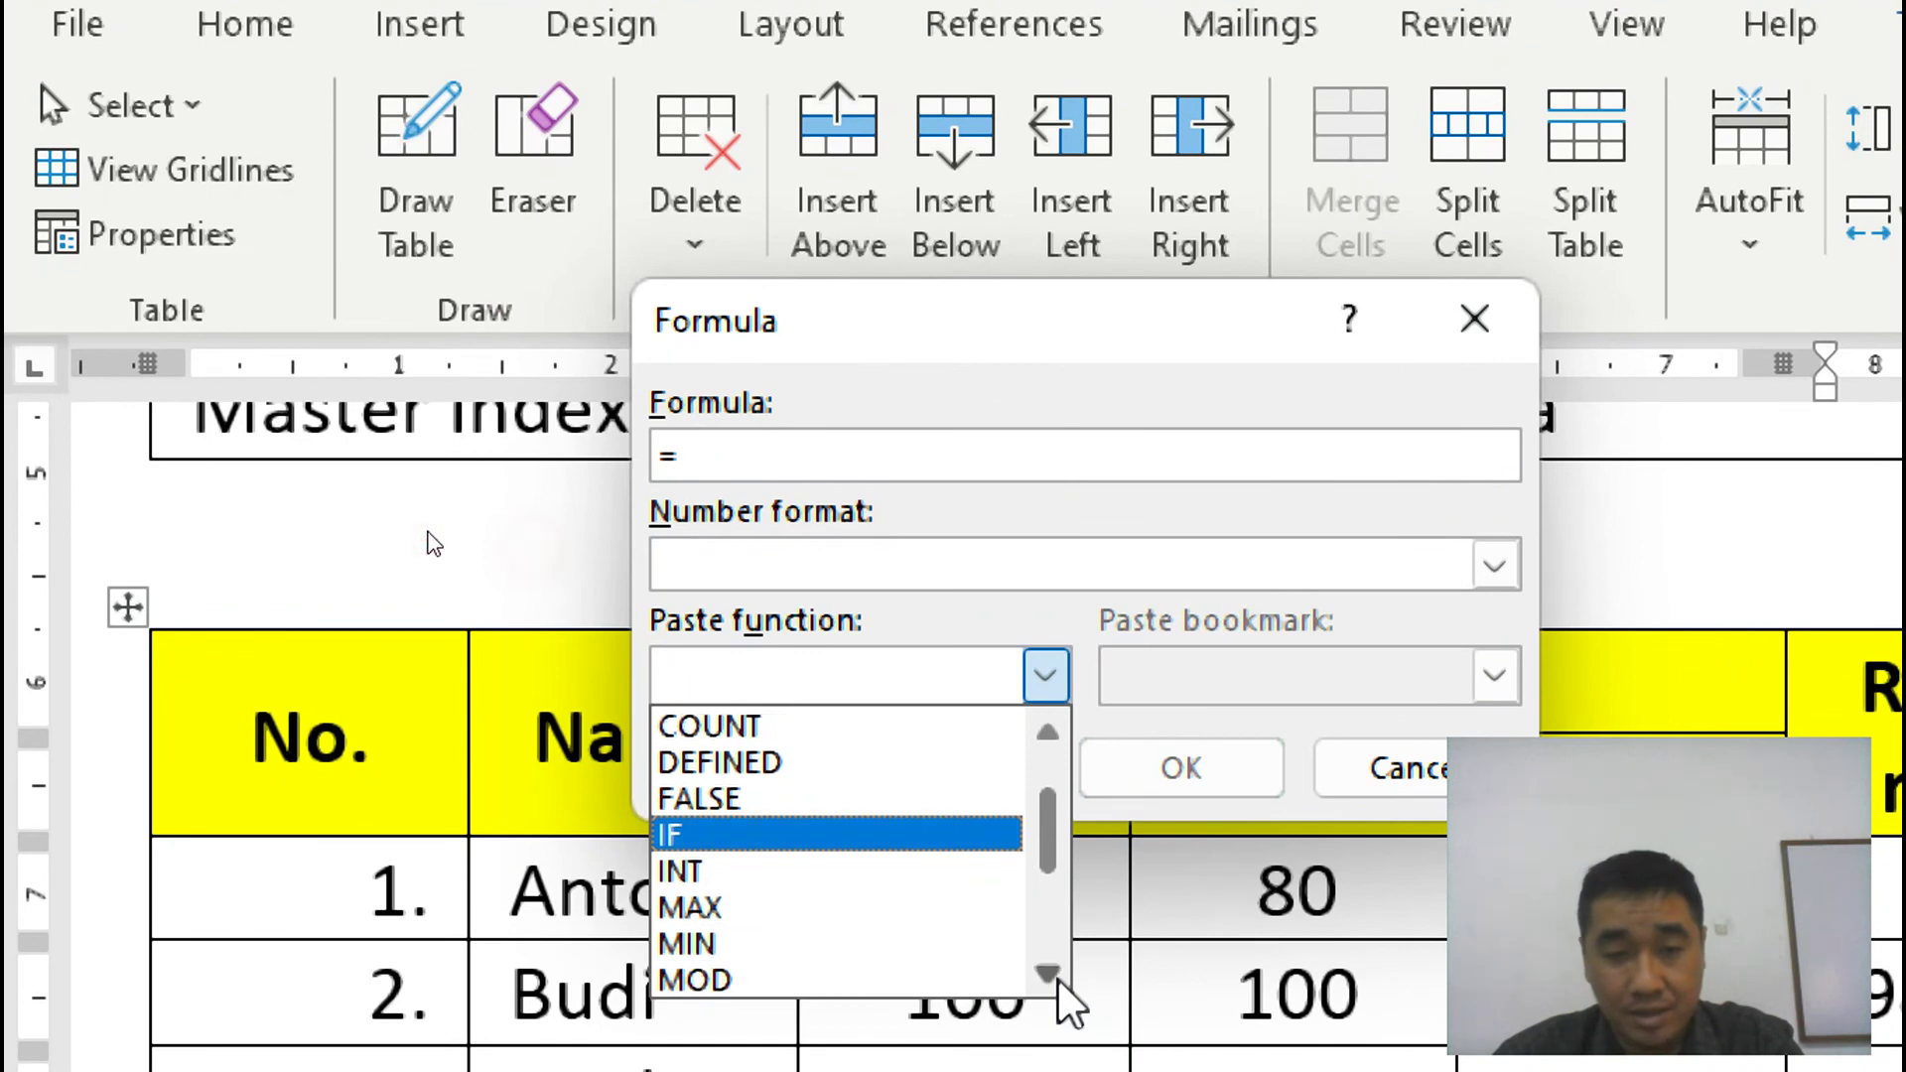
left_click(850, 911)
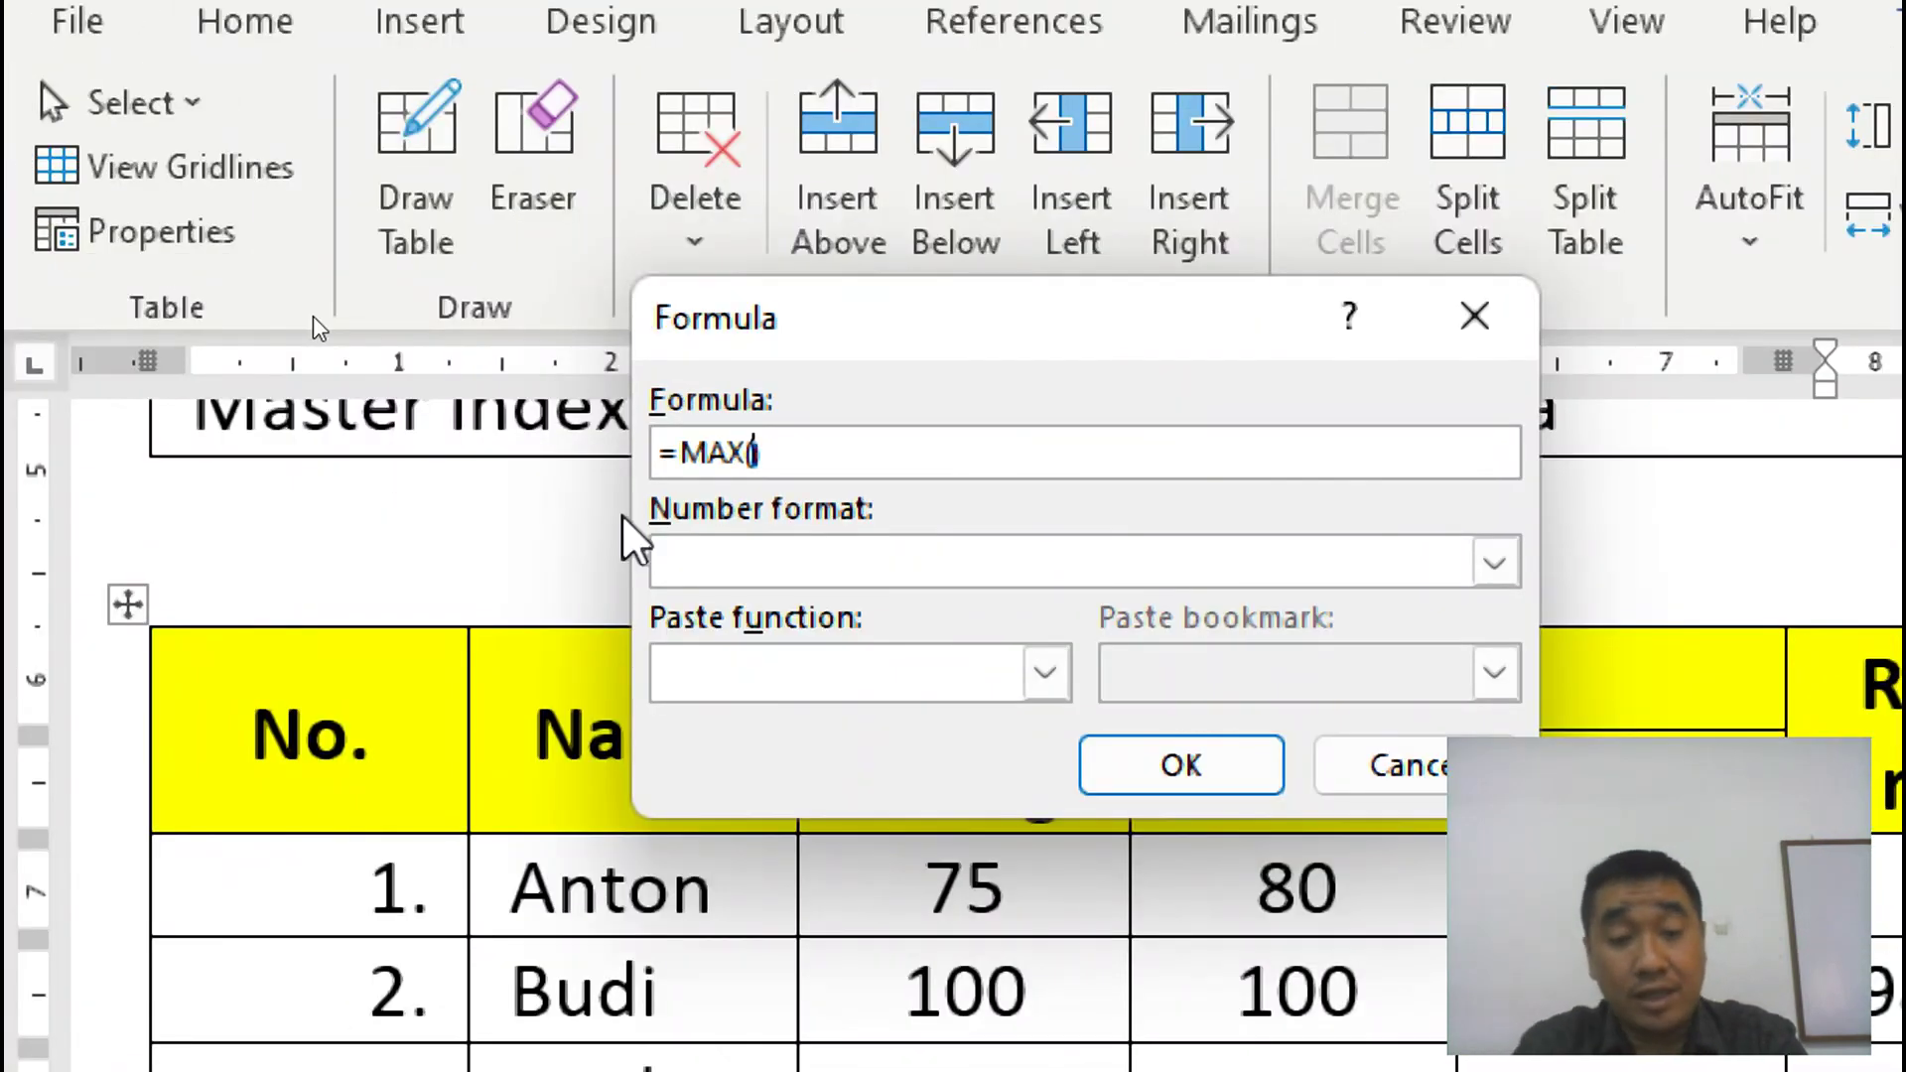
type("above")
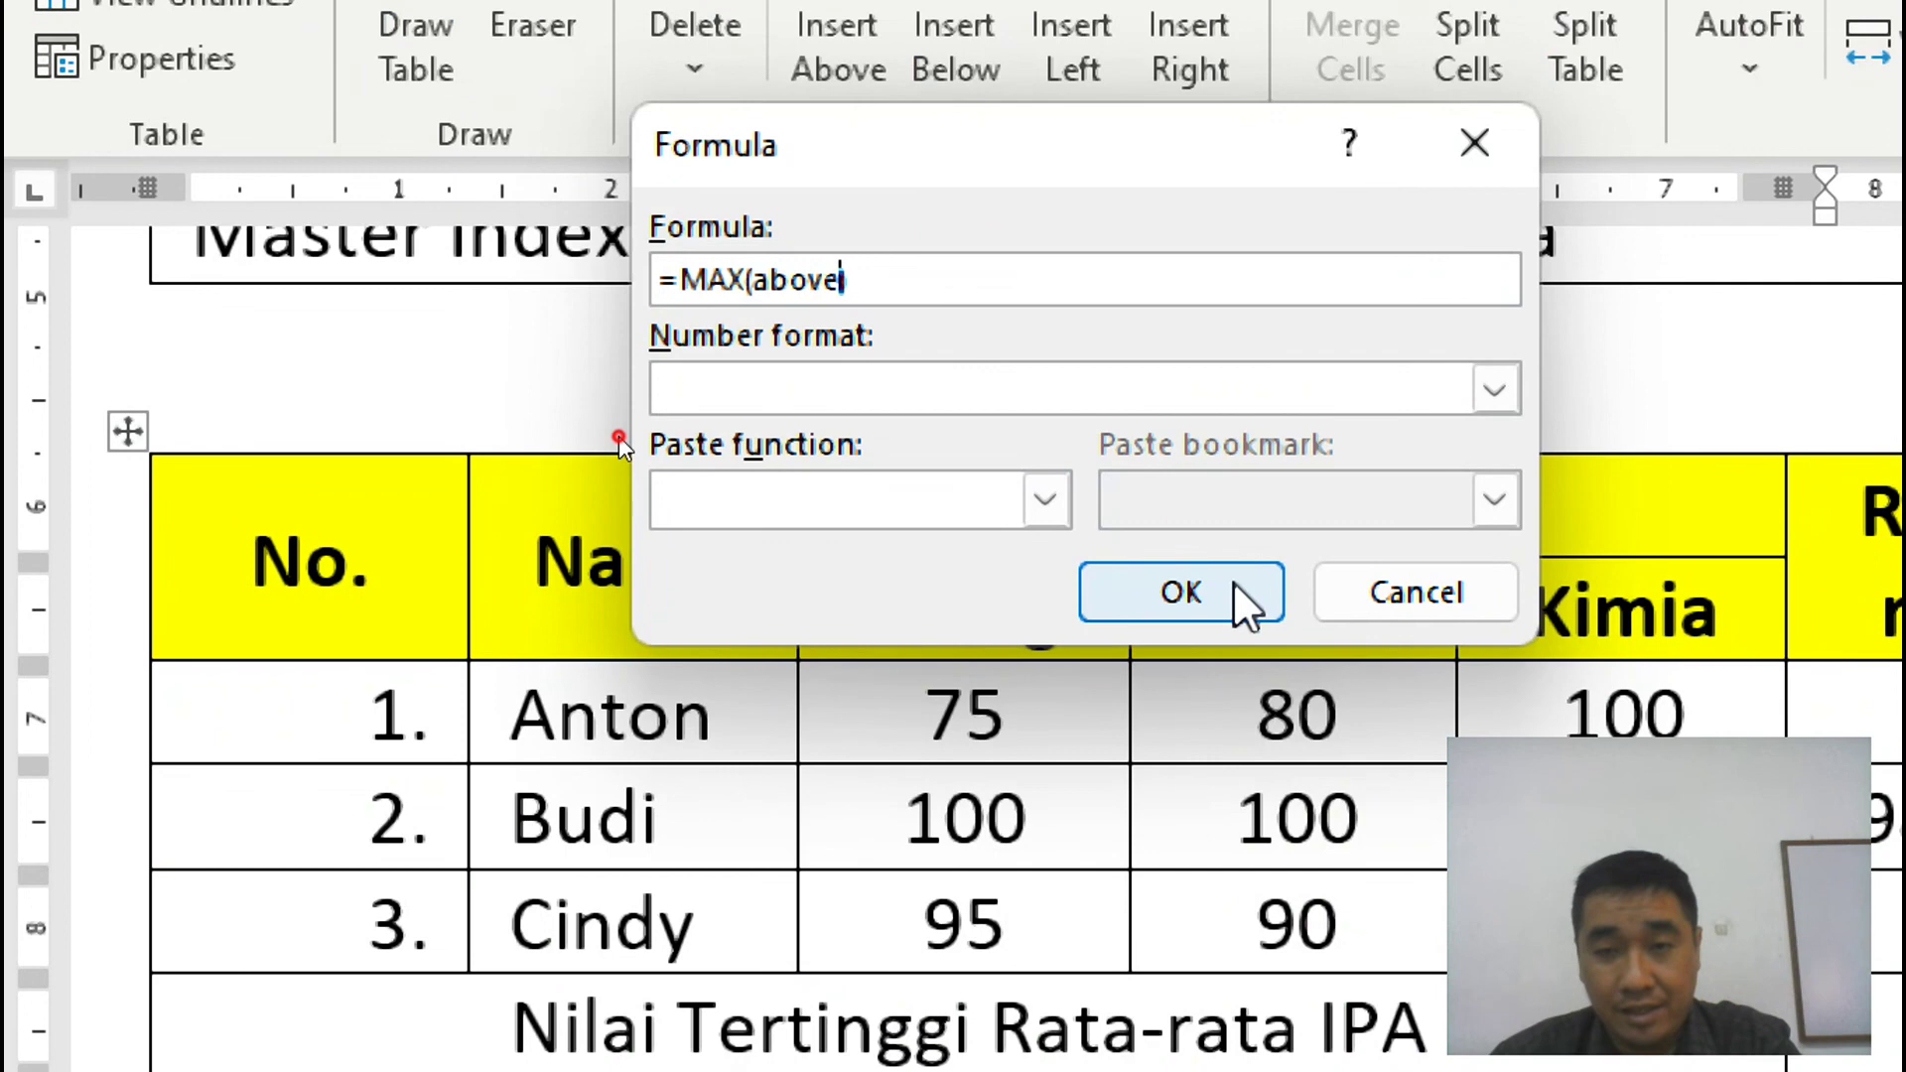
left_click(1242, 859)
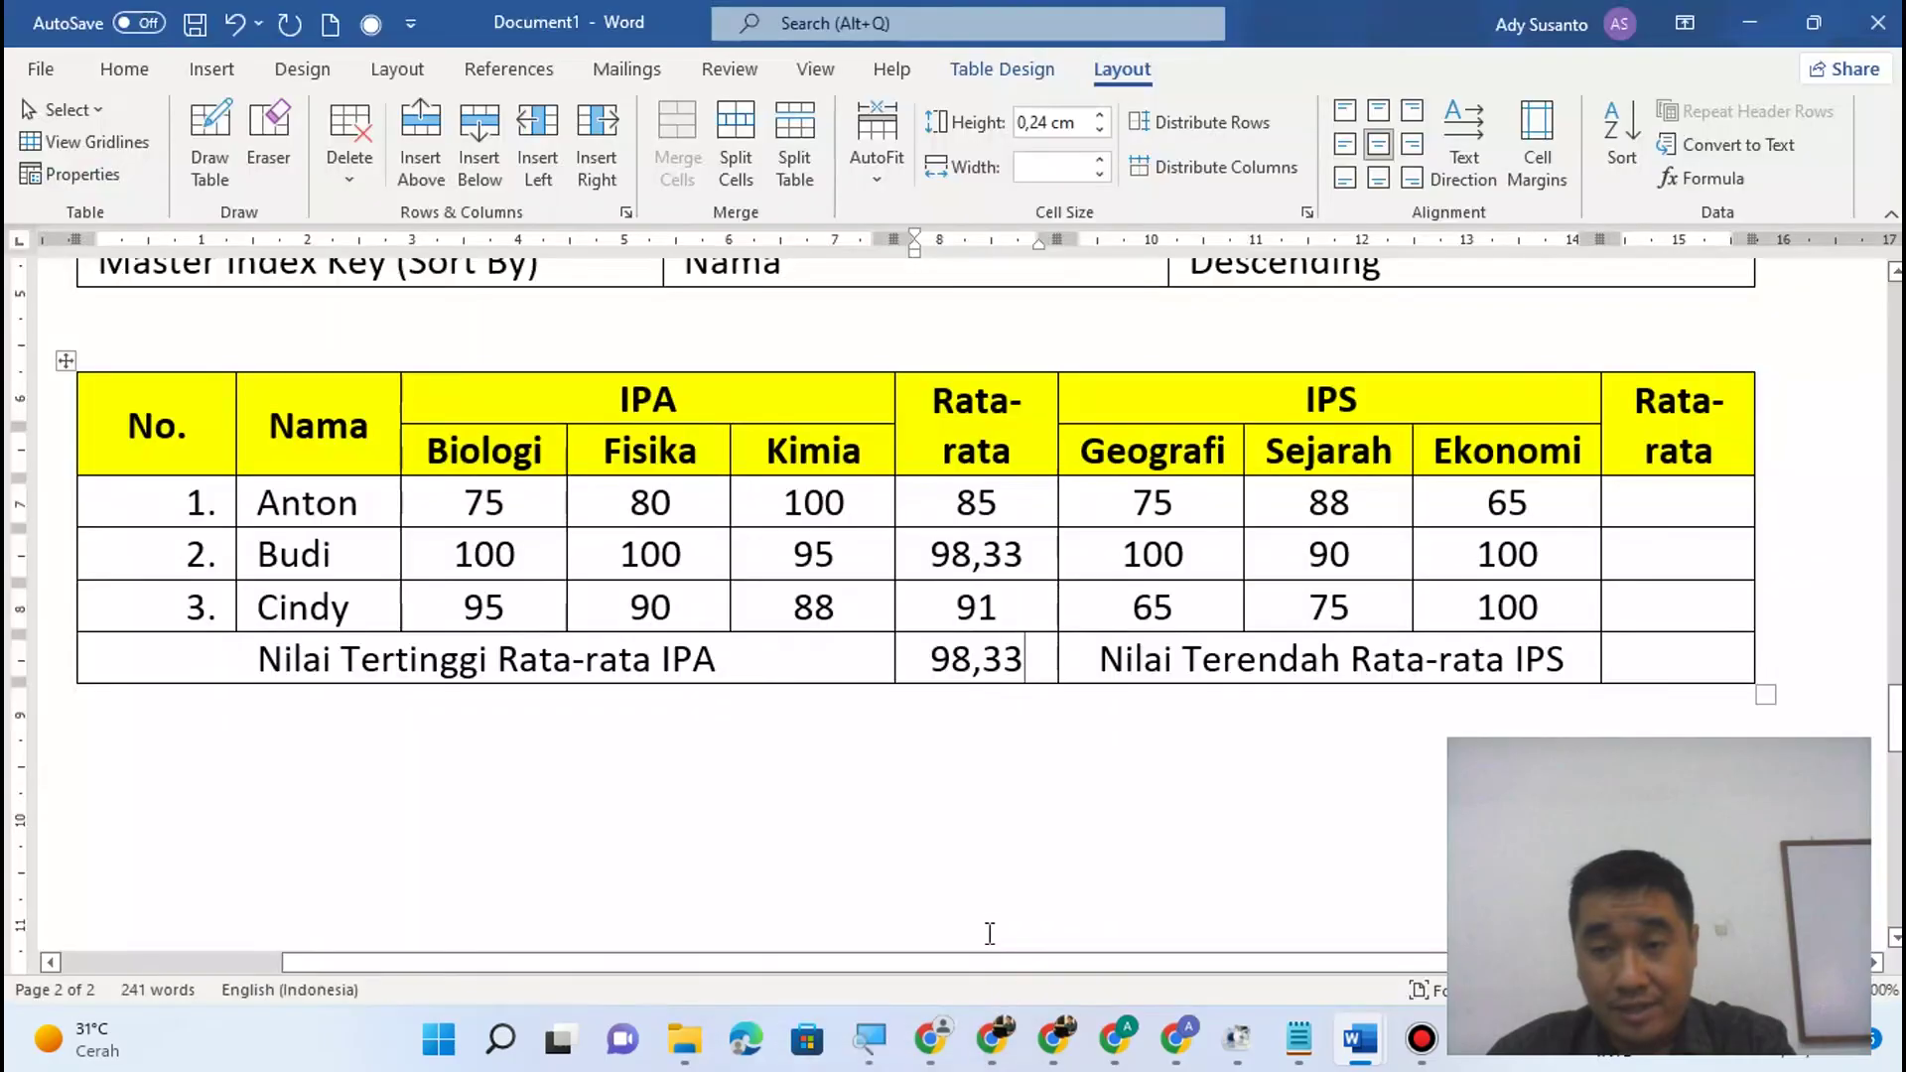
mouse_move(973, 1062)
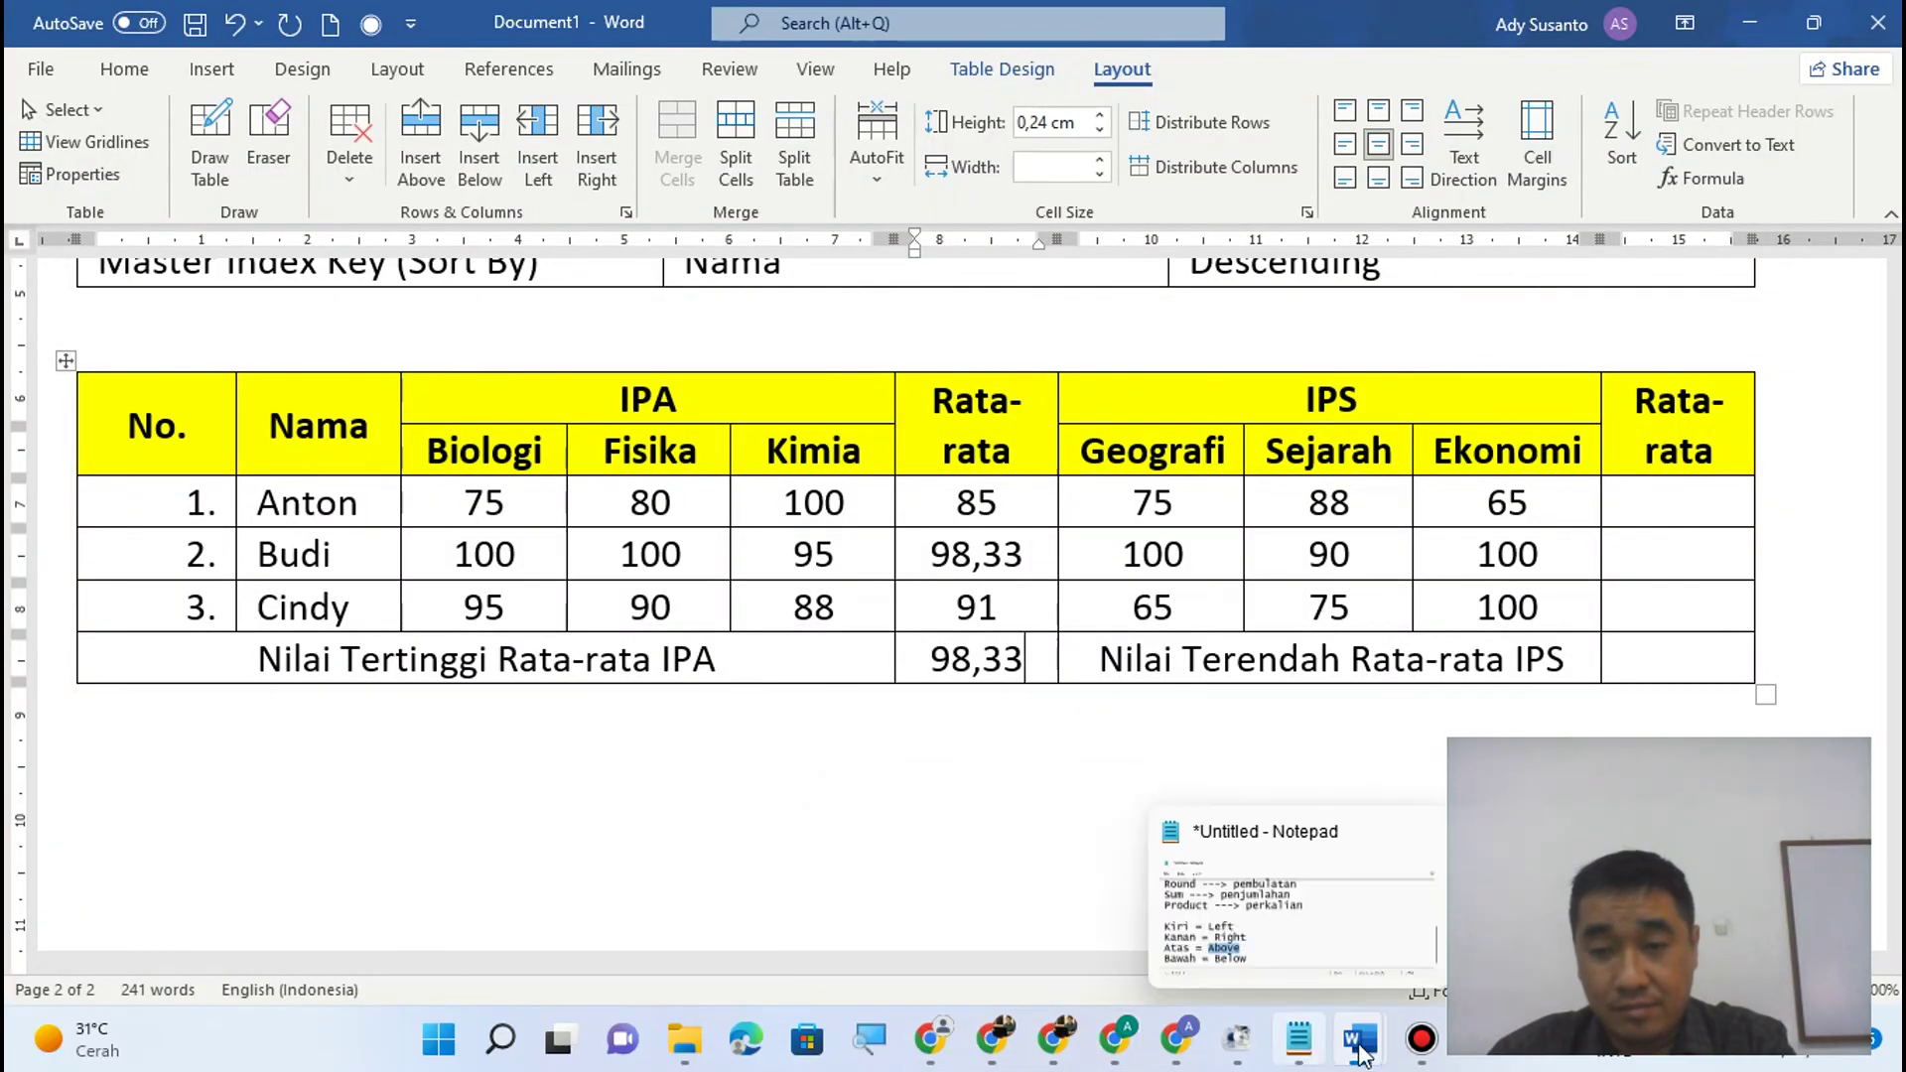
left_click(1418, 1050)
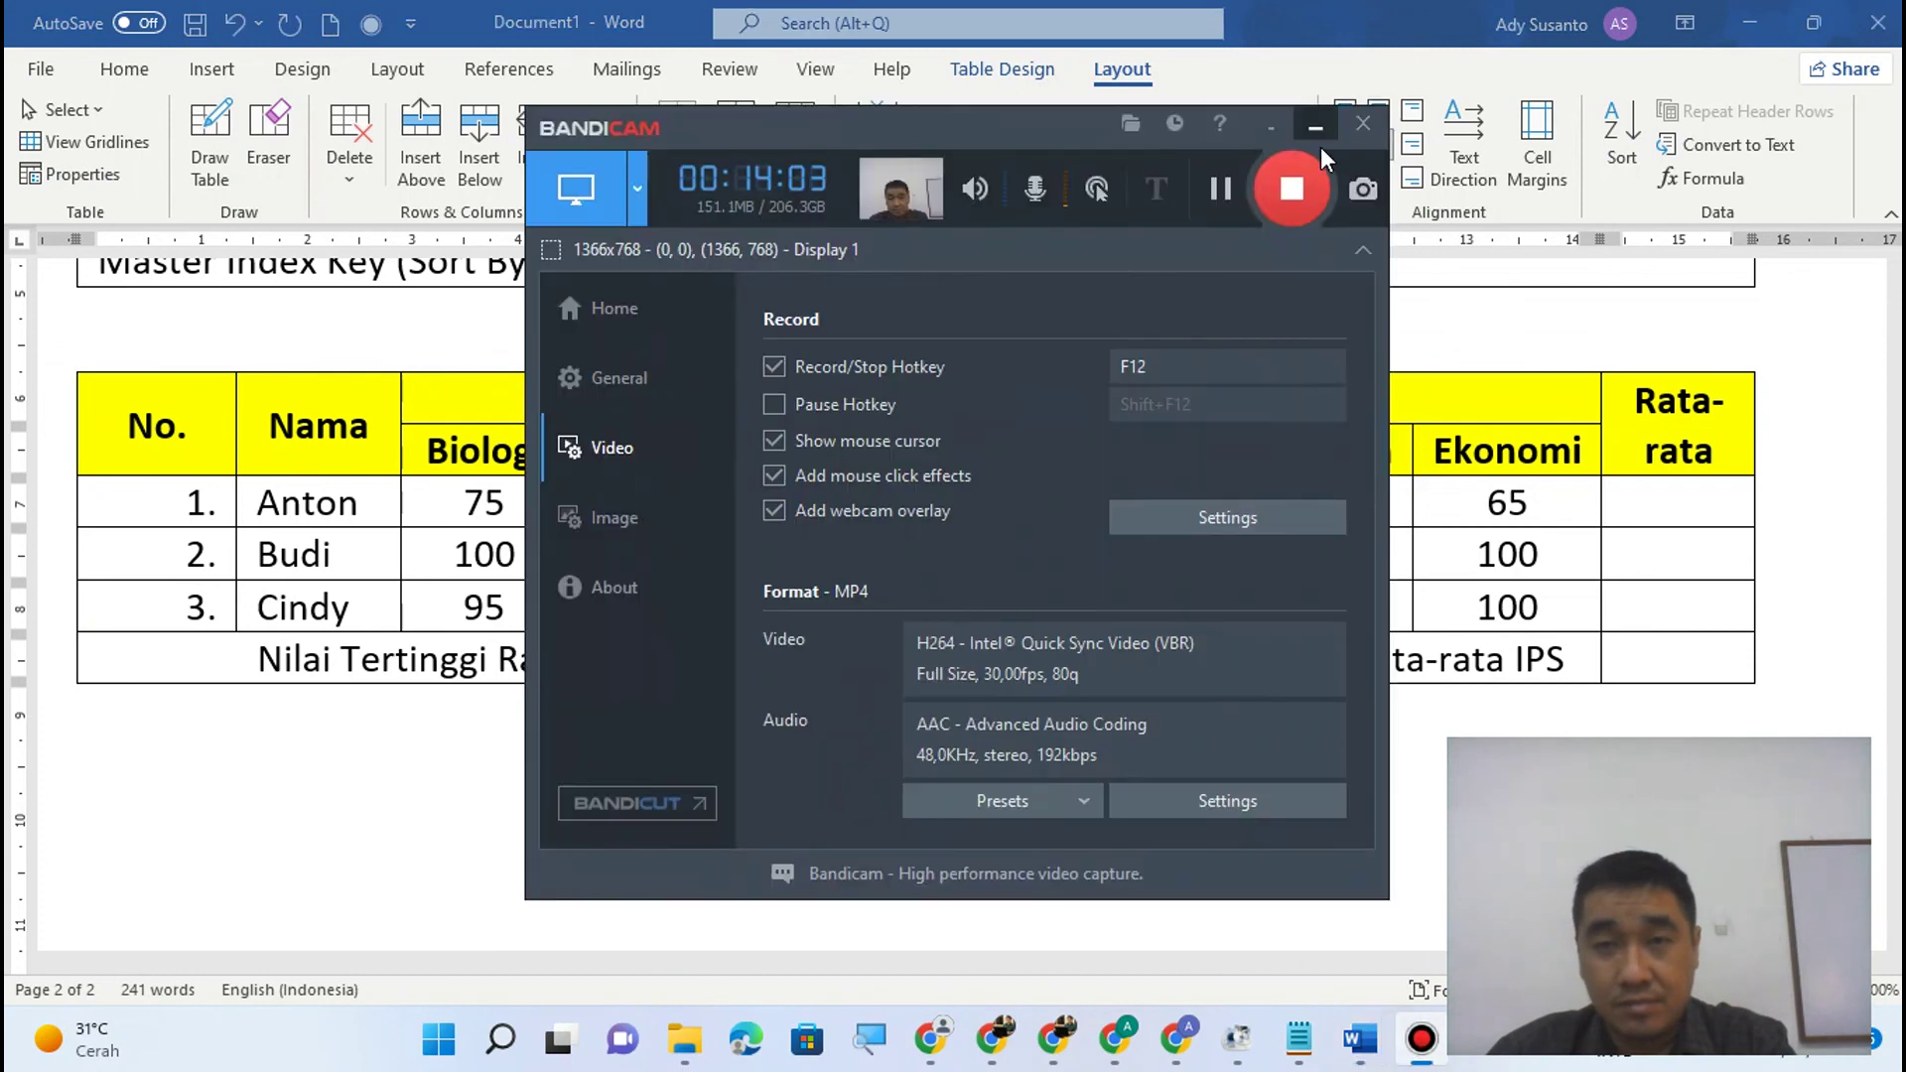